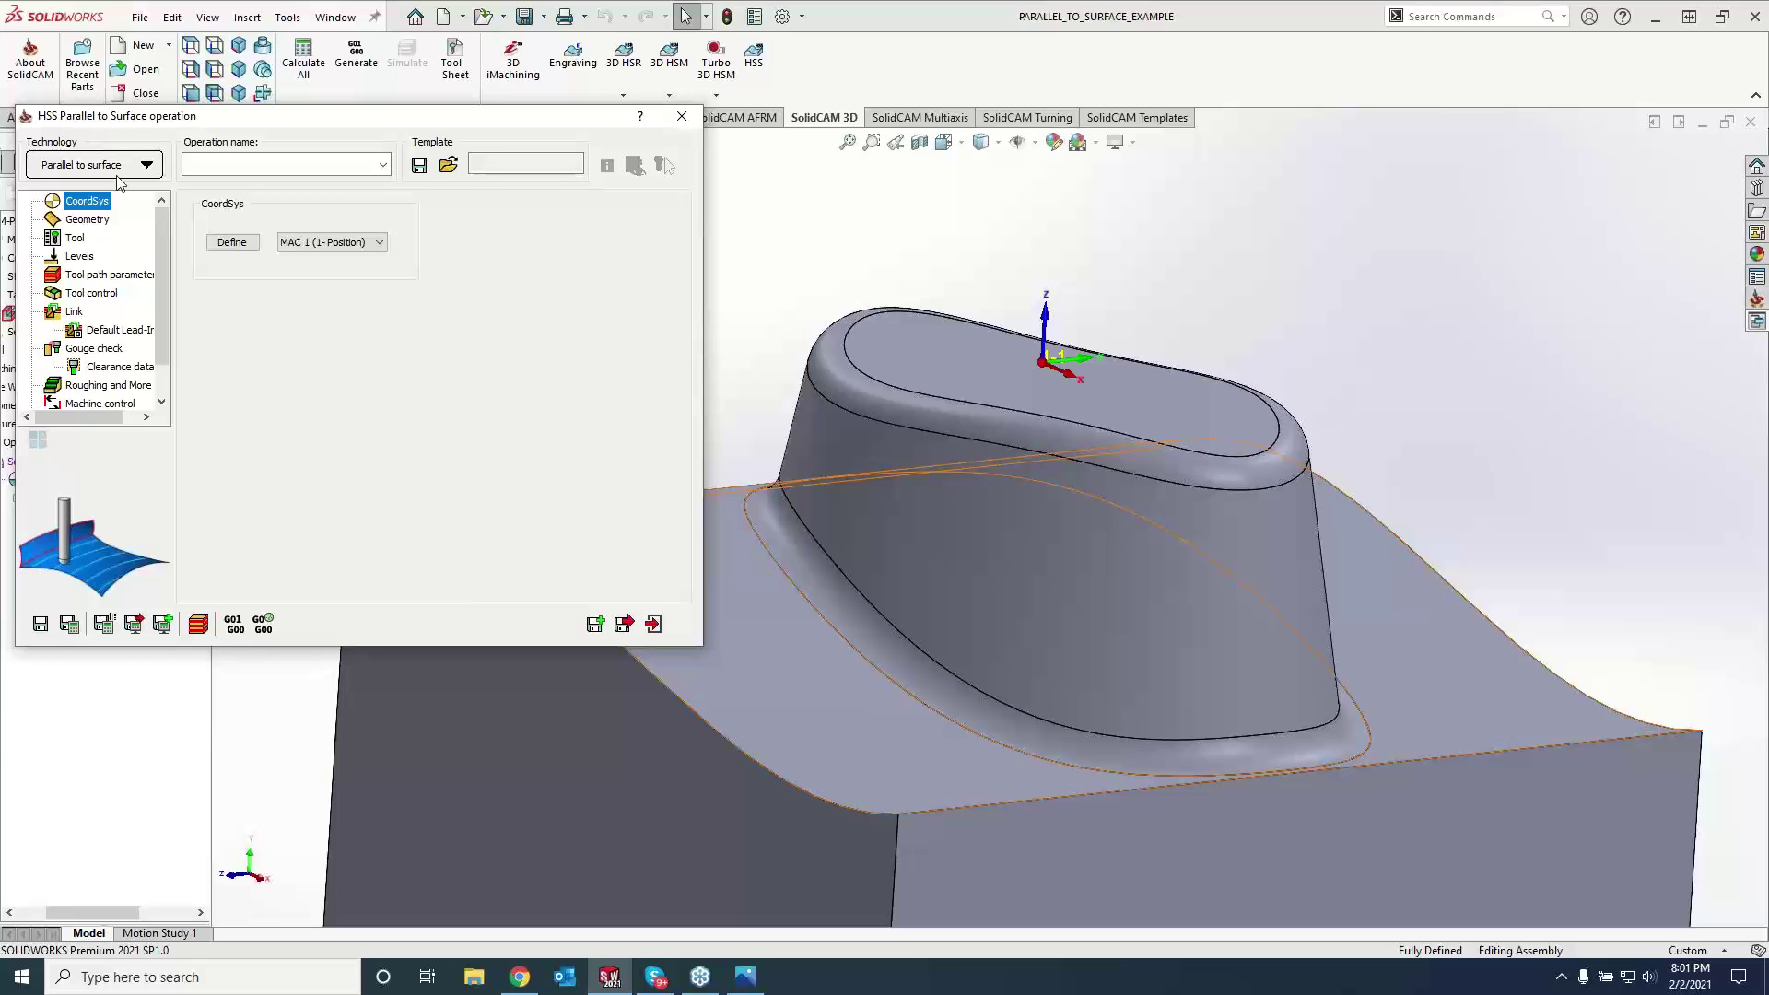
- Define the drive surface of the Parallel to Surface operation as a new face selection containing the boss's side wall
left_click(86, 221)
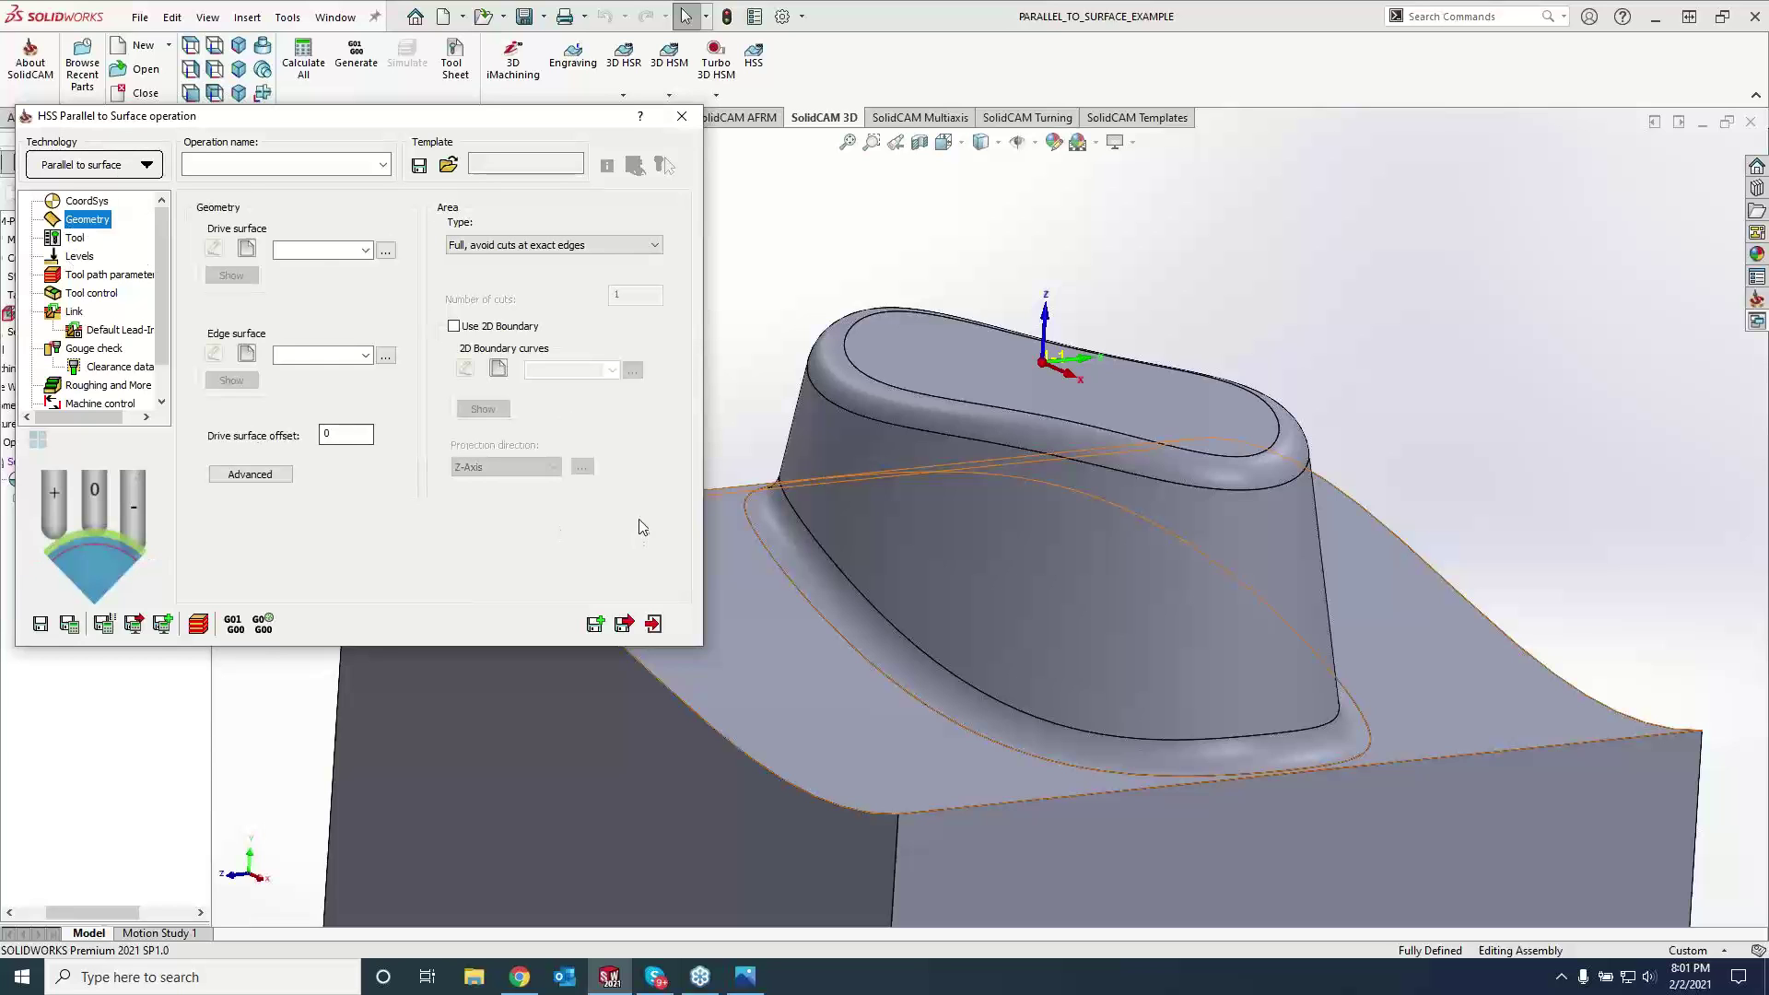
left_click(249, 249)
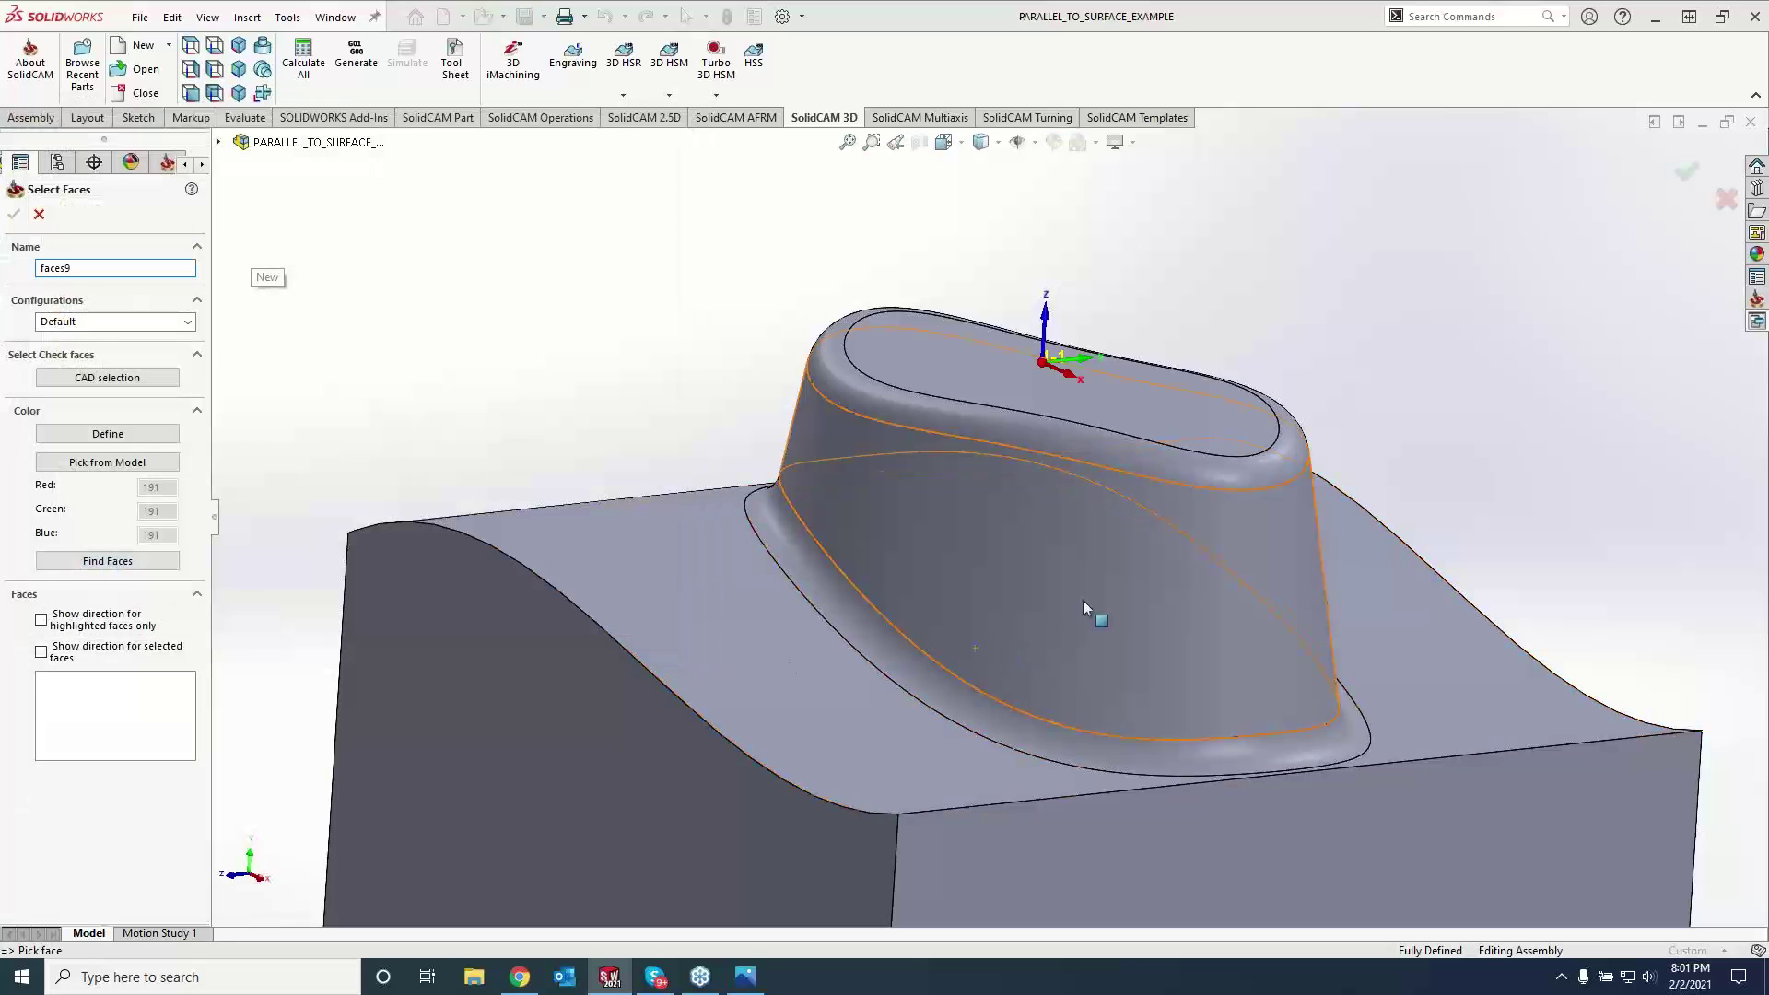
left_click(1082, 600)
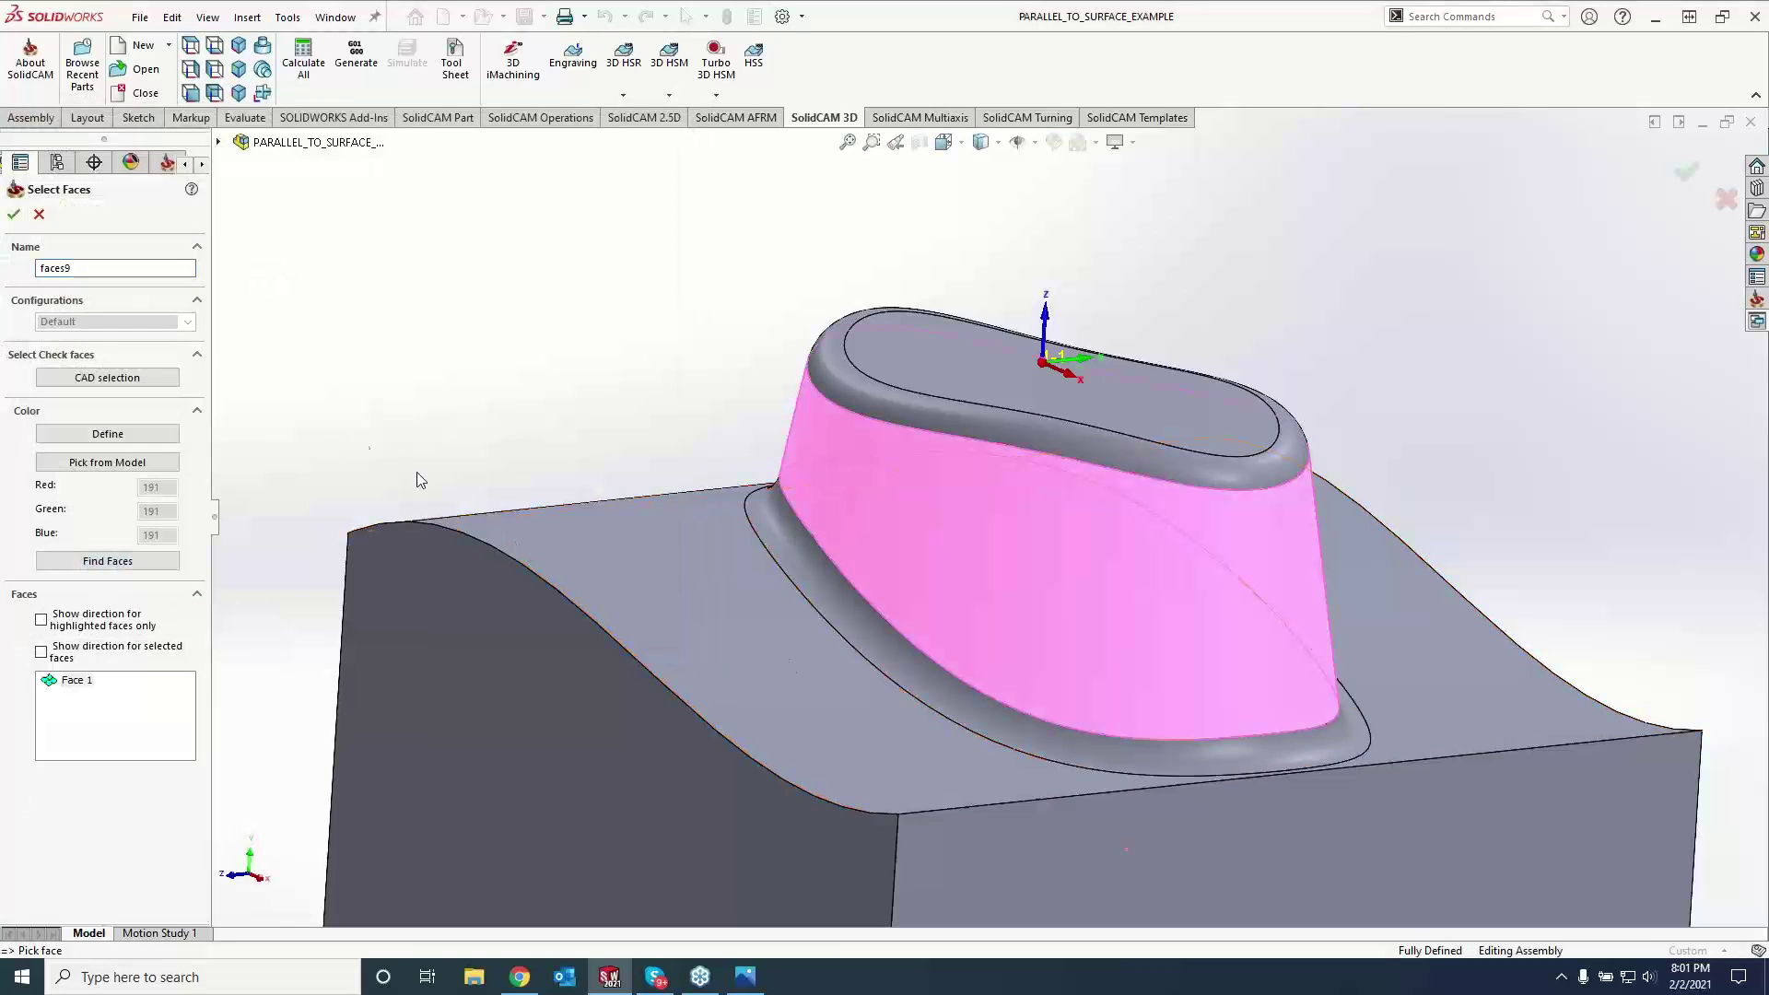
left_click(15, 213)
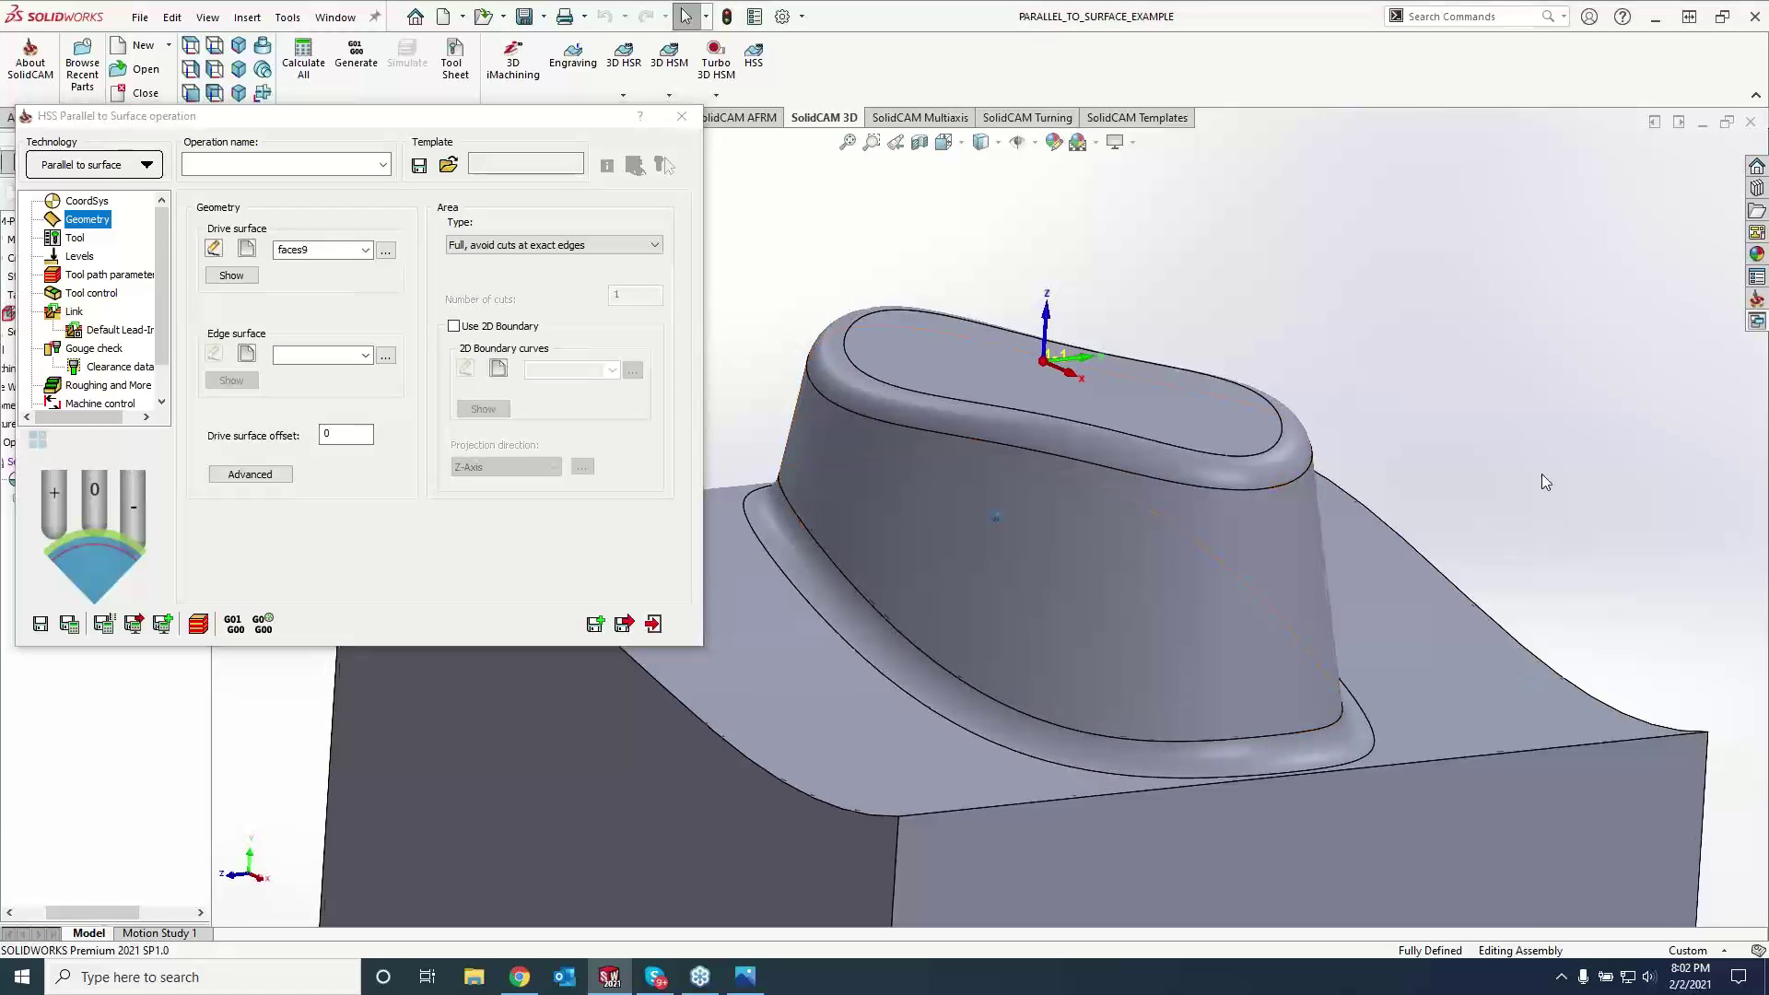
- Define the edge surface as a new face selection containing the fillet around the boss's base
scroll(1541, 473, "down", 2)
middle_click_drag(1541, 474, 1380, 494)
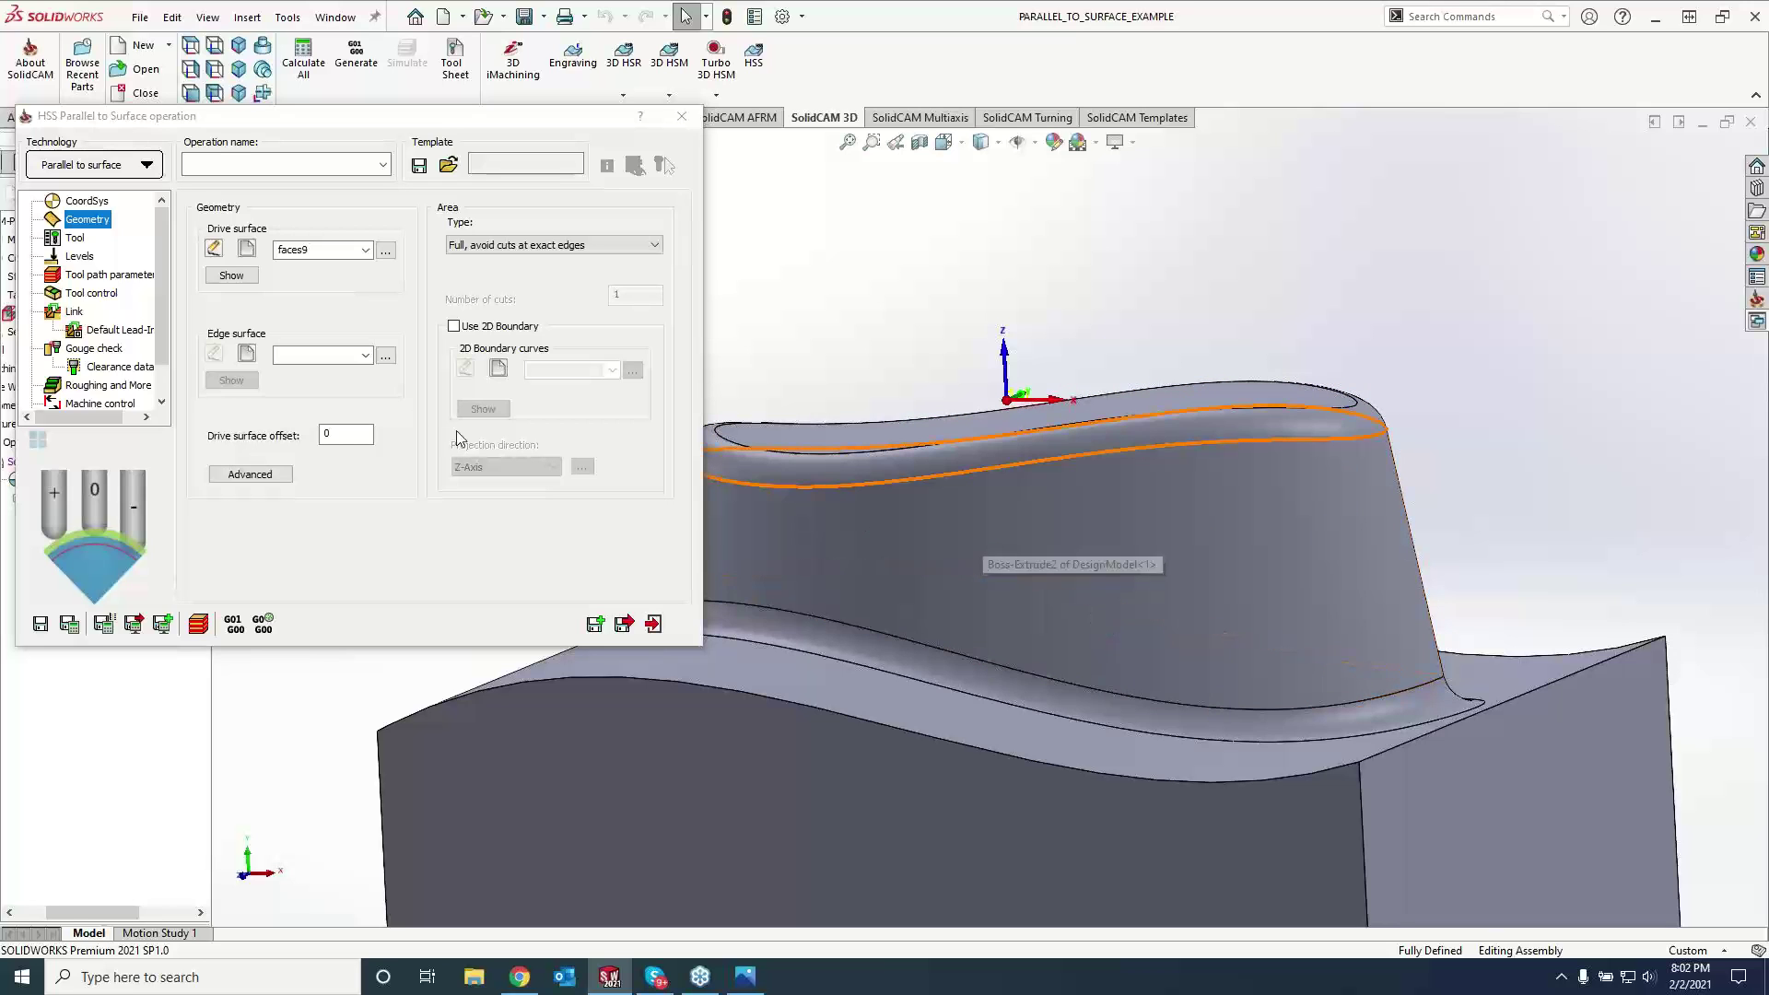
left_click(246, 353)
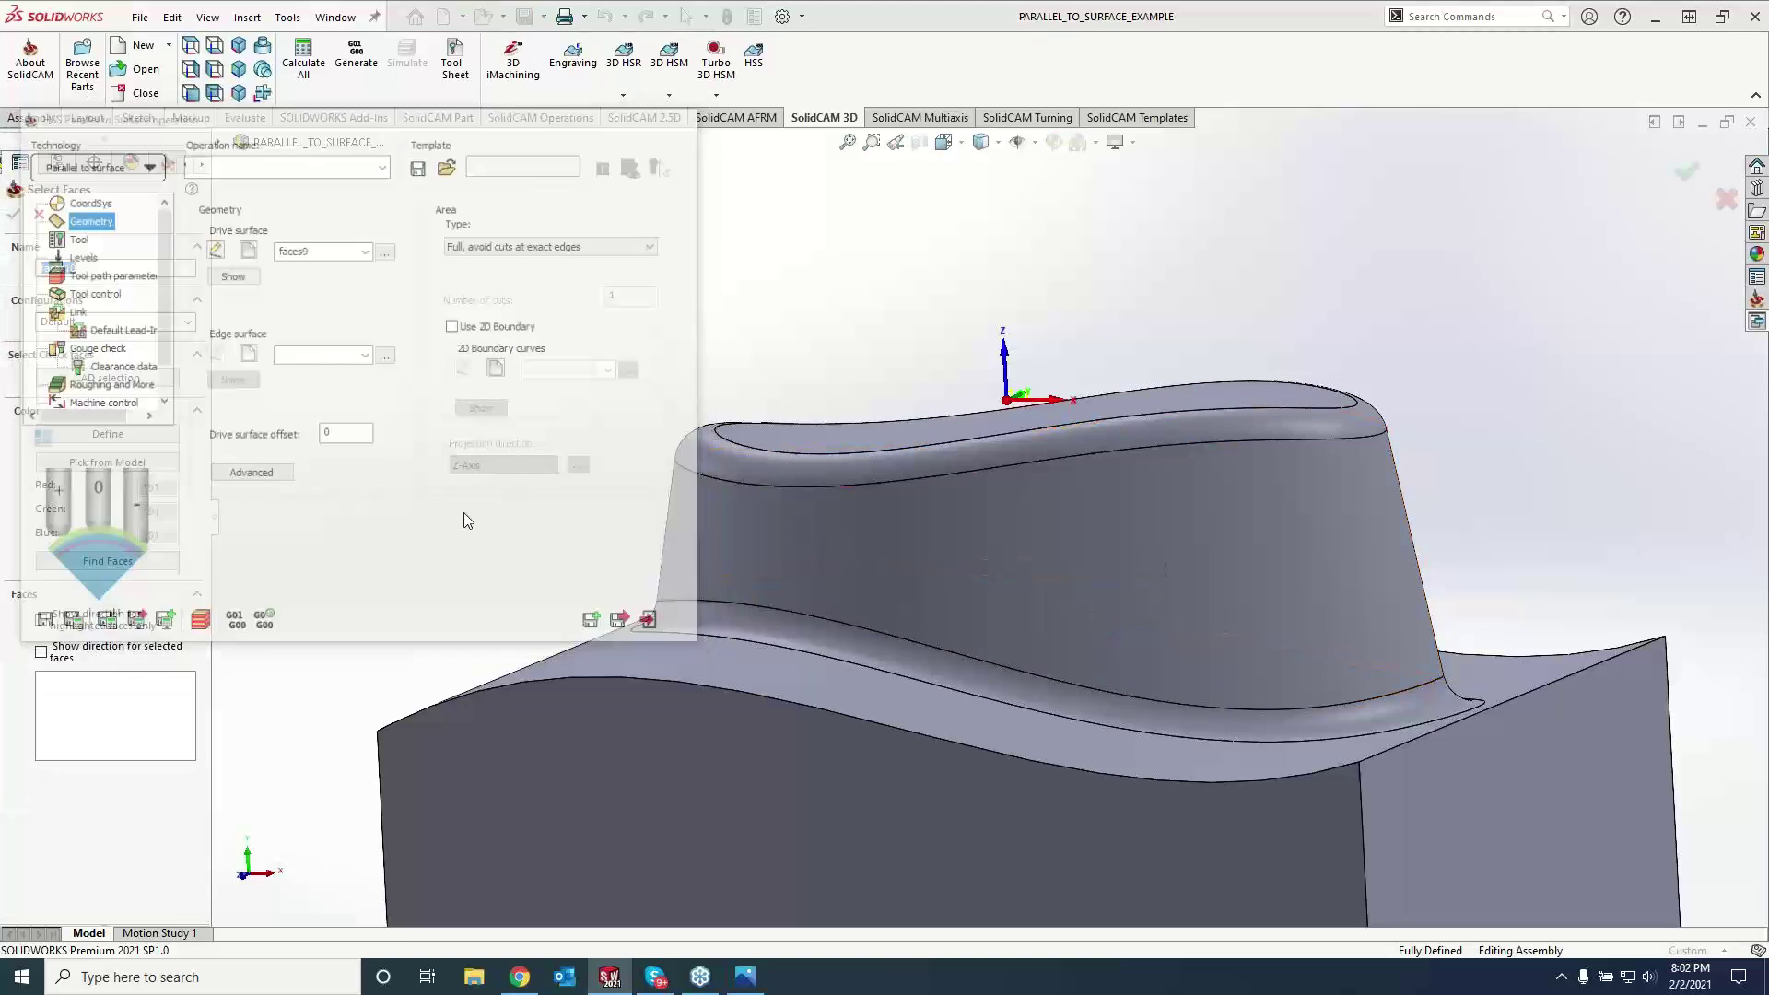
left_click(714, 614)
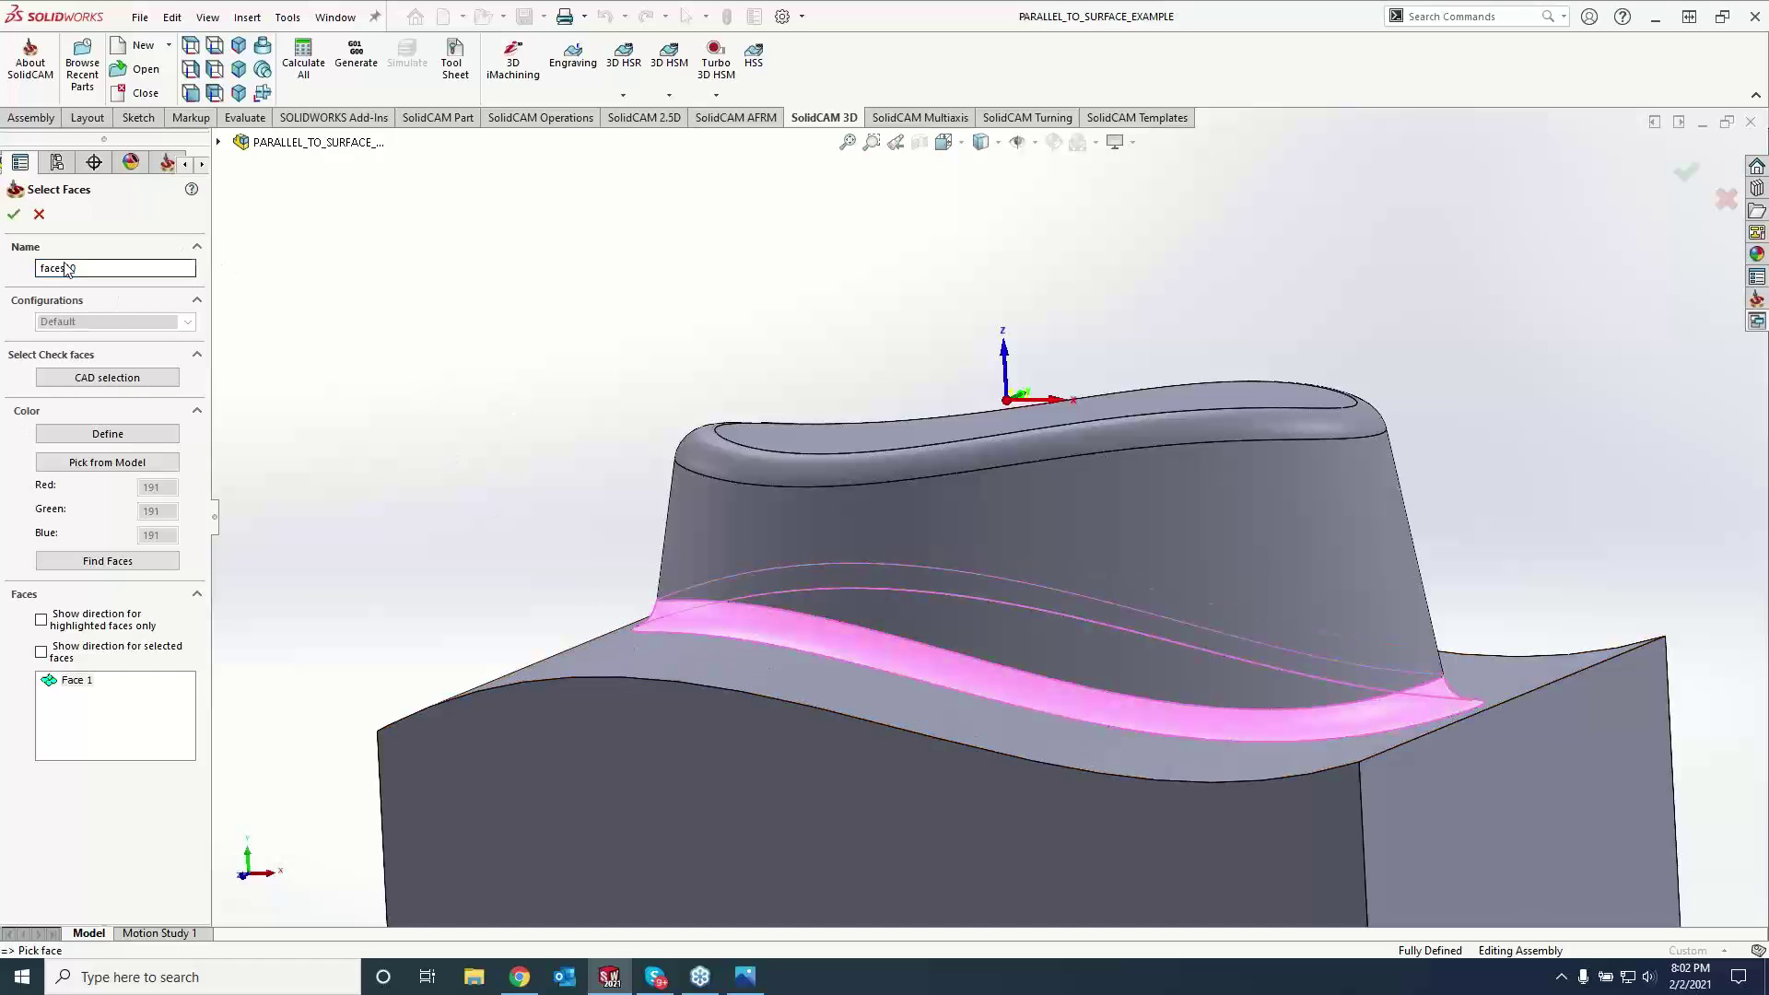
left_click(14, 214)
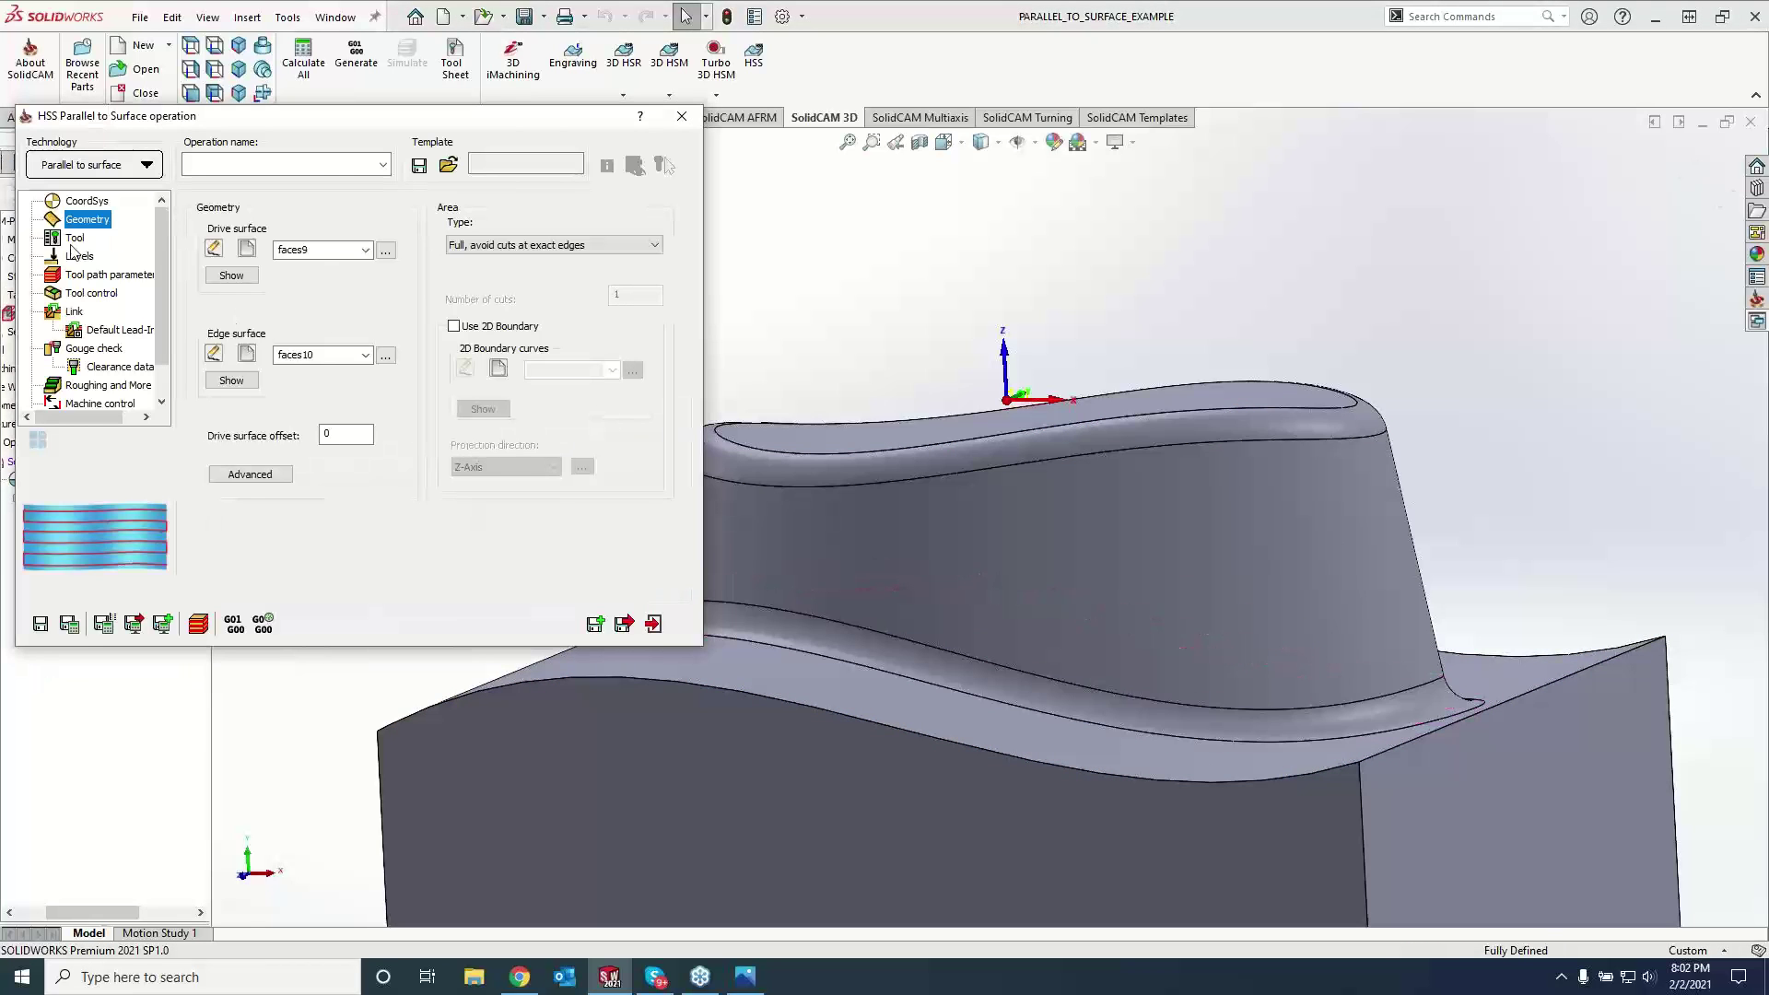
- Assign tool 2, the 0.25 inch ball nose mill, to the operation and save and calculate it
left_click(75, 239)
left_click(304, 482)
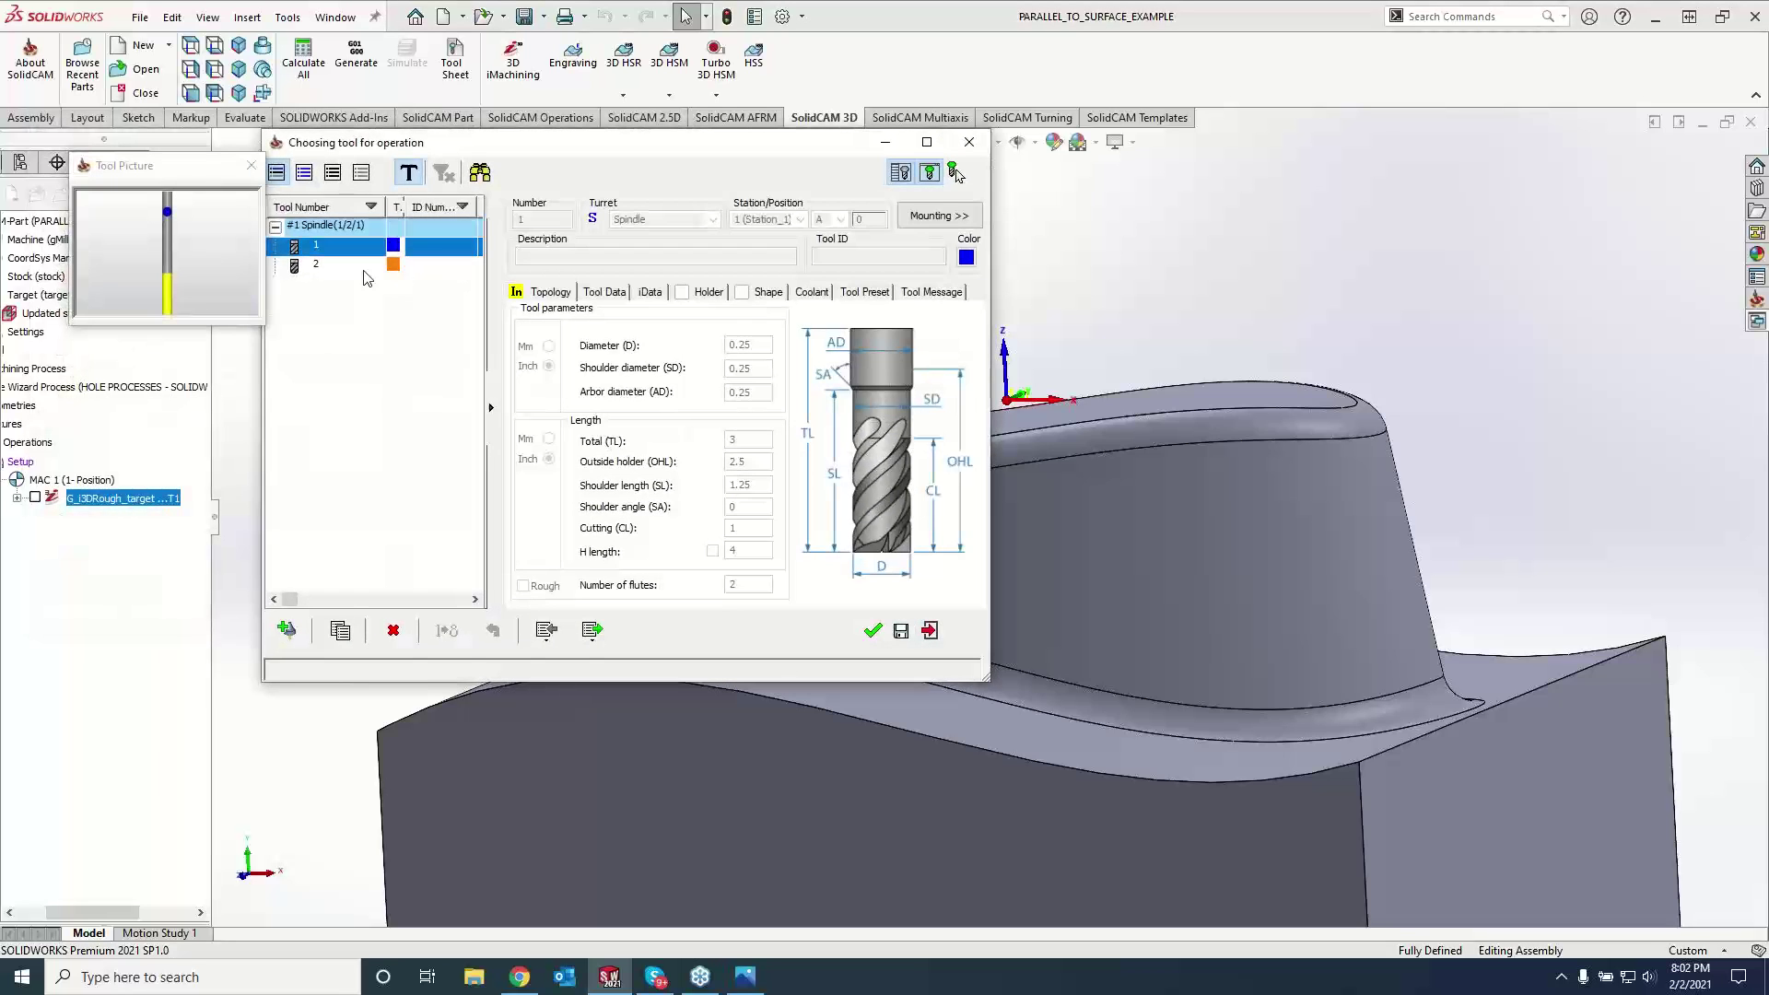
left_click(369, 265)
left_click(872, 632)
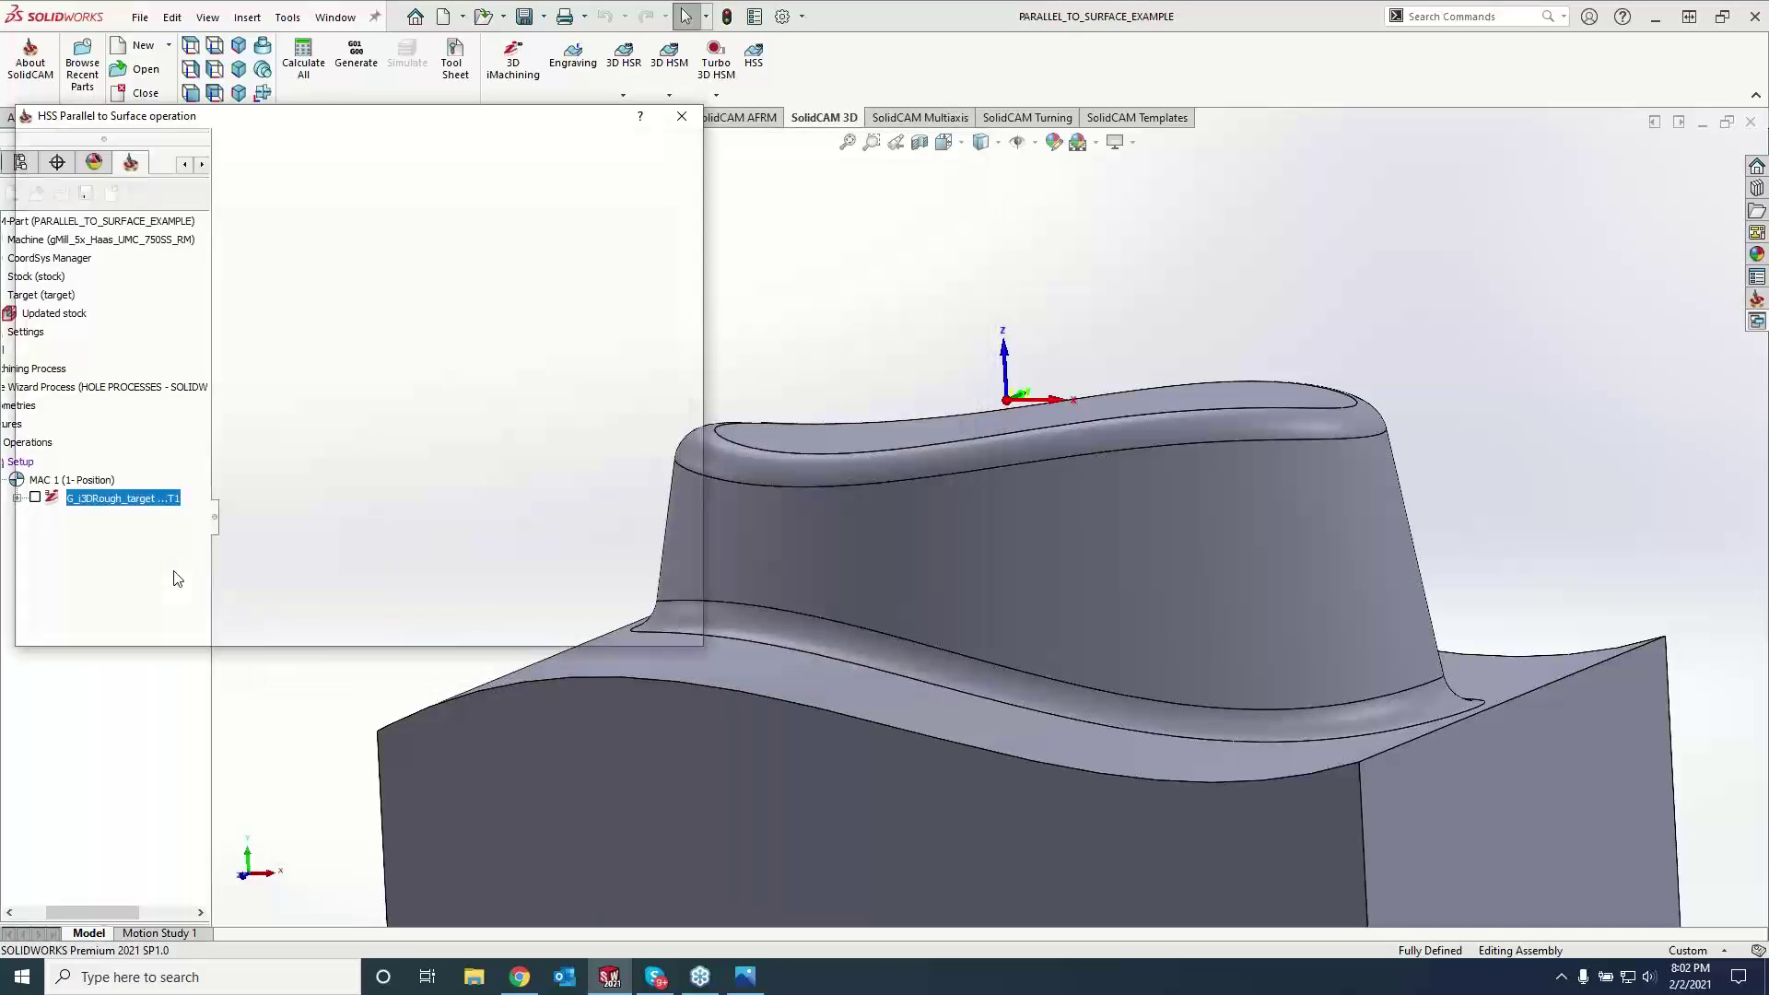
left_click(69, 624)
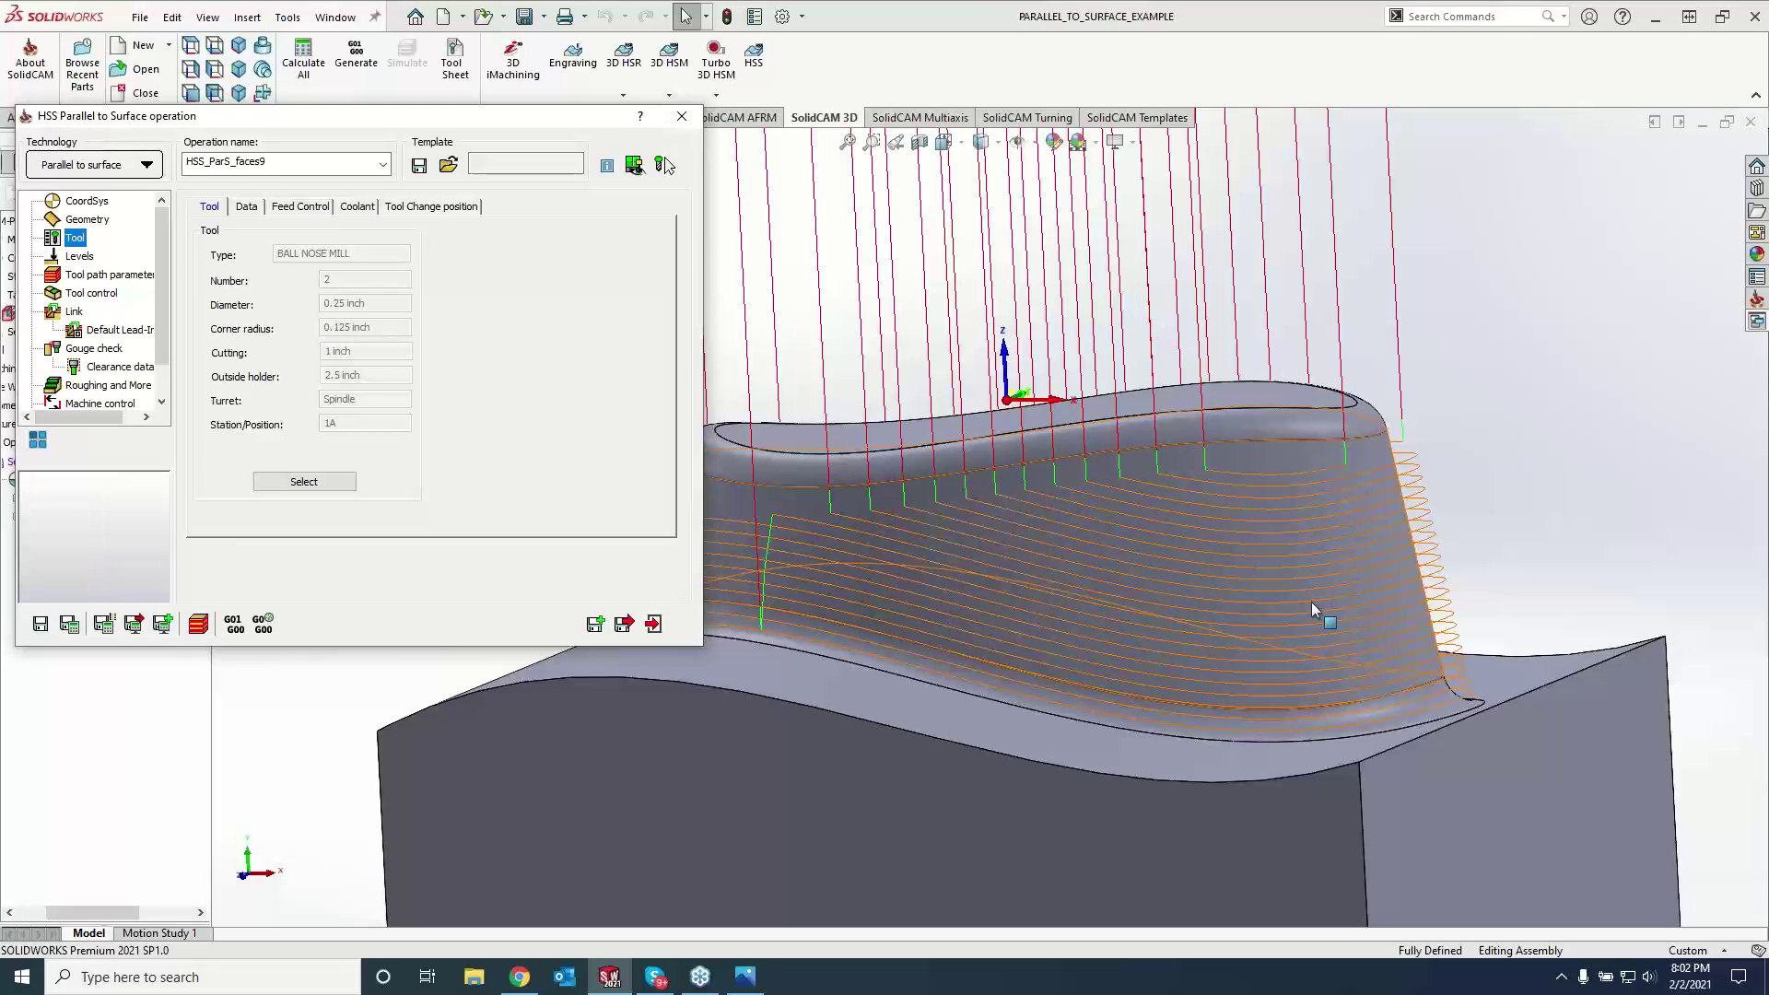
- Replace the edge surface with a new face selection containing the fillet around the boss's top, and recalculate the operation
key("z")
middle_click_drag(1165, 645, 912, 573)
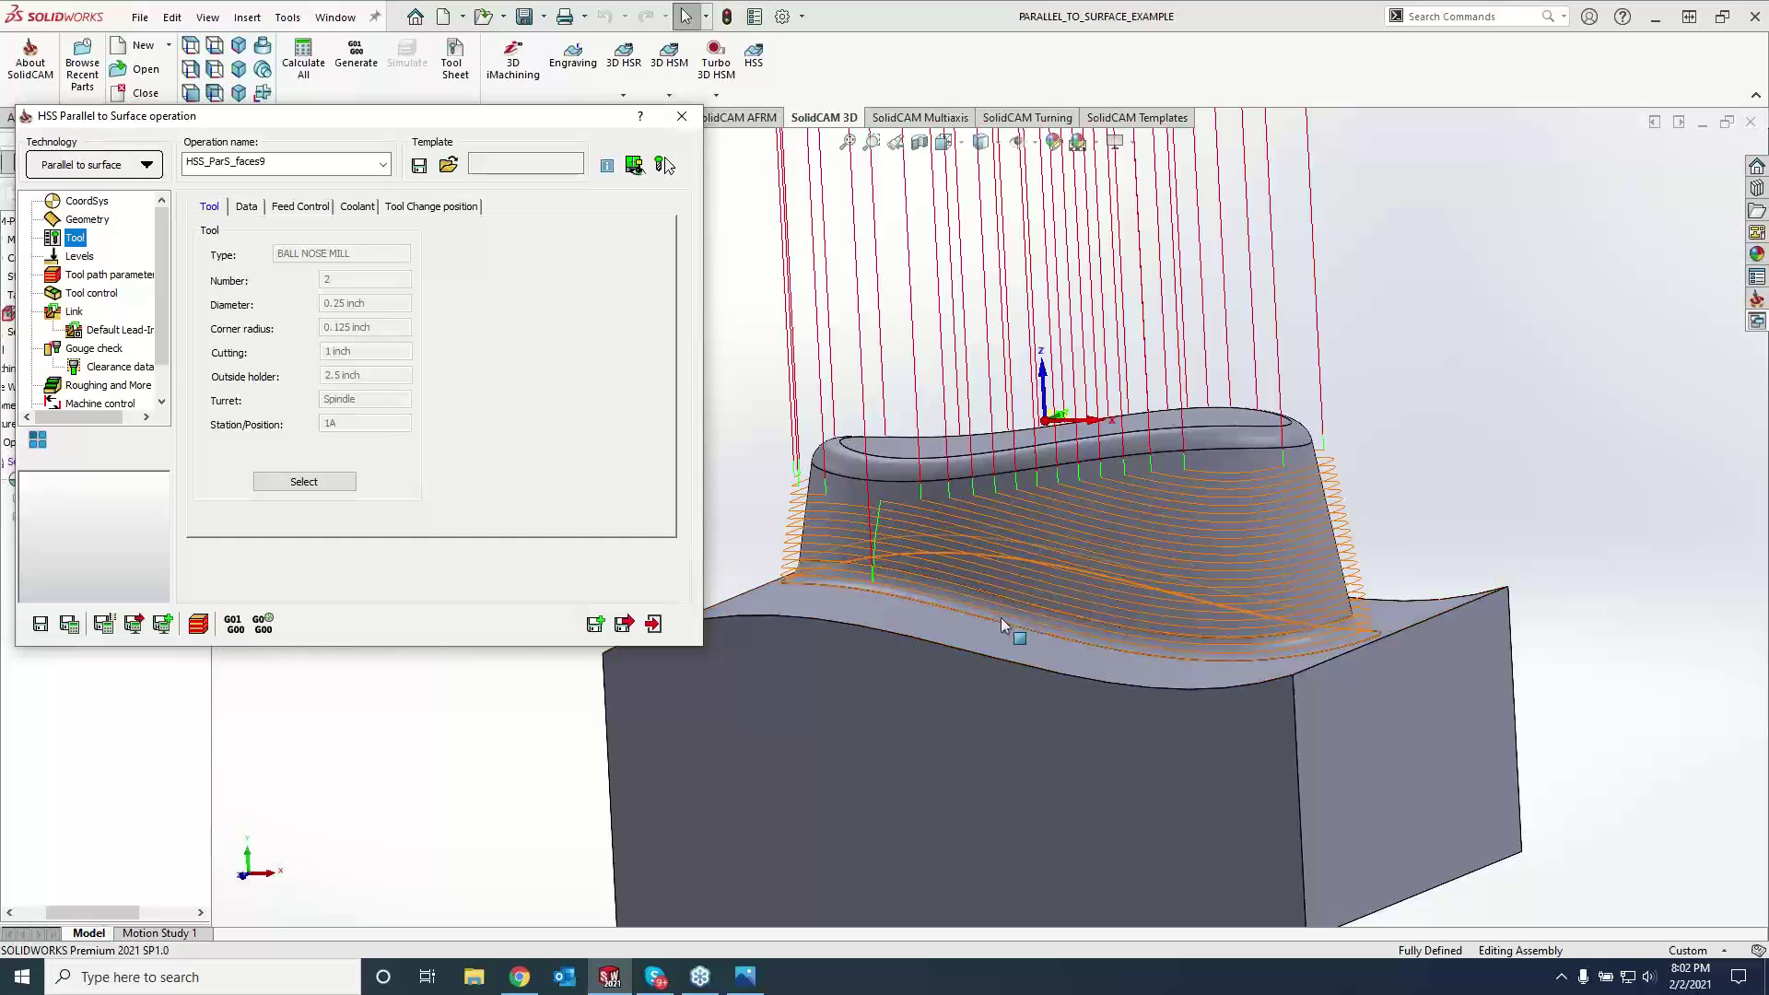
middle_click_drag(1404, 825, 1079, 645)
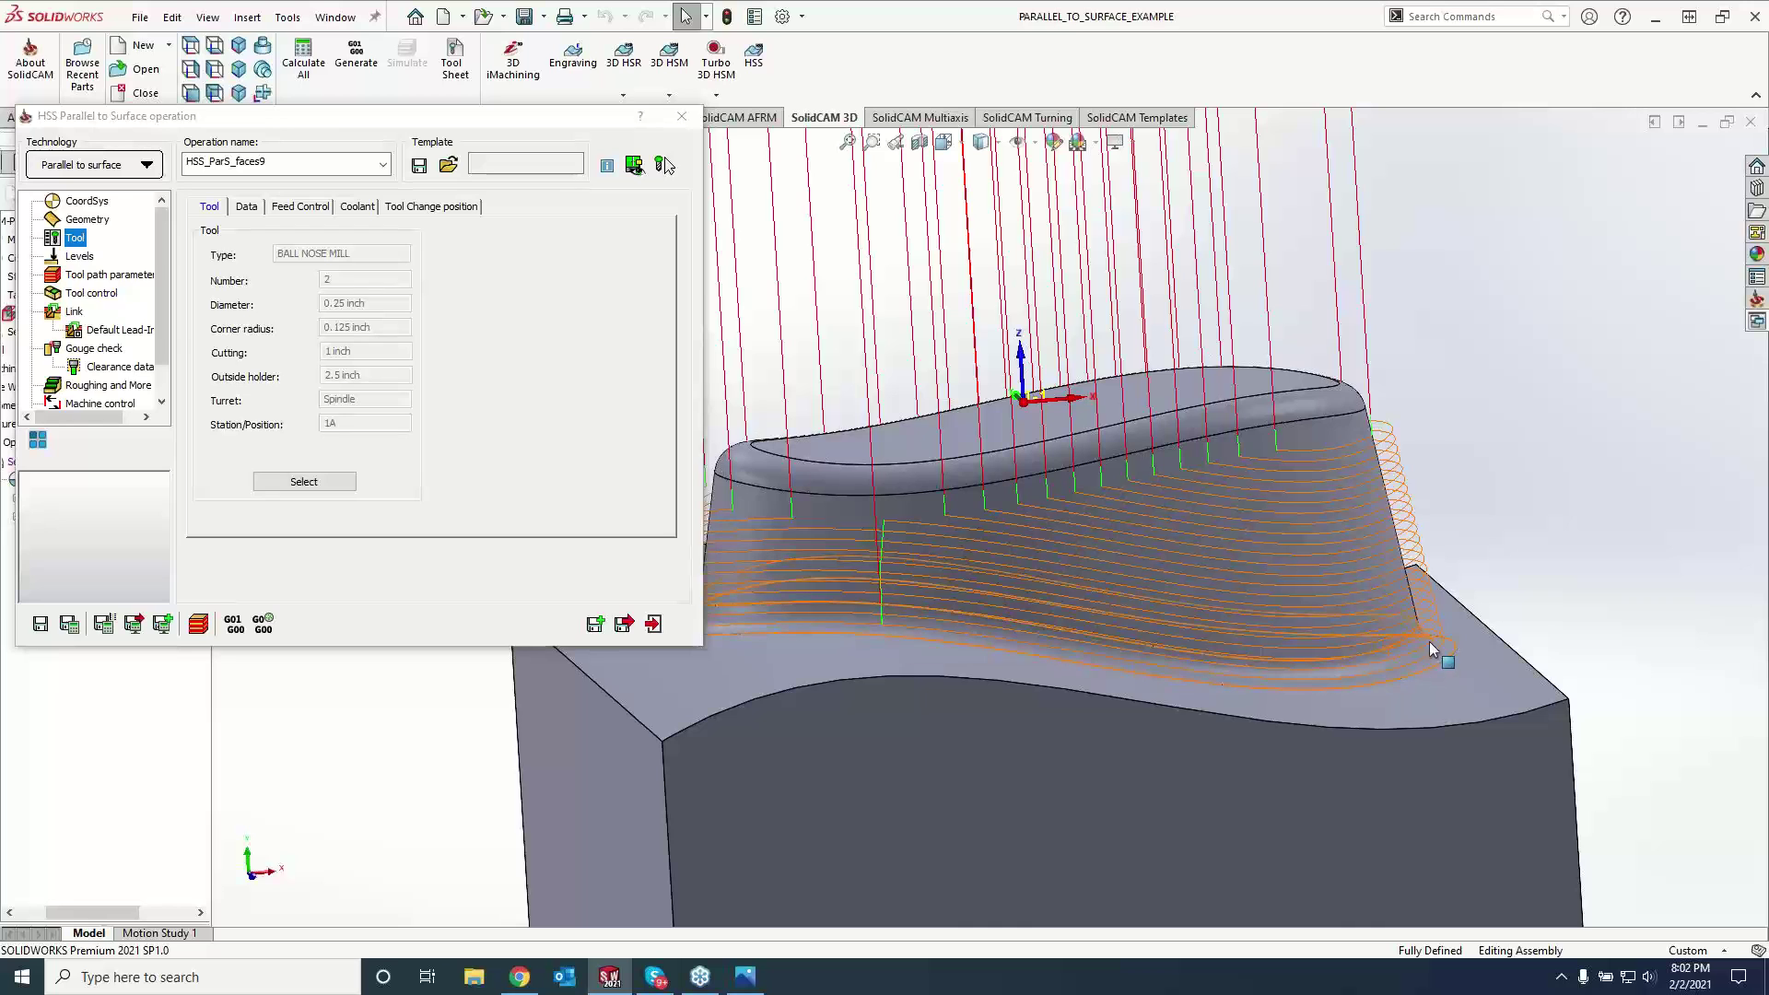
middle_click_drag(1420, 629, 1274, 649)
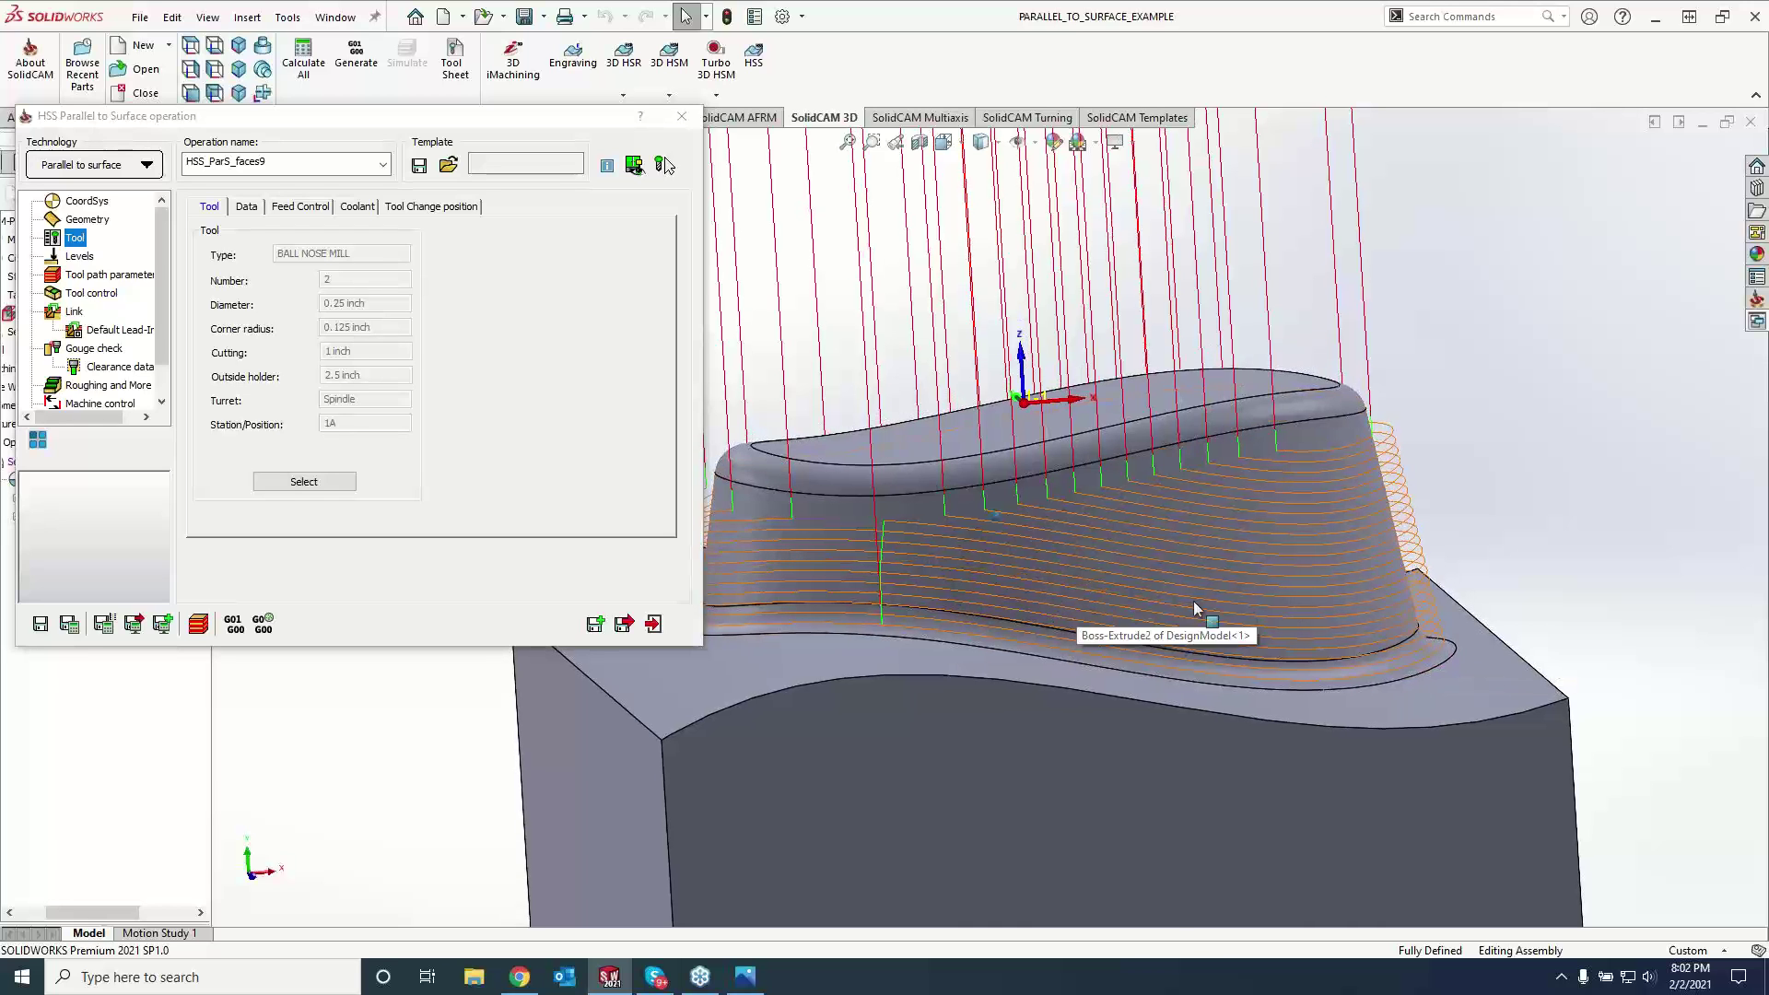
middle_click_drag(1269, 534, 1151, 544)
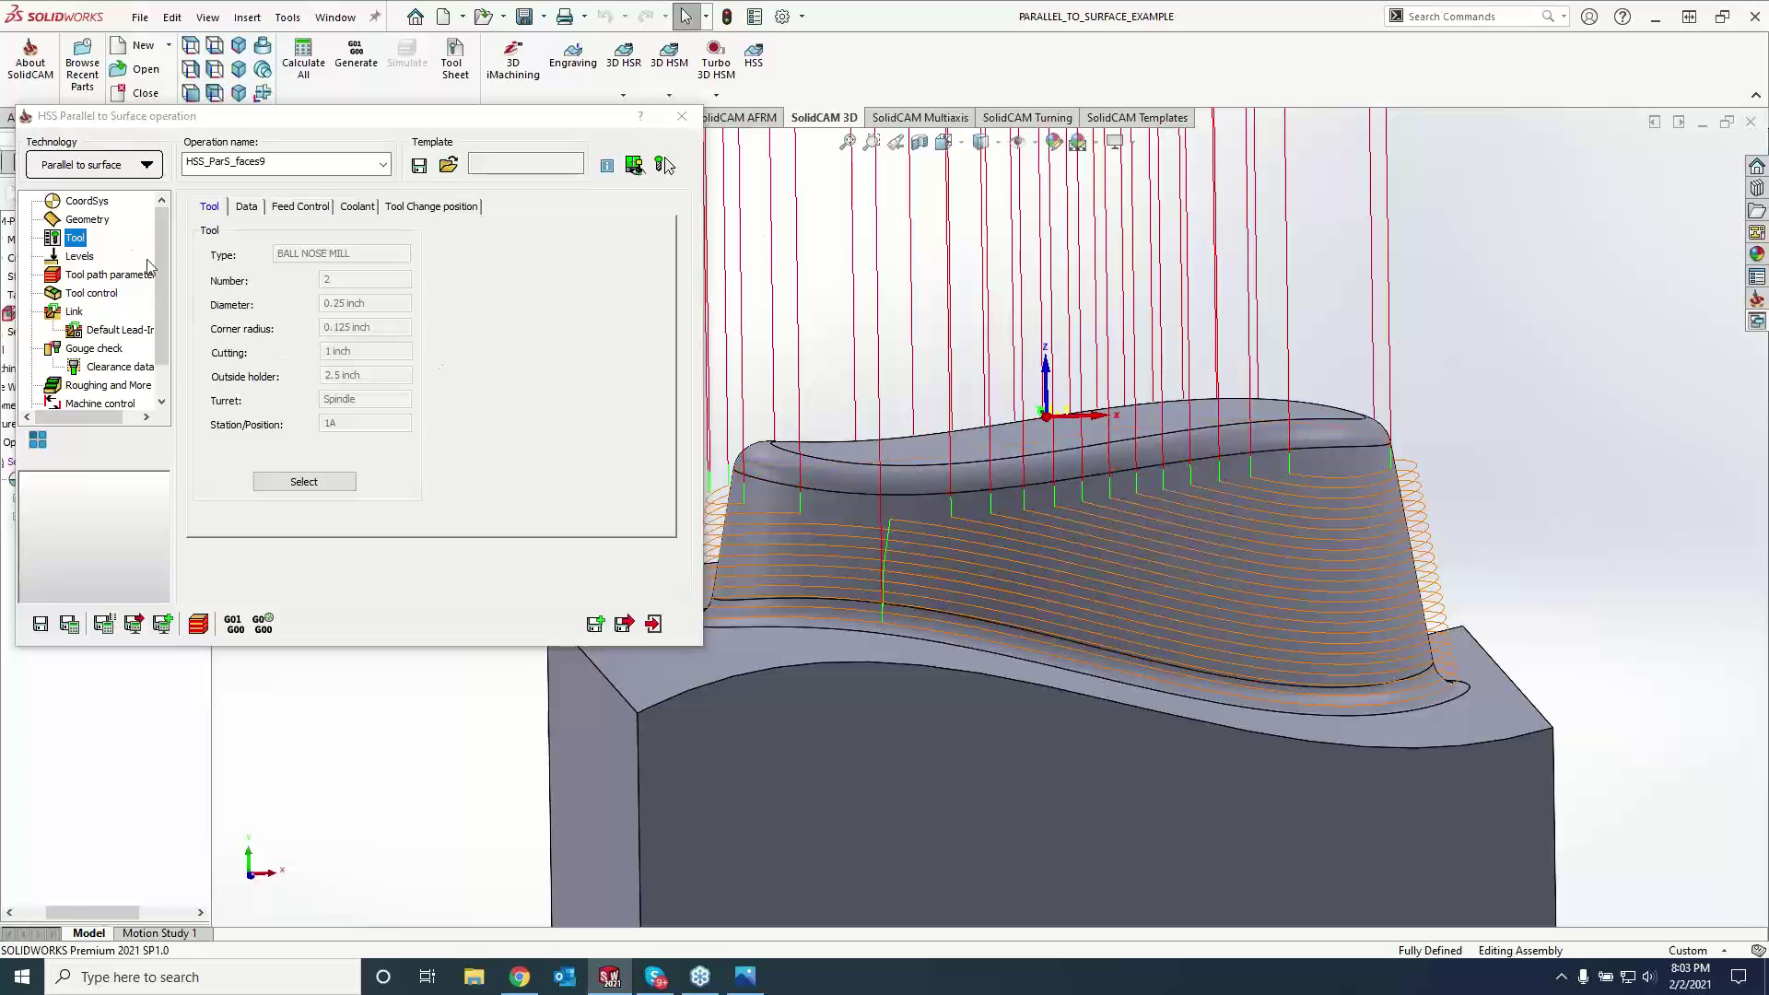
left_click(88, 222)
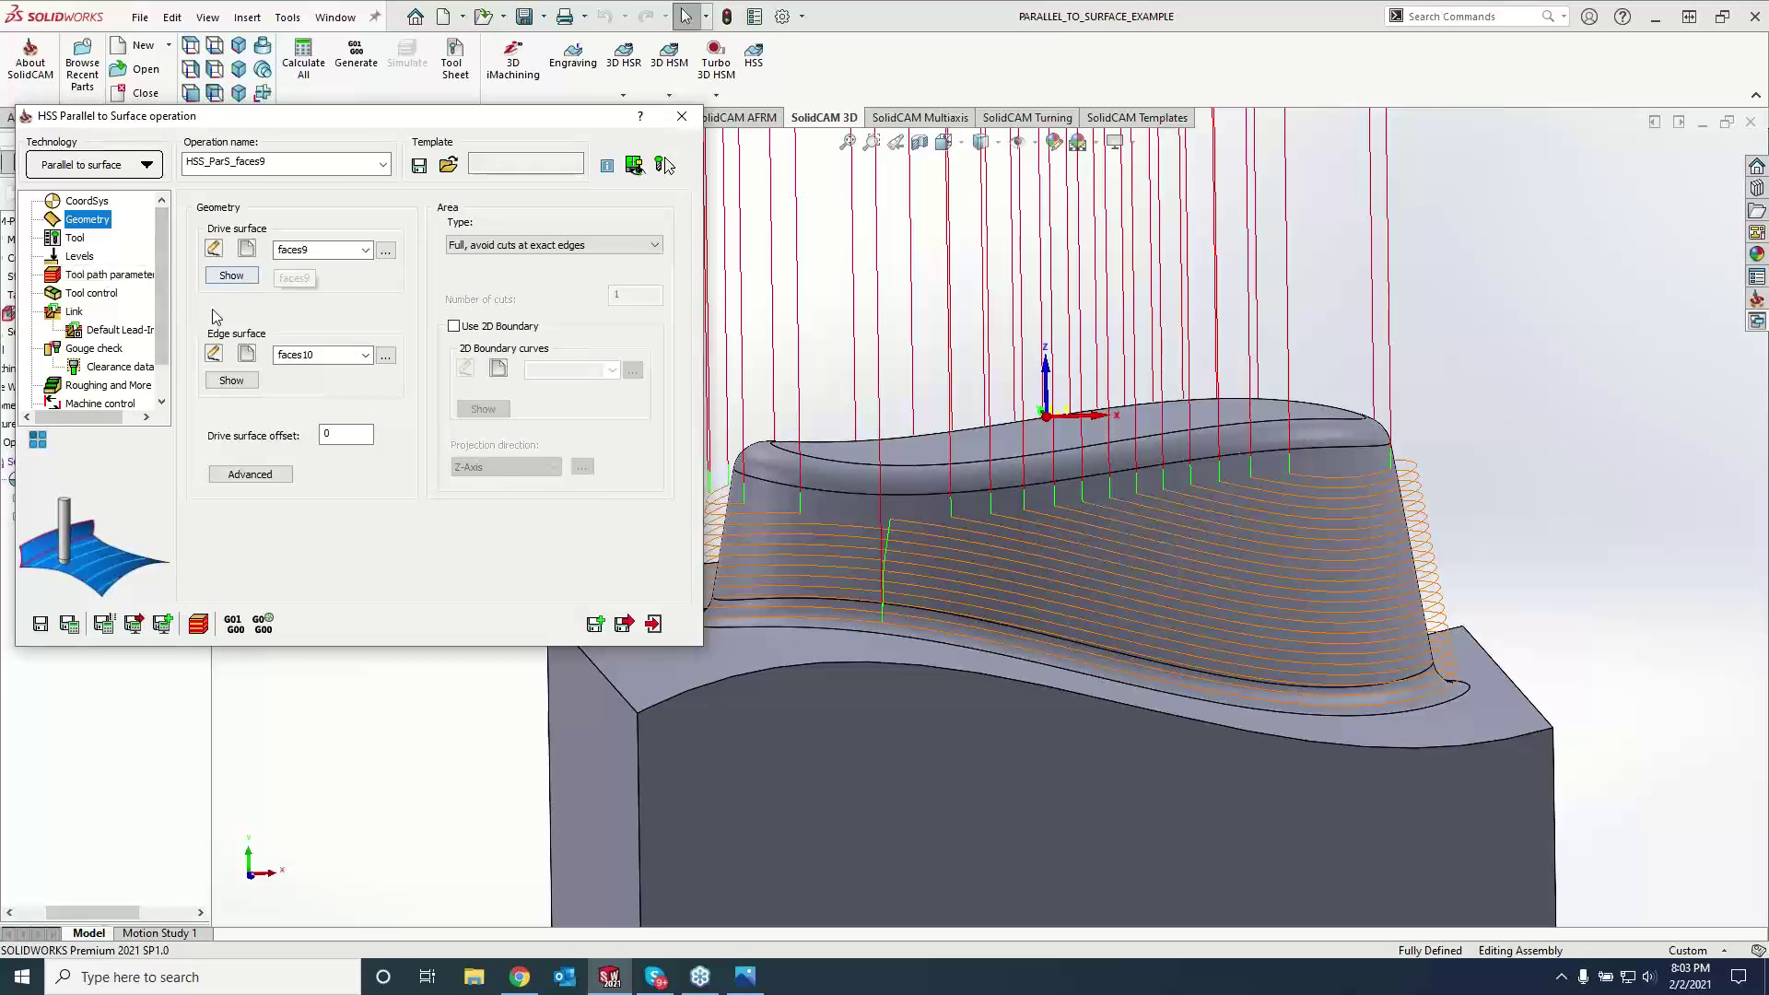
left_click(246, 357)
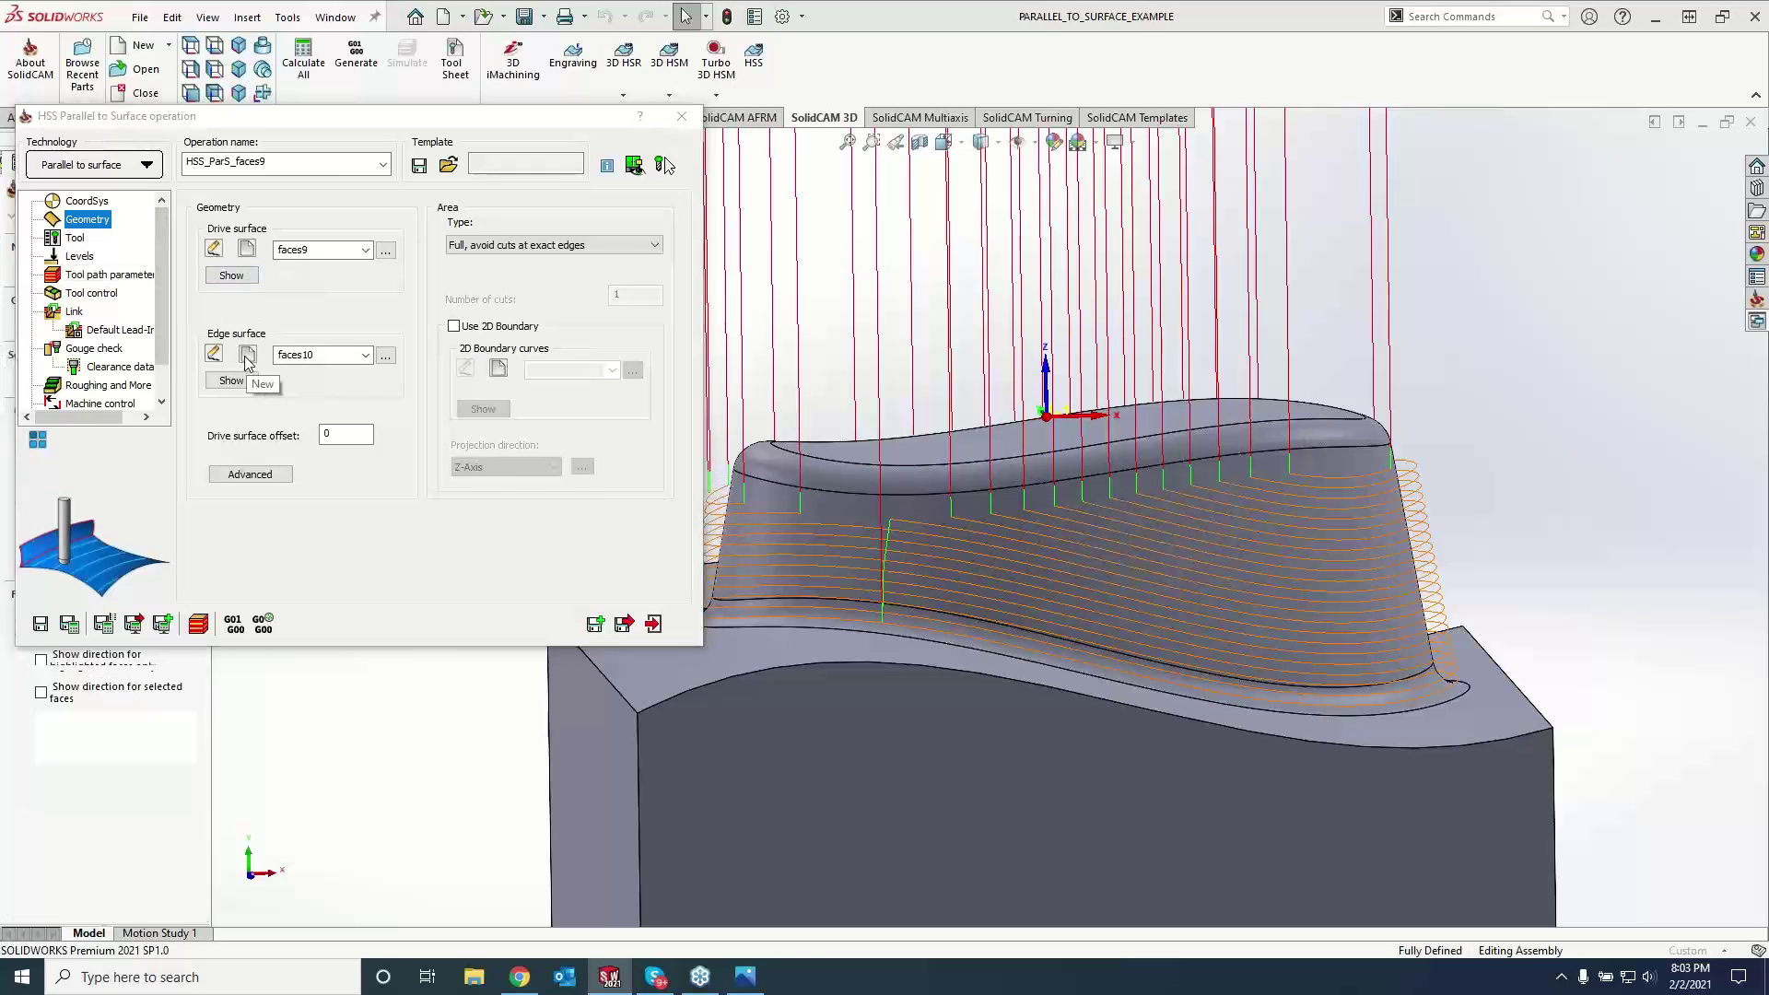
left_click(973, 491)
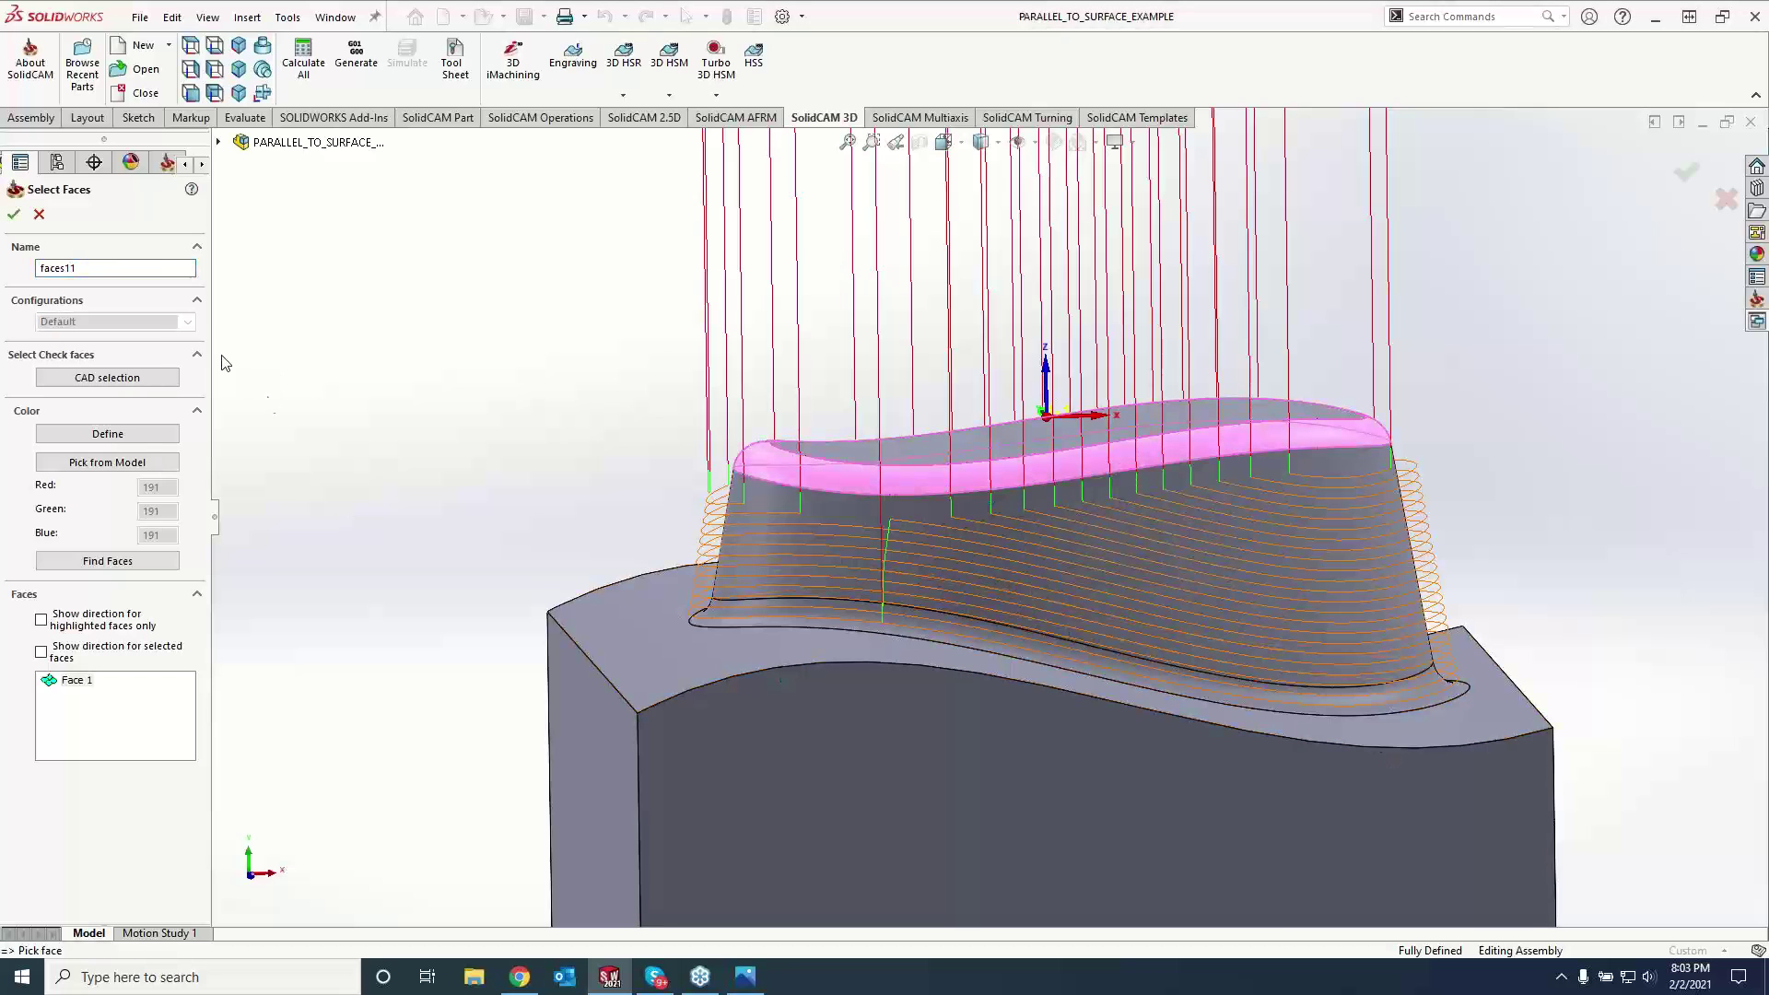
left_click(14, 214)
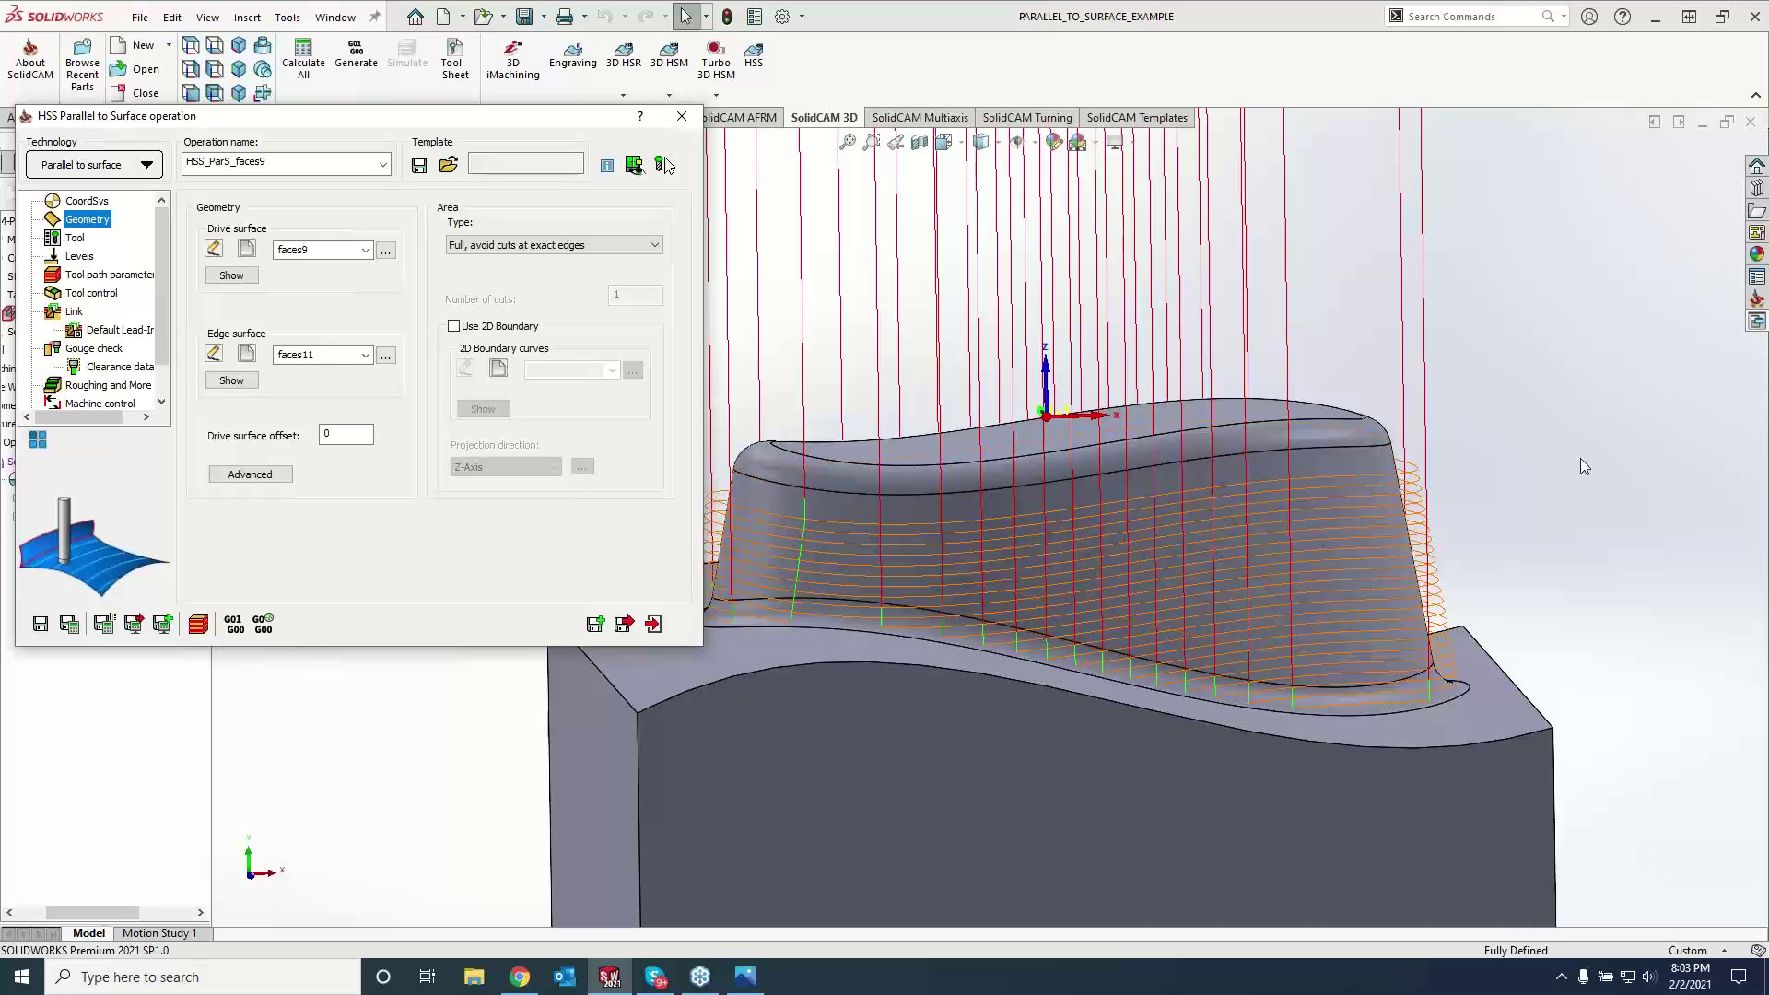
- Set the maximum step over to 0.01 in the tool path parameters and save and recalculate the operation
middle_click_drag(1563, 575, 1470, 589)
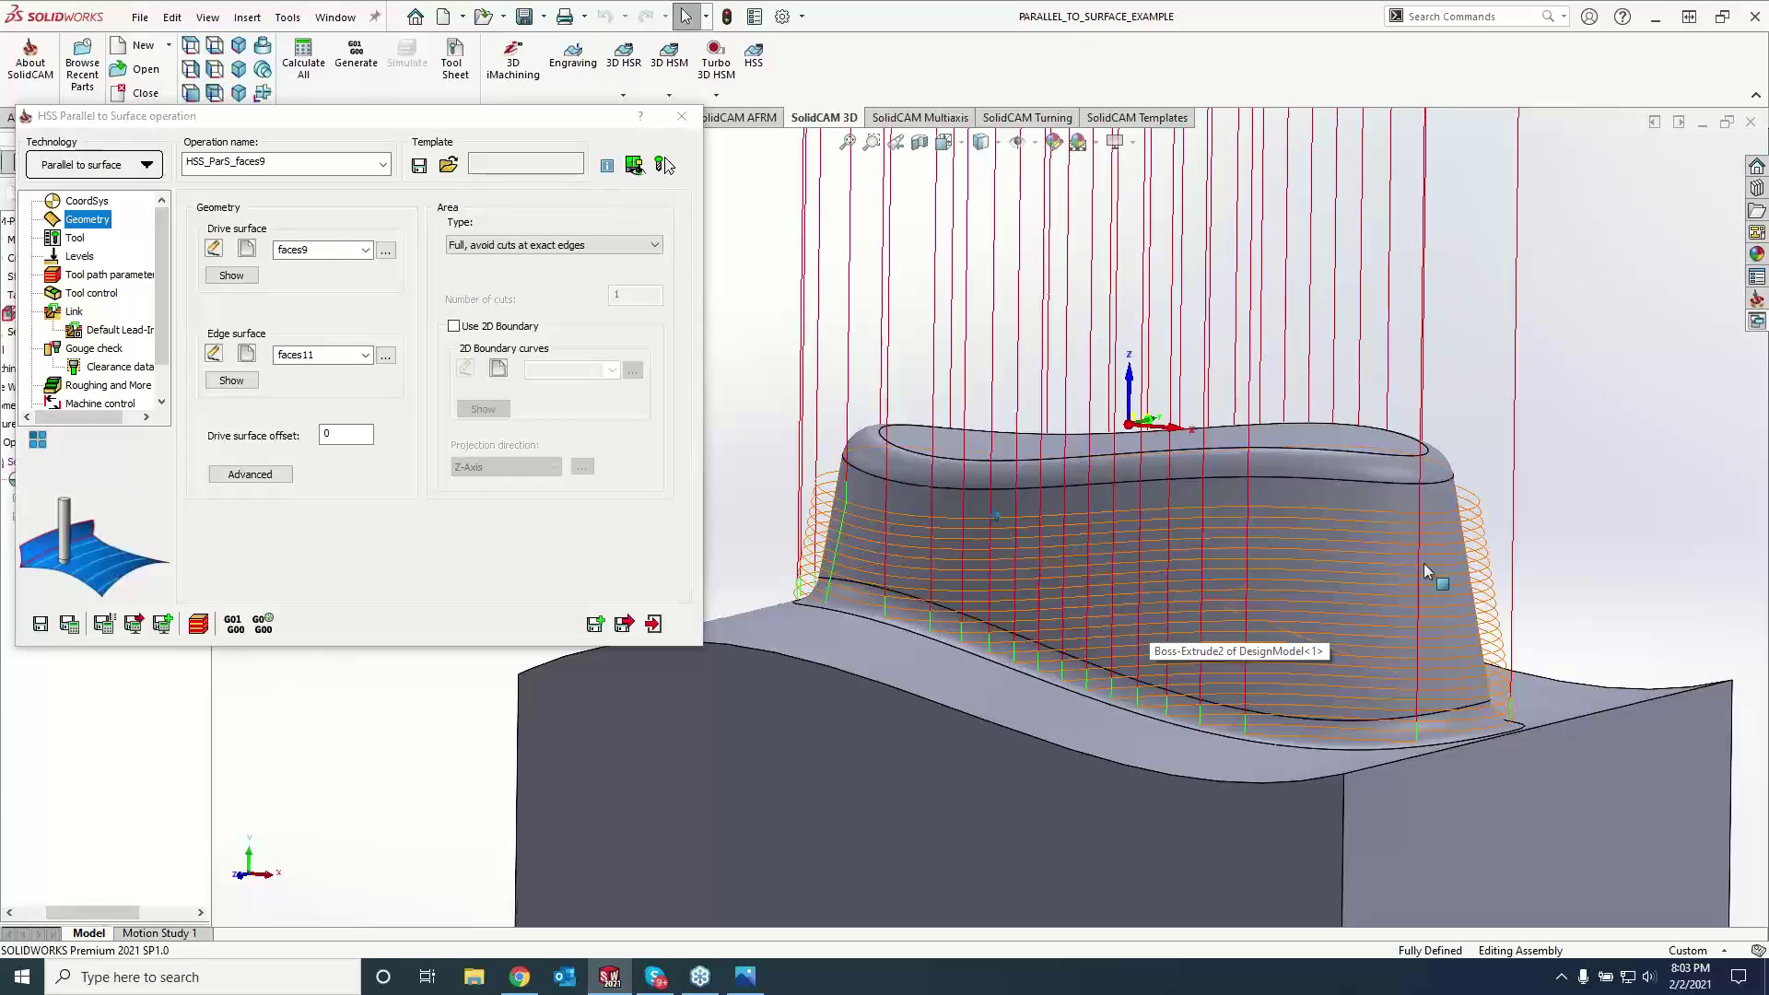
key("Down")
key("Down")
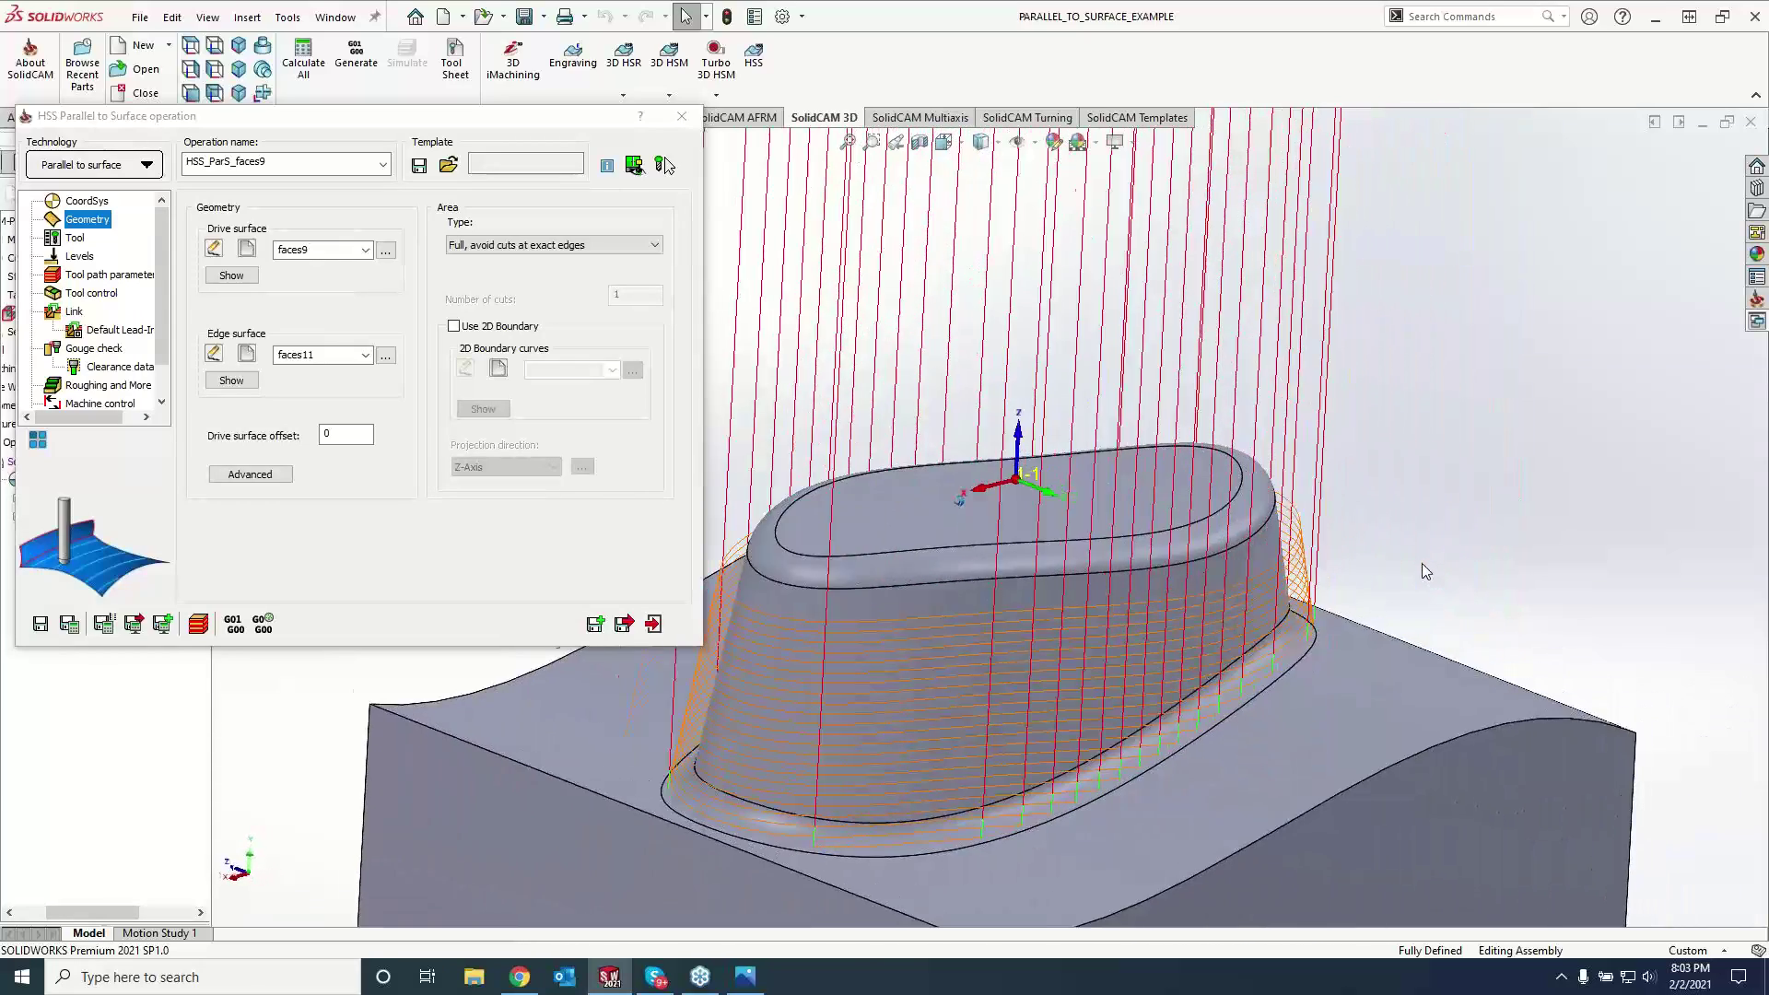
key("Right")
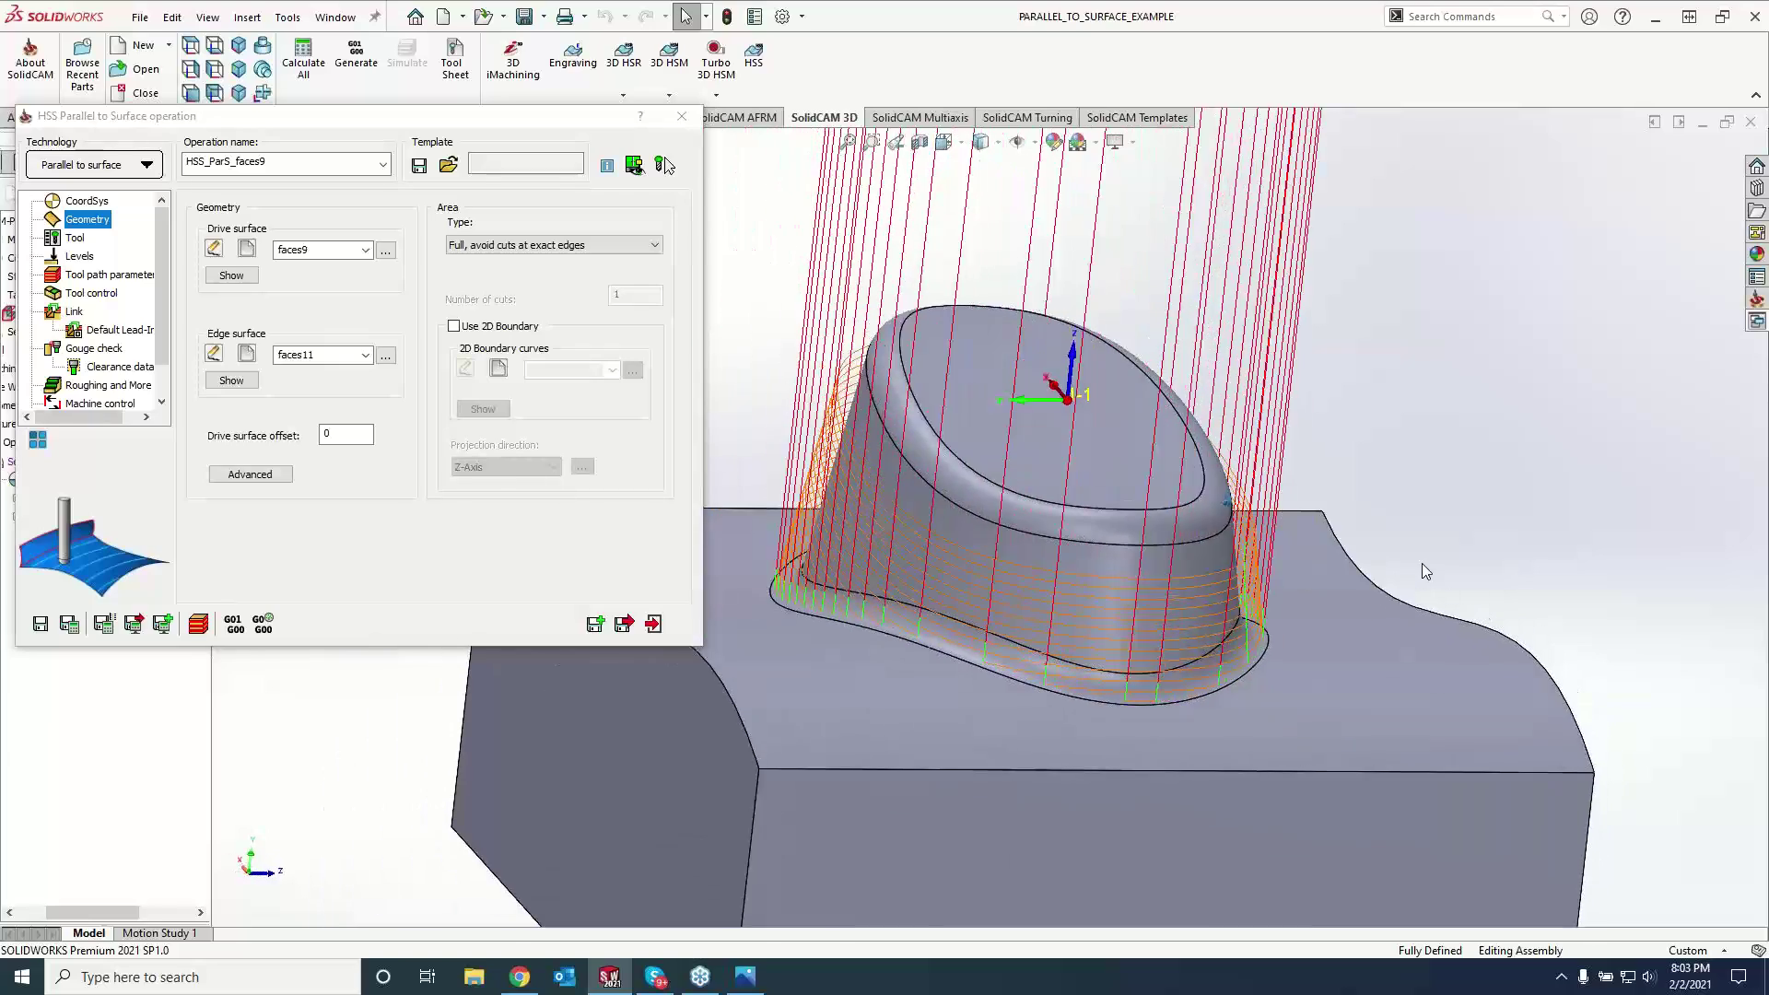
key("Right")
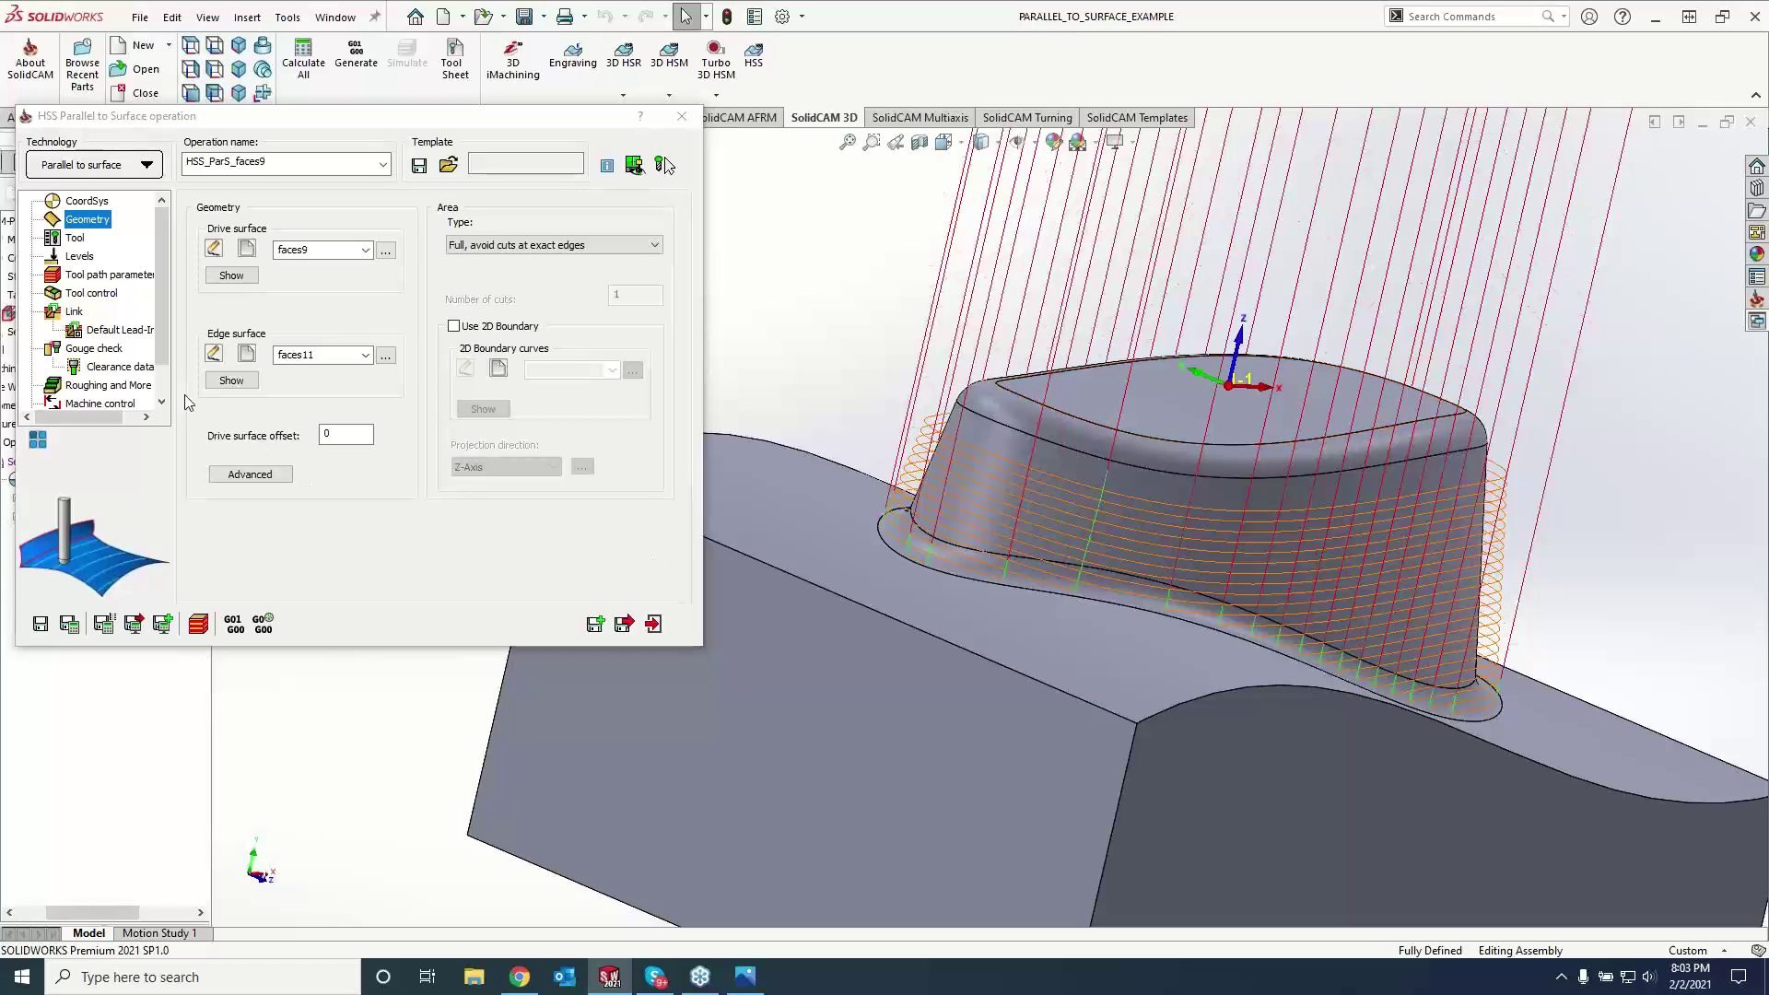
left_click(87, 293)
left_click(101, 275)
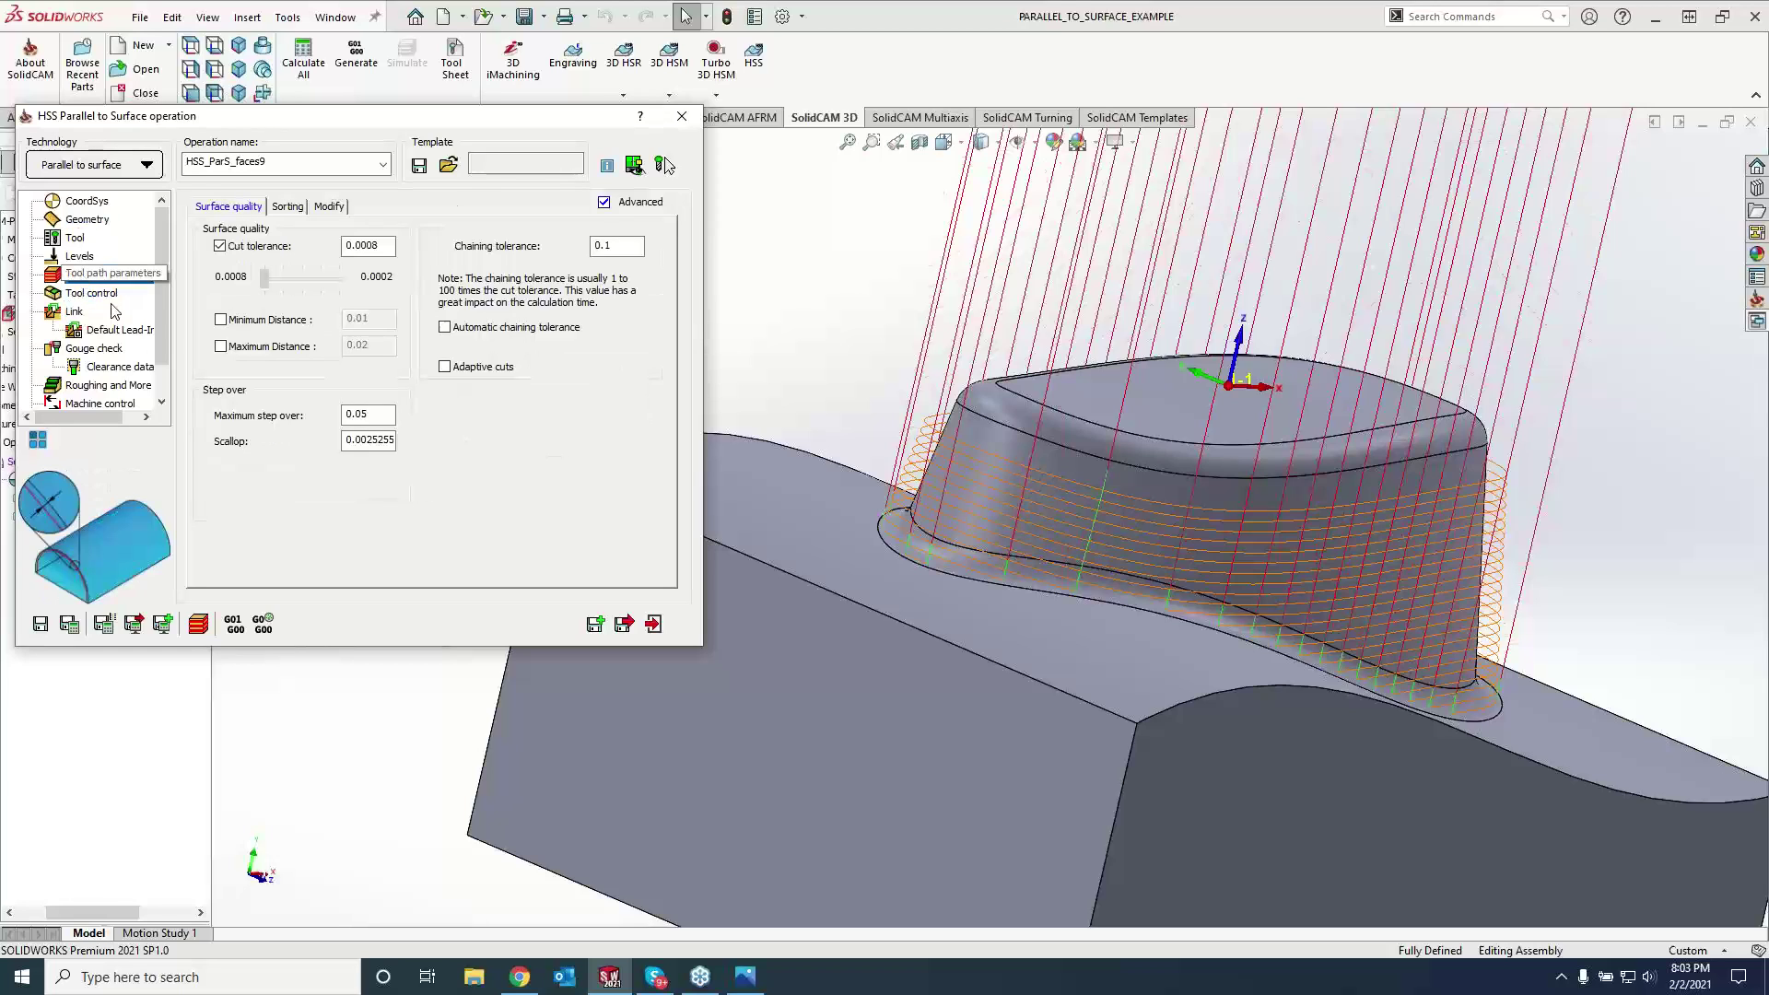
left_click_drag(362, 412, 375, 409)
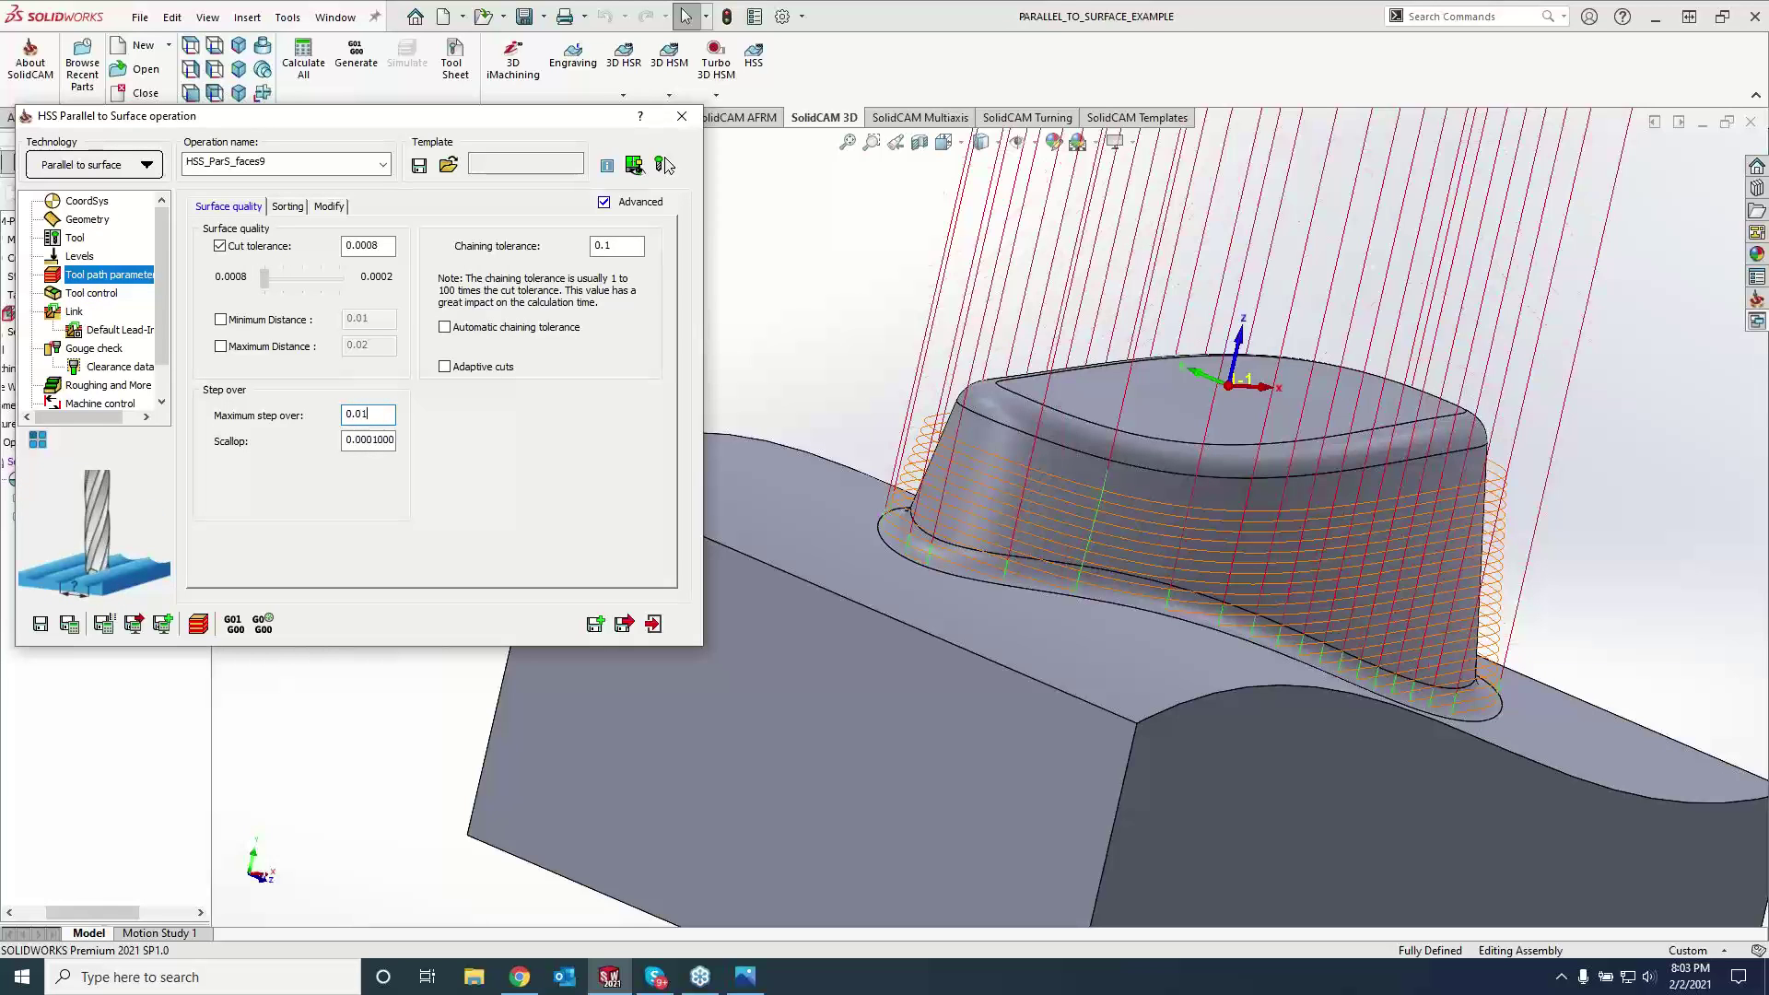
left_click(69, 624)
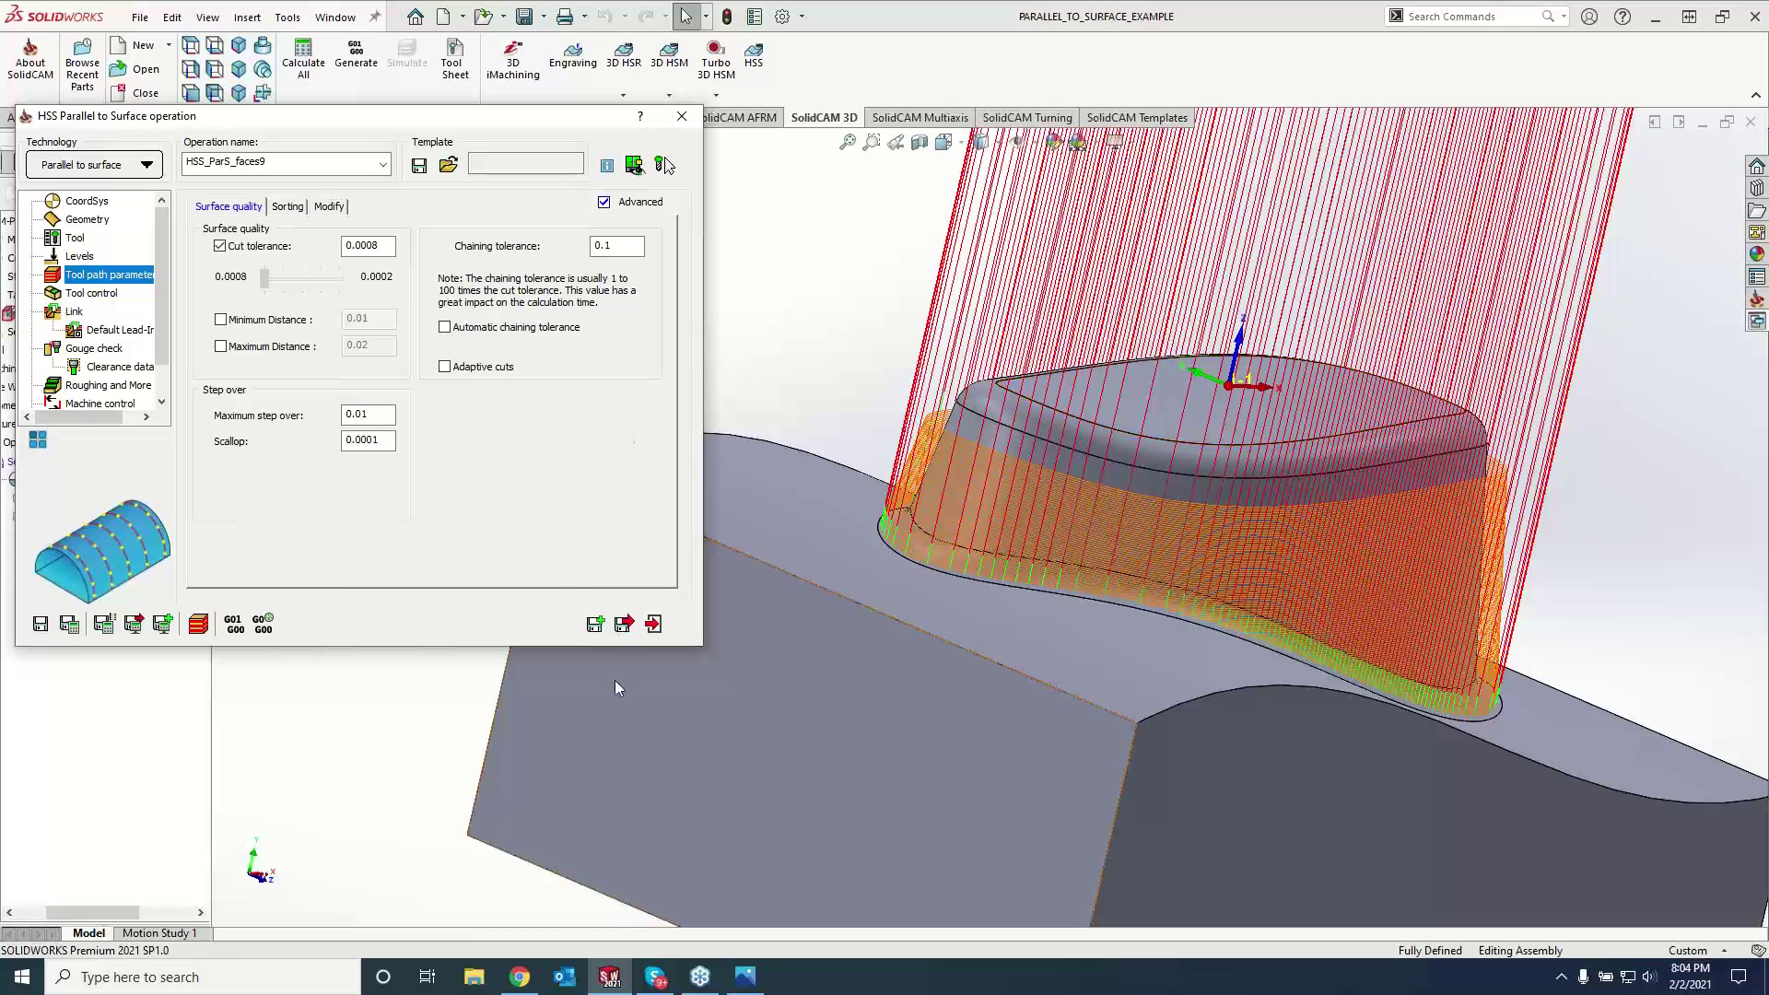
- Close the Parallel to Surface operation and hide its toolpath on the model
left_click(664, 164)
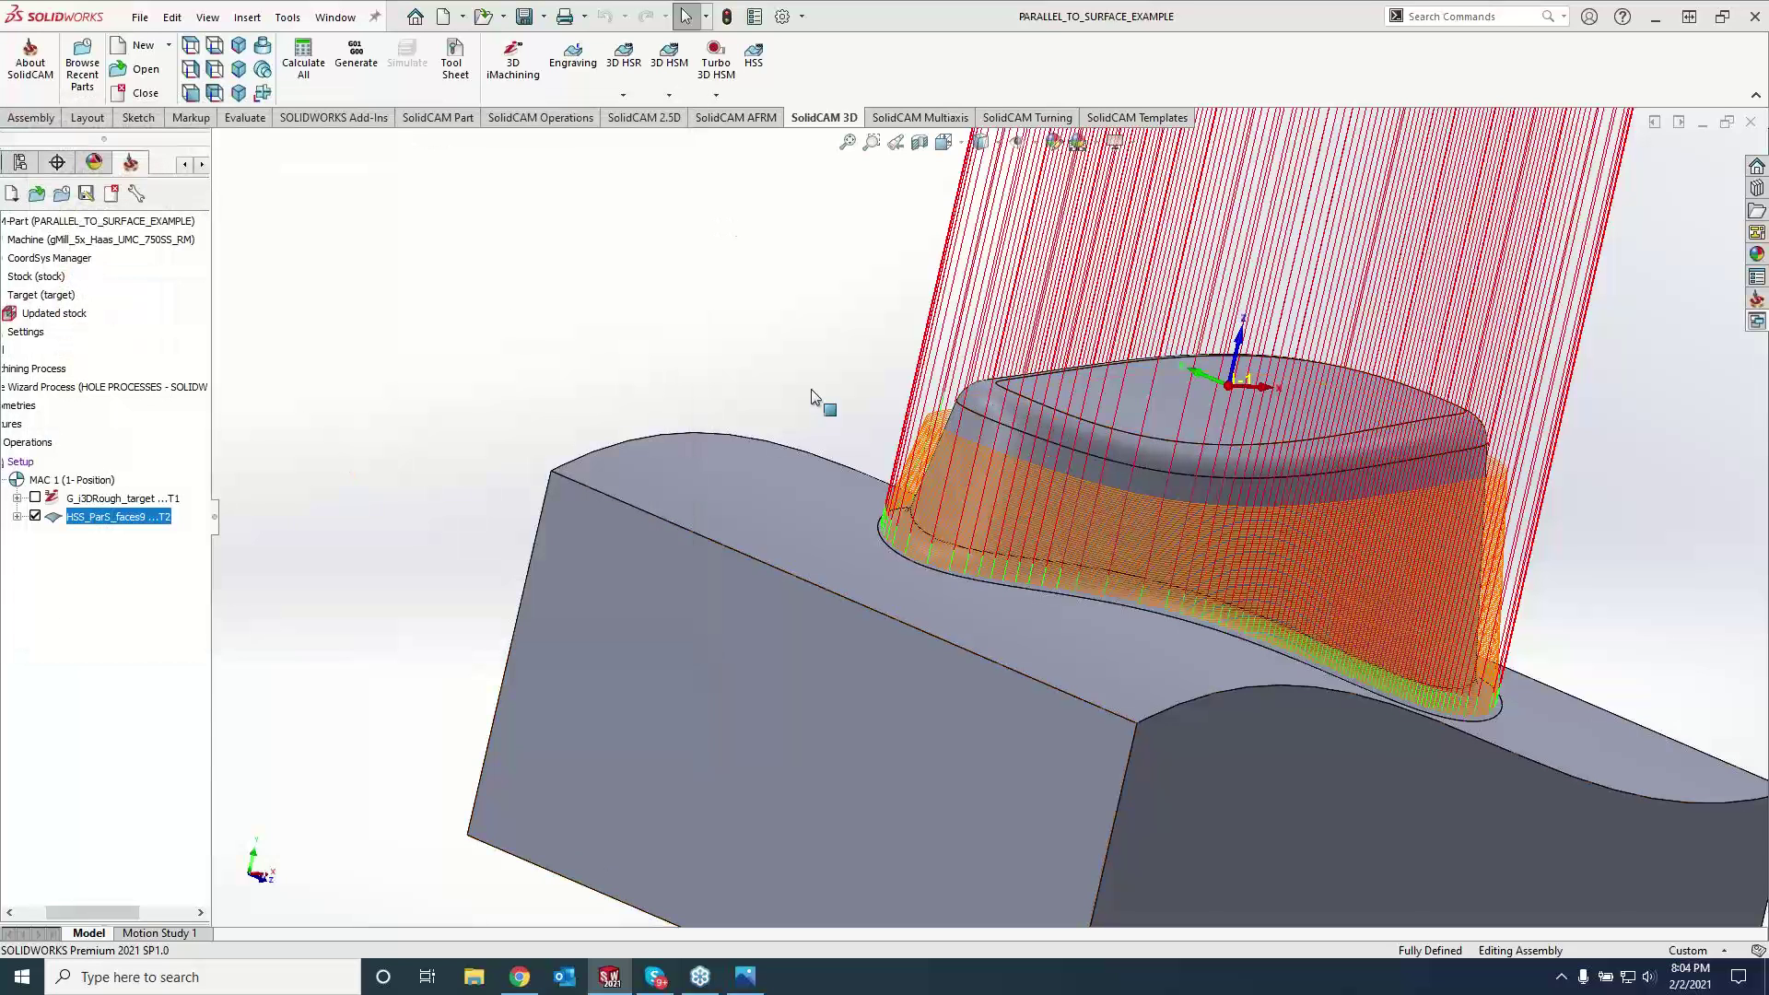
left_click(35, 516)
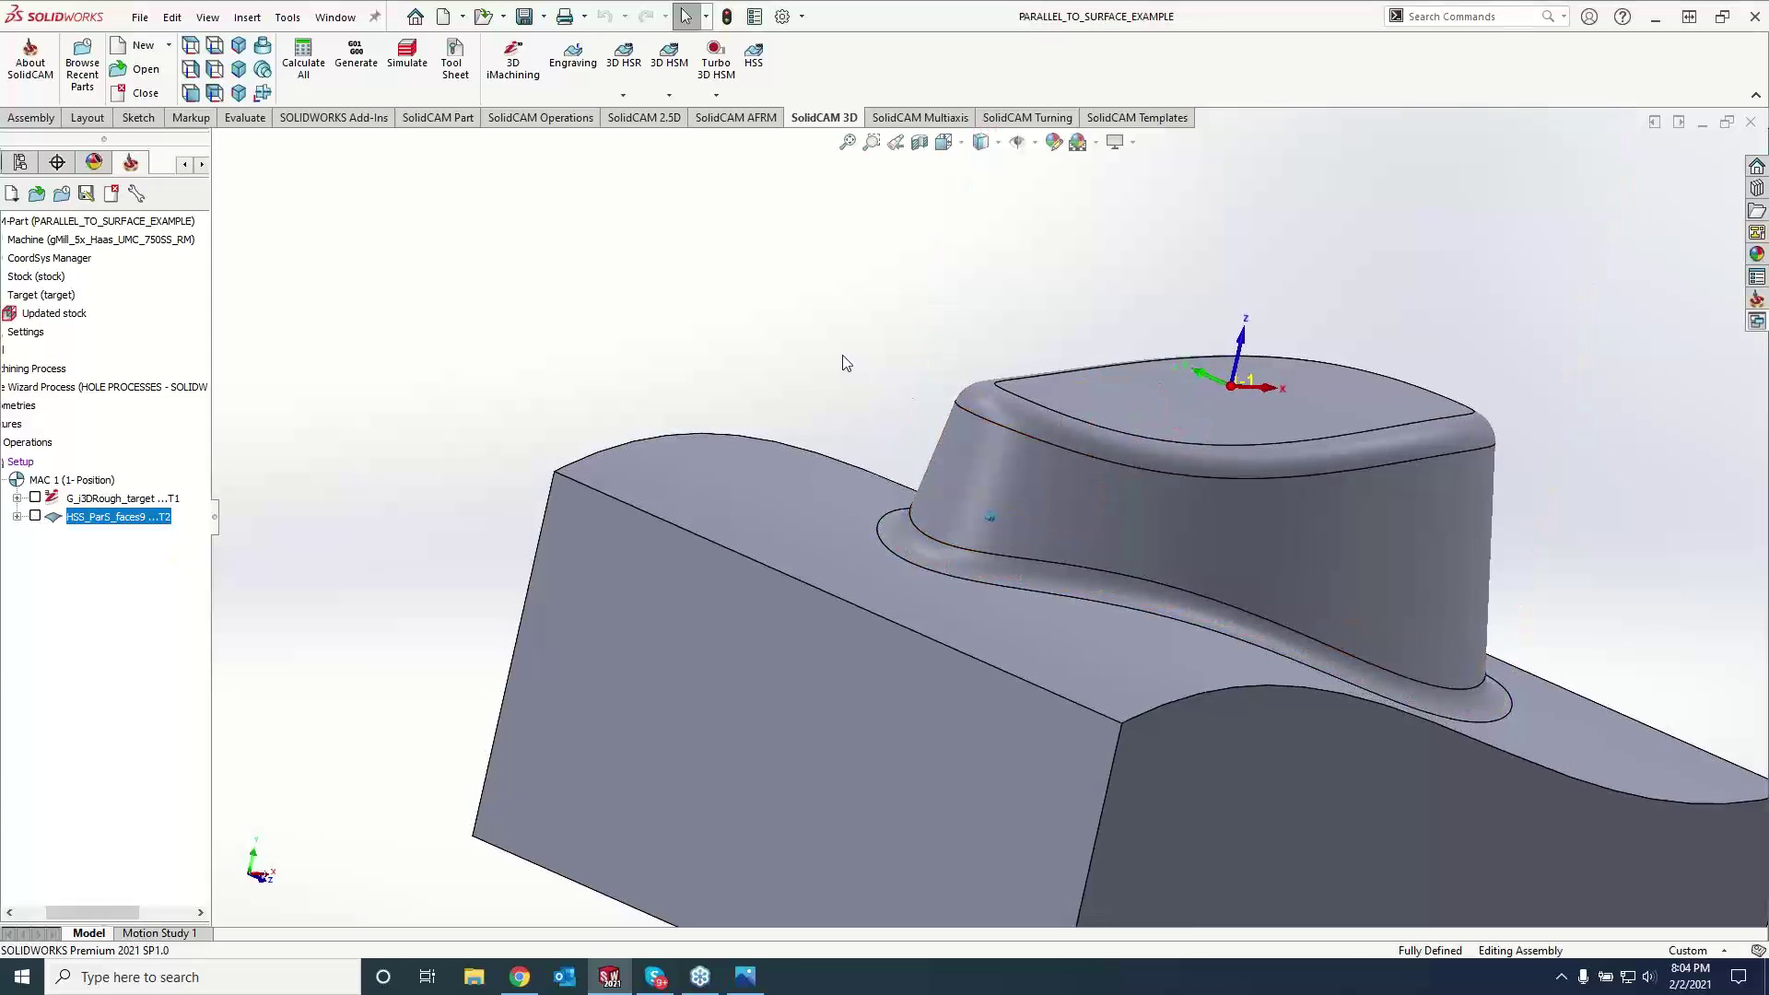
key("Left")
key("Left")
key("Left")
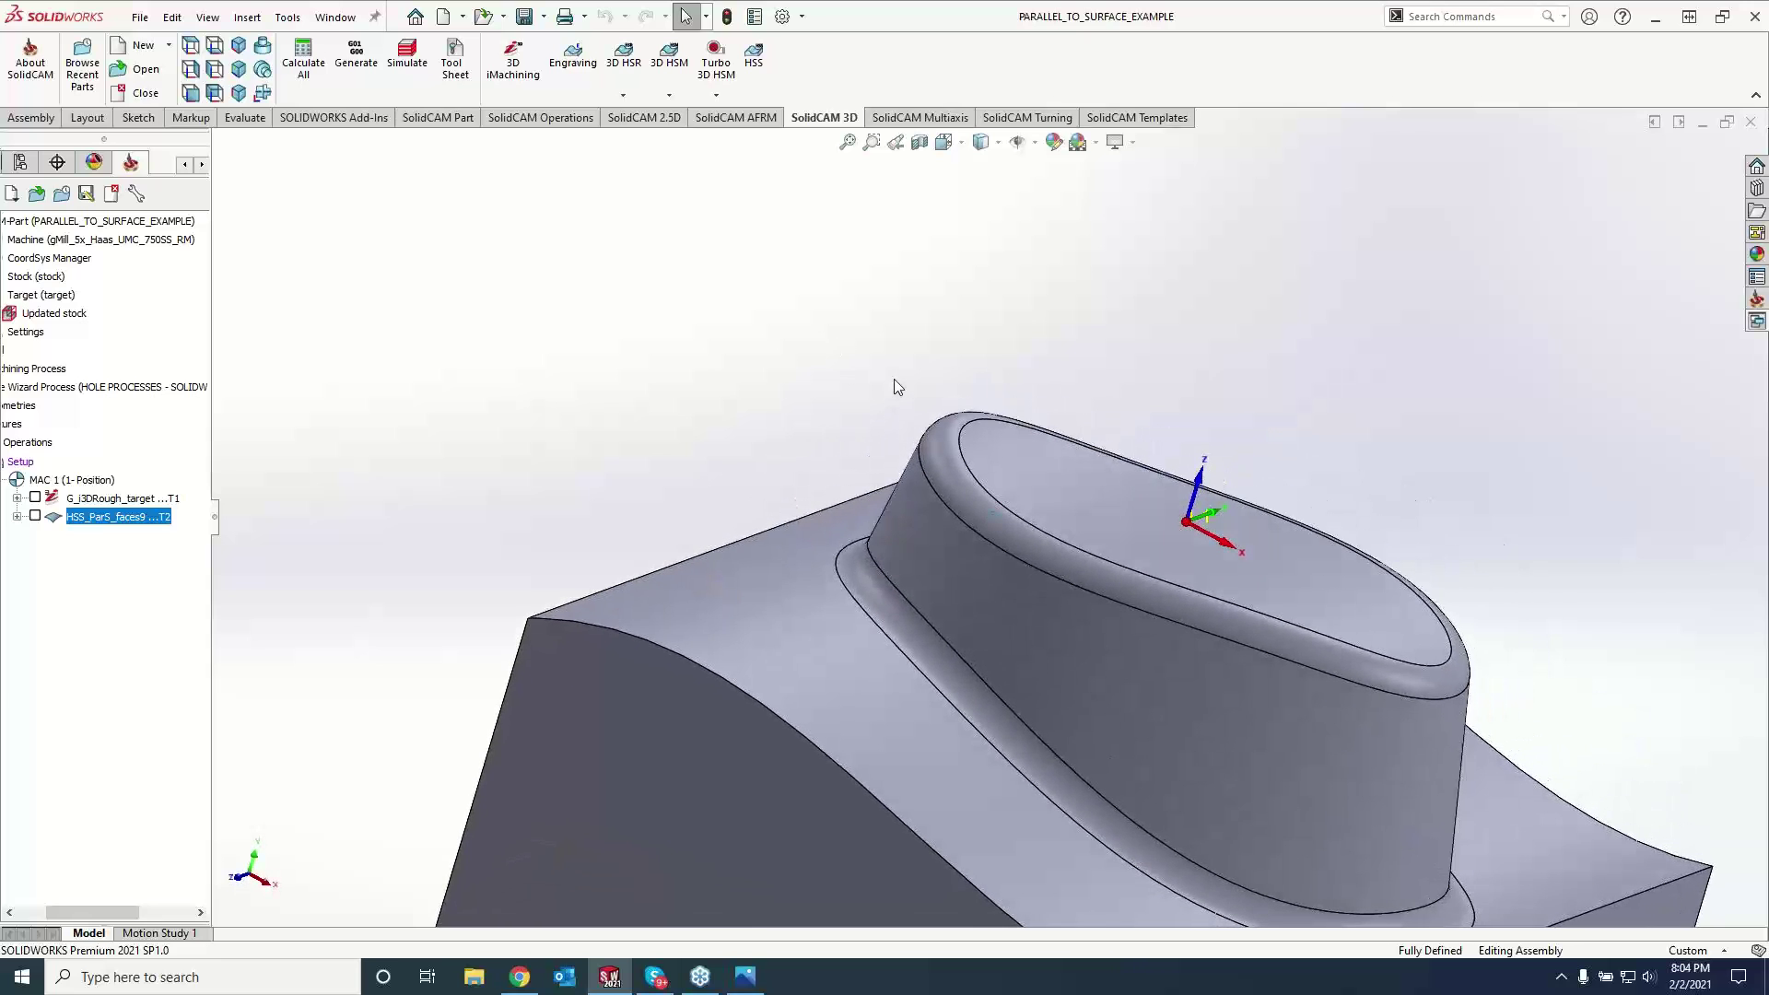
key("ctrl+Left")
key("ctrl+Up")
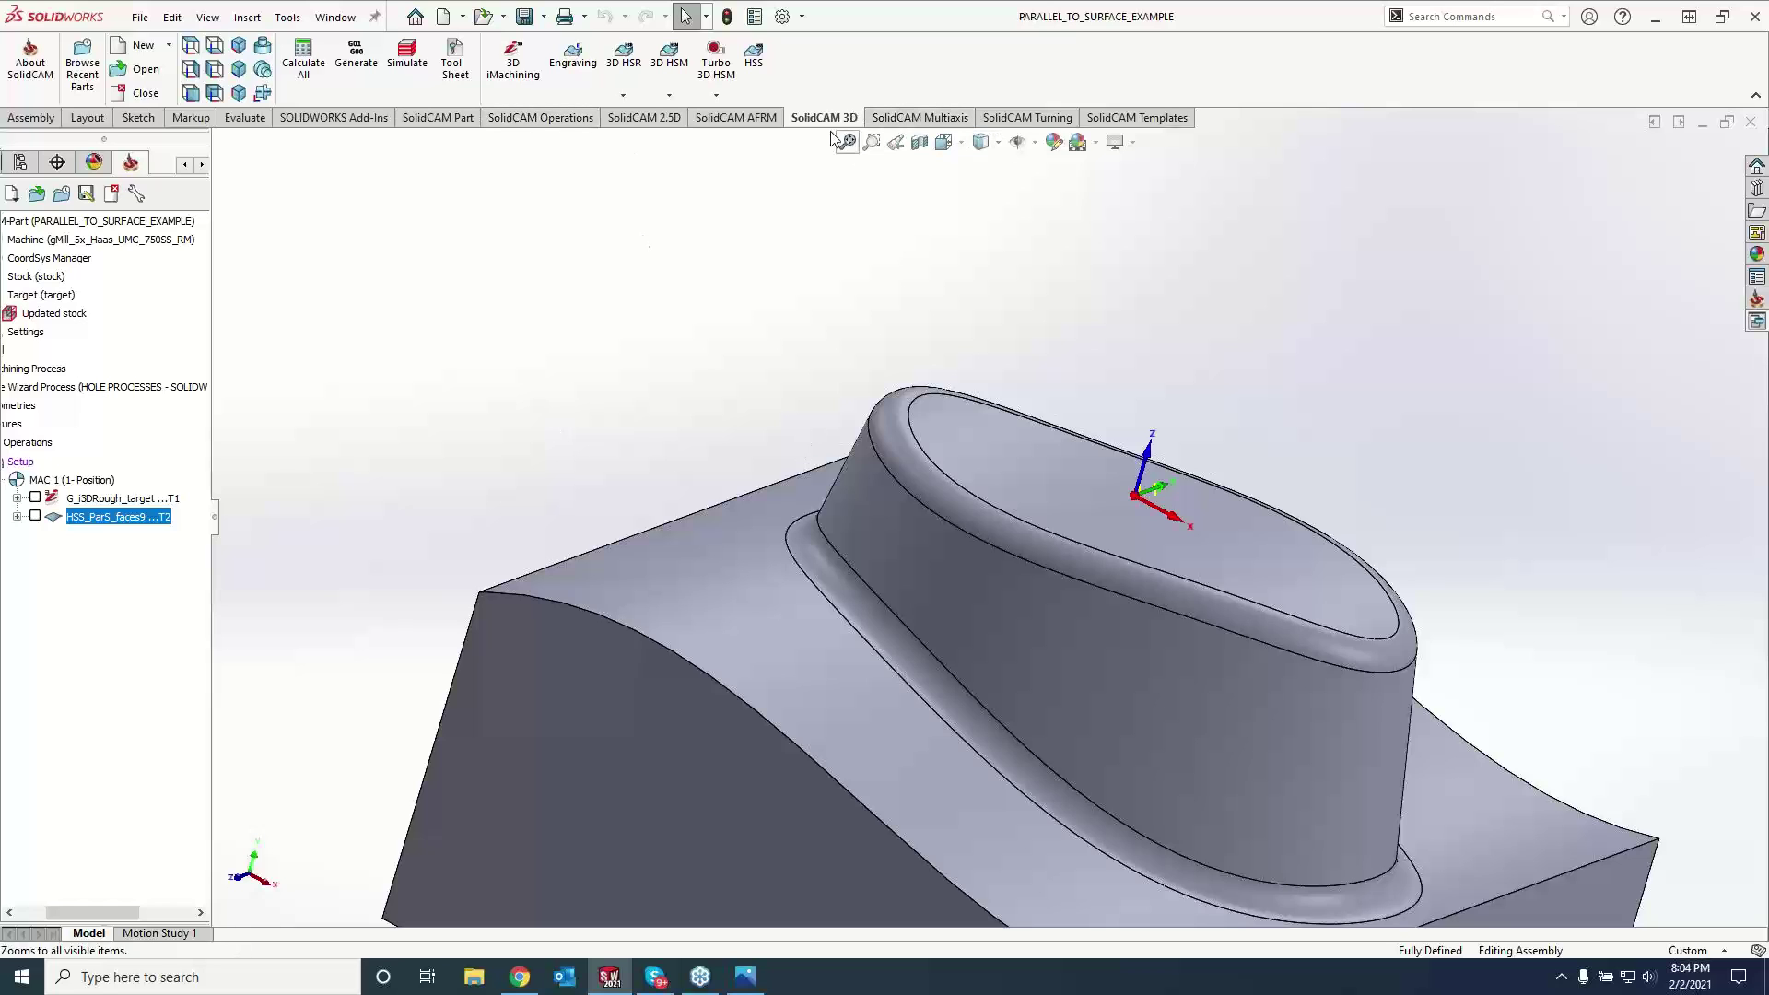
- Start a new HSS operation and set its technology to Morph between two boundary curves
left_click(754, 54)
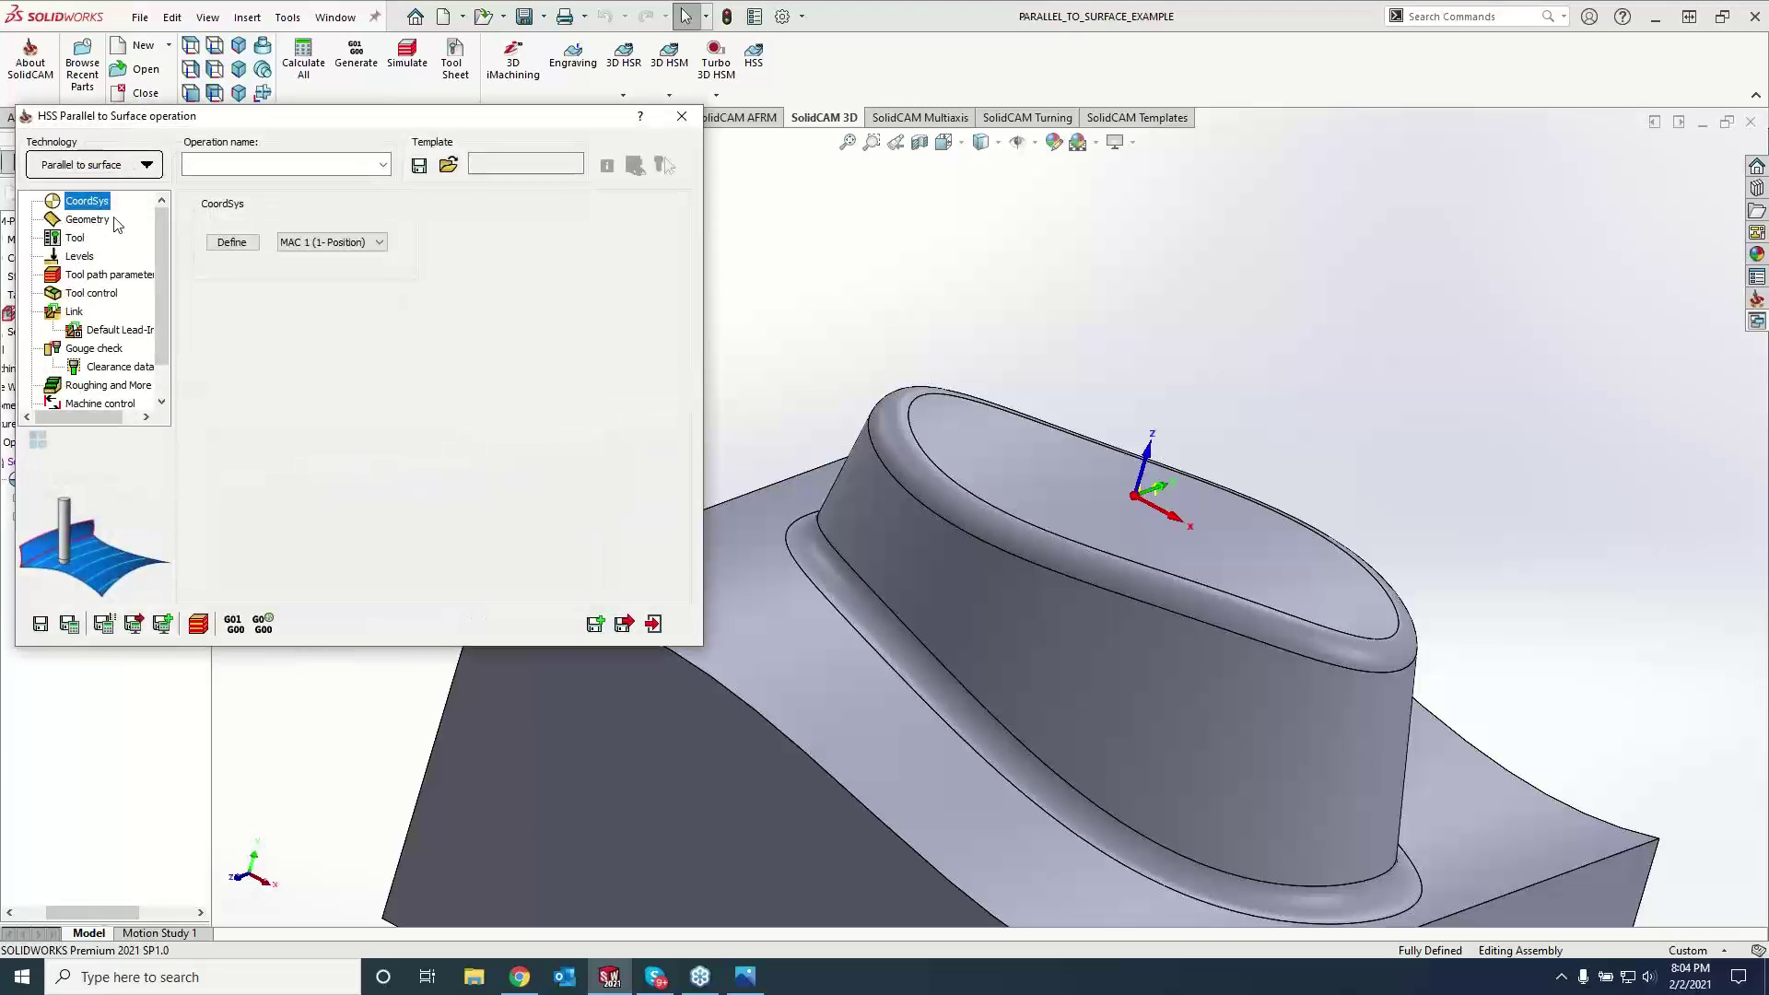
left_click(89, 168)
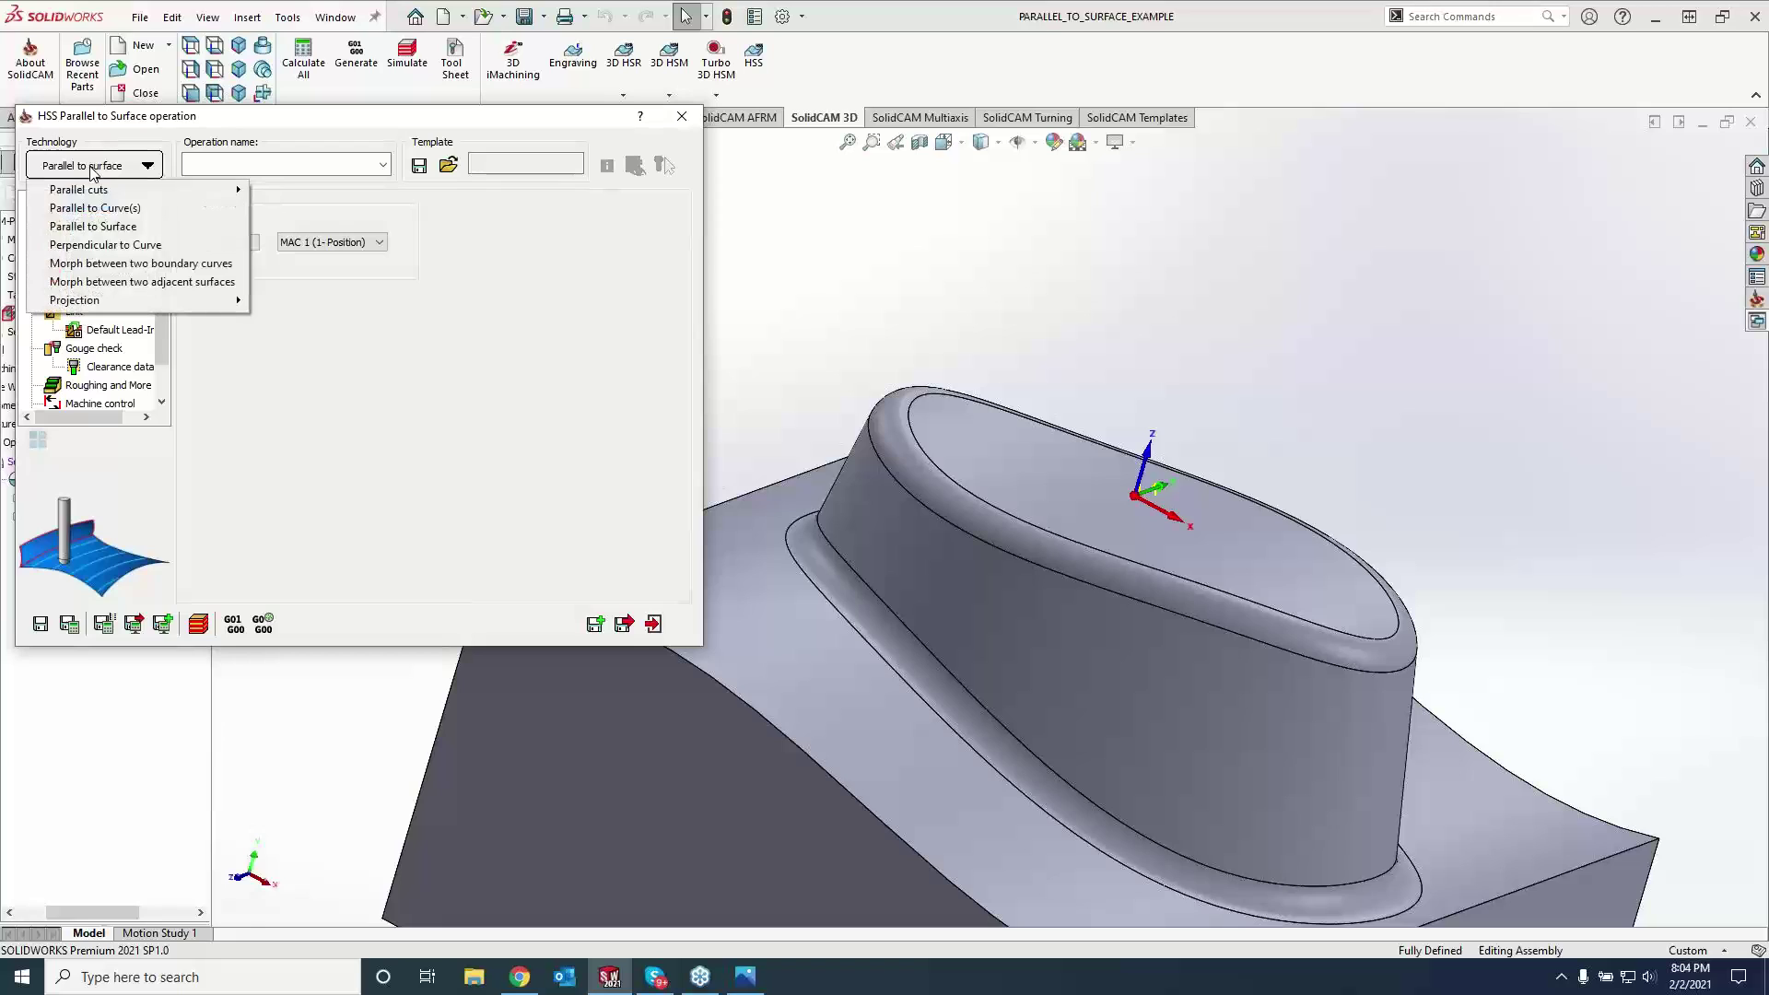
left_click(121, 265)
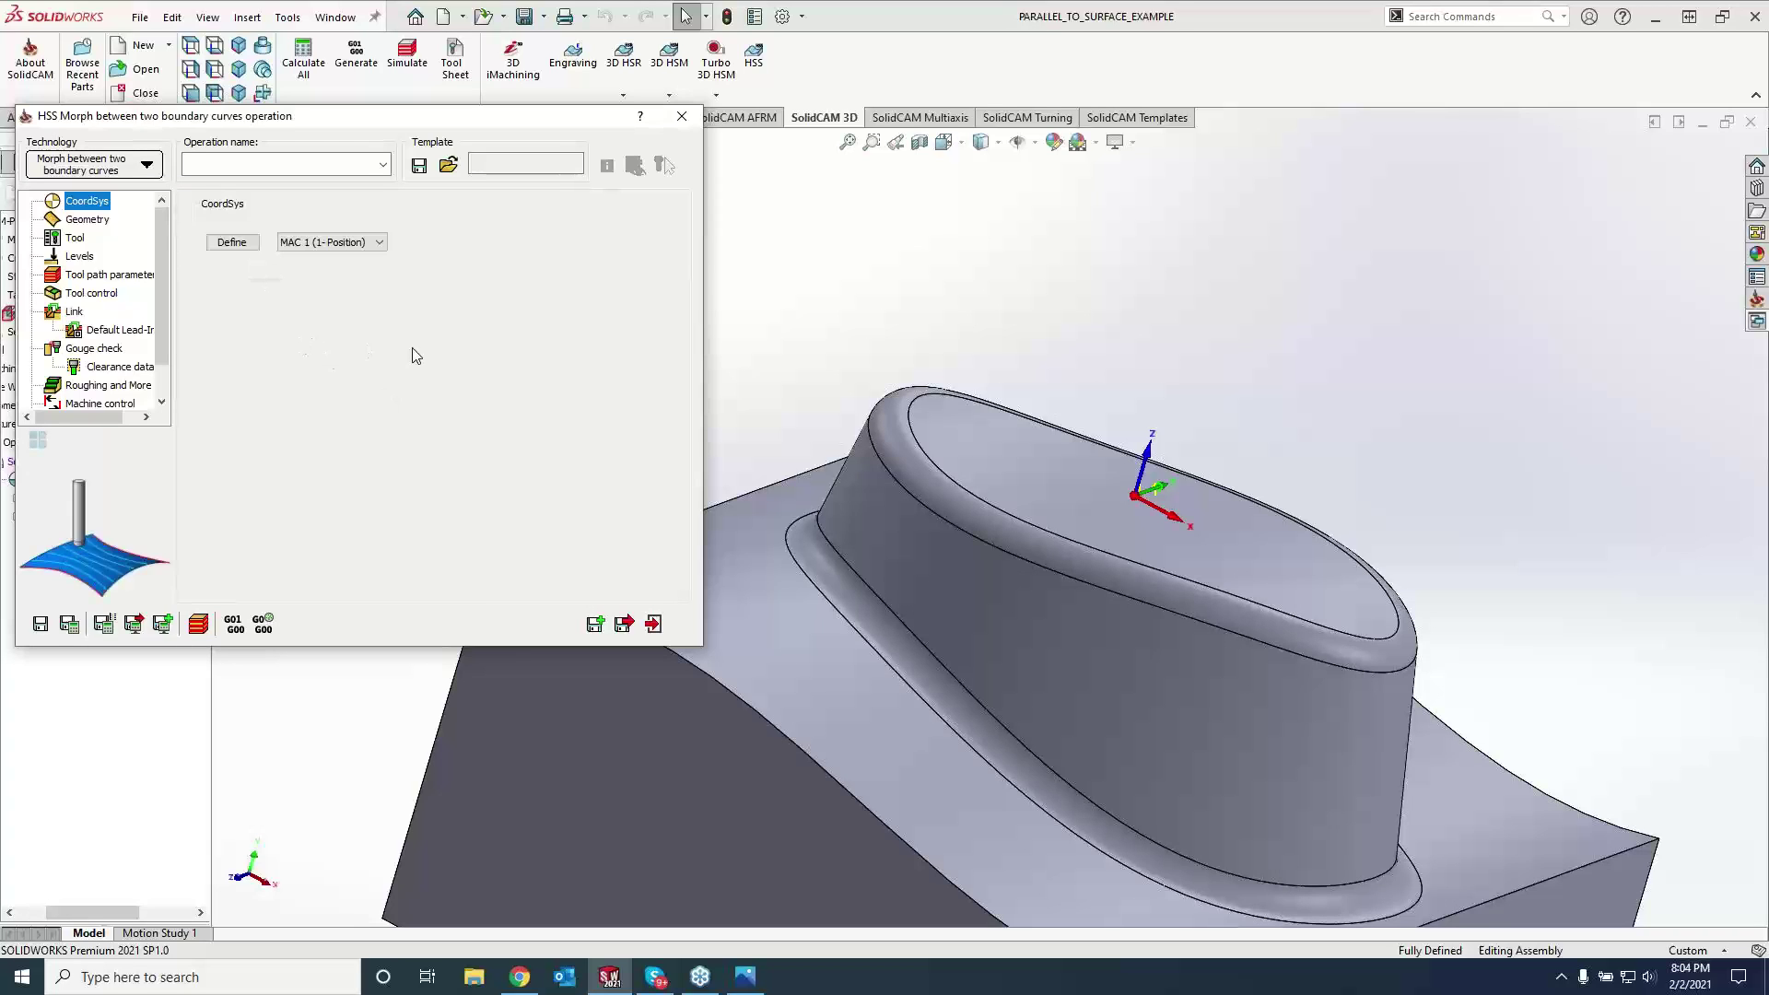
left_click(141, 166)
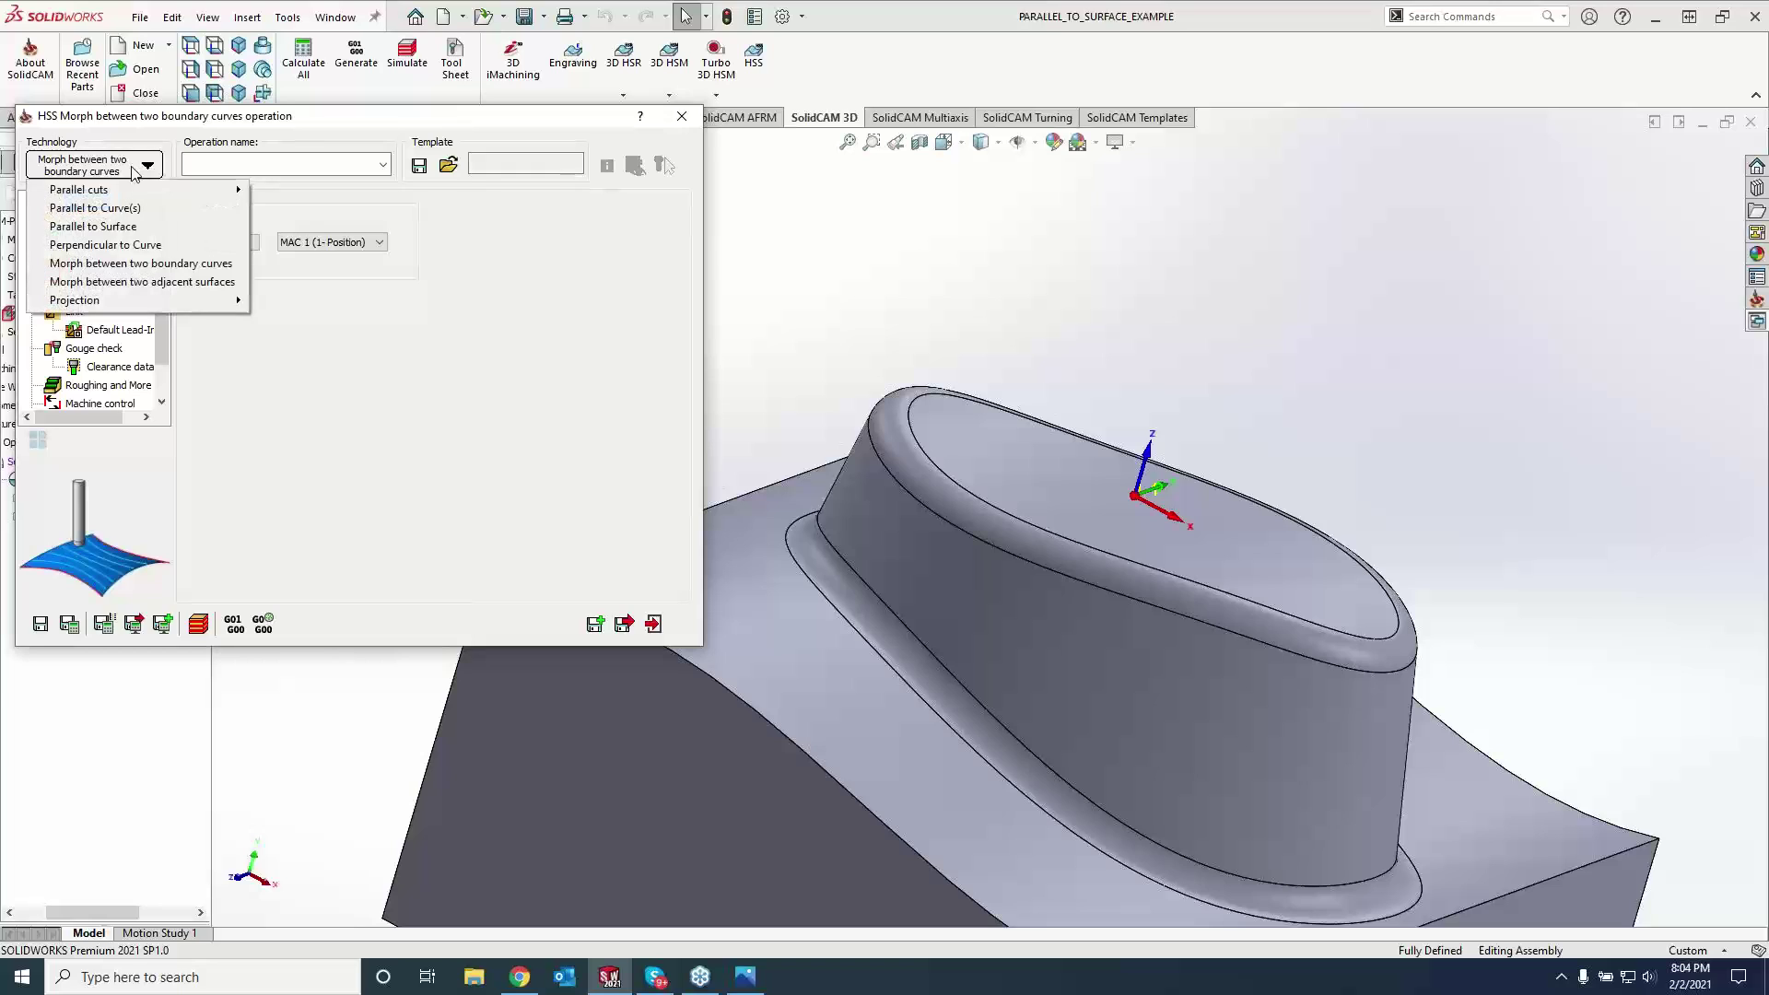
left_click(142, 263)
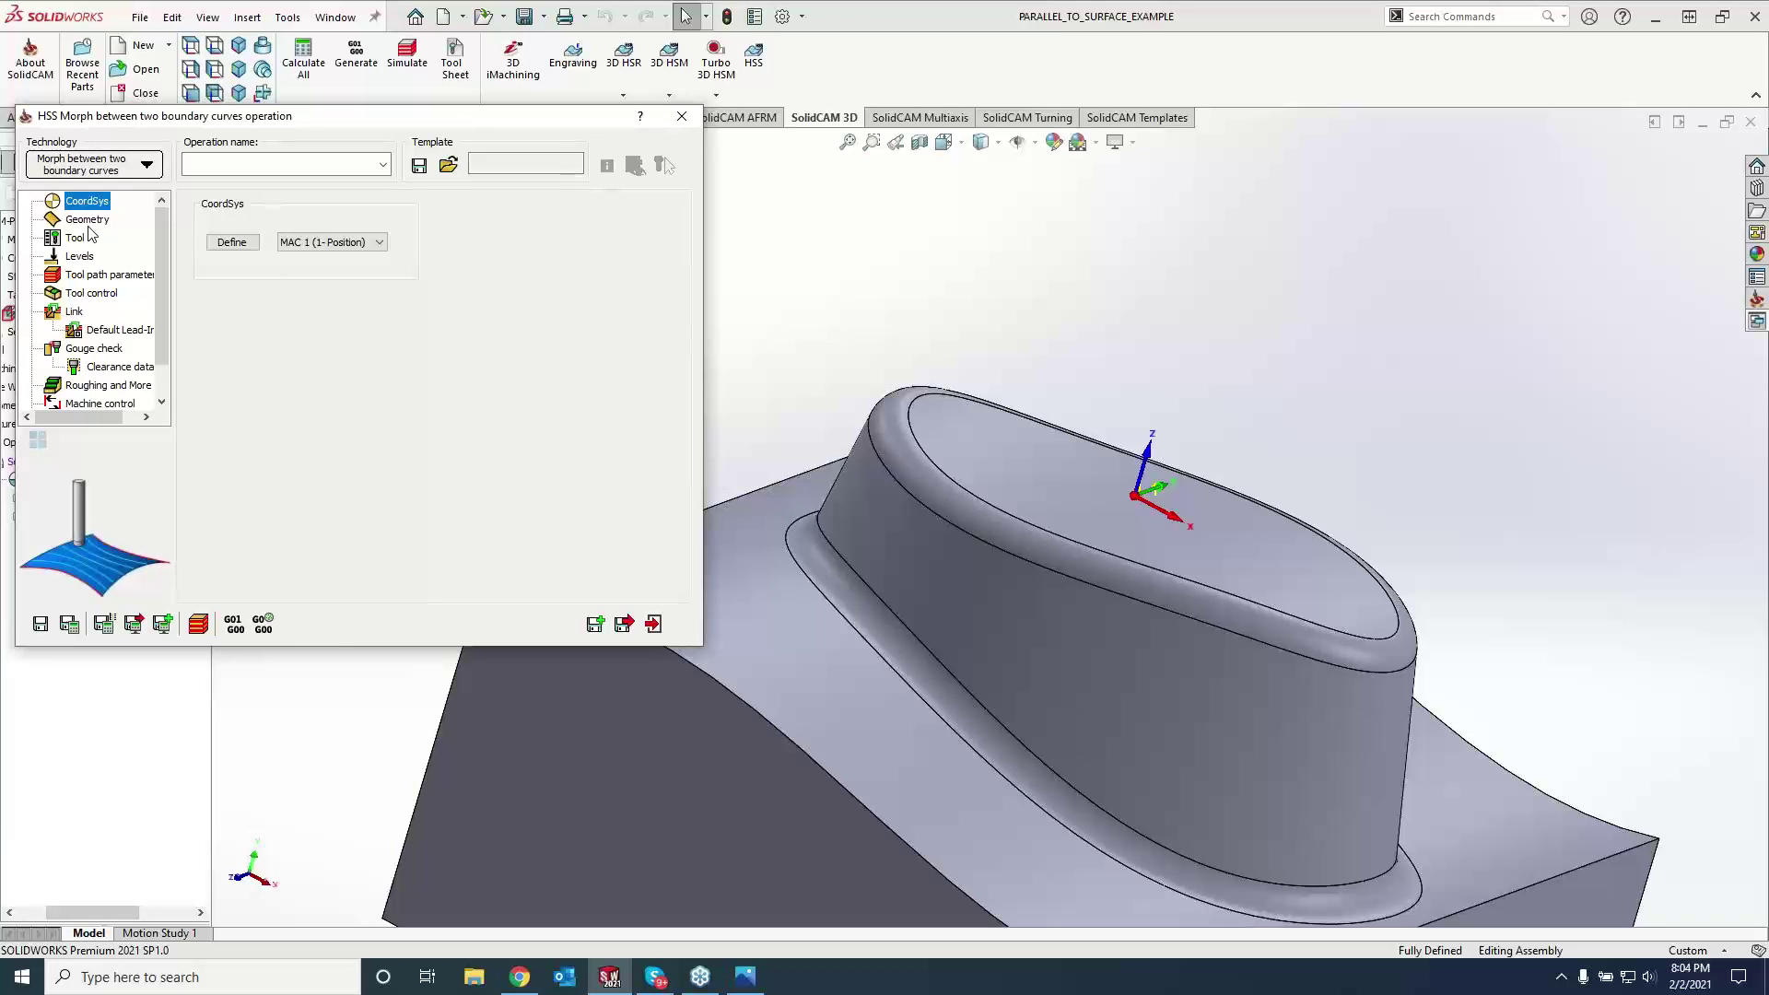
- Define the operation's drive surface as a new face selection containing the fillet around the boss's top
left_click(88, 221)
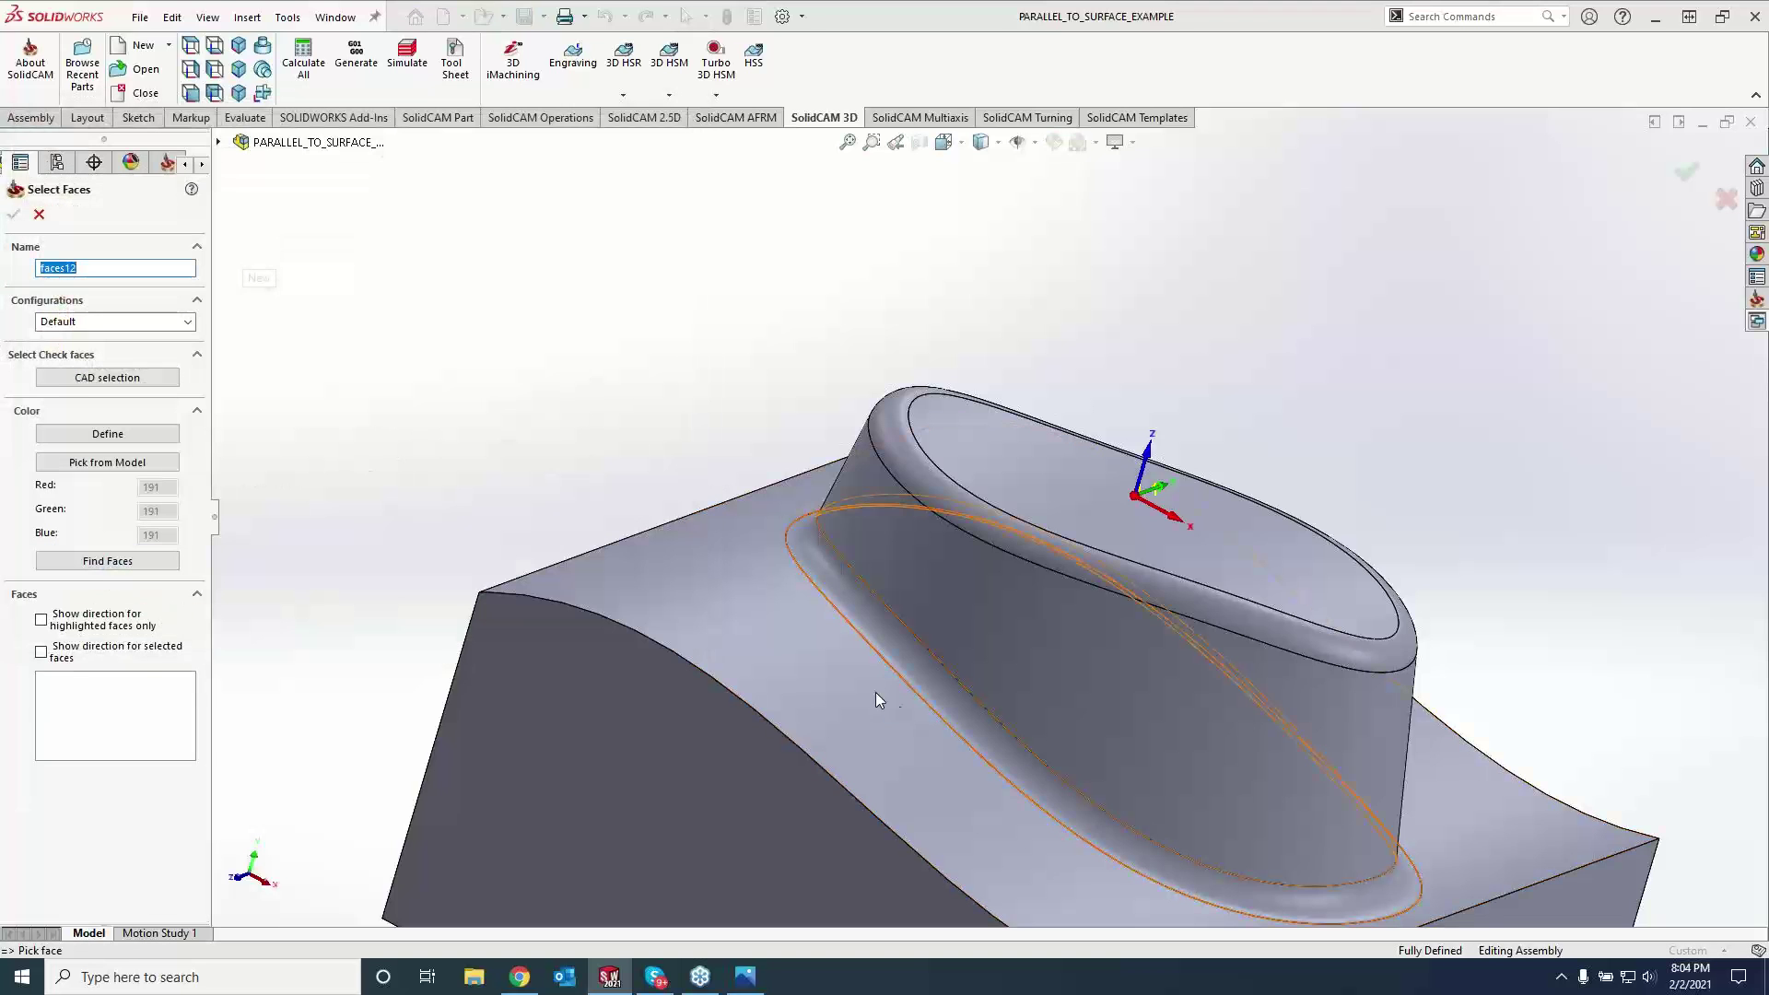
left_click(1020, 534)
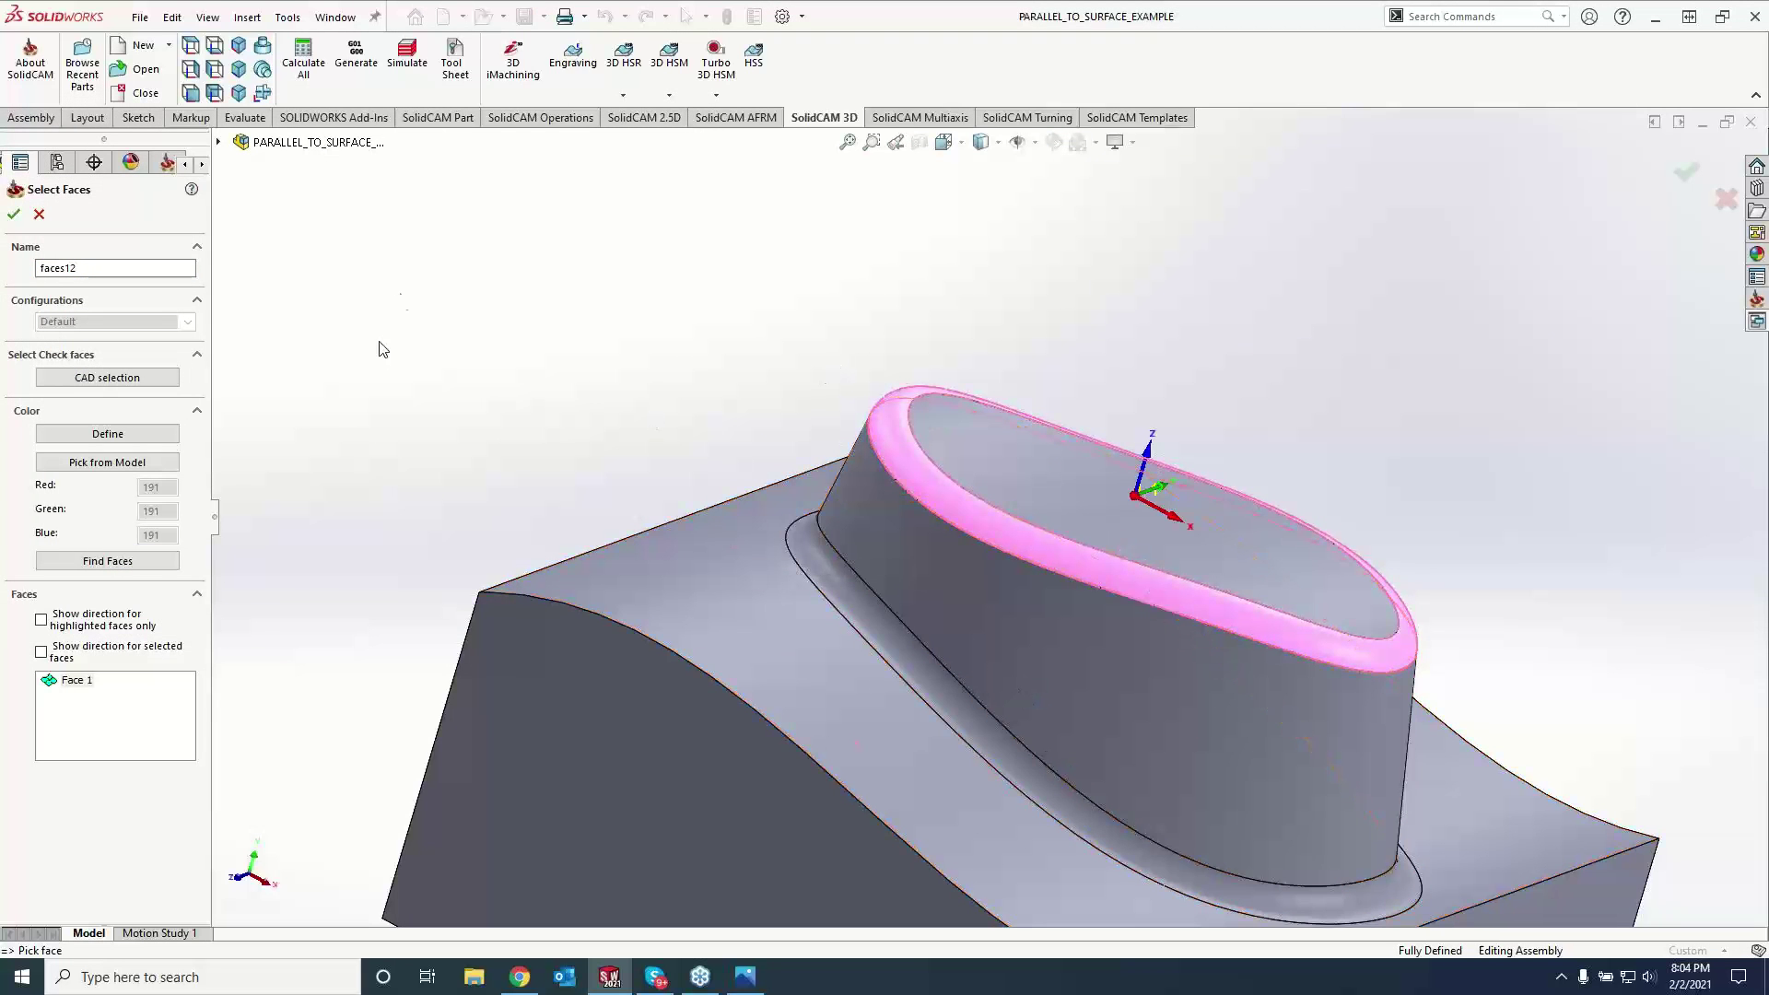
left_click(15, 215)
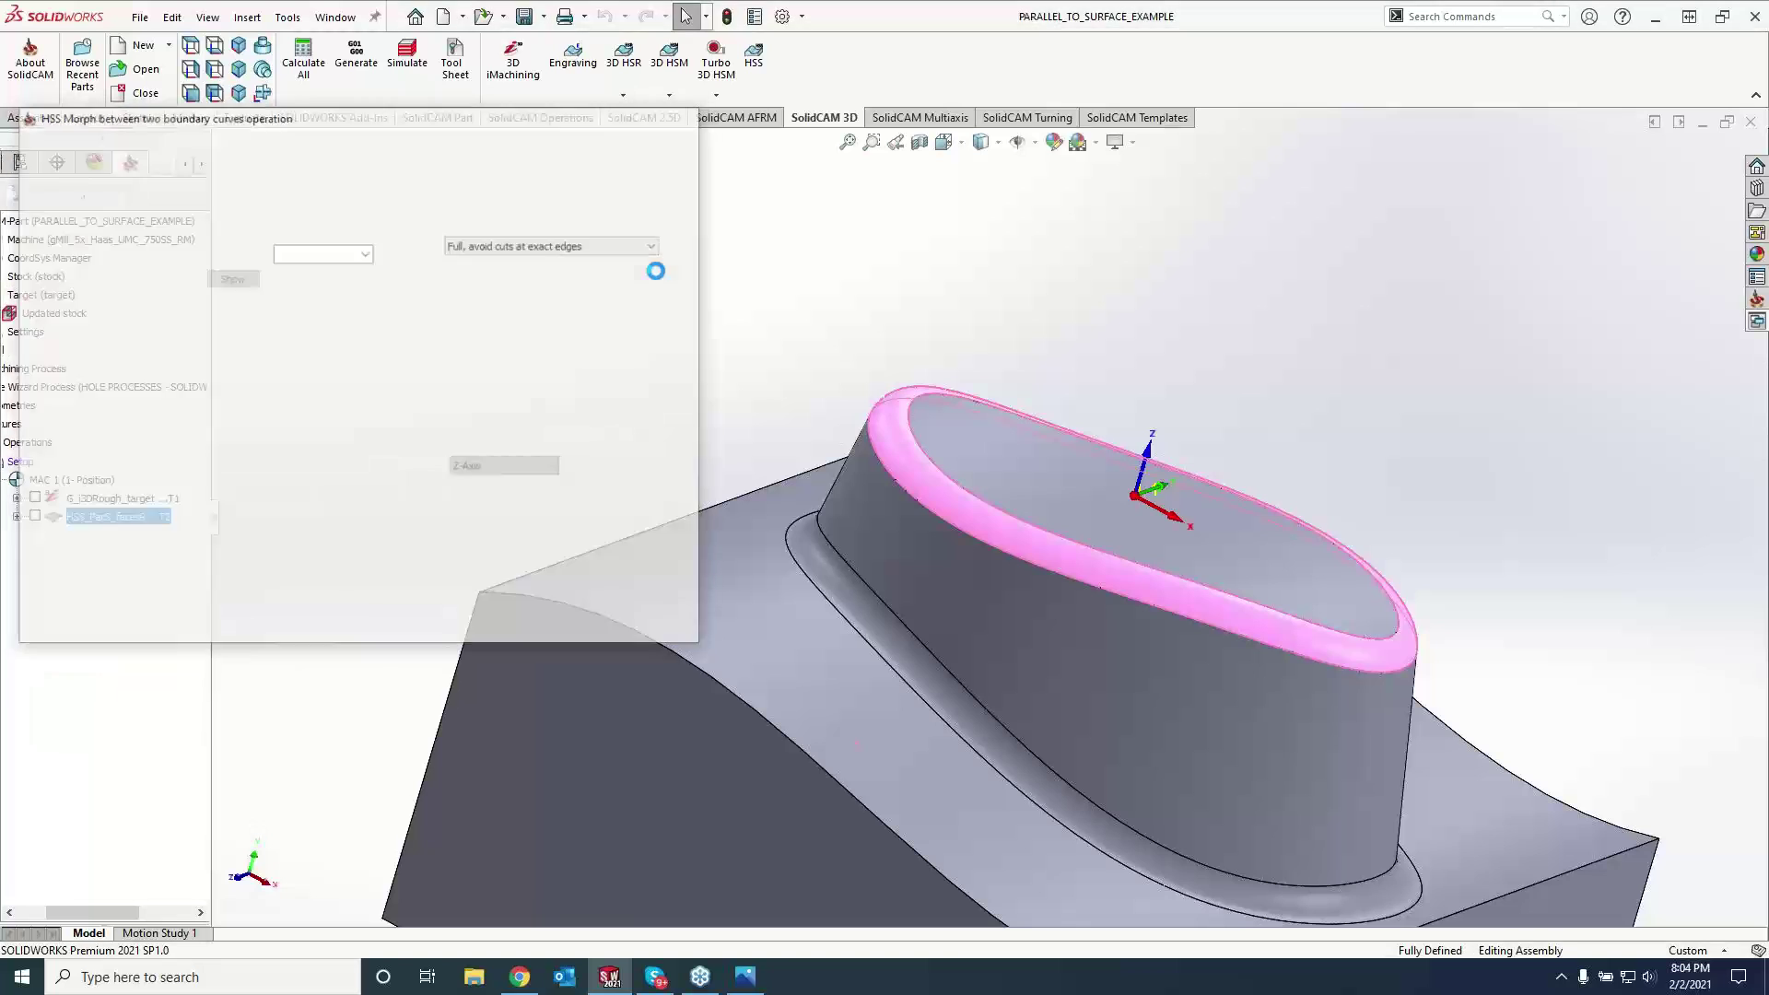
- Define the start edge curve from the fillet's inner top edge and the end edge curve from its lower outer edge
left_click(247, 334)
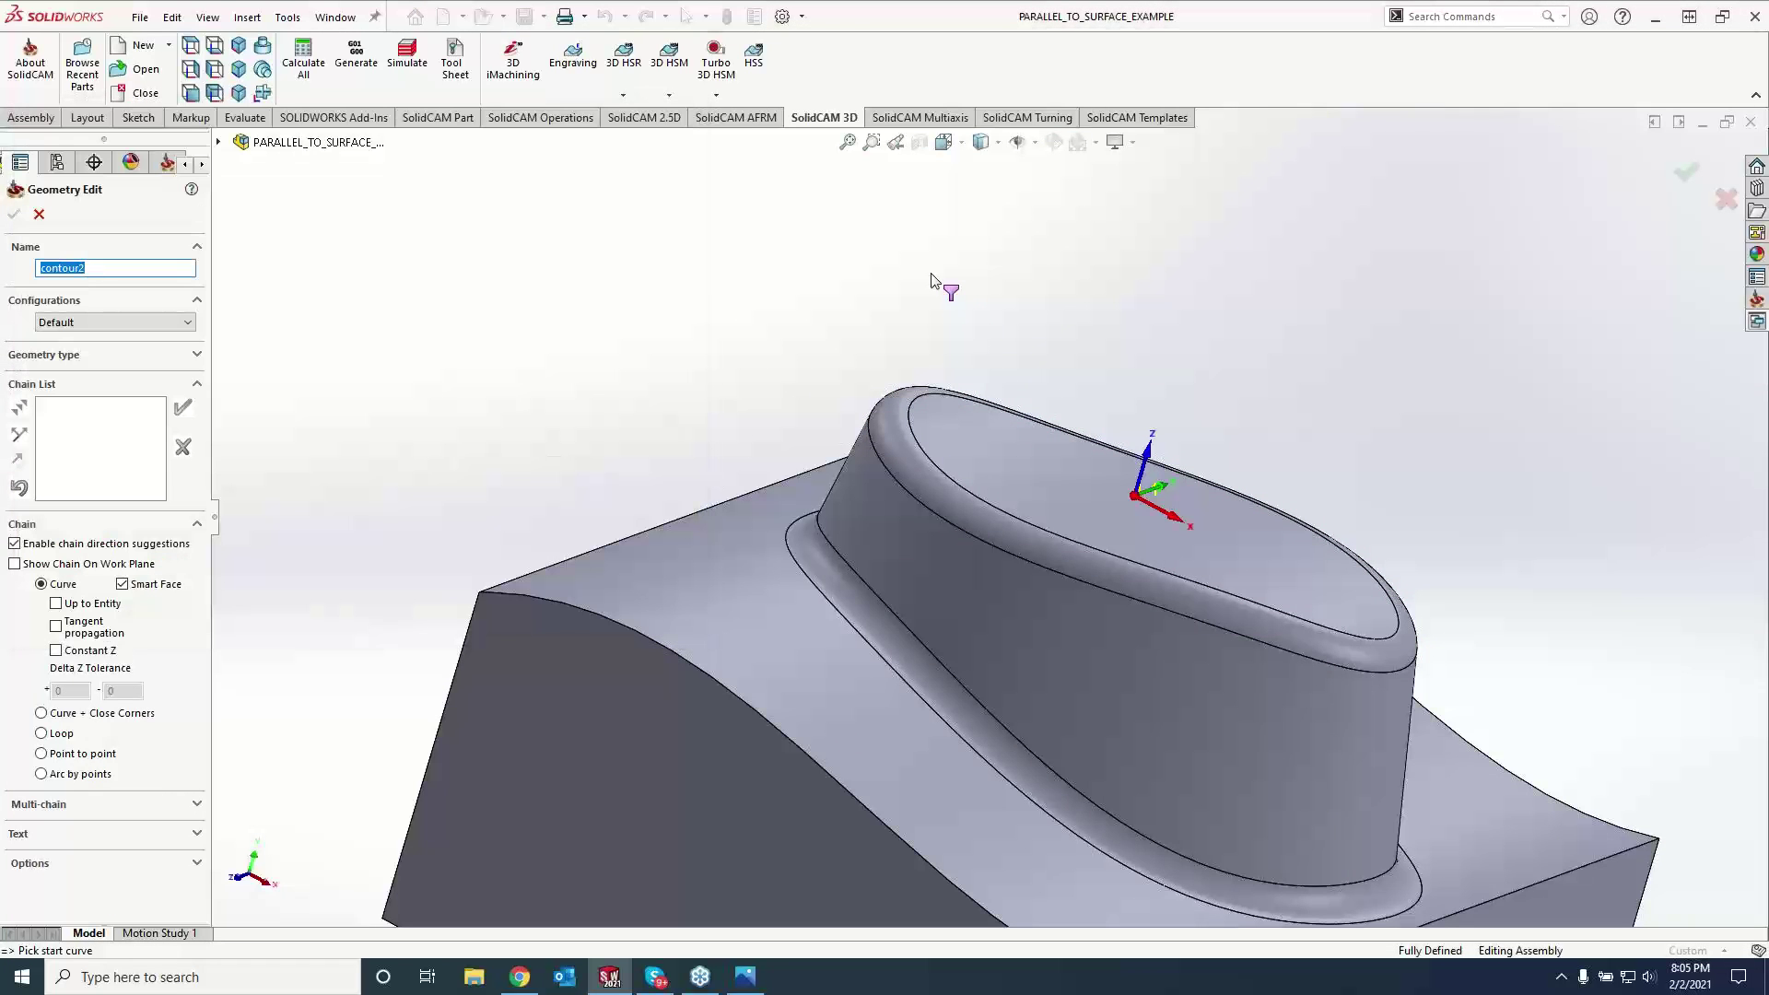
left_click(931, 394)
left_click(903, 412)
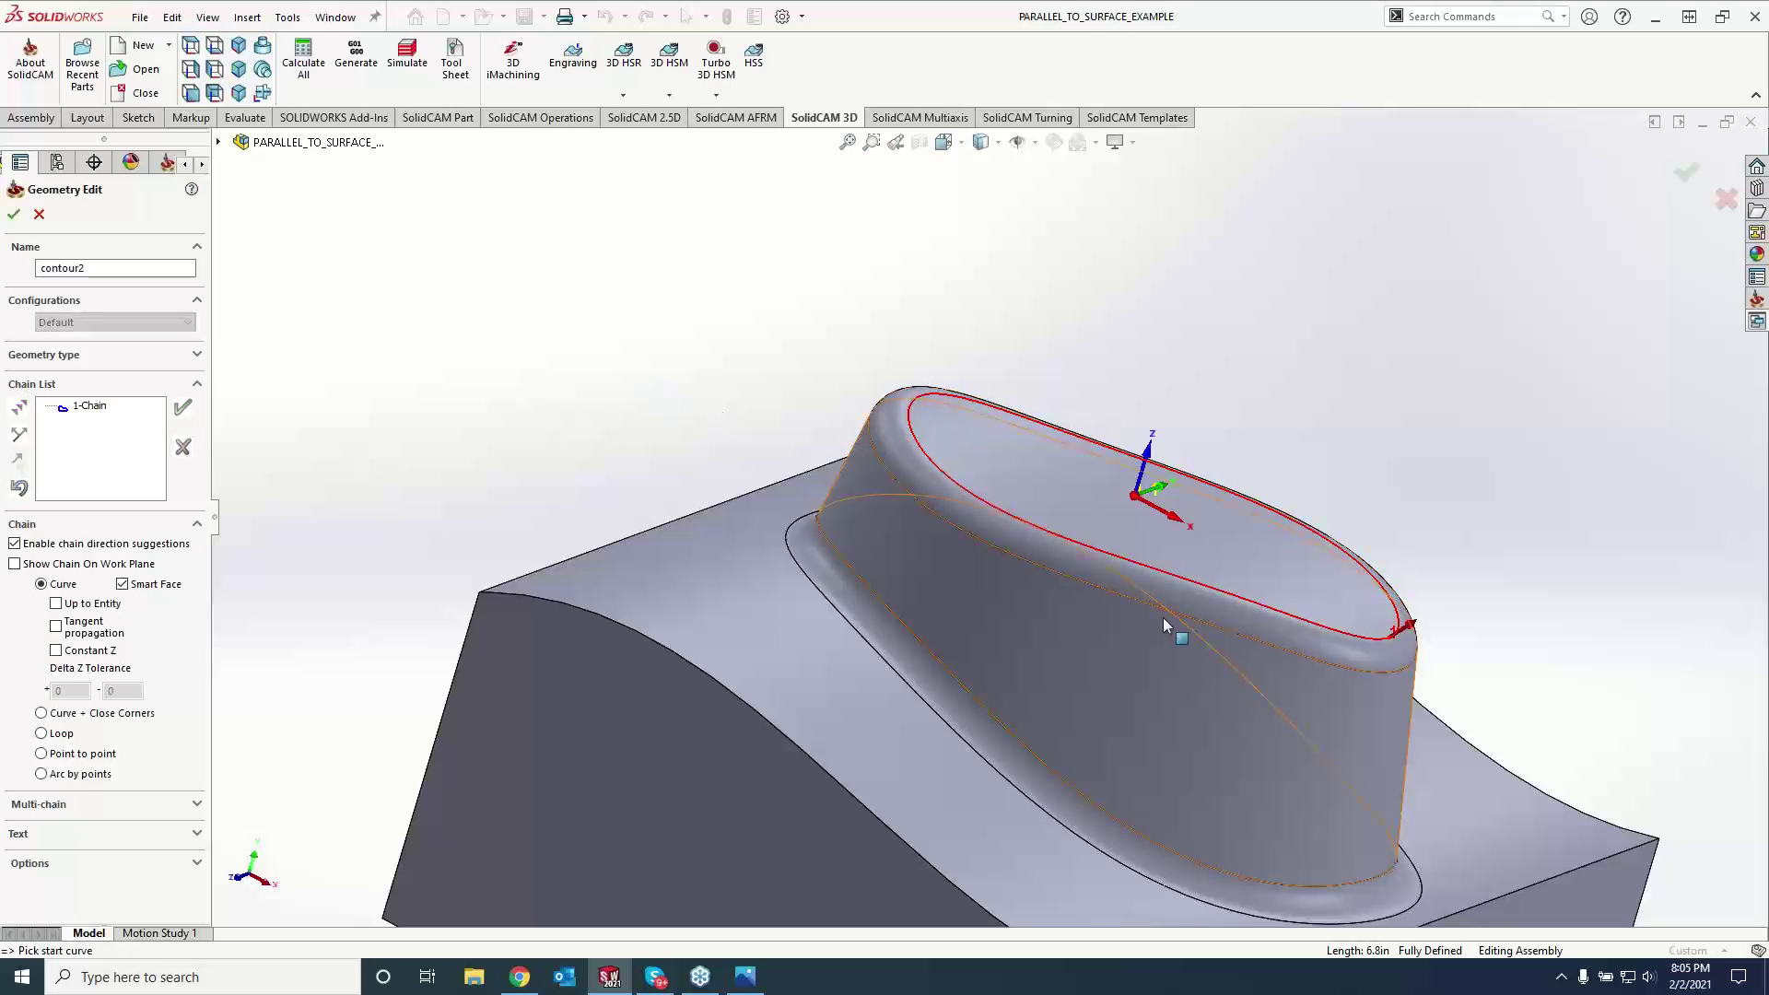
left_click(14, 214)
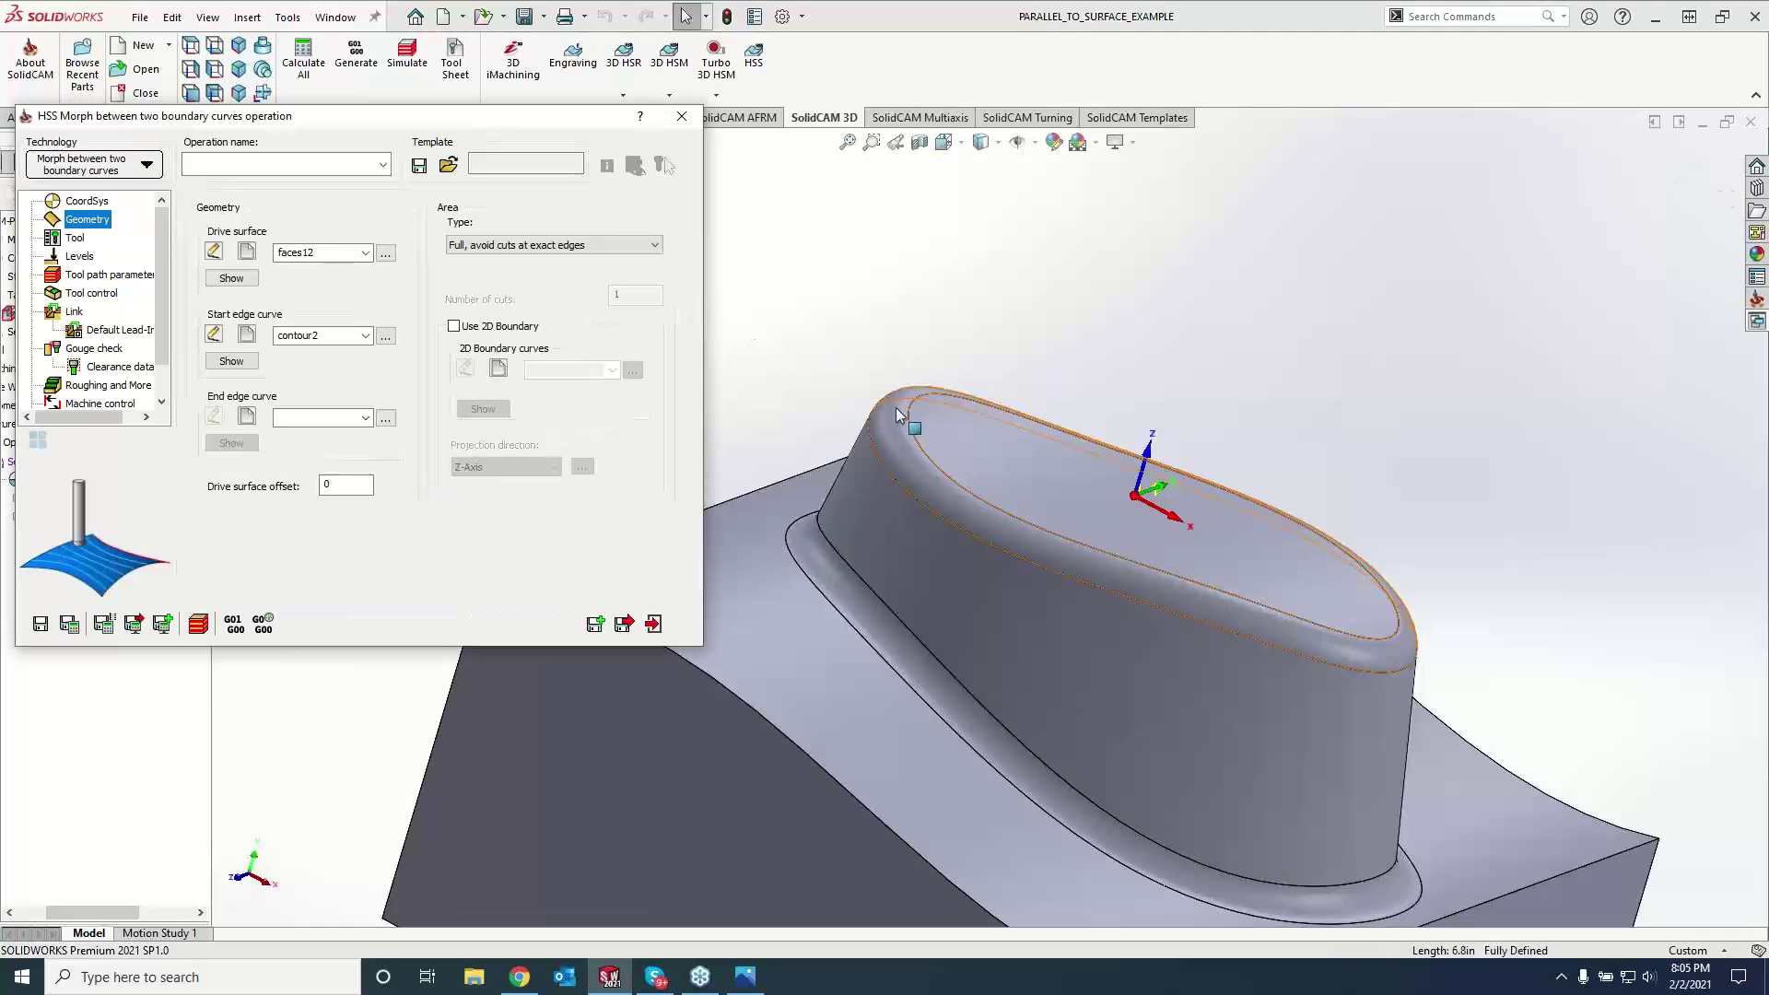
left_click(247, 417)
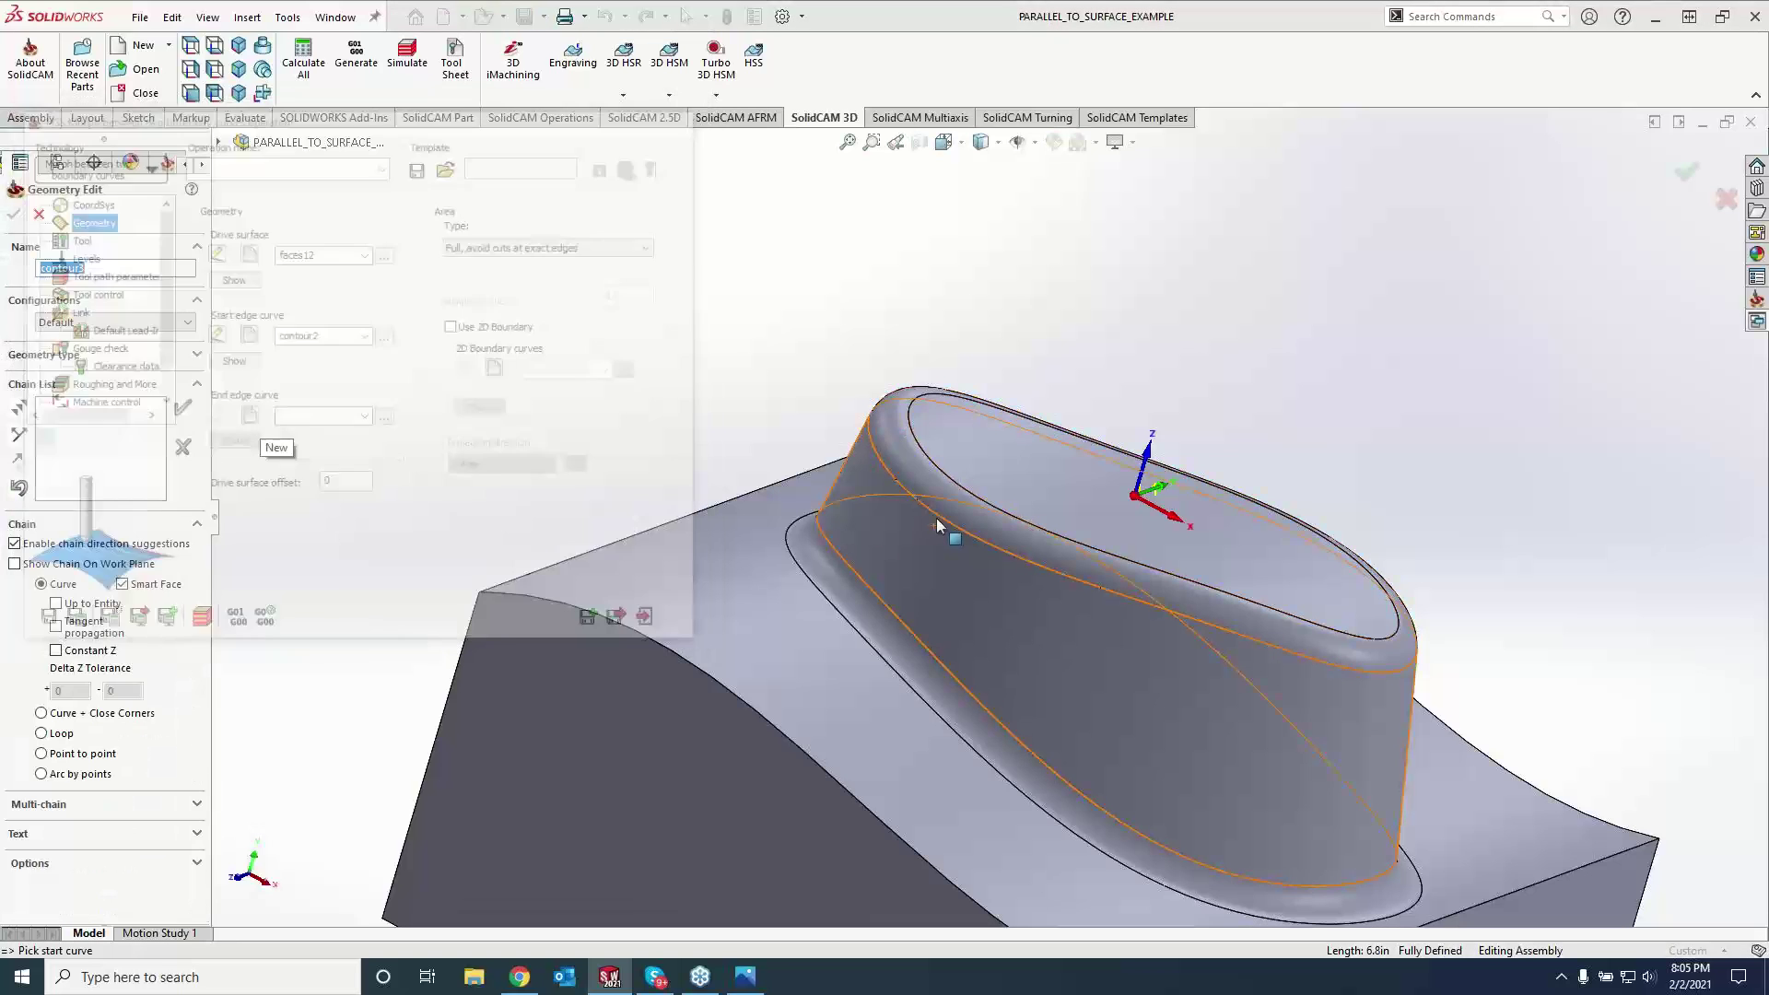
left_click(939, 522)
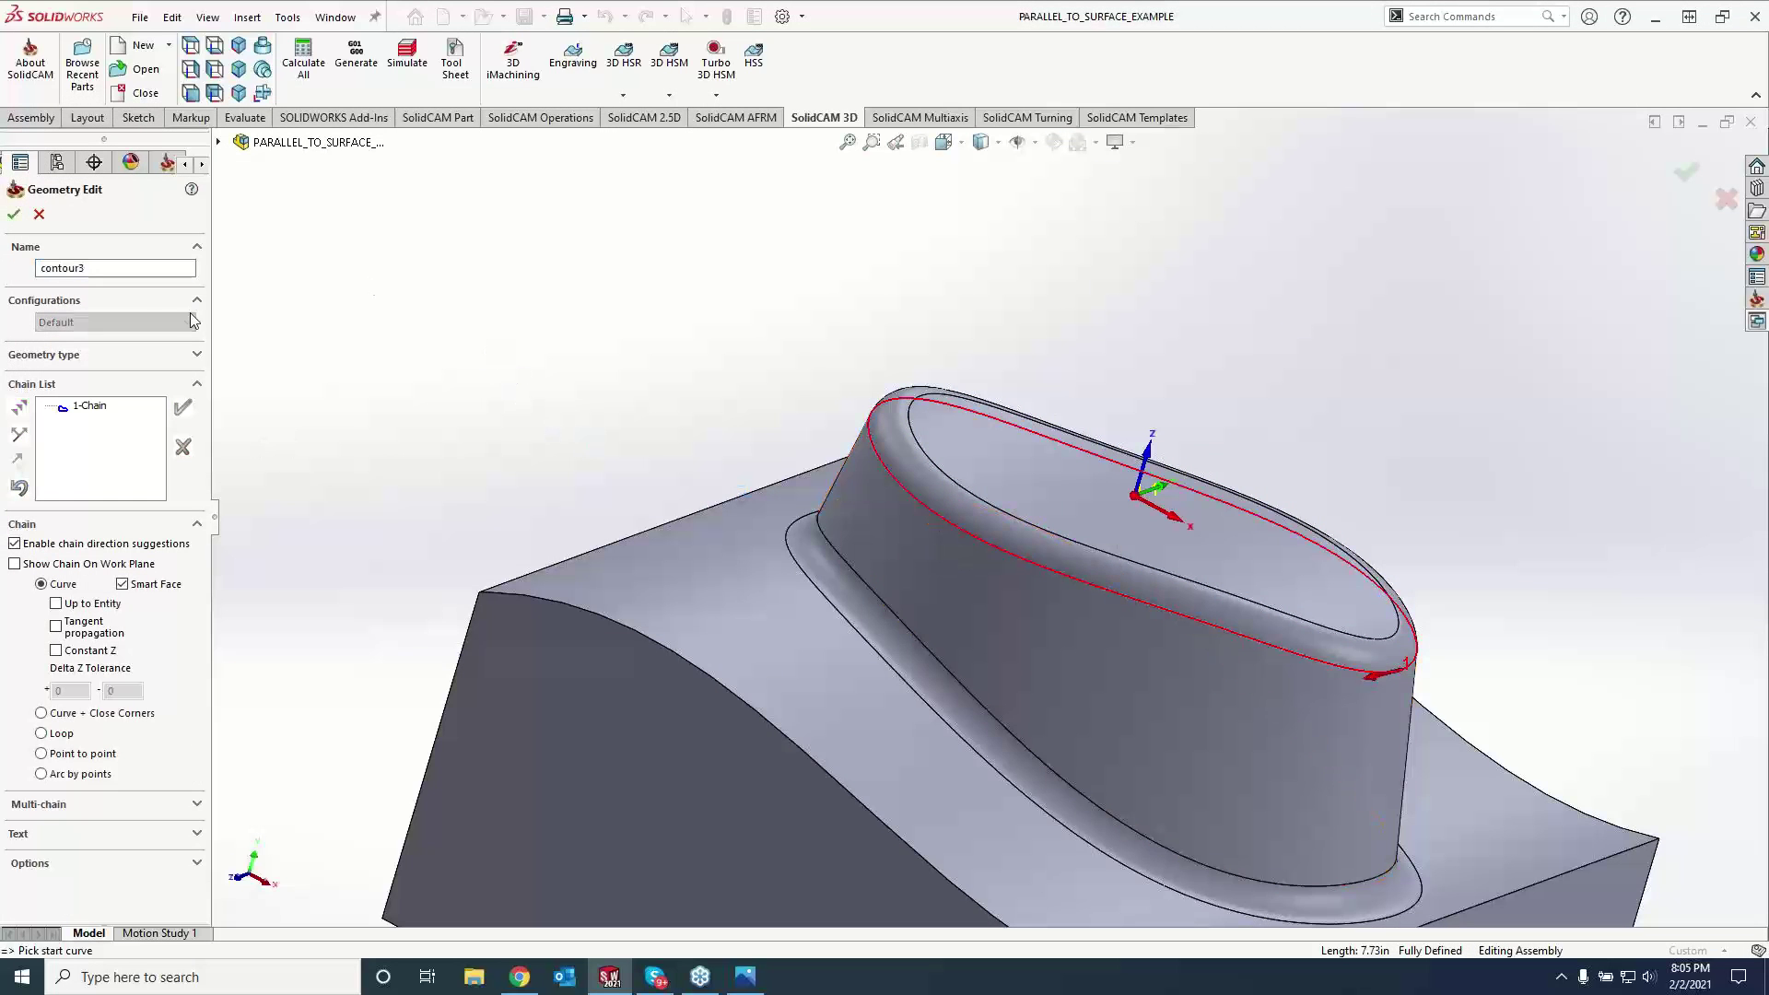
left_click(14, 214)
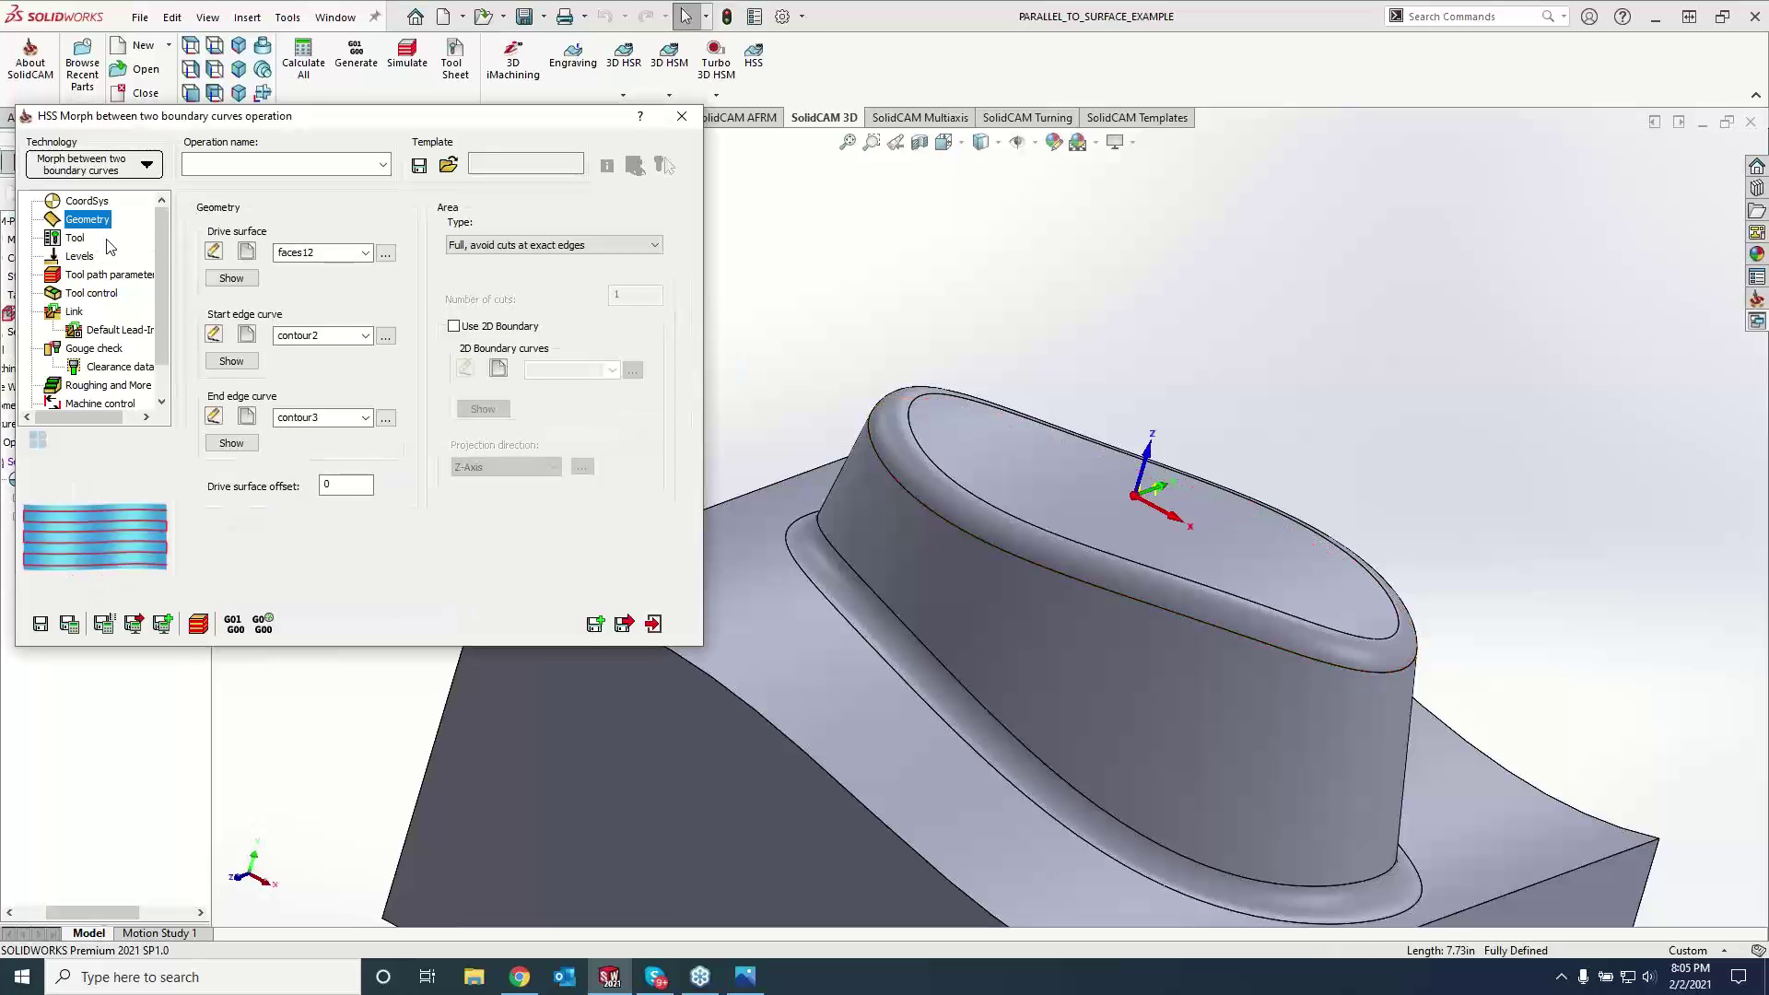
- Assign tool 2, the 0.25 inch ball nose mill, to the Morph operation and save and calculate it
left_click(107, 238)
left_click(304, 482)
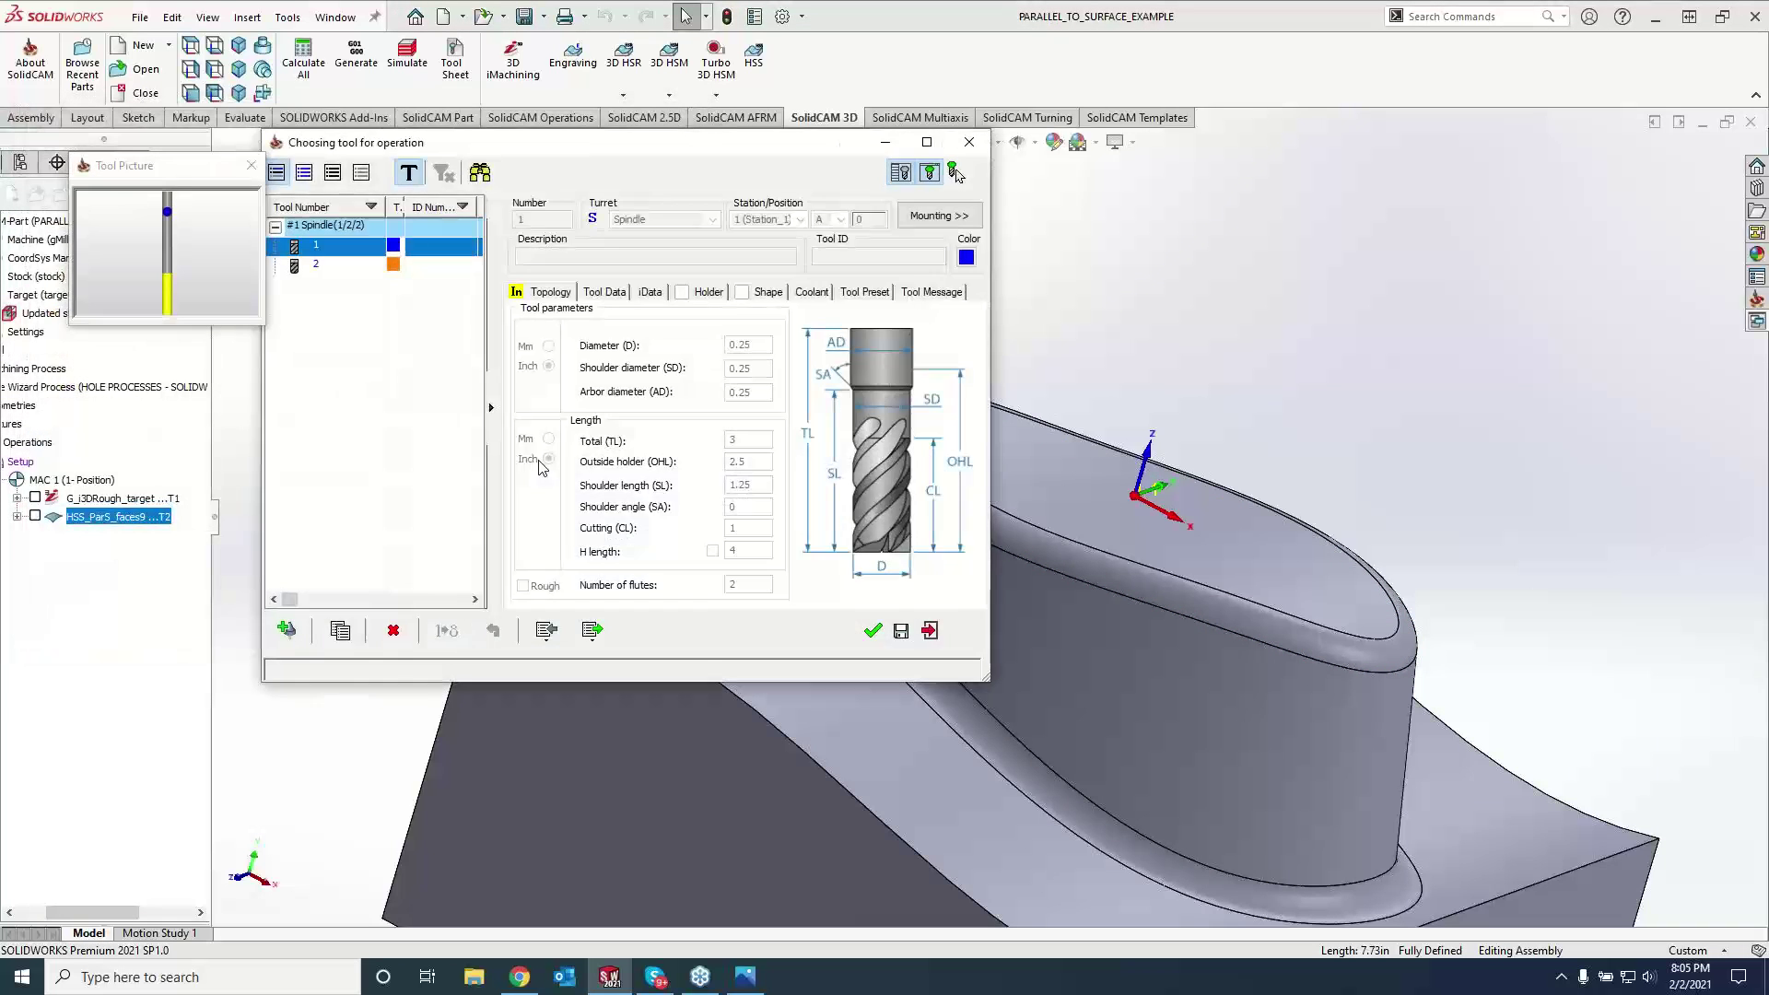
left_click(341, 266)
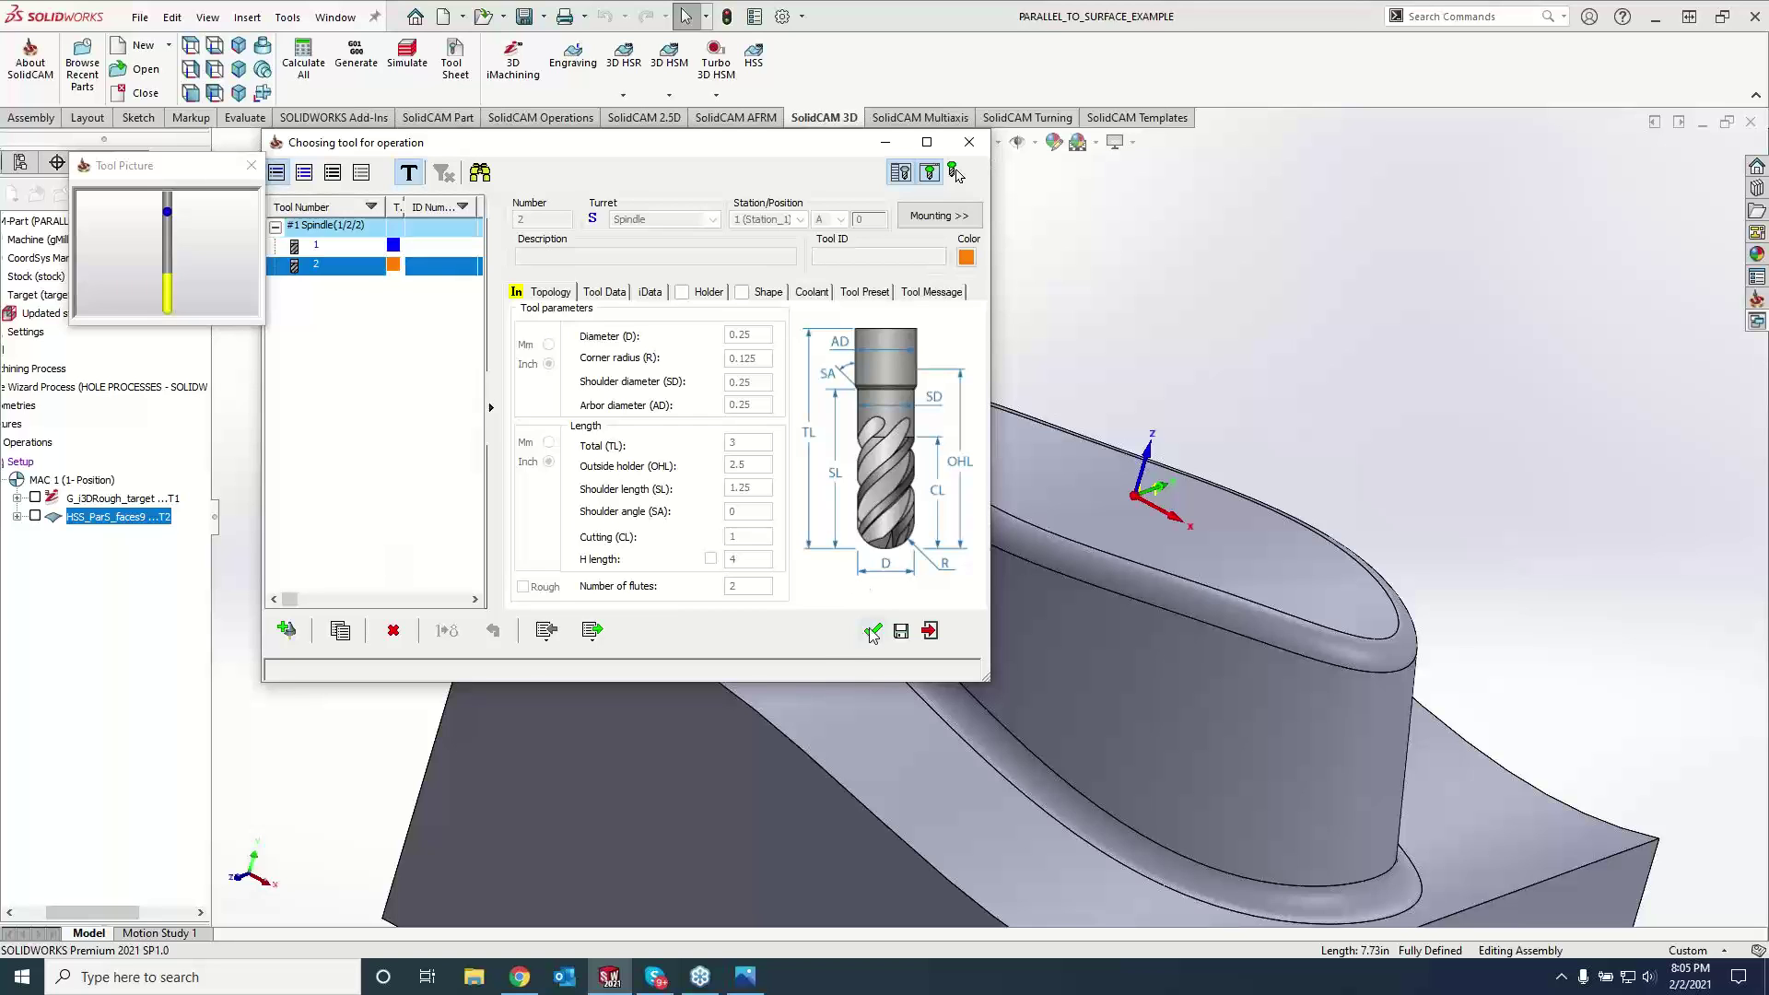
left_click(872, 632)
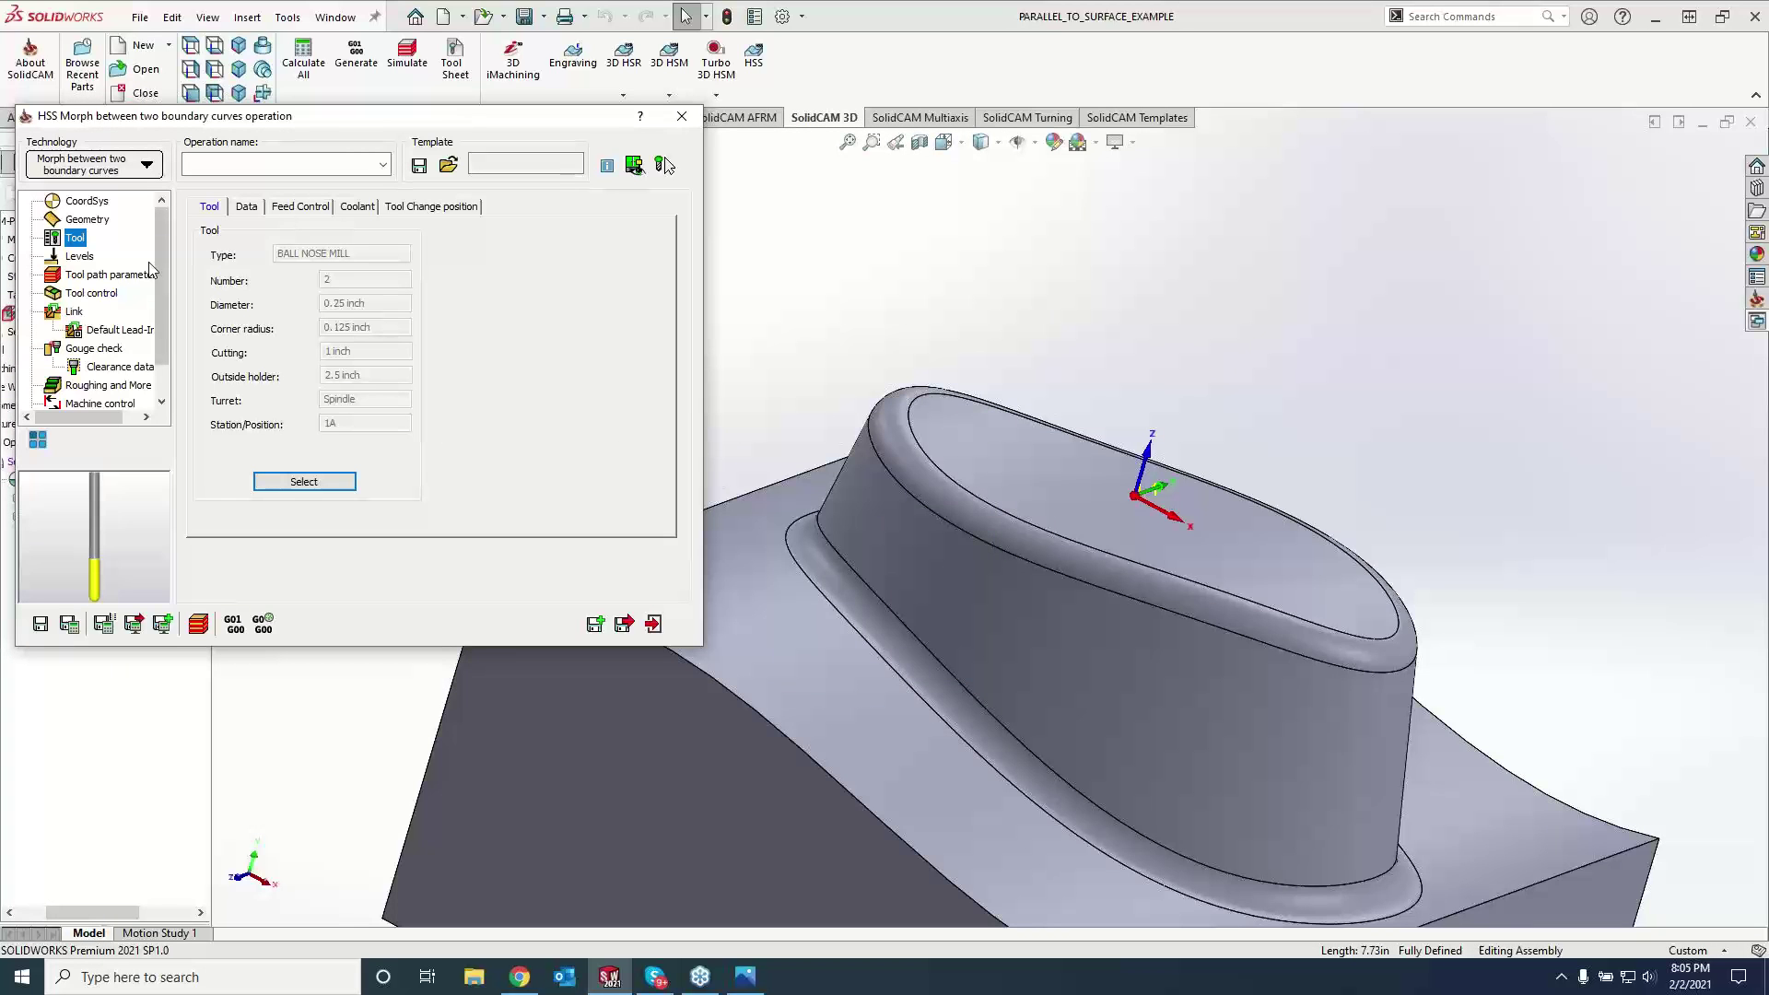
left_click(71, 625)
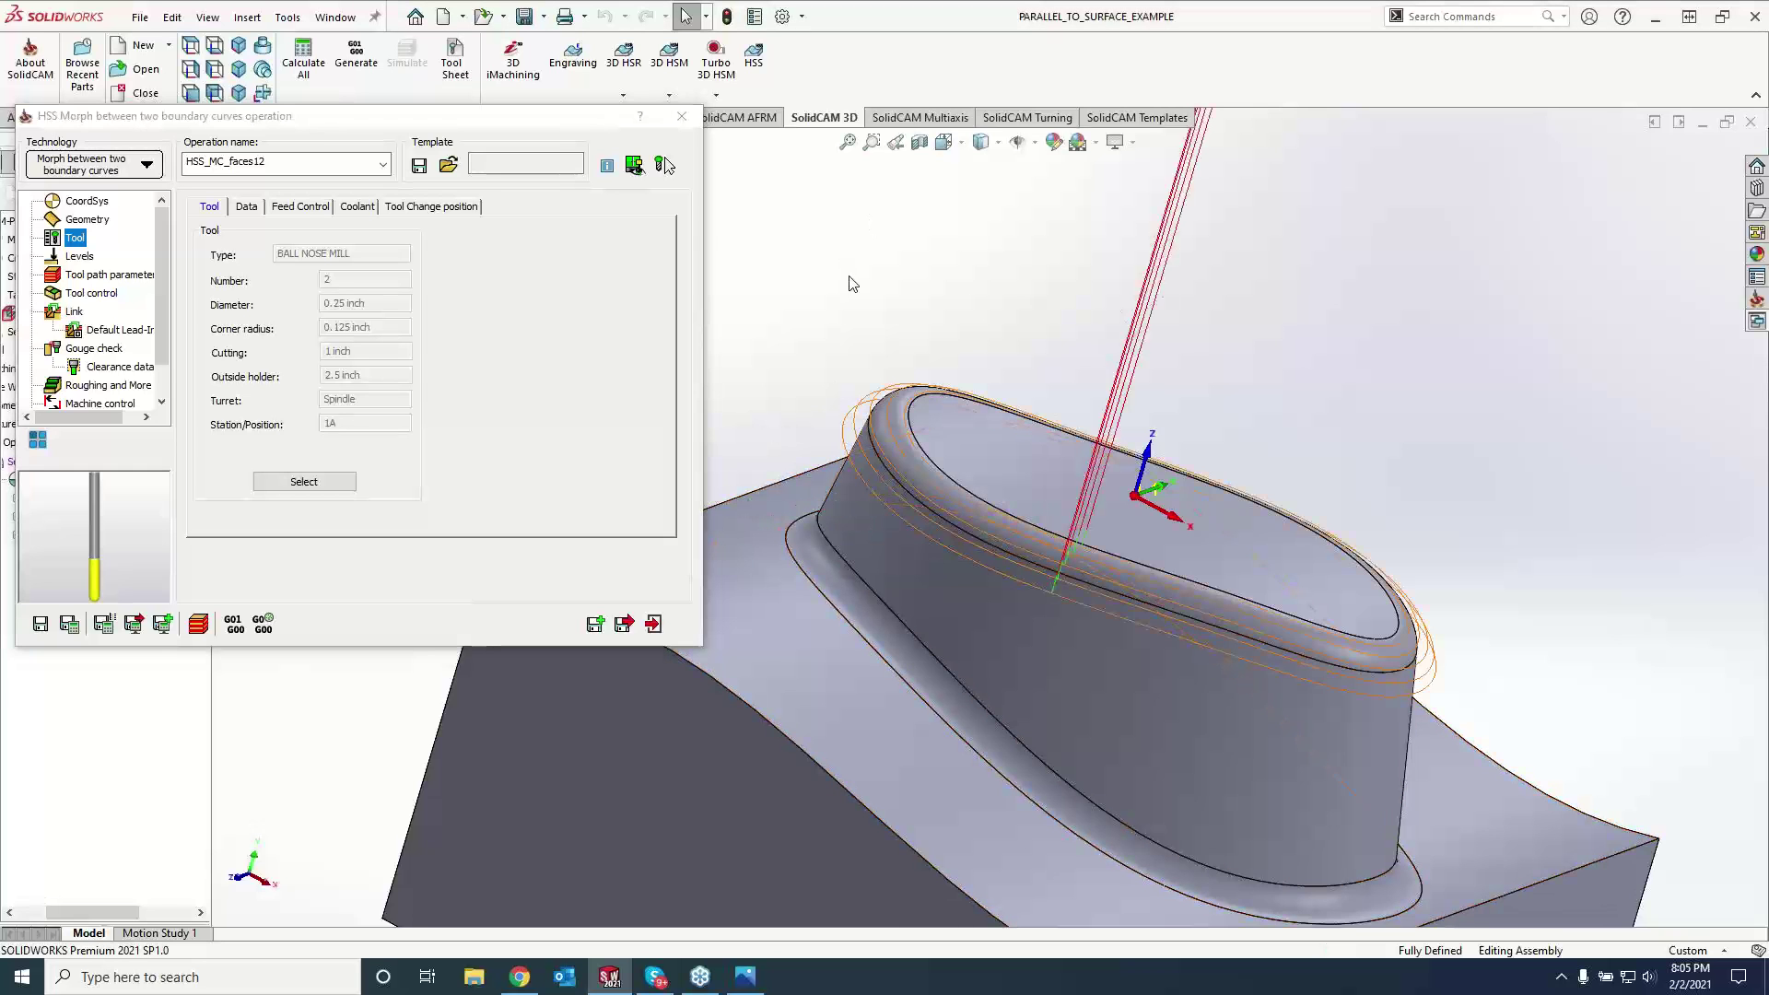
- Change the cutting method to Spiral in the tool path sorting parameters and save and recalculate the operation
middle_click_drag(1060, 516, 1119, 524)
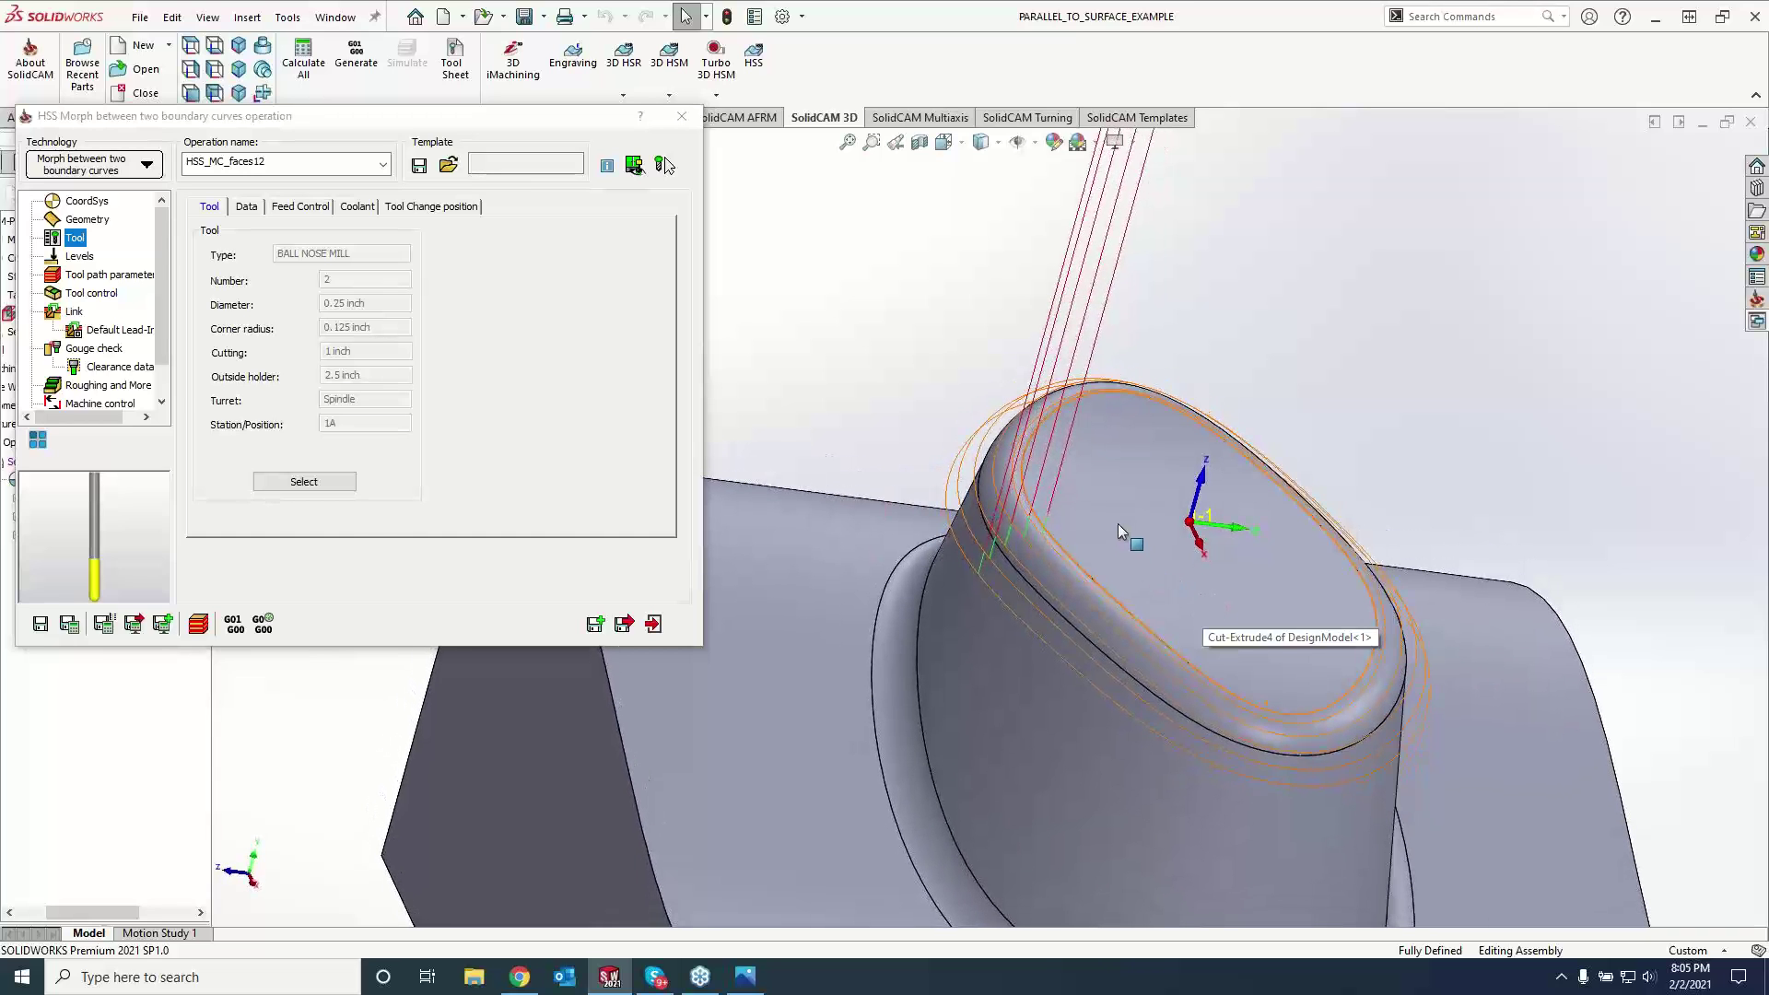
left_click(109, 274)
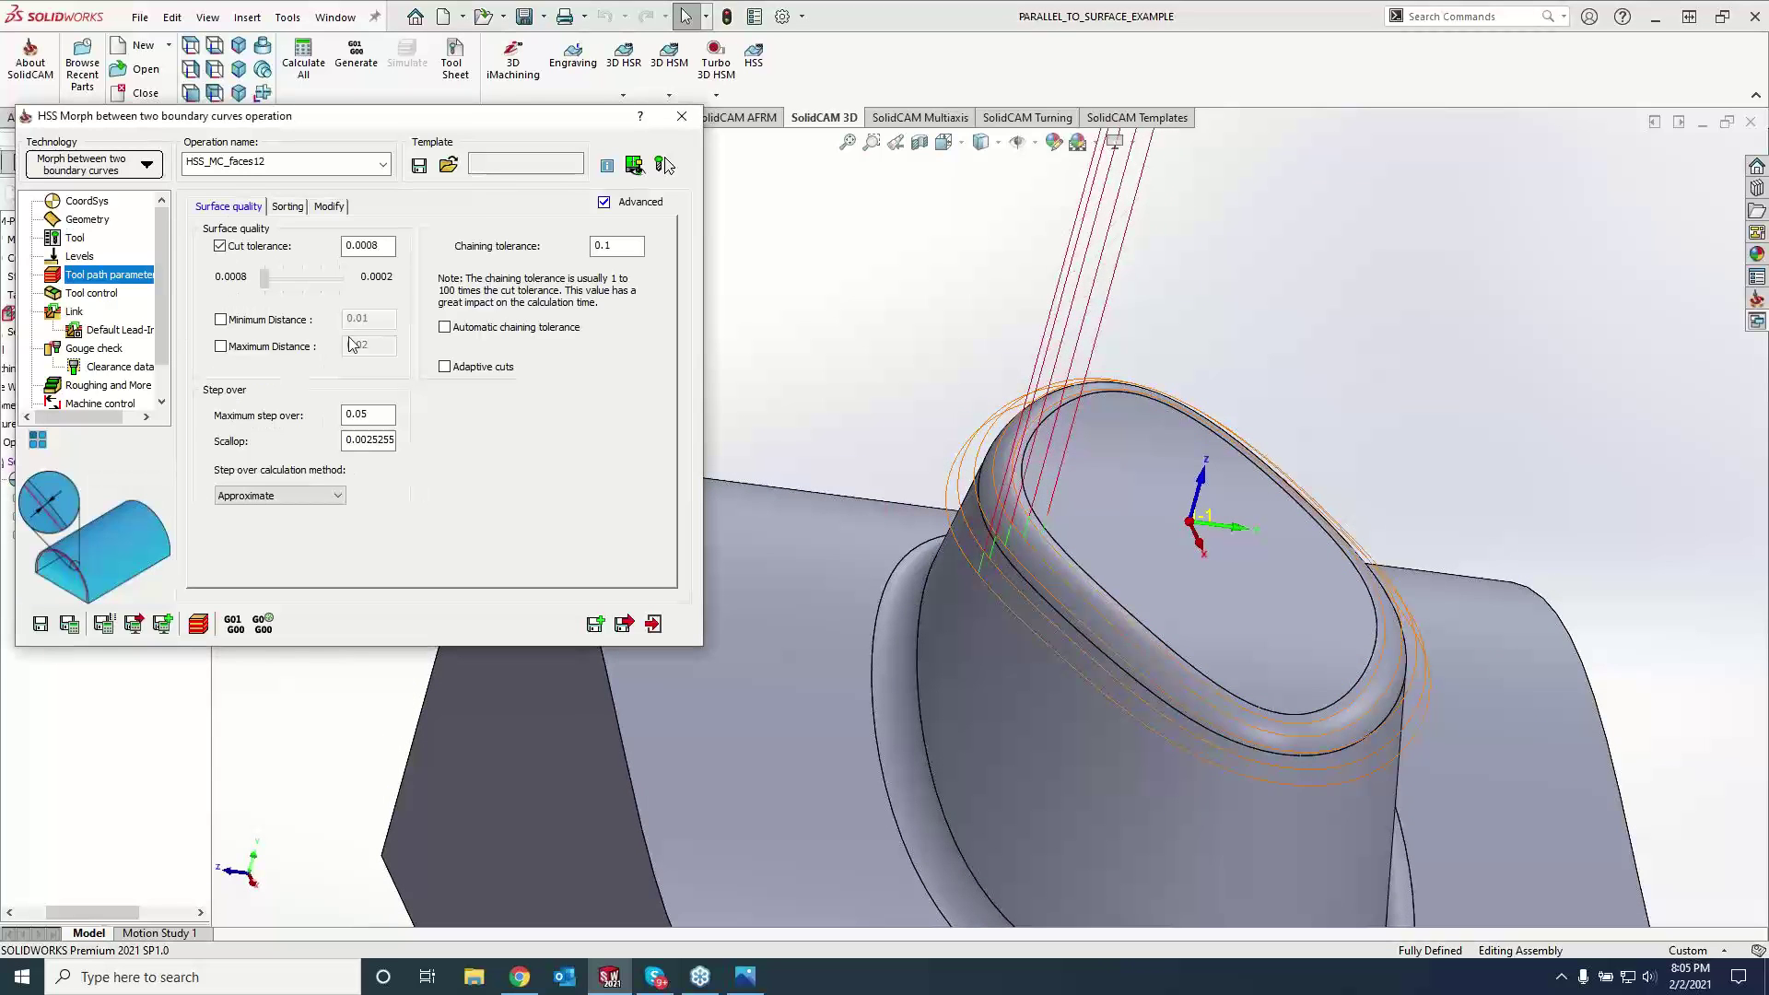
left_click(288, 205)
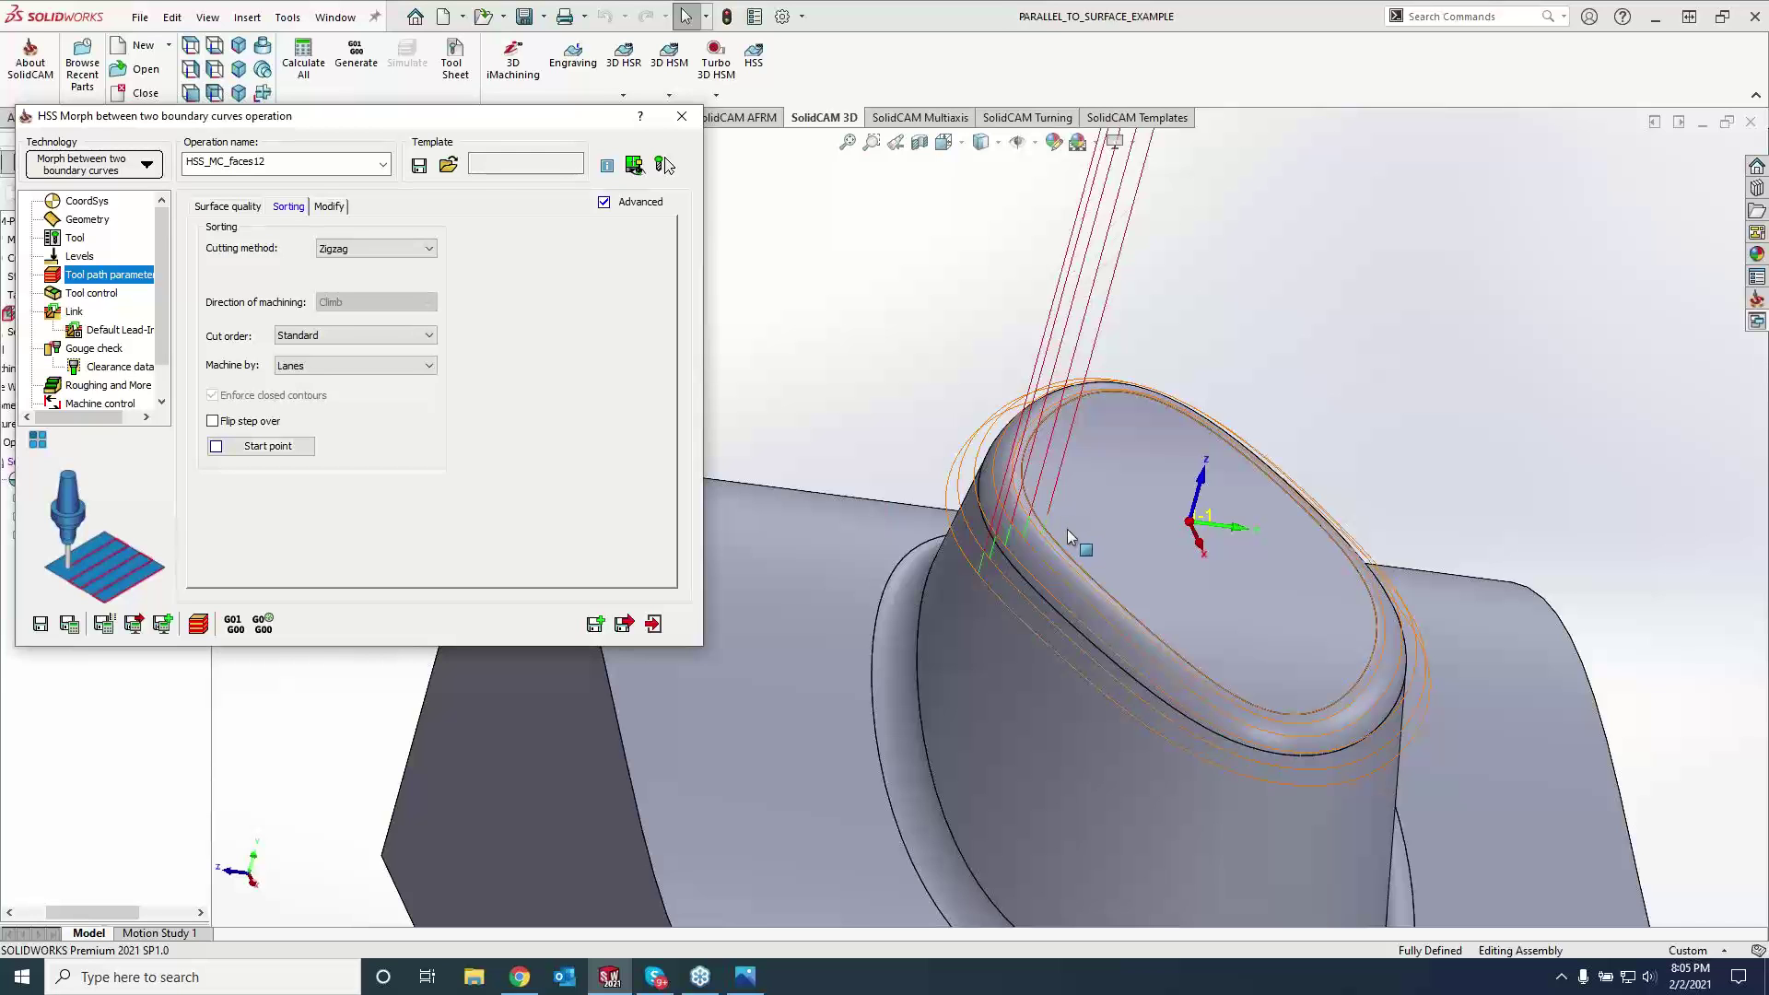
scroll(1008, 461, "down", 5)
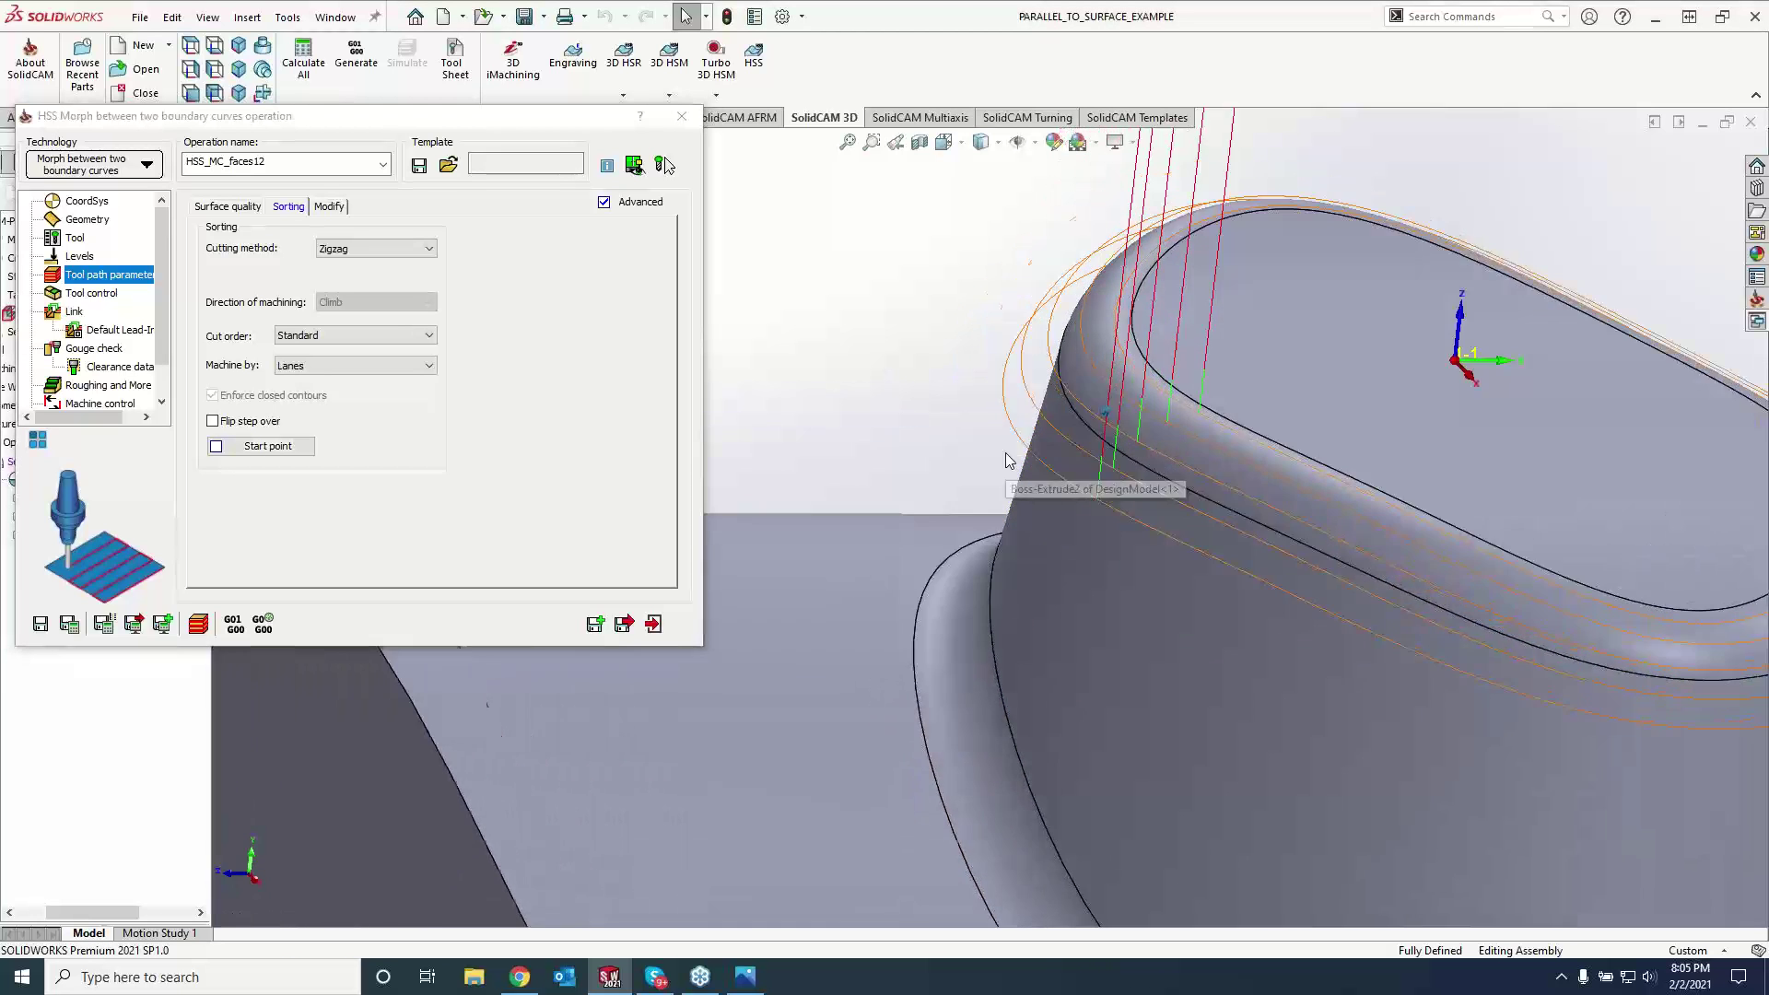
middle_click_drag(1008, 461, 1267, 434)
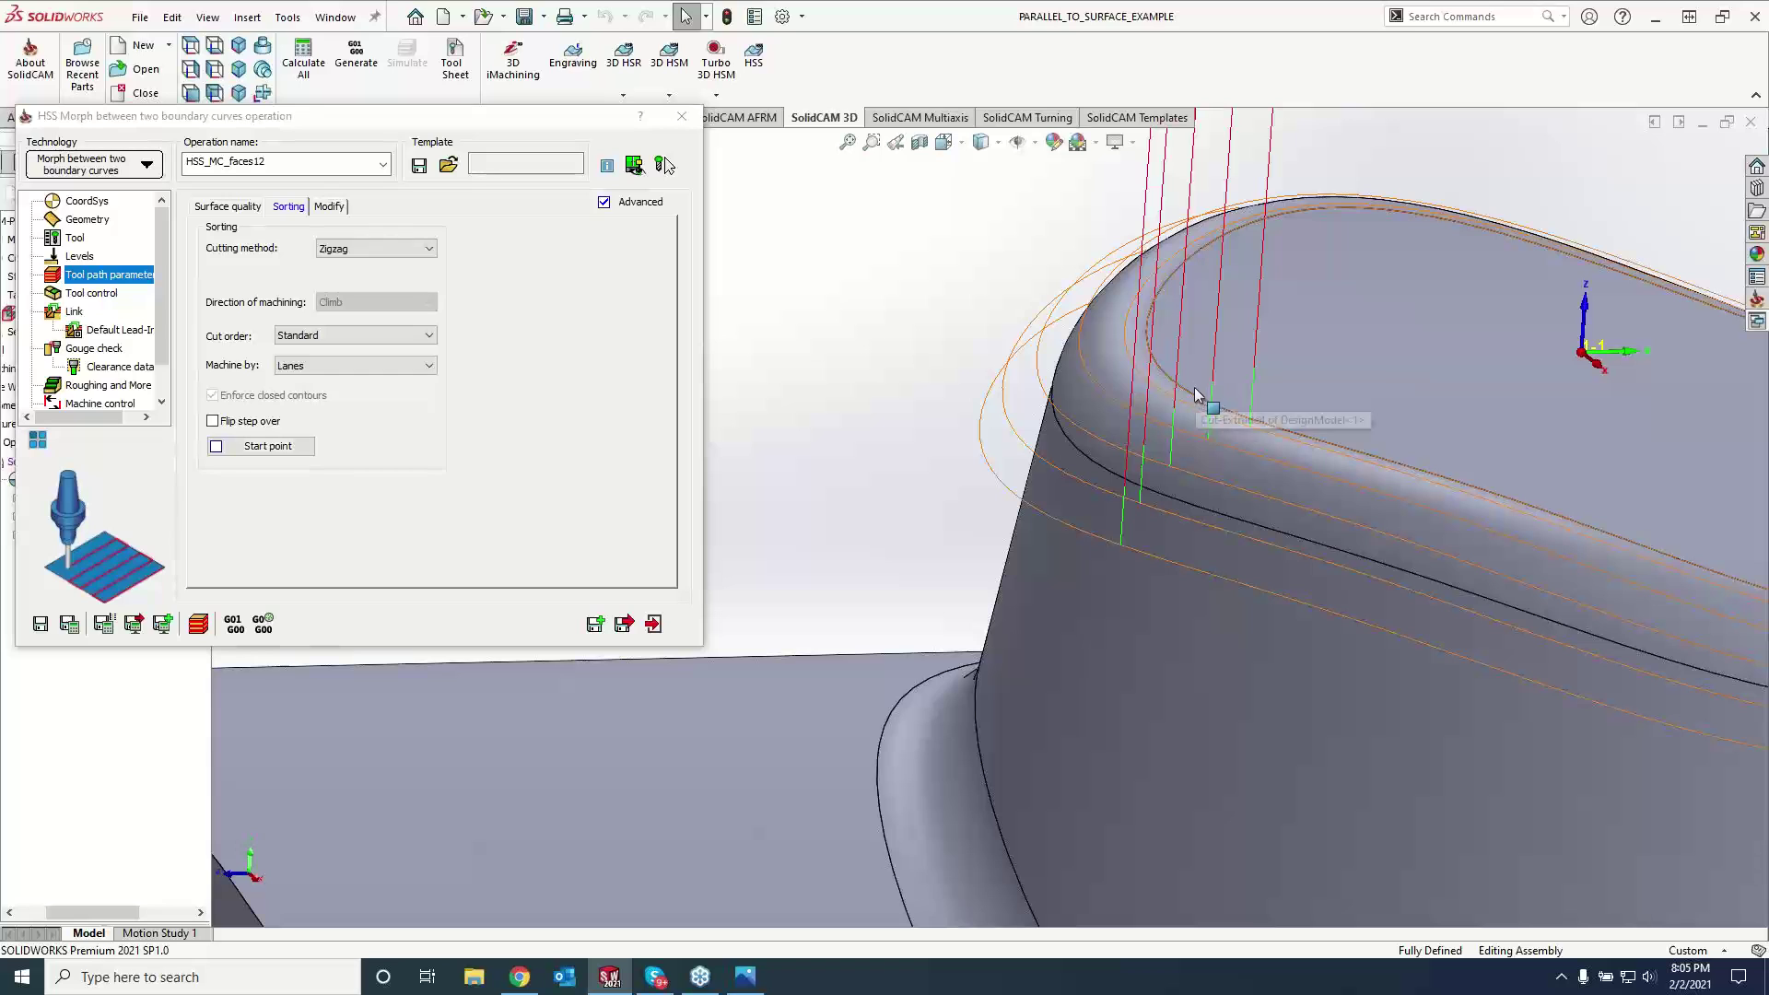
left_click(316, 253)
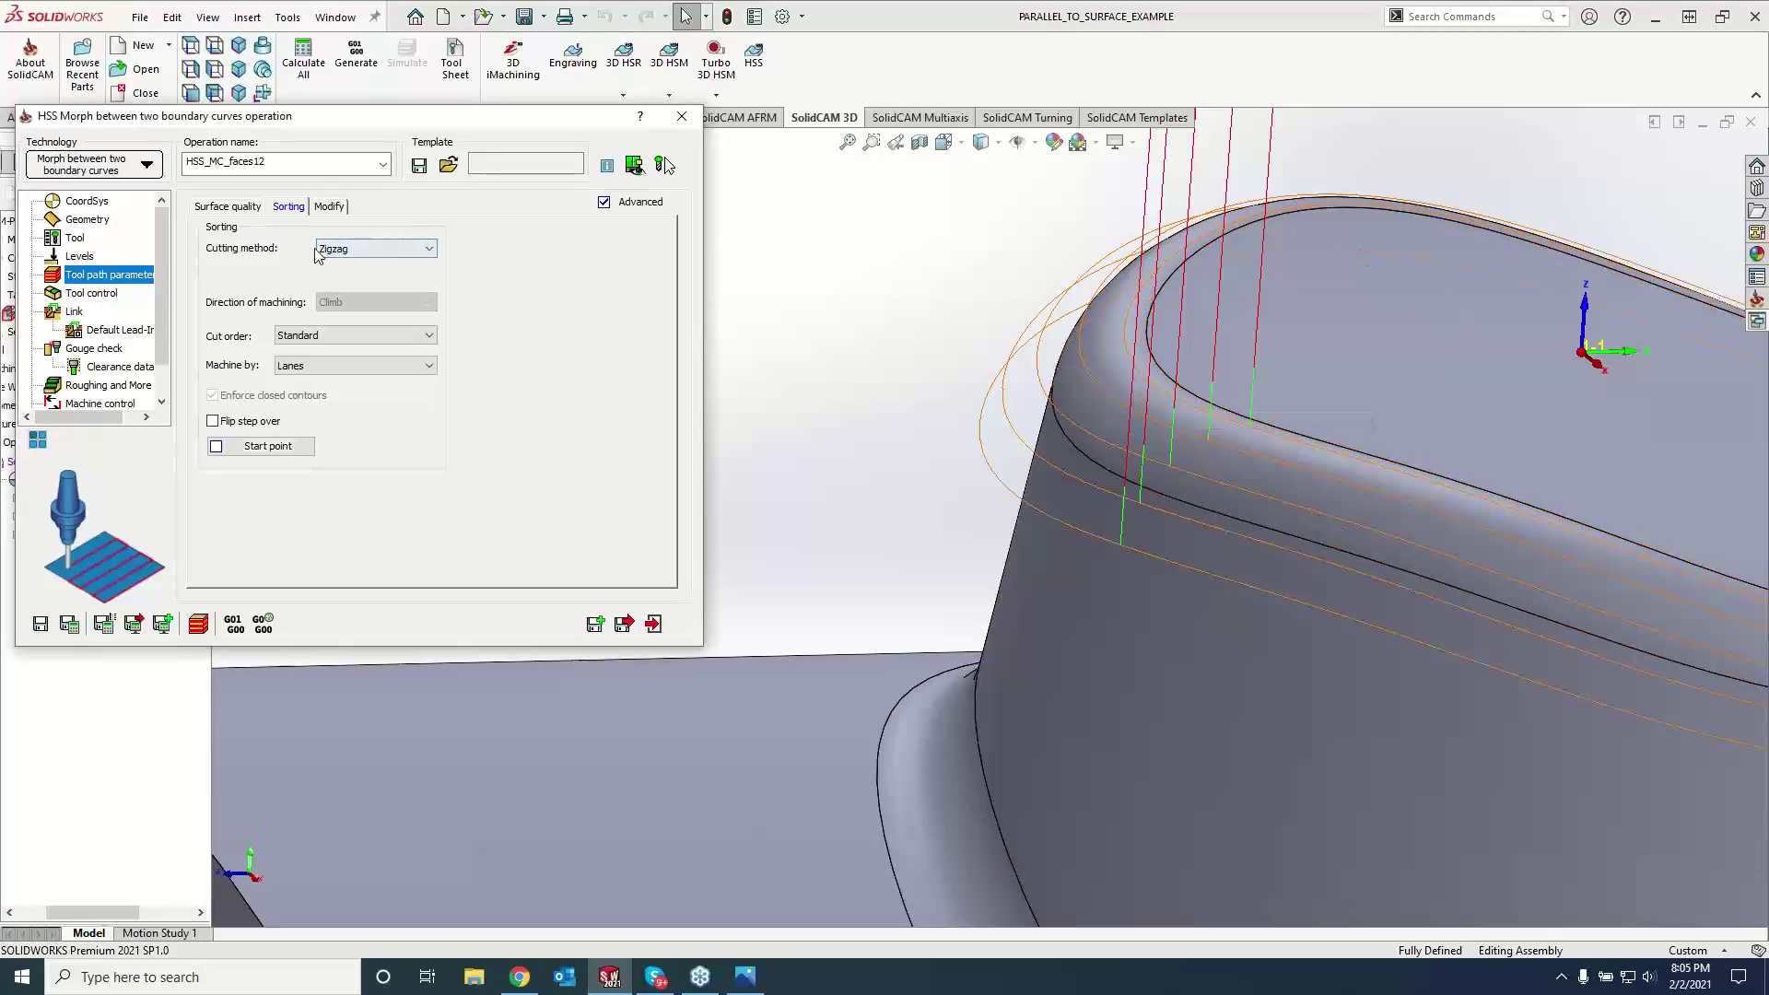
left_click(341, 249)
left_click(350, 284)
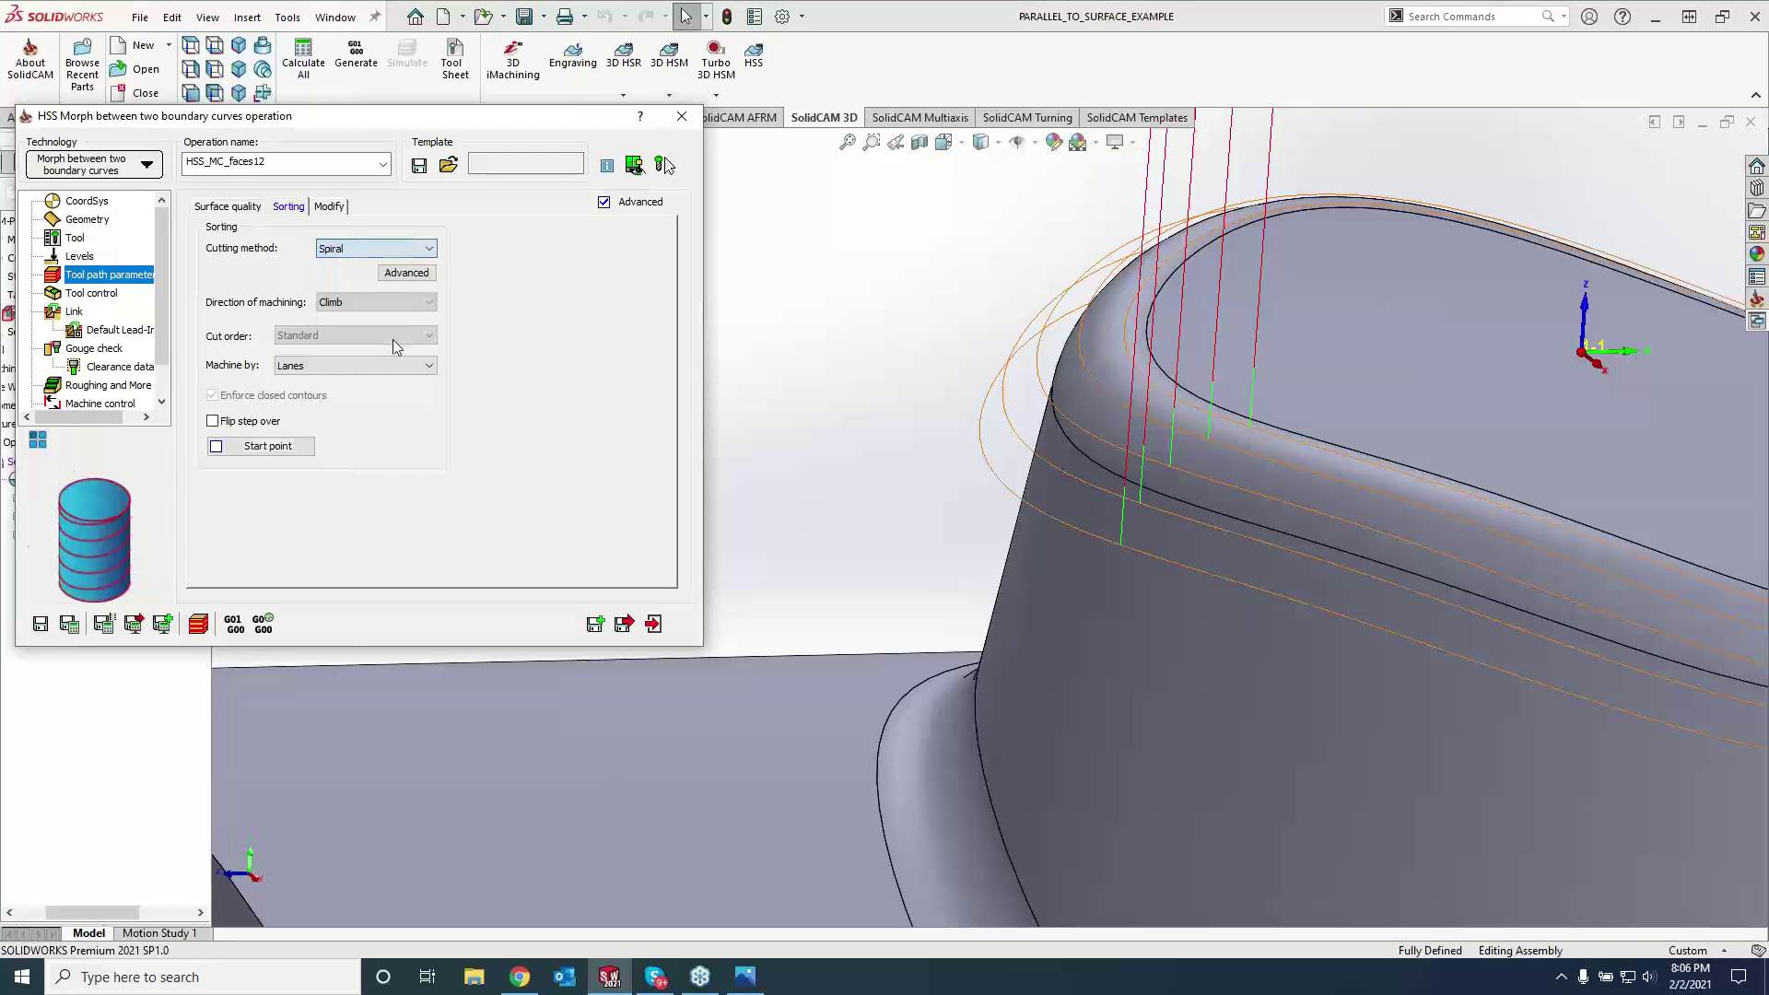
left_click(69, 626)
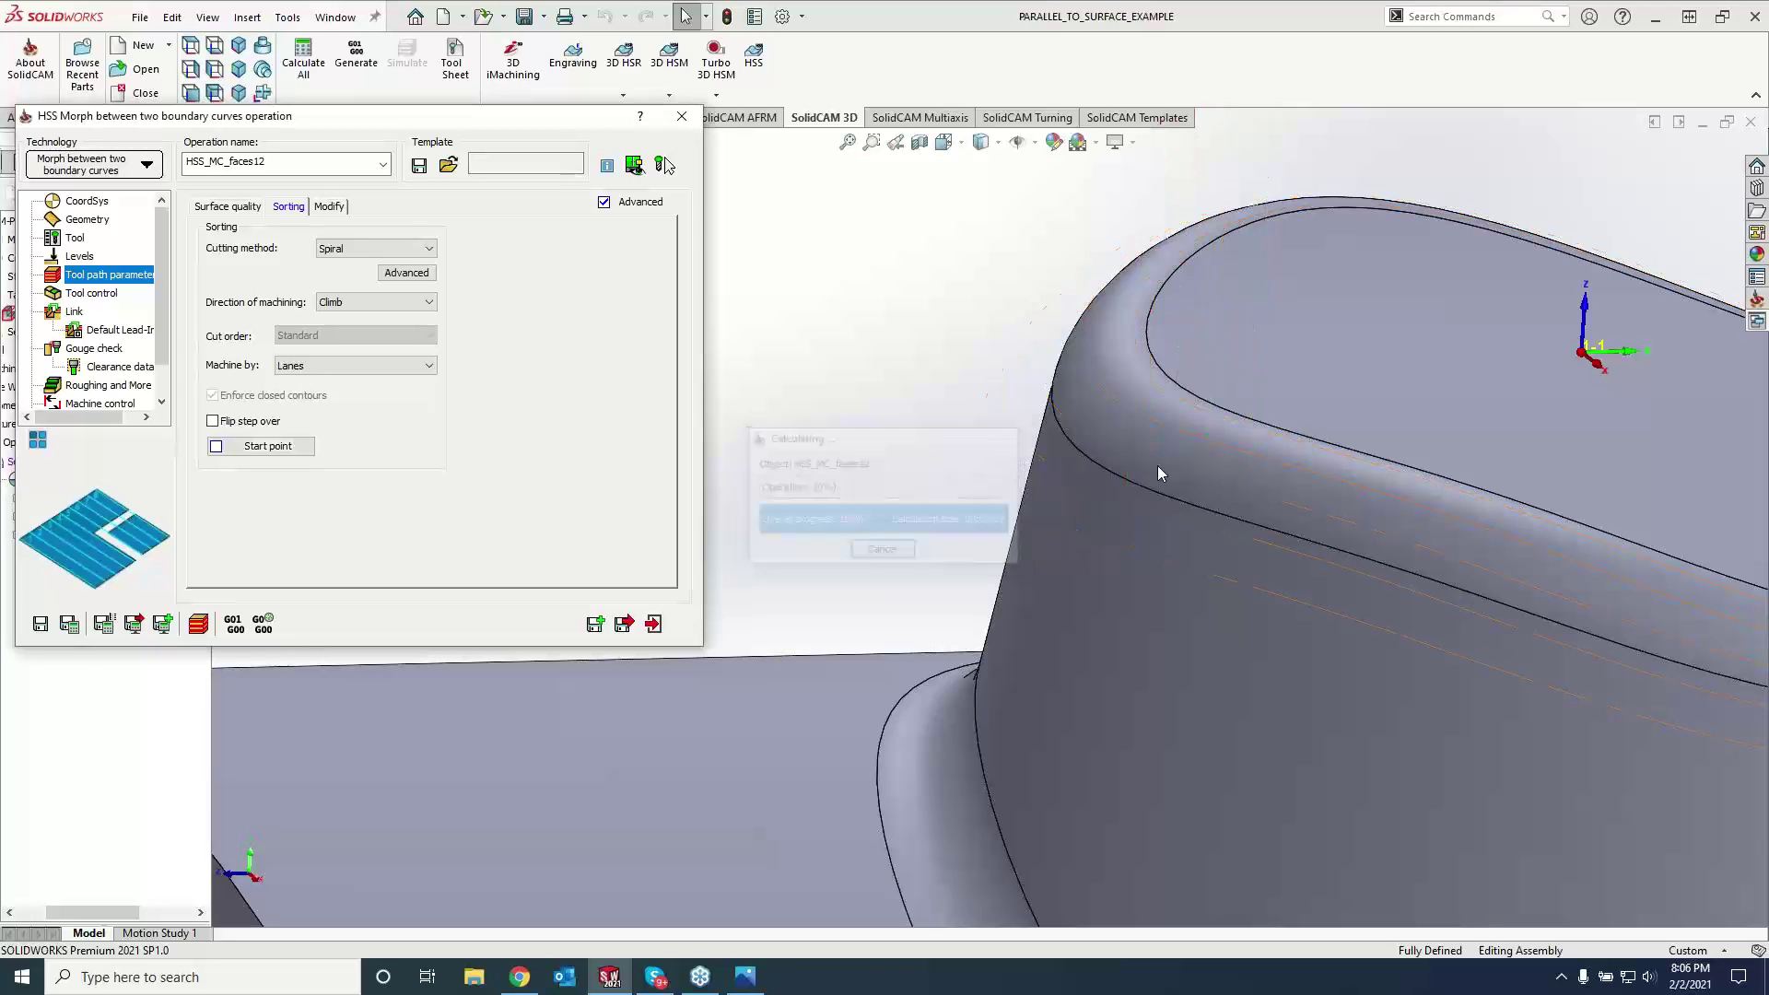
- Set the Morph operation's maximum step over to 0.01 in the surface quality parameters and recalculate the toolpath
scroll(1037, 417, "up", 5)
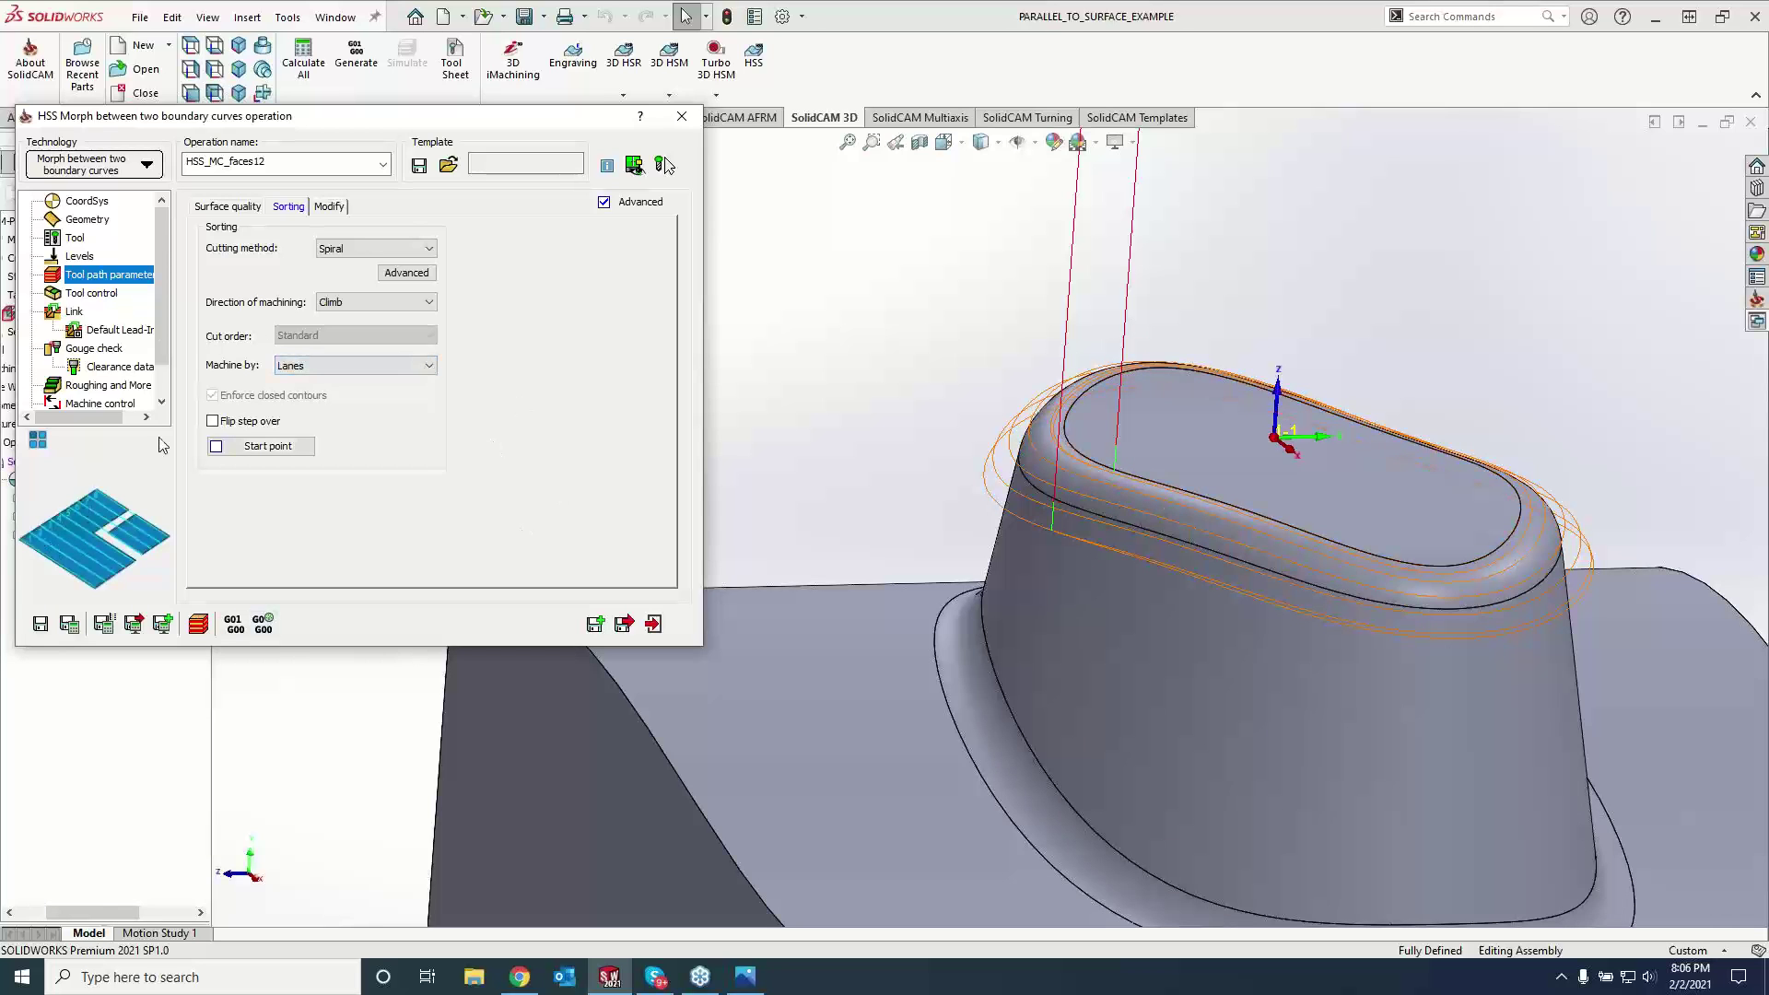
left_click(88, 295)
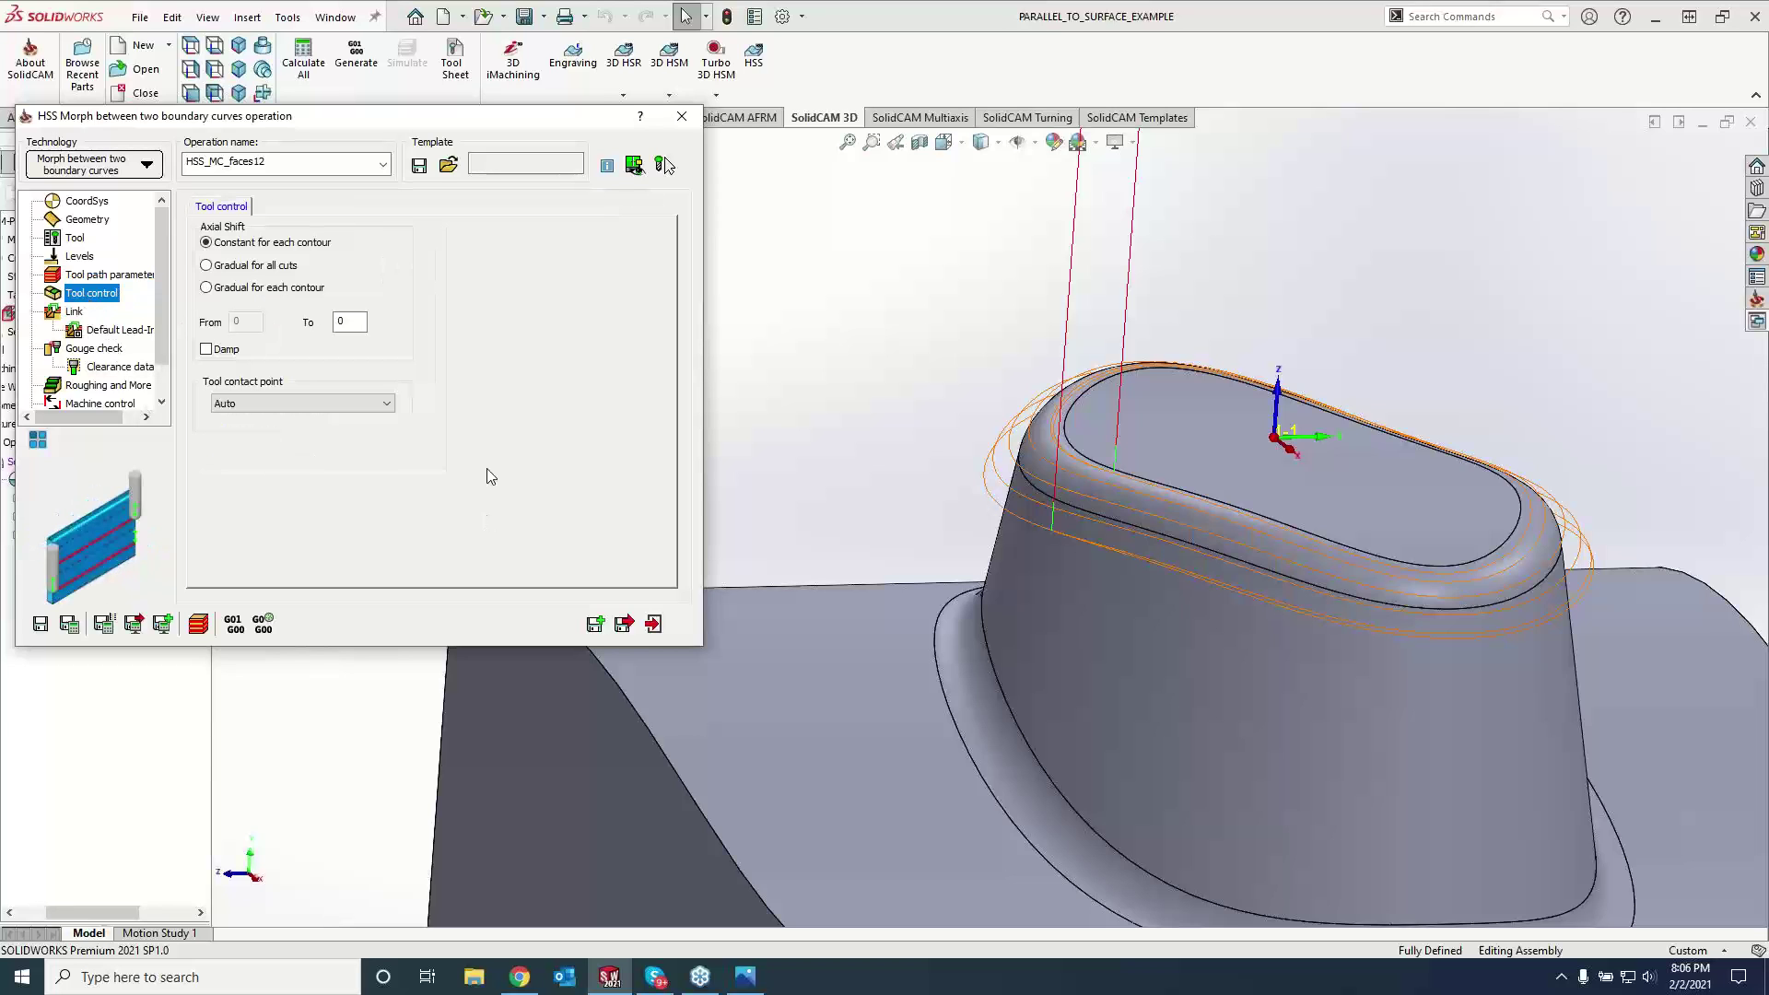
left_click(100, 275)
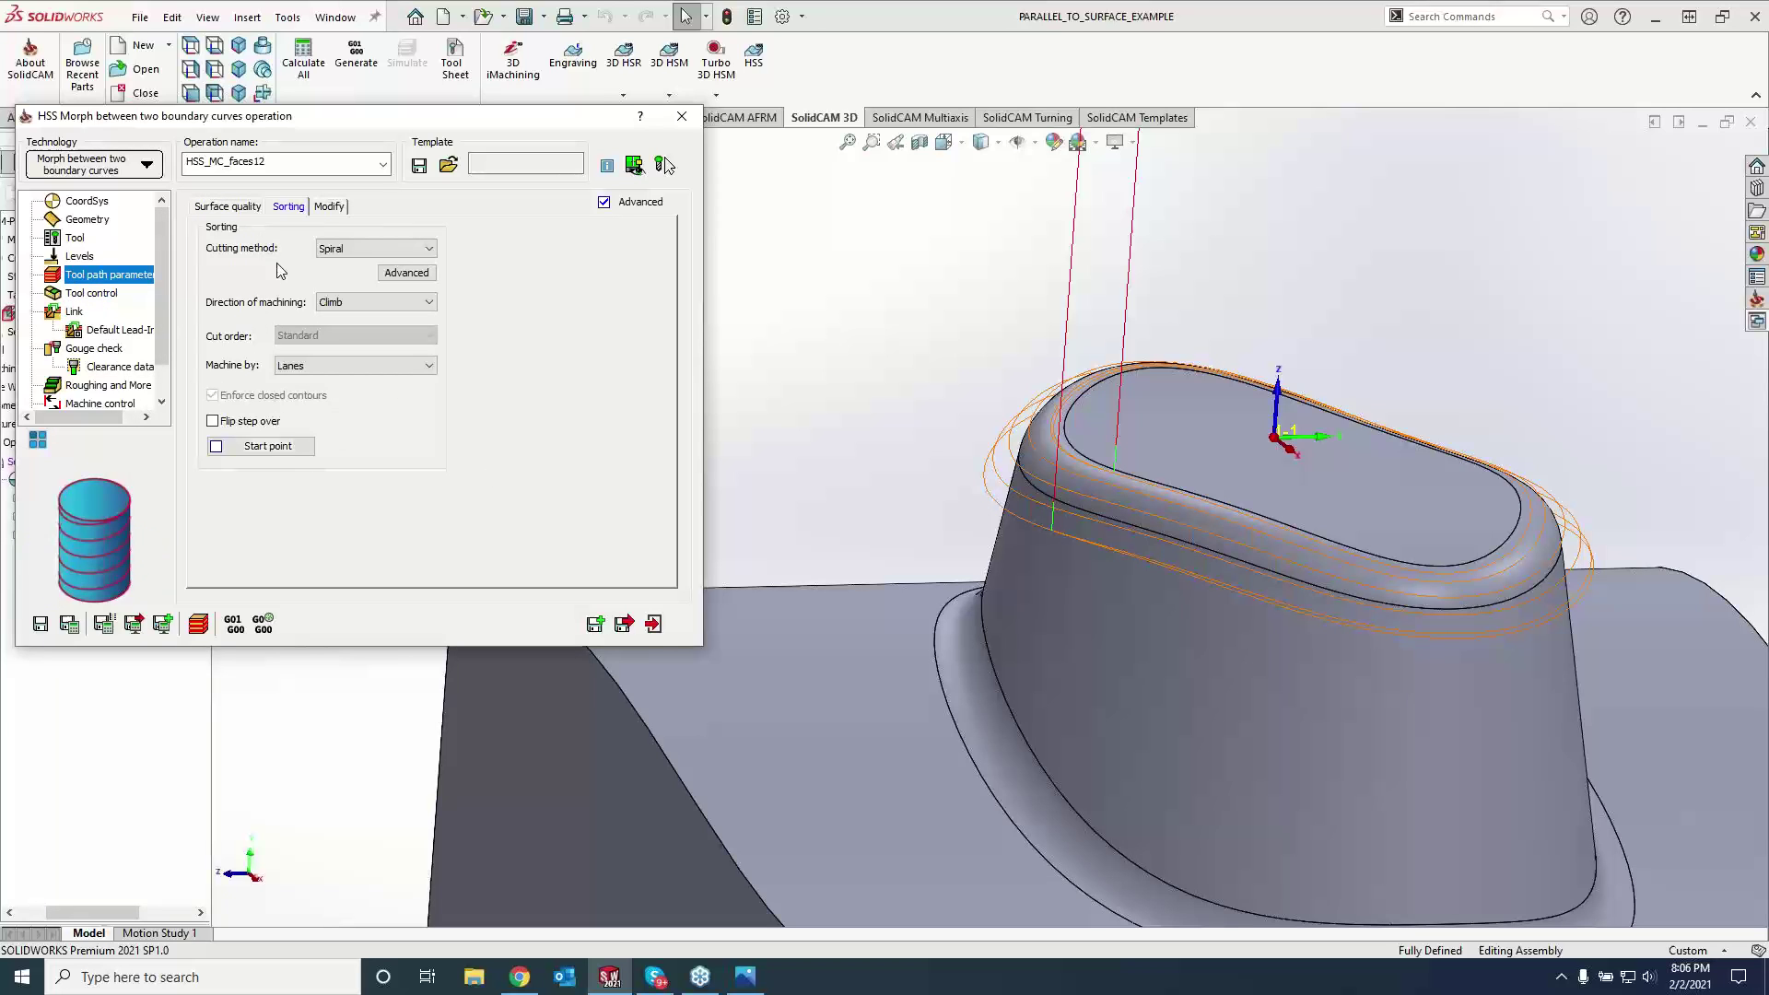
left_click(228, 206)
left_click_drag(361, 414, 386, 403)
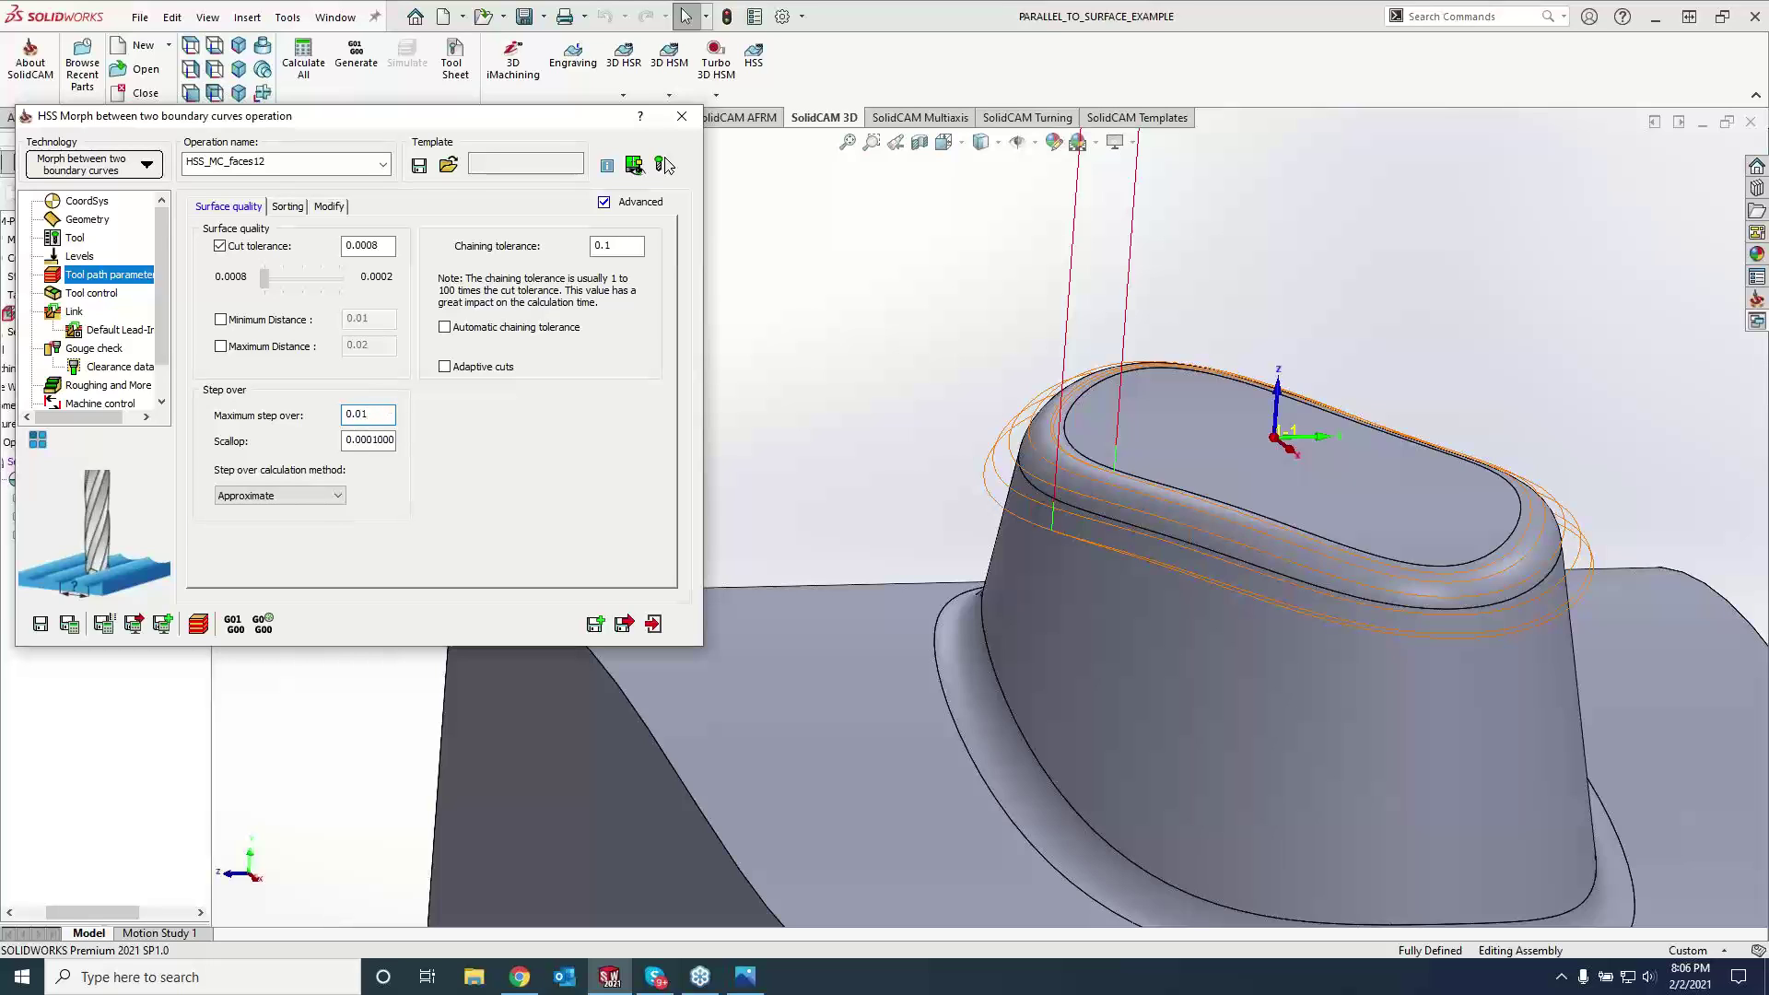
key("Return")
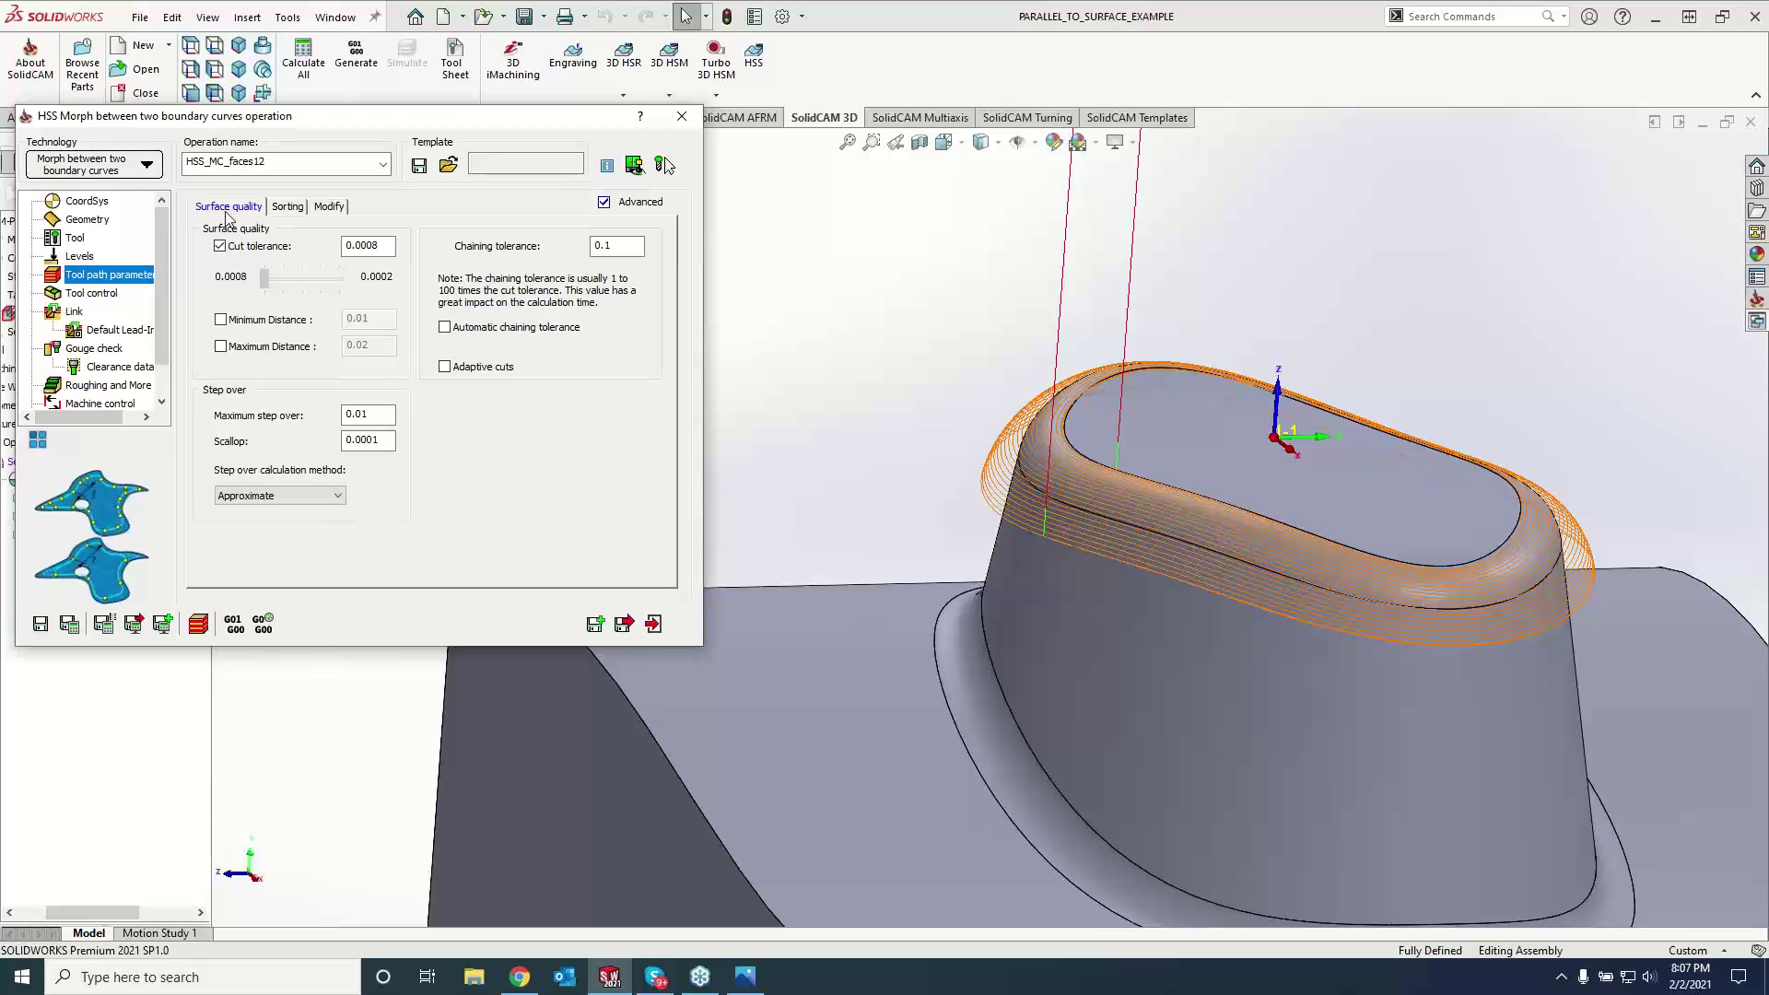
- Switch the operation's technology to Parallel to Curve(s) and define its edge curve from the fillet's lower outer edge
left_click(125, 169)
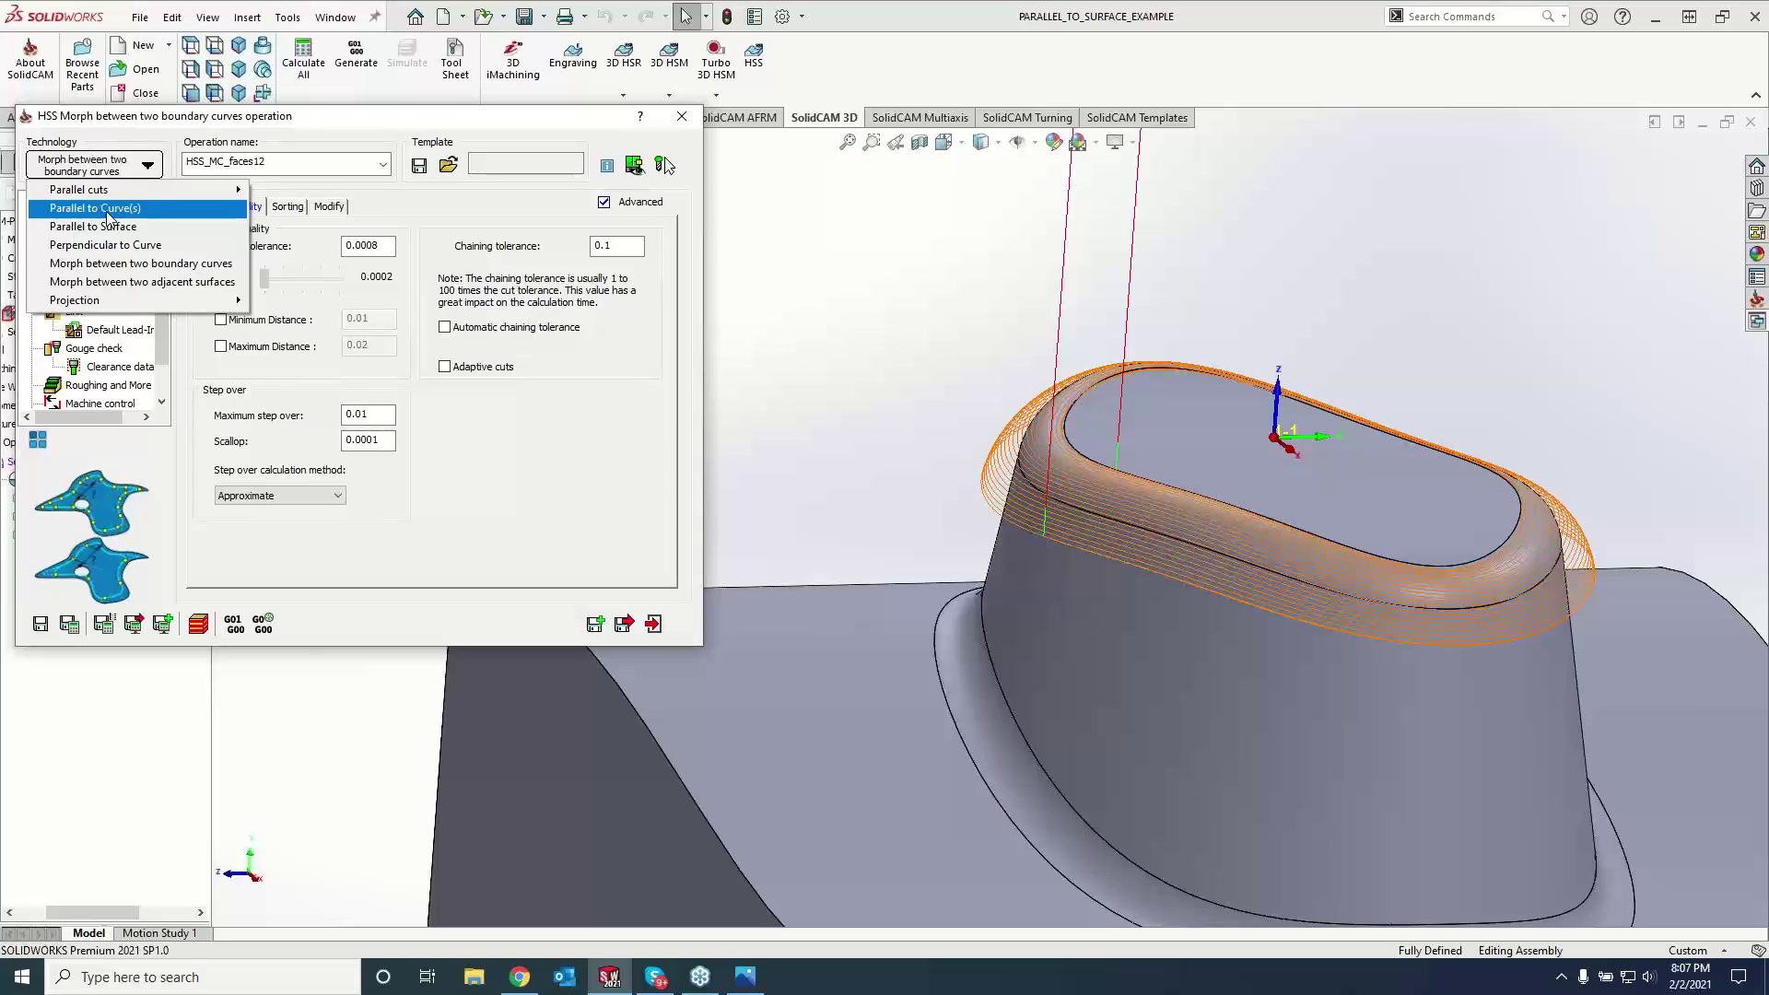
left_click(95, 209)
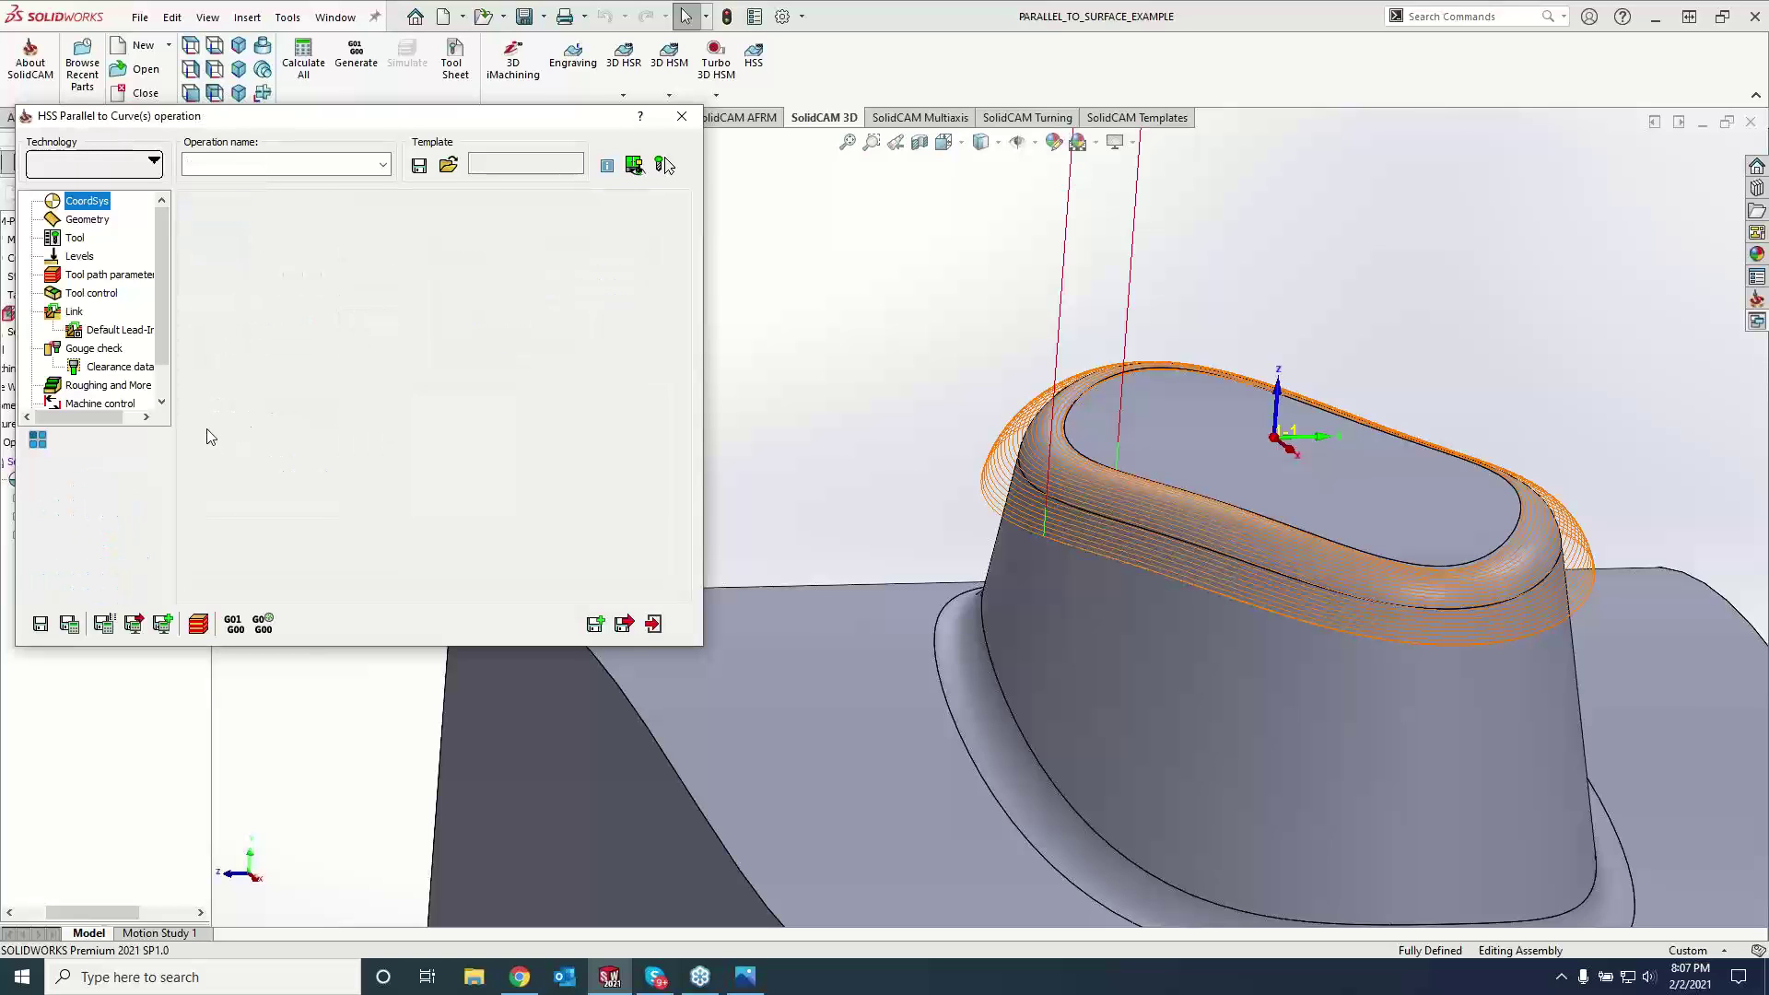
left_click(88, 221)
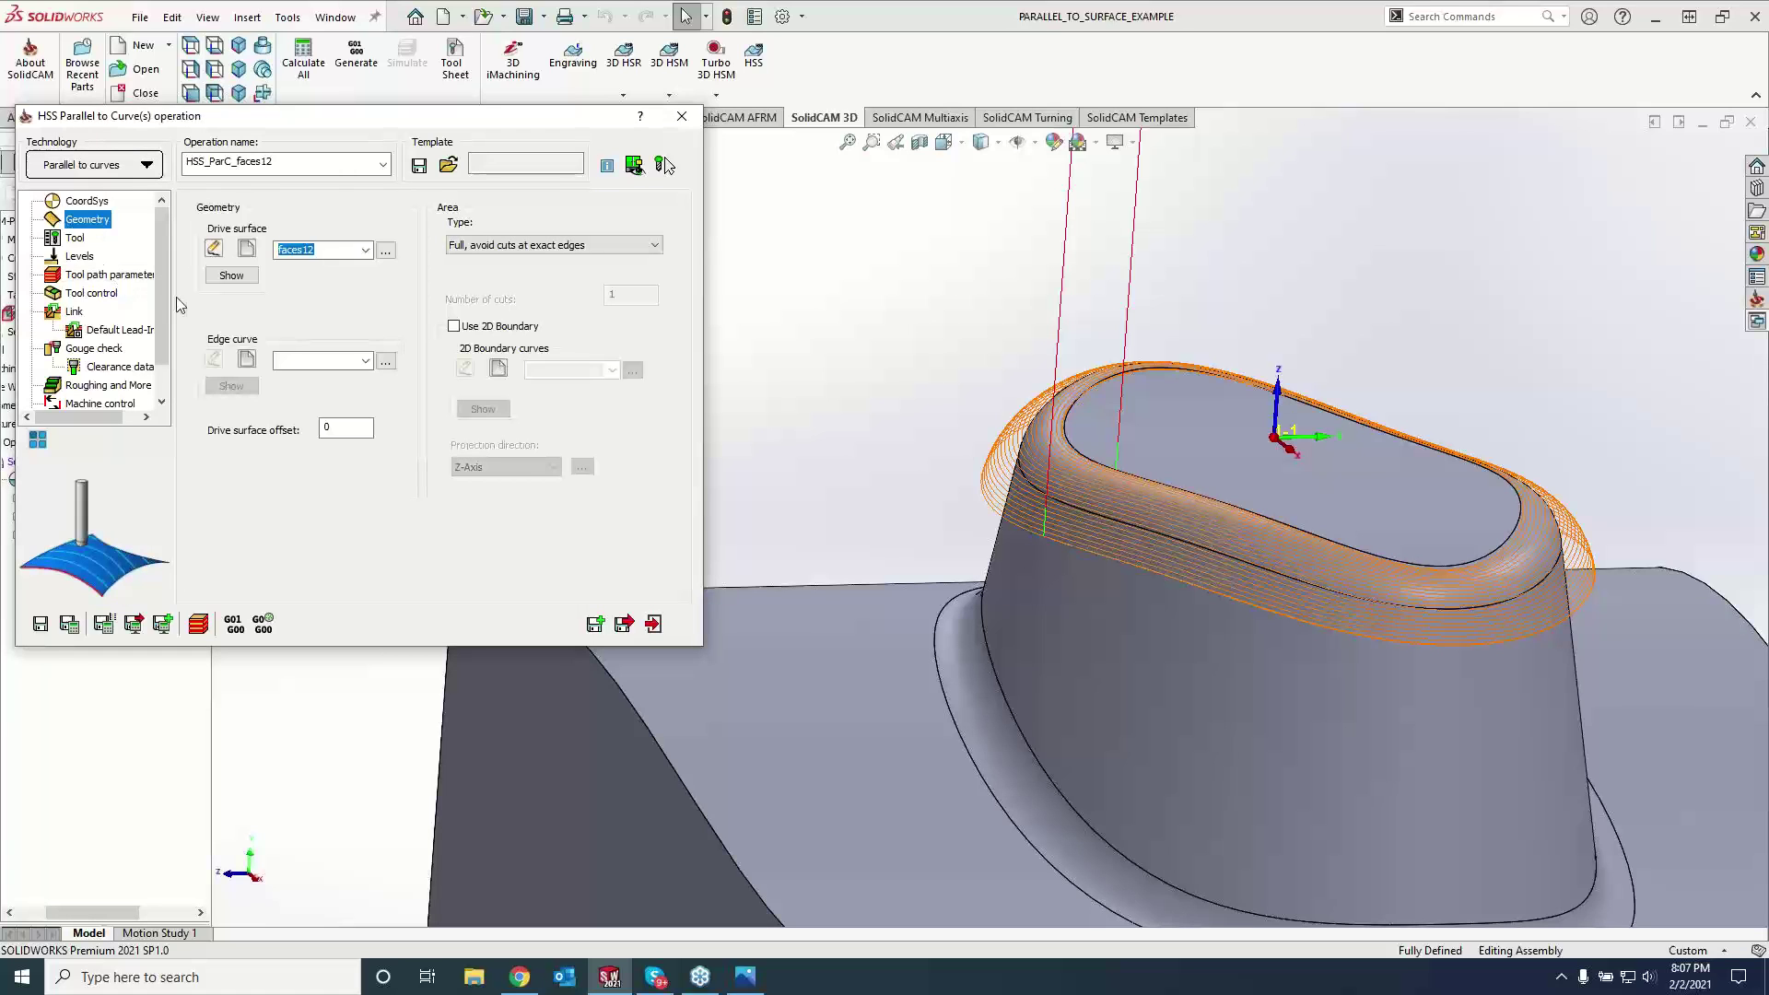
left_click(1159, 536)
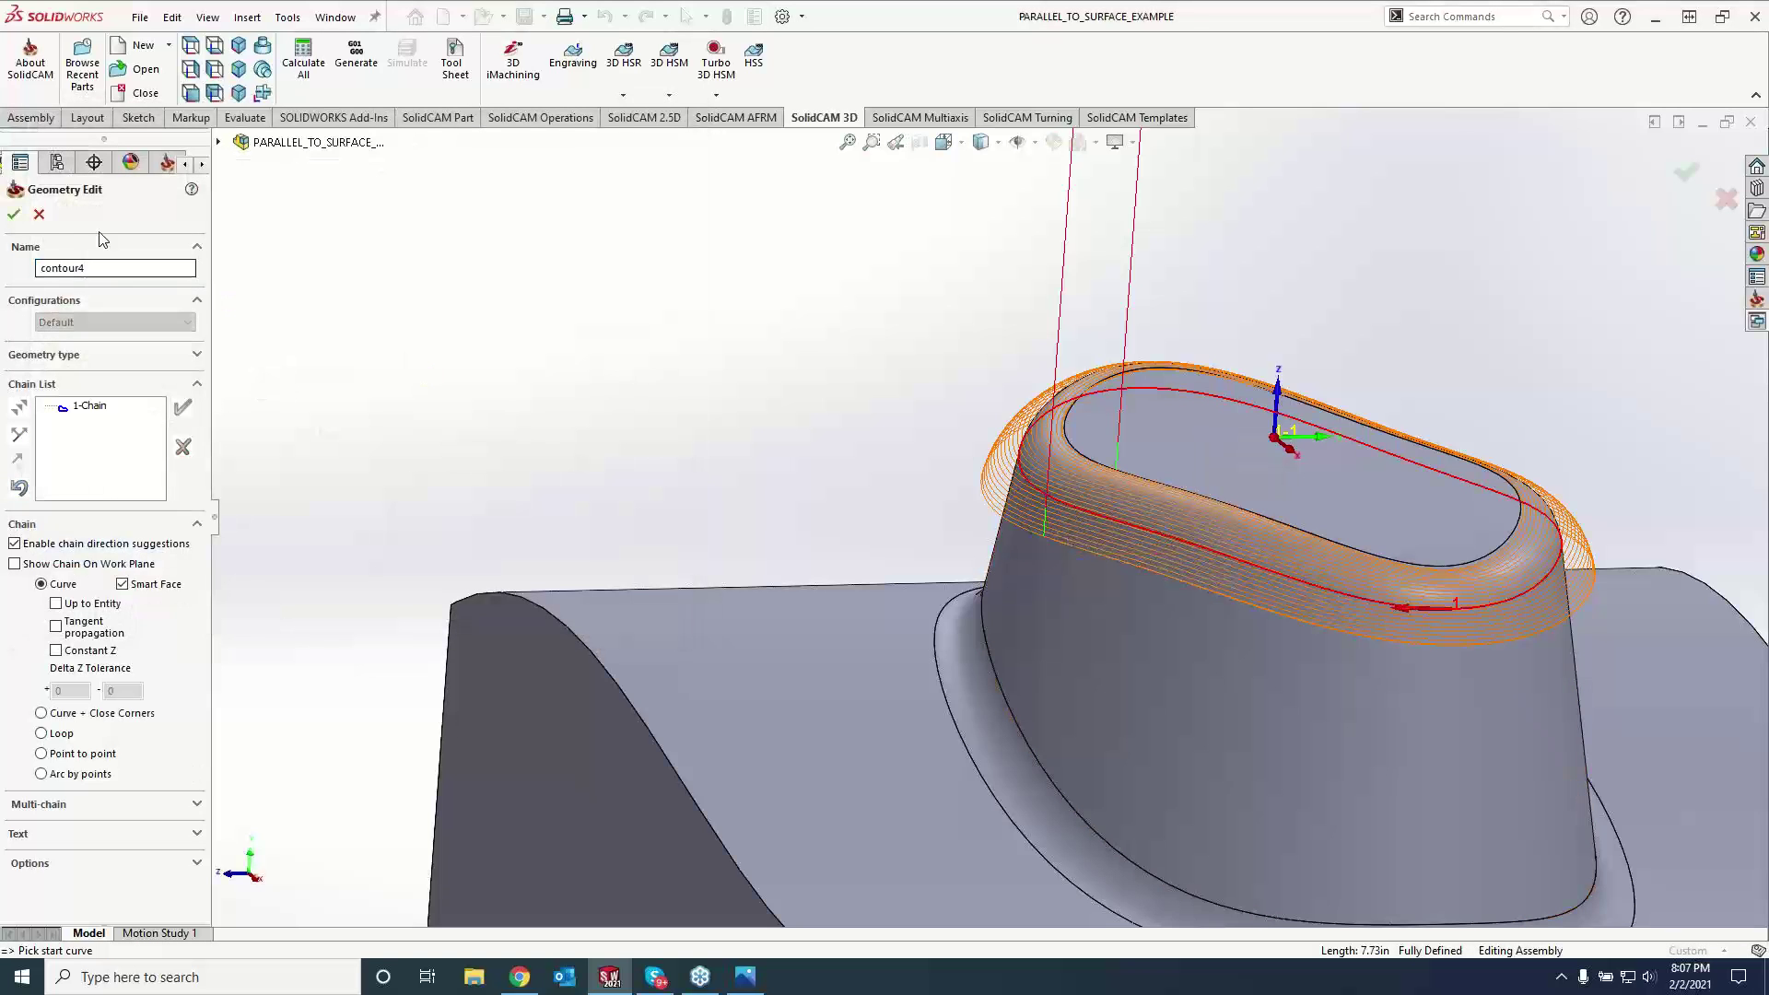
left_click(14, 214)
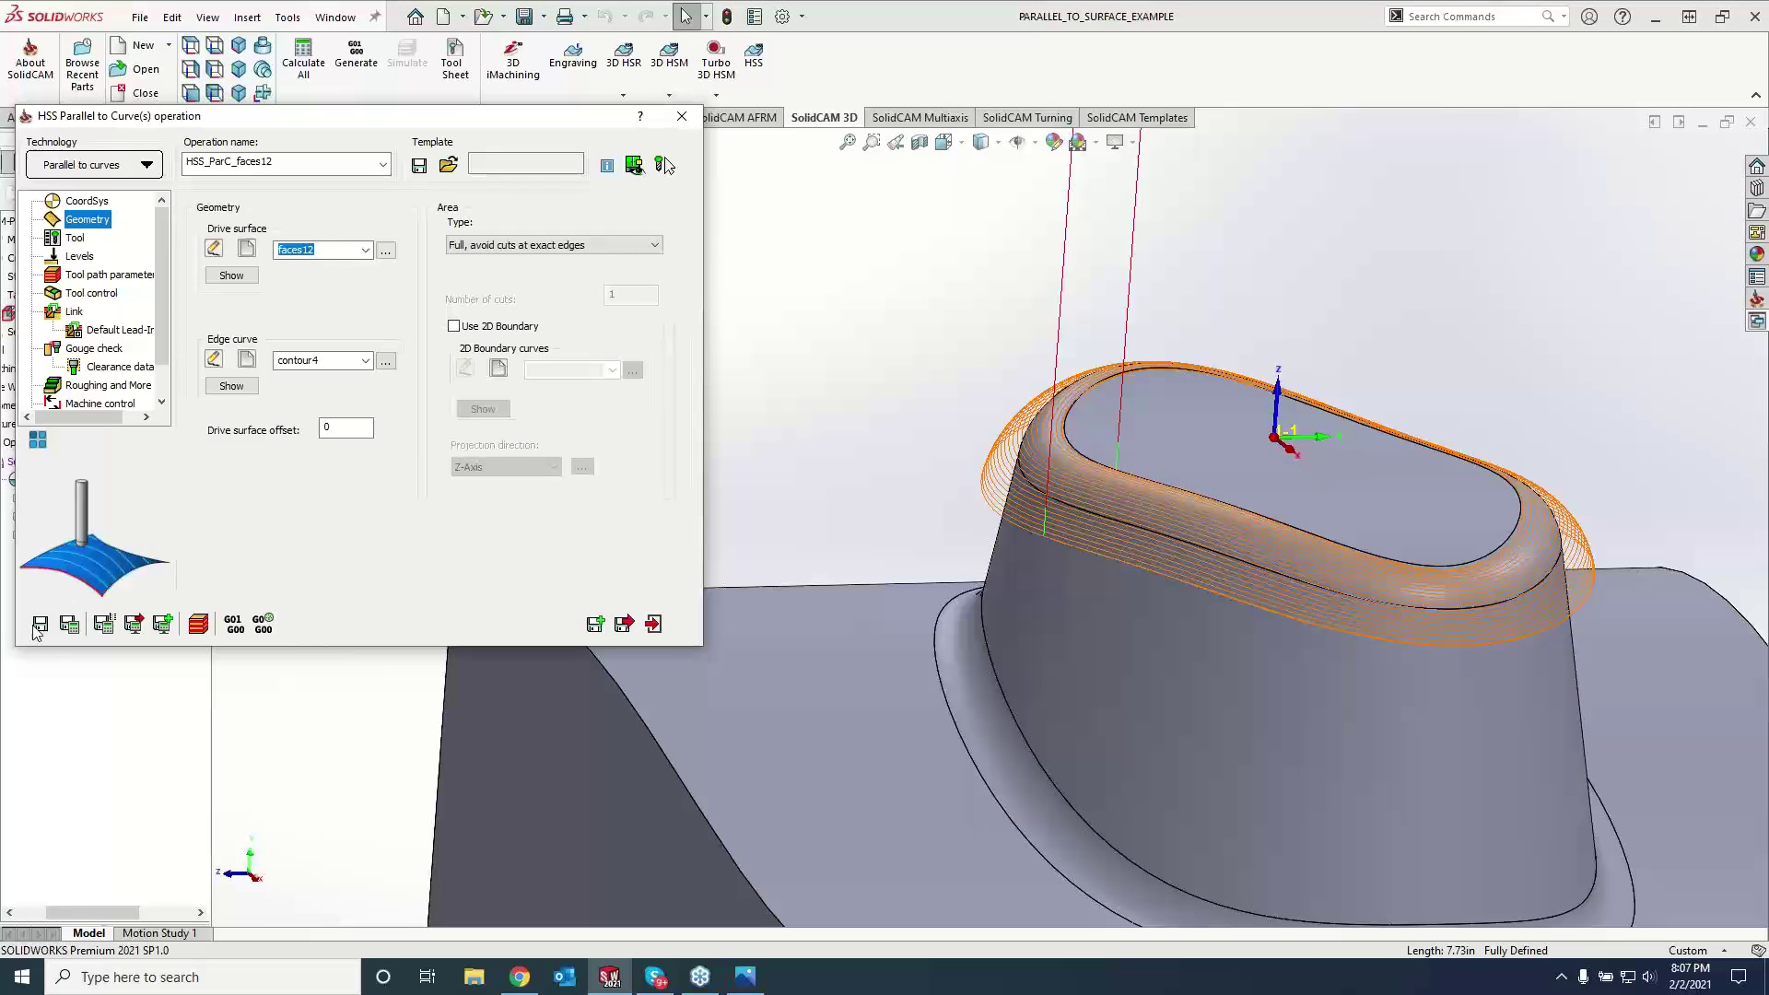
- Save and calculate the Parallel to Curve(s) operation and inspect its toolpath around the boss's top
left_click(70, 624)
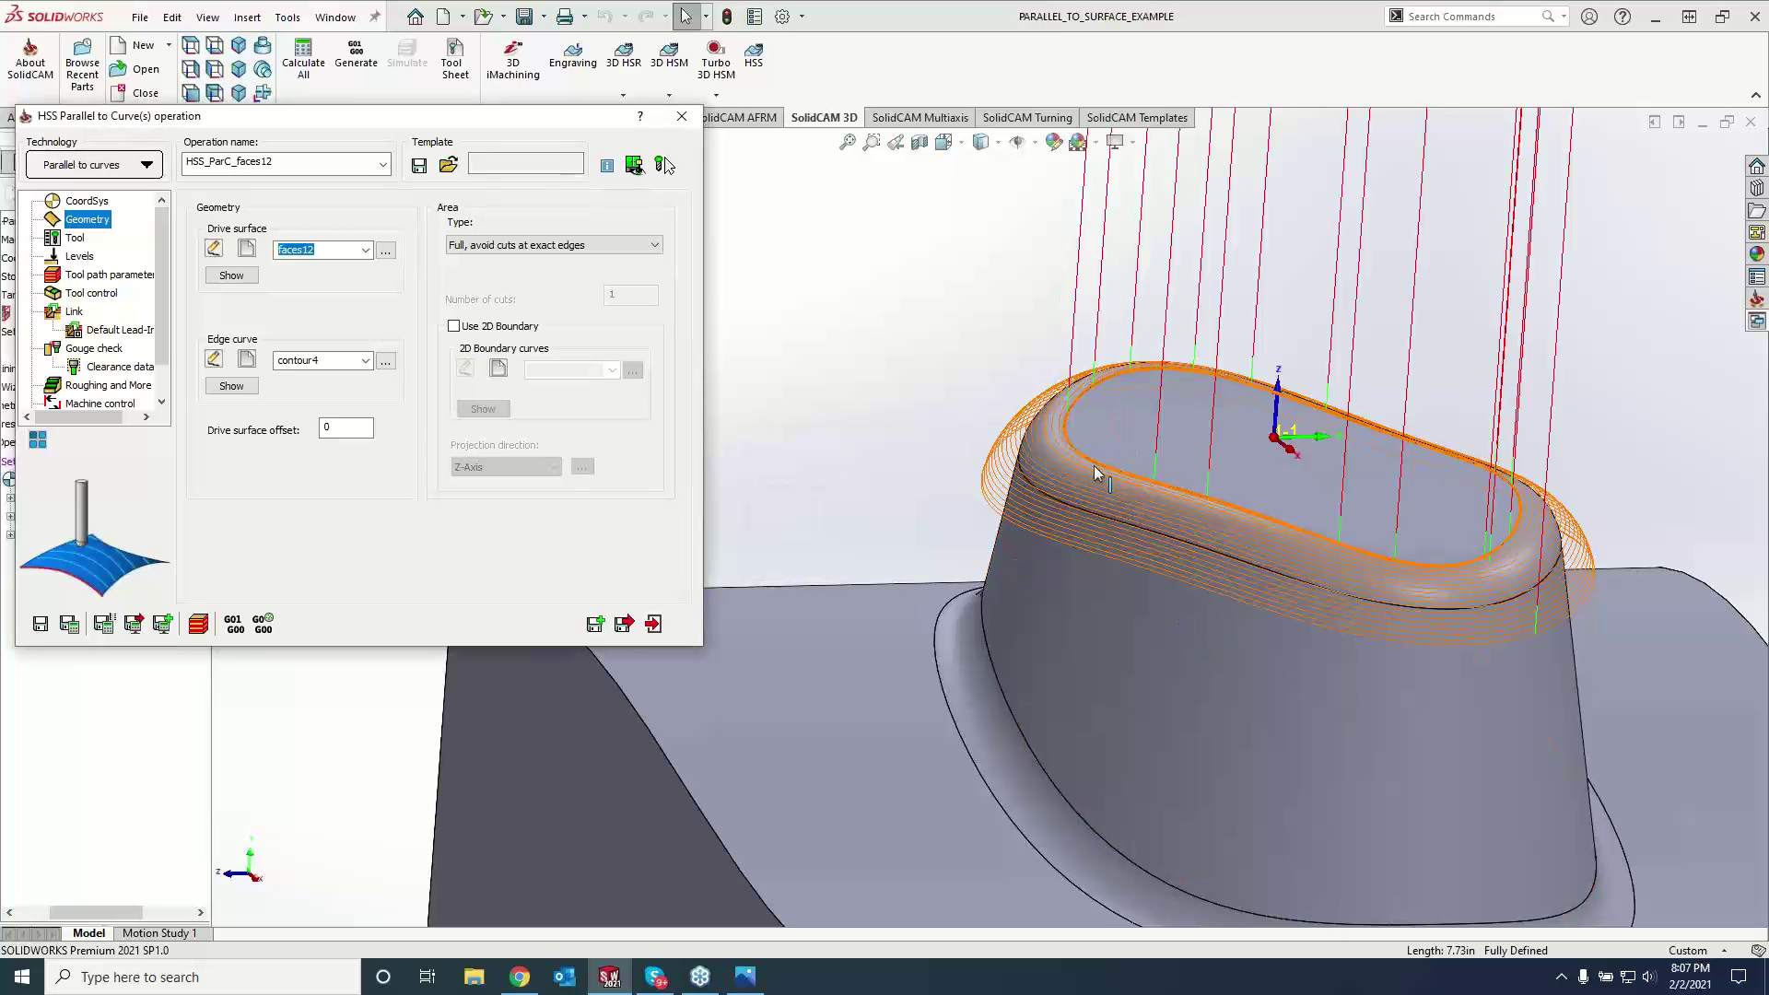
scroll(1266, 431, "up", 4)
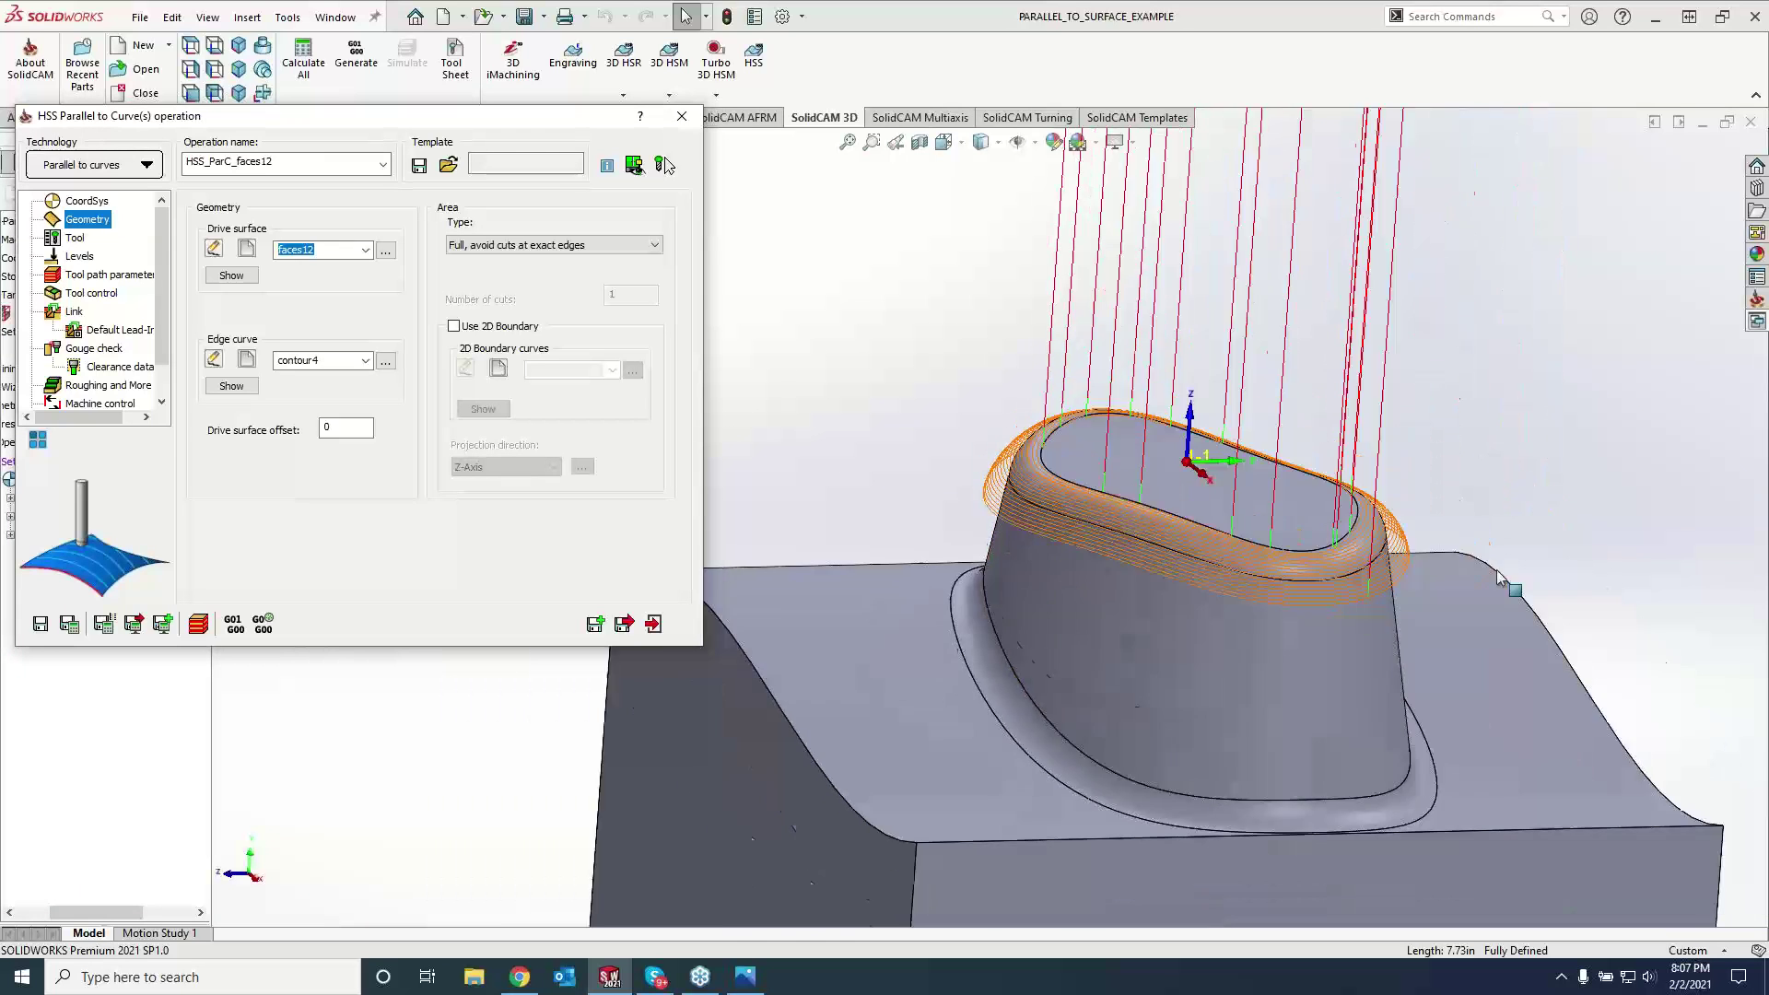
scroll(1265, 431, "down", 3)
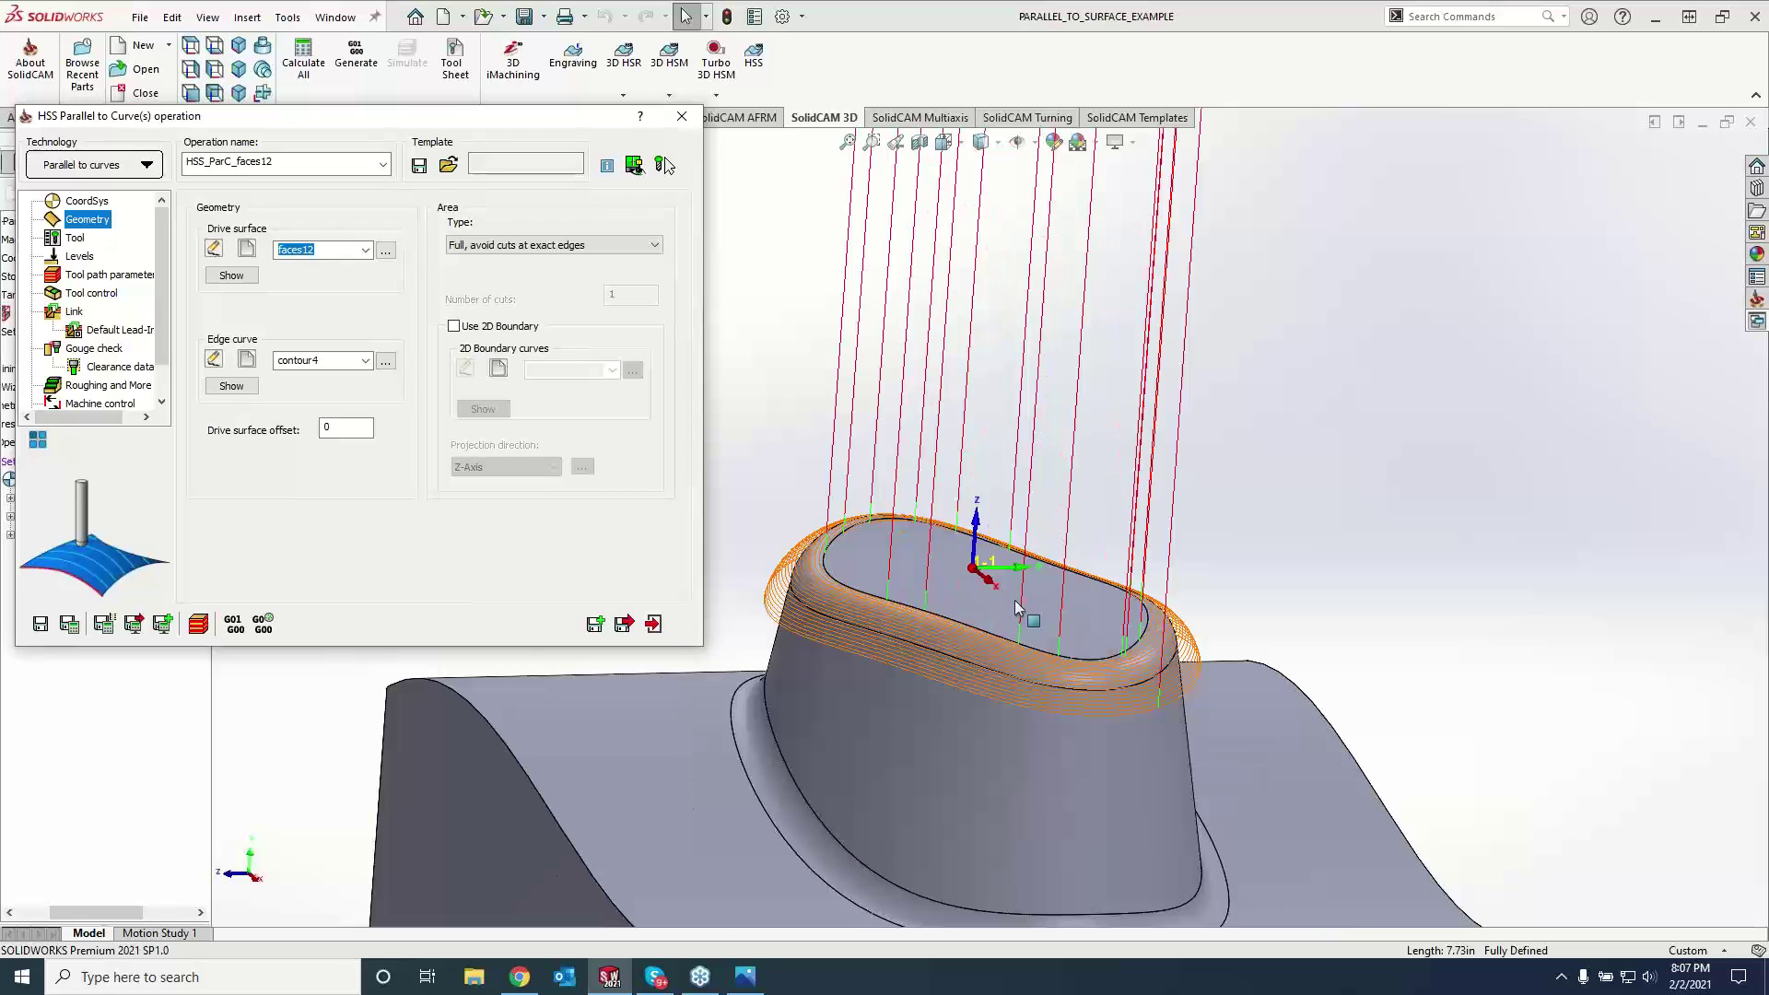
- Redefine the Parallel to Curve(s) operation's edge curve from the top fillet's upper inner edge and save and calculate the operation
left_click(247, 358)
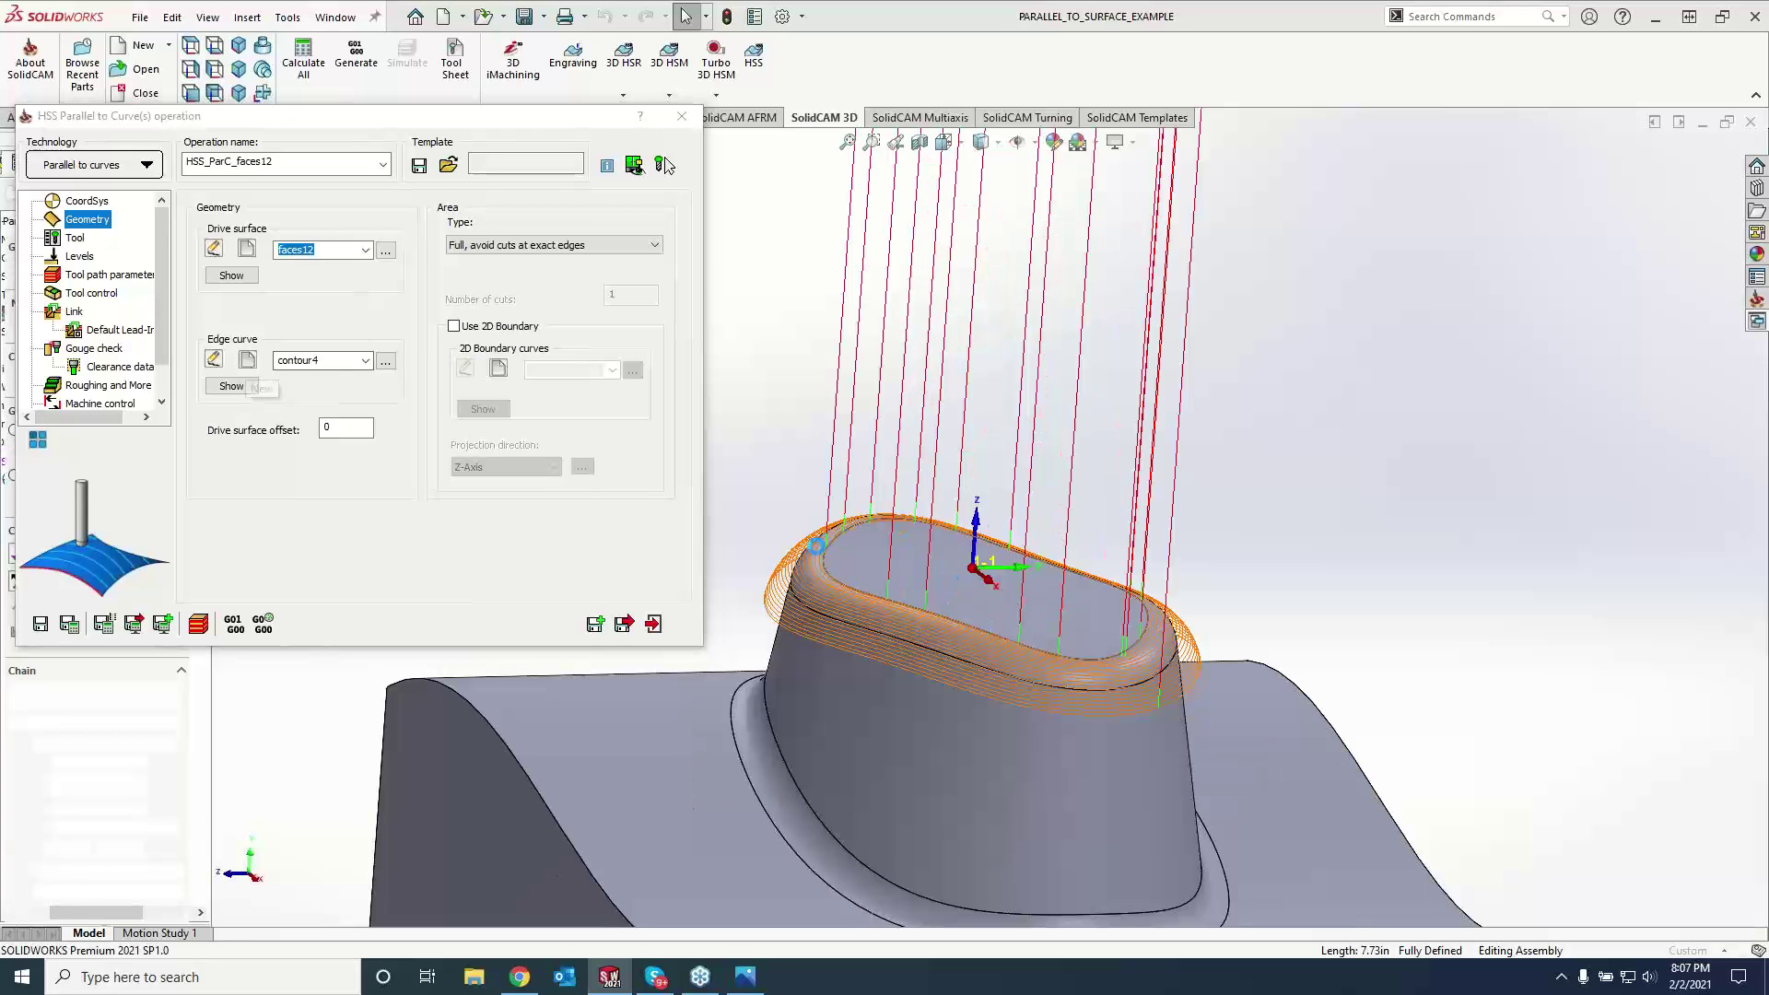
left_click(831, 545)
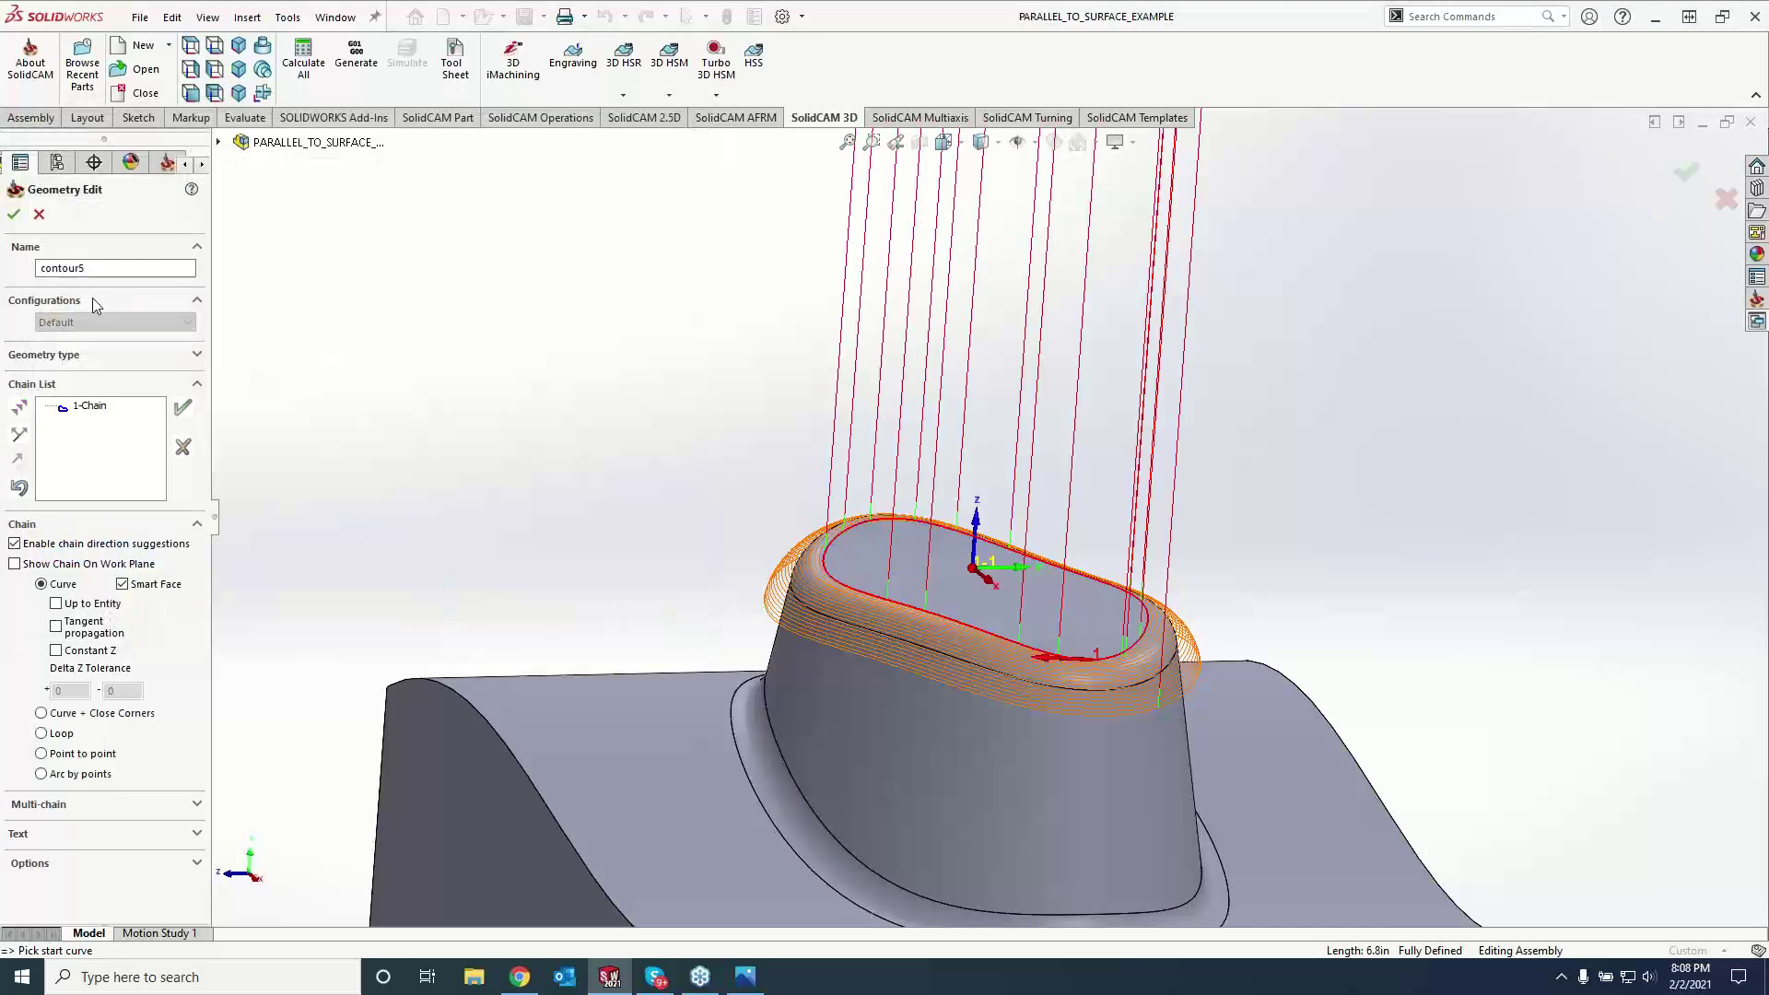
left_click(12, 215)
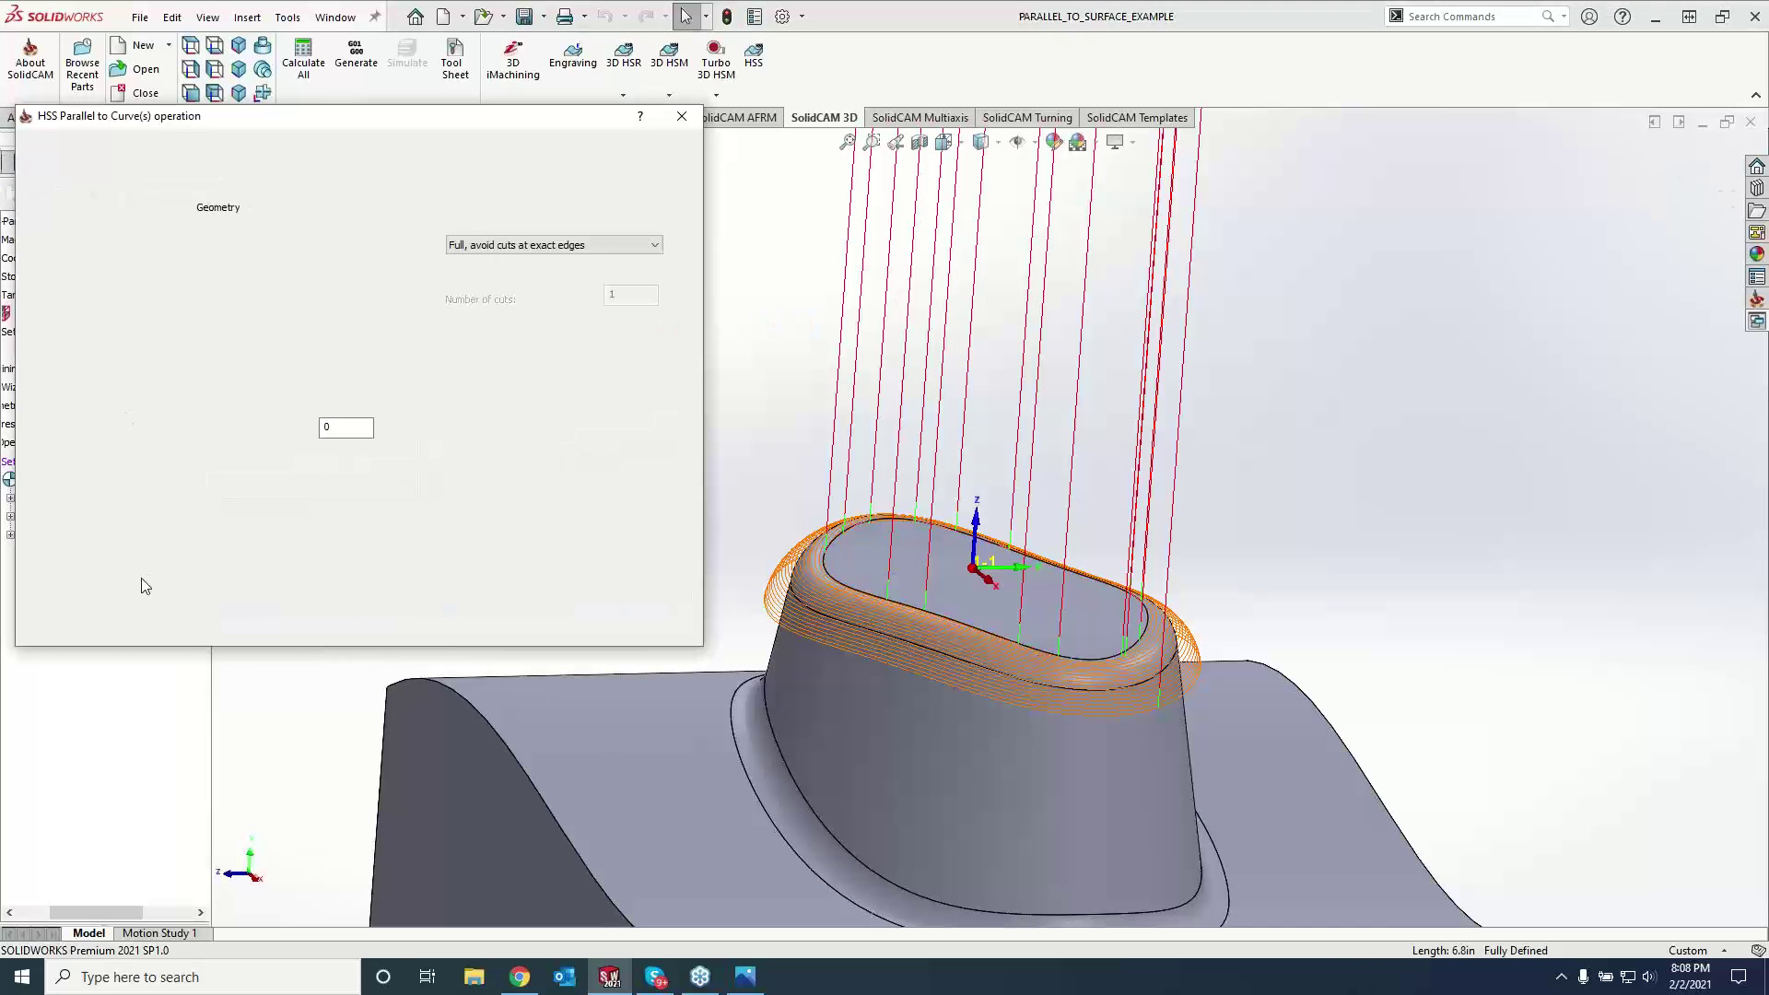
left_click(70, 626)
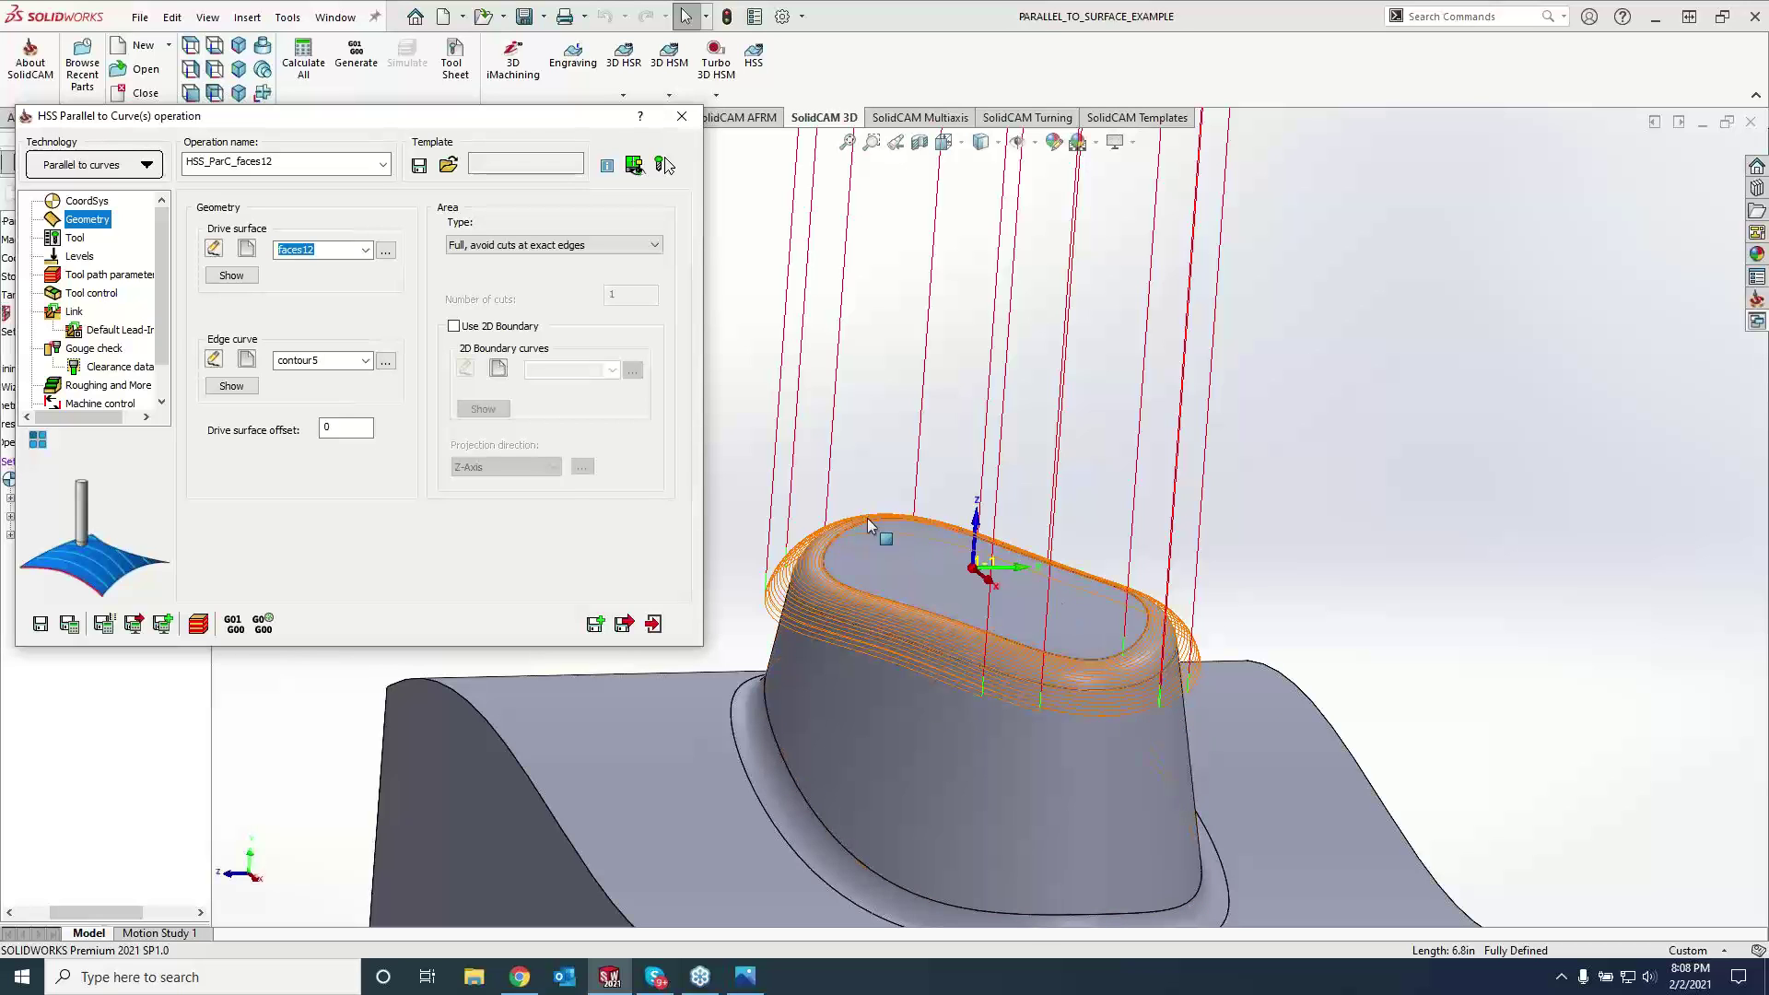
- Examine the recalculated Parallel to Curve(s) toolpath against the top fillet's edges, hiding and showing its display
left_click(840, 584)
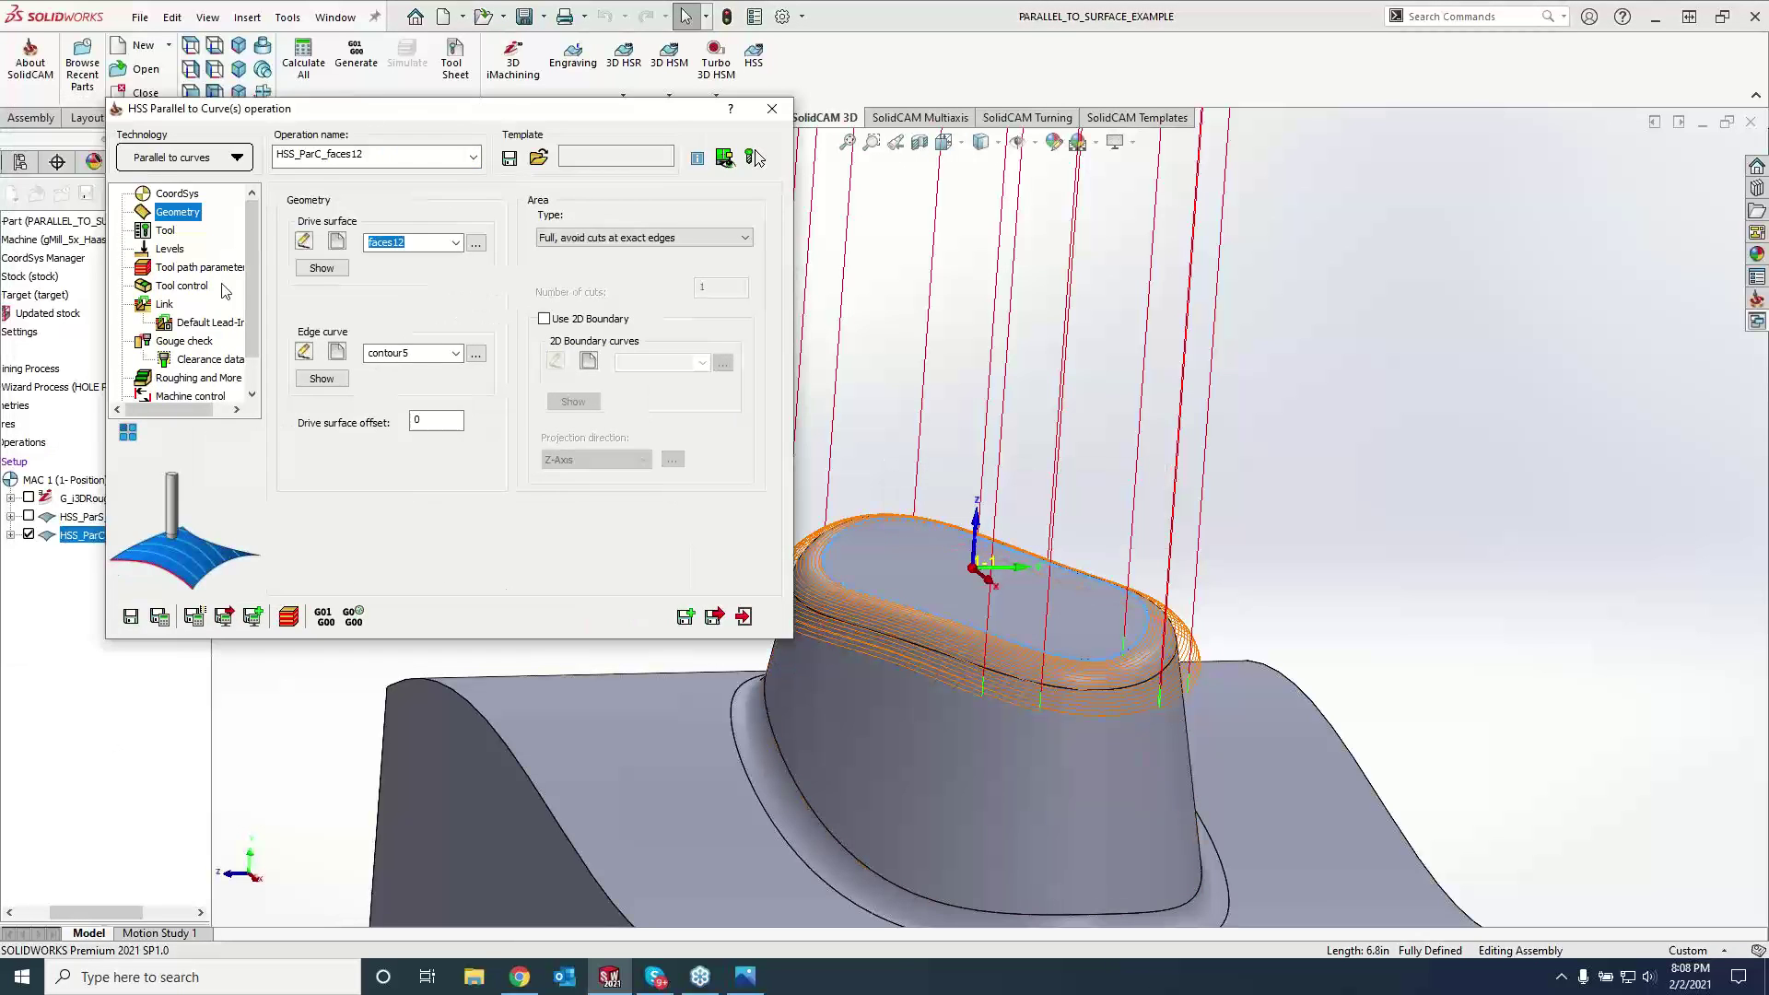
left_click(30, 536)
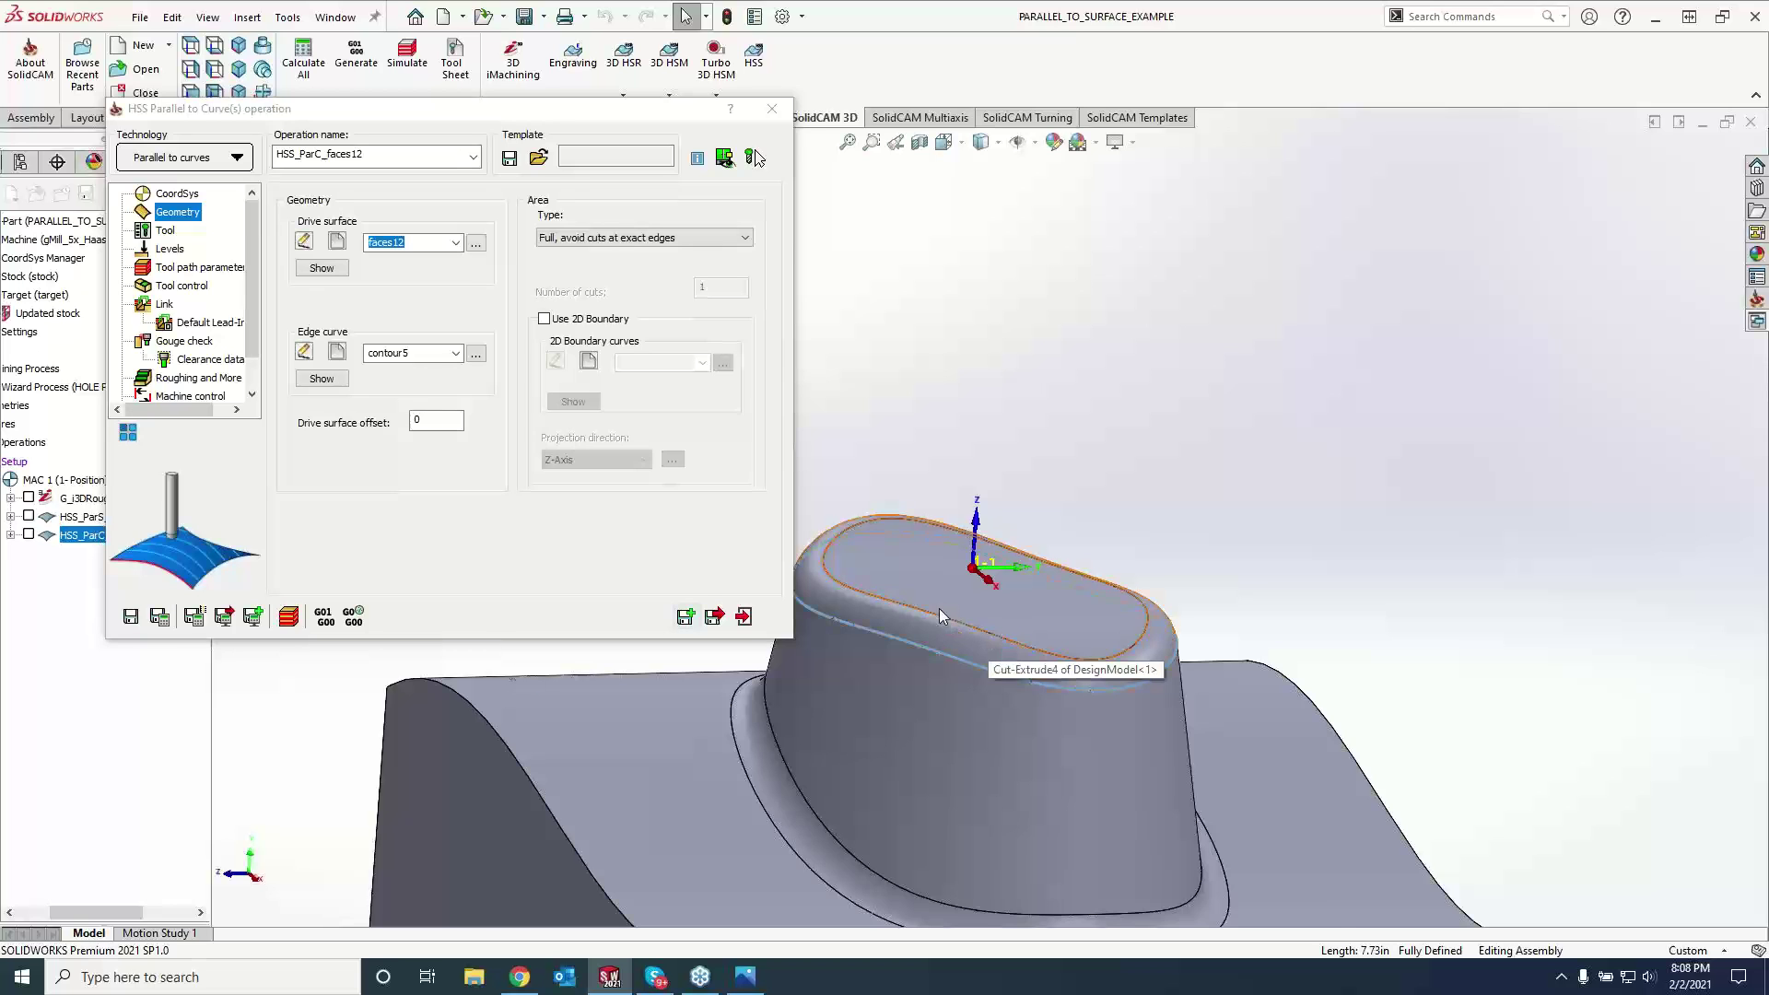
left_click(29, 534)
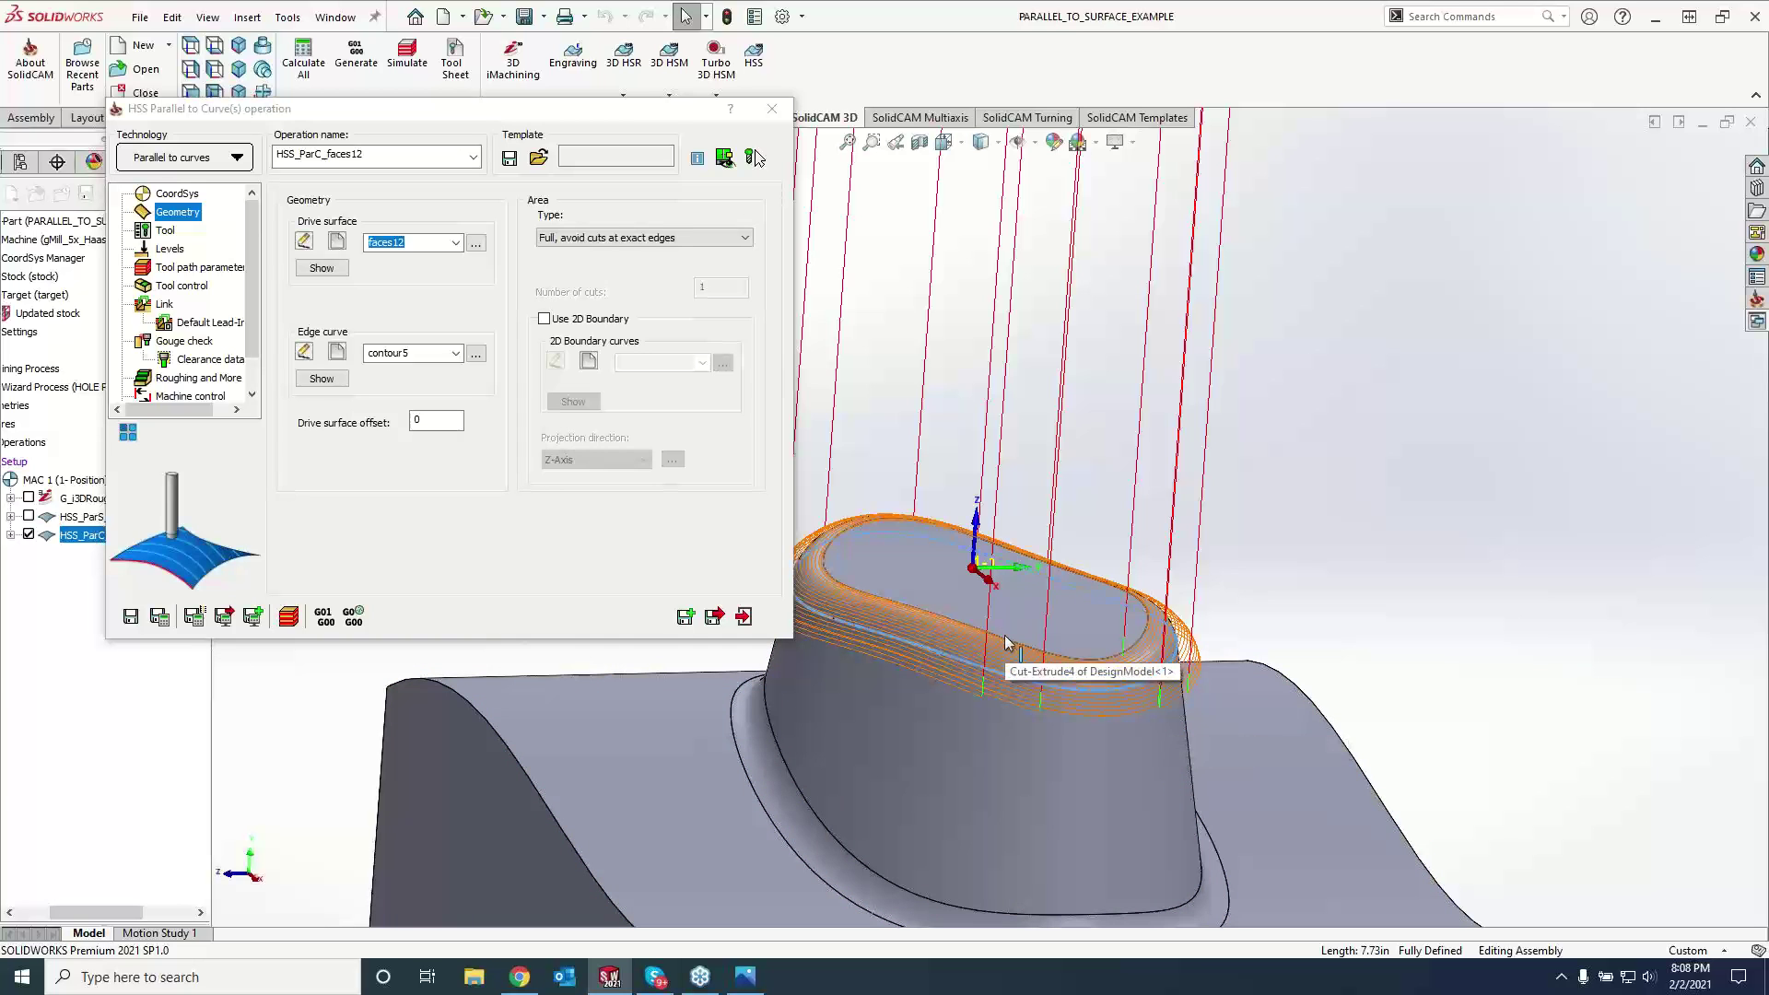
- Switch the technology to Morph between two boundary curves and define a new start edge curve from the top fillet's upper edge
left_click(230, 159)
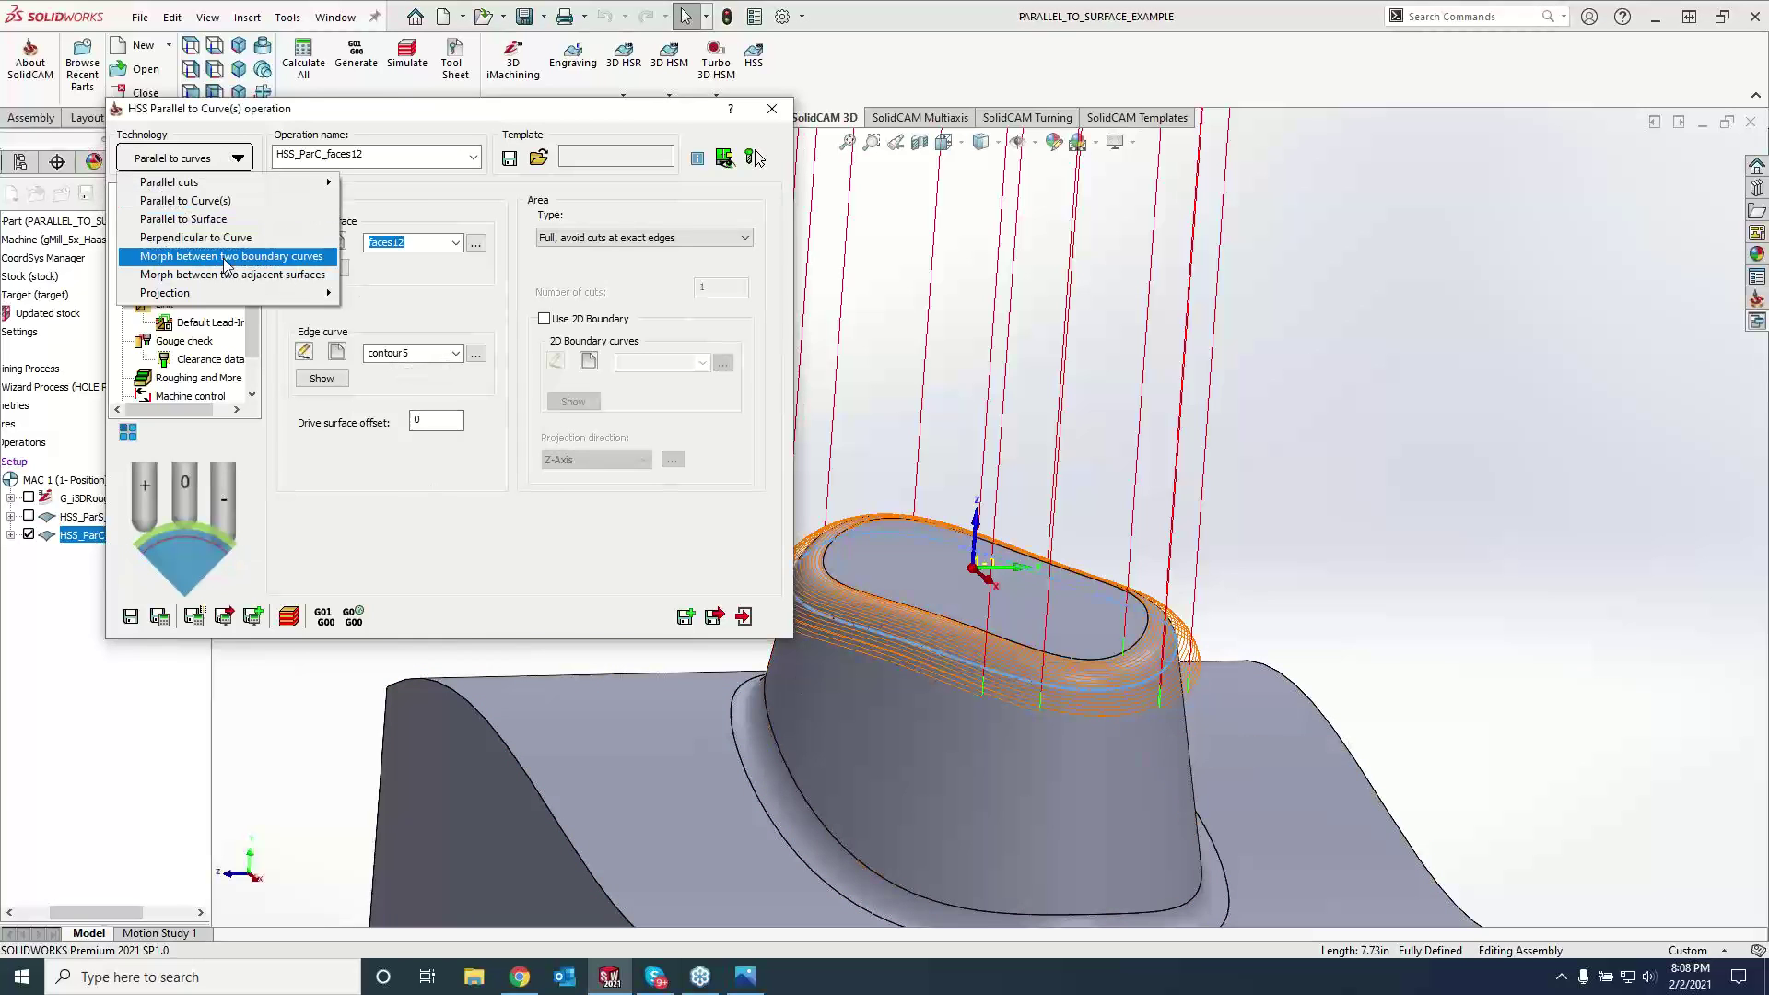
left_click(230, 256)
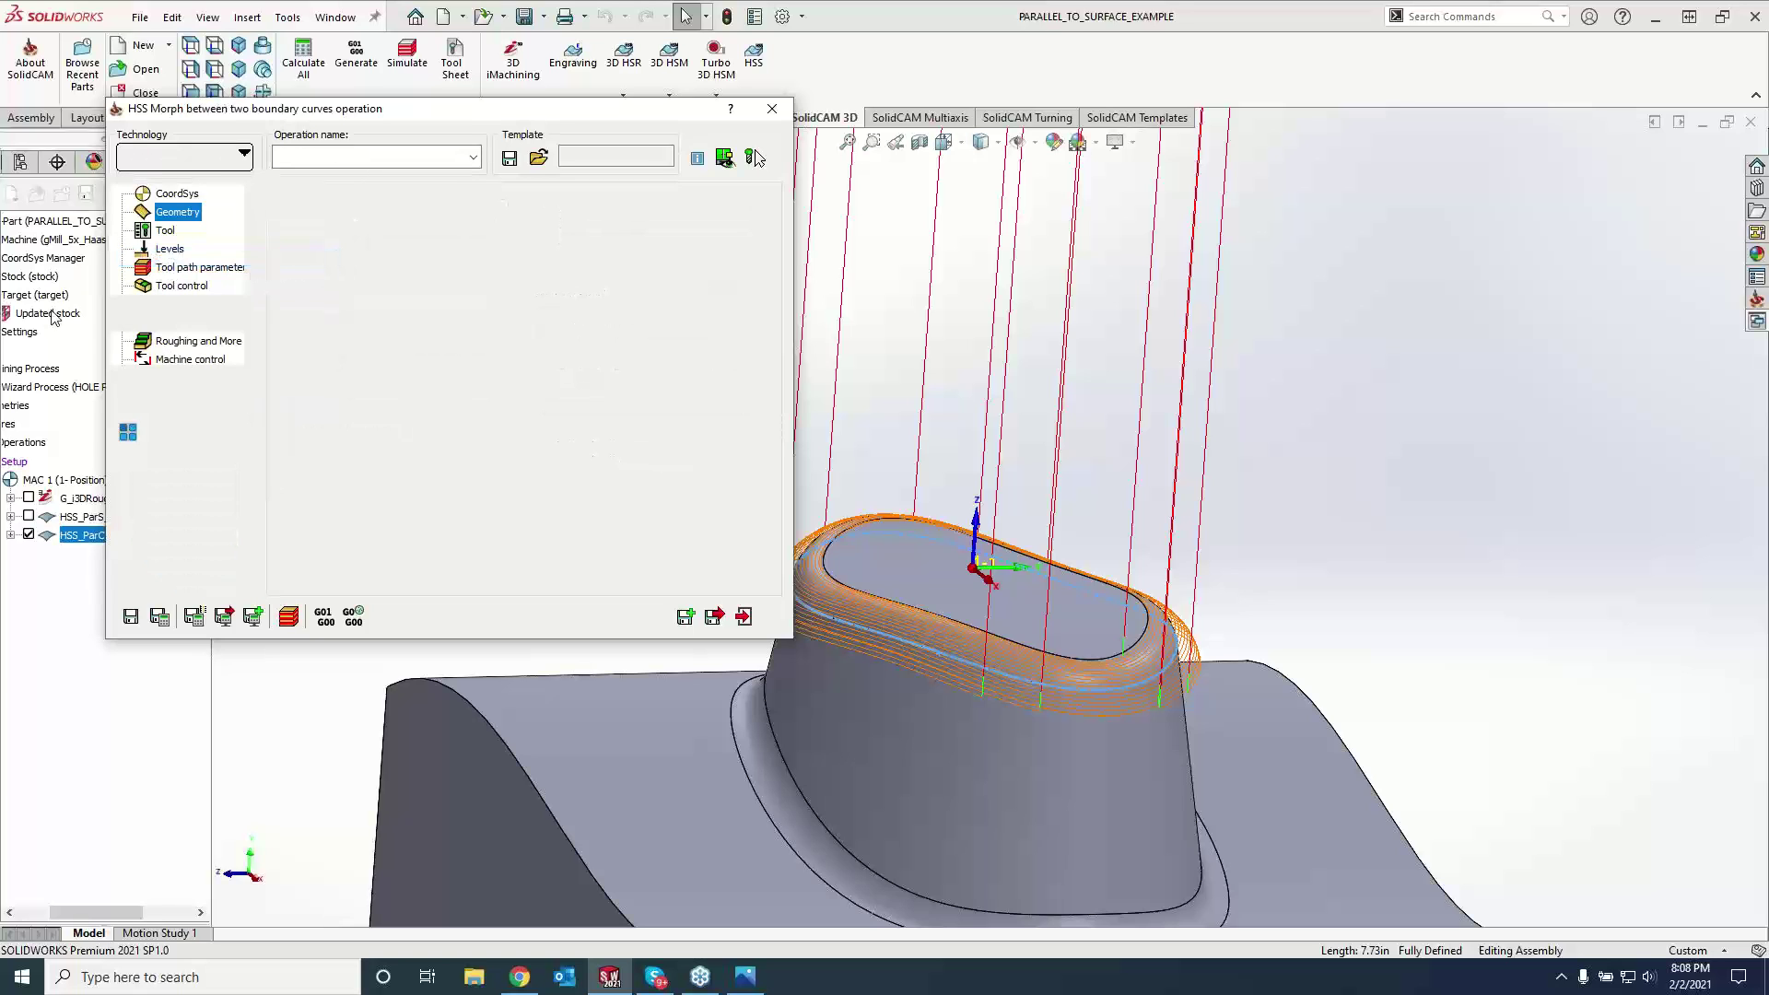
left_click(176, 212)
left_click(339, 327)
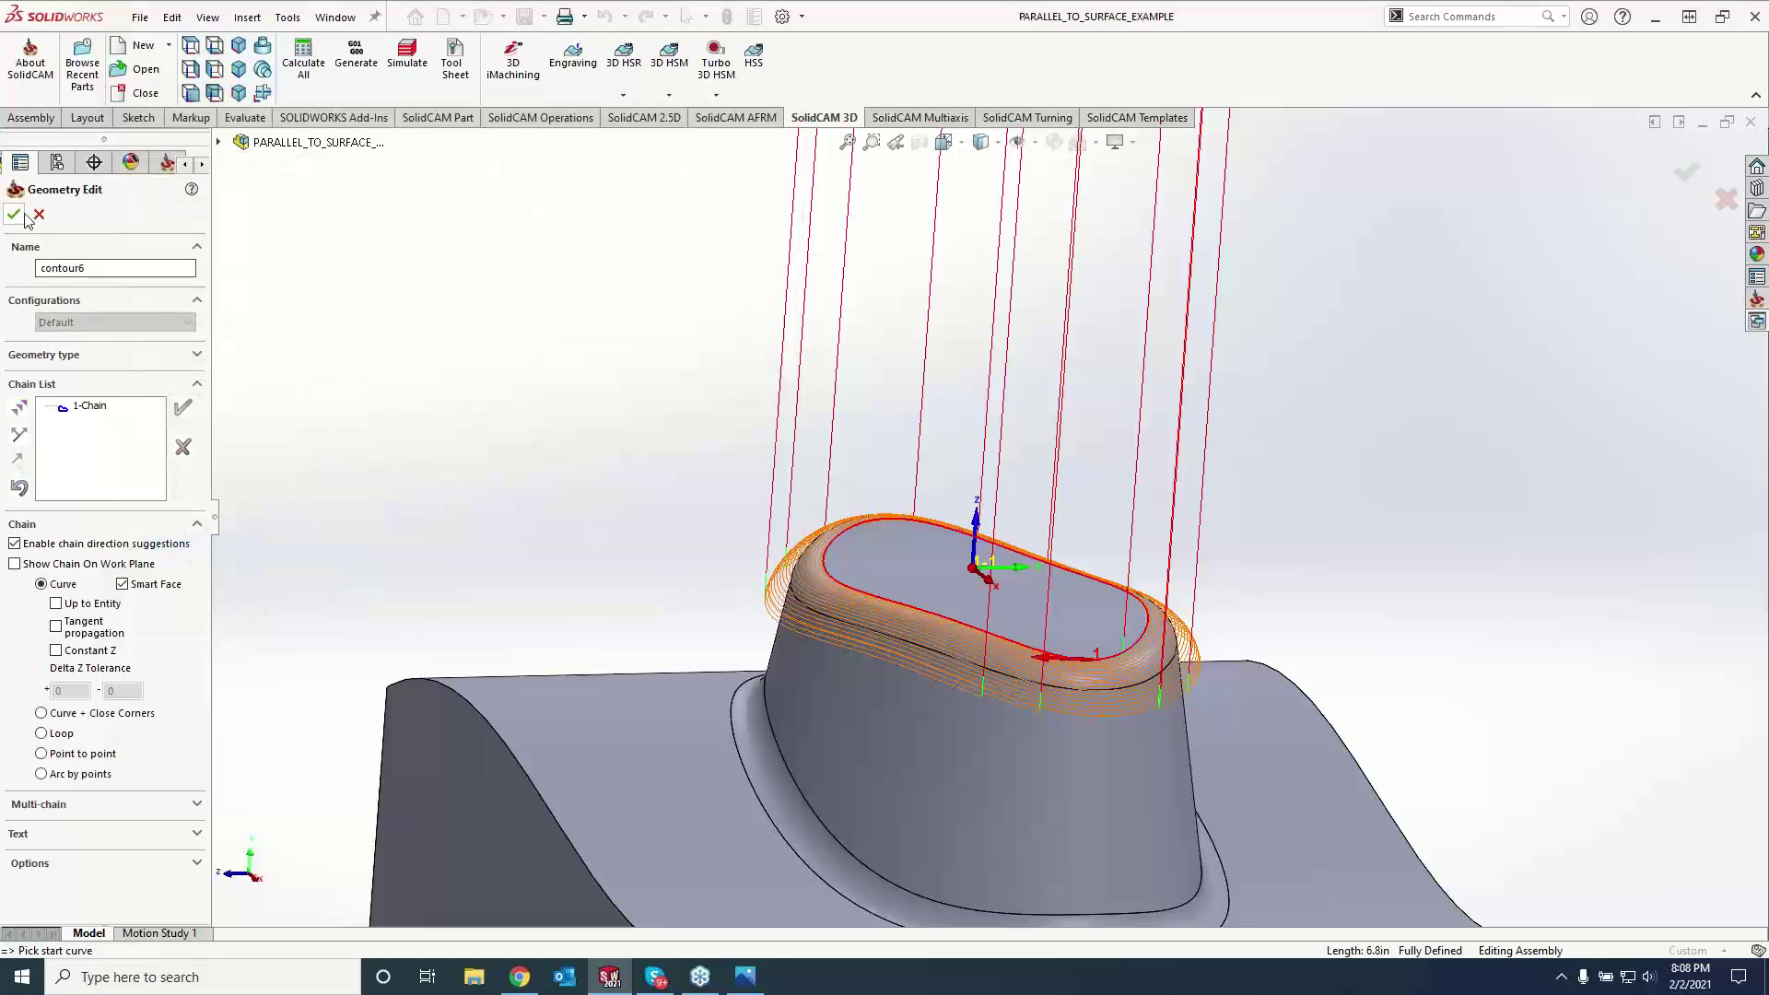
left_click(14, 214)
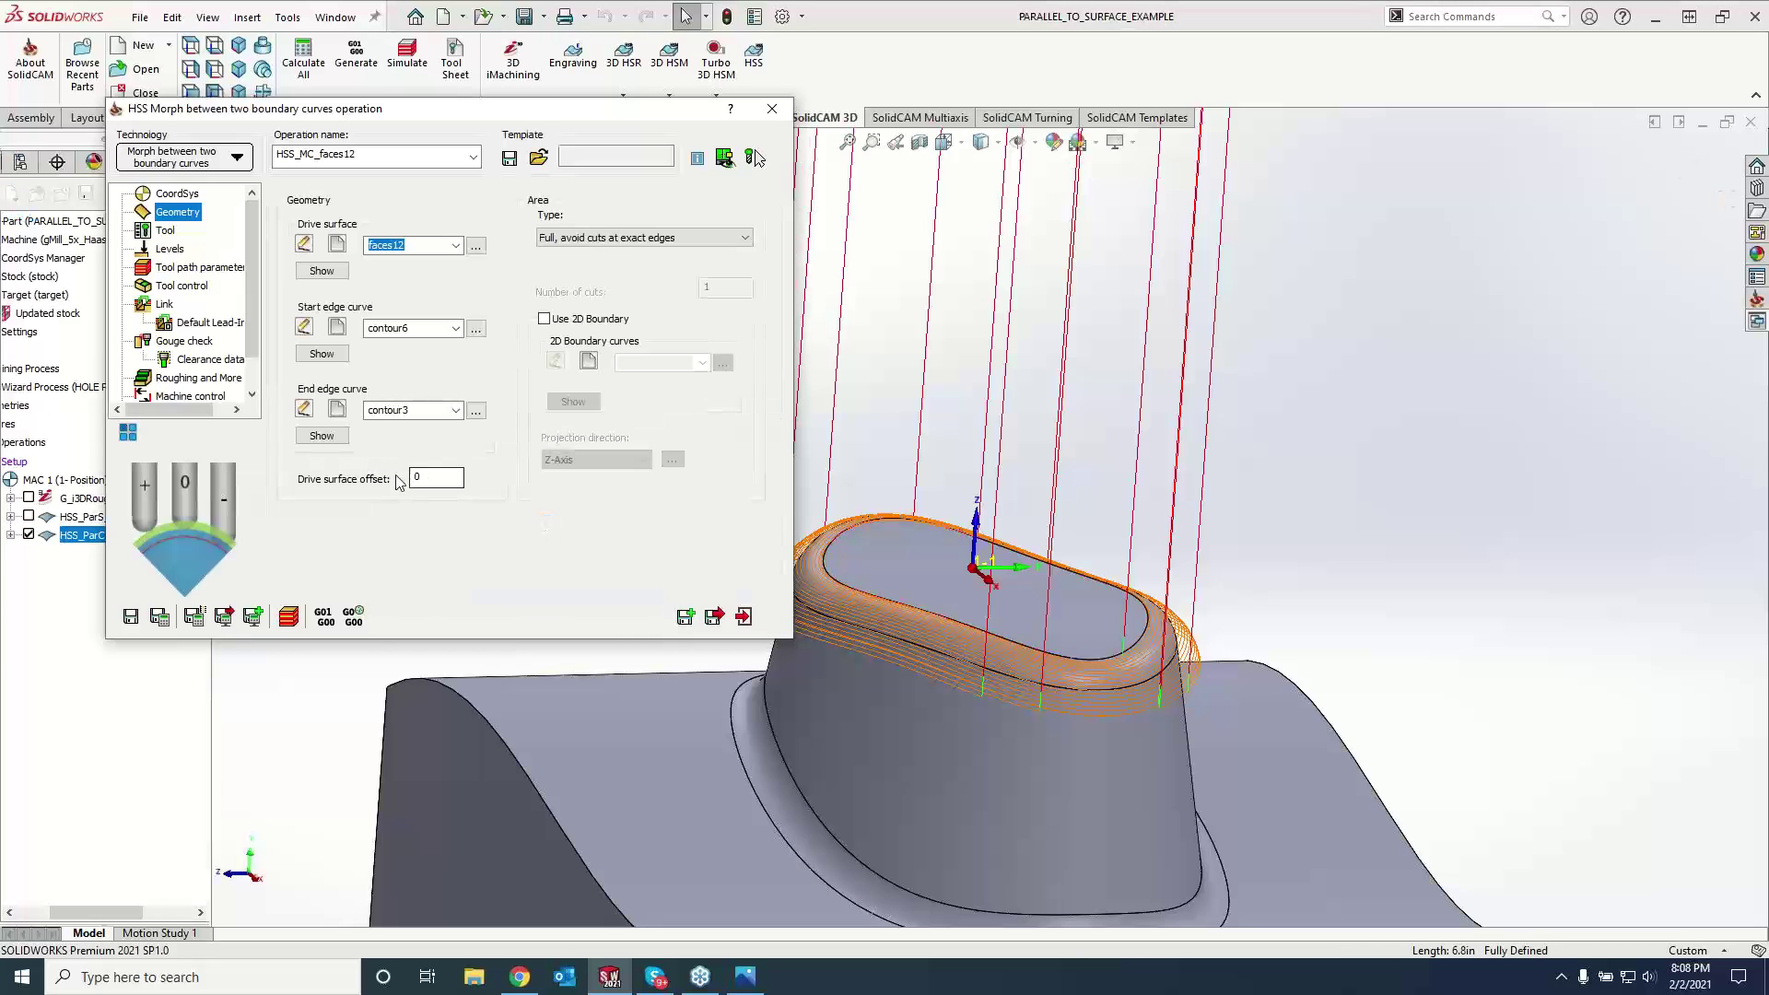
- Define a new end edge curve from the top fillet's lower edge and calculate the Morph operation
left_click(338, 410)
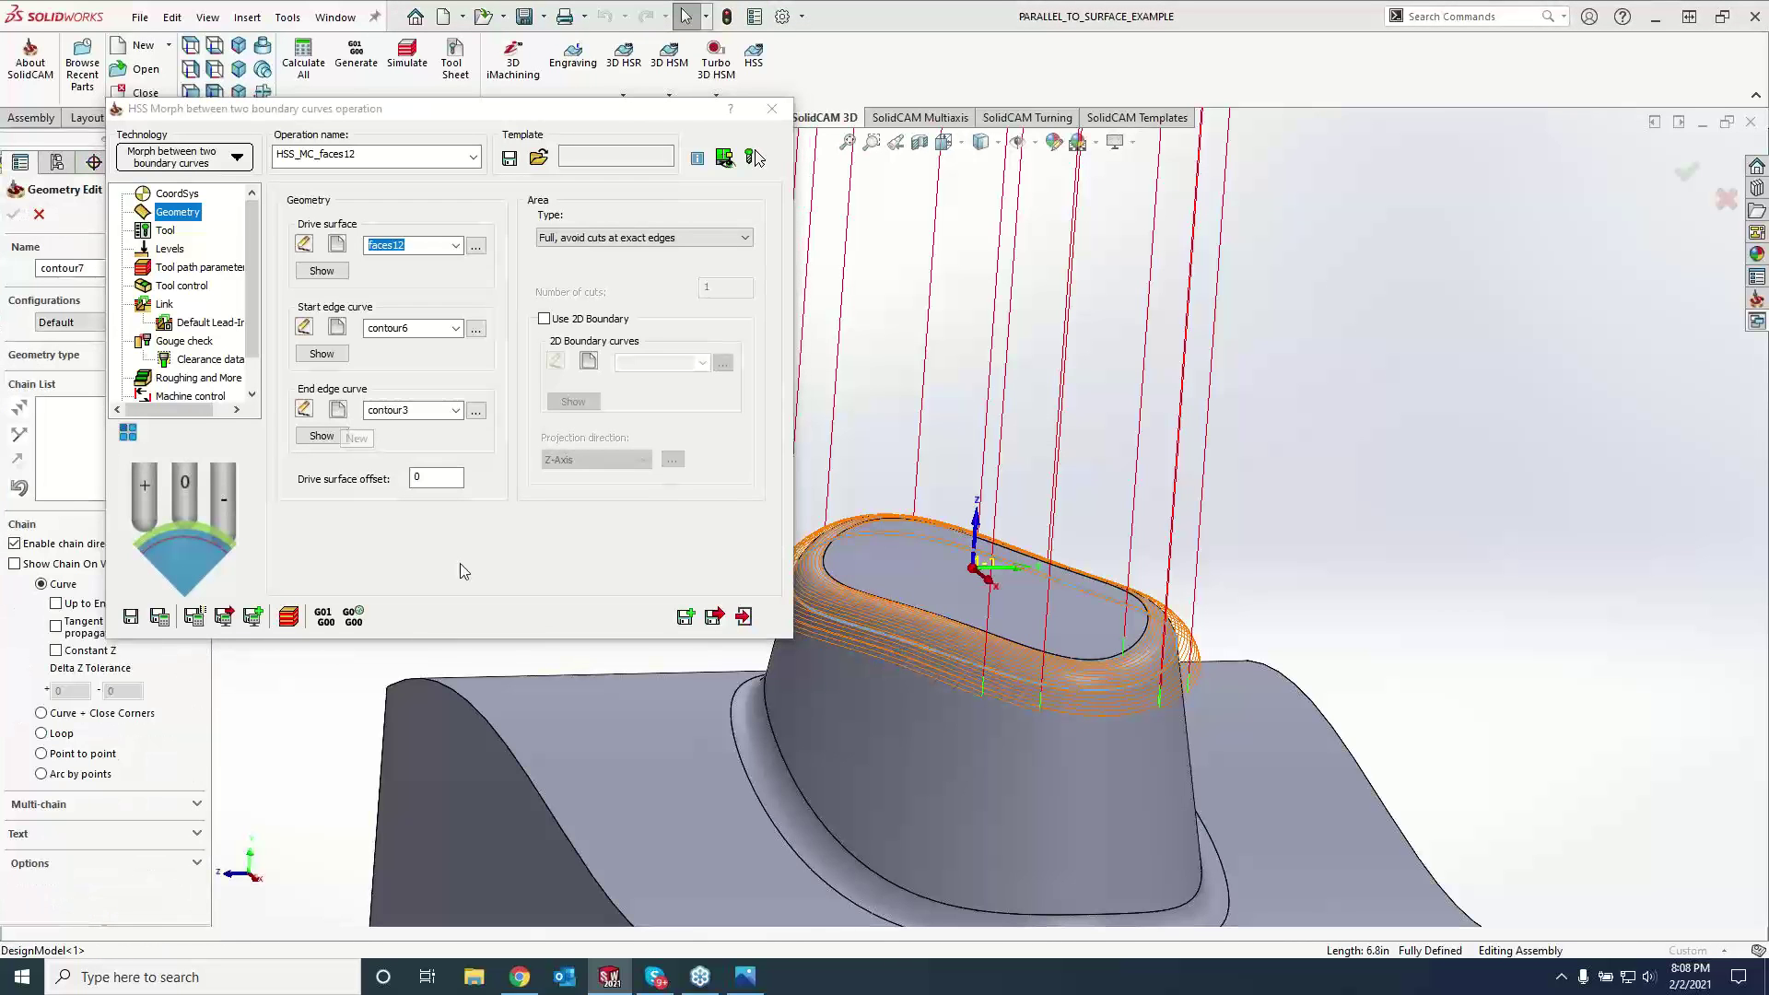
left_click(903, 648)
left_click(13, 214)
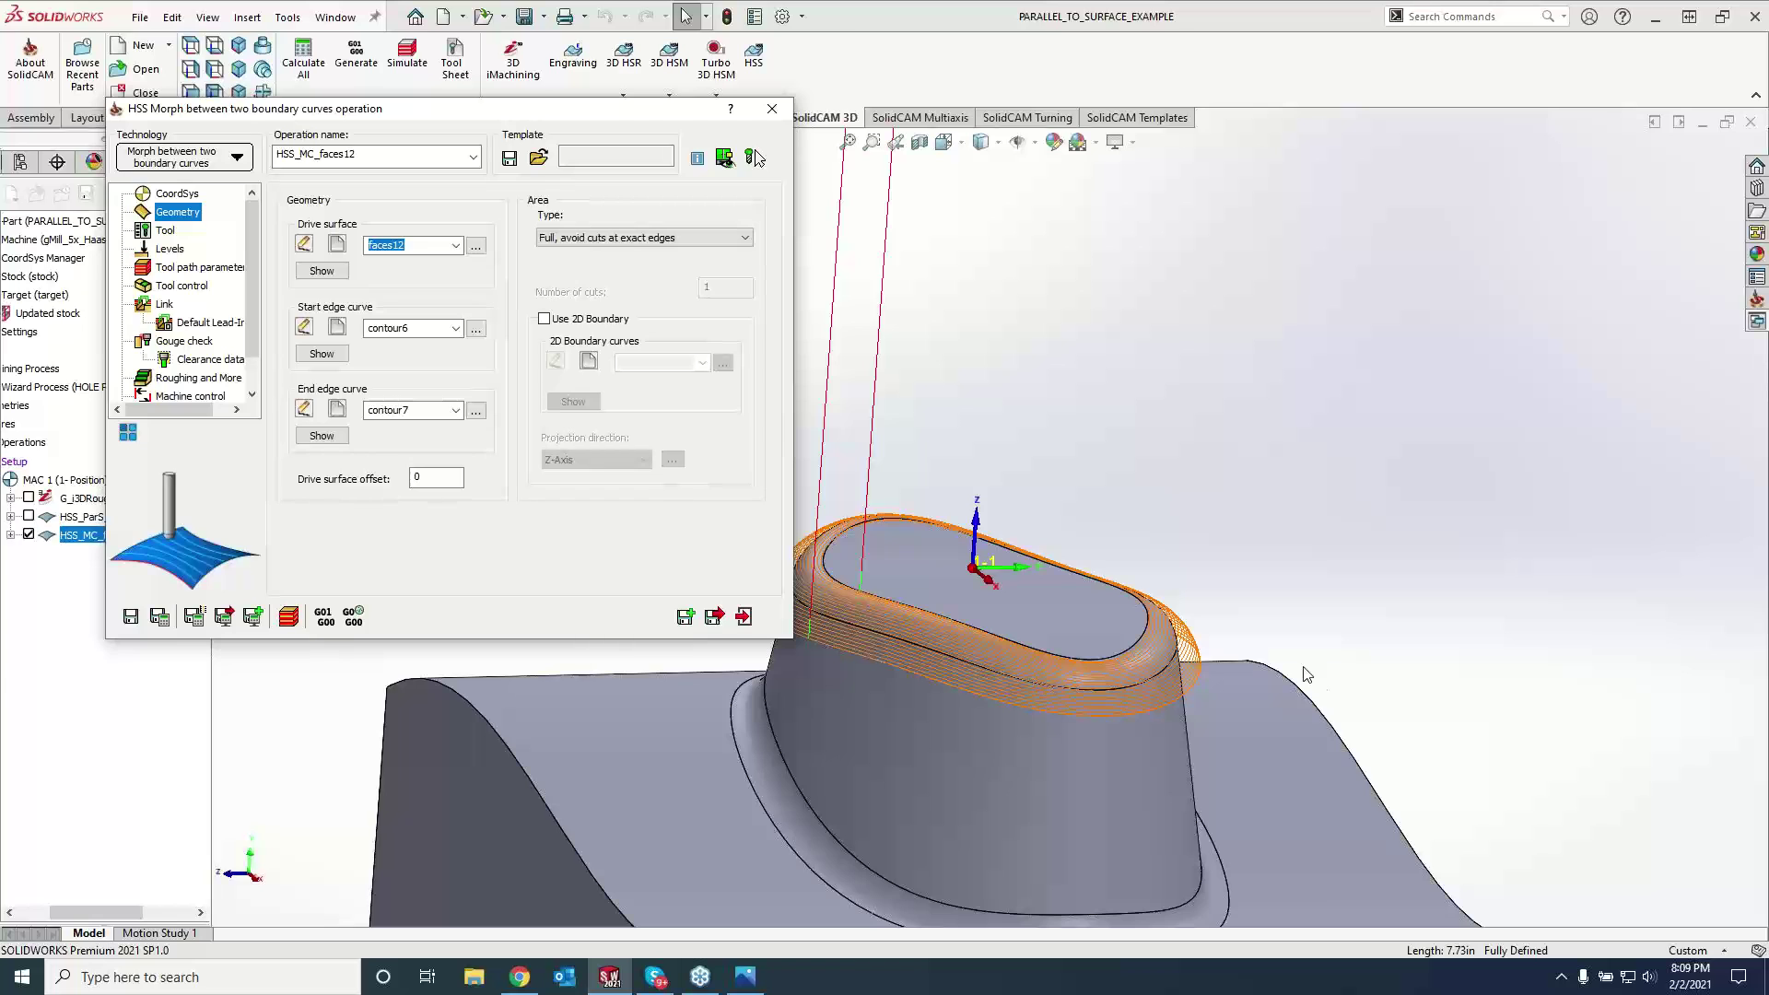
middle_click(1212, 485)
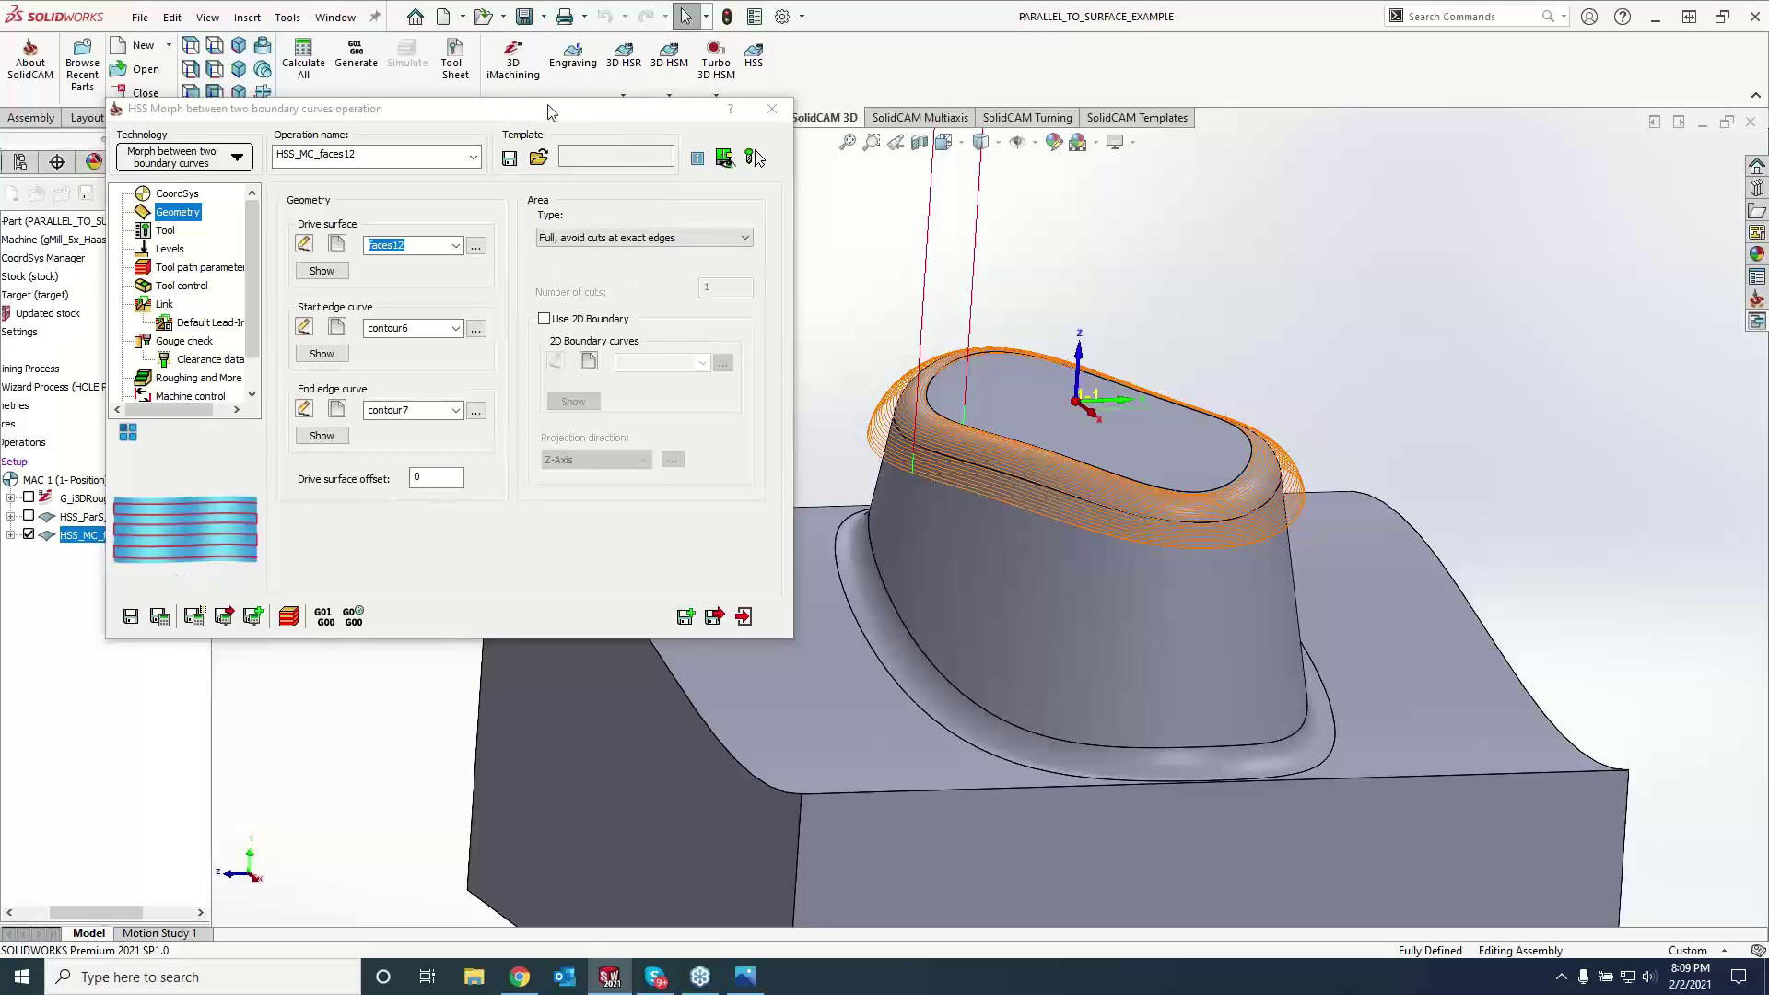
- Hide the Morph toolpath, copy the operation, and define the copy's drive surface from the boss's top fillet, side wall and base fillet
left_click(29, 534)
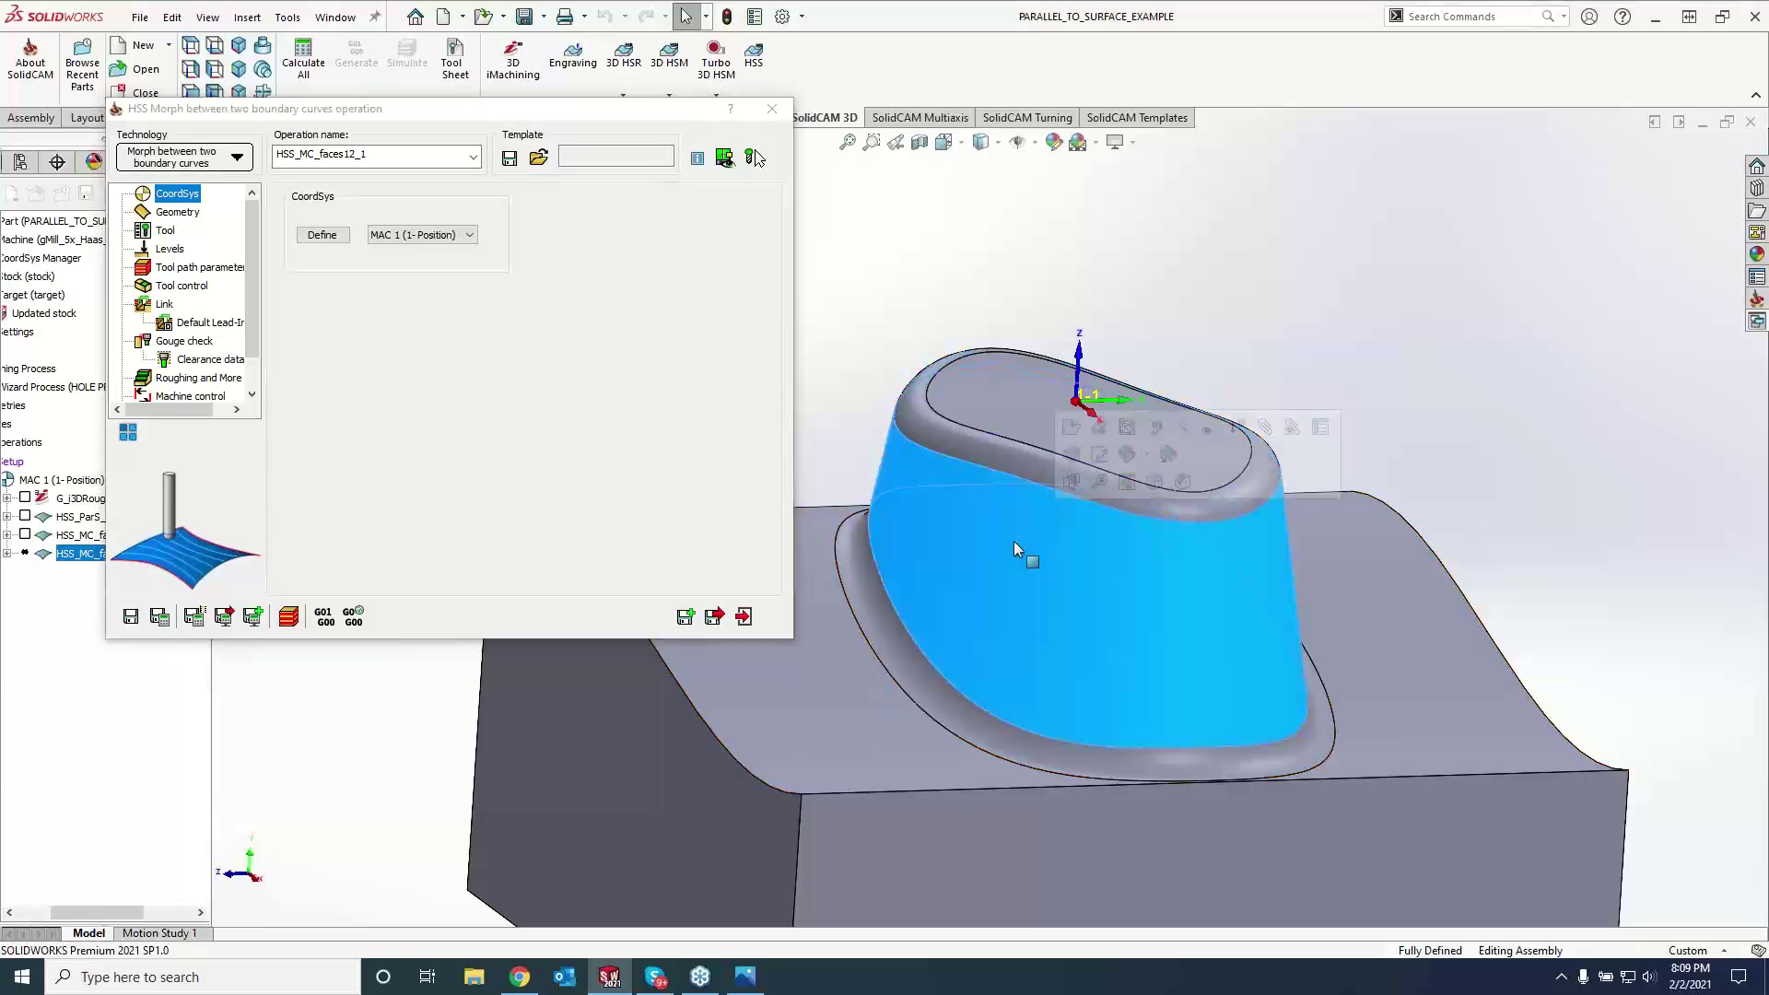
key("Down")
left_click(337, 244)
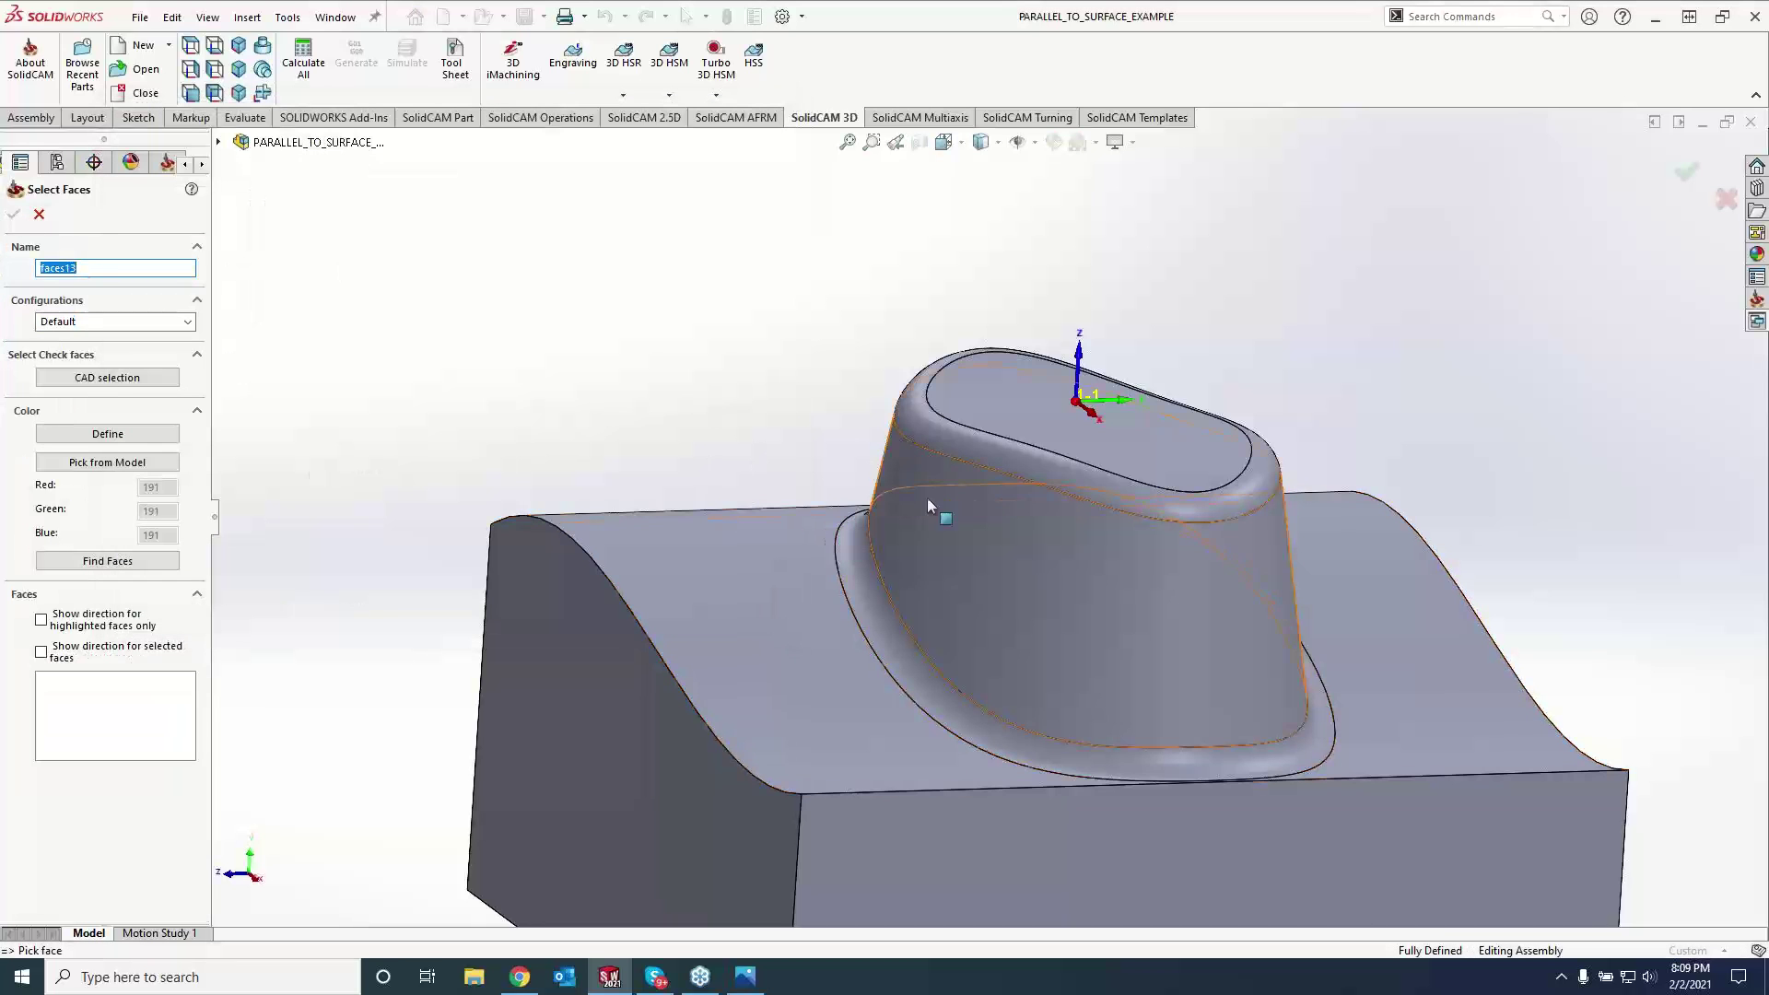
left_click(1008, 471)
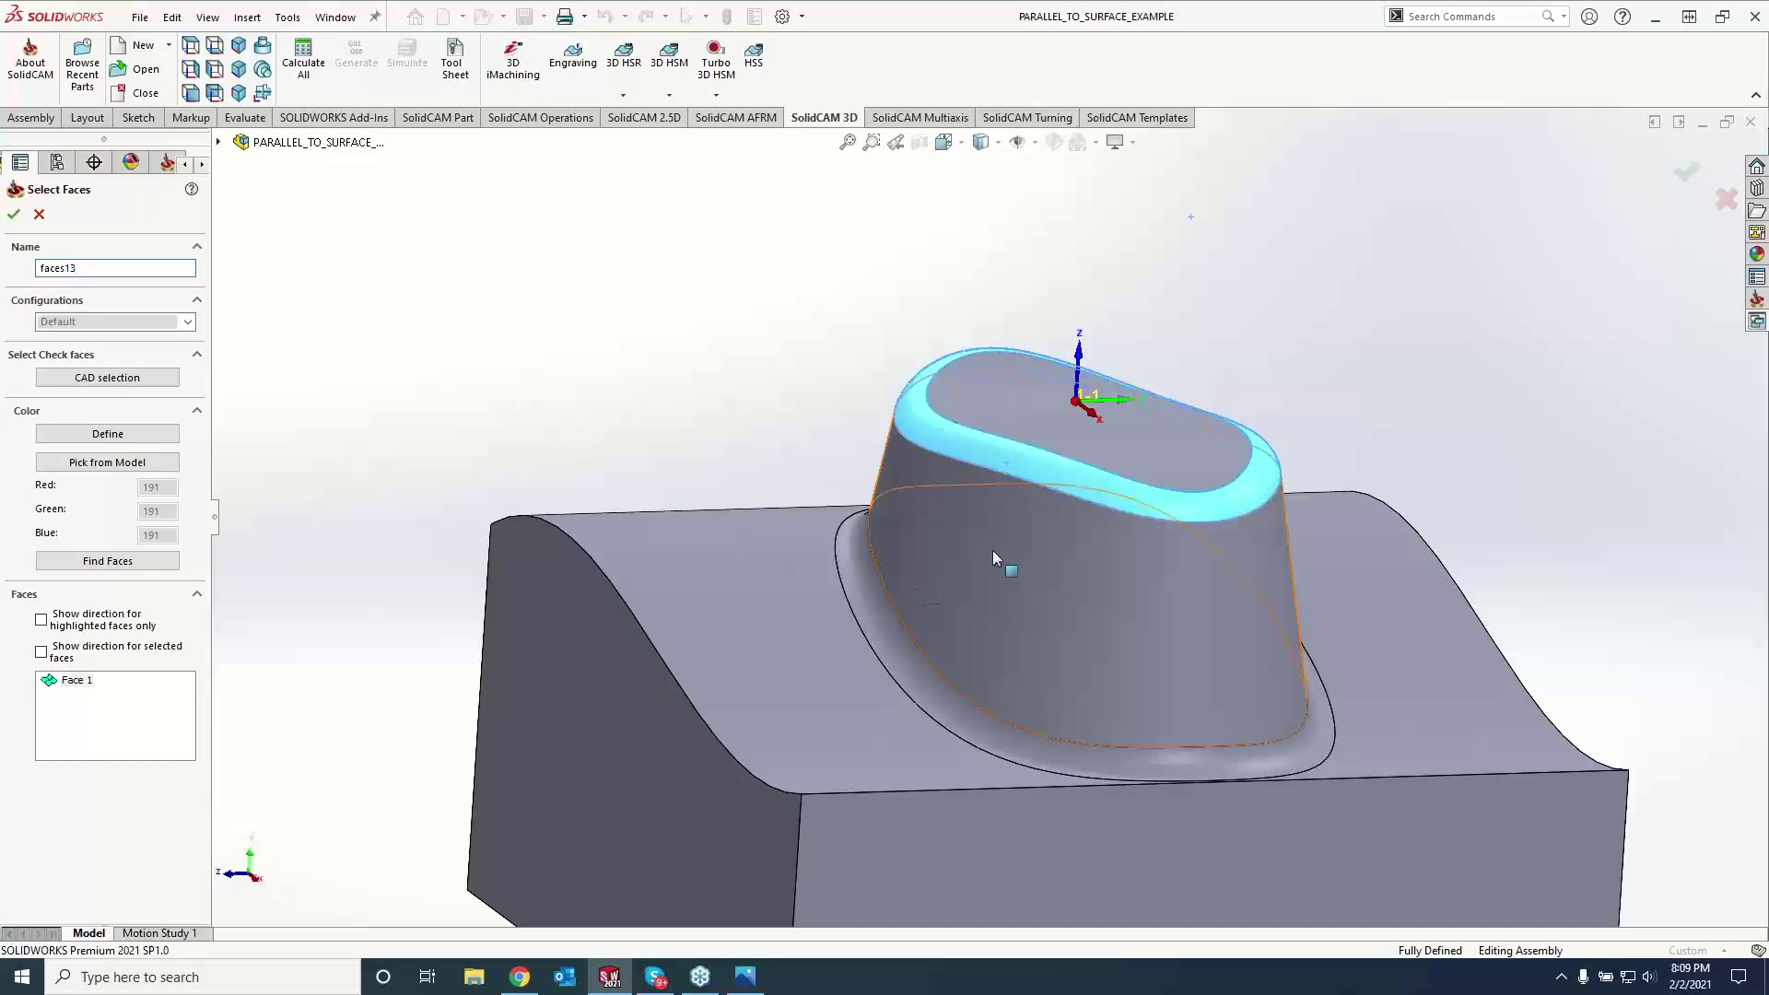
left_click(993, 550)
left_click(916, 677)
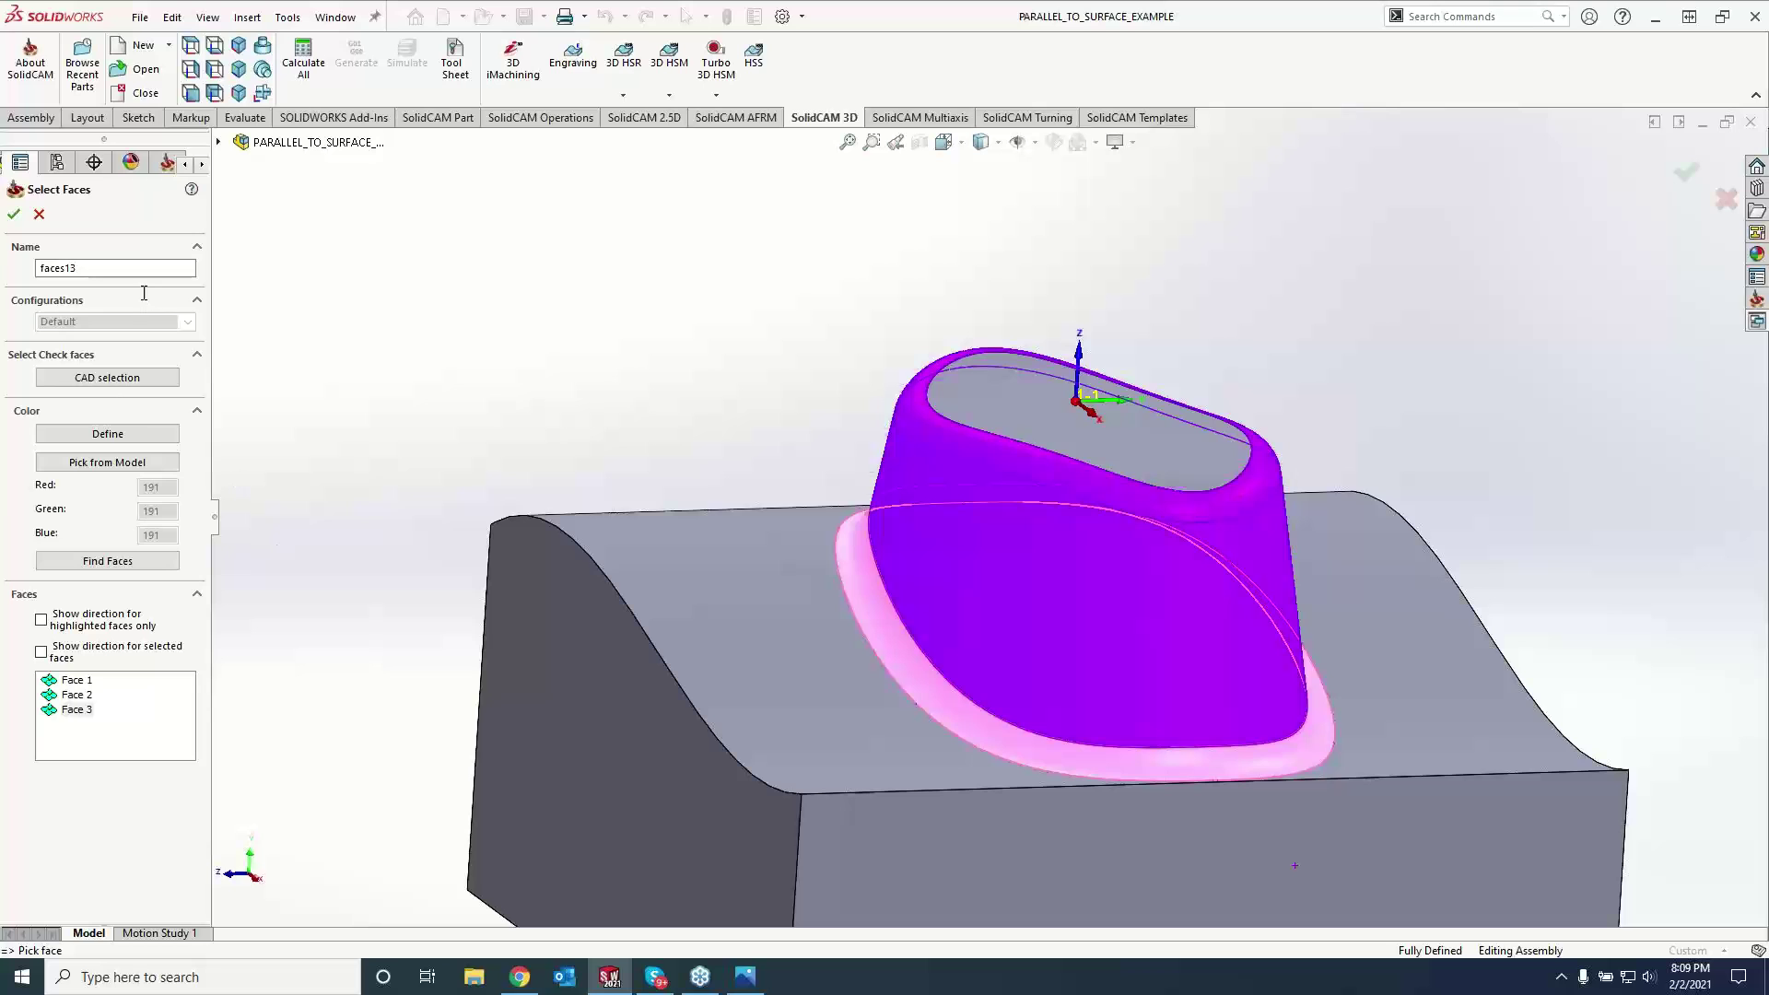
left_click(14, 214)
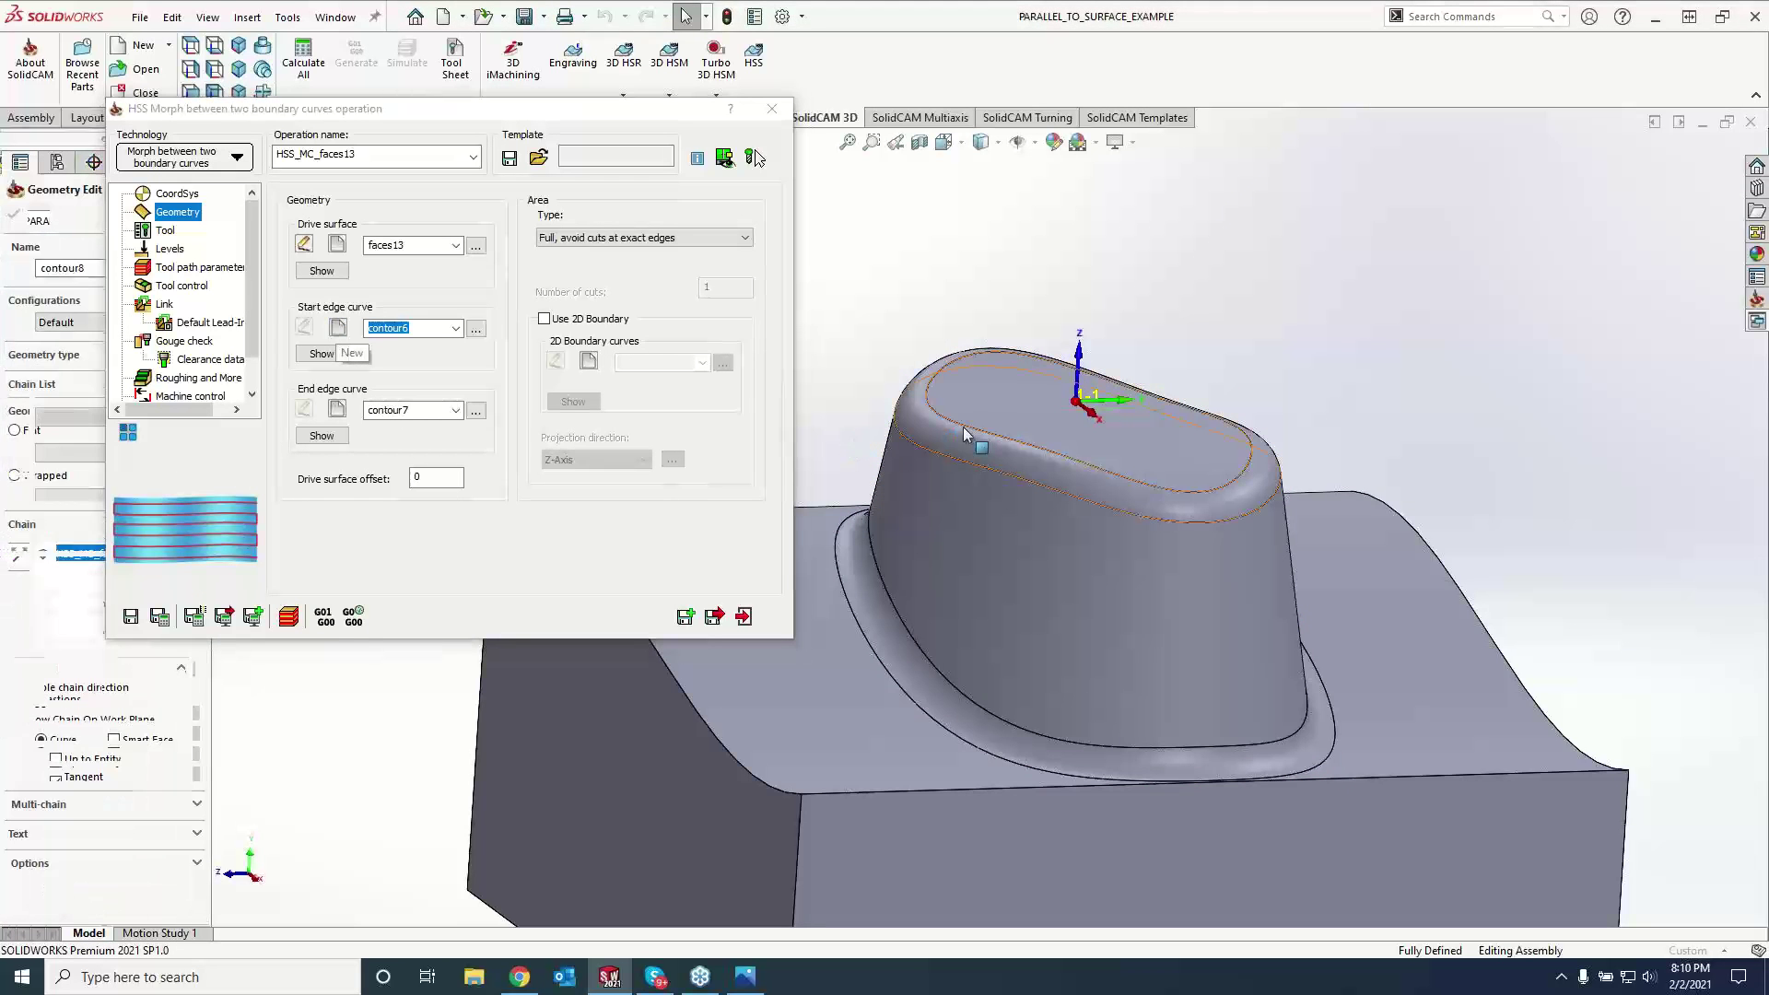
- Keep contour6 as the copied operation's start edge curve, define its end curve from the base fillet's outer edge, and calculate the toolpath
left_click(39, 214)
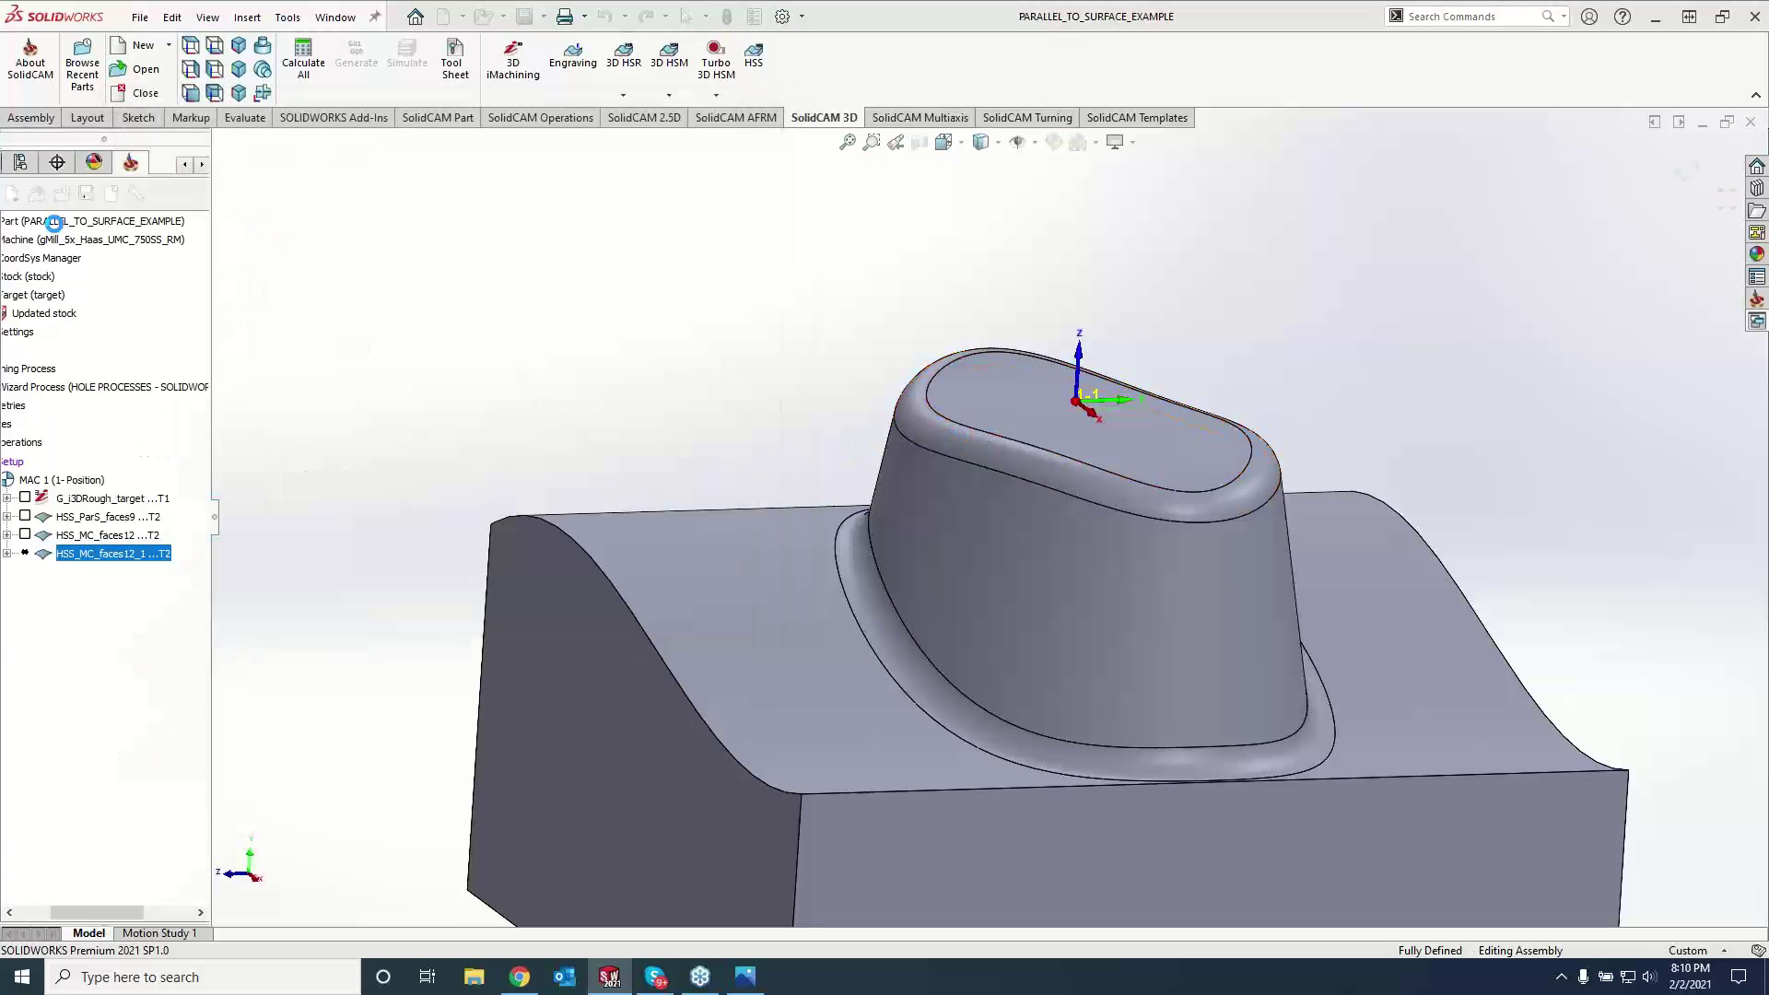
left_click(337, 409)
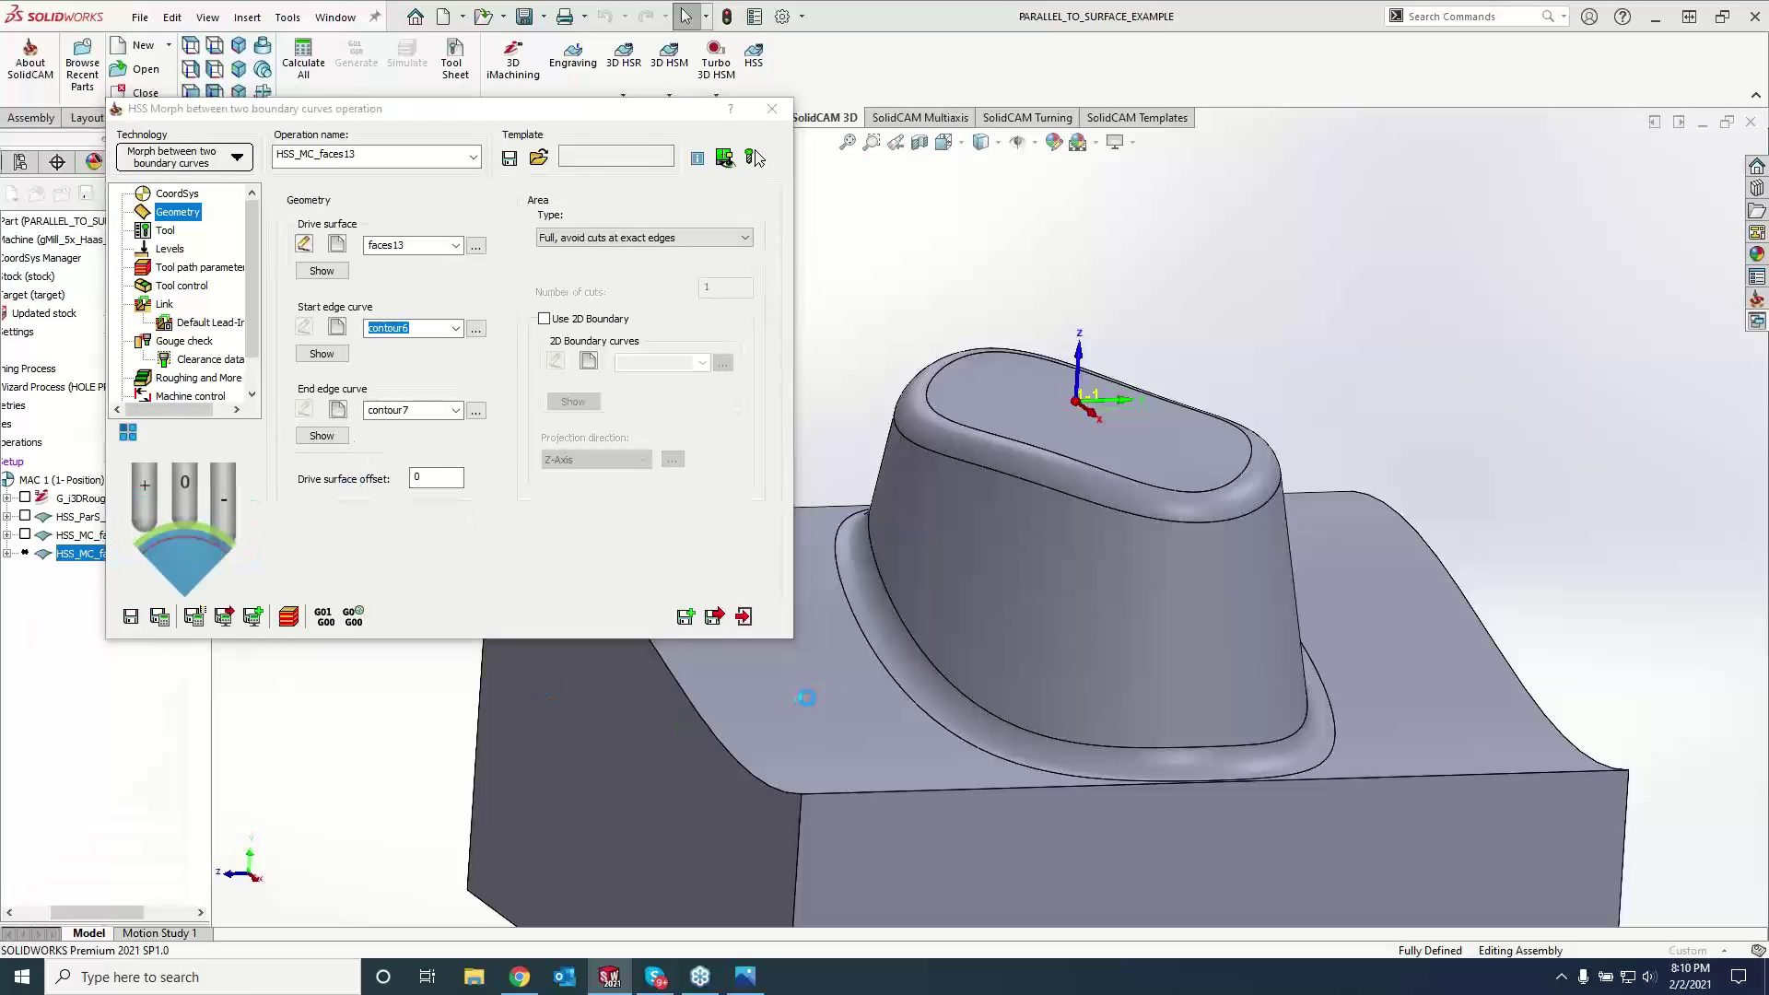
left_click(882, 675)
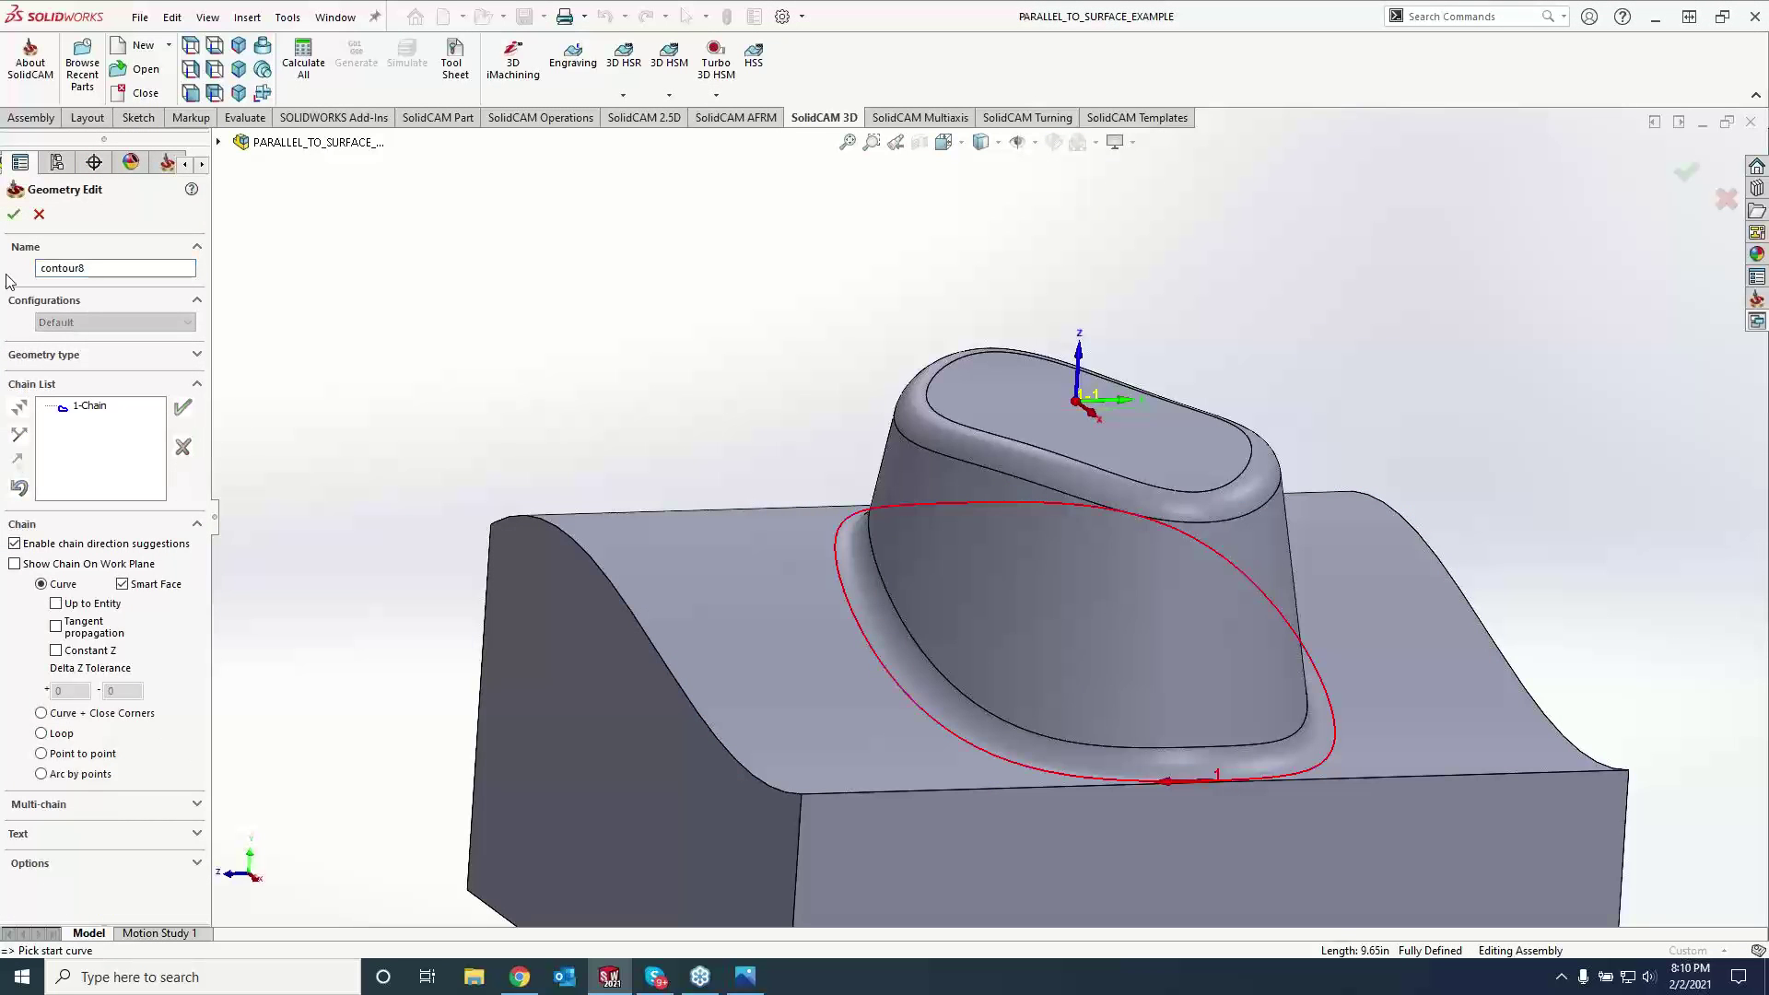
left_click(13, 214)
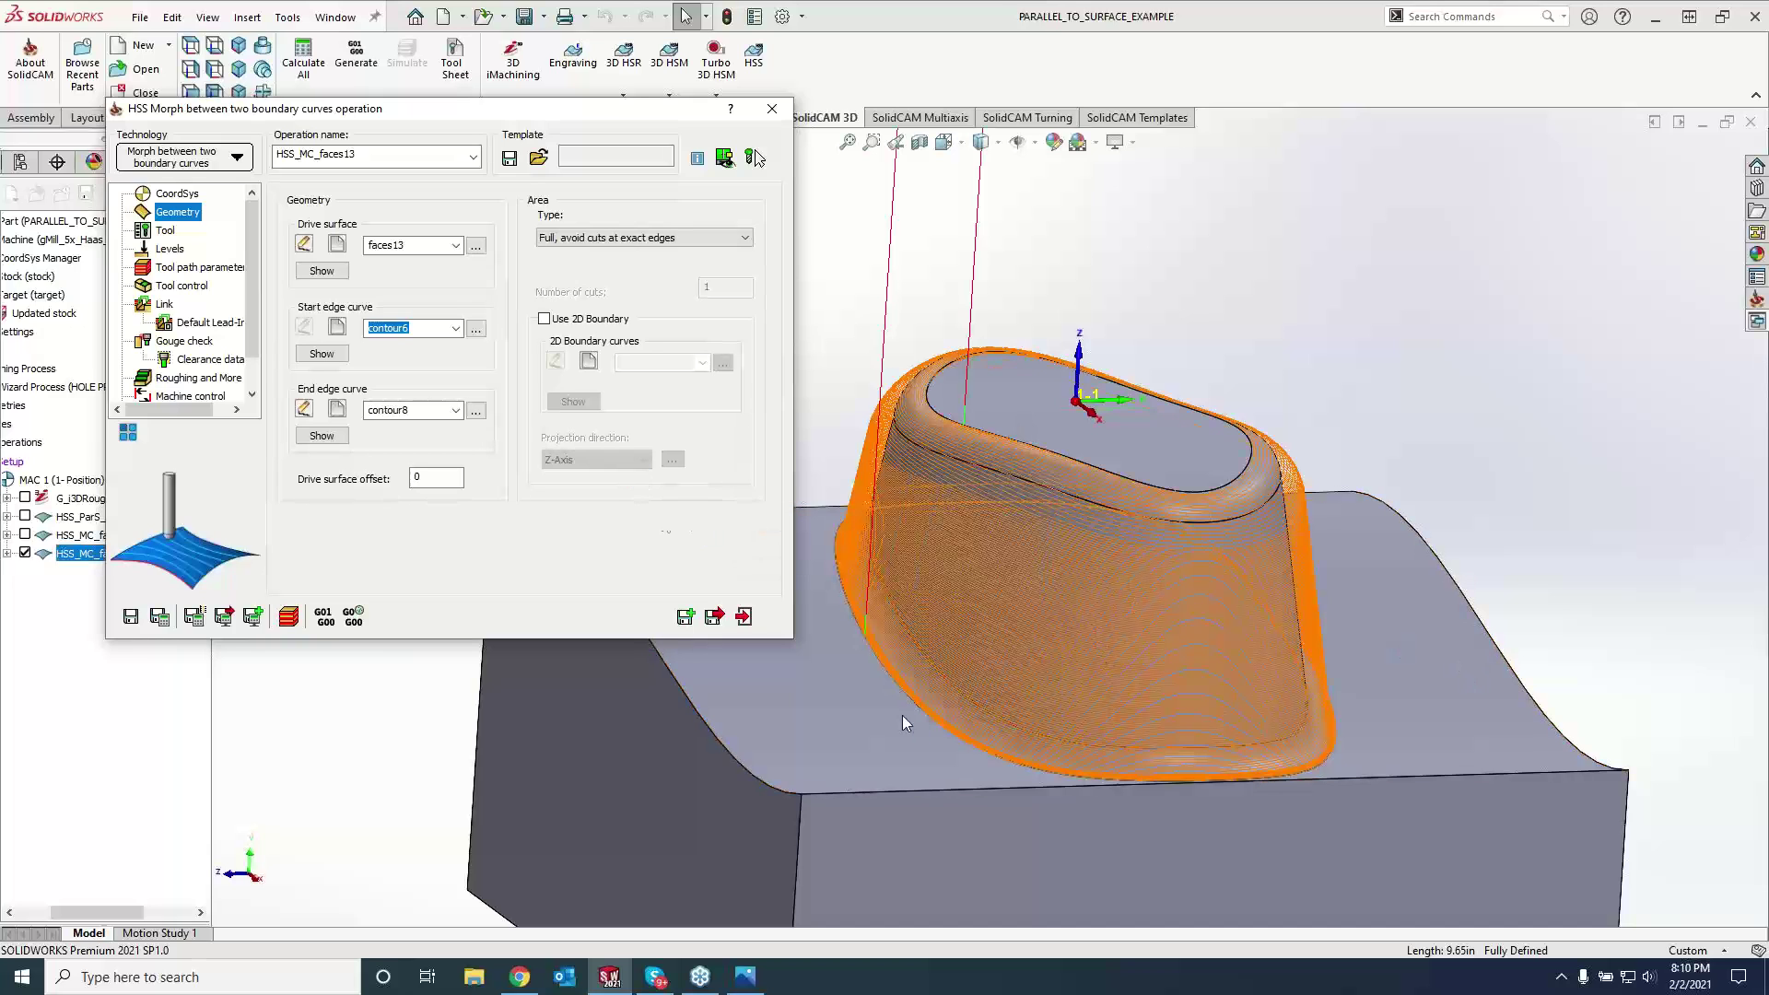
- Set the copied Morph operation's maximum step over to 0.05, save and recalculate it, and close the operation
left_click(197, 267)
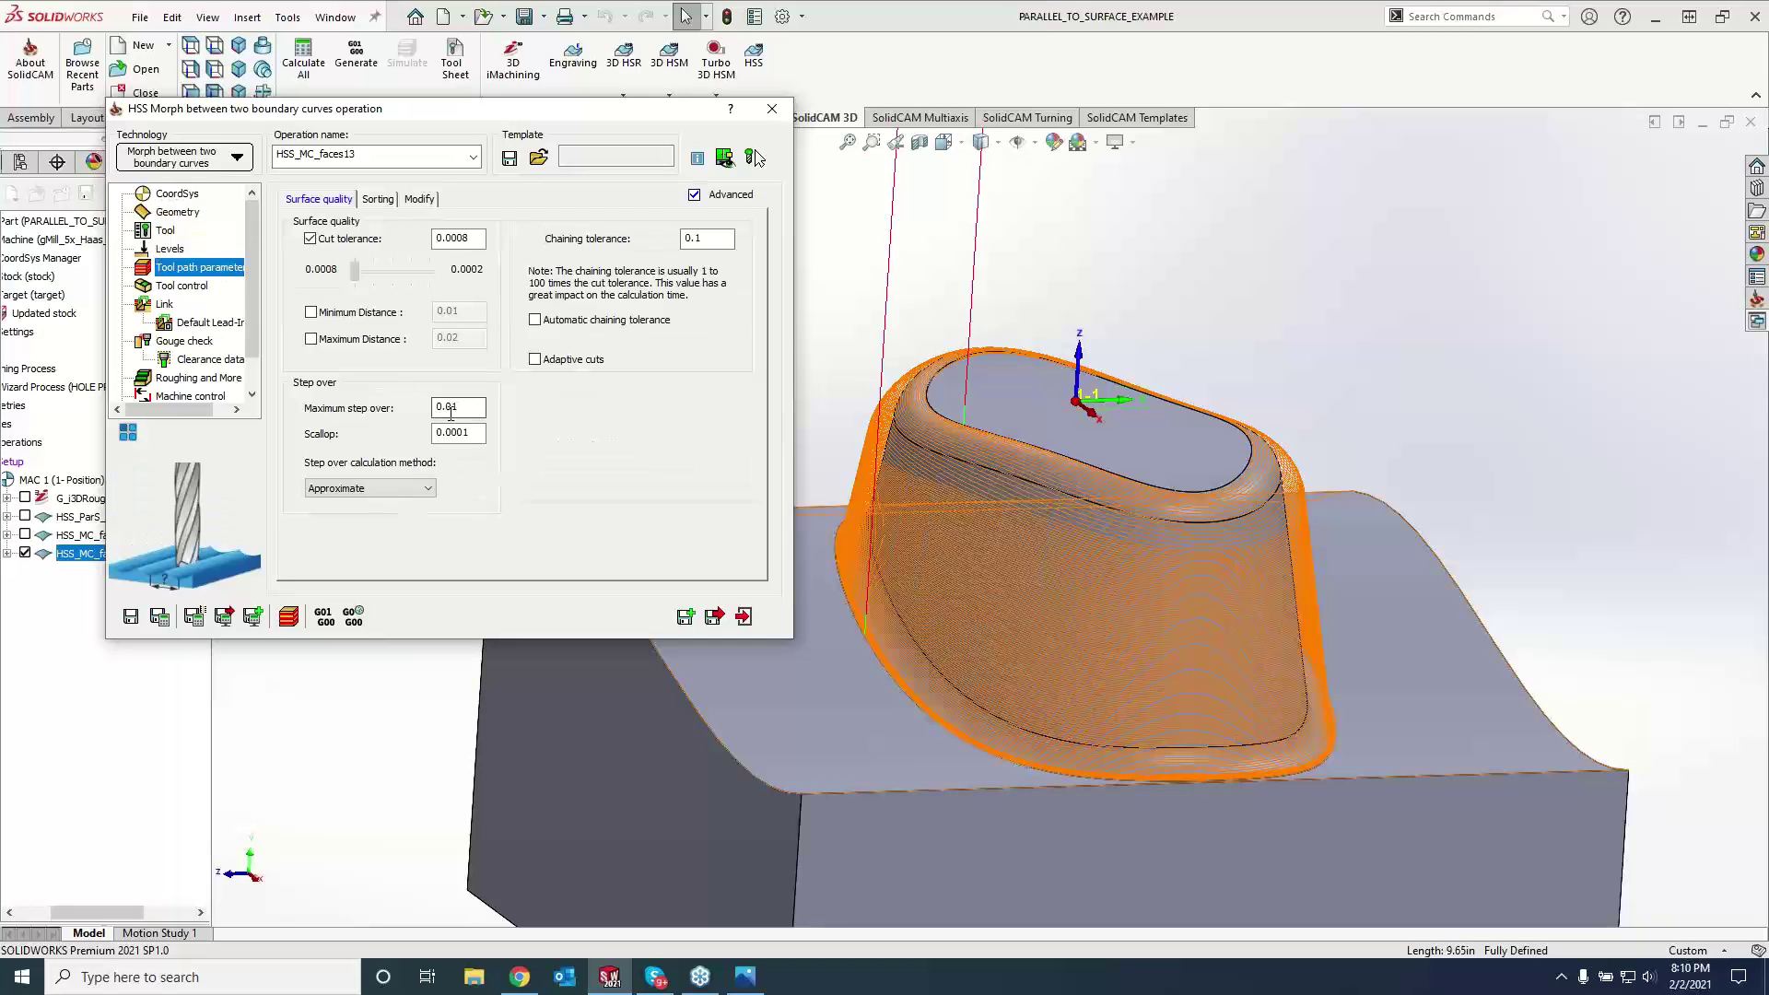
double_click(452, 408)
type("0.05")
left_click(160, 617)
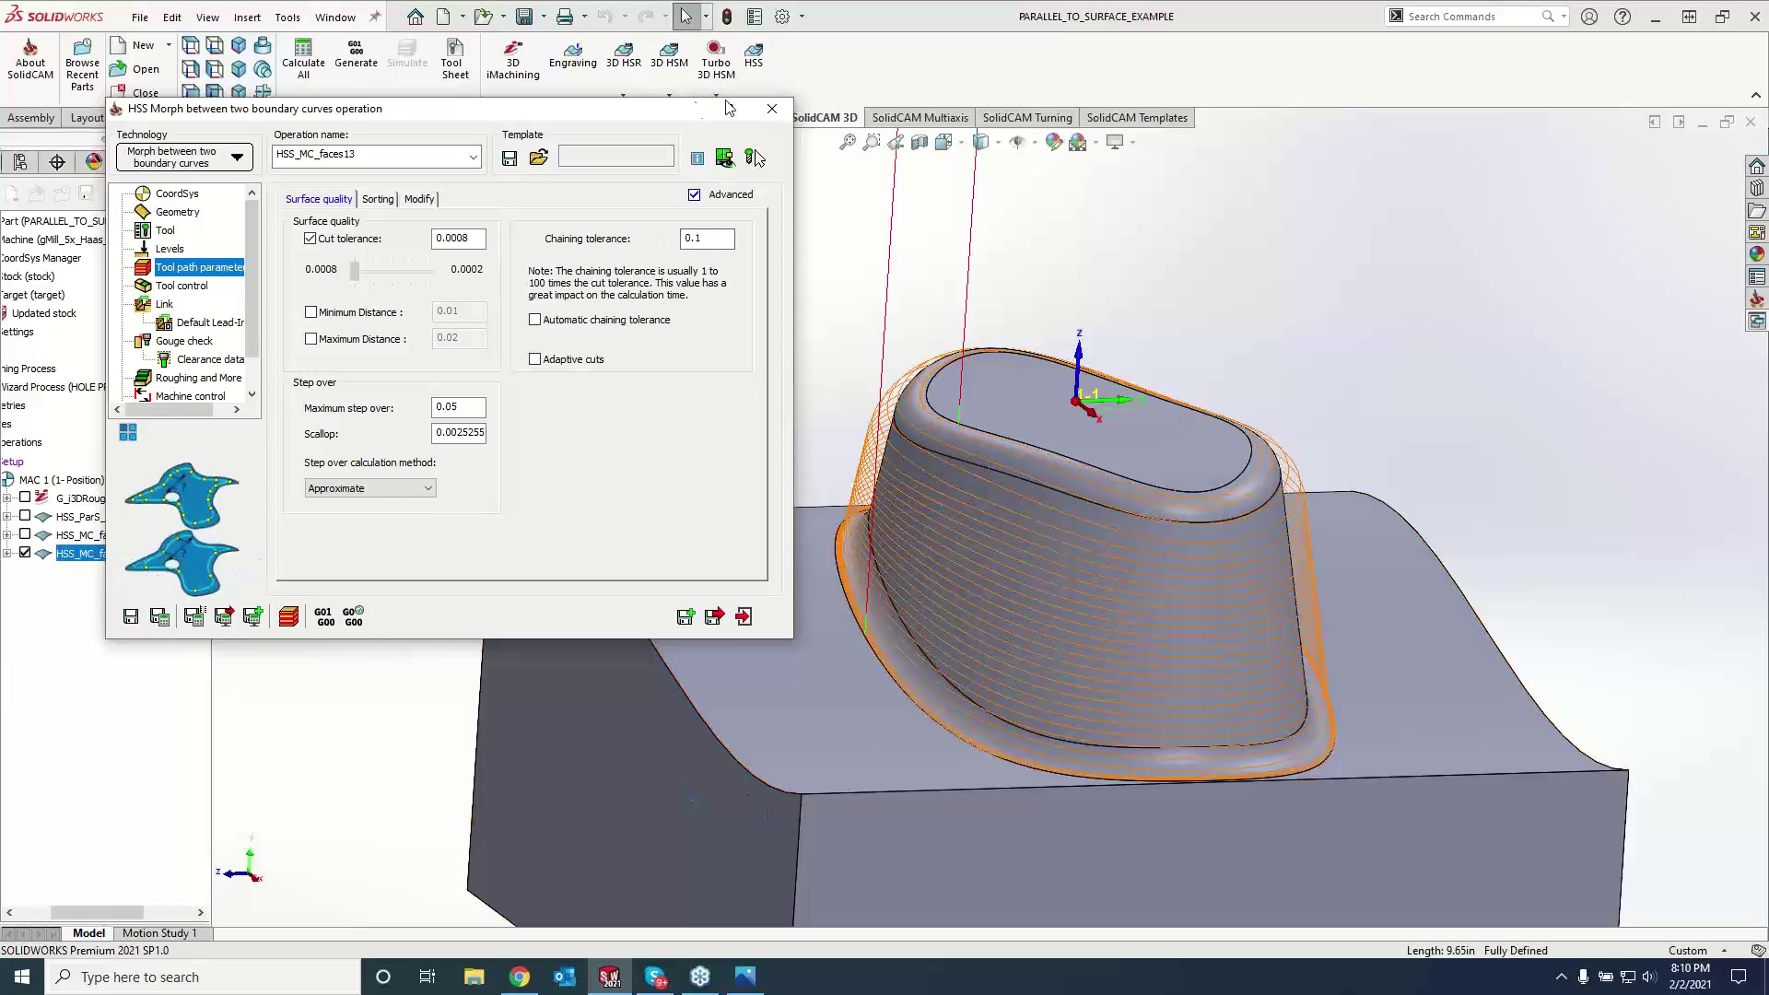
left_click(773, 108)
- Compare the HSS_MC_faces13 and HSS_ParS_faces9 toolpaths on the boss's wall and fillets, displaying one at a time from several angles
middle_click_drag(590, 553, 433, 417)
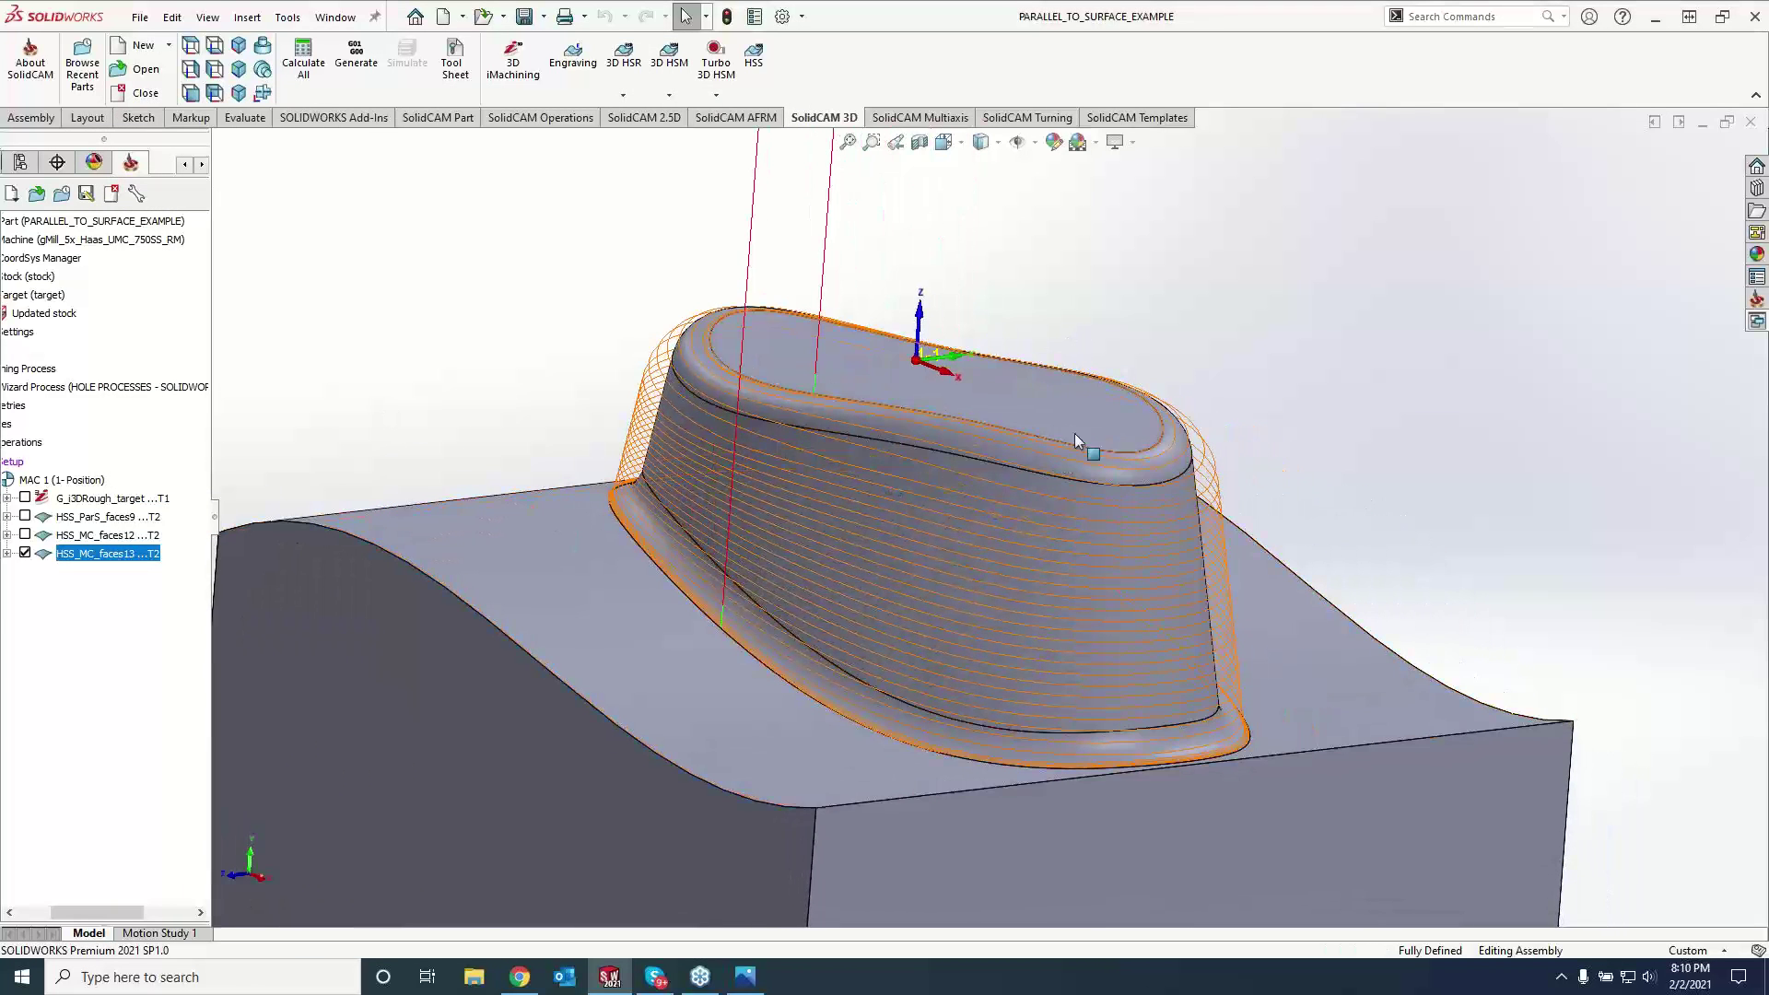
mouse_move(842, 412)
middle_mouse_down()
mouse_move(806, 389)
mouse_move(829, 396)
middle_mouse_up()
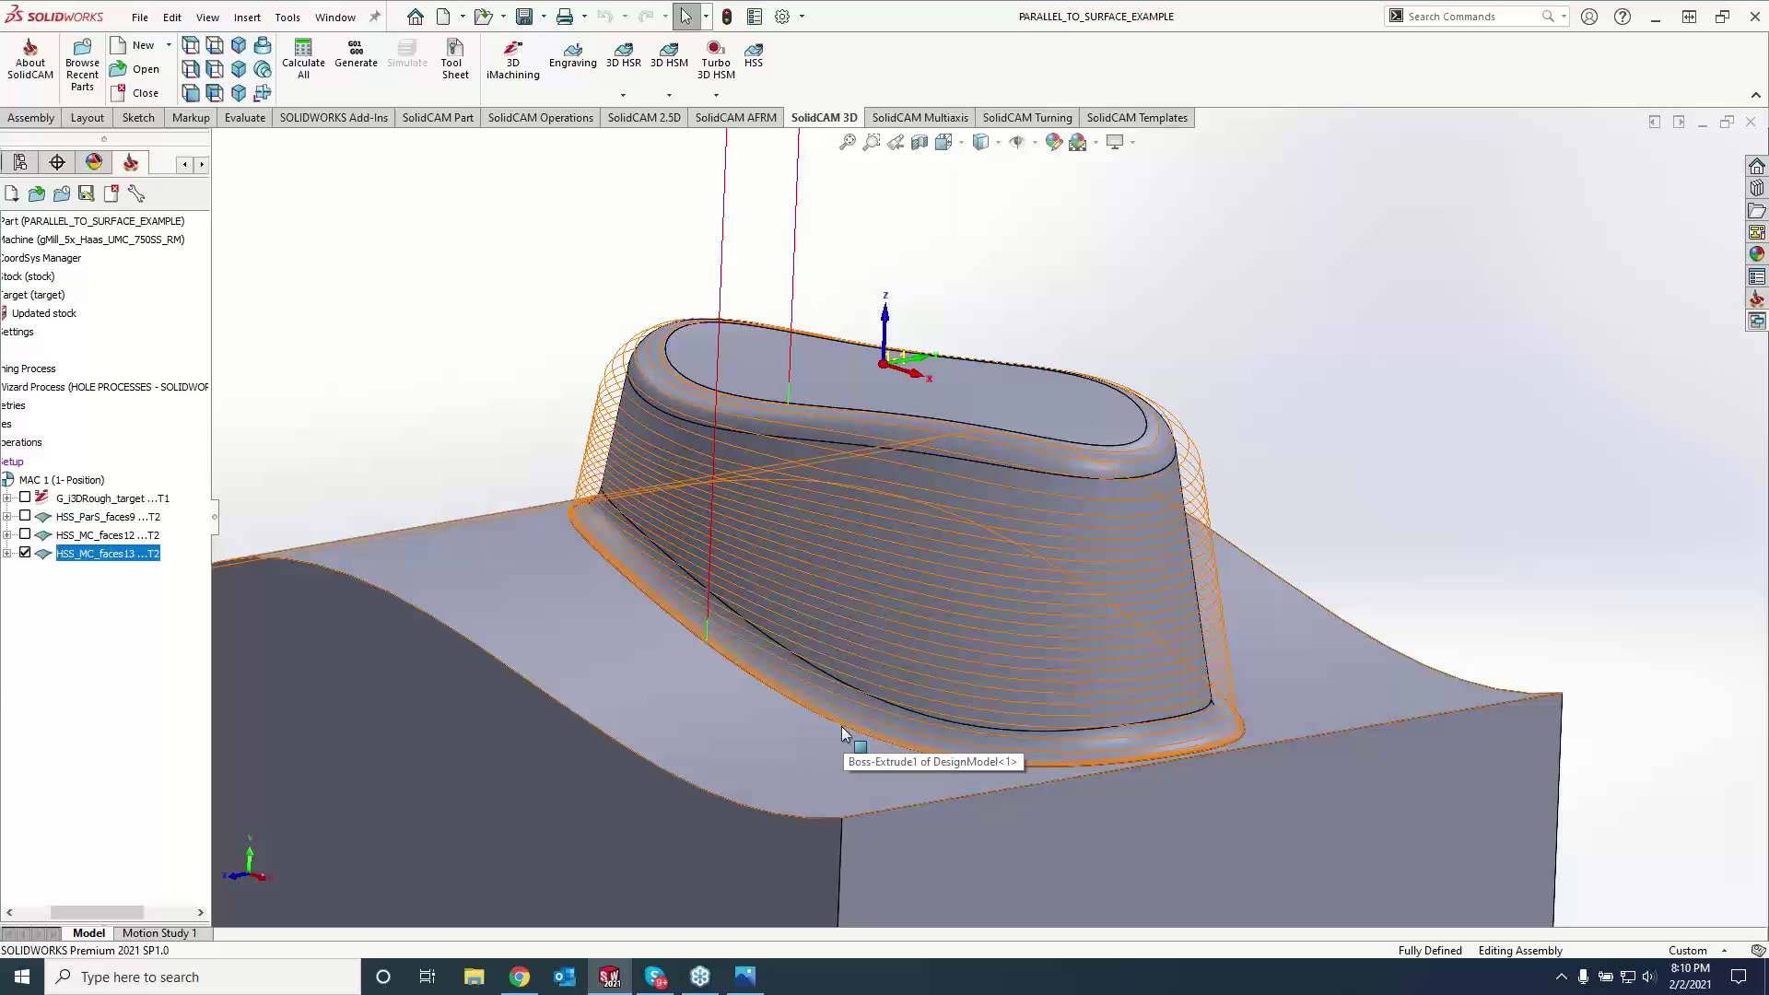
left_click(24, 556)
left_click(25, 517)
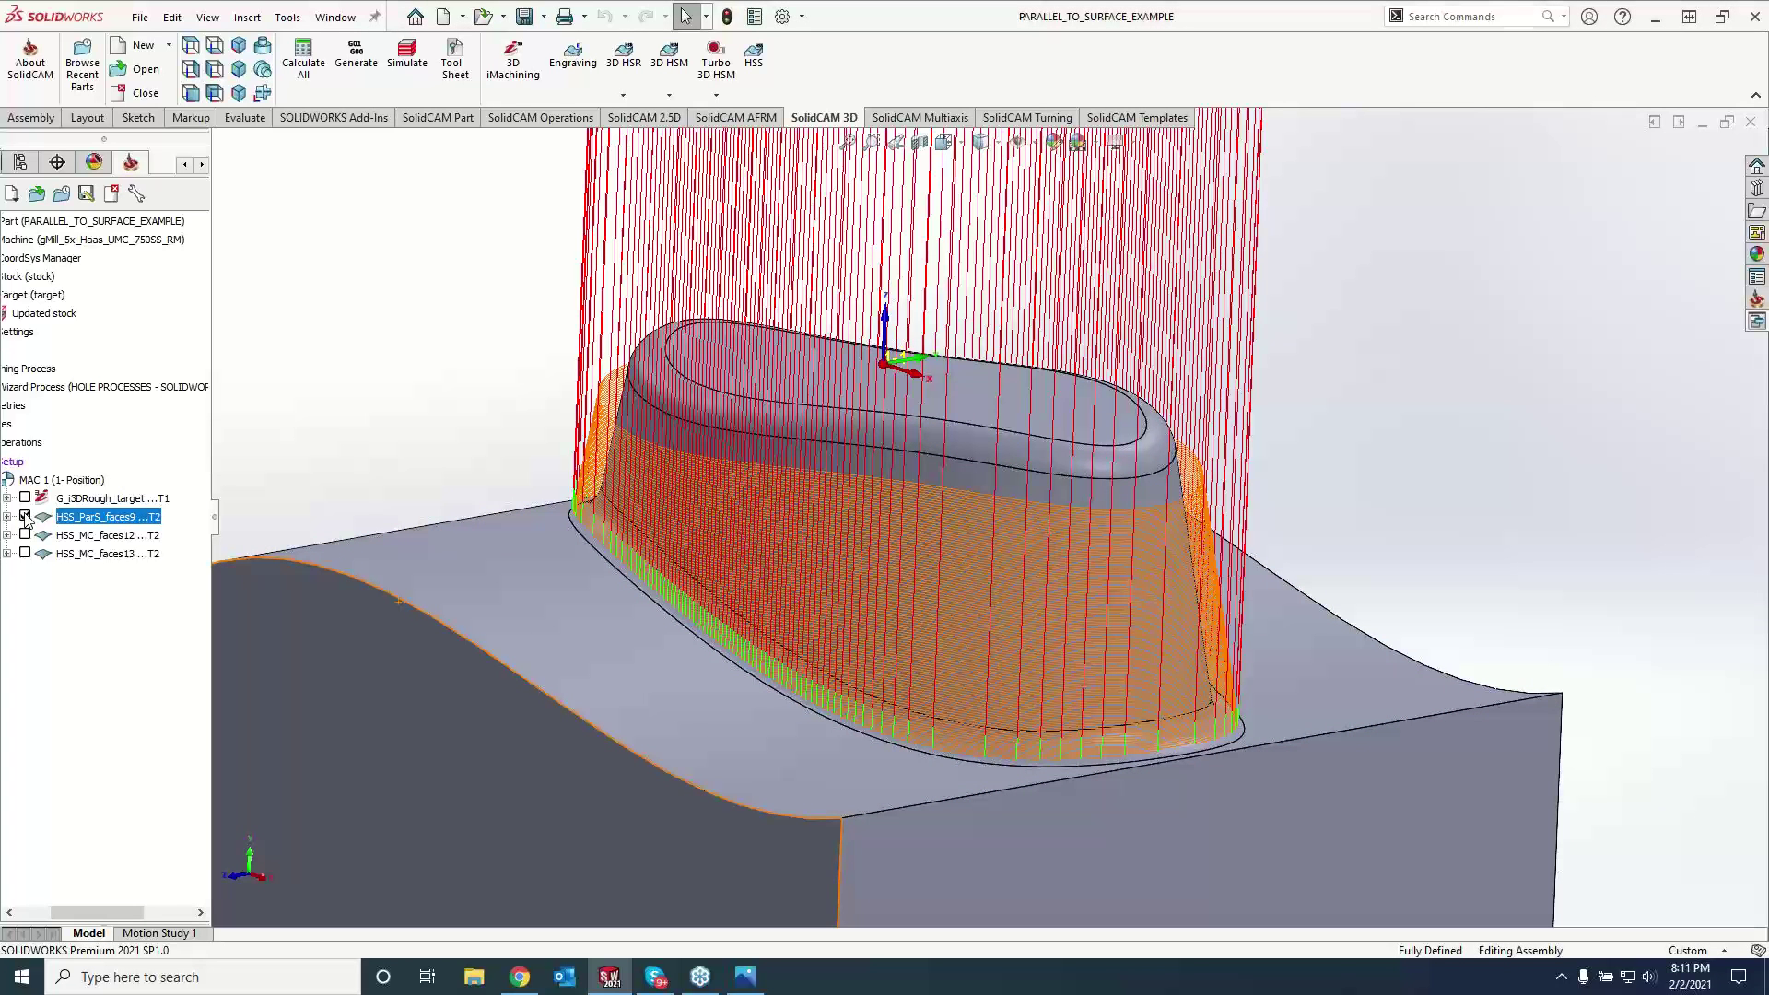
middle_click_drag(1441, 612, 1426, 442)
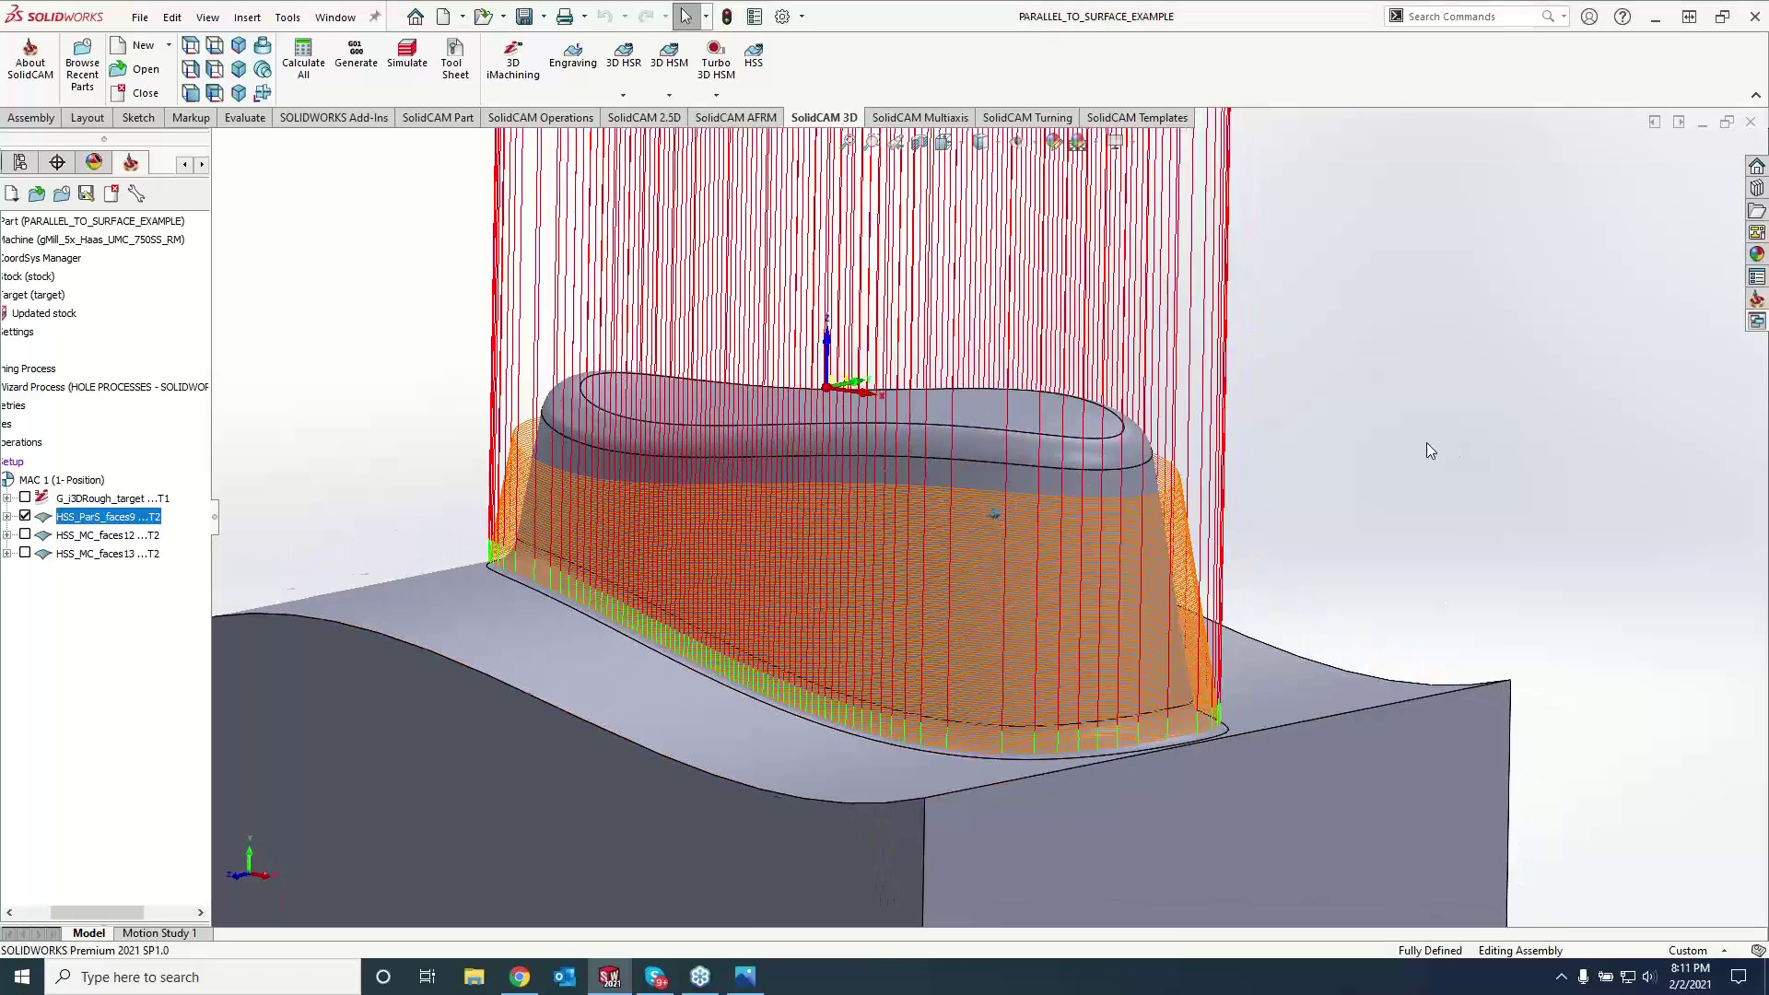
scroll(1426, 442, "down", 5)
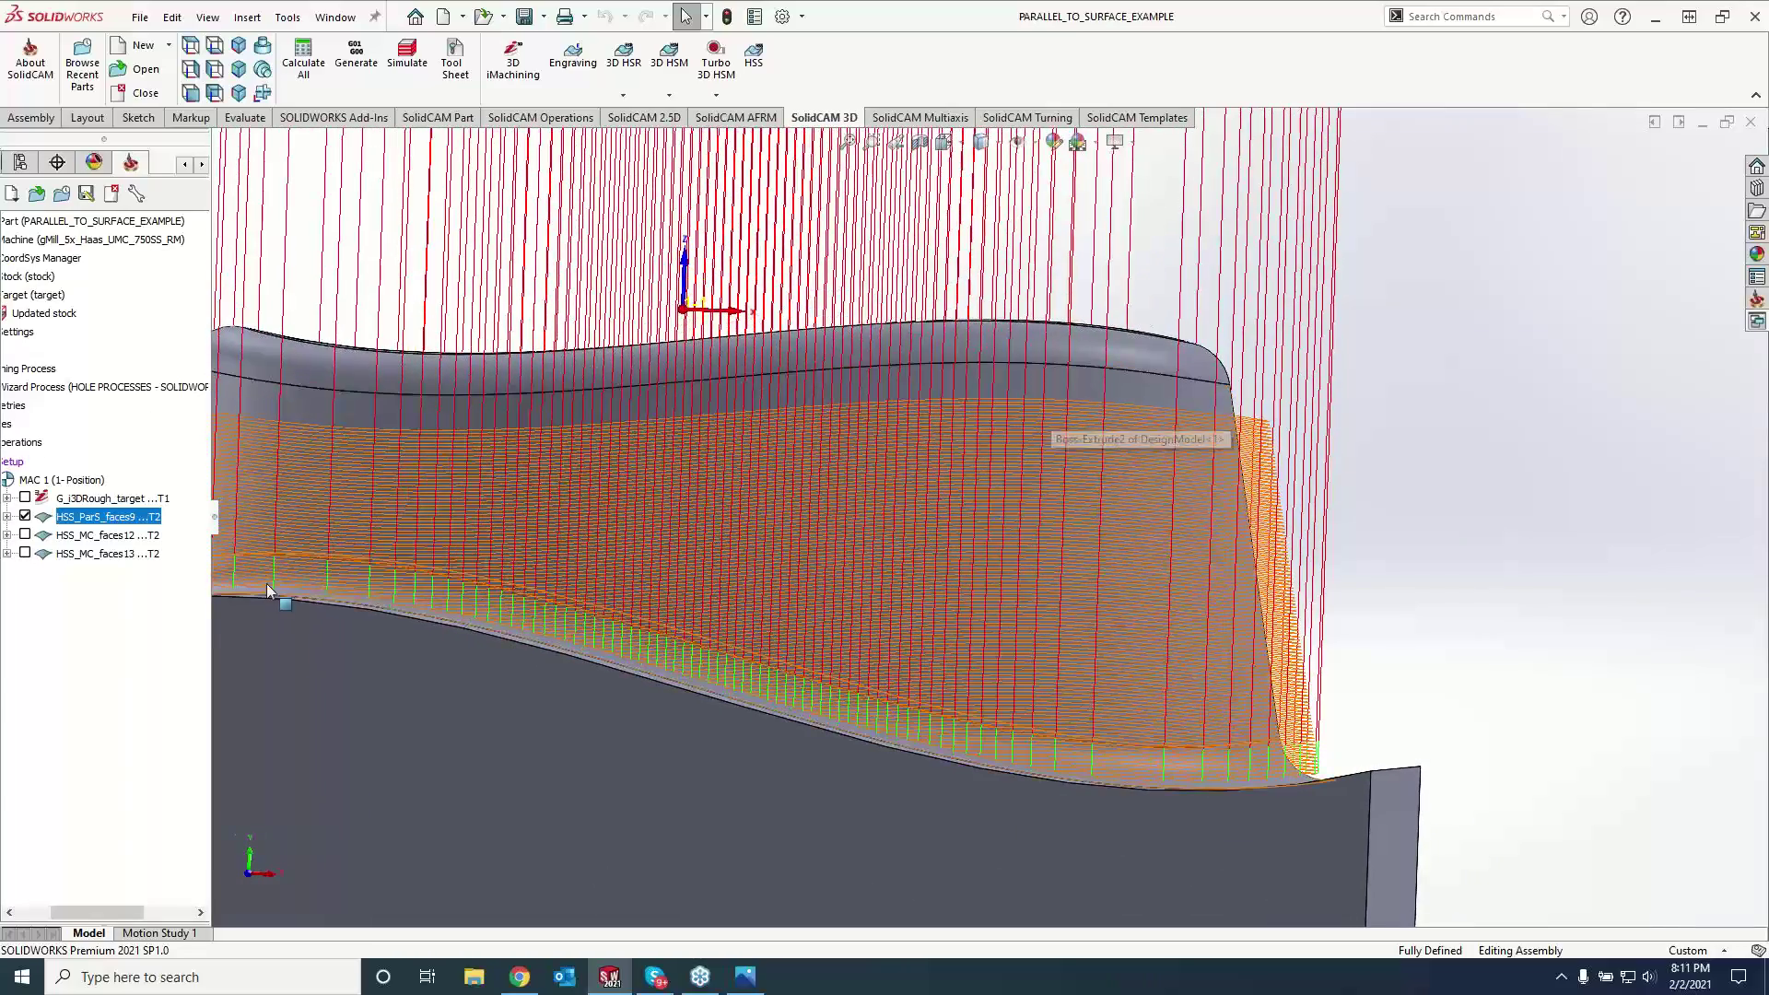
left_click(25, 517)
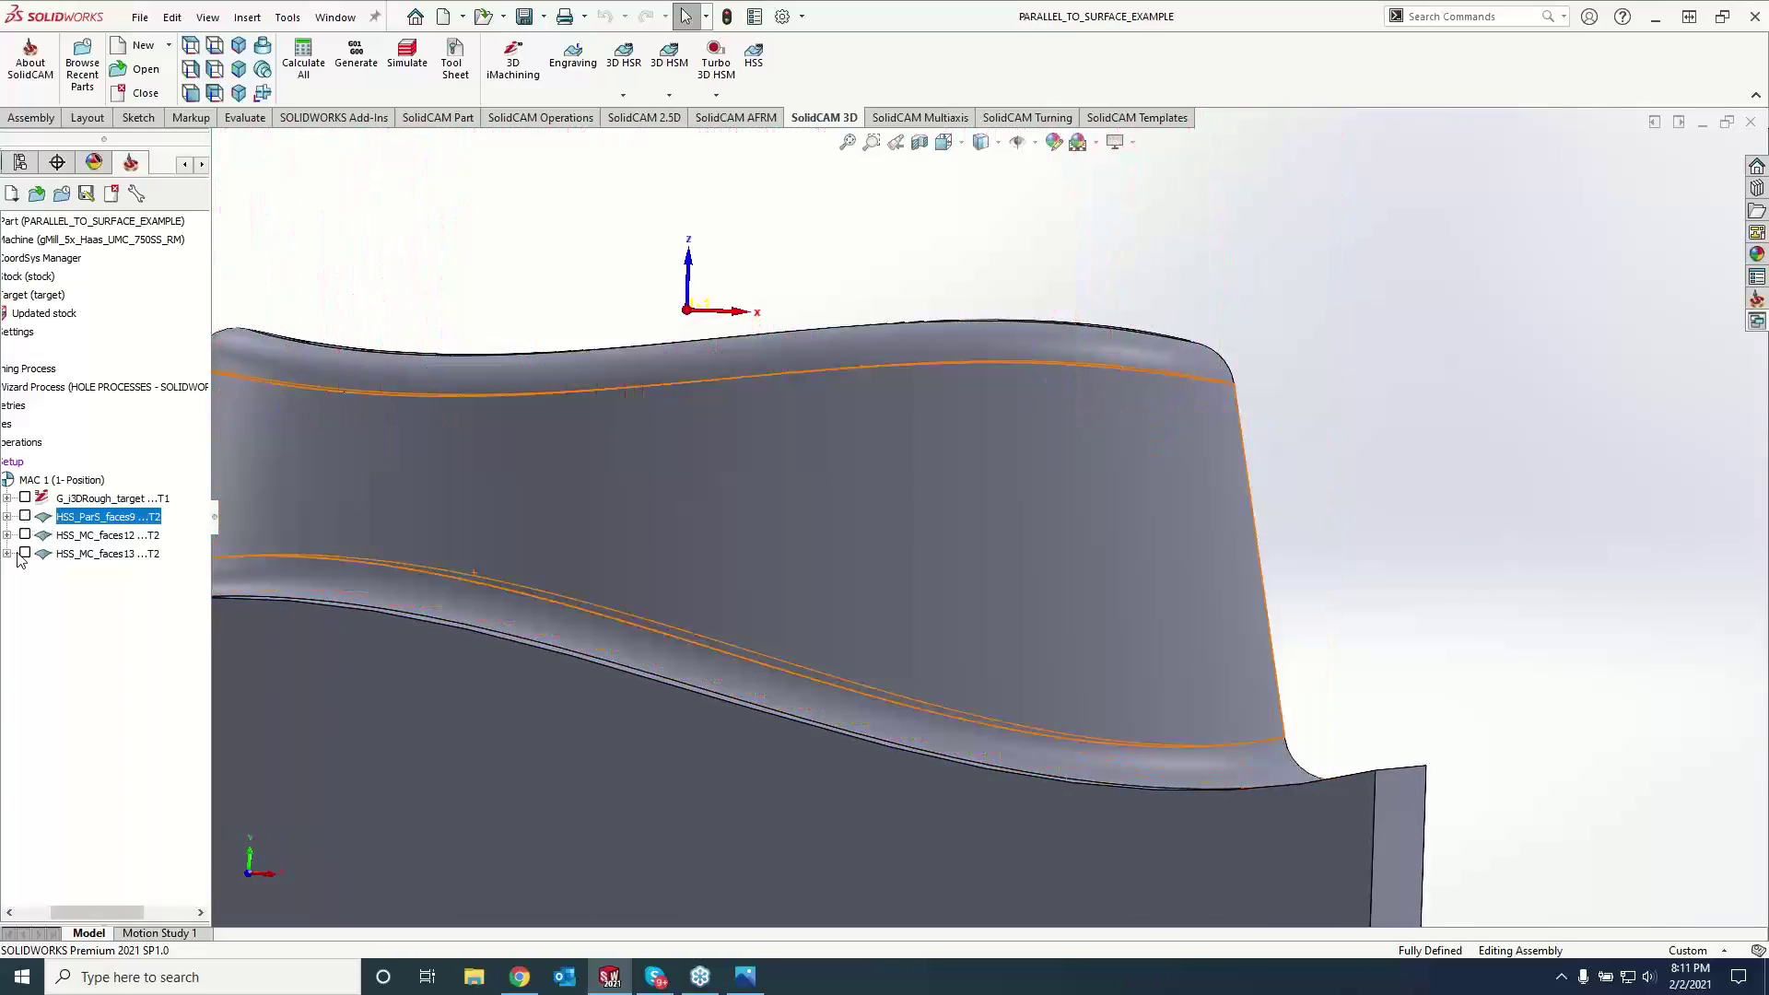
left_click(24, 554)
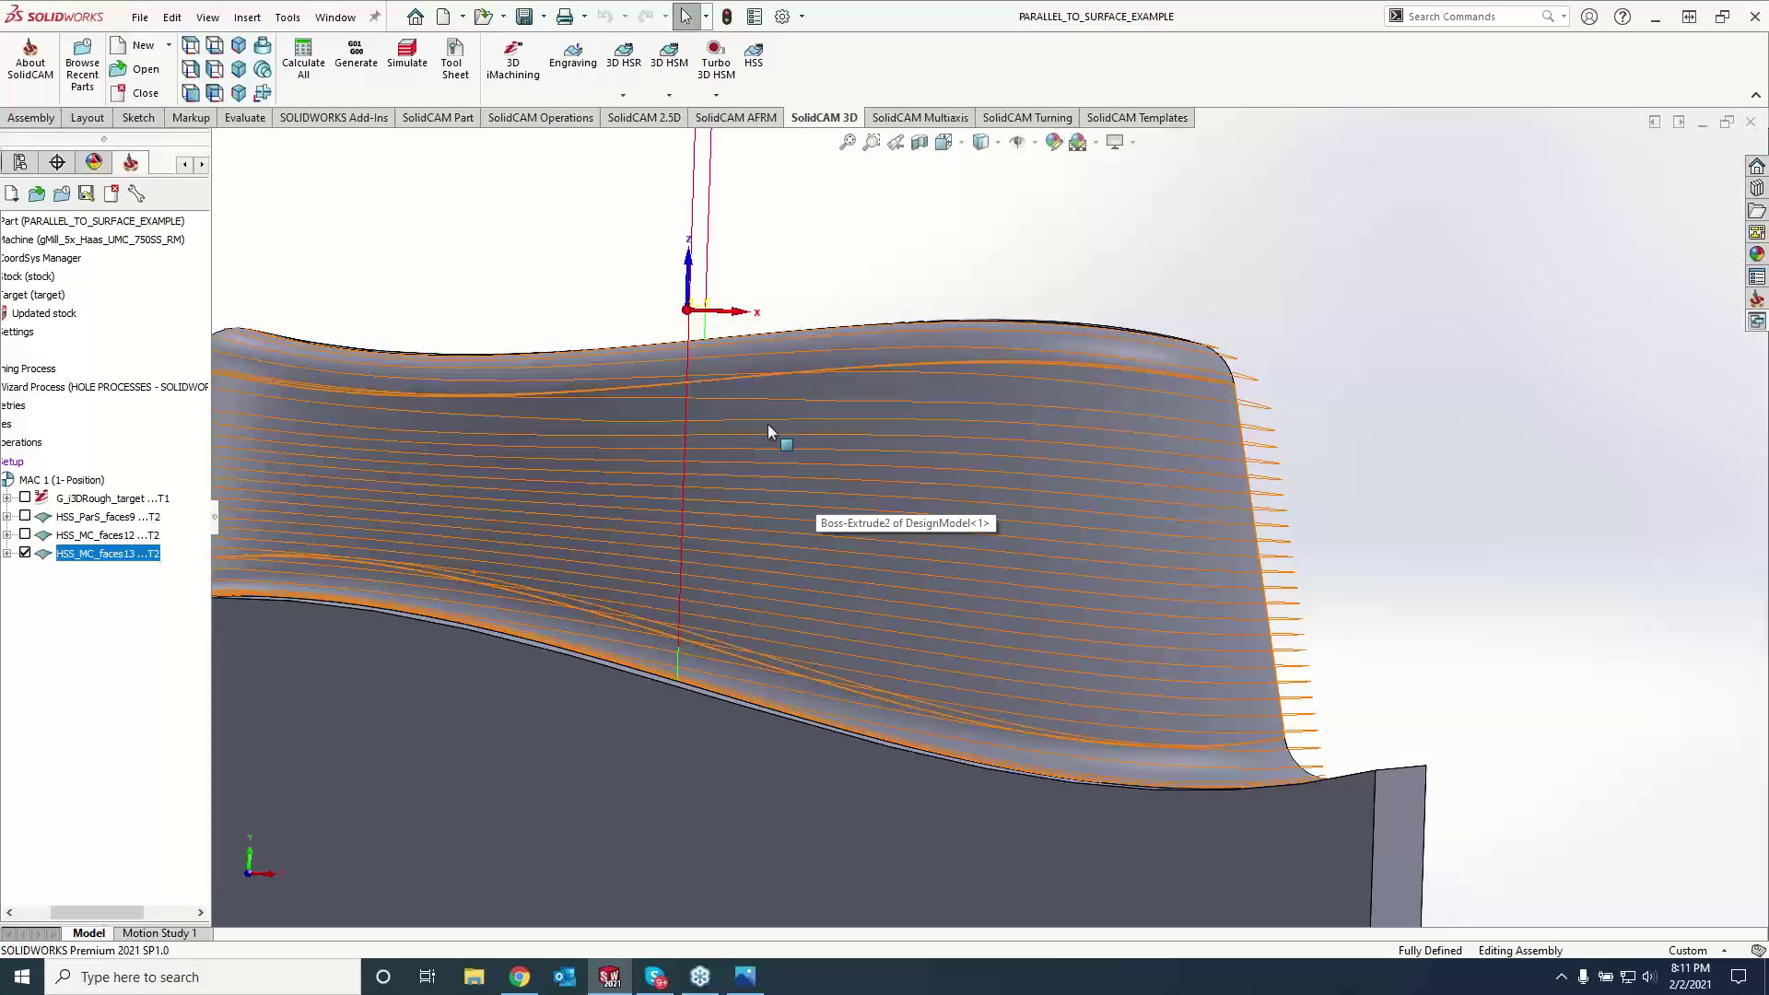
left_click(25, 554)
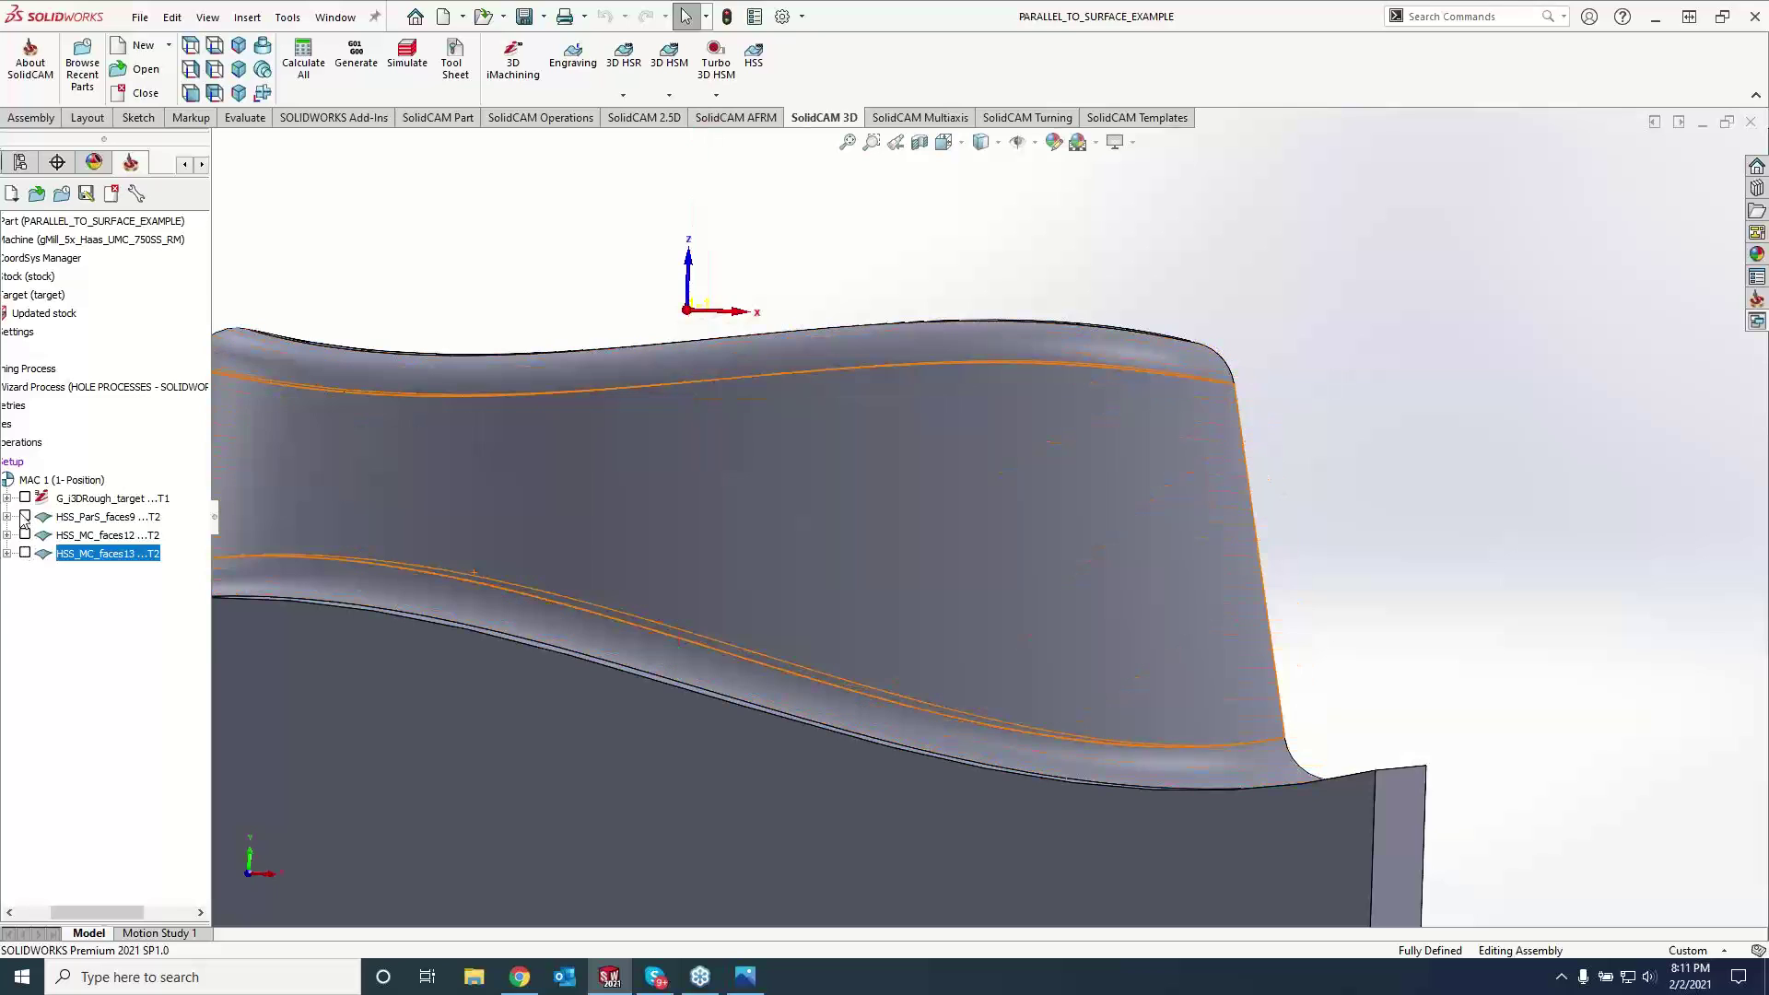
left_click(25, 517)
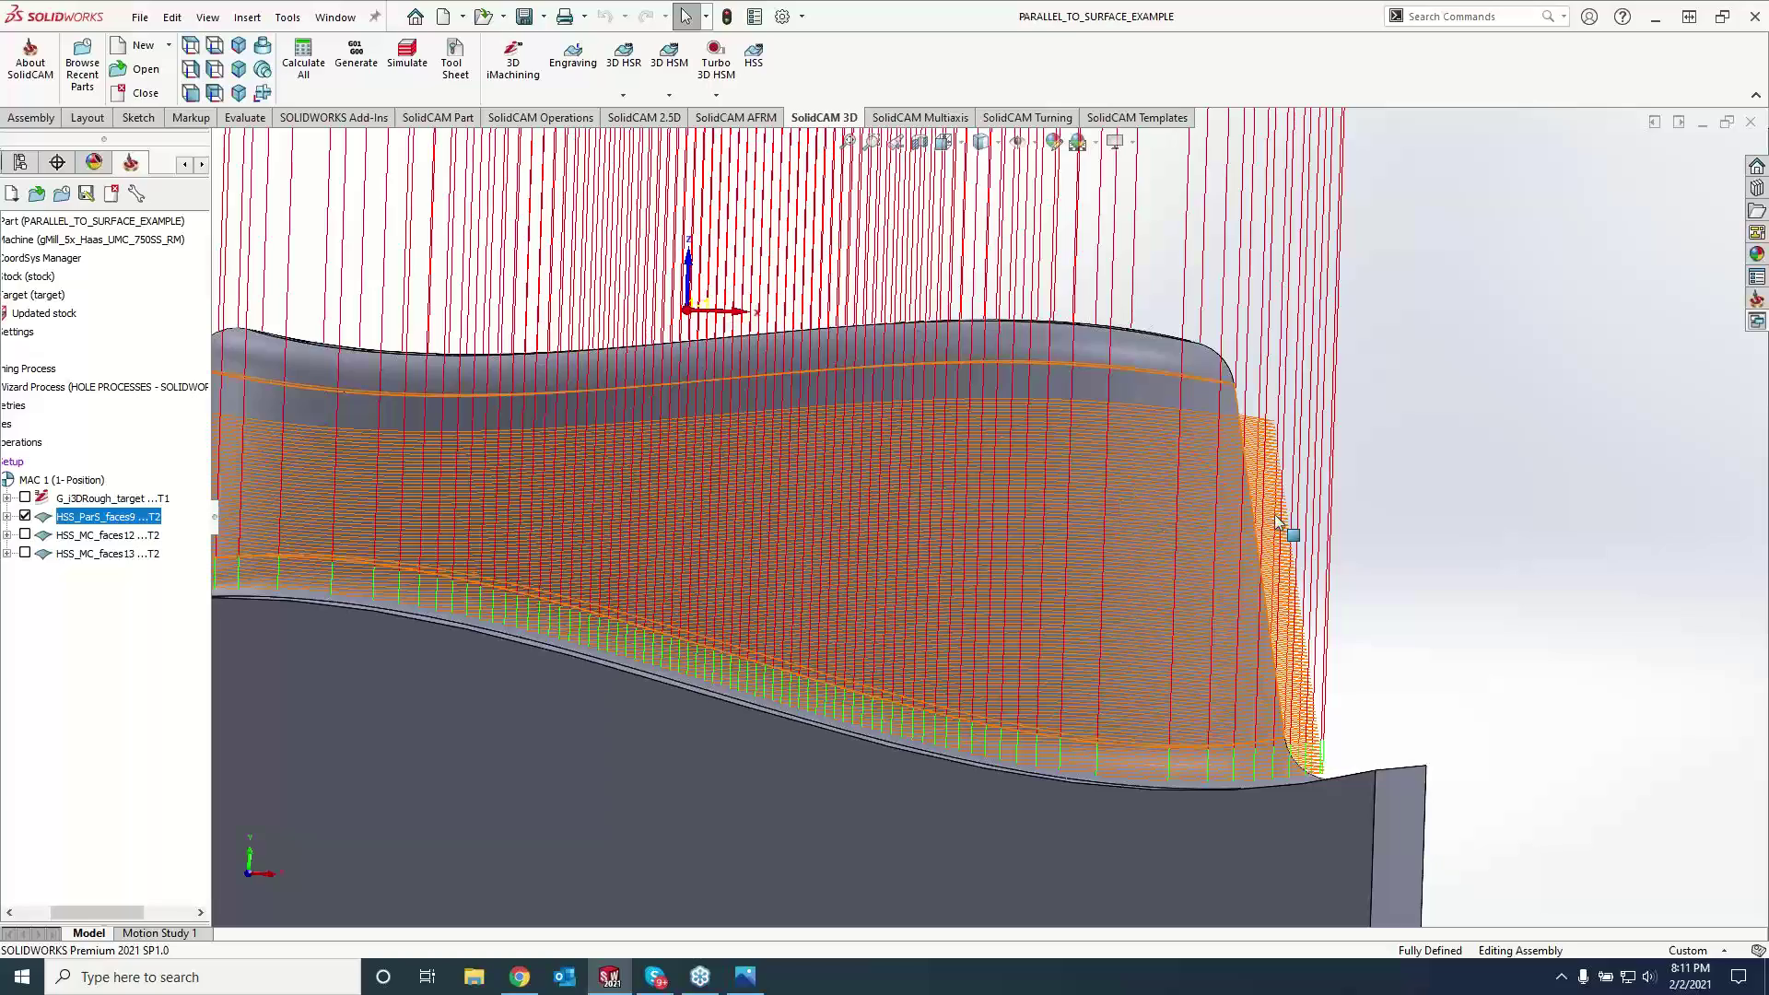
middle_click_drag(1473, 512, 503, 794)
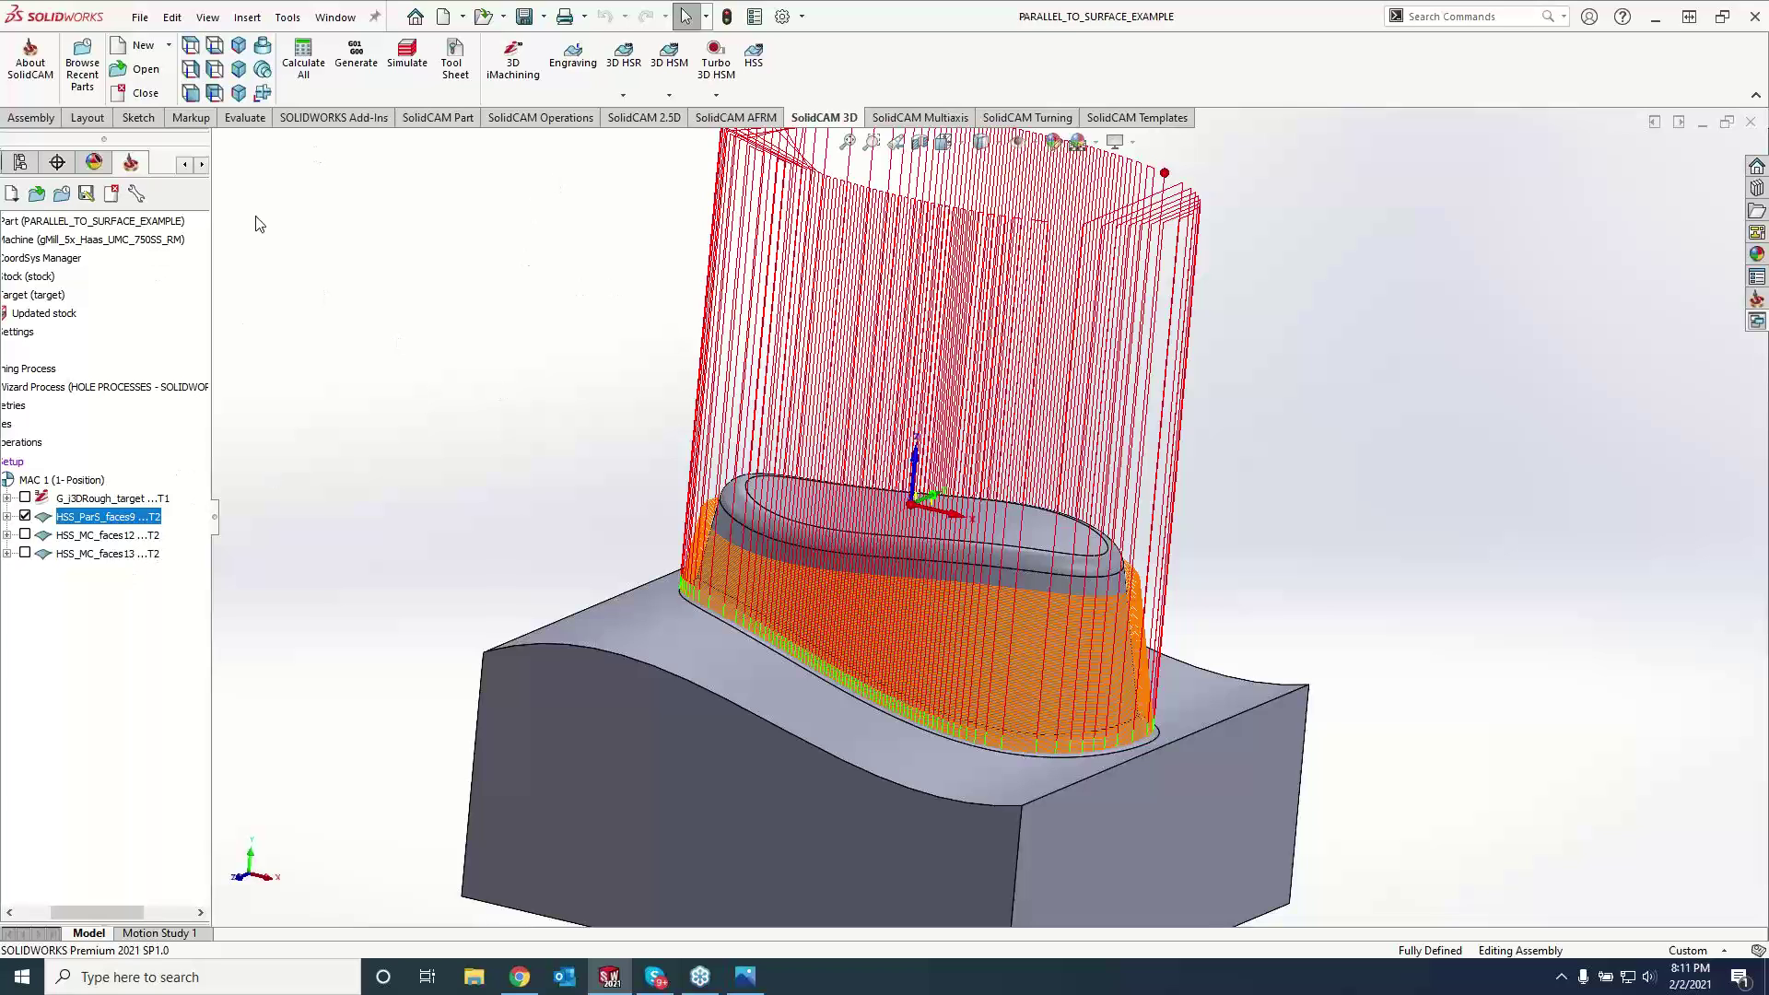
- Close the current CAM-Part and open HSS_MORPH BETWEEN CURVES_INTRO from the recent parts
left_click(113, 194)
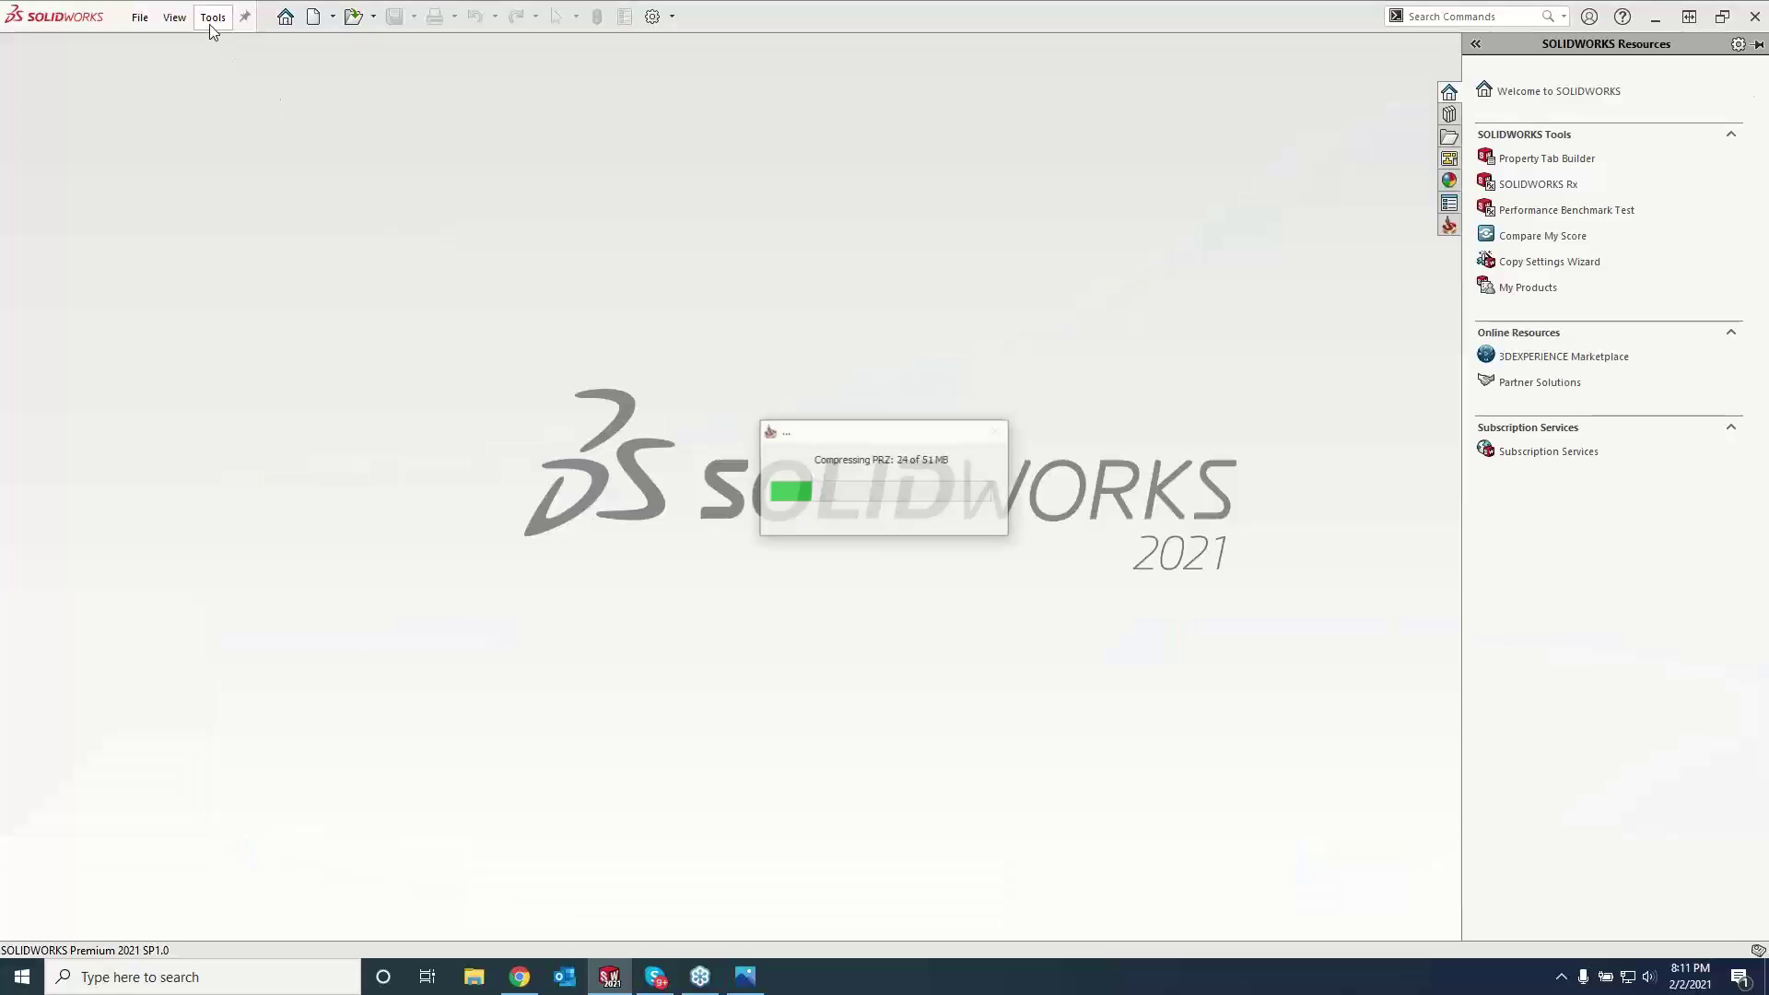
left_click(212, 18)
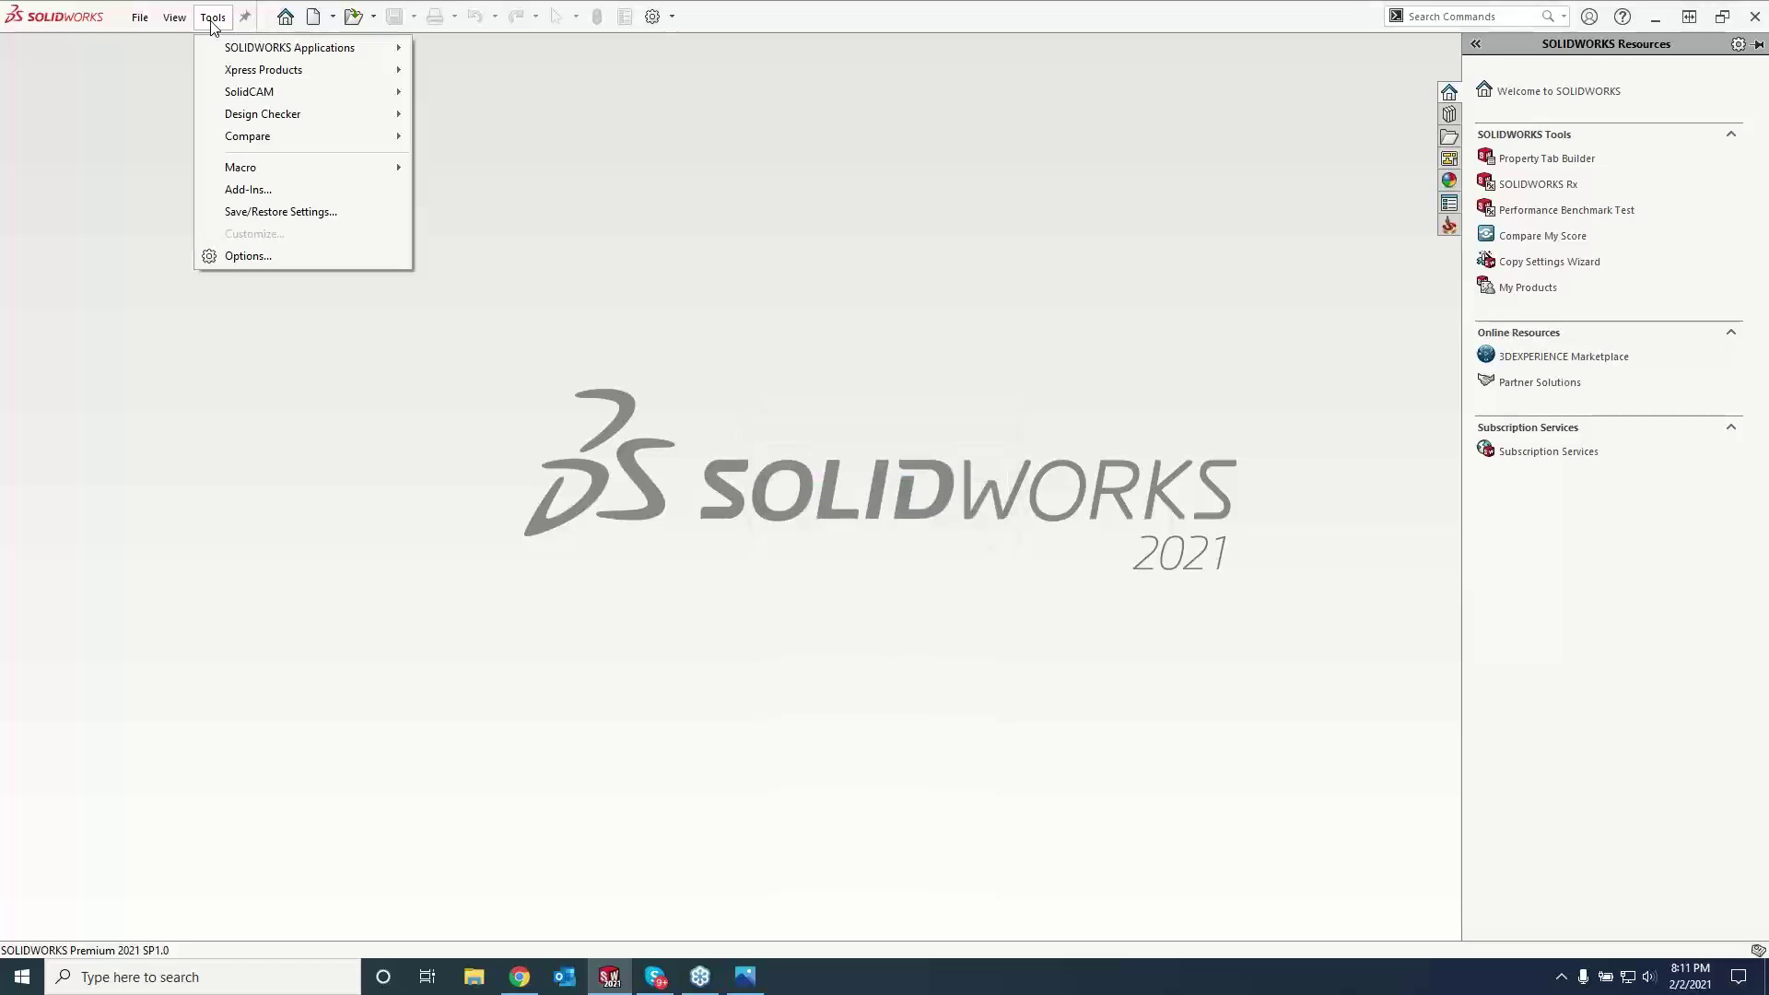
mouse_move(247, 92)
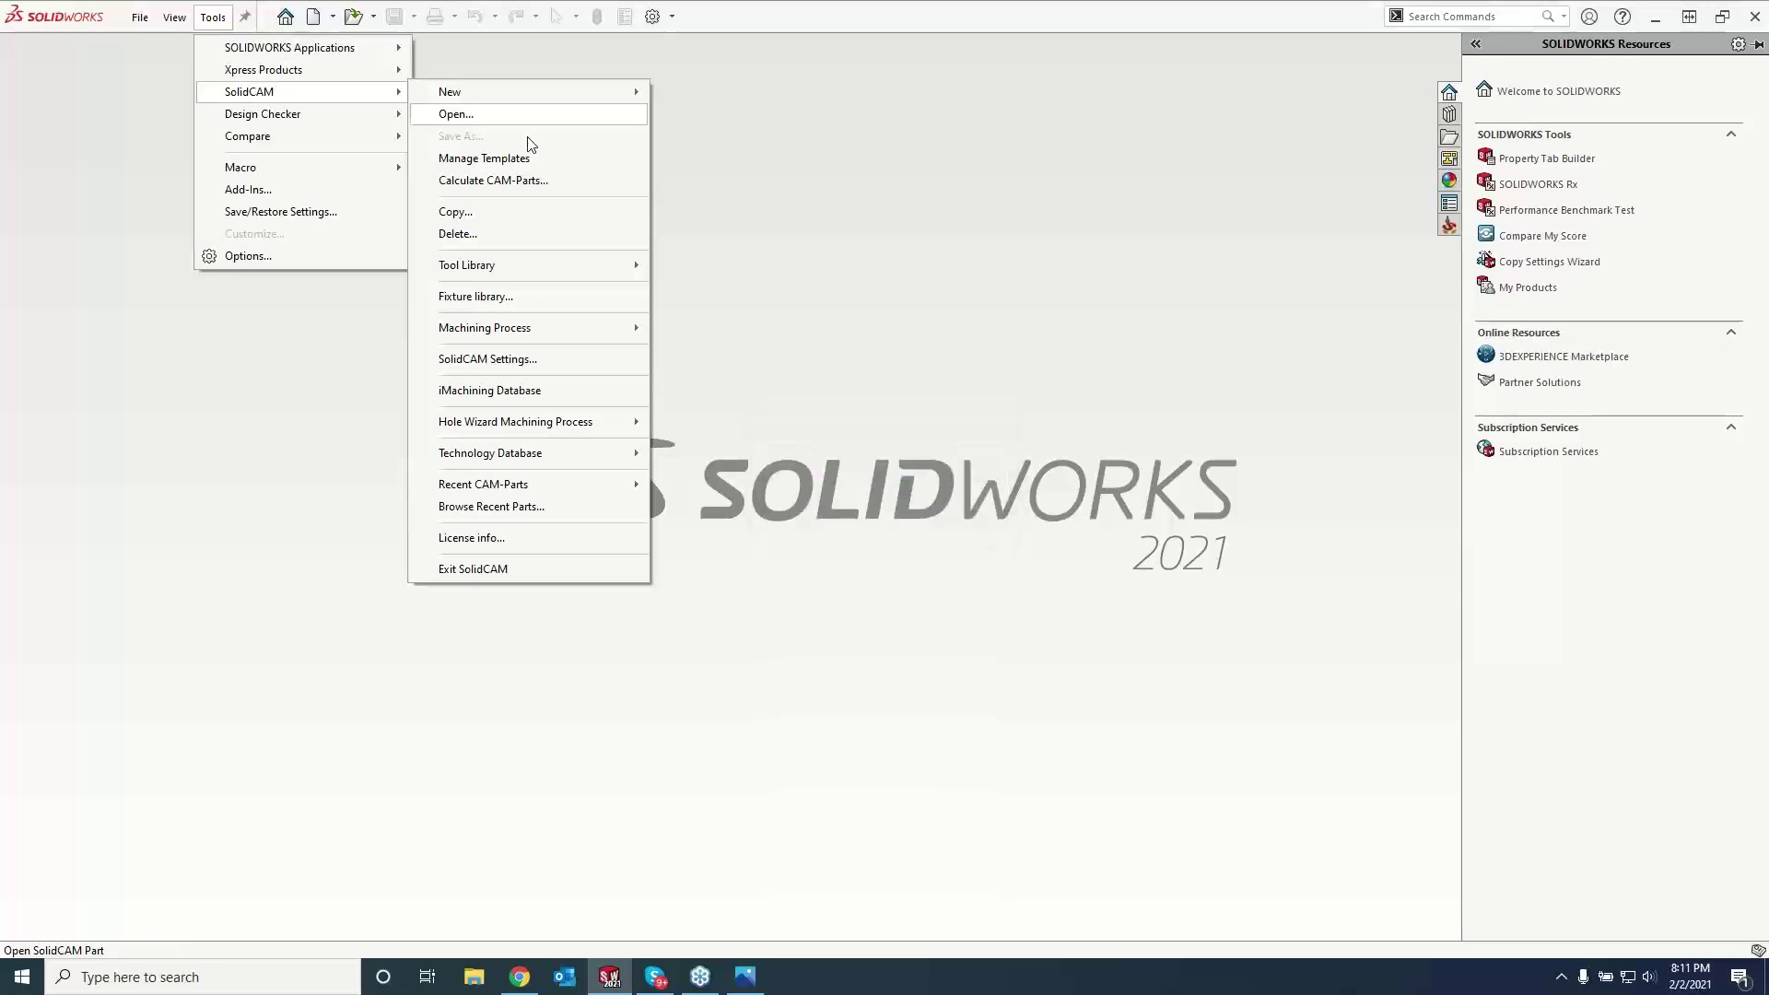
left_click(509, 506)
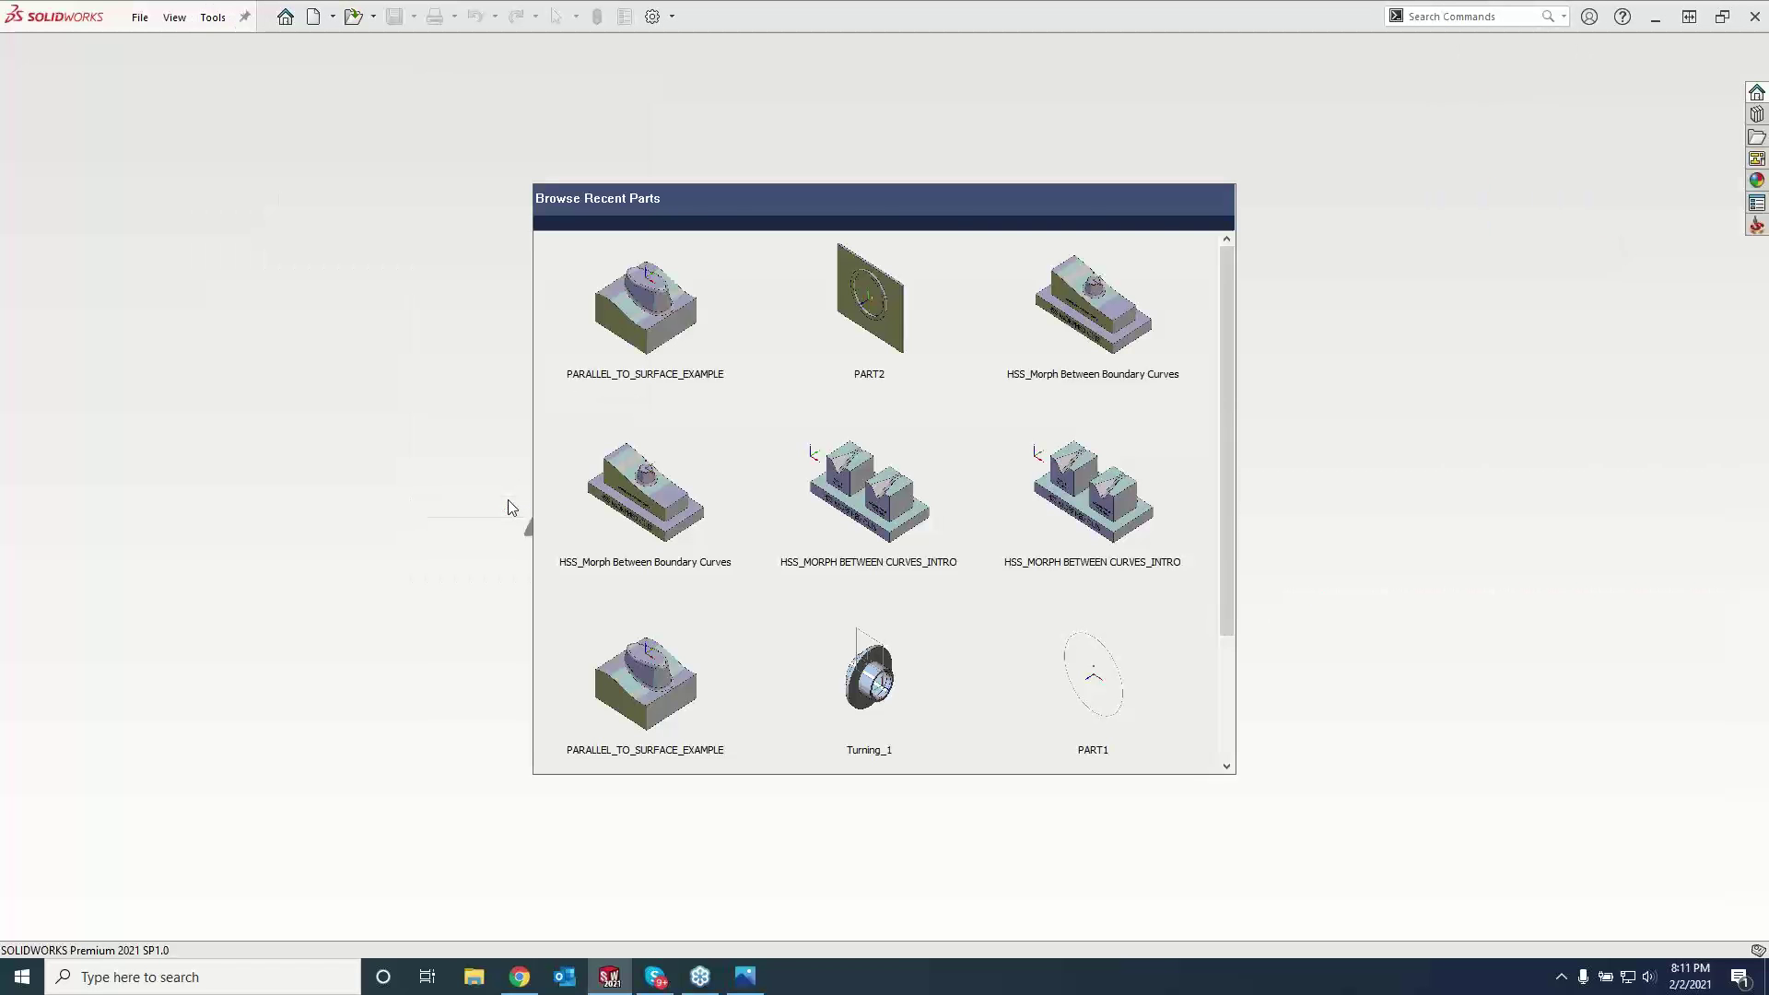
left_click(579, 518)
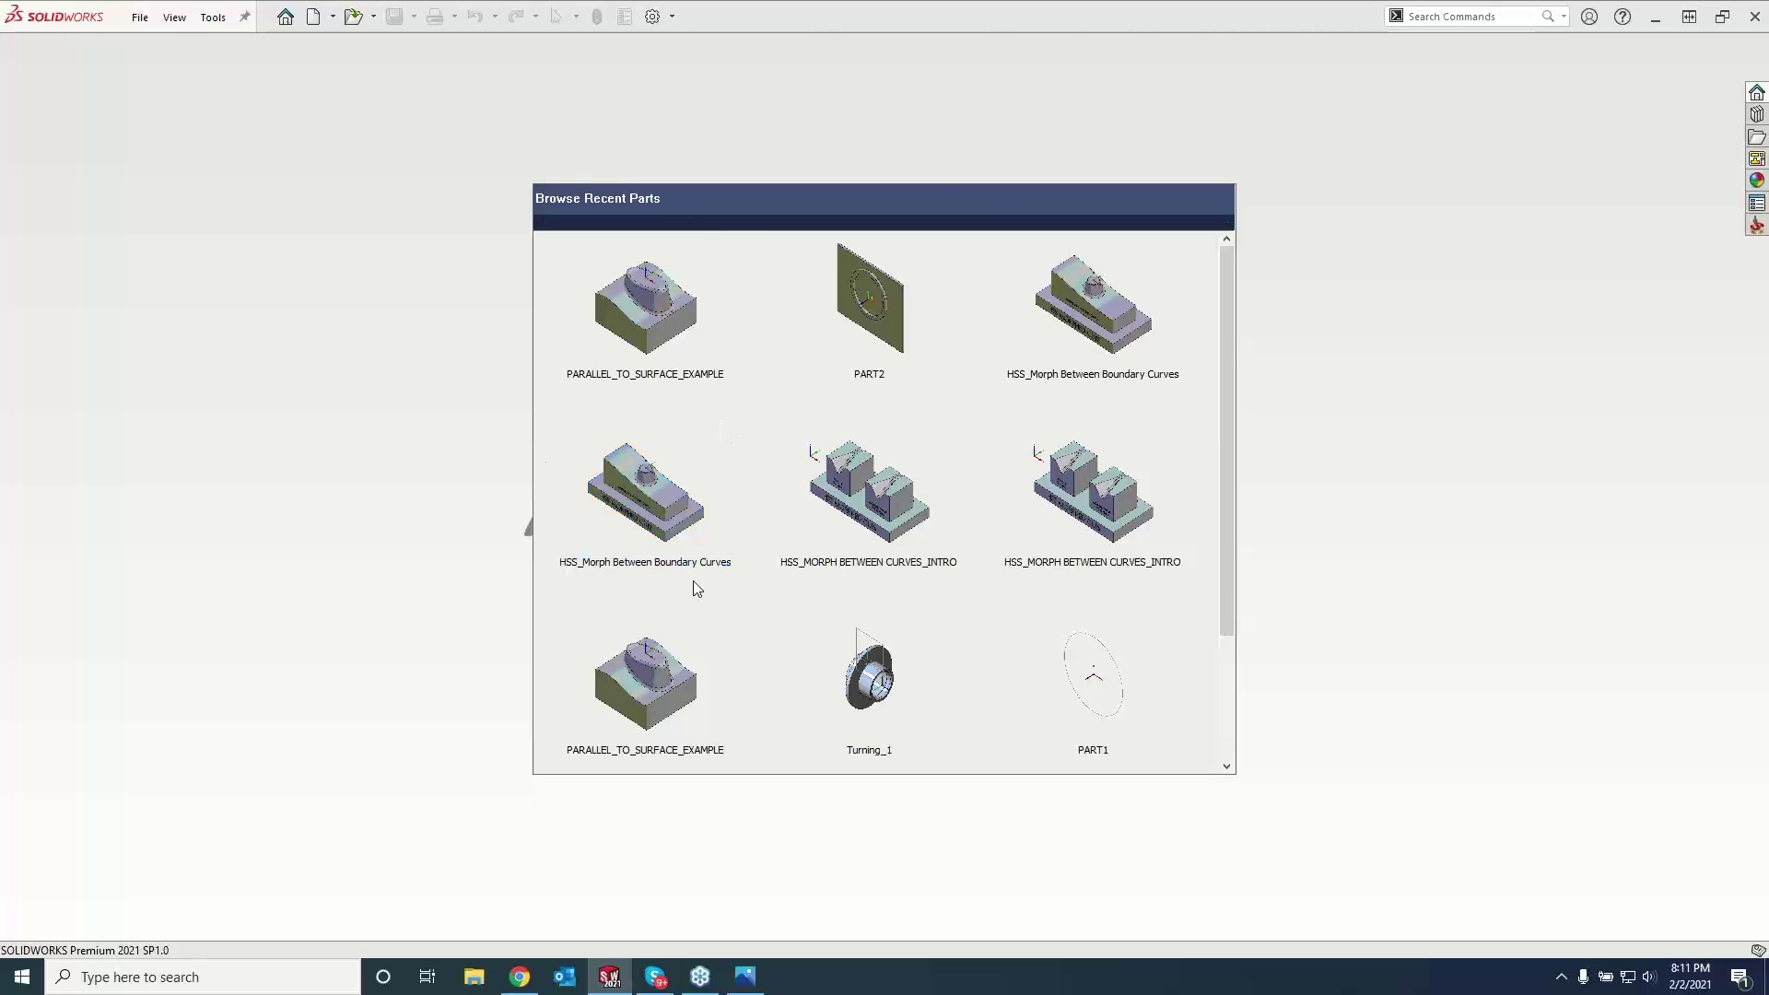
left_click(600, 674)
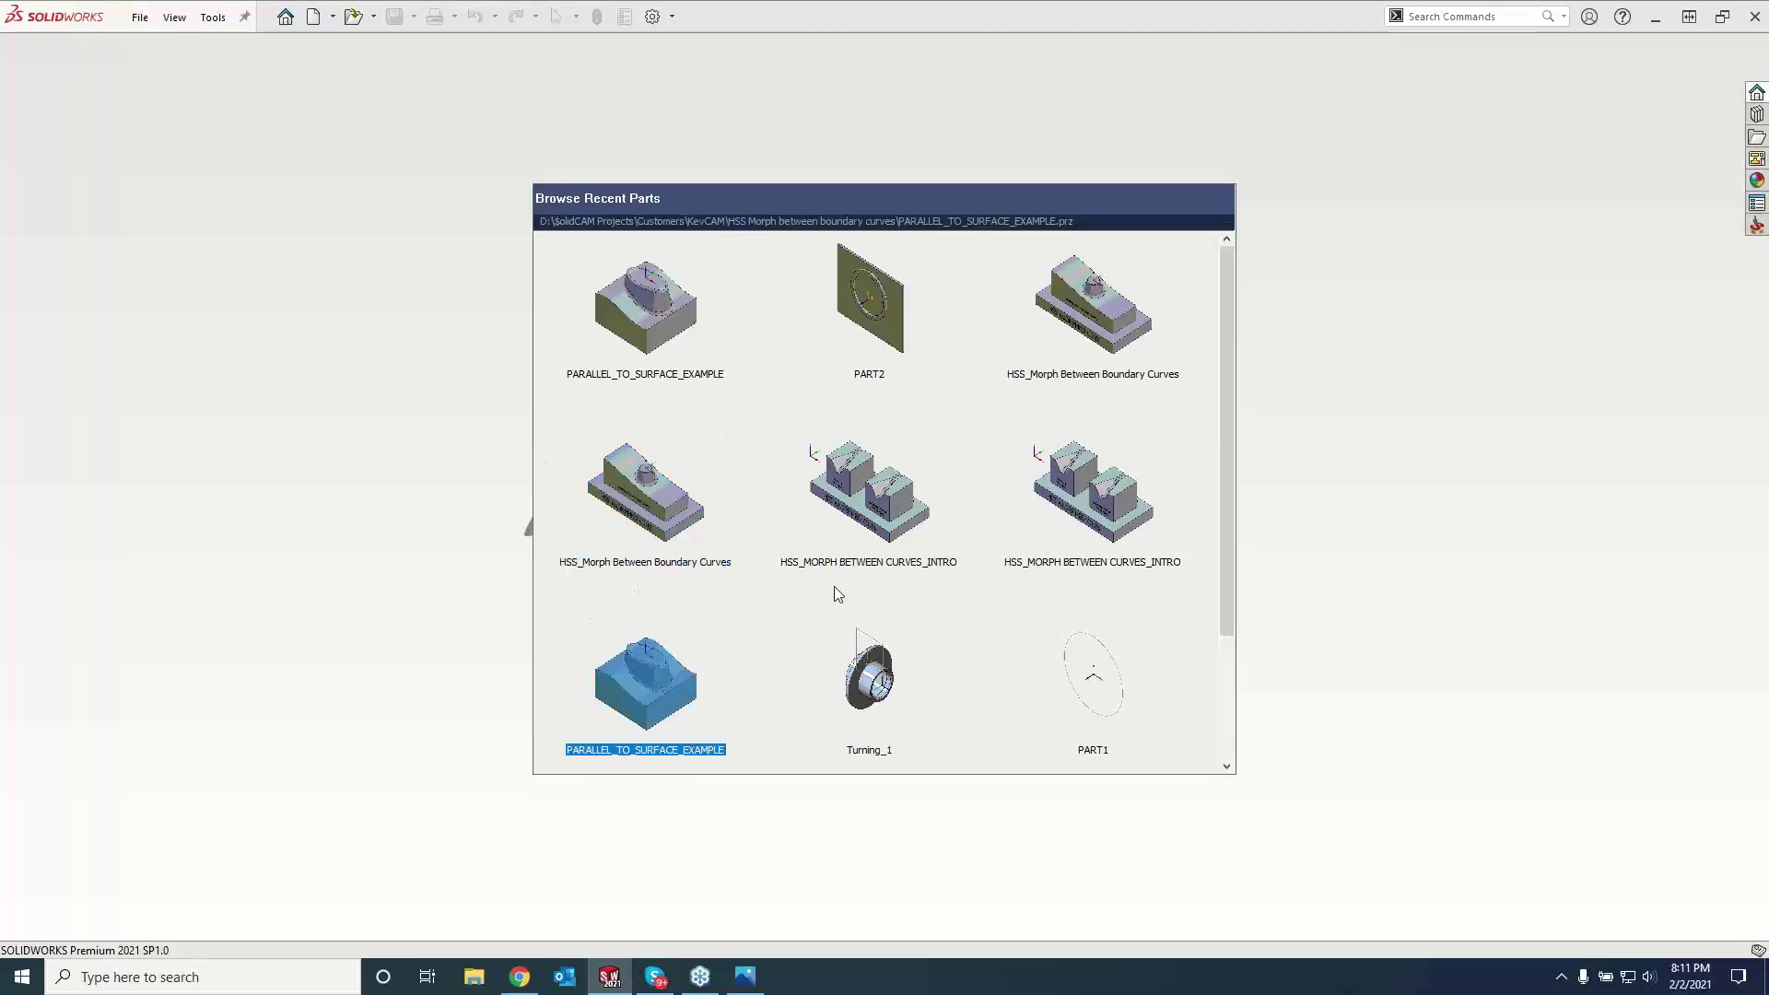
left_click(881, 517)
left_click(882, 517)
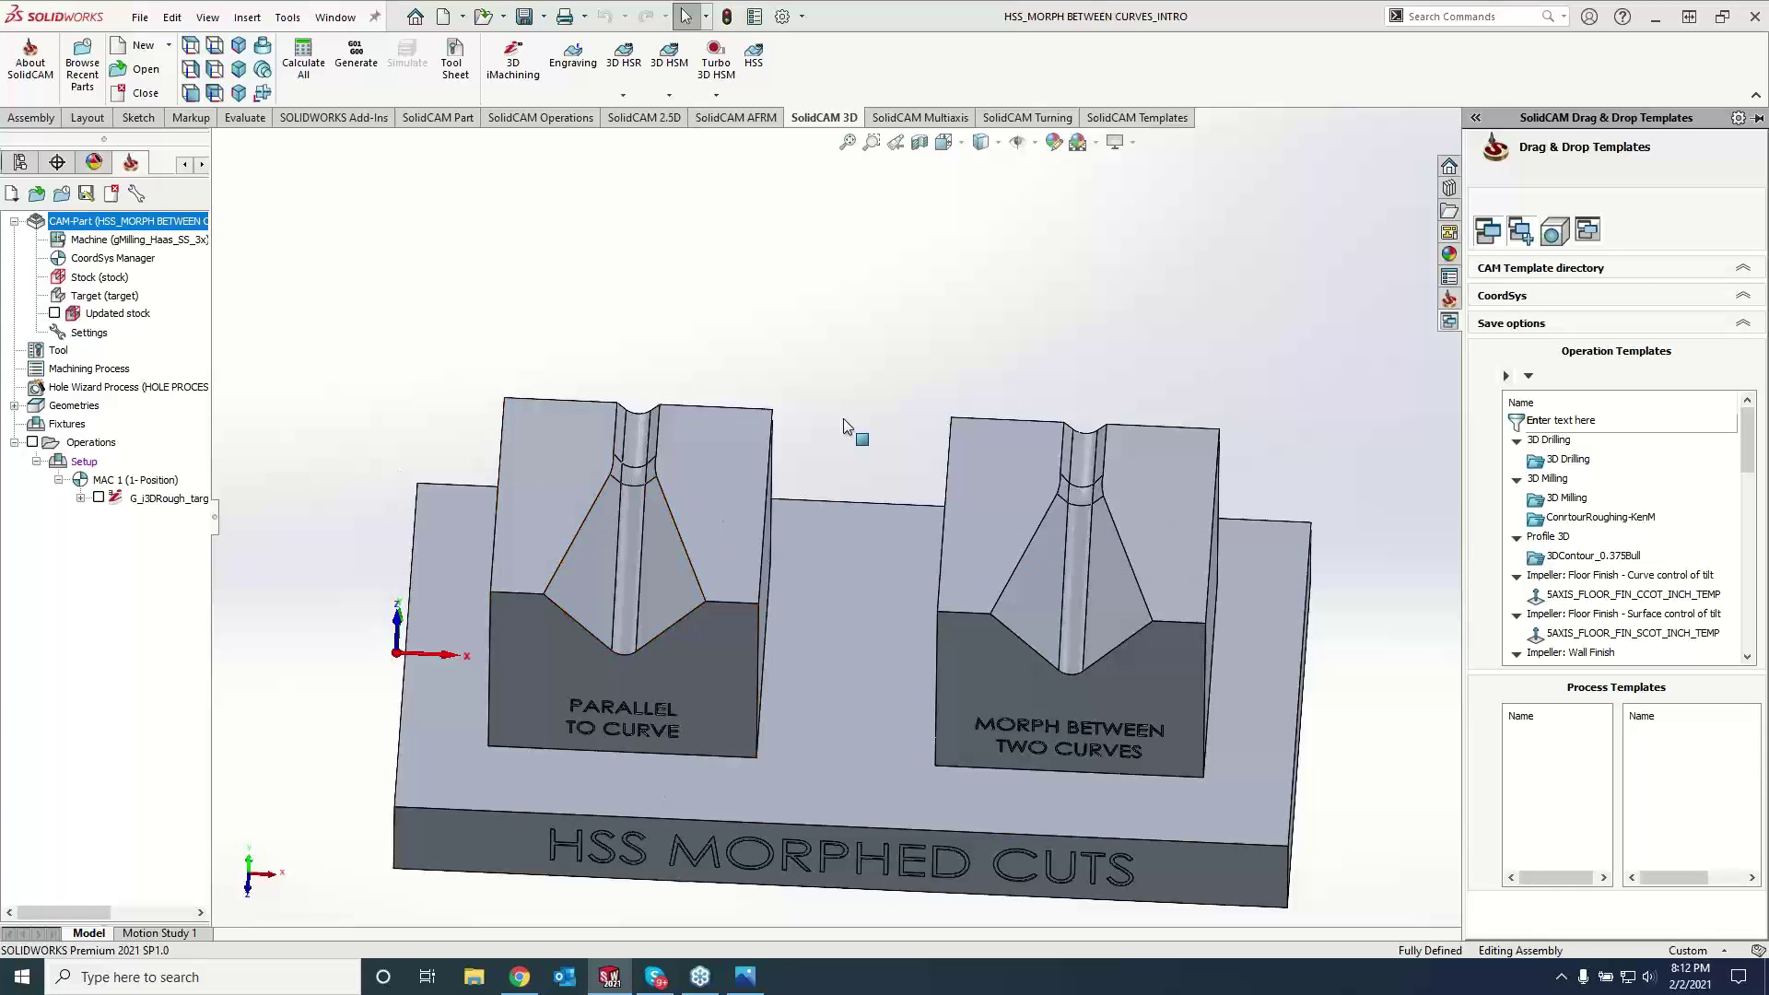
- Start an HSS Parallel to Curve(s) operation and define its drive surface from all channel and flared pocket faces of the PARALLEL TO CURVE block
key("ctrl+1")
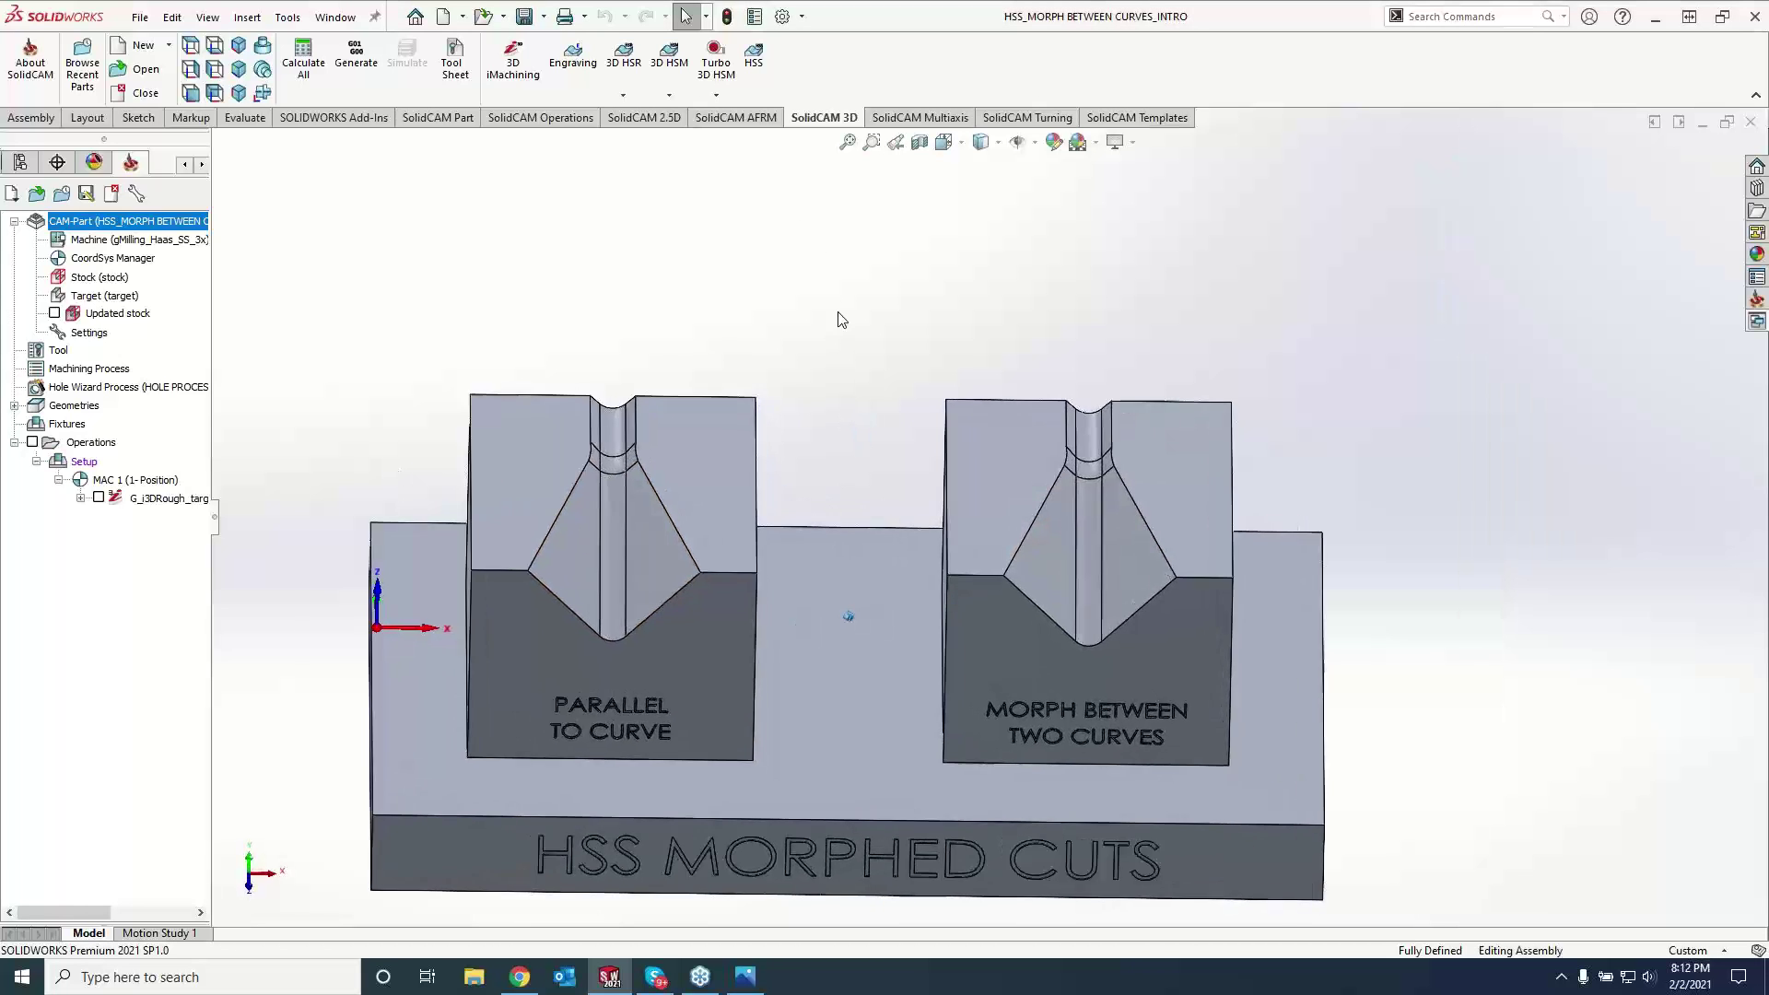
left_click(751, 83)
left_click(183, 213)
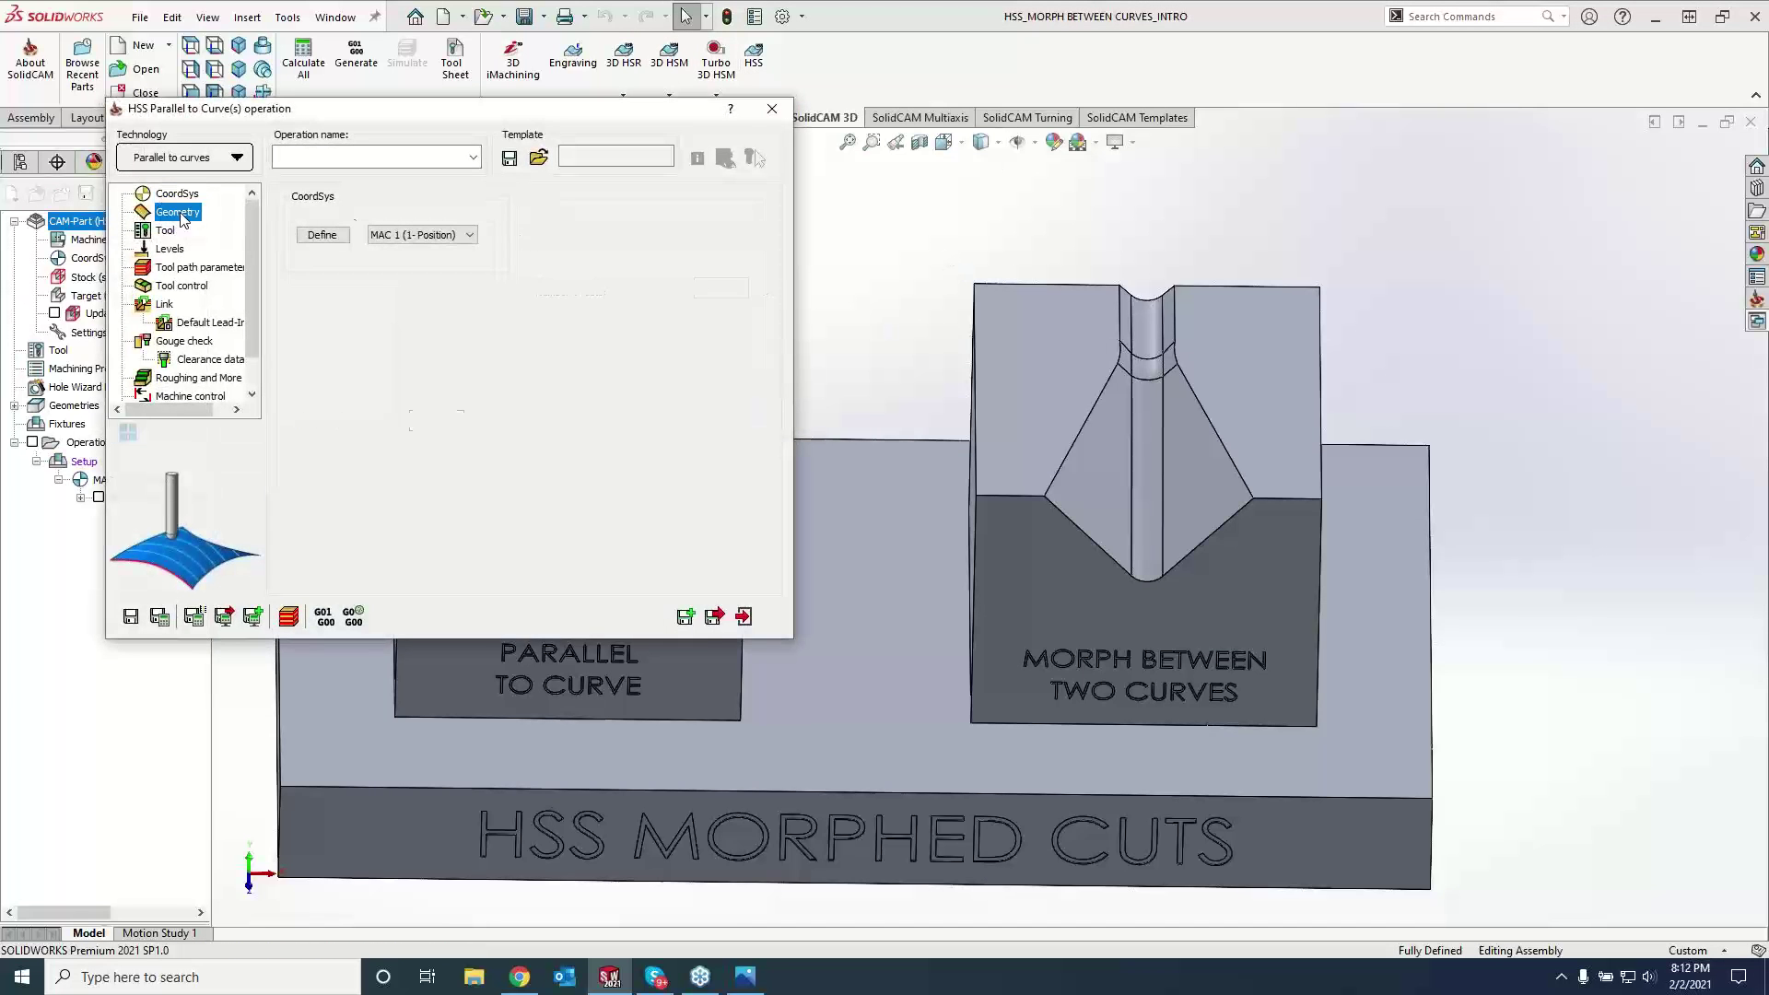
left_click(337, 241)
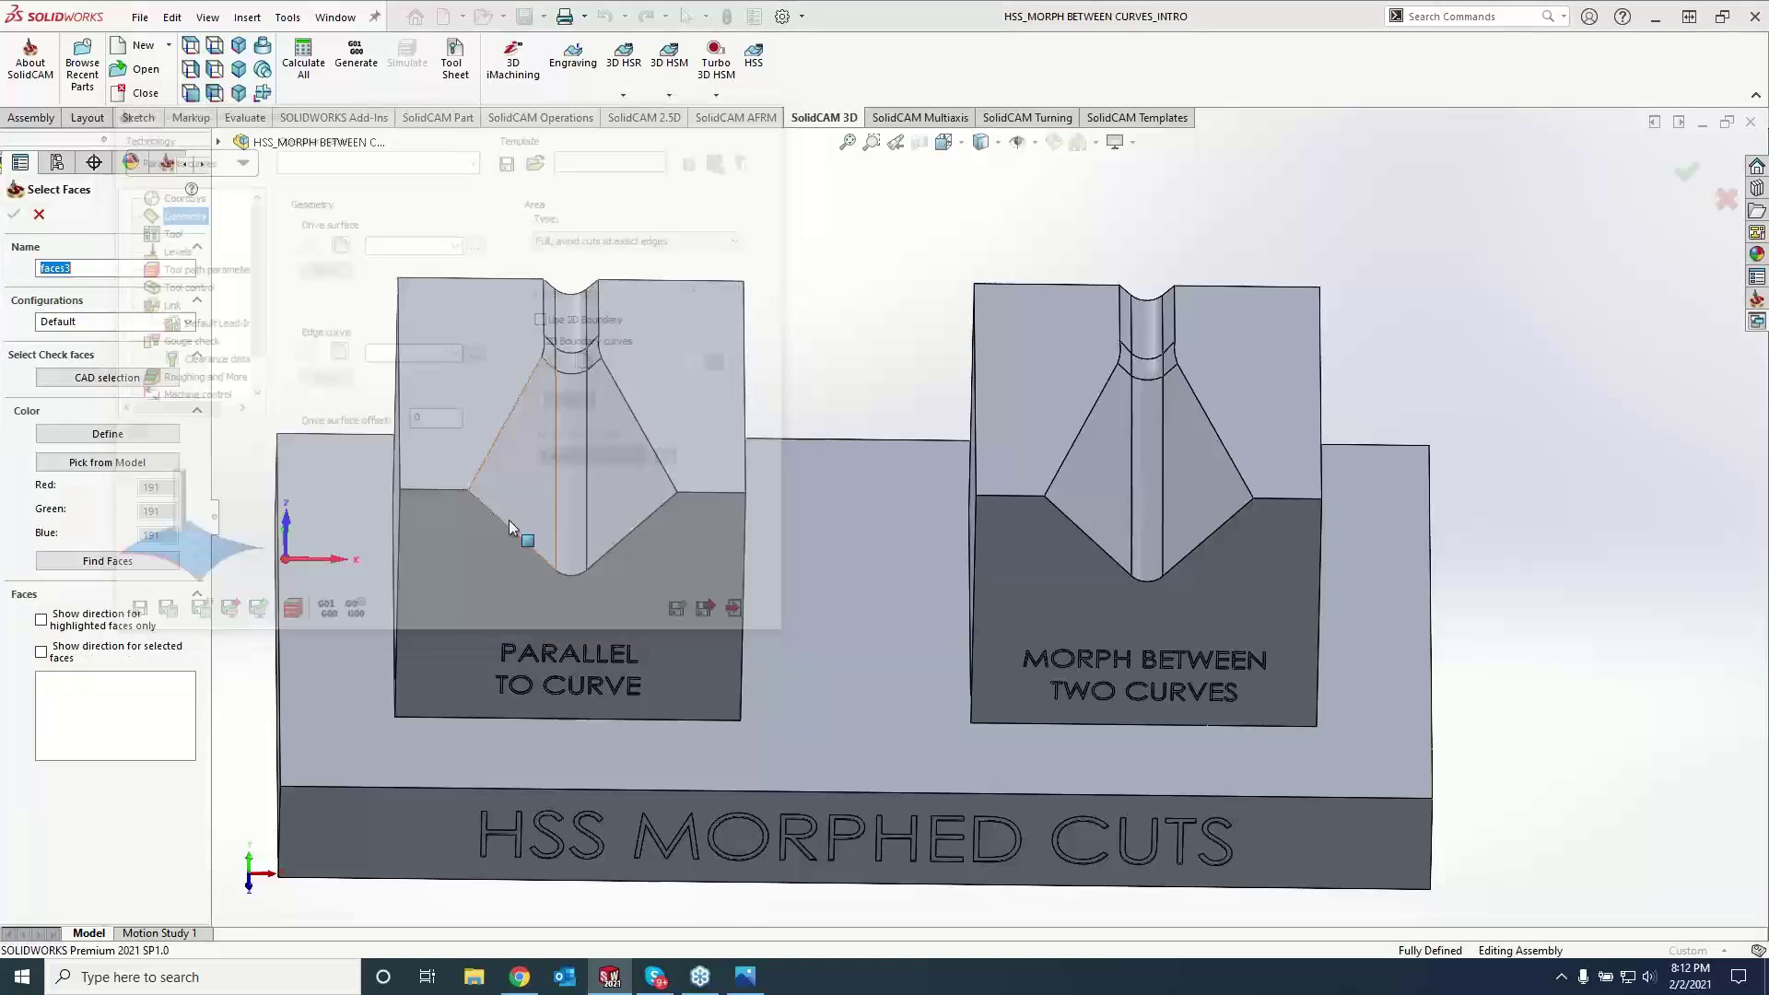
left_click(507, 488)
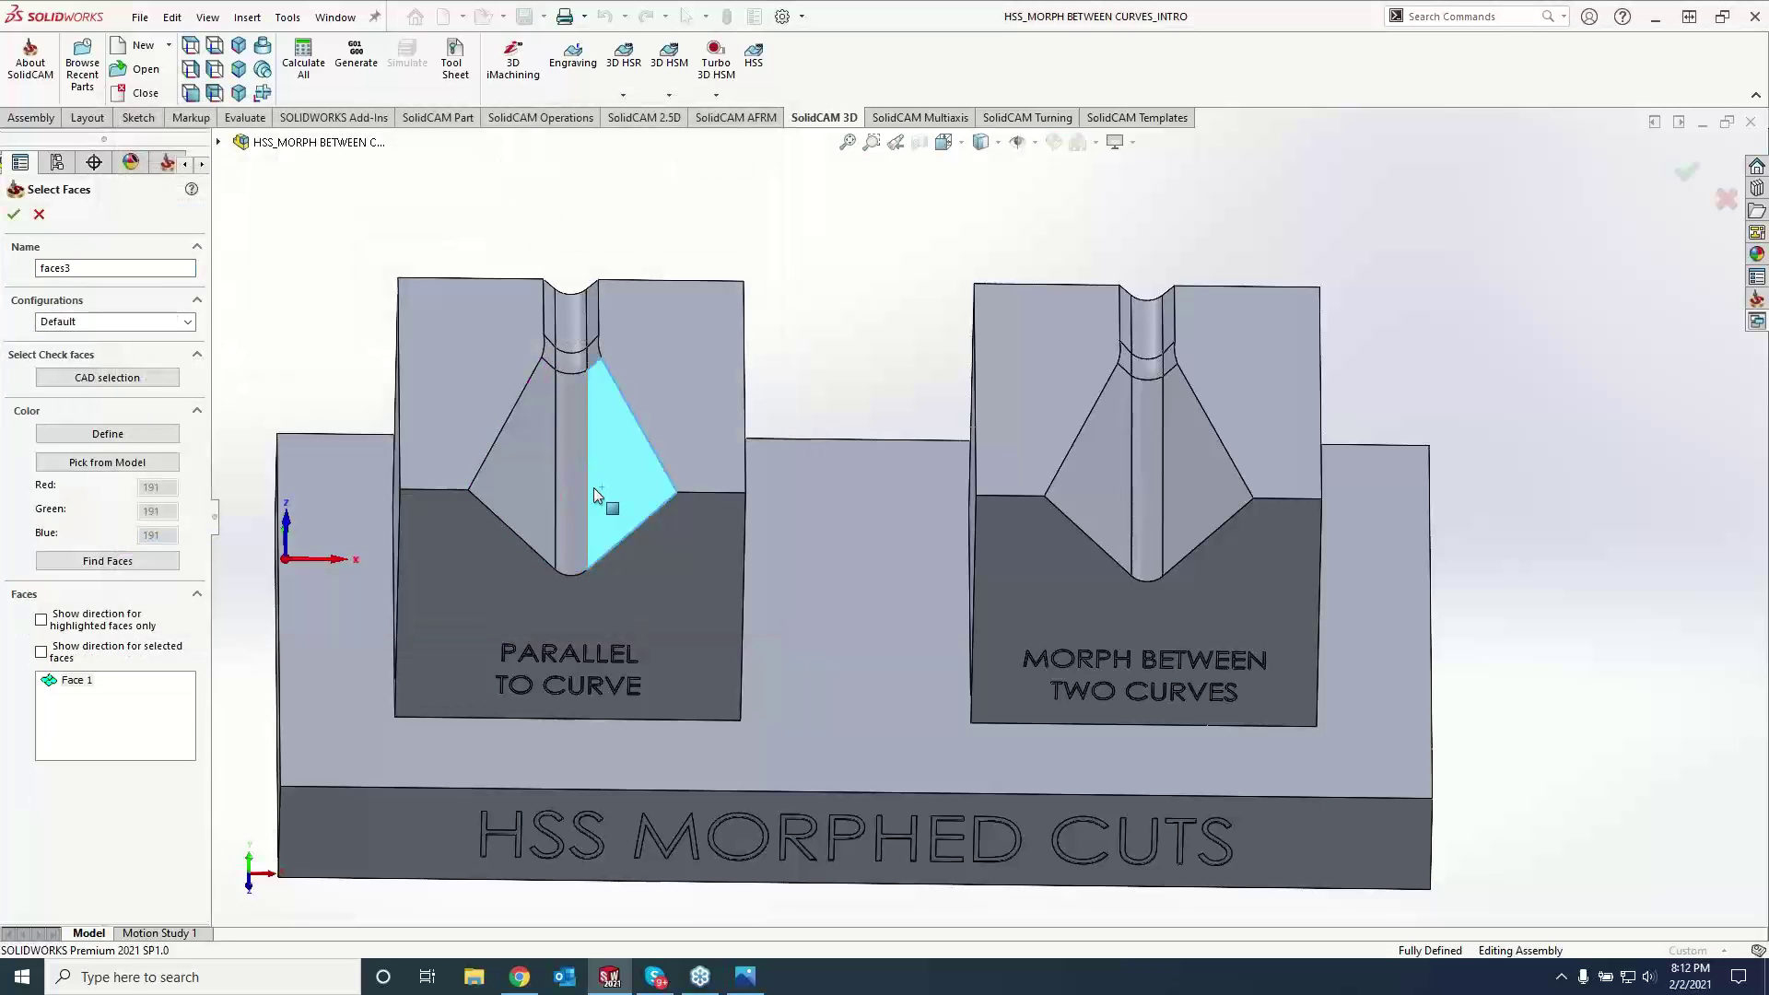
left_click(573, 479)
left_click(603, 489)
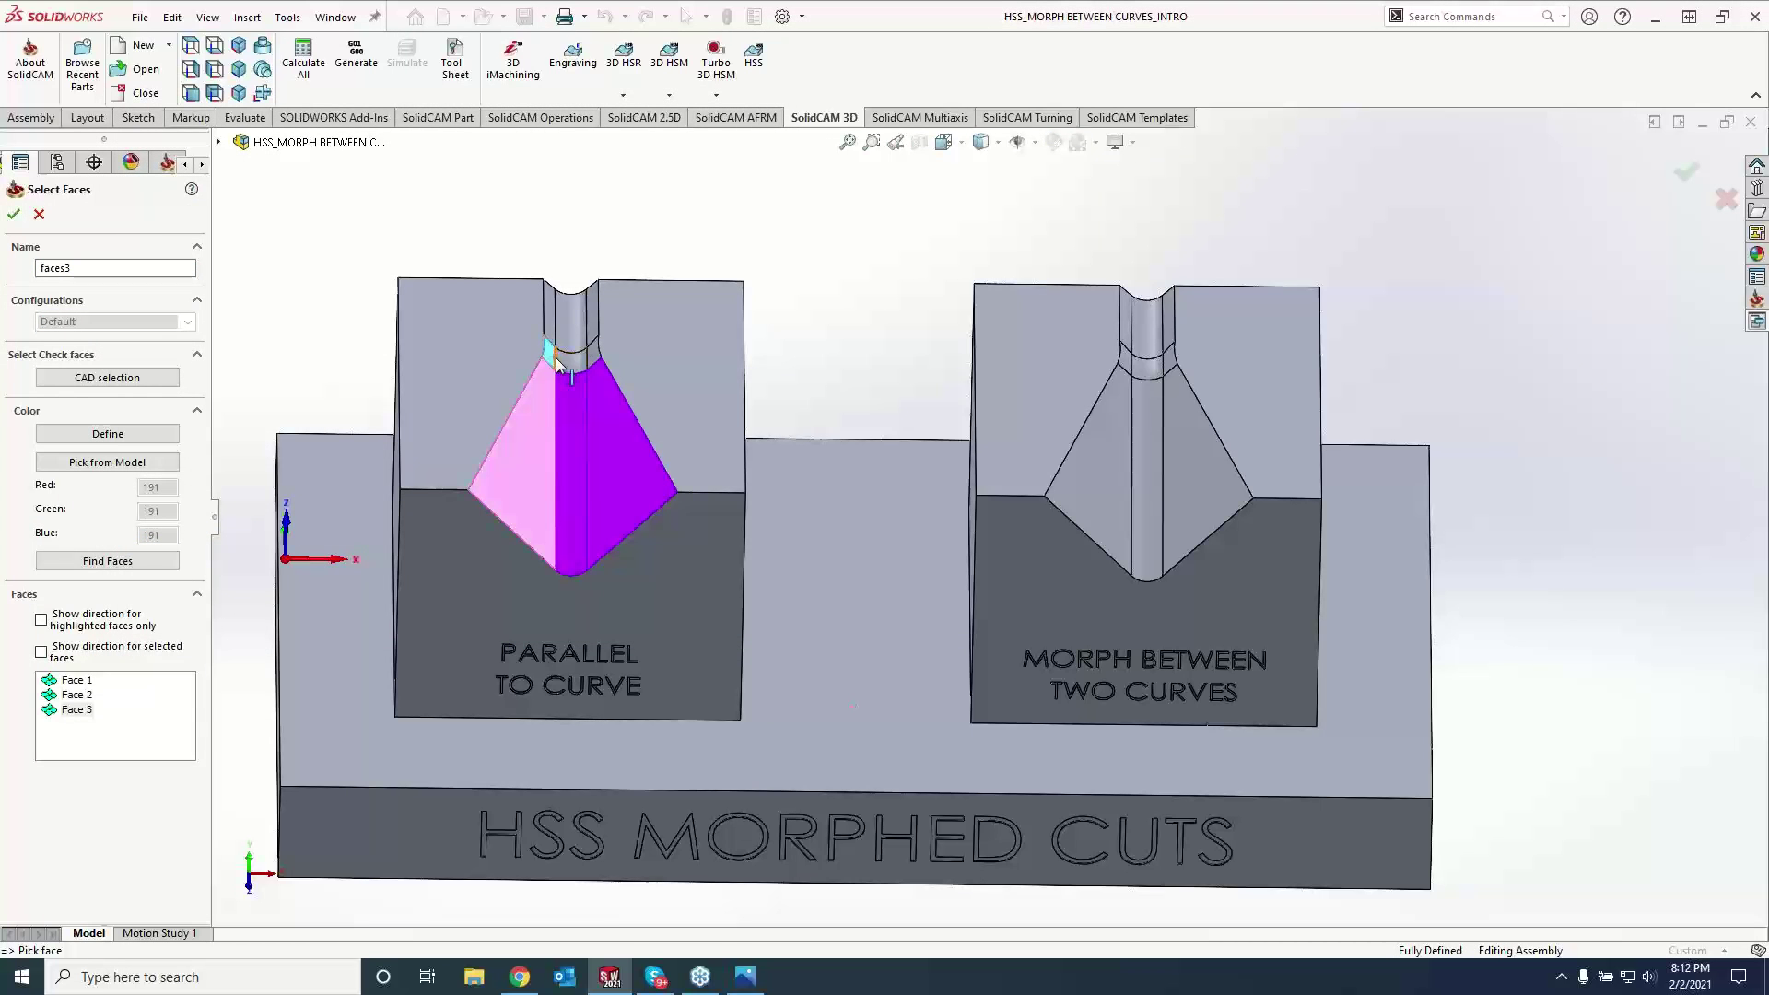
left_click(556, 361)
left_click(574, 356)
left_click(595, 355)
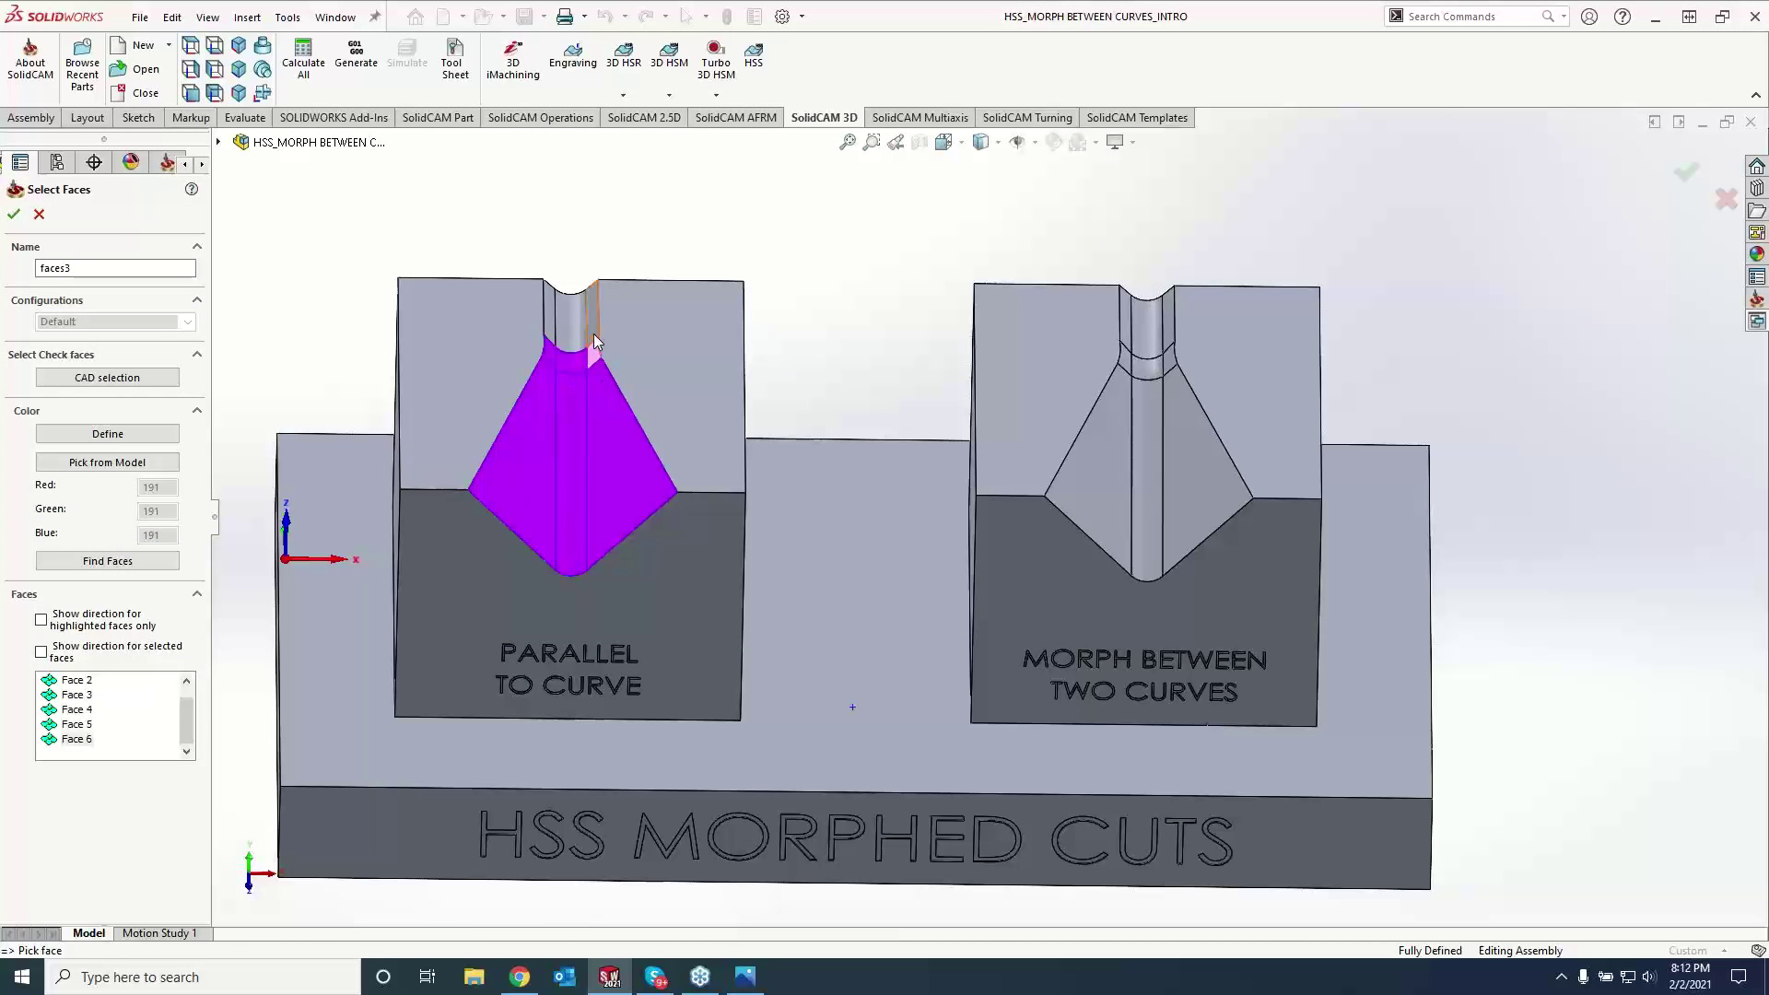
left_click(593, 314)
left_click(569, 313)
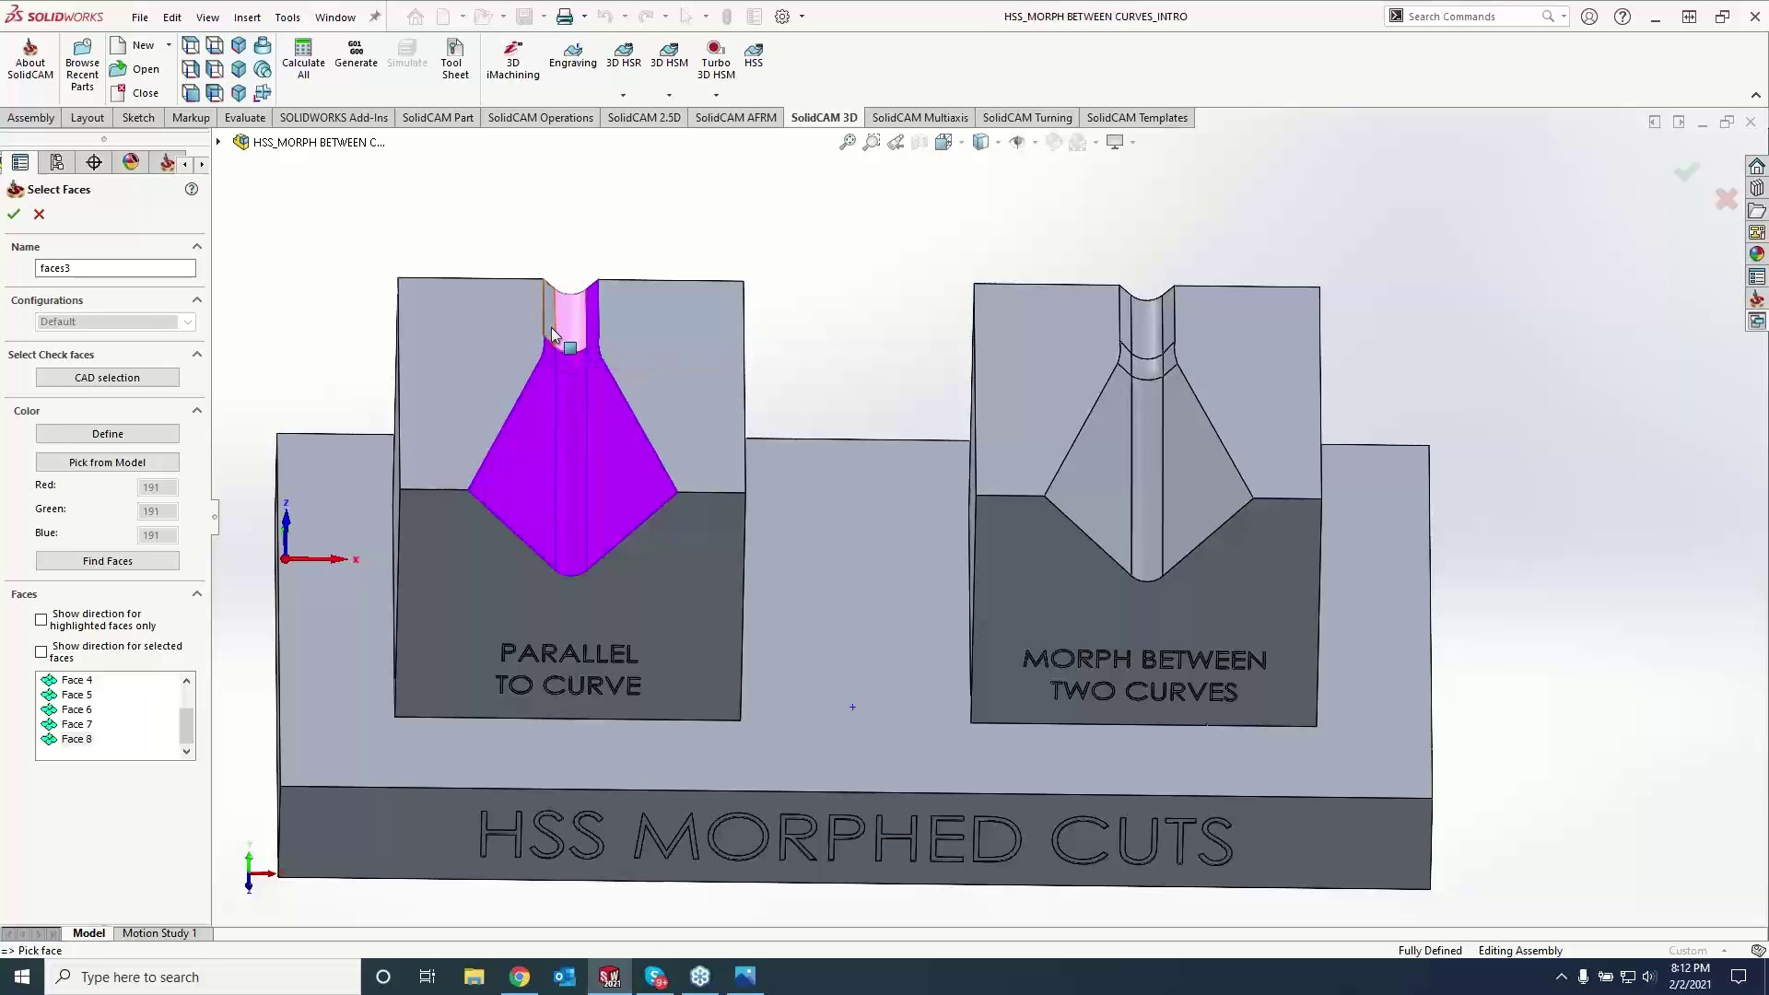
right_click(529, 395)
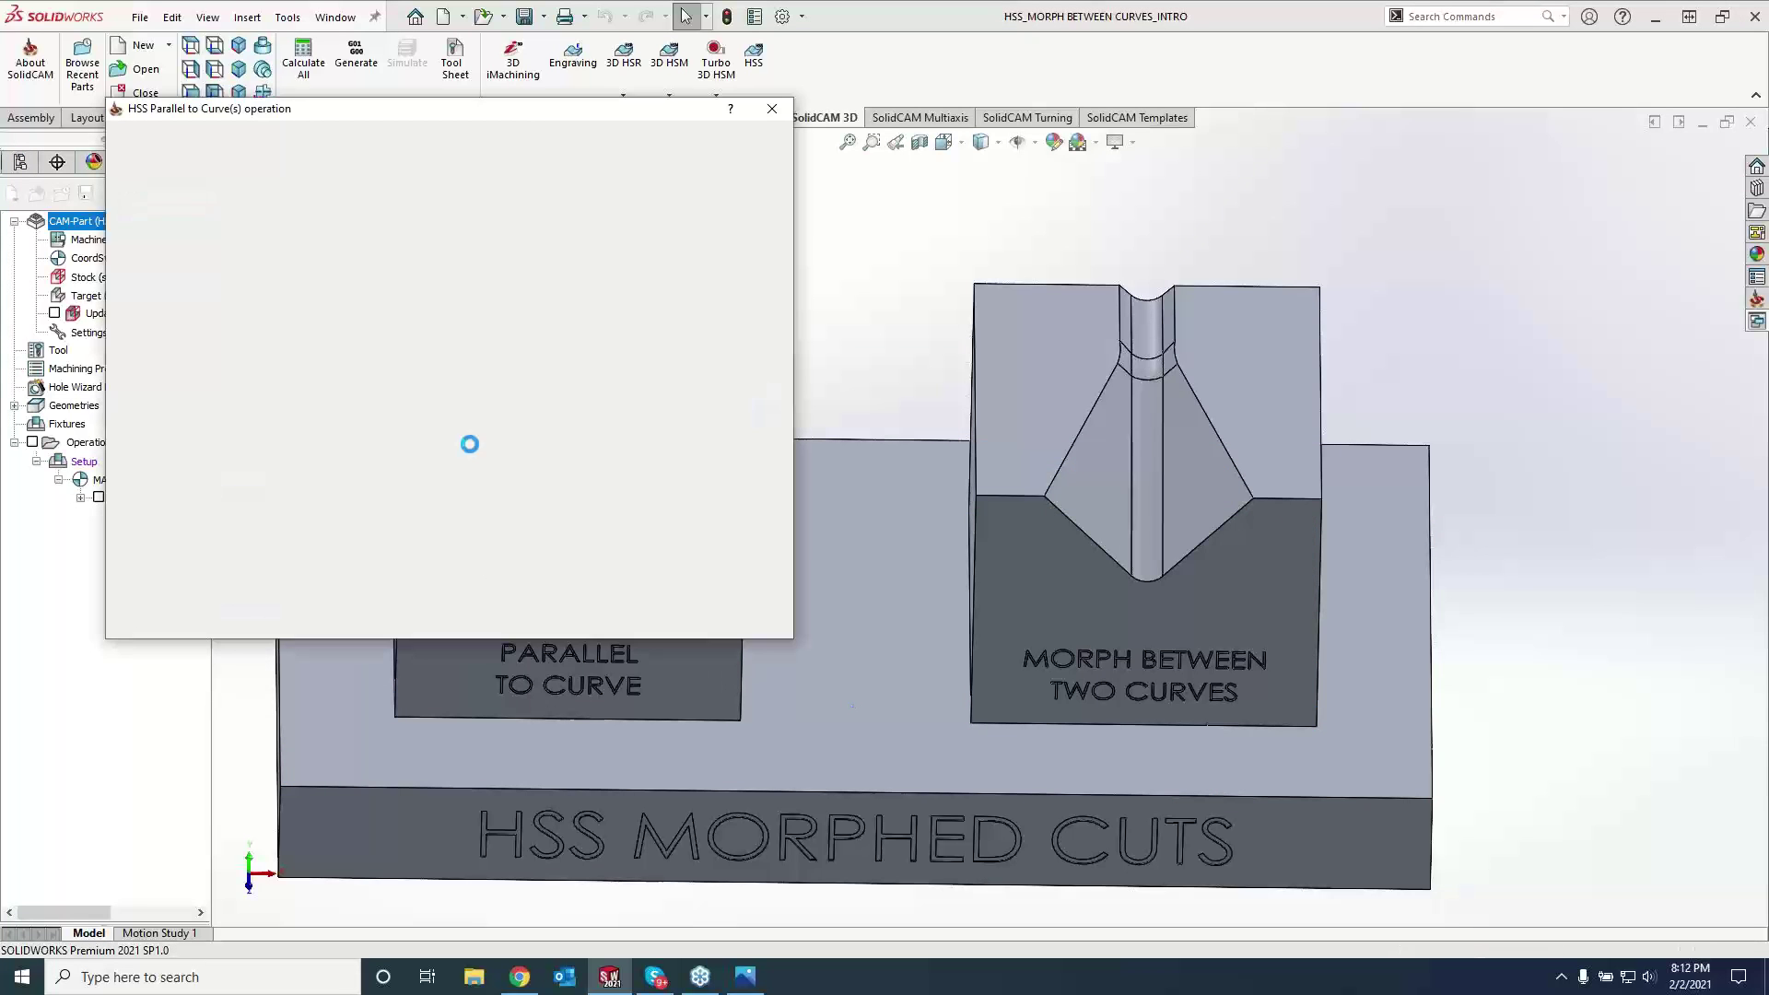
- Define the operation's edge curve along the left outer edge of the PARALLEL TO CURVE pocket, from the front flare up through the channel
left_click(337, 355)
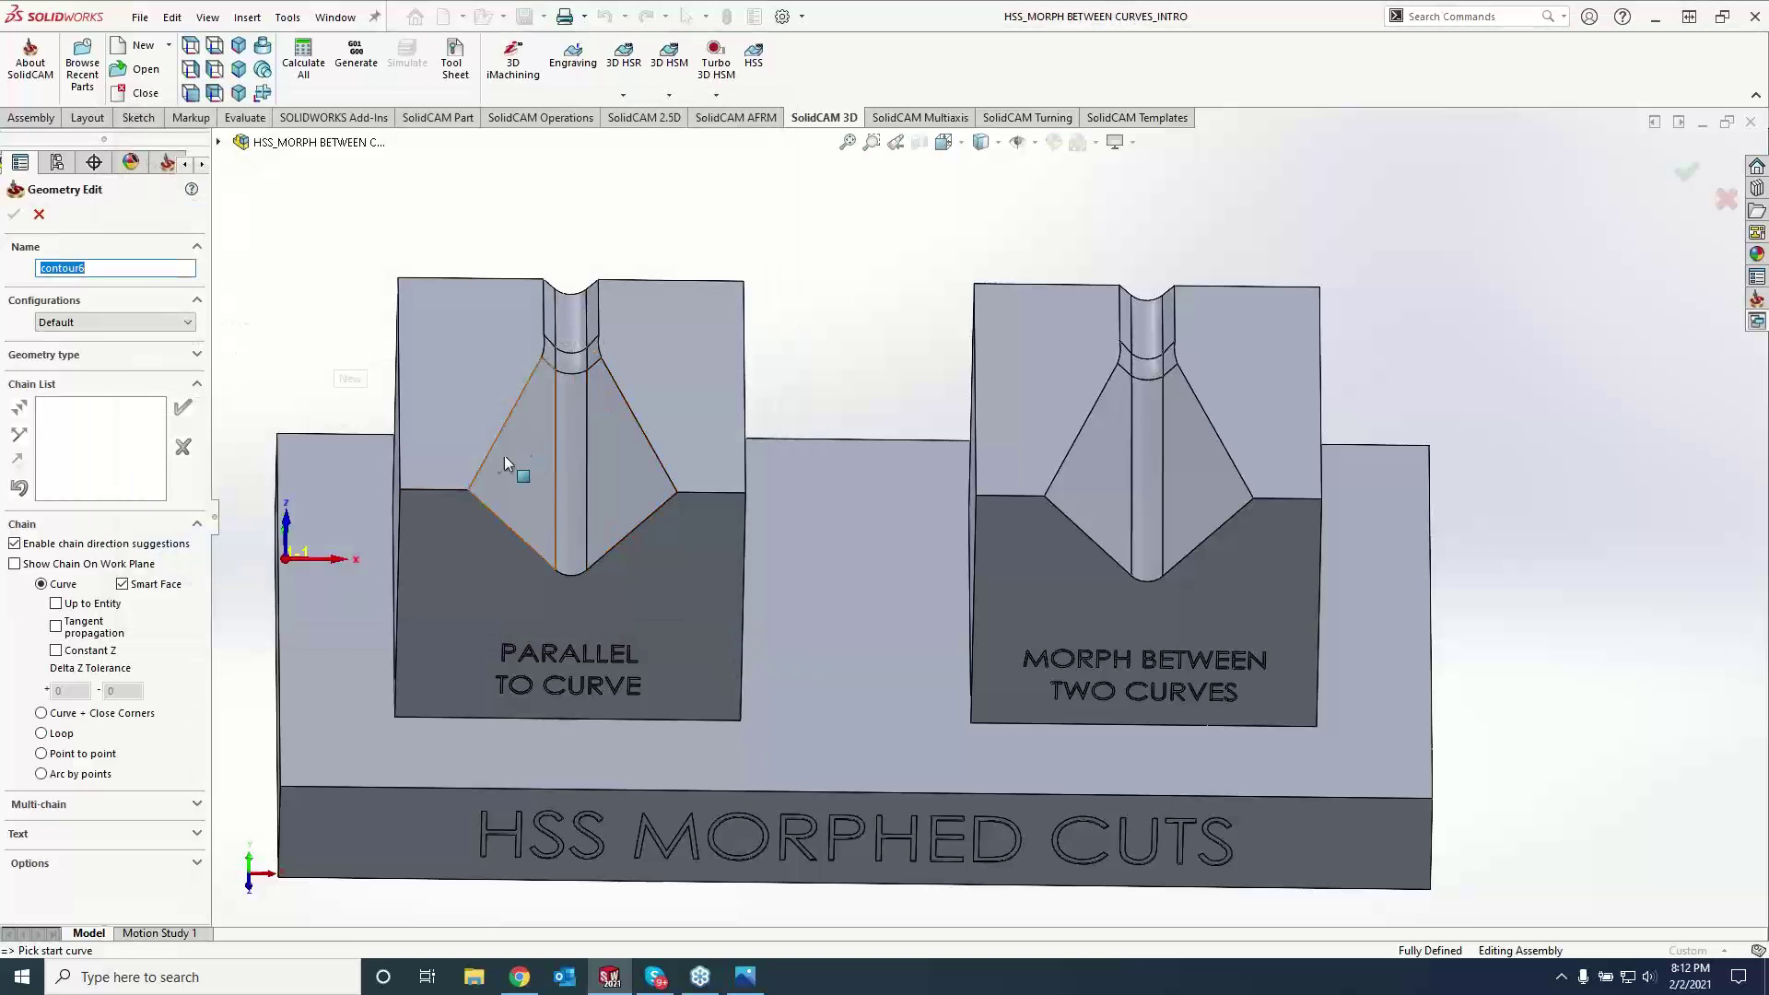
left_click(481, 466)
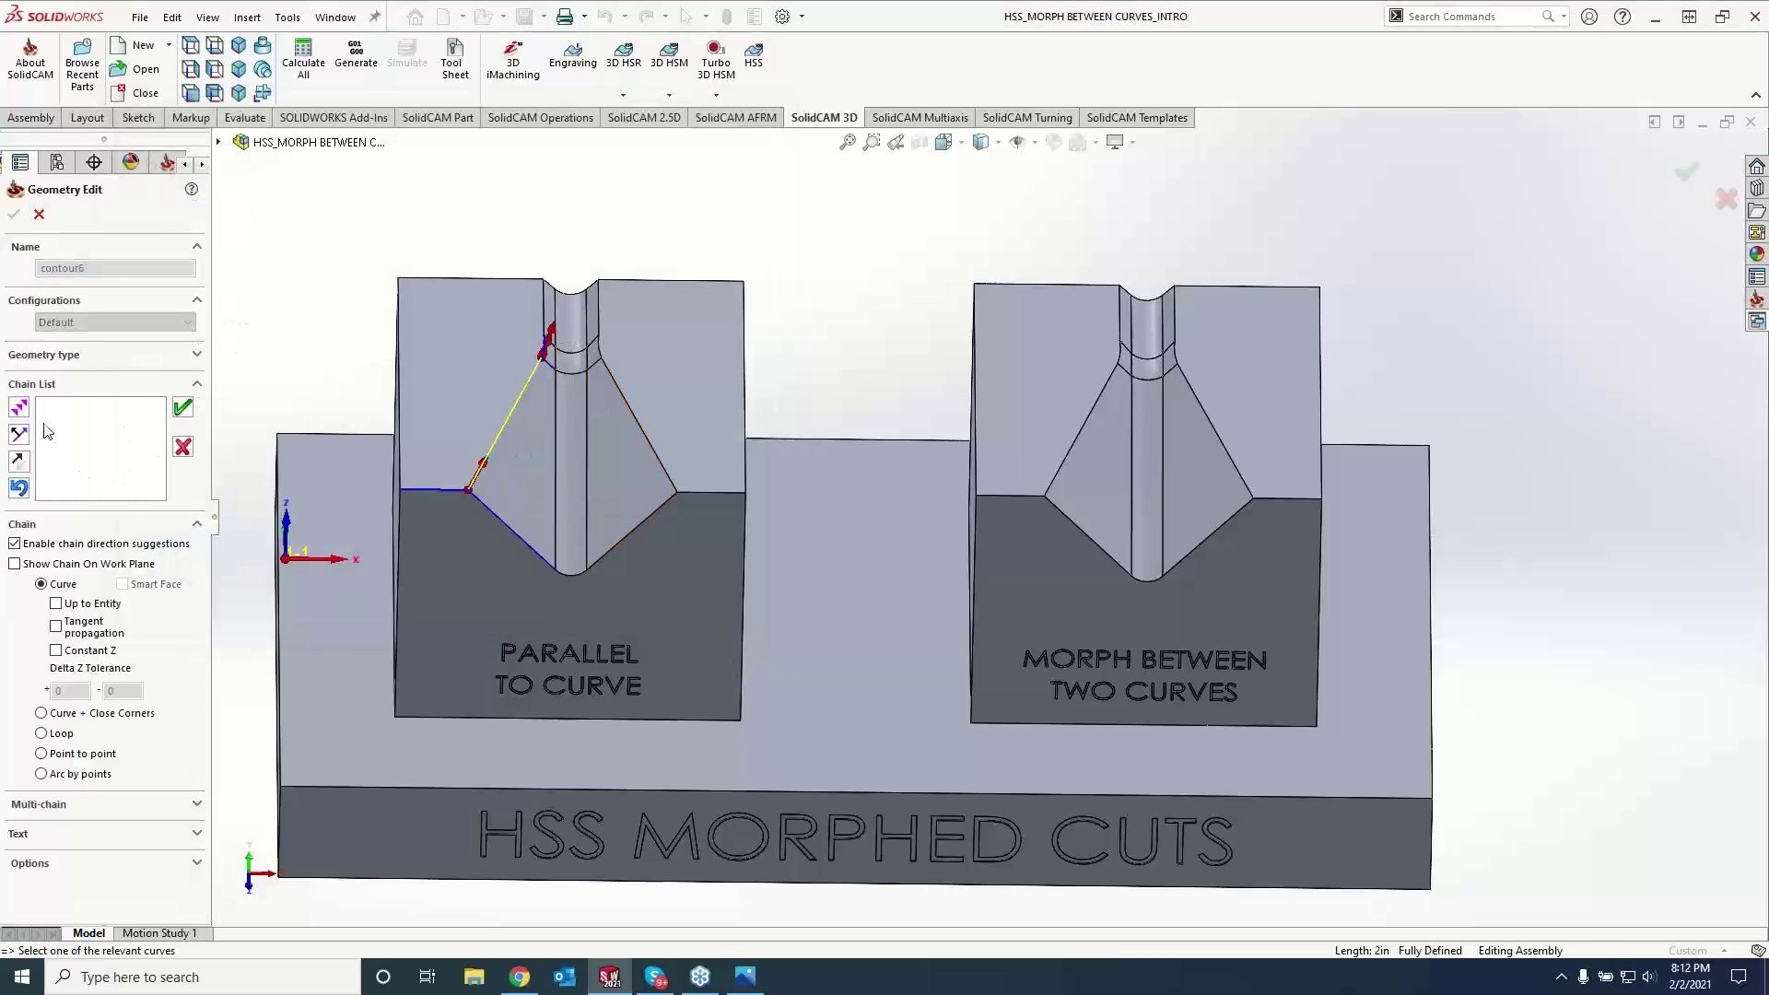
left_click(543, 318)
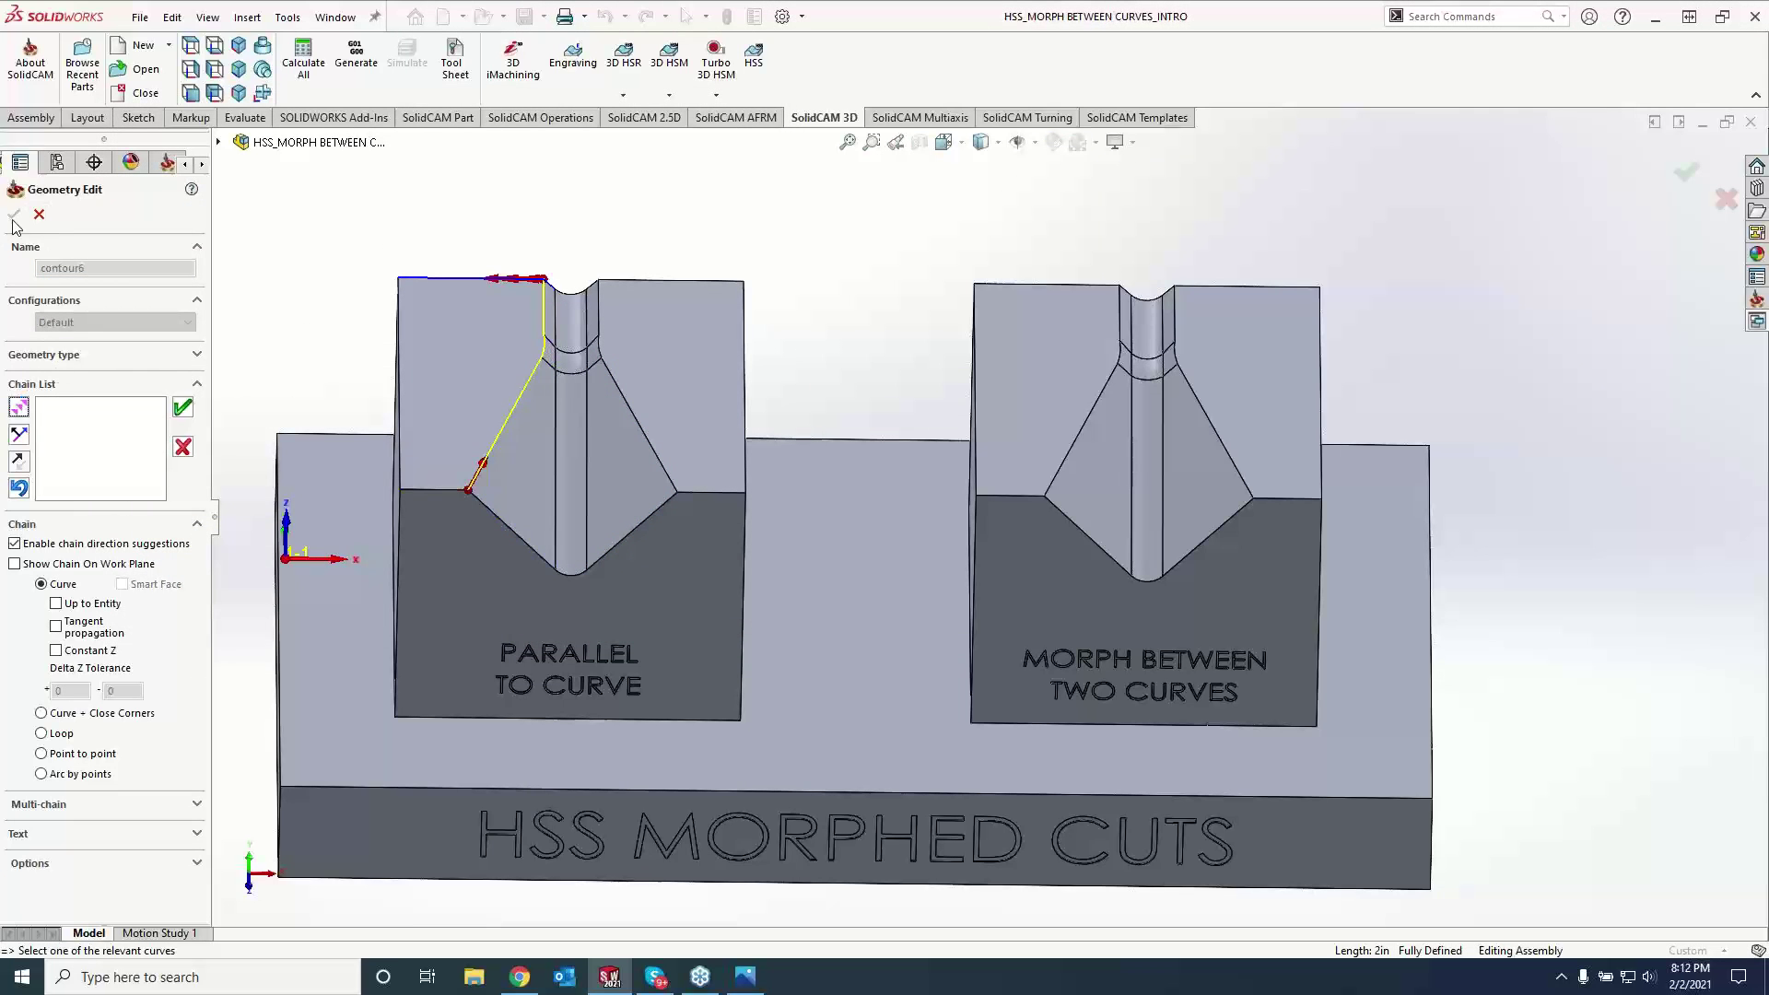
left_click(184, 409)
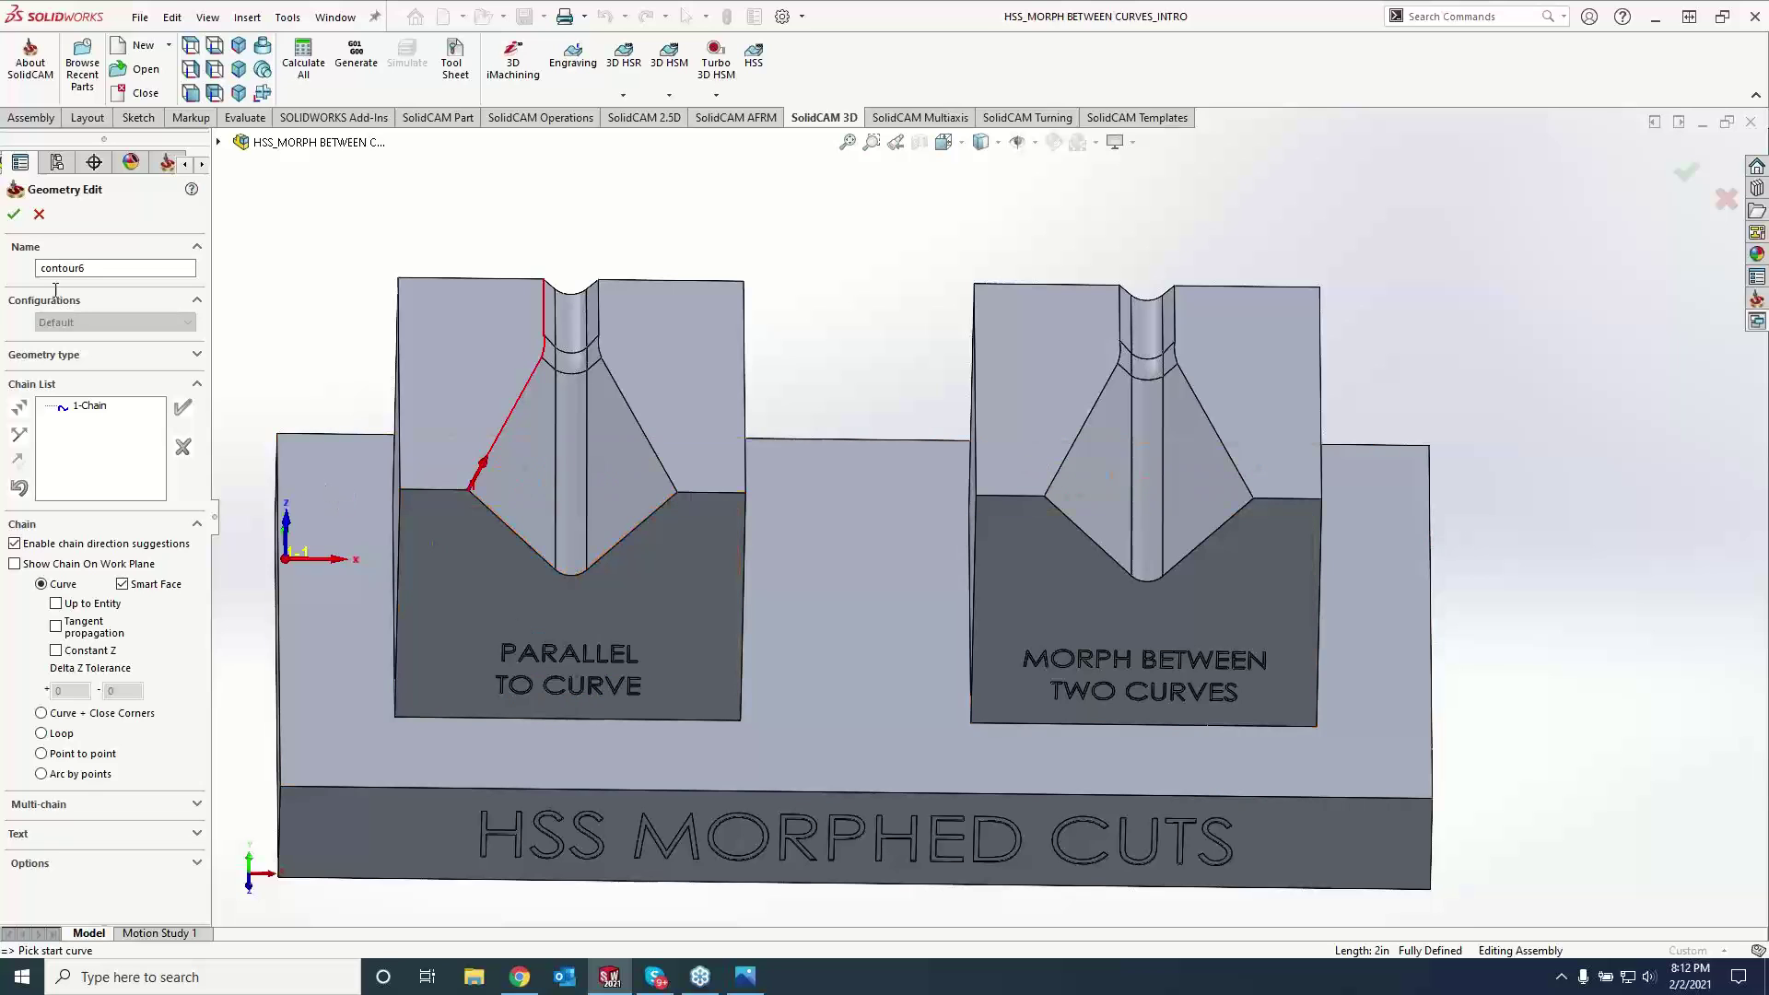
left_click(15, 216)
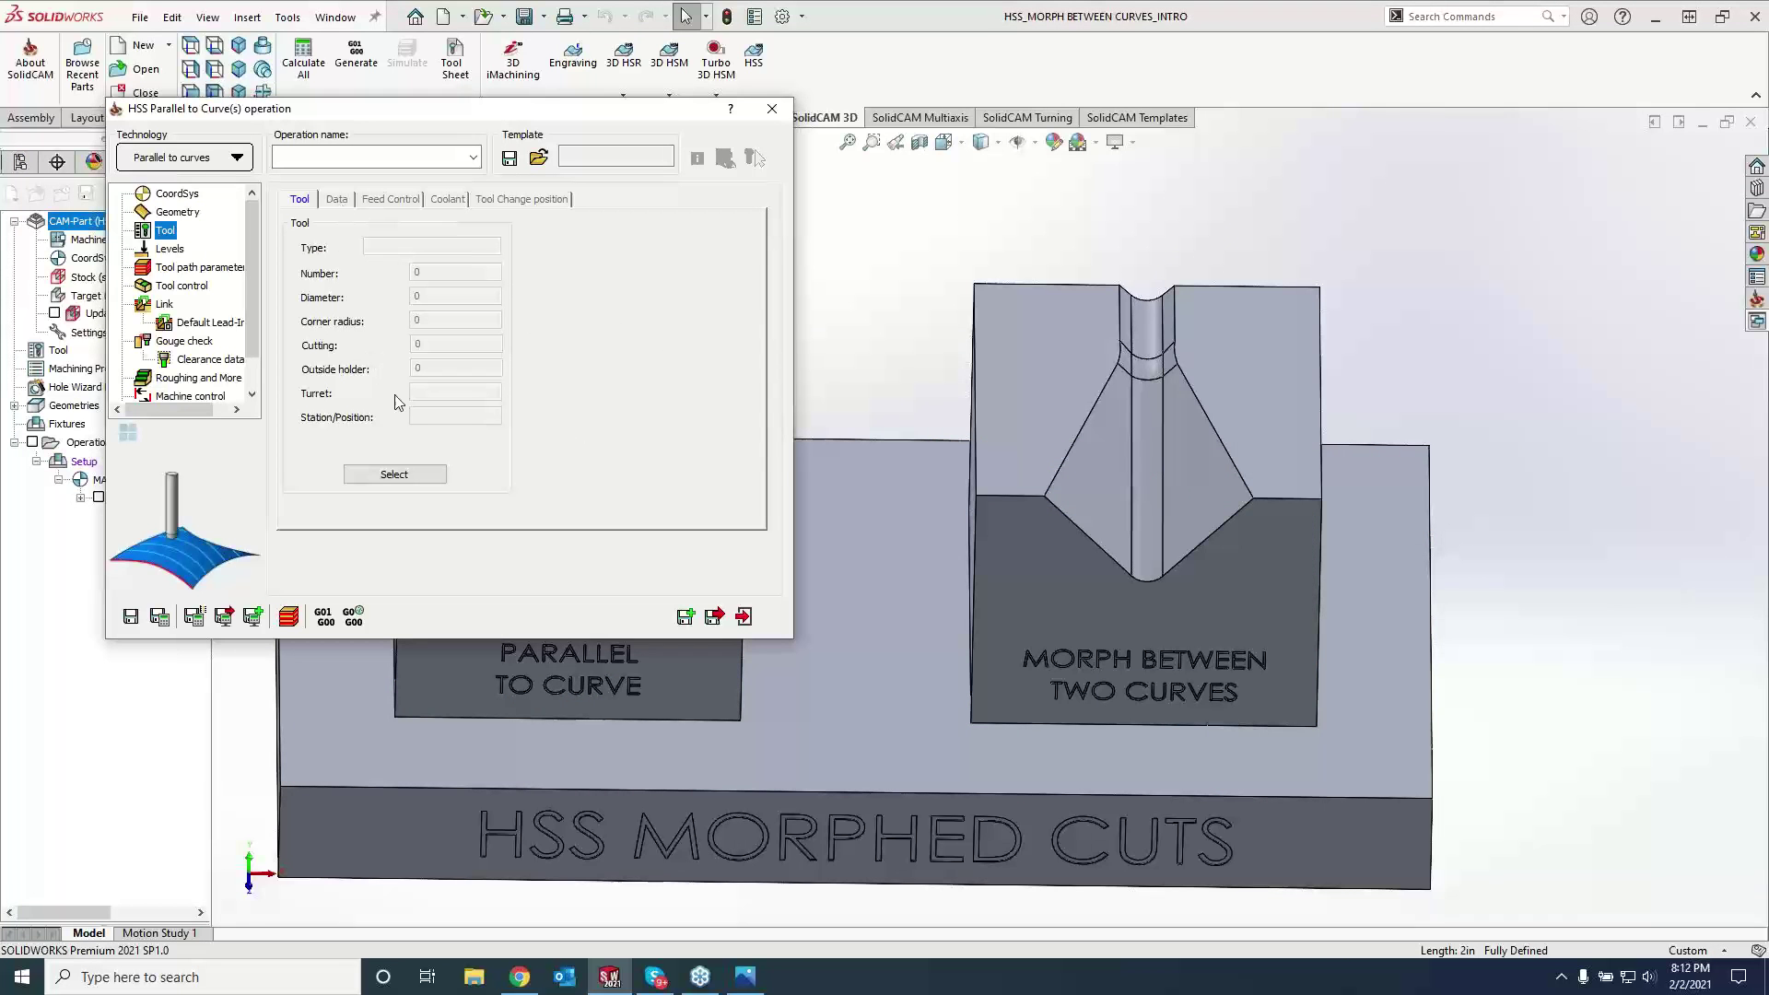
- Assign tool 2, the 0.125 inch ball nose mill, save and calculate the Parallel to Curve(s) operation, and close it
left_click(394, 474)
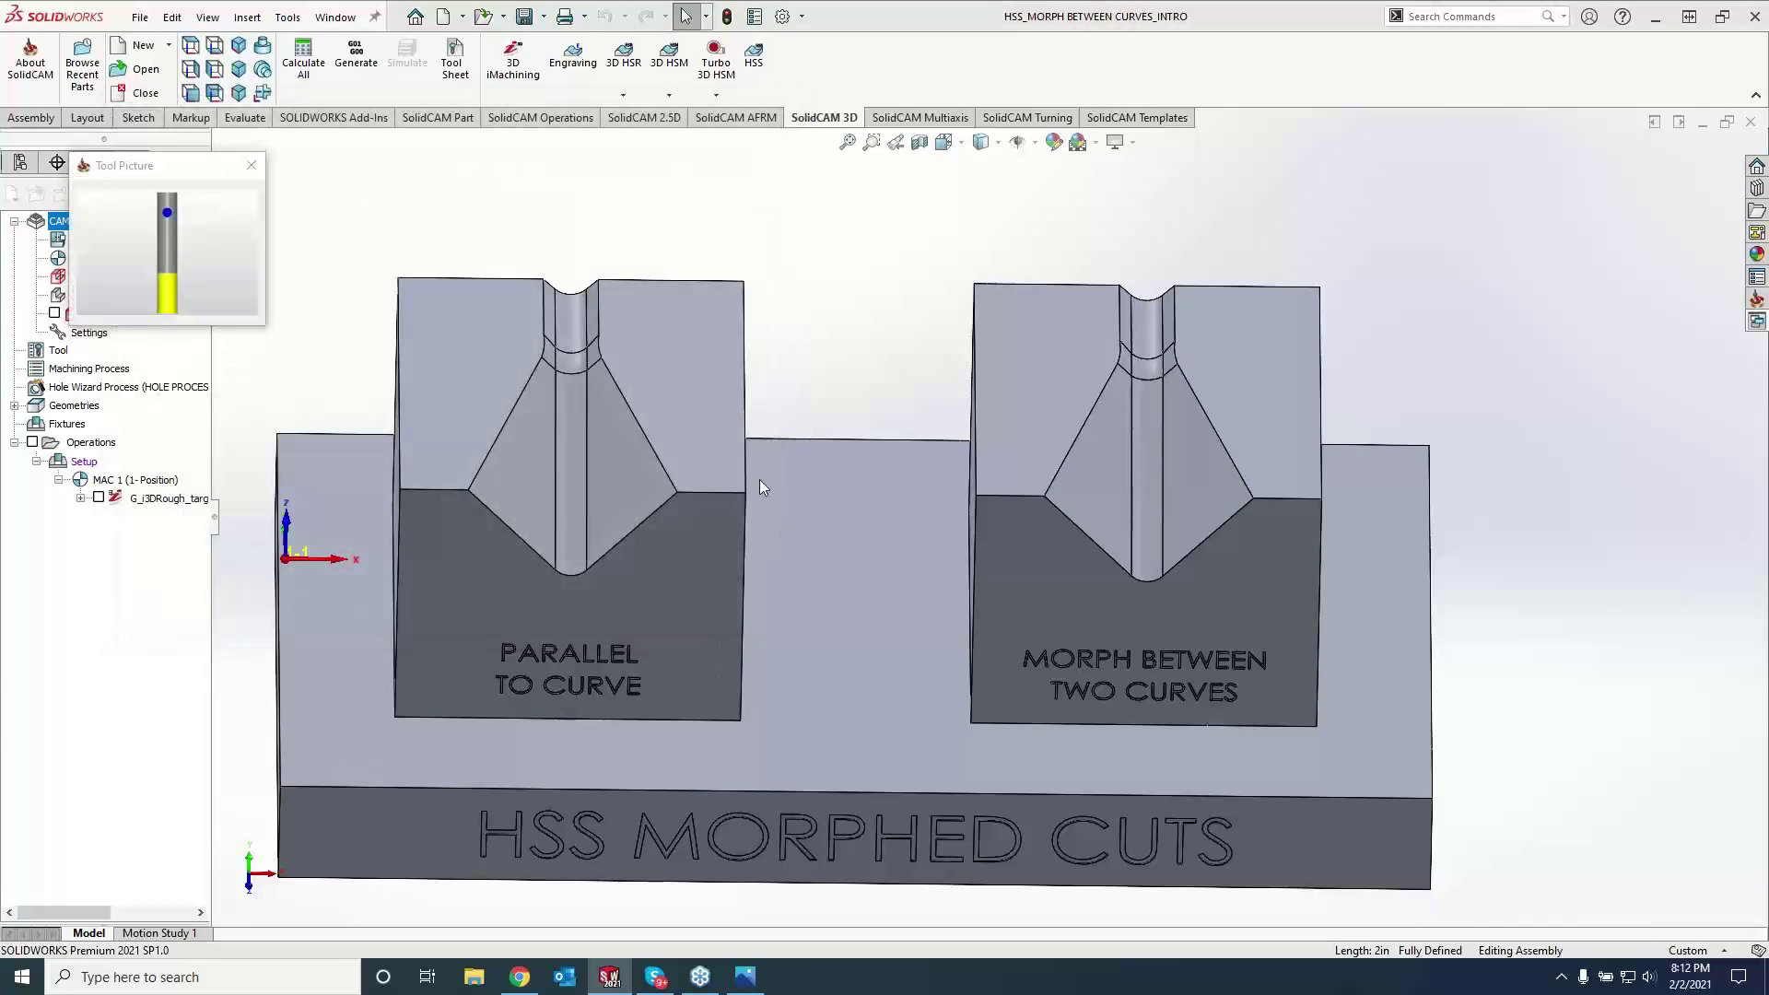
left_click(339, 268)
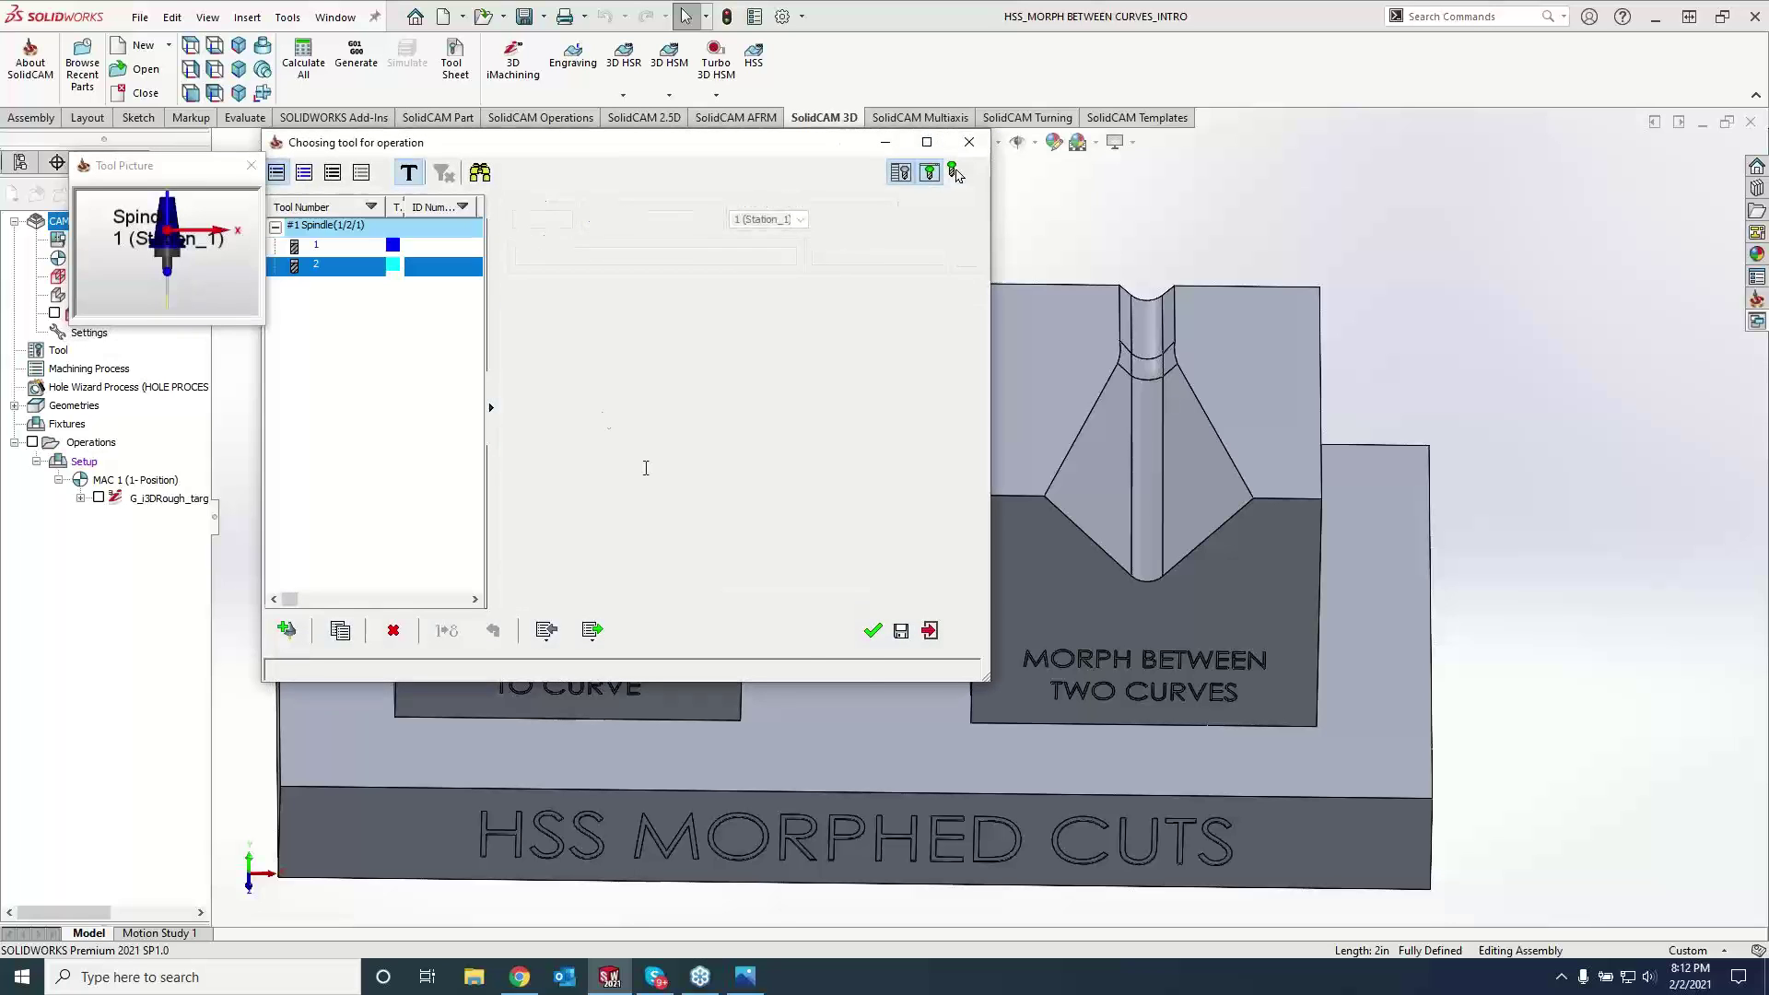
left_click(872, 630)
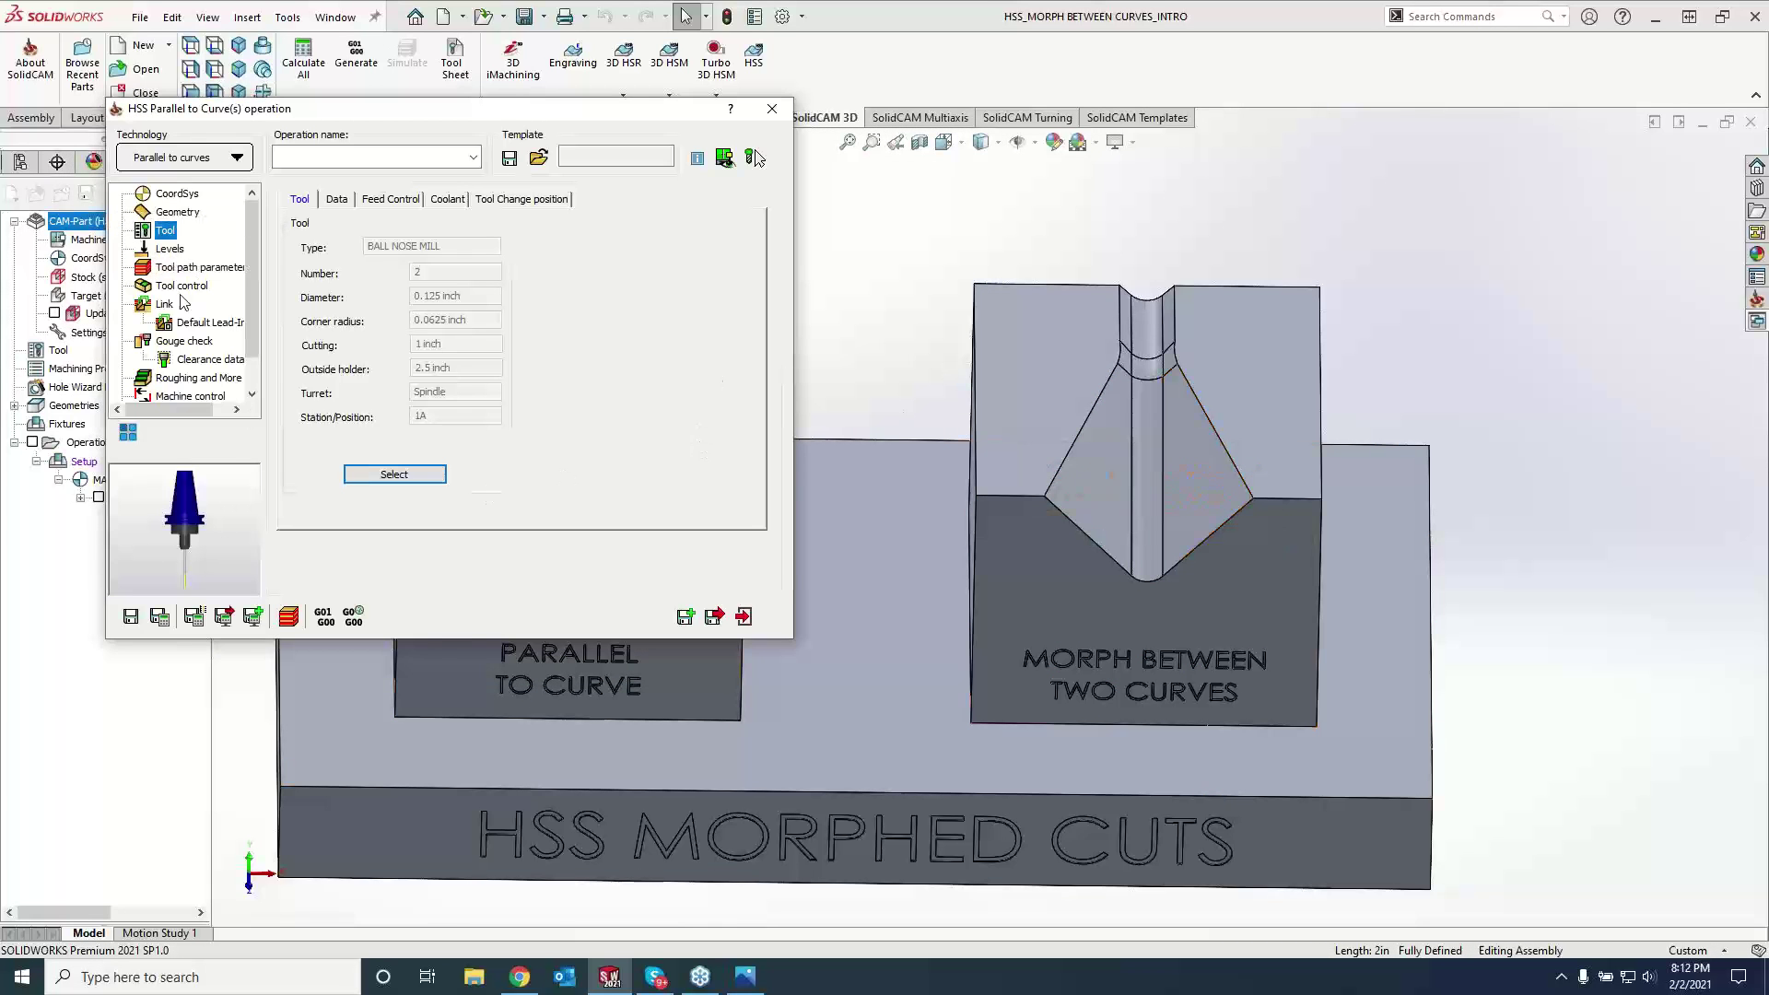
left_click(159, 622)
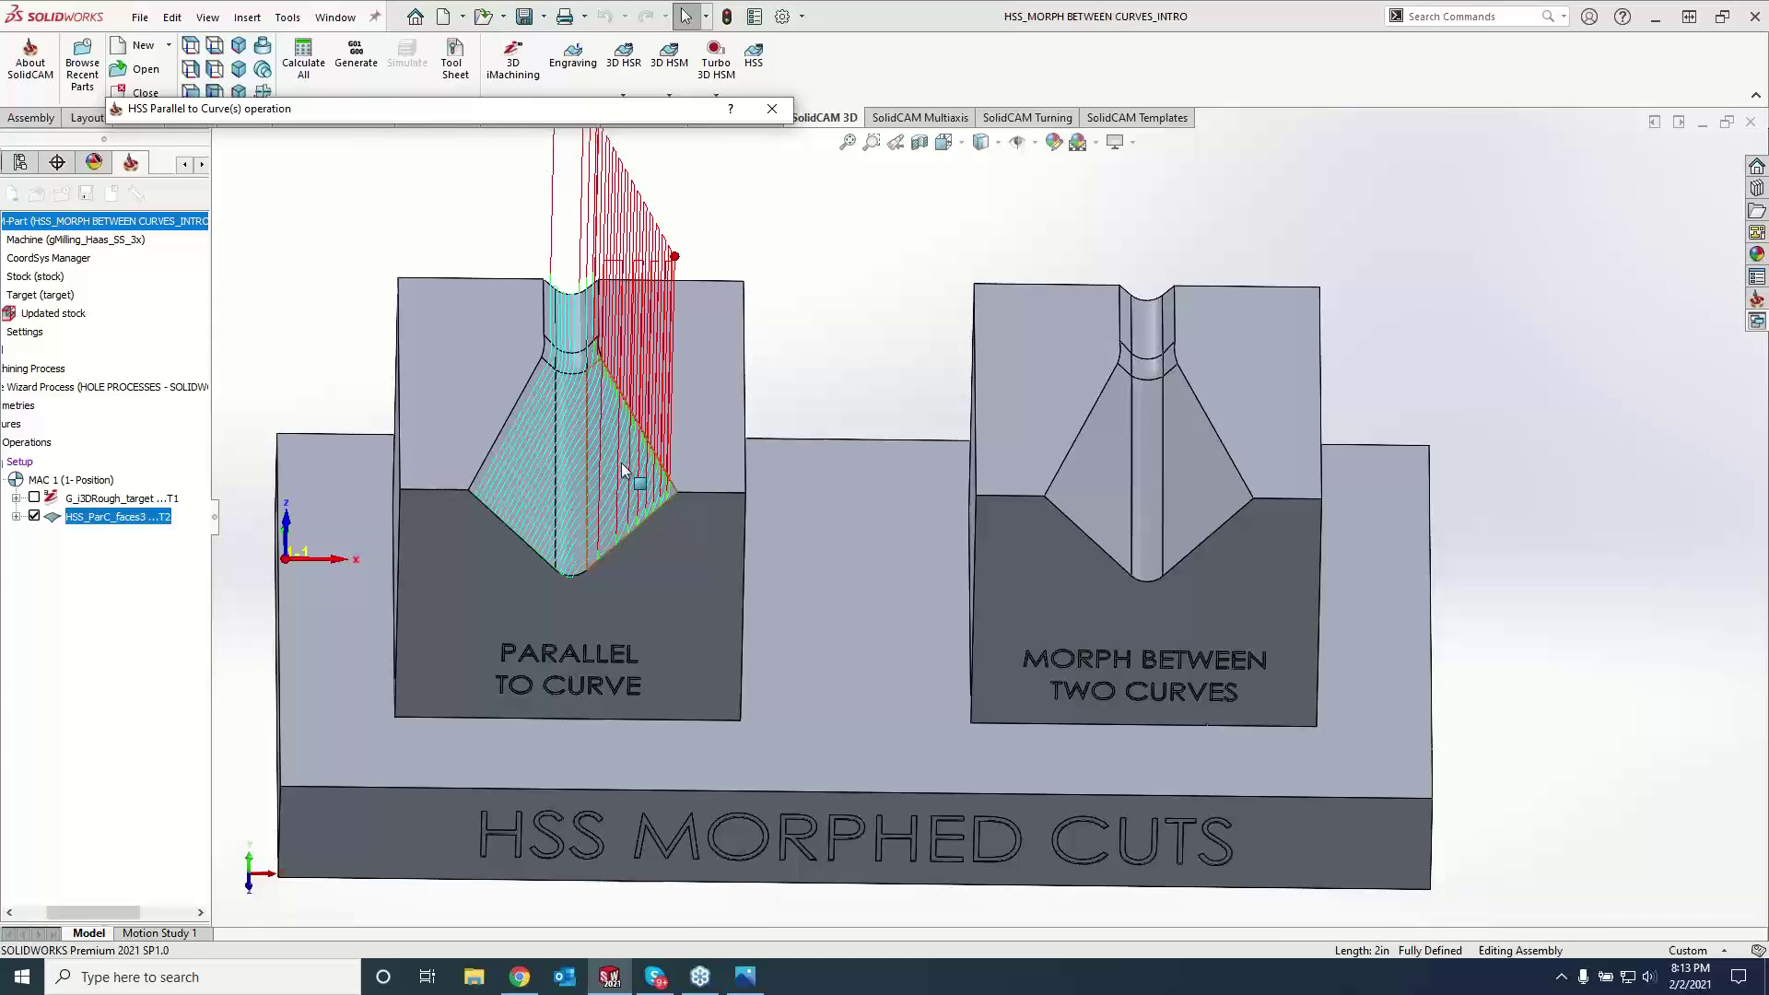
left_click(773, 109)
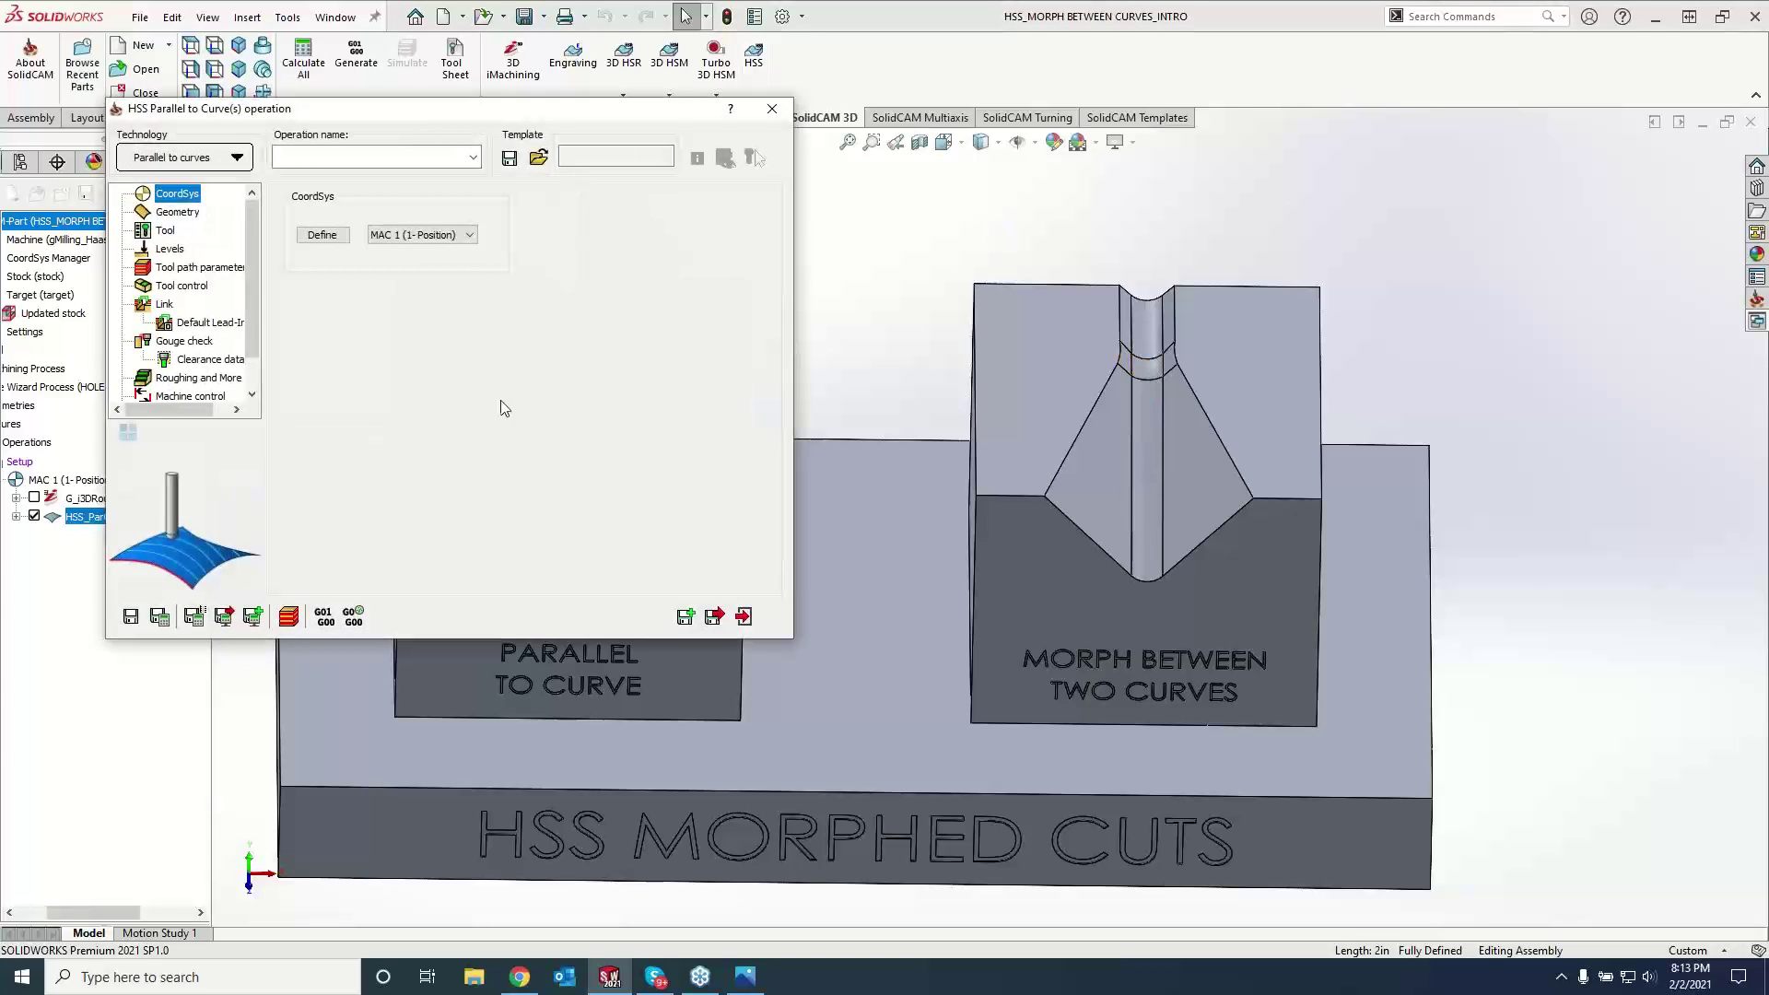
- Set a new HSS operation's technology to Morph between two boundary curves and go to its geometry settings
left_click(231, 159)
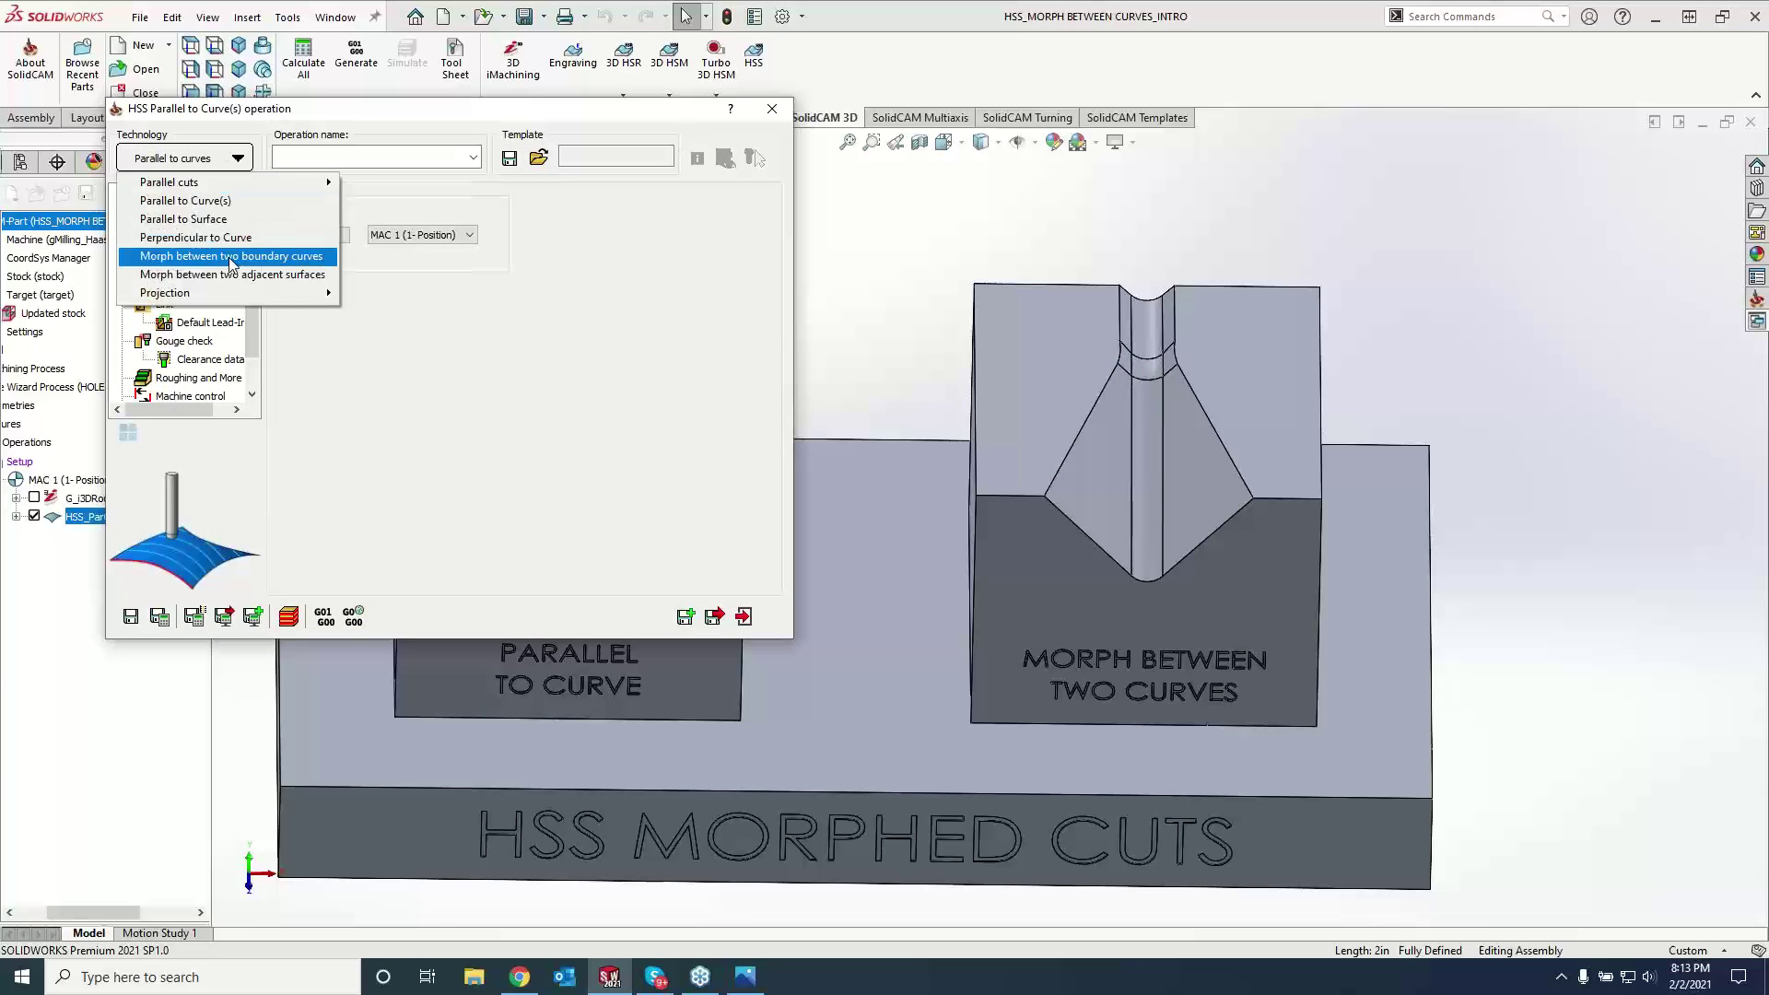
left_click(185, 255)
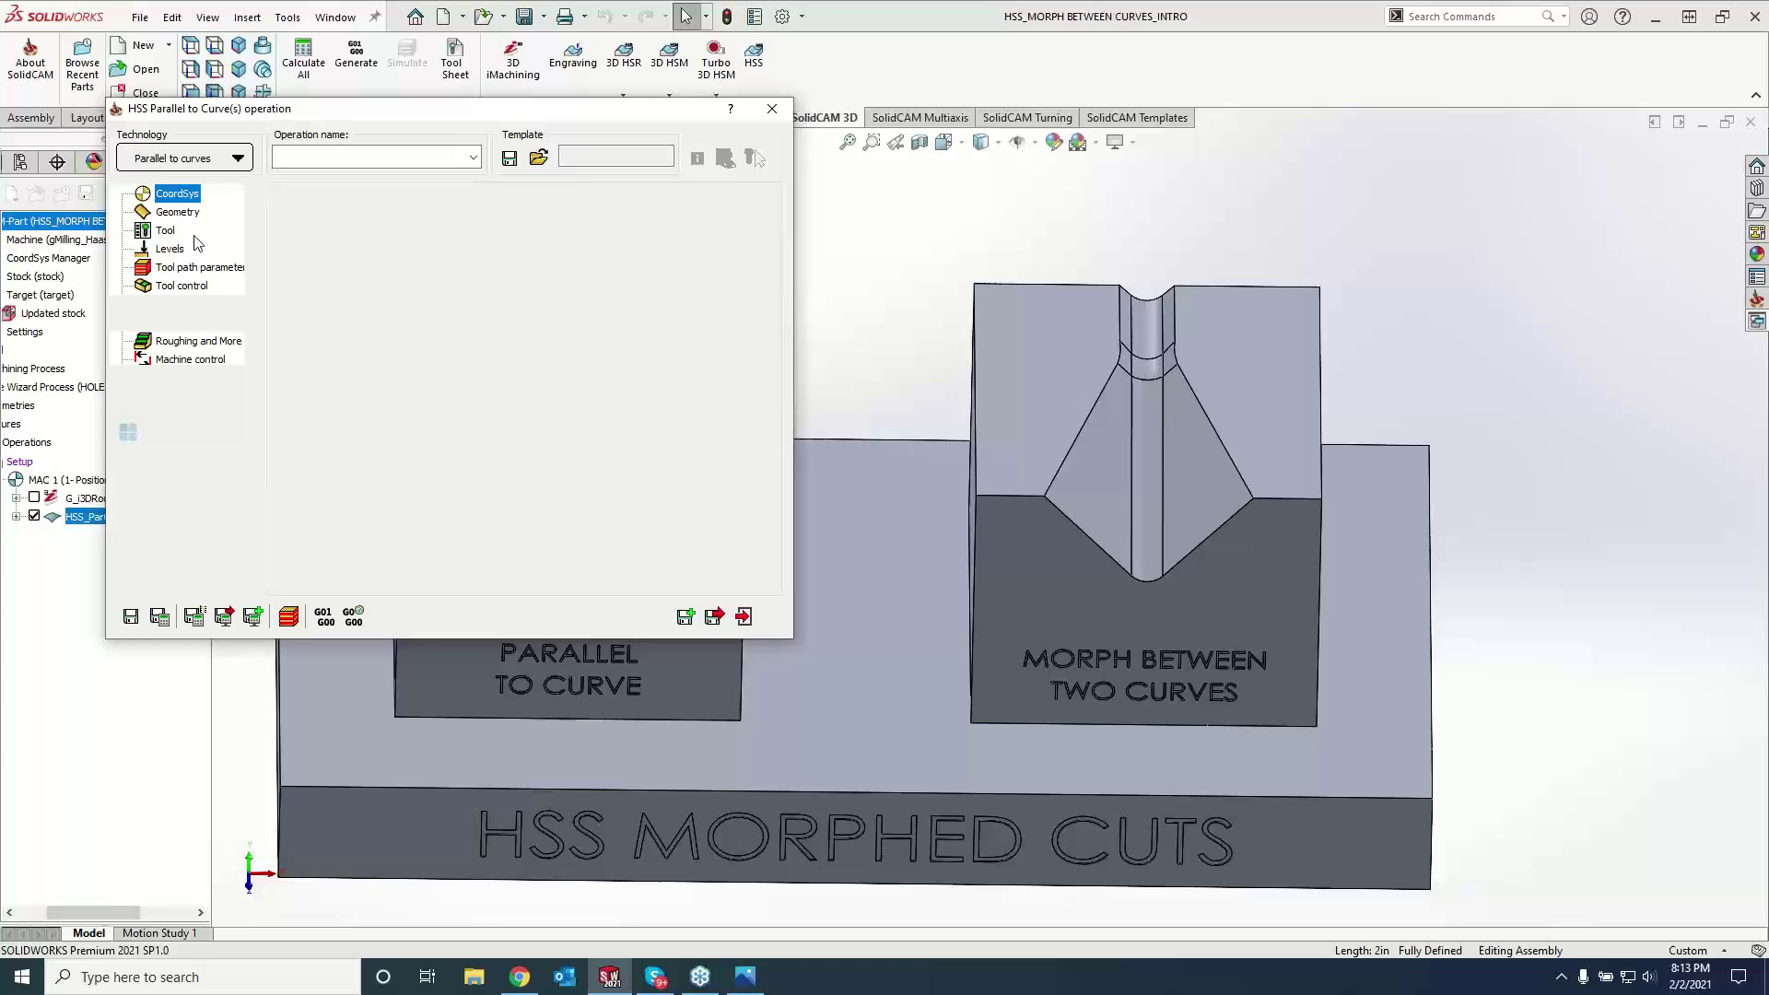
left_click(177, 212)
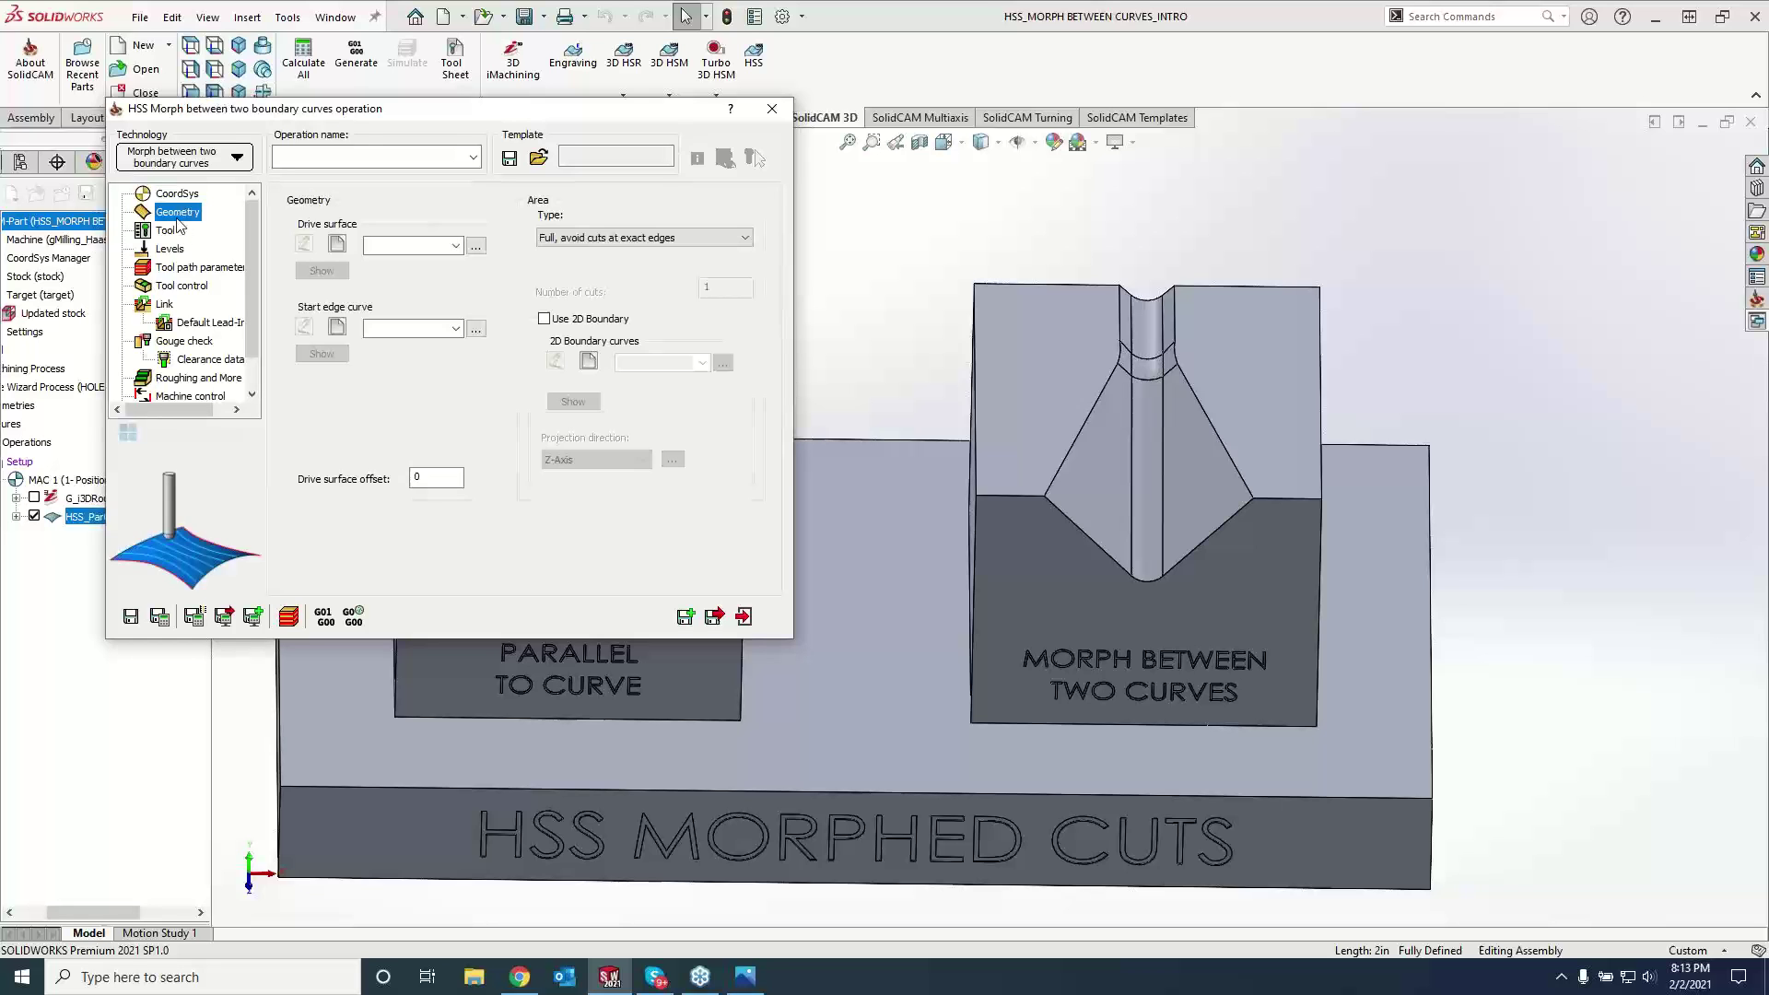
- Define the Morph operation's drive surface from all channel, transition and flared pocket faces of the MORPH BETWEEN TWO CURVES block
left_click(337, 244)
left_click(1163, 313)
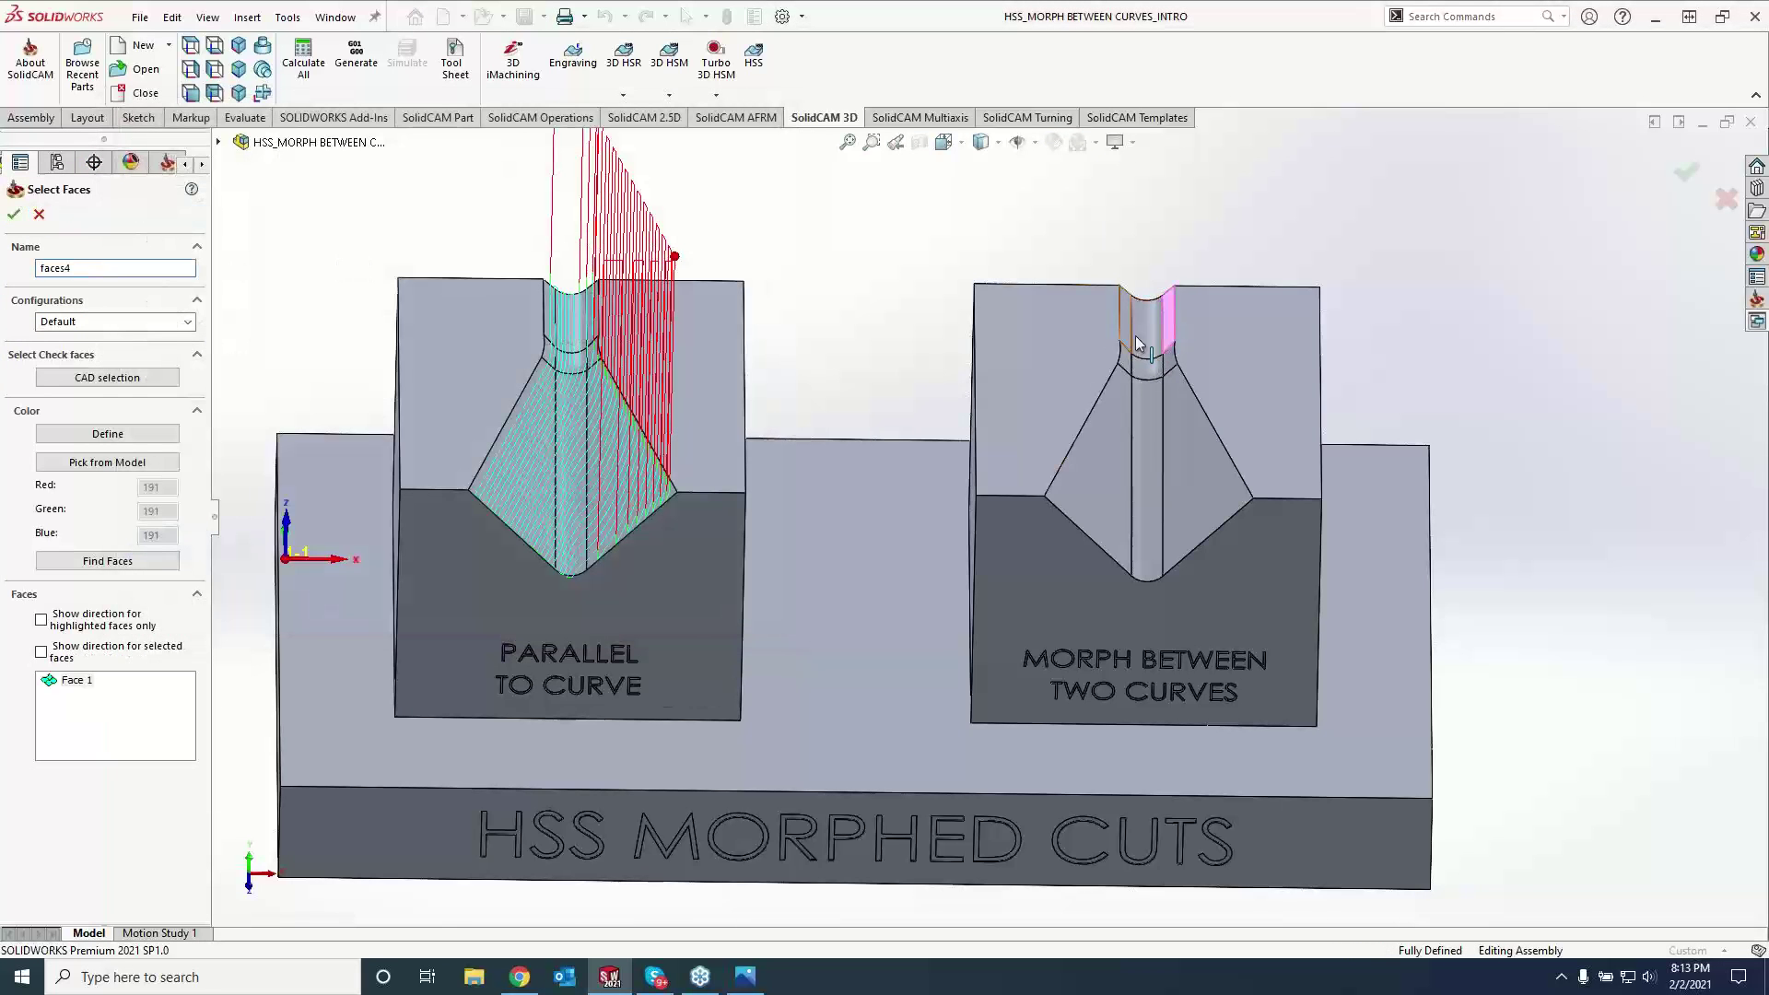
left_click(1139, 343)
left_click(1141, 355)
left_click(1143, 367)
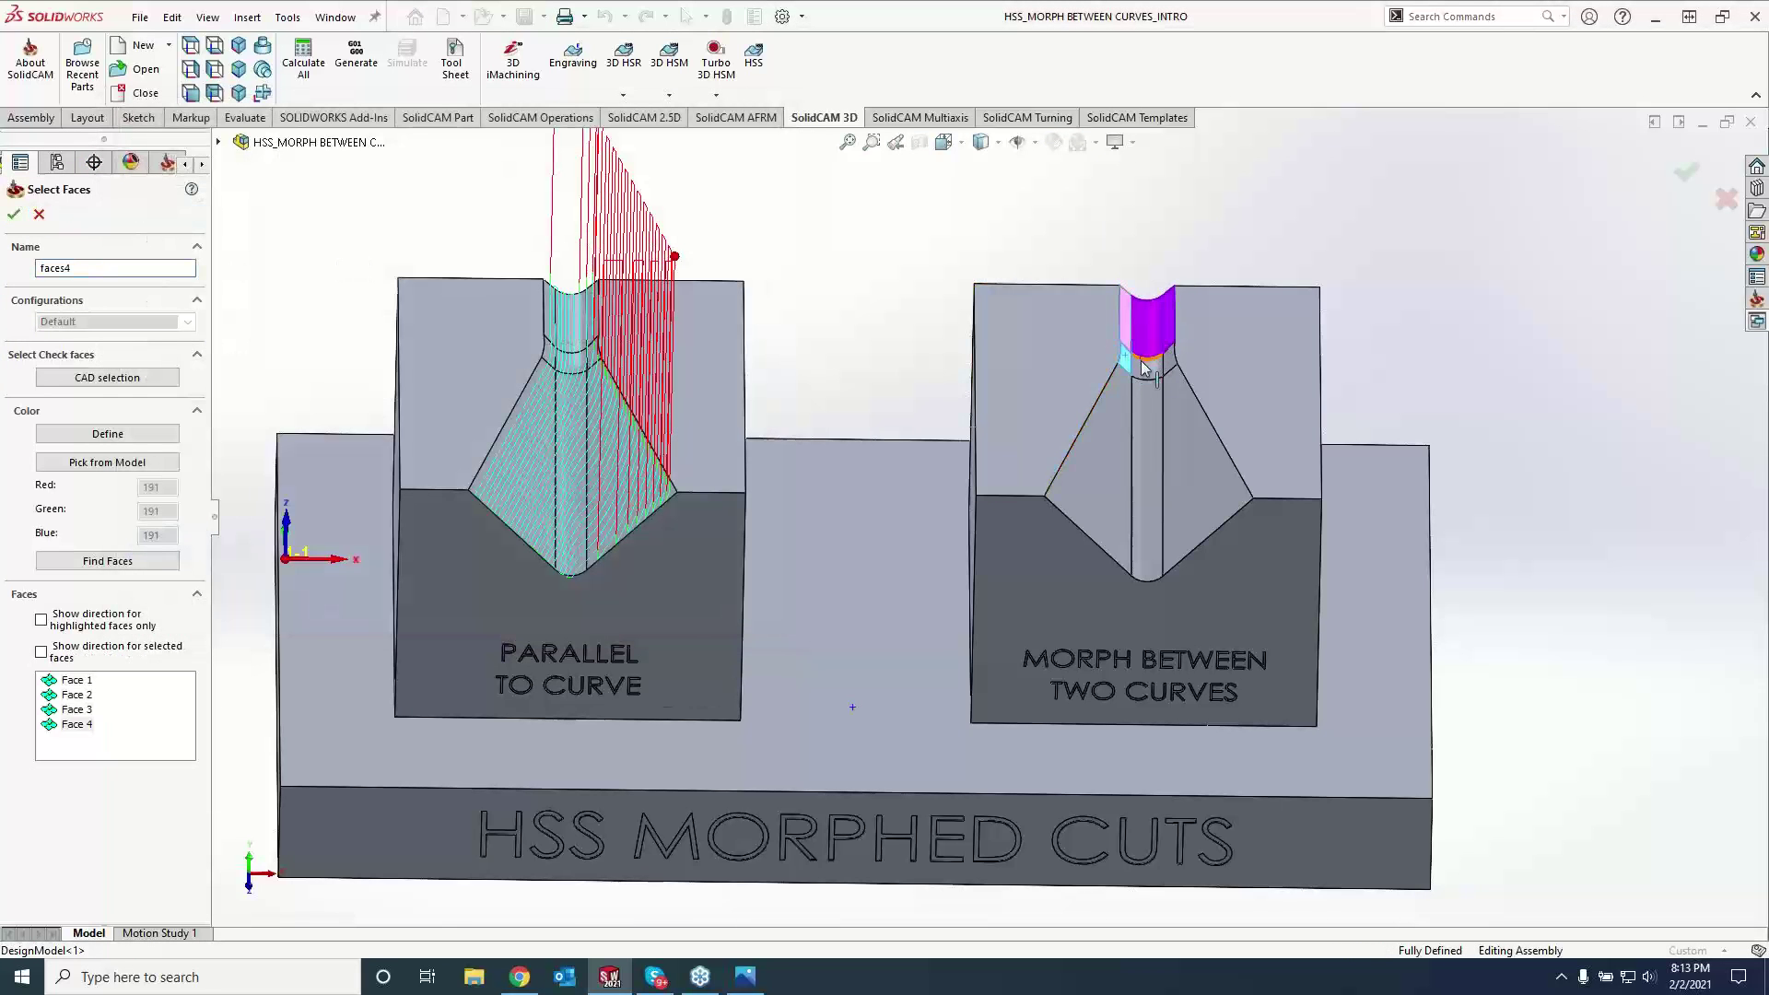
left_click(1092, 516)
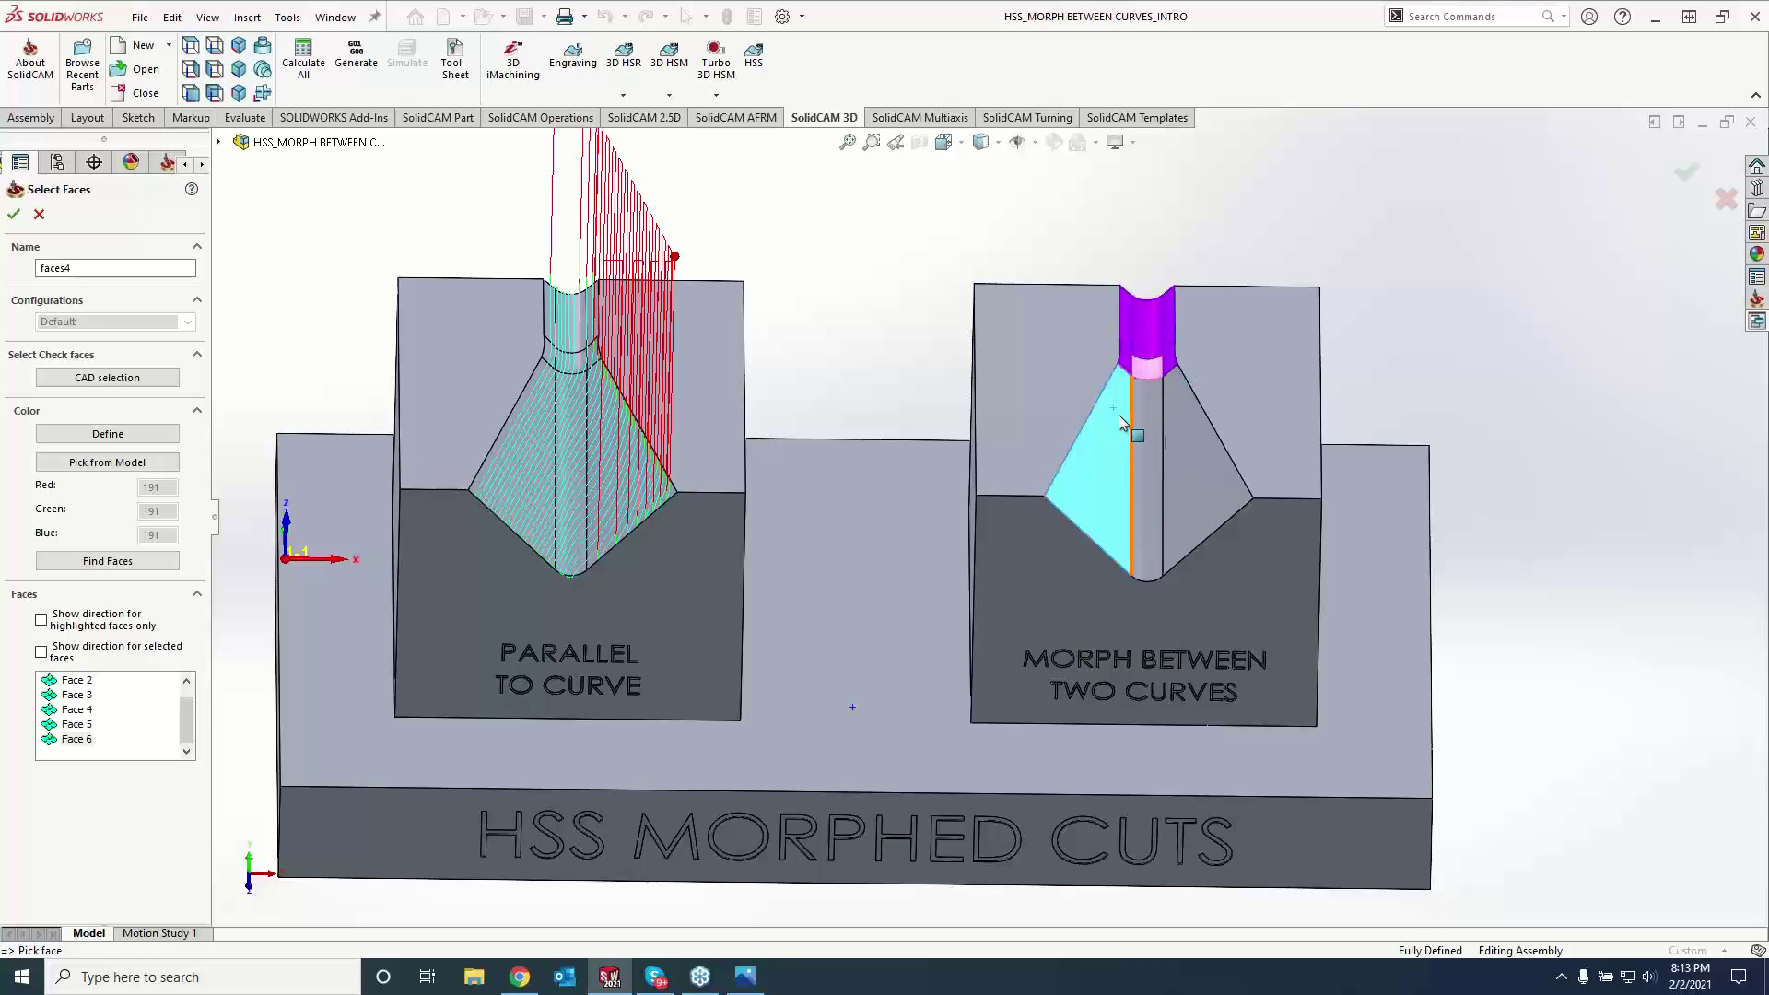
left_click(1147, 461)
left_click(1176, 426)
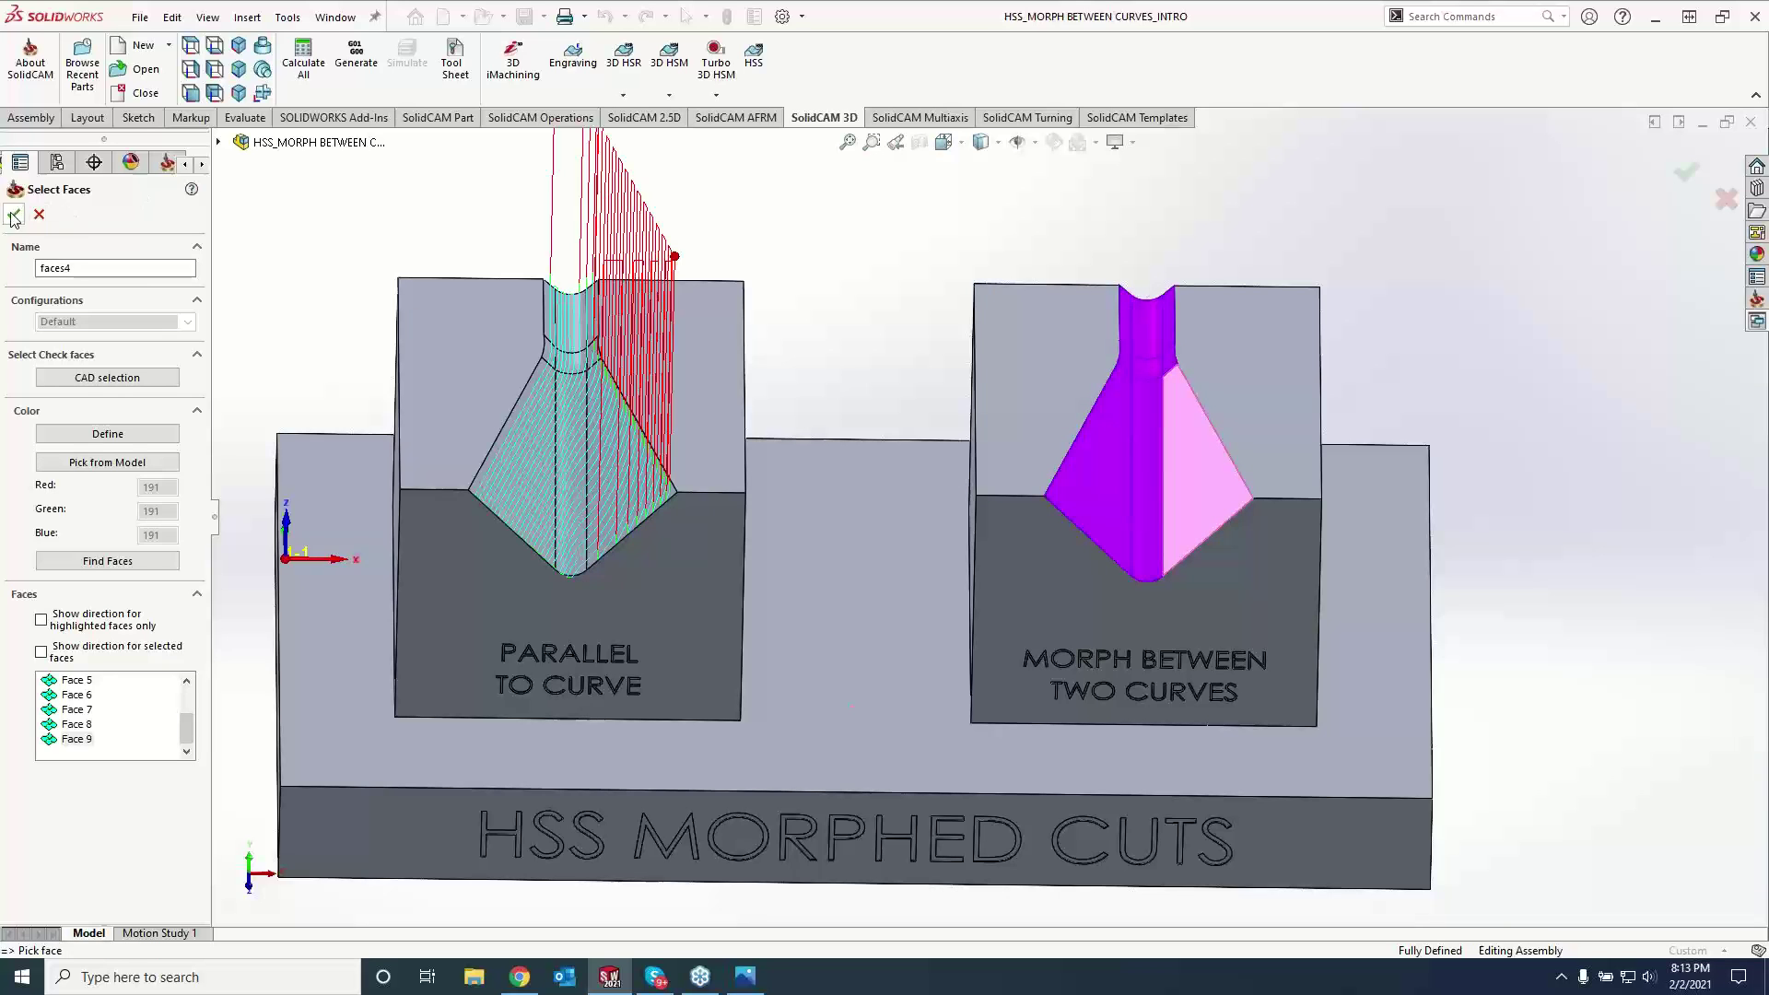
left_click(14, 216)
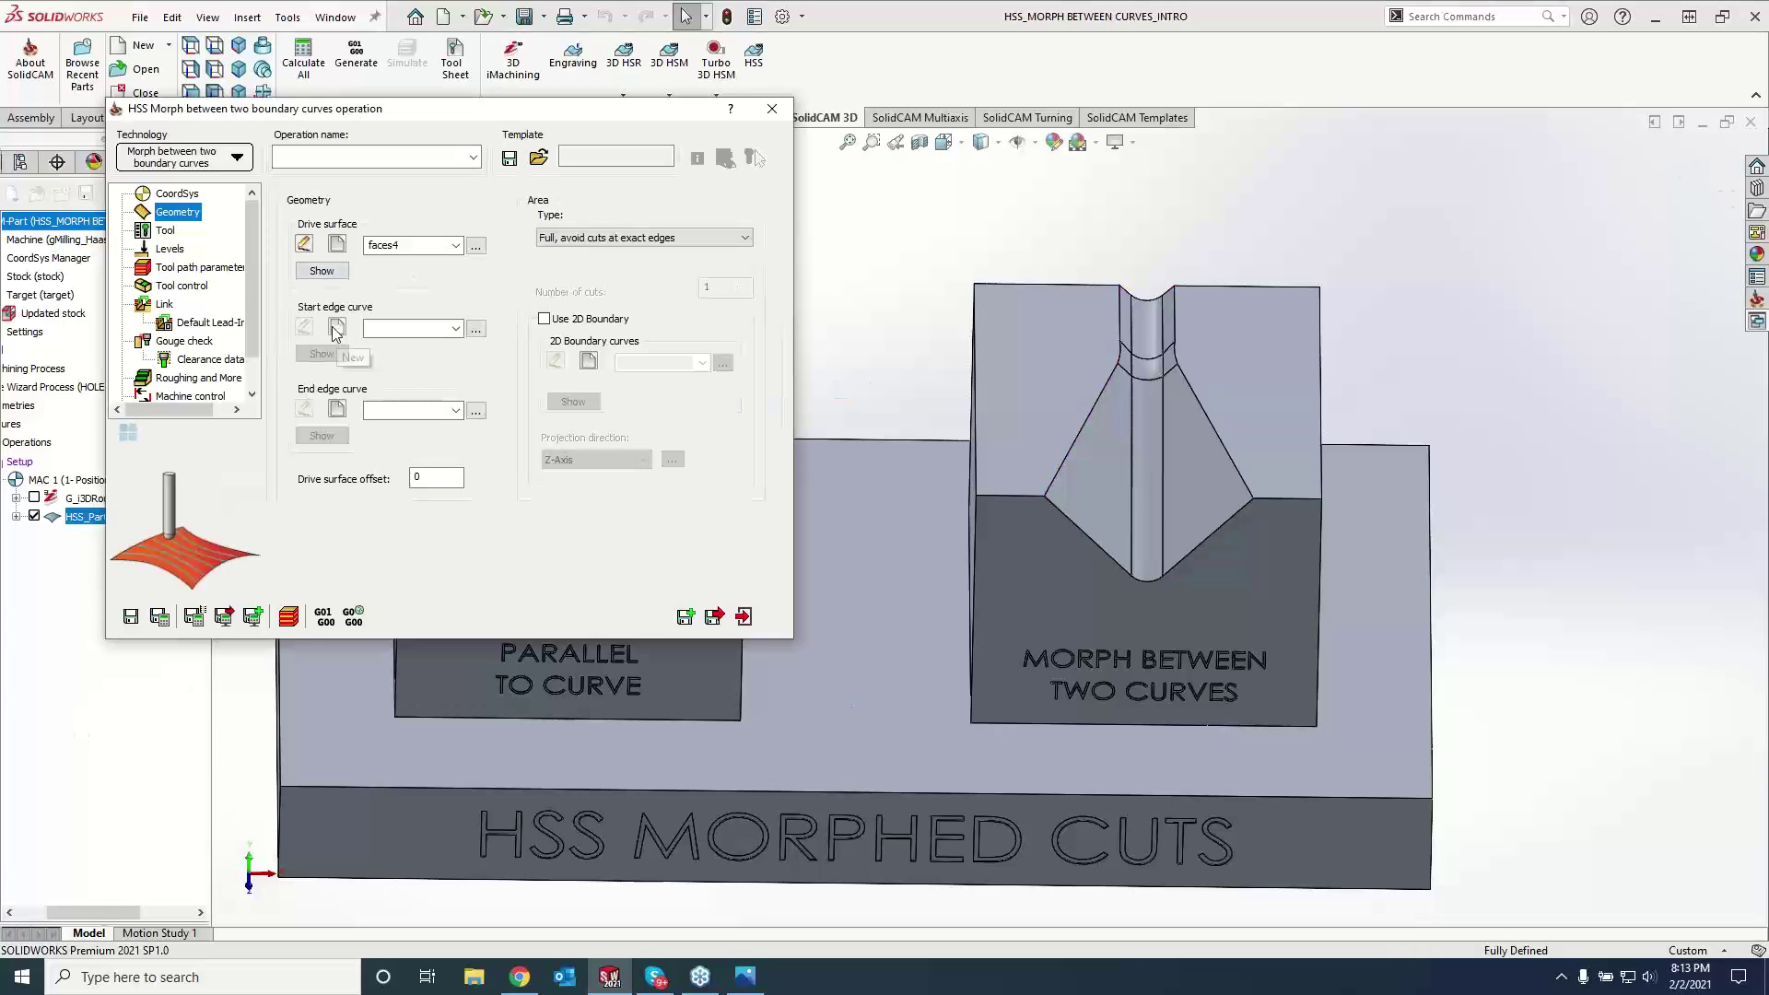
- Define the start edge curve along the left outer edge of the MORPH BETWEEN TWO CURVES pocket, from the channel down through the flare
left_click(1123, 316)
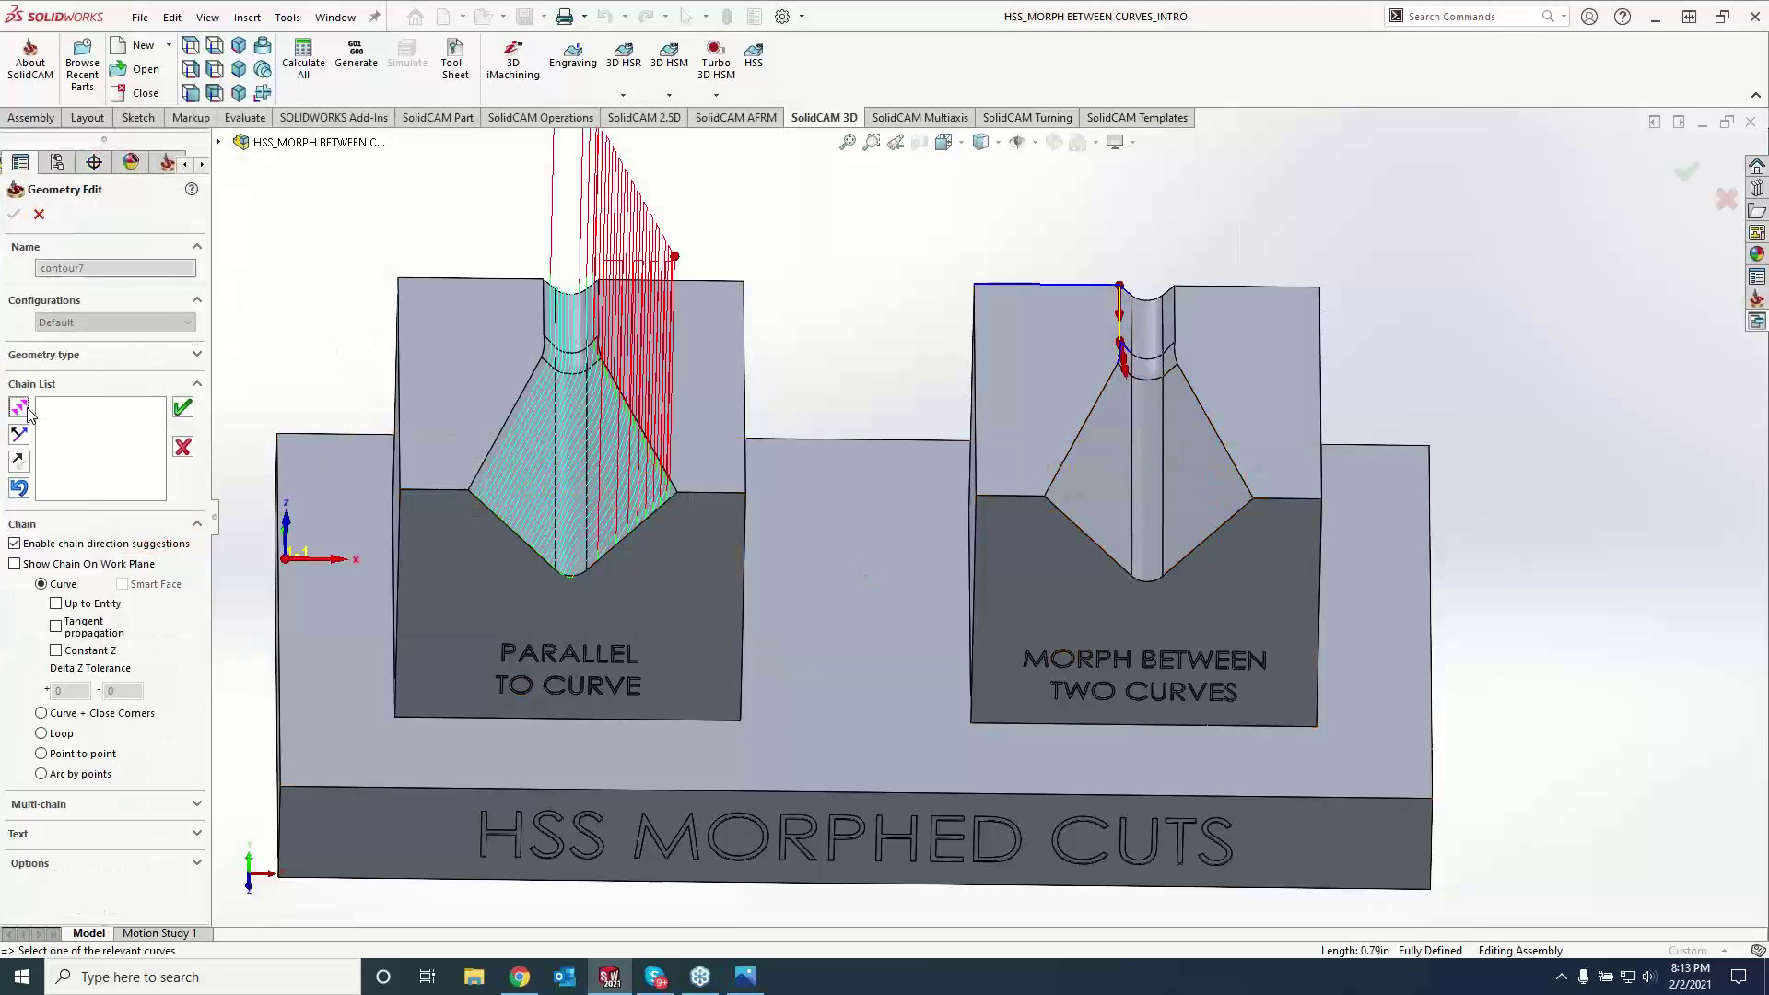
left_click(179, 410)
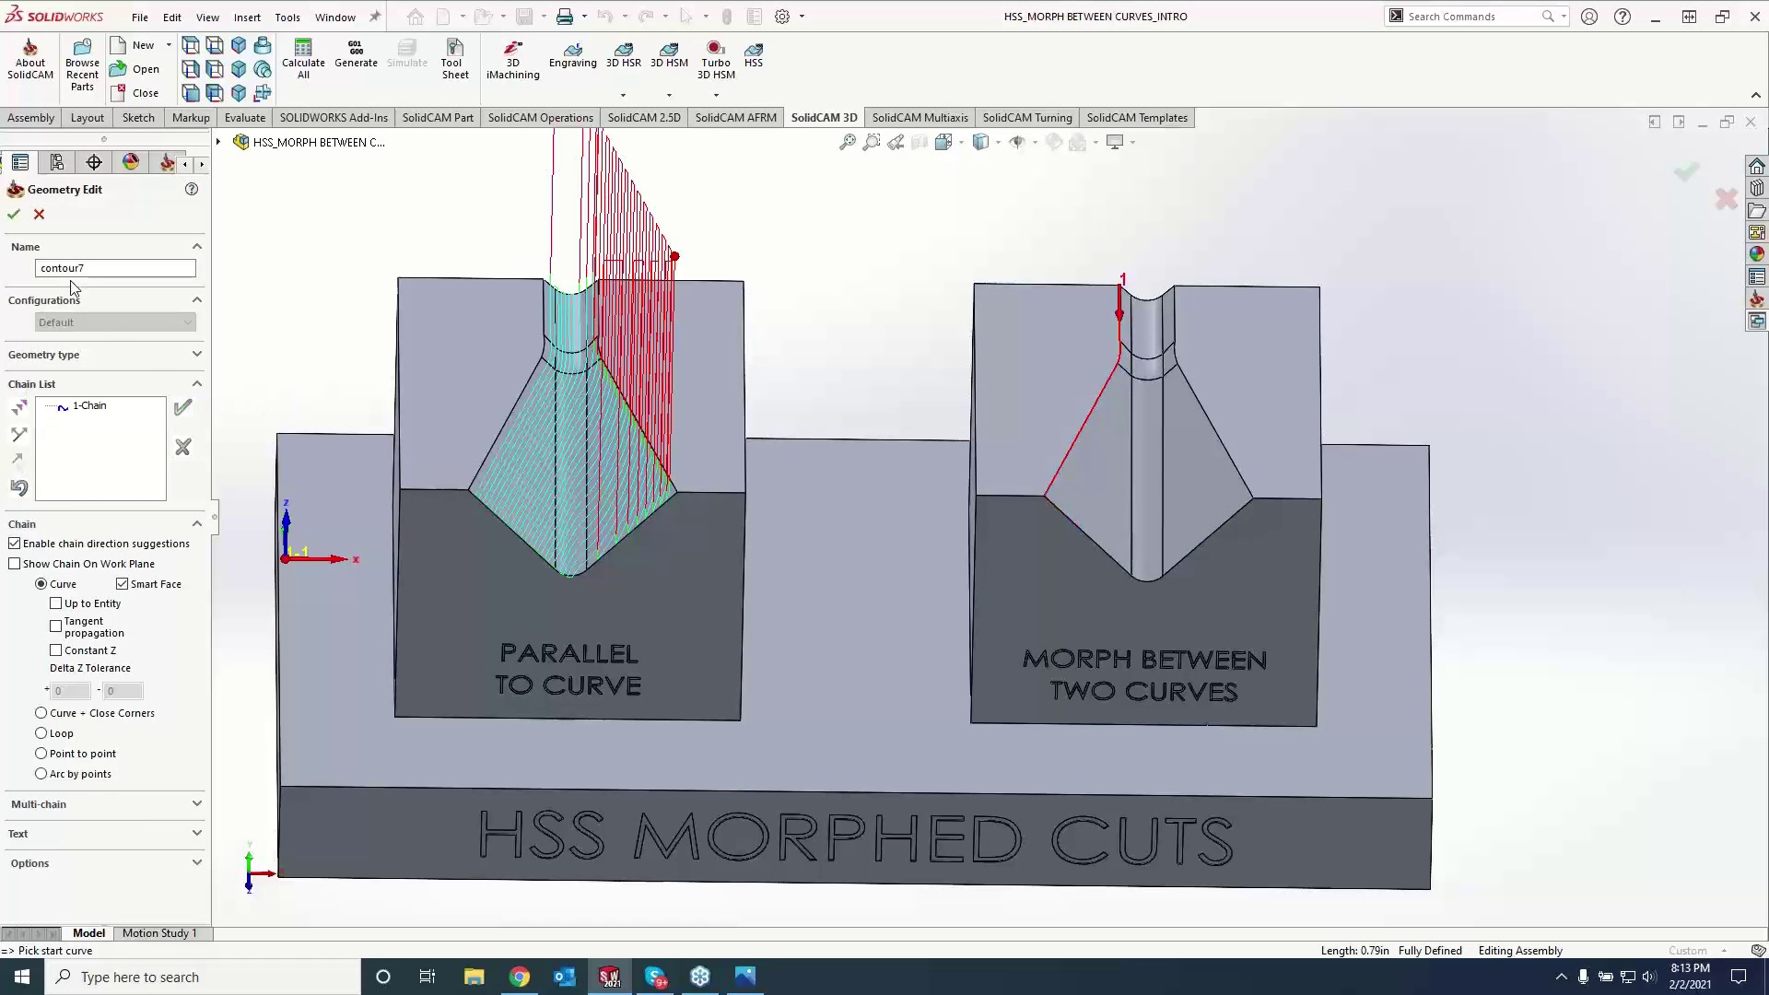
left_click(15, 214)
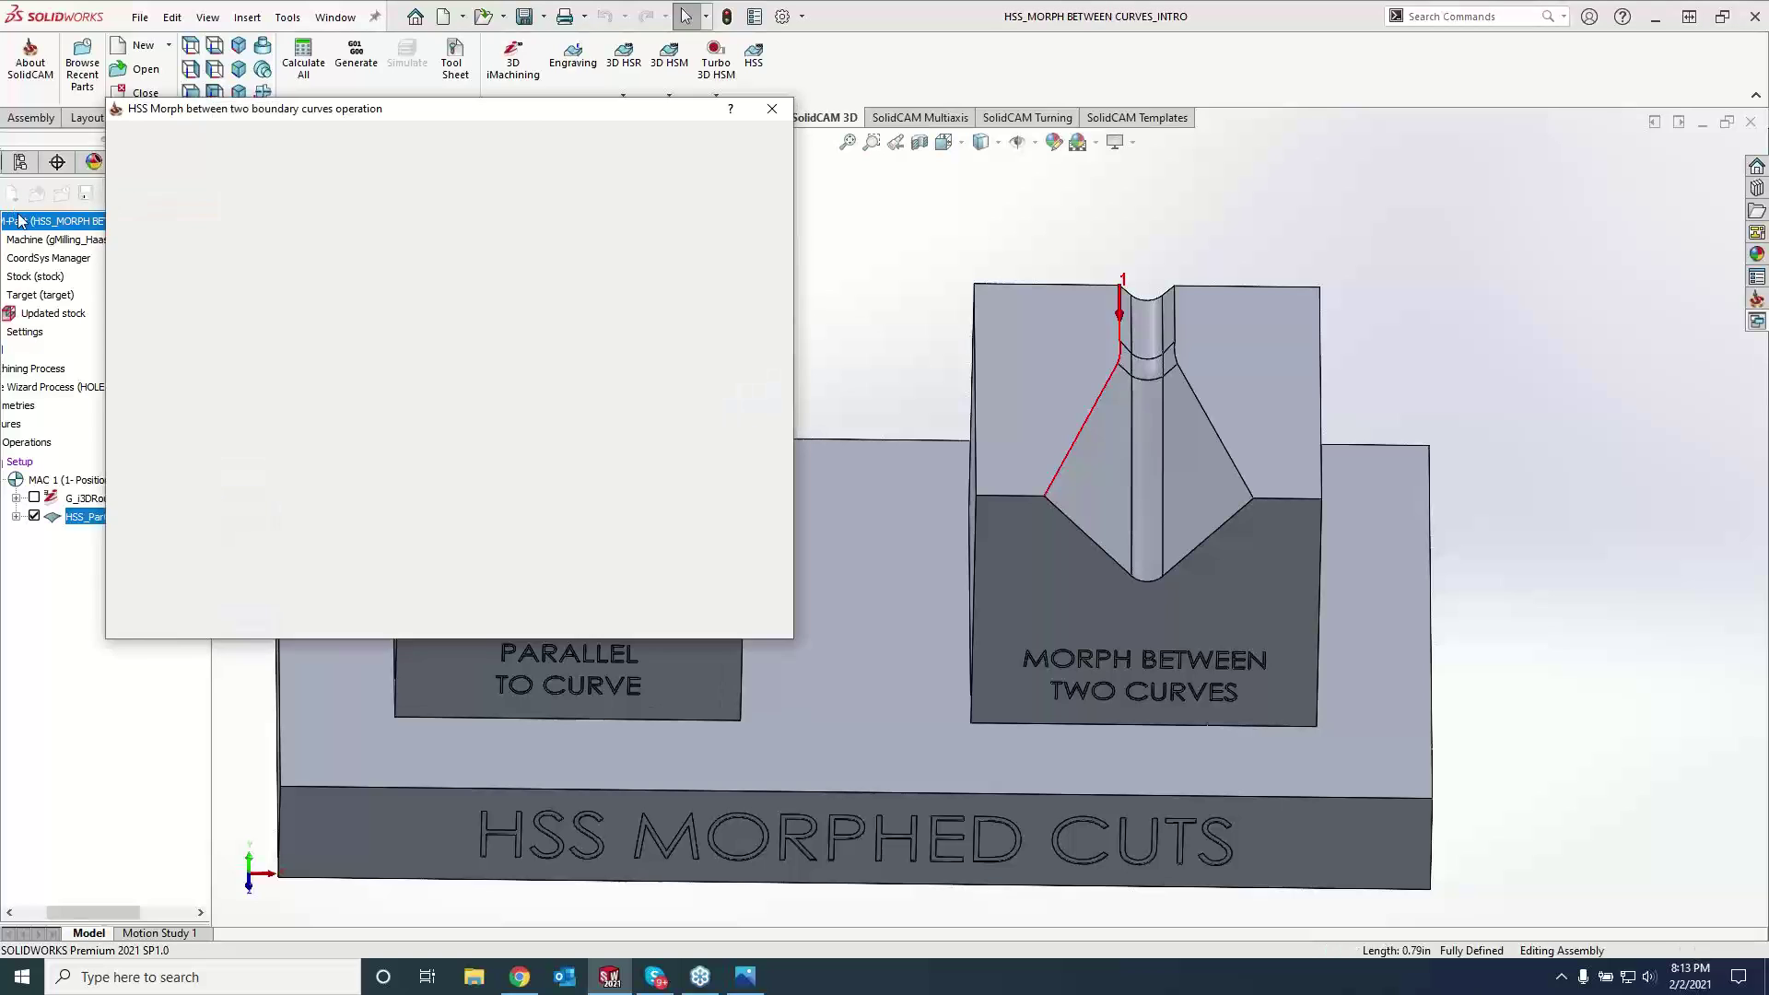
- Define the end edge curve along the right outer edge of the MORPH BETWEEN TWO CURVES pocket, from the channel down through the flare
left_click(337, 410)
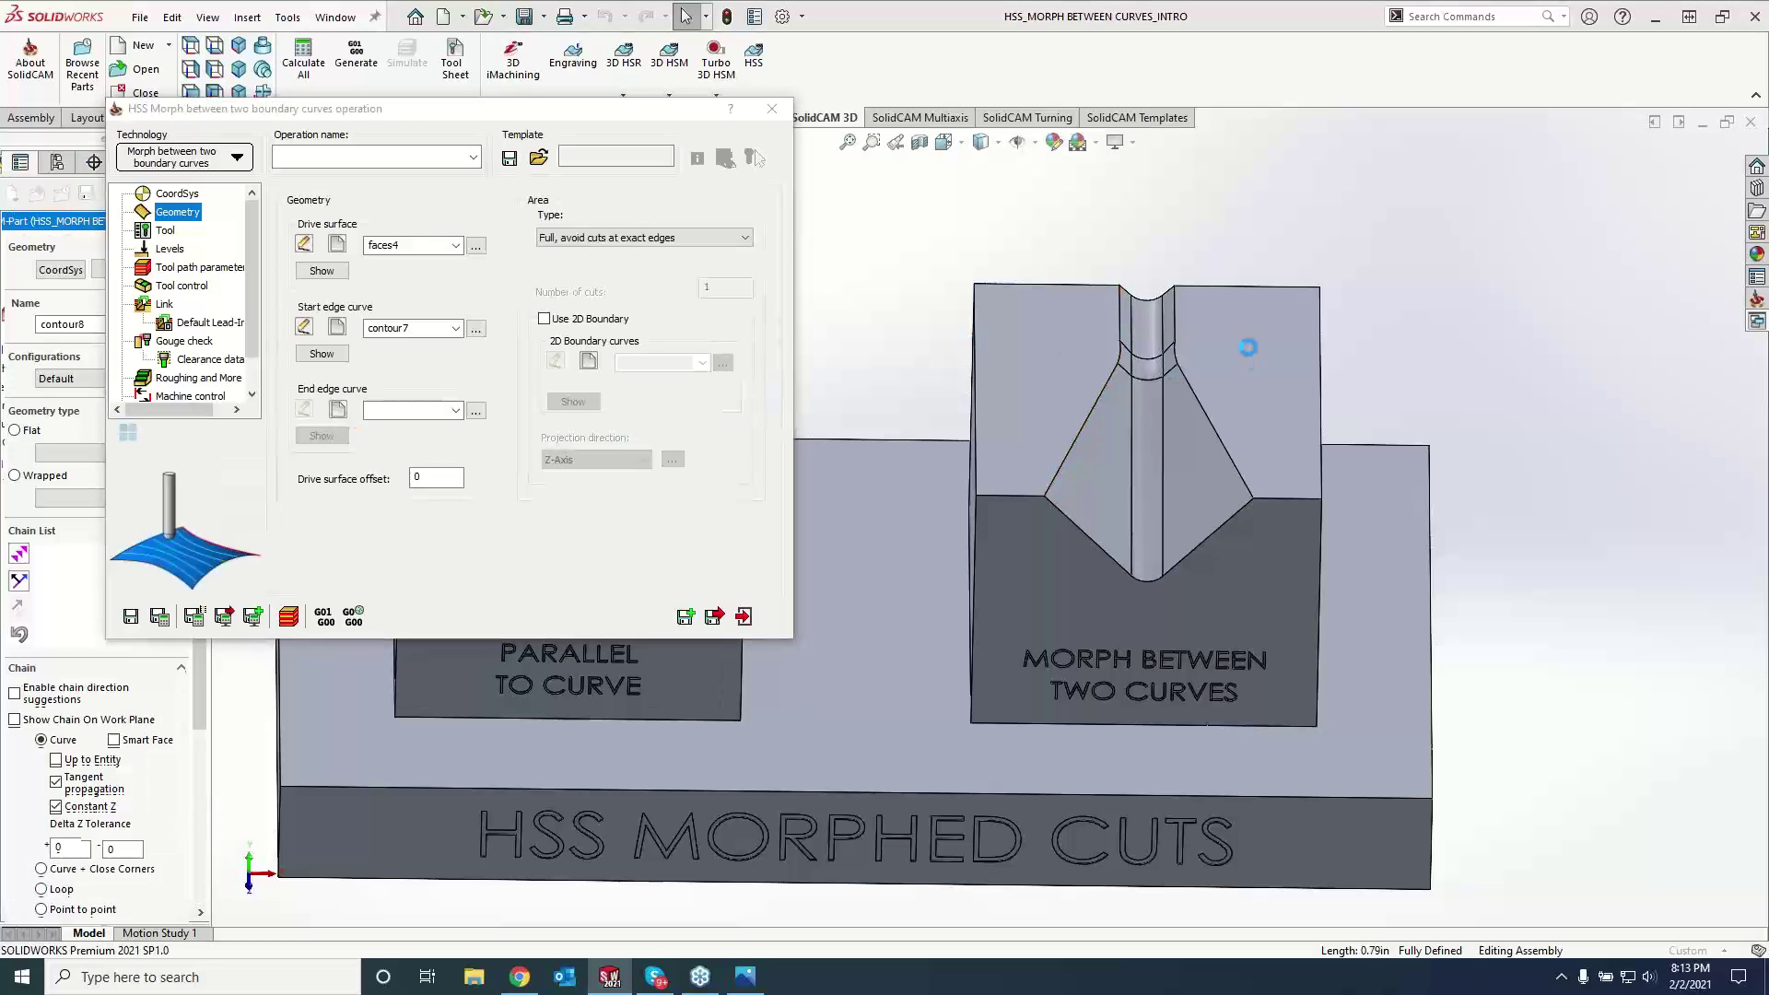
left_click(1176, 302)
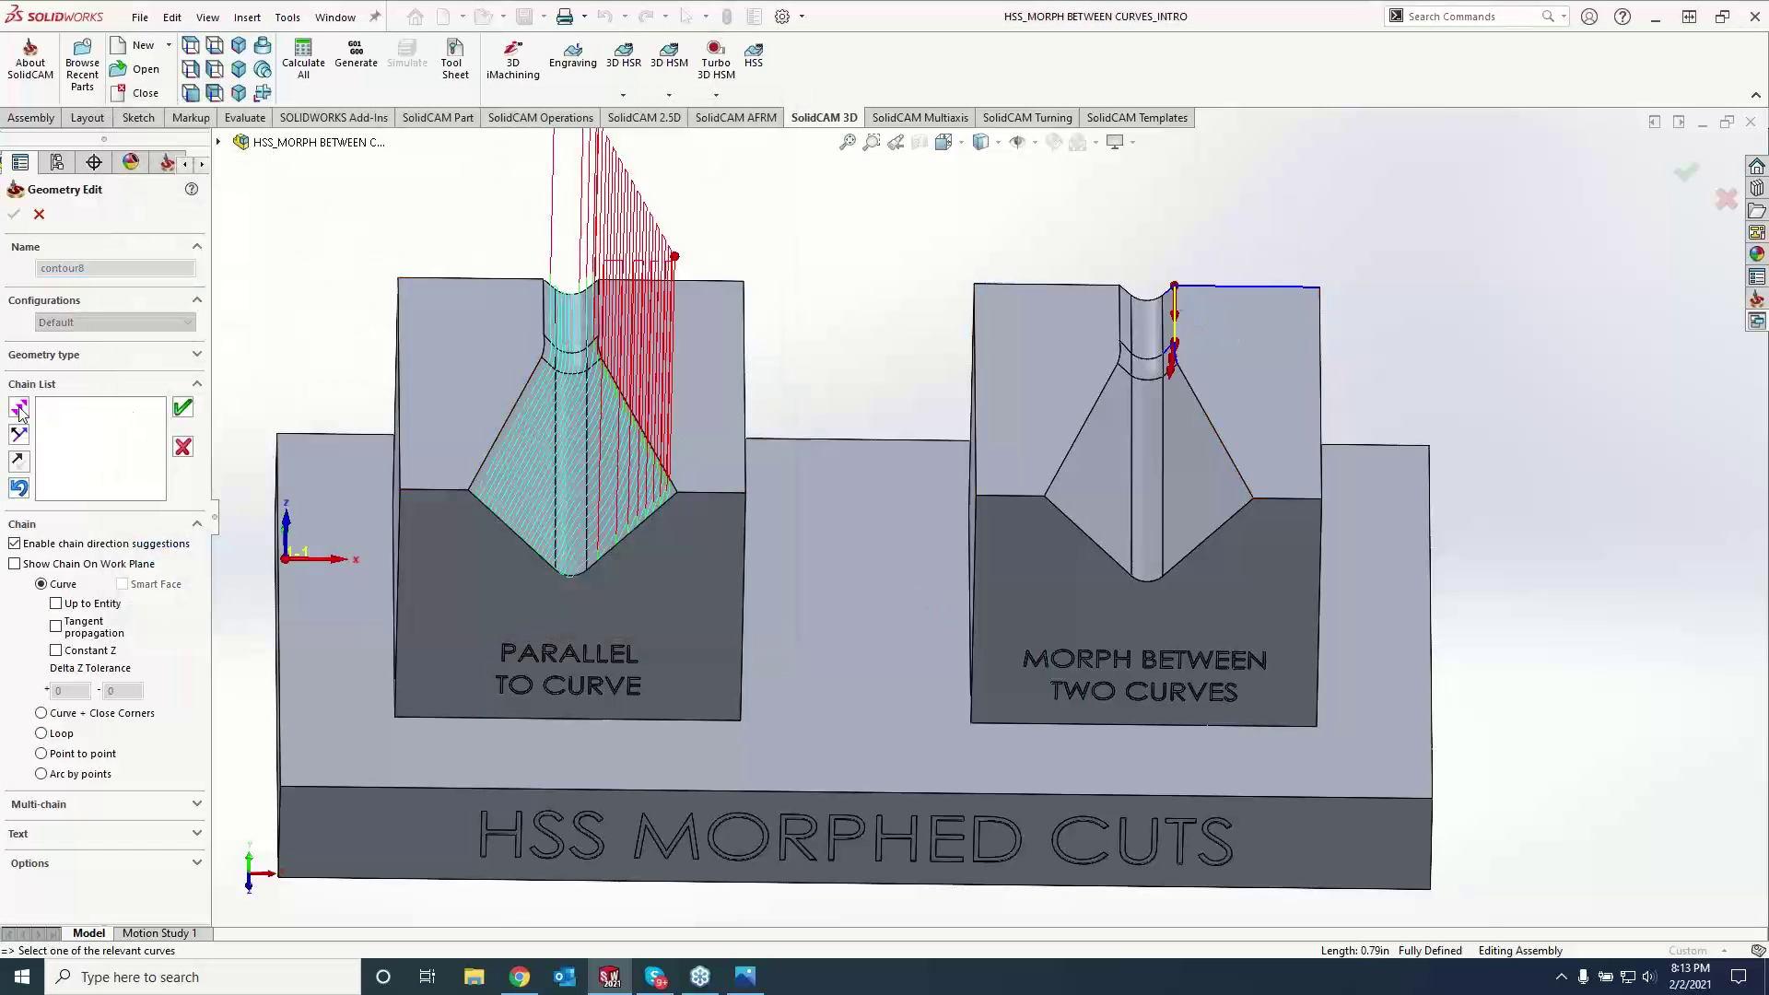
left_click(19, 408)
left_click(182, 408)
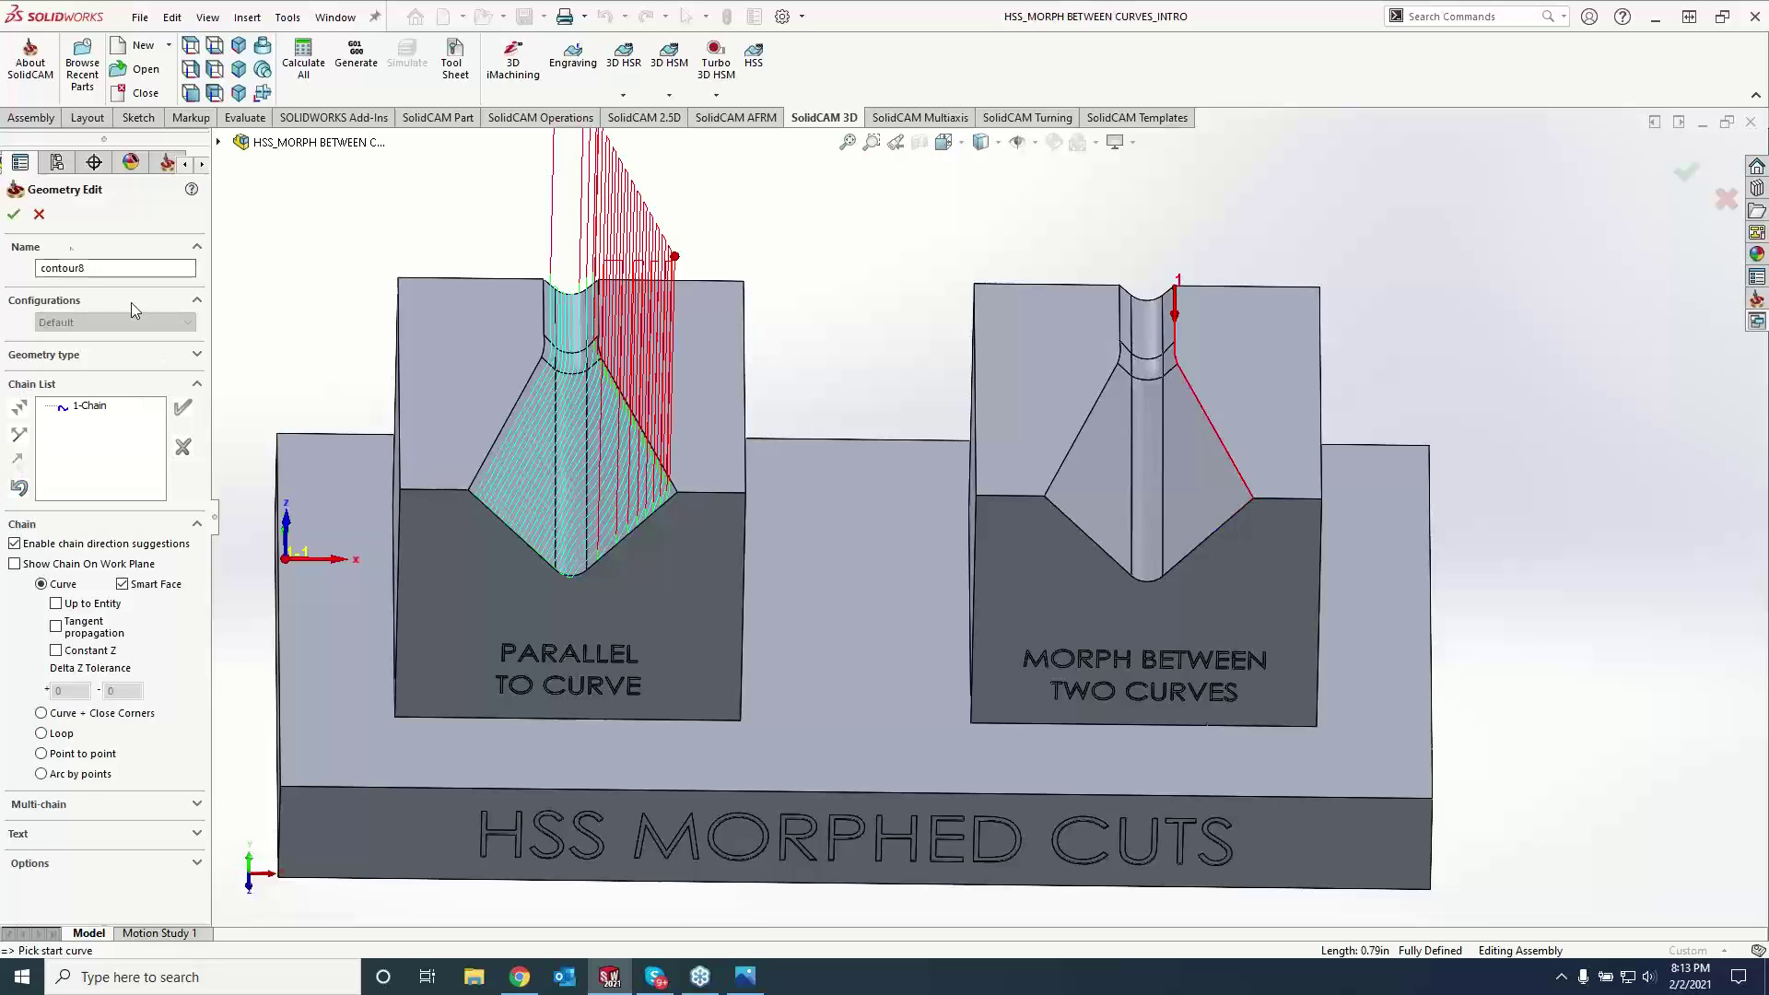
left_click(14, 214)
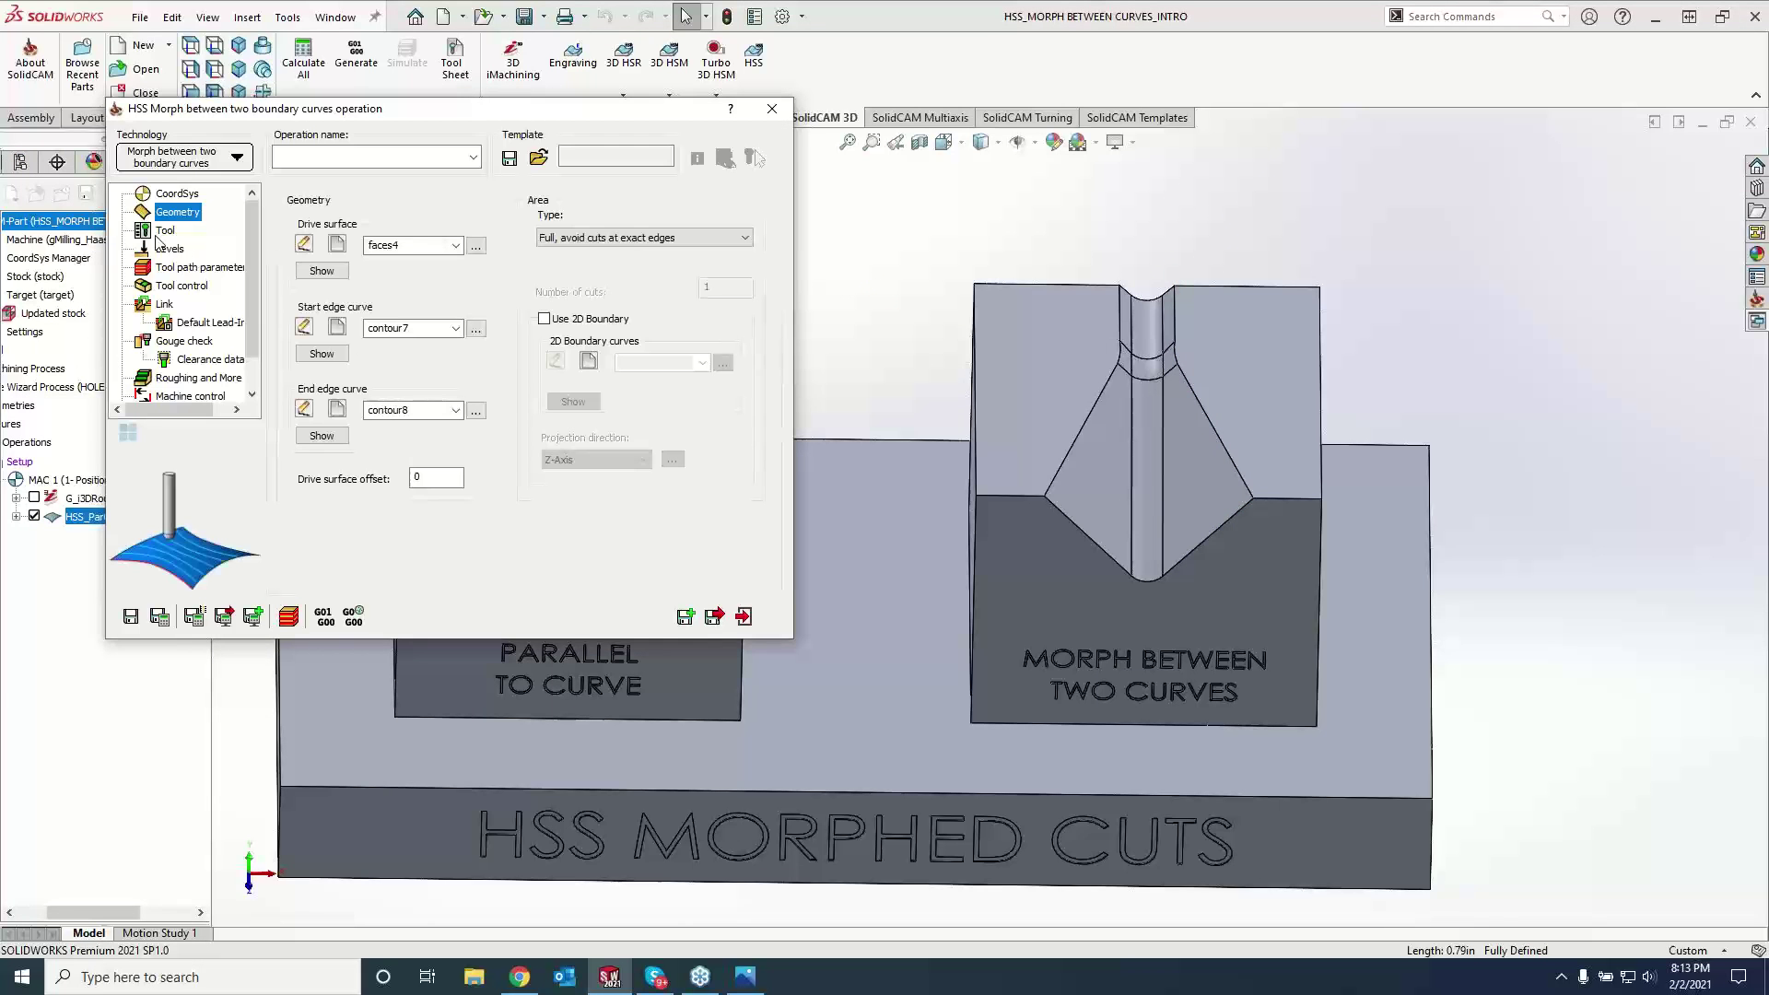
- Assign tool 2, the 0.125 inch ball nose mill, save and calculate the Morph operation, and close it
key("Escape")
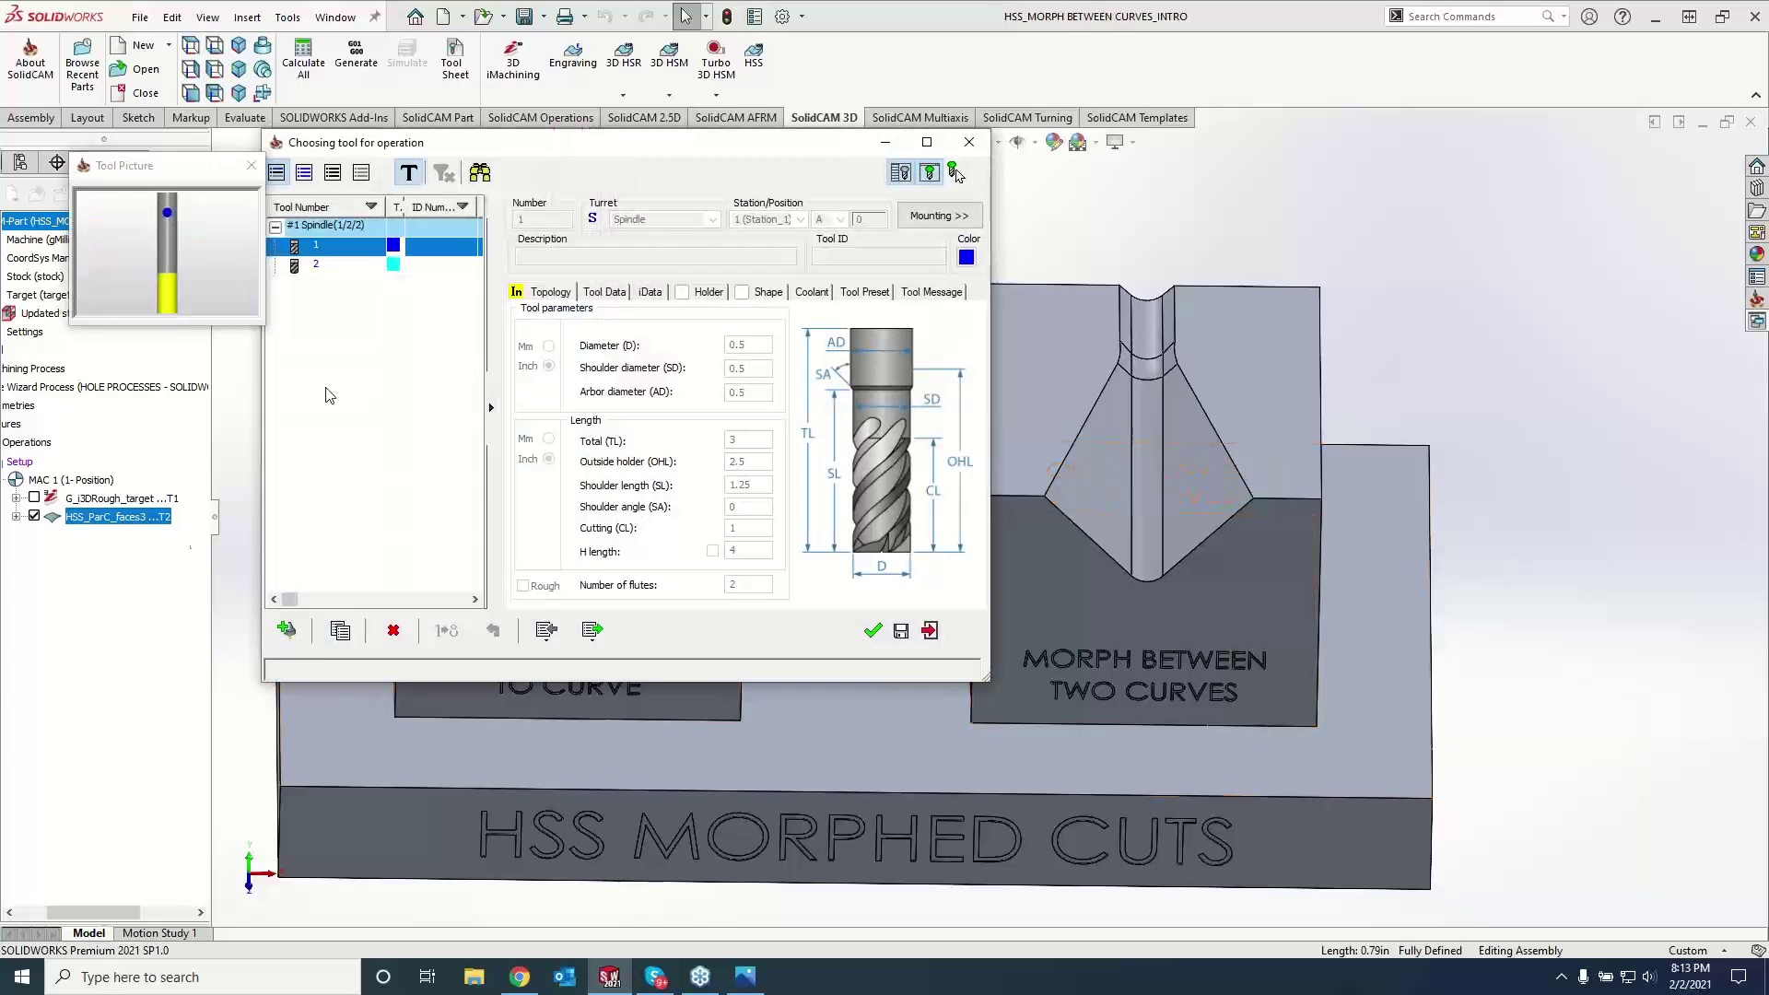
left_click(342, 265)
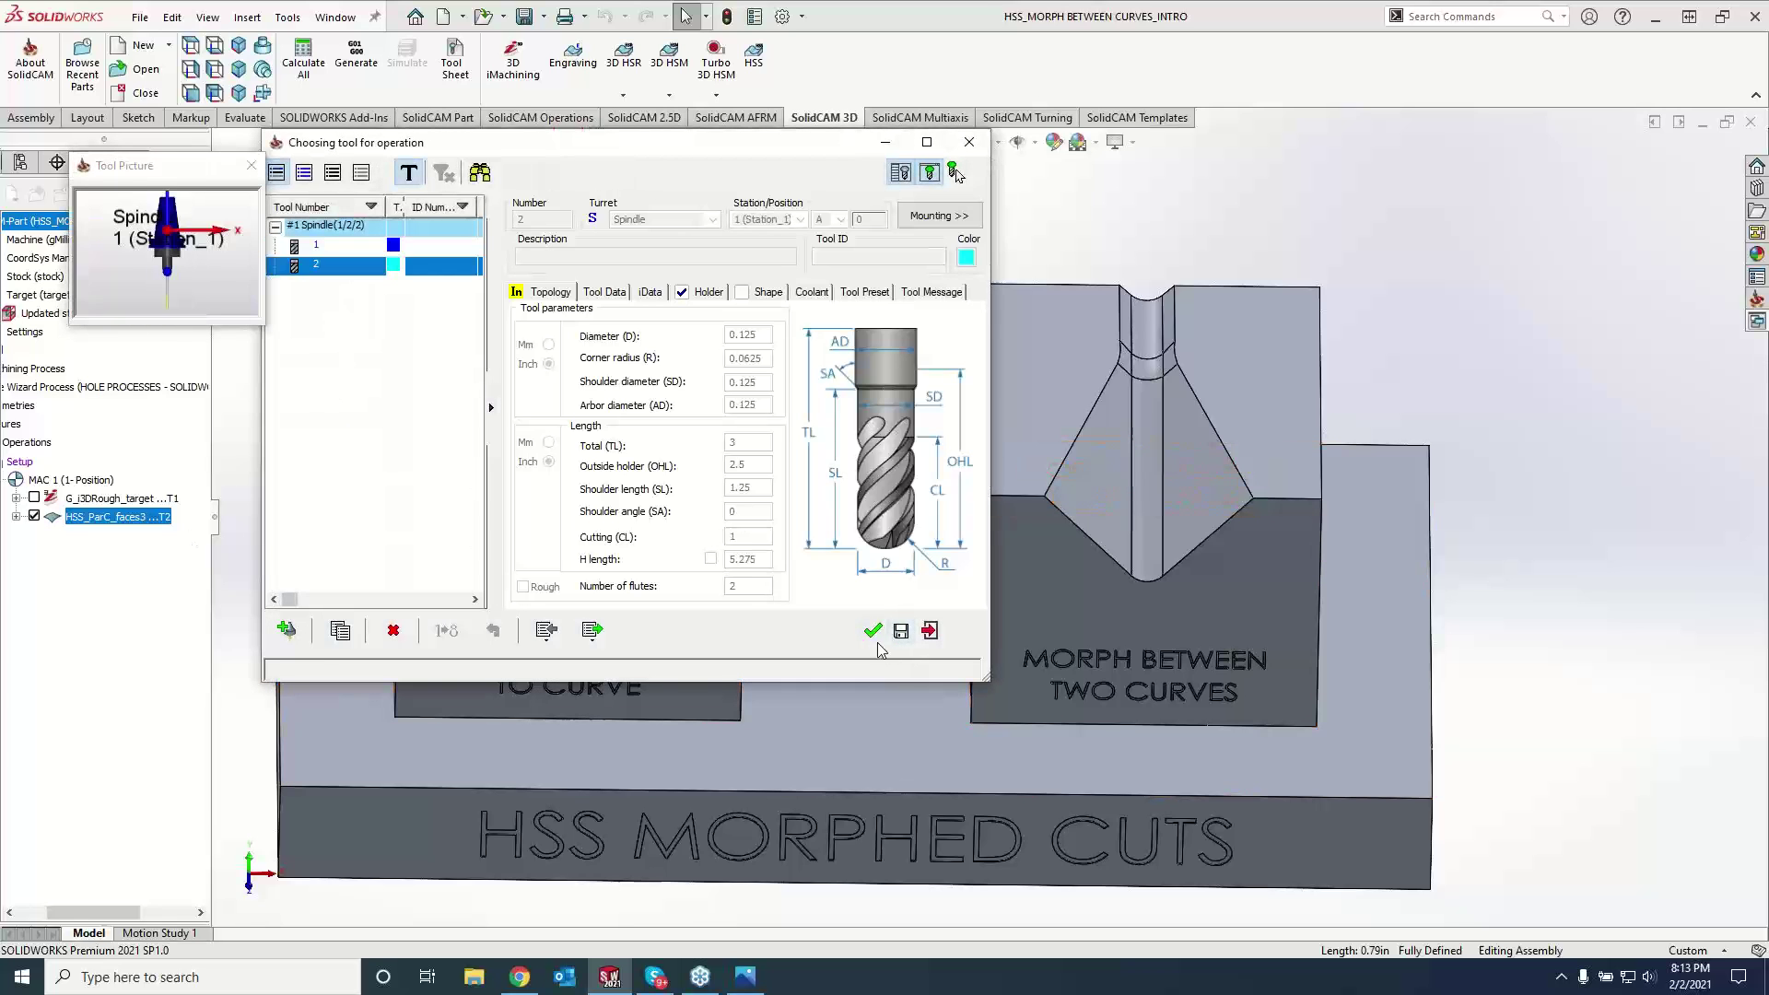
left_click(873, 634)
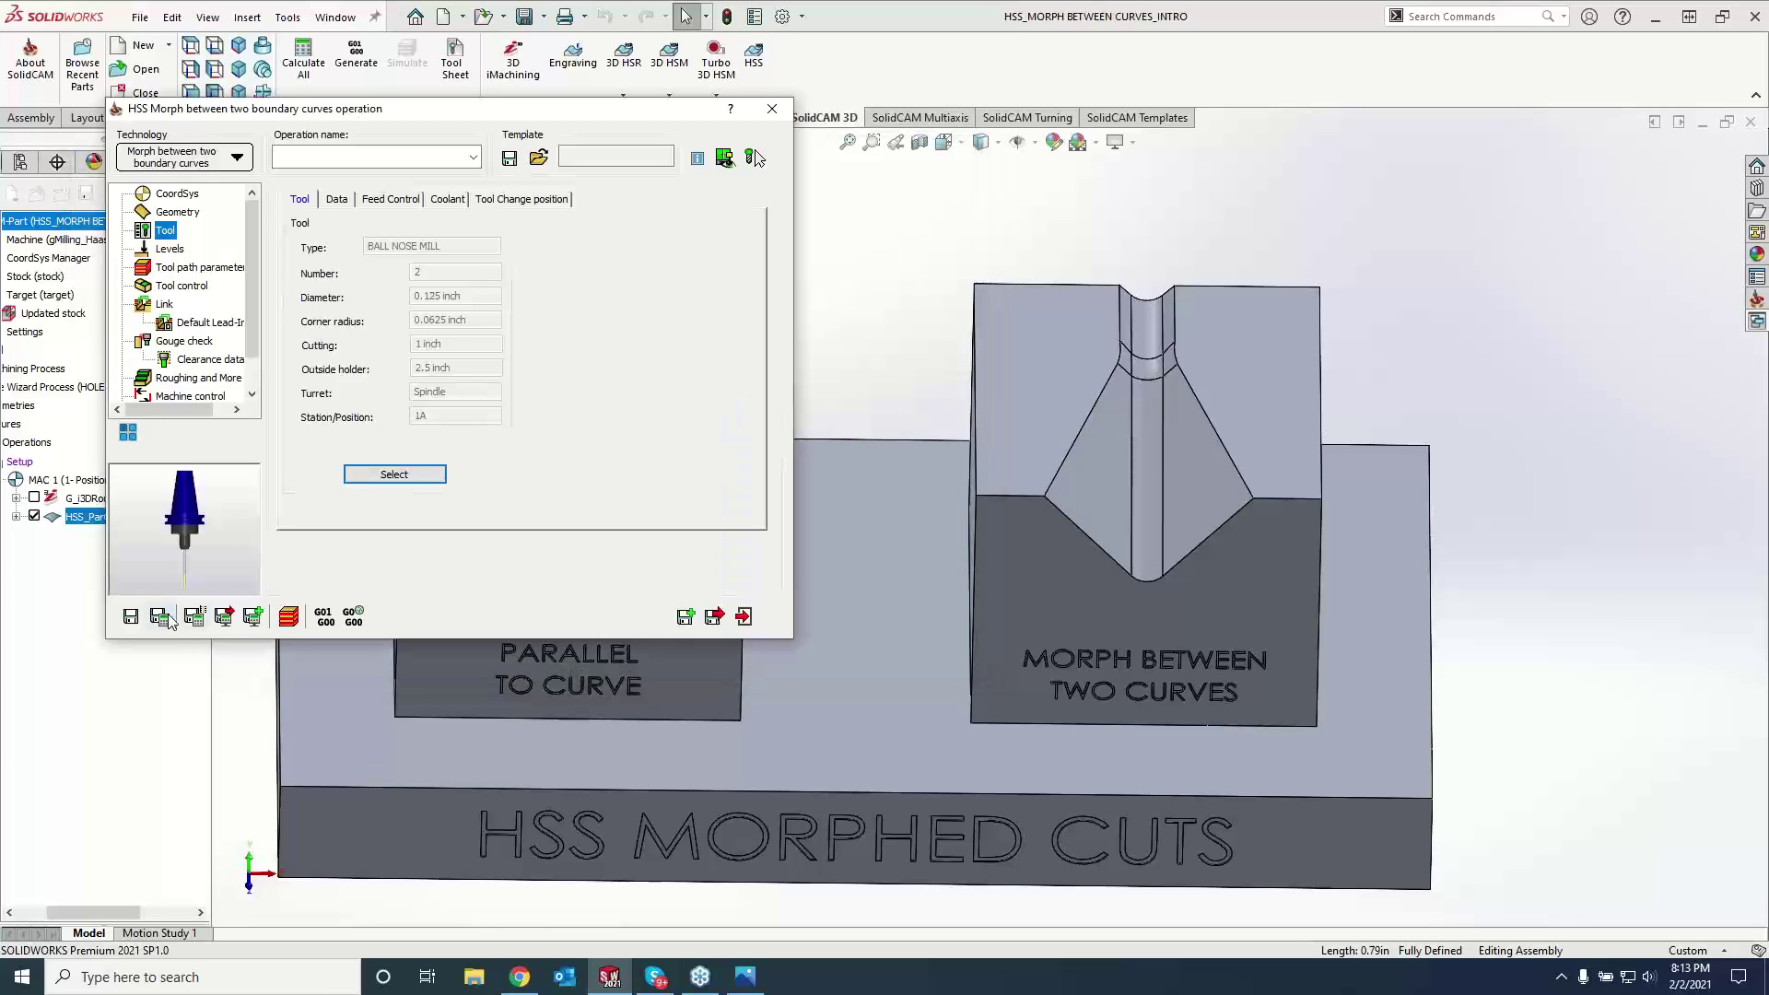
left_click(164, 618)
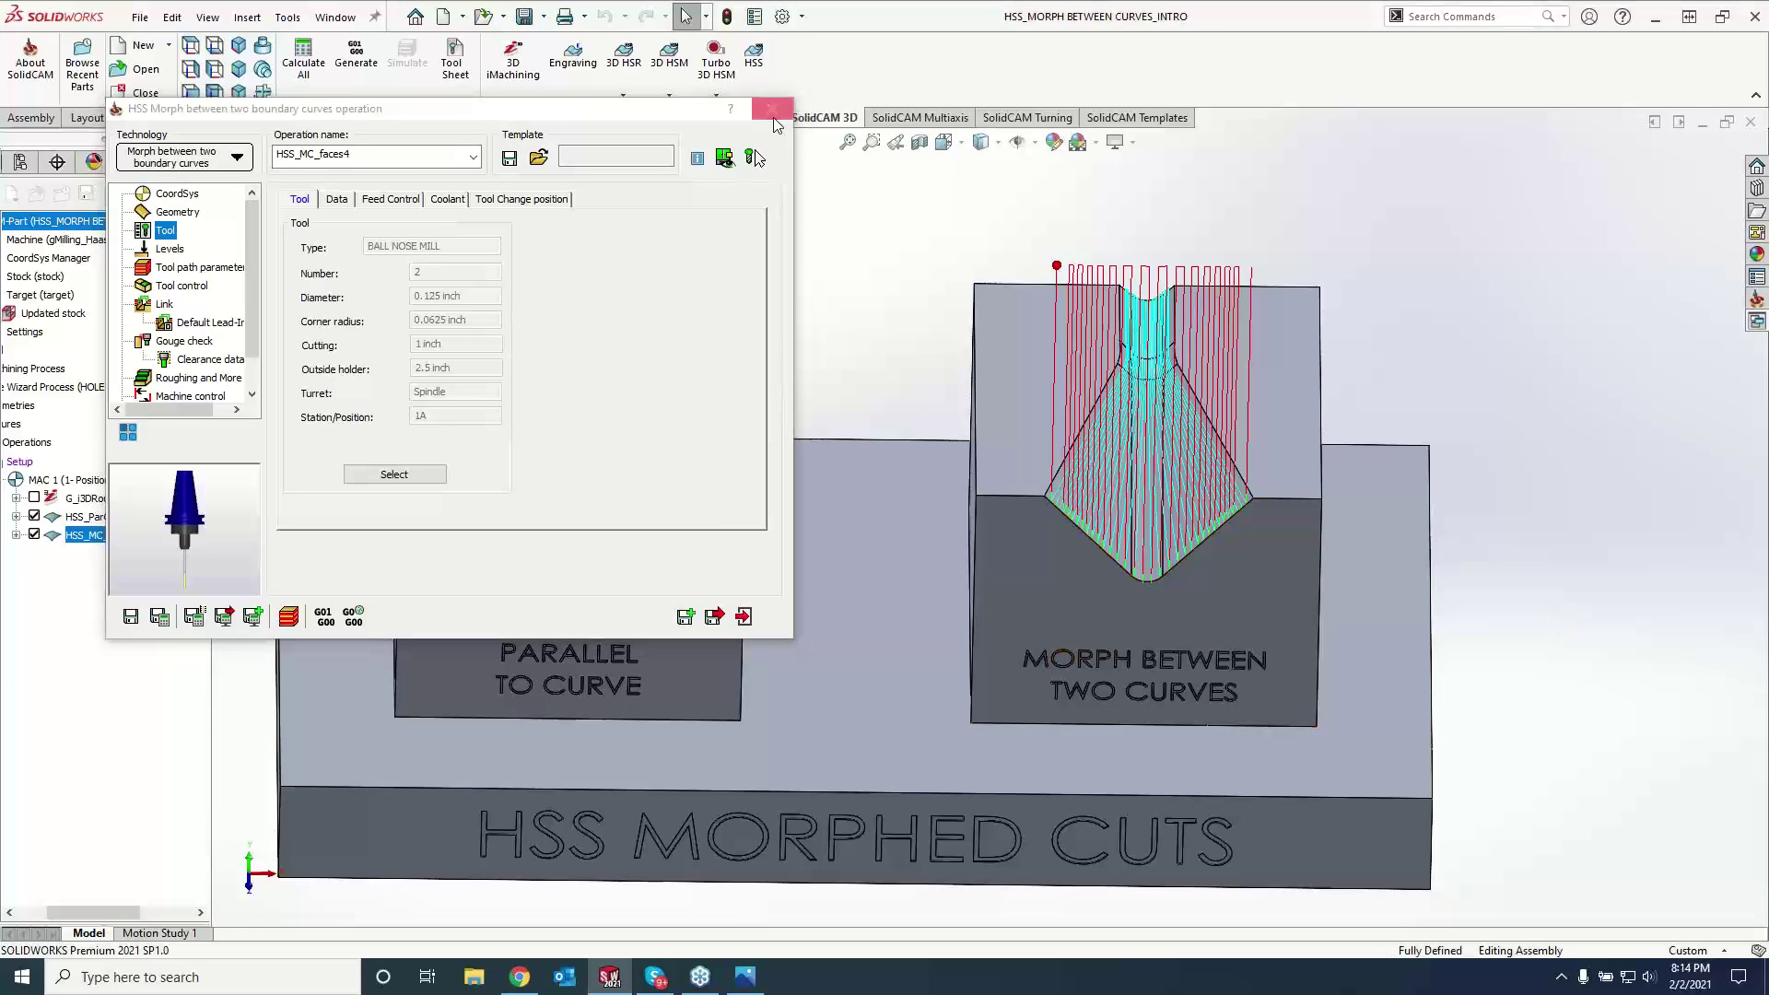
left_click(744, 616)
- Compare the Parallel to Curve(s) and Morph toolpaths on both pockets from a top view
left_click(717, 435)
key("space")
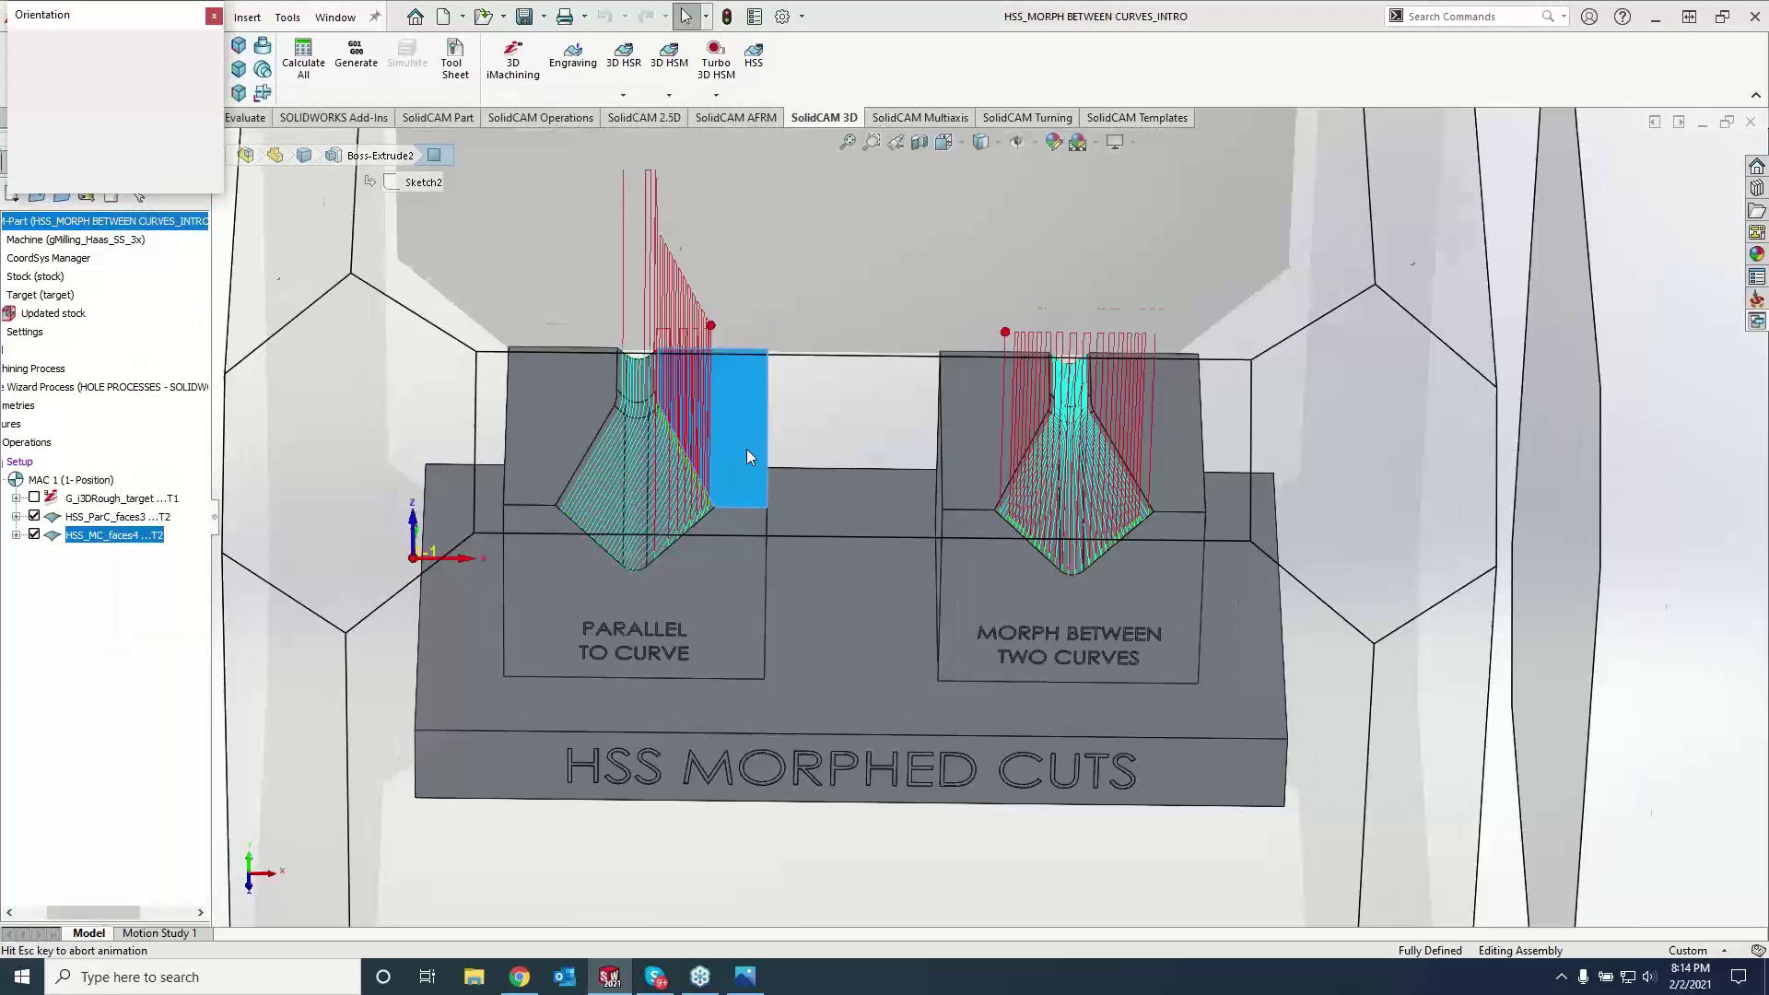
left_click(776, 470)
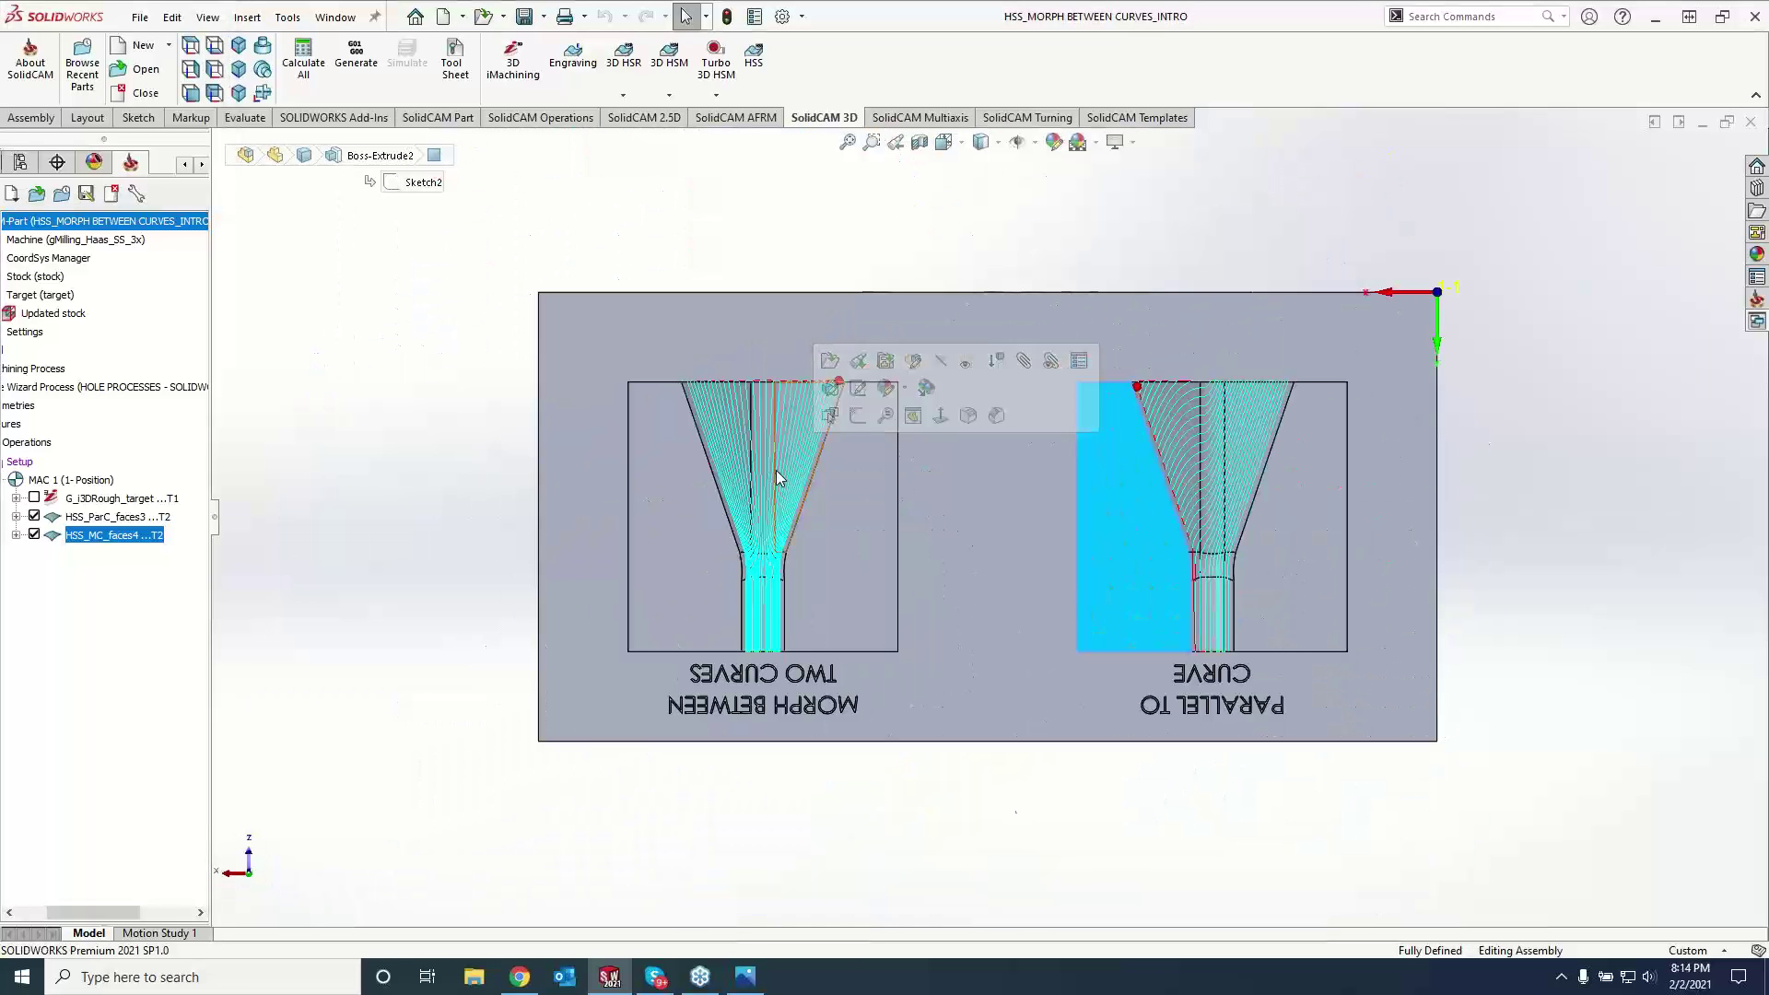
scroll(1225, 631, "down", 2)
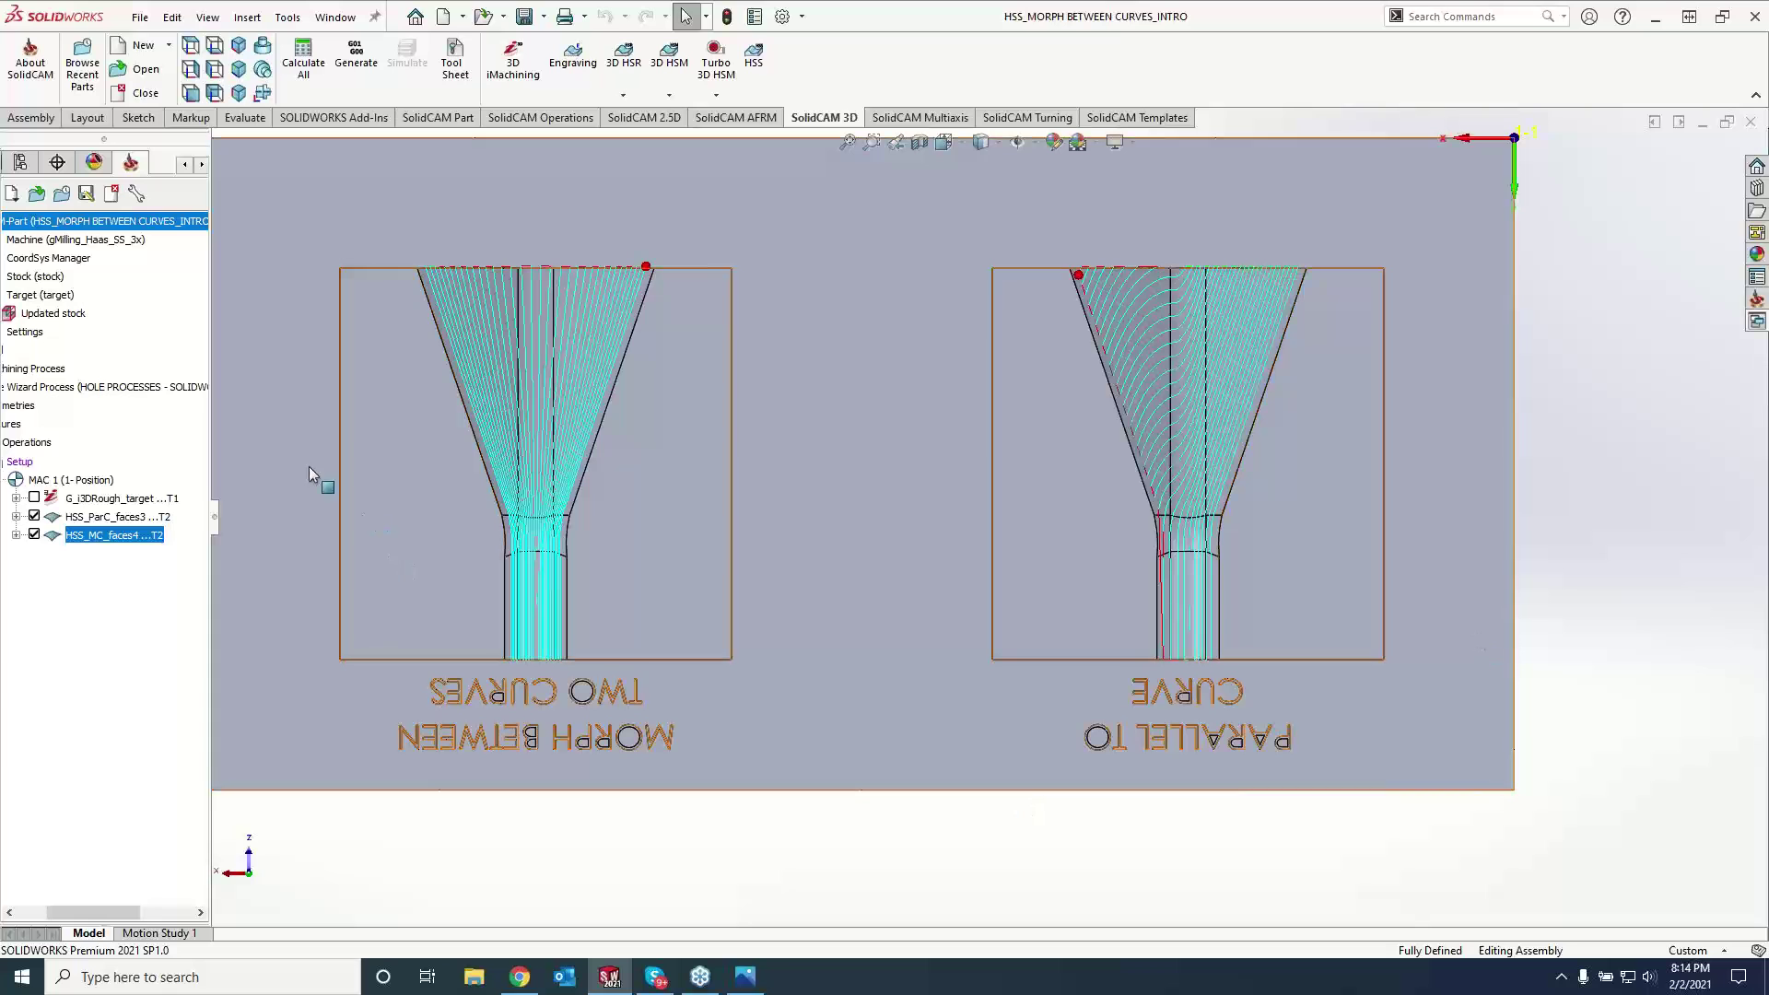
- Open the HSS_ParC_faces3 operation's geometry and start a new edge curve on the left inner edge of the channel as seen from above
left_click(138, 517)
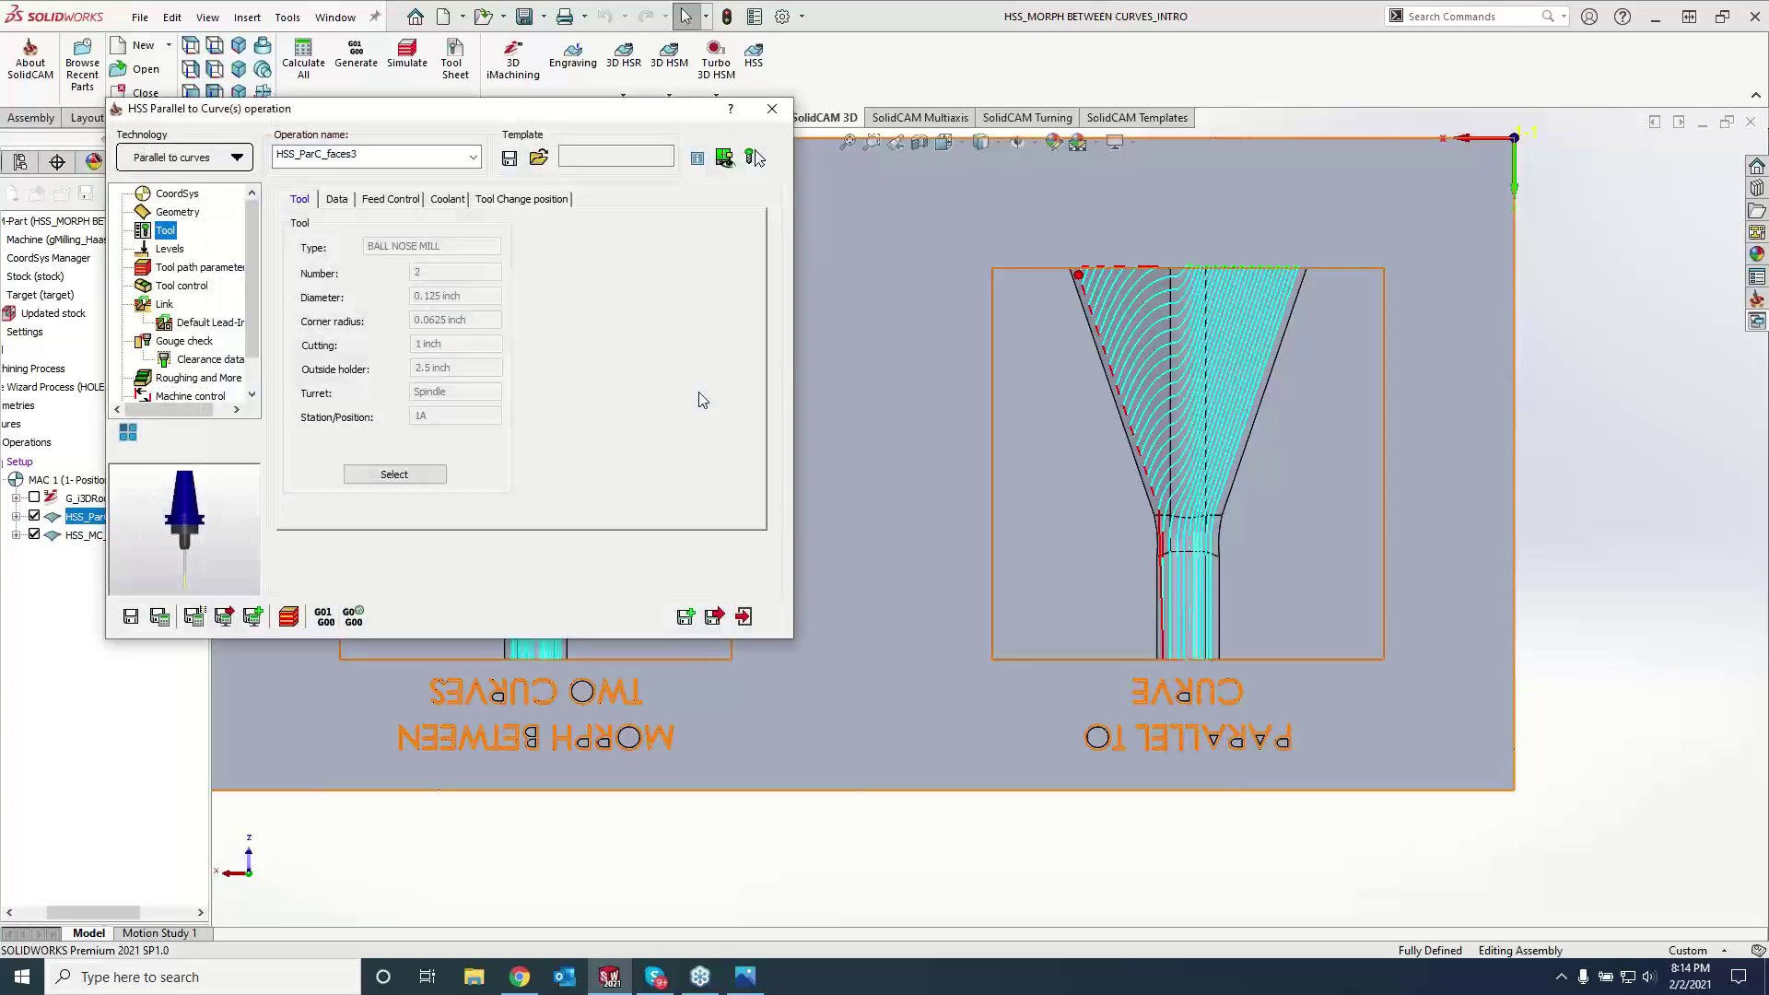
left_click(173, 212)
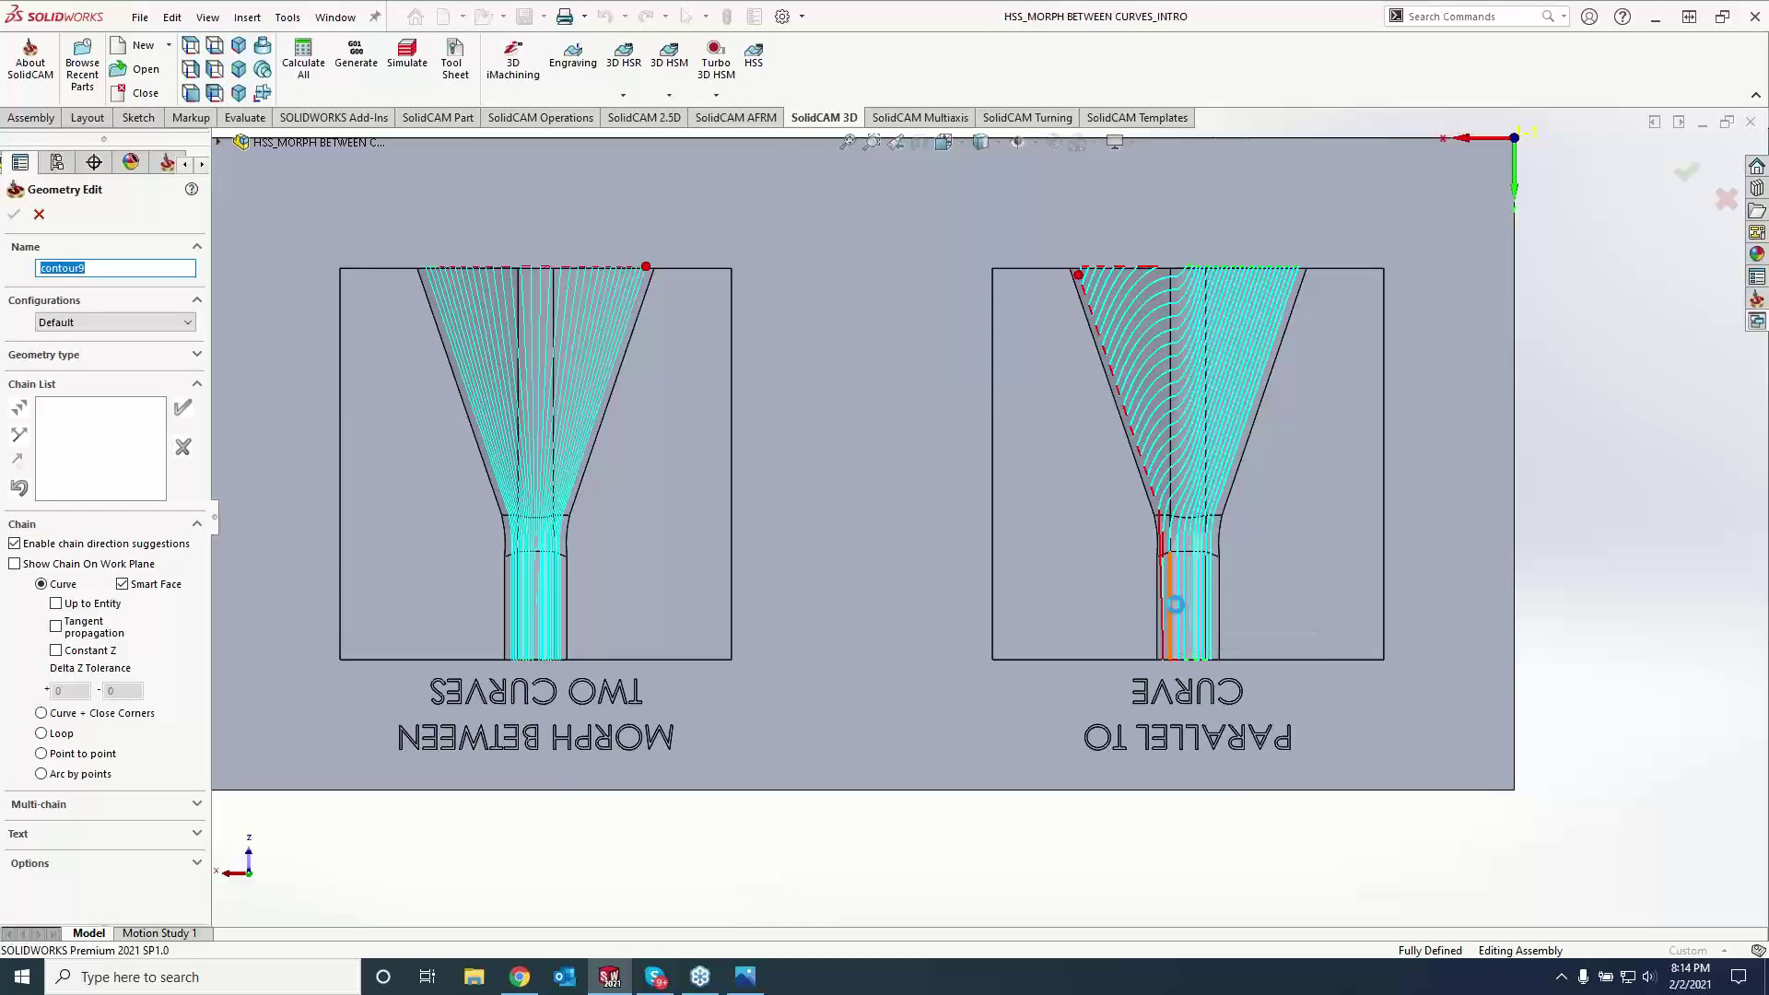
left_click(1177, 610)
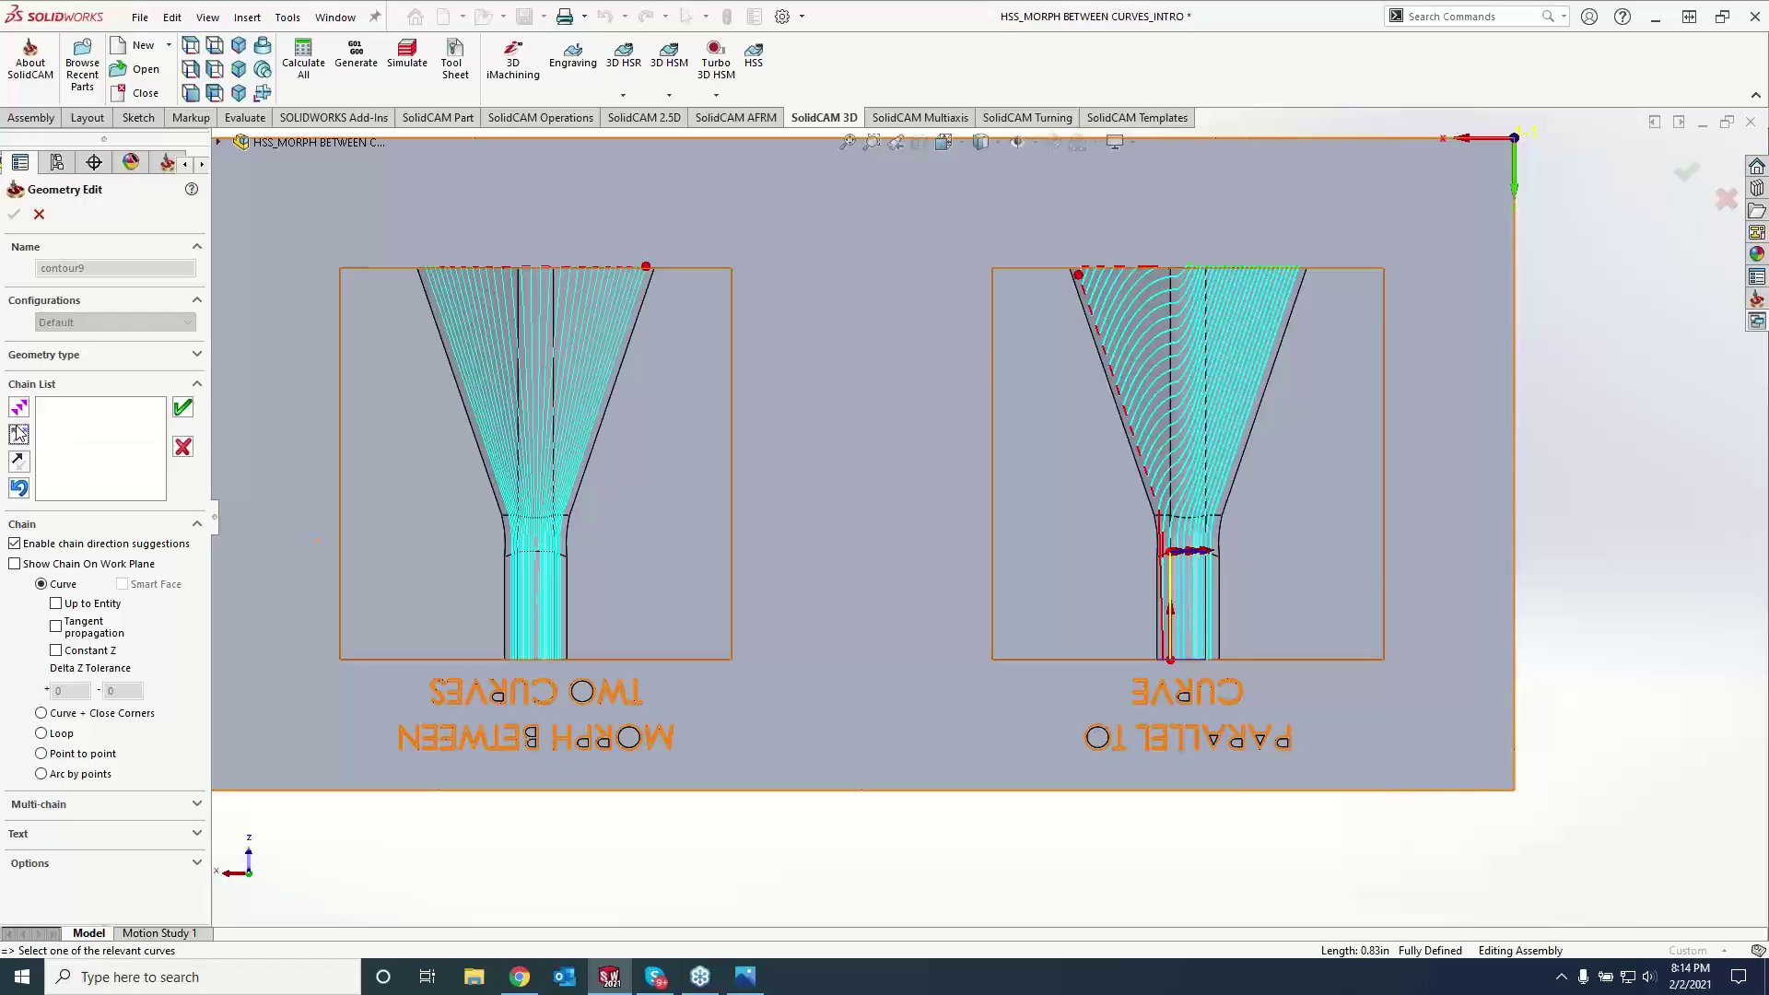
- Extend the edge chain from the channel edge across the tiny connecting segment onto the inner edge of the transition fillet
scroll(1216, 552, "down", 10)
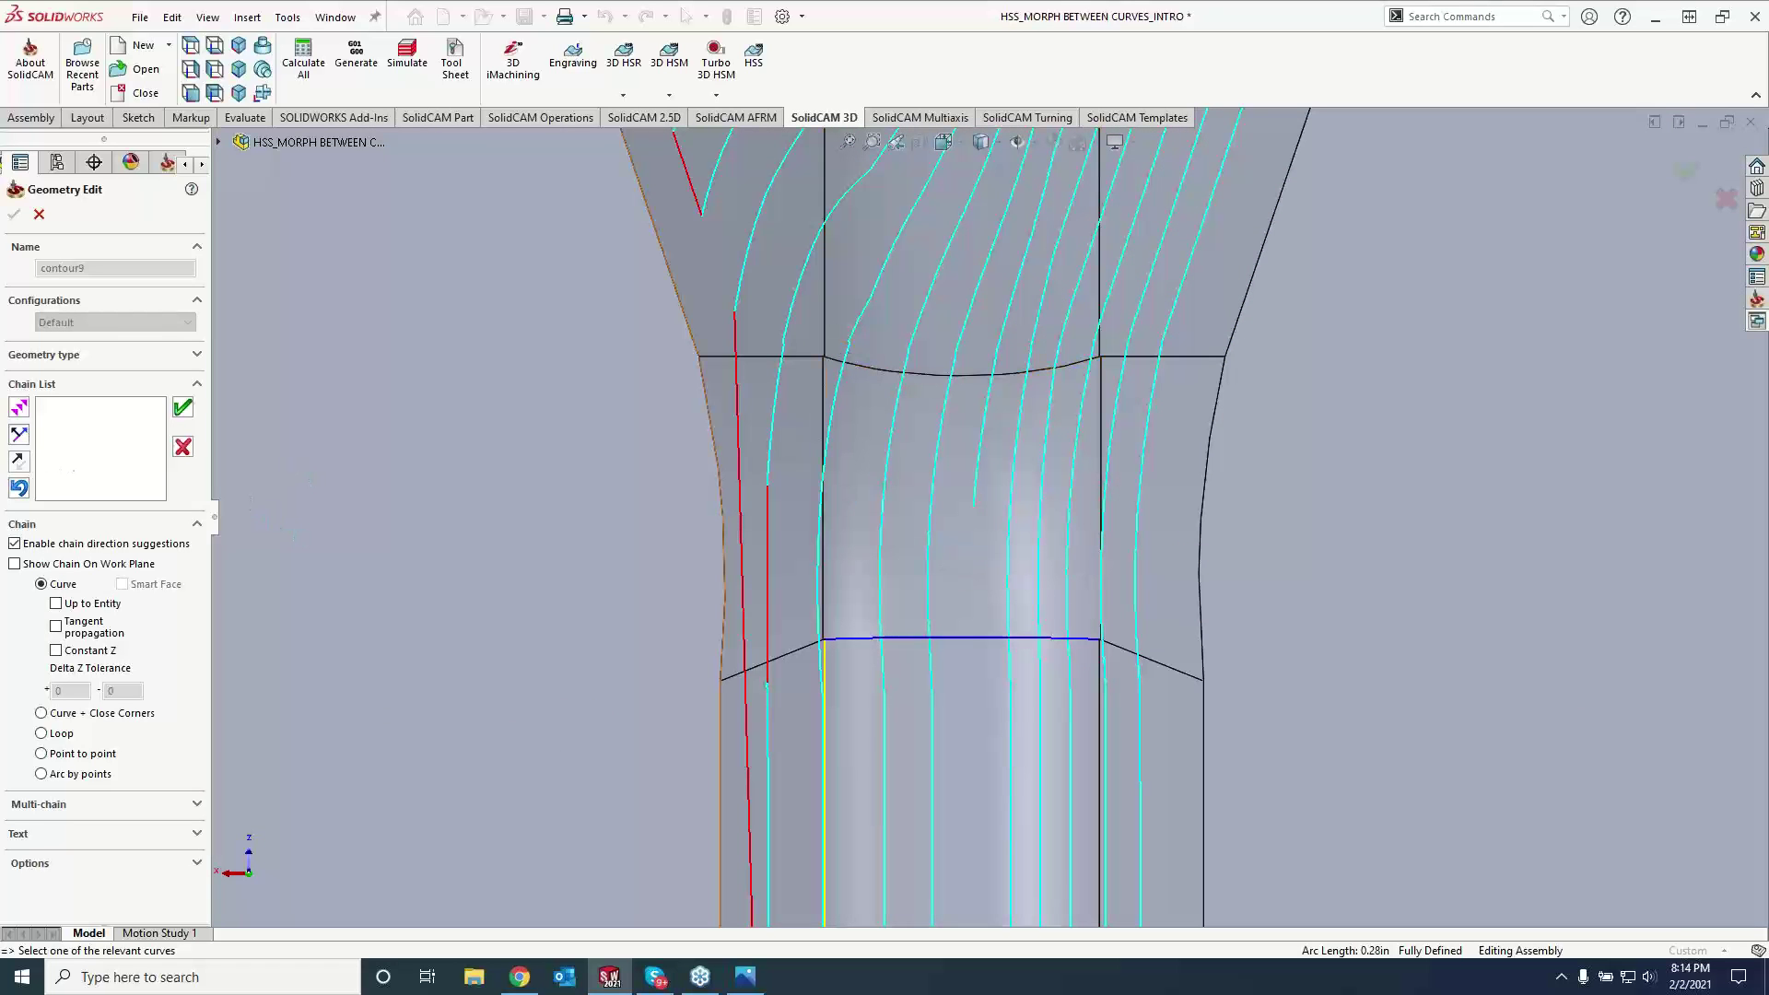
left_click(822, 774)
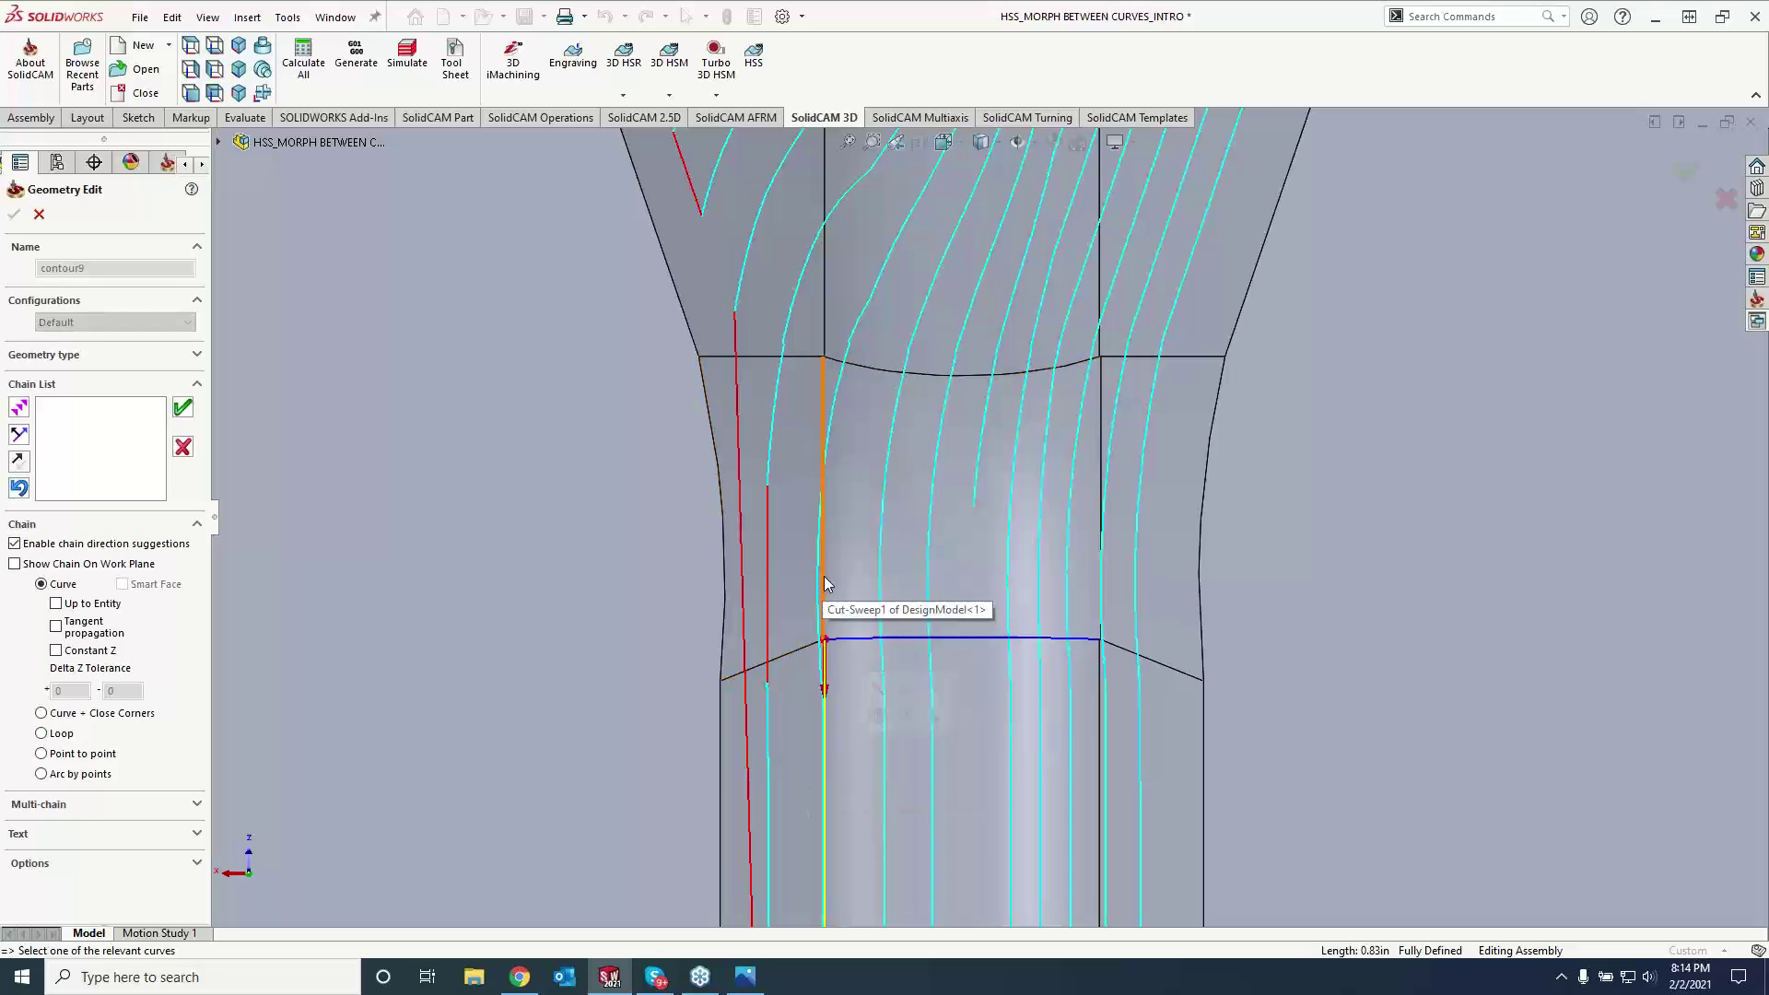
left_click(18, 461)
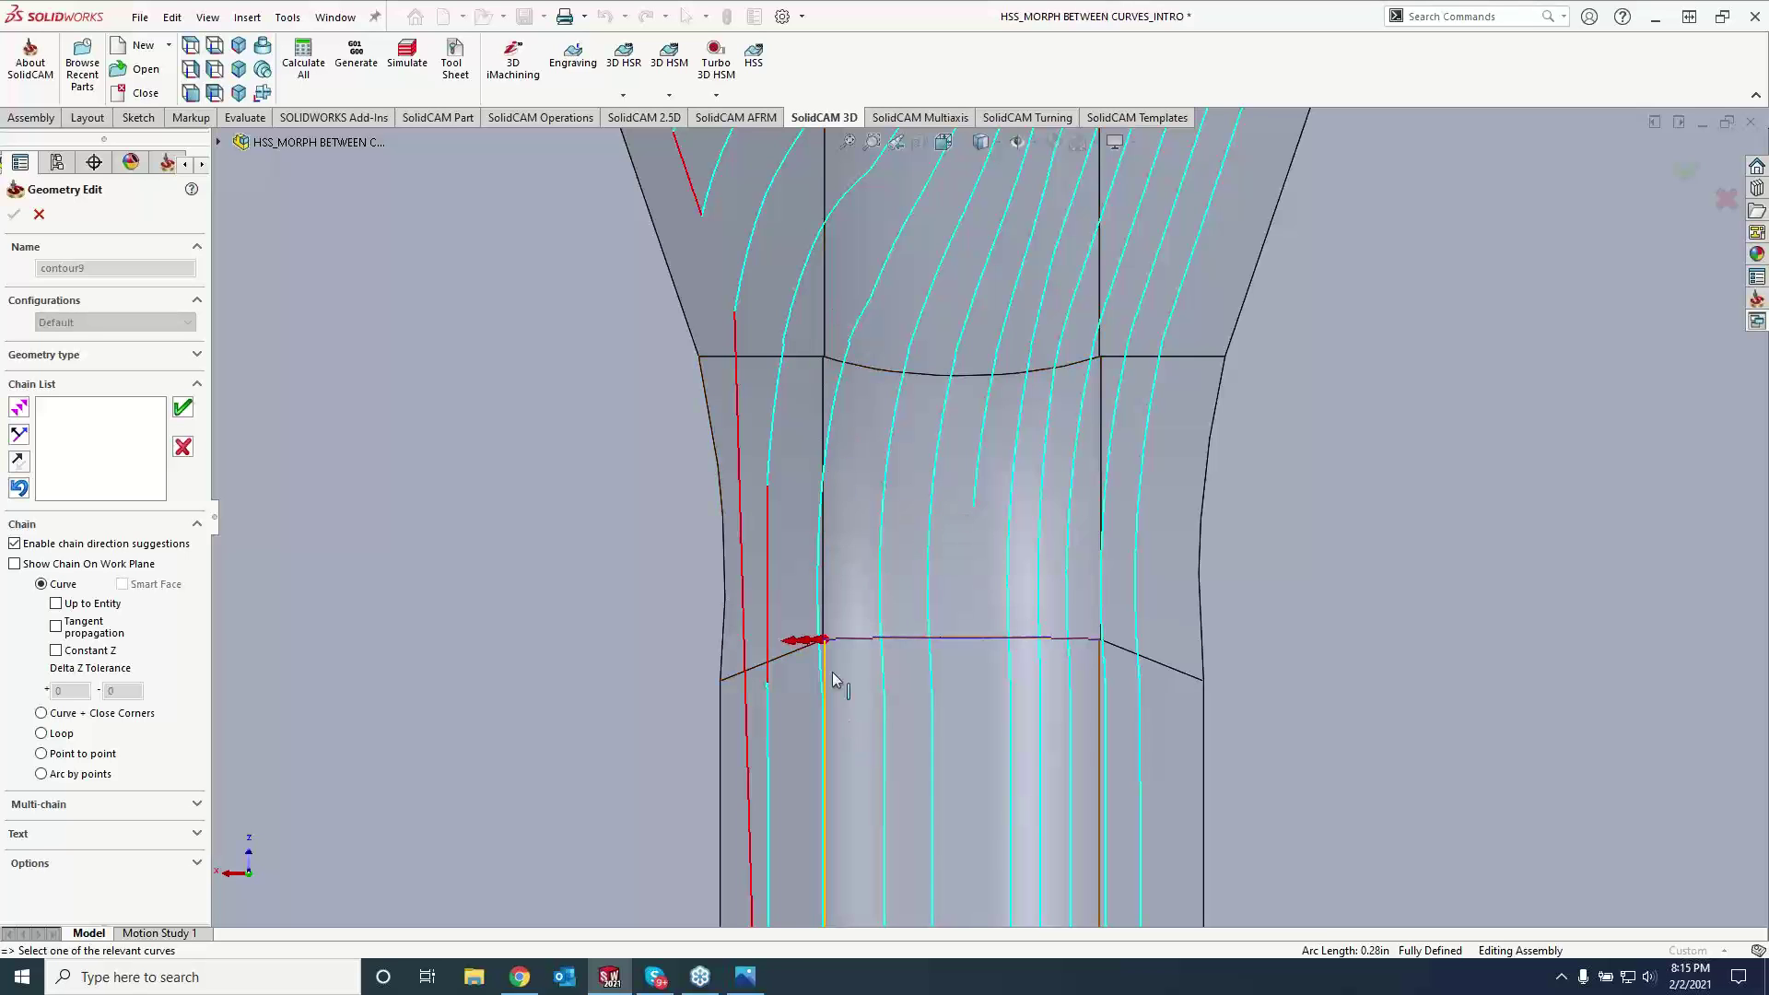
scroll(825, 516, "down", 10)
scroll(1040, 494, "up", 5)
scroll(1054, 456, "down", 3)
scroll(963, 467, "down", 2)
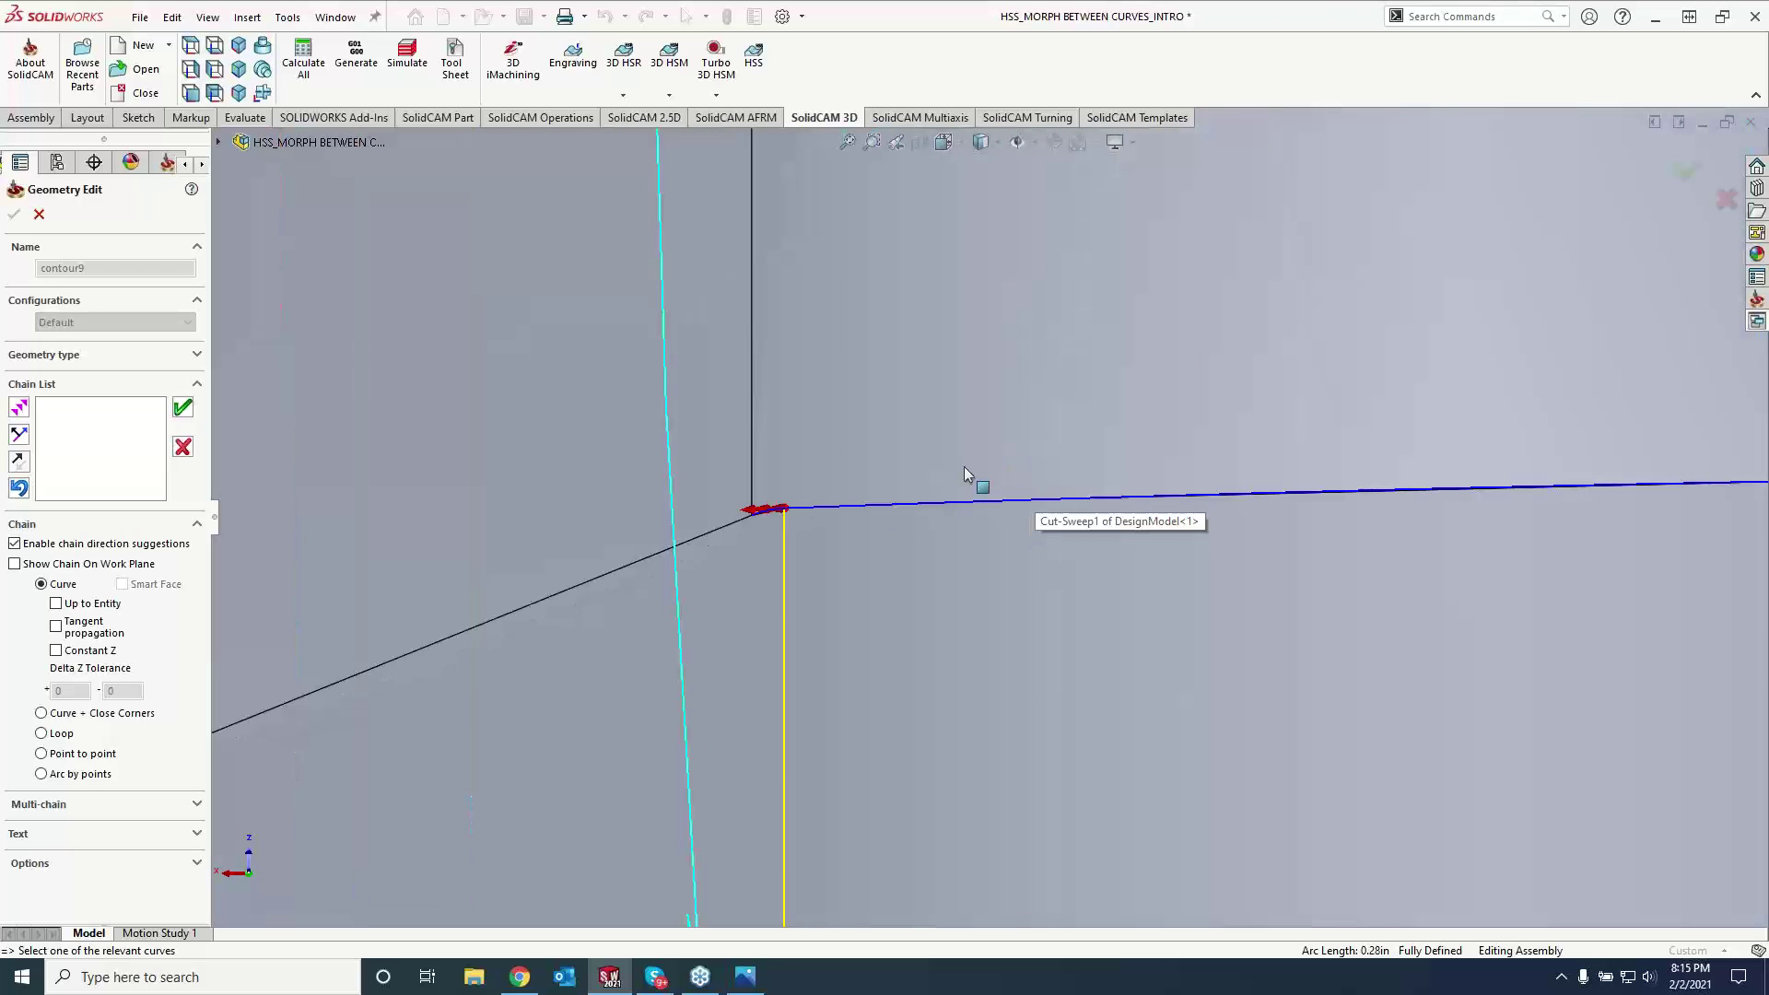
scroll(785, 500, "down", 3)
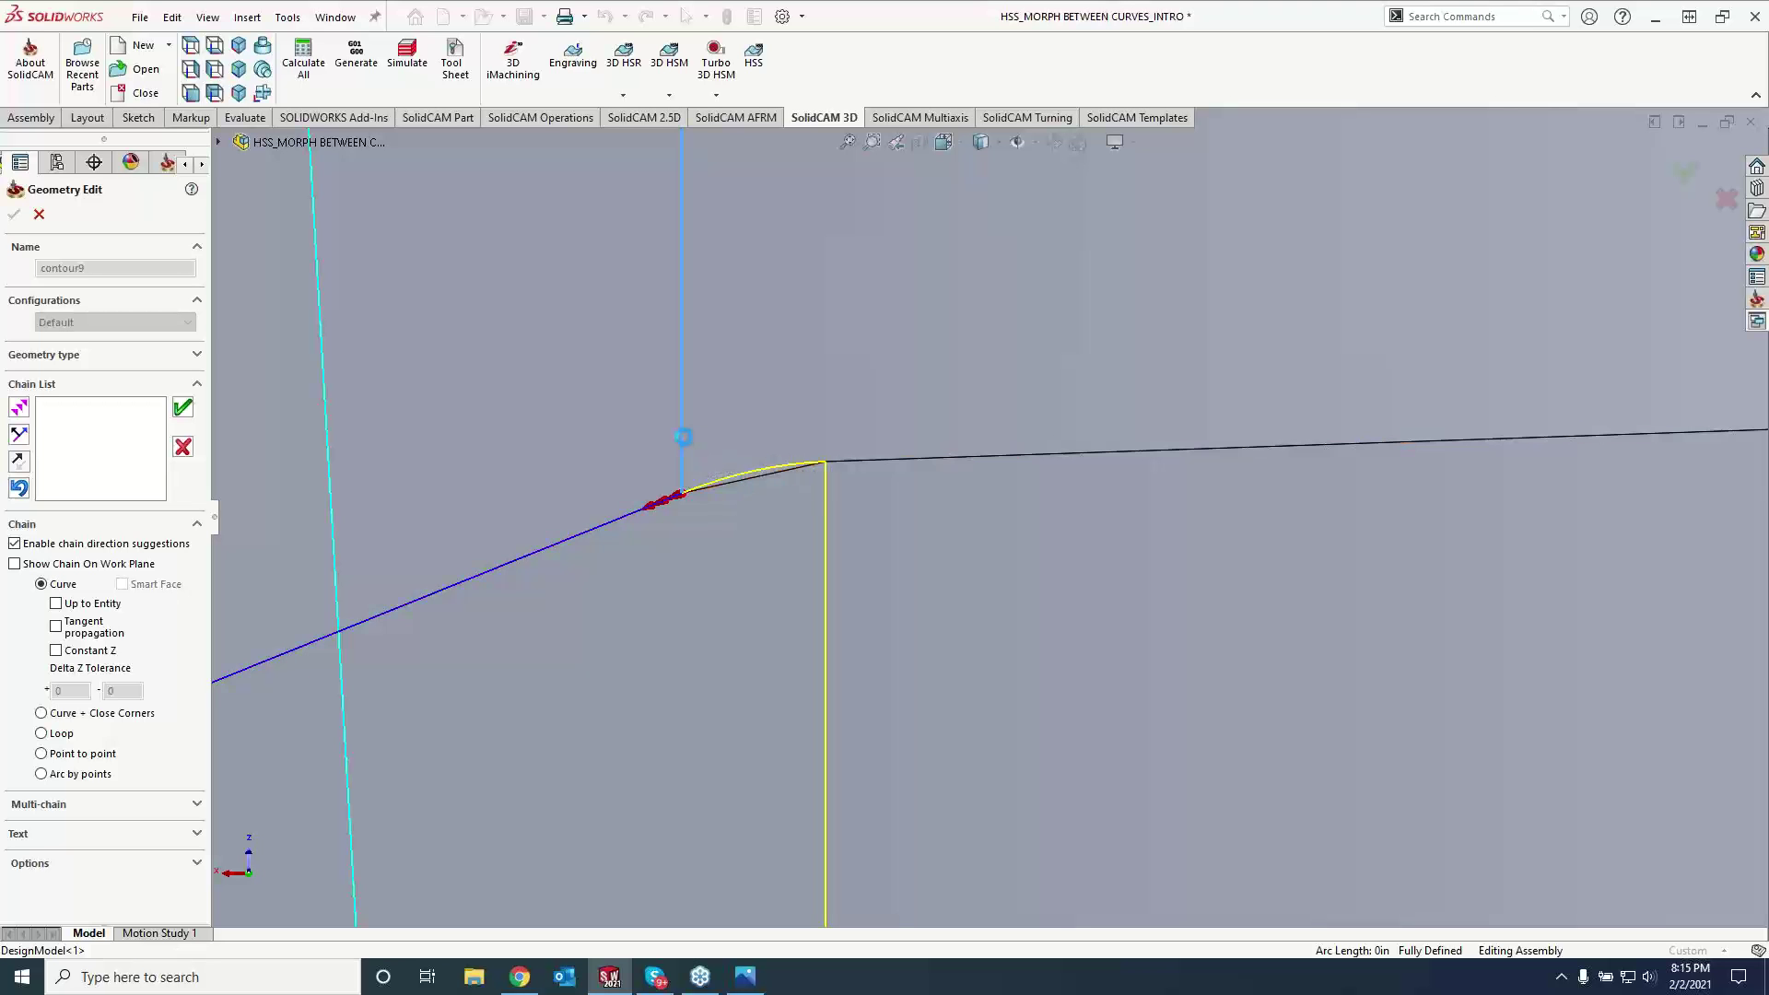
scroll(828, 452, "up", 6)
- Complete the chain across the second tiny segment and along the flare's inner edge, accept it, and recalculate the Parallel to Curve(s) operation
scroll(984, 369, "down", 10)
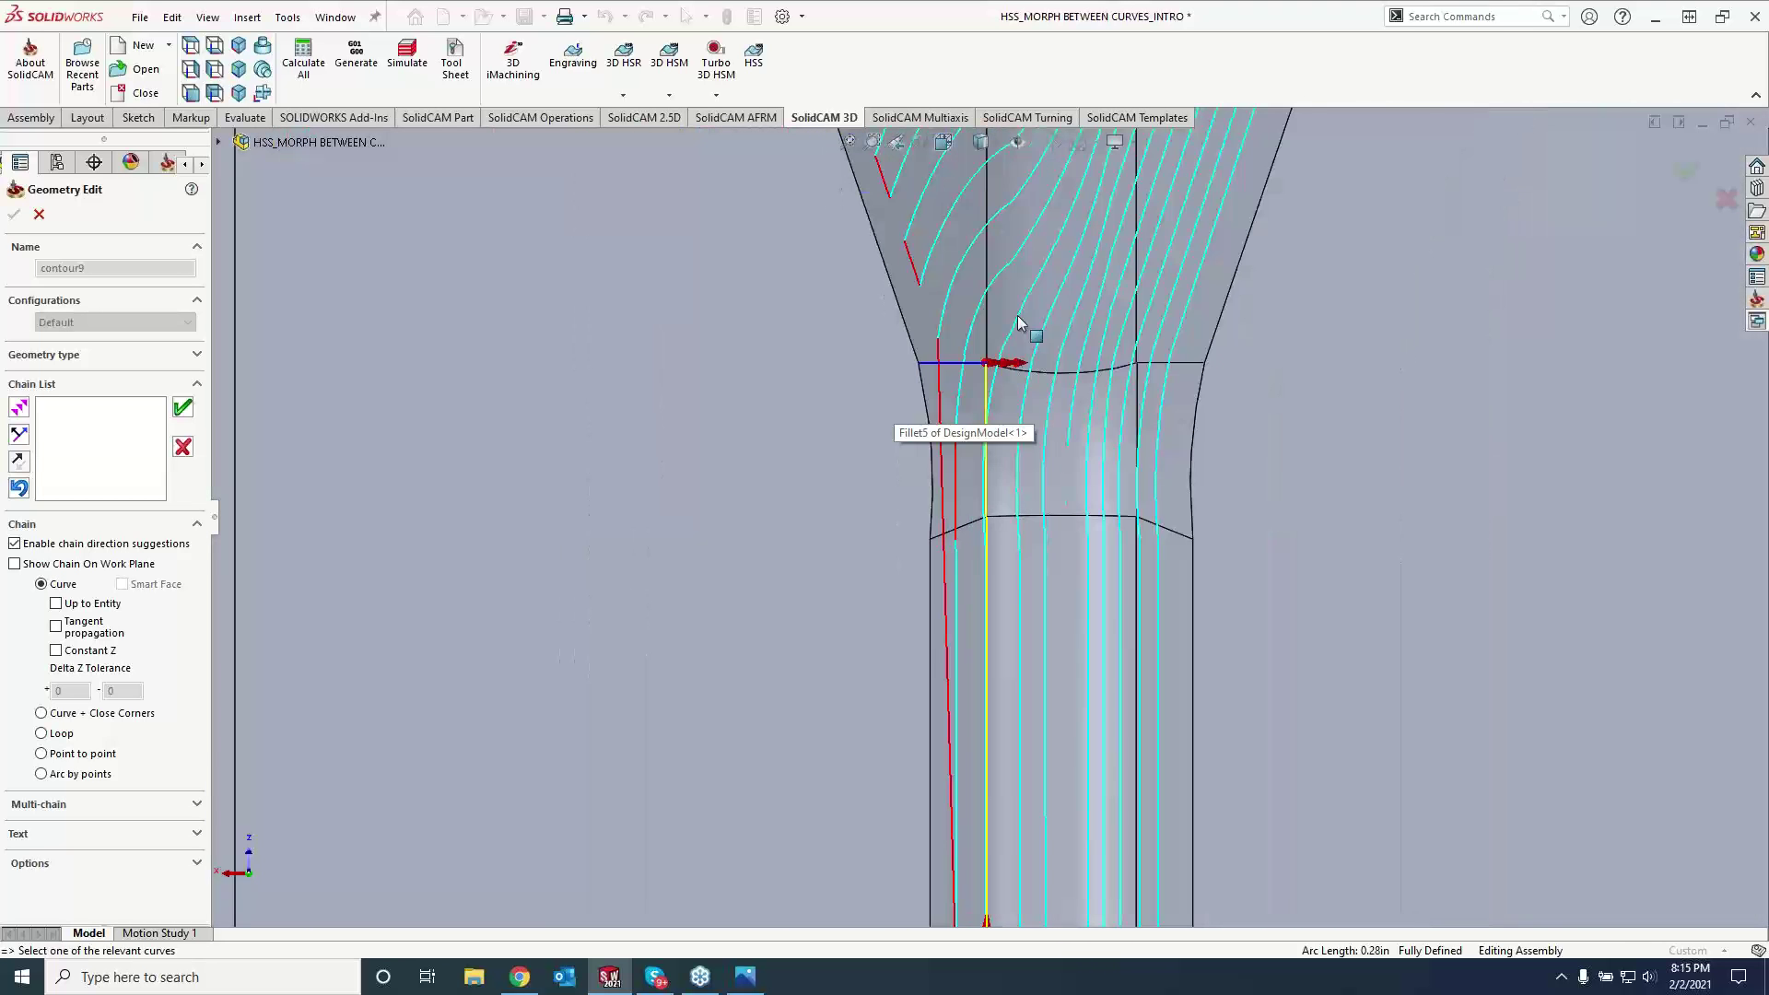
scroll(933, 642, "down", 5)
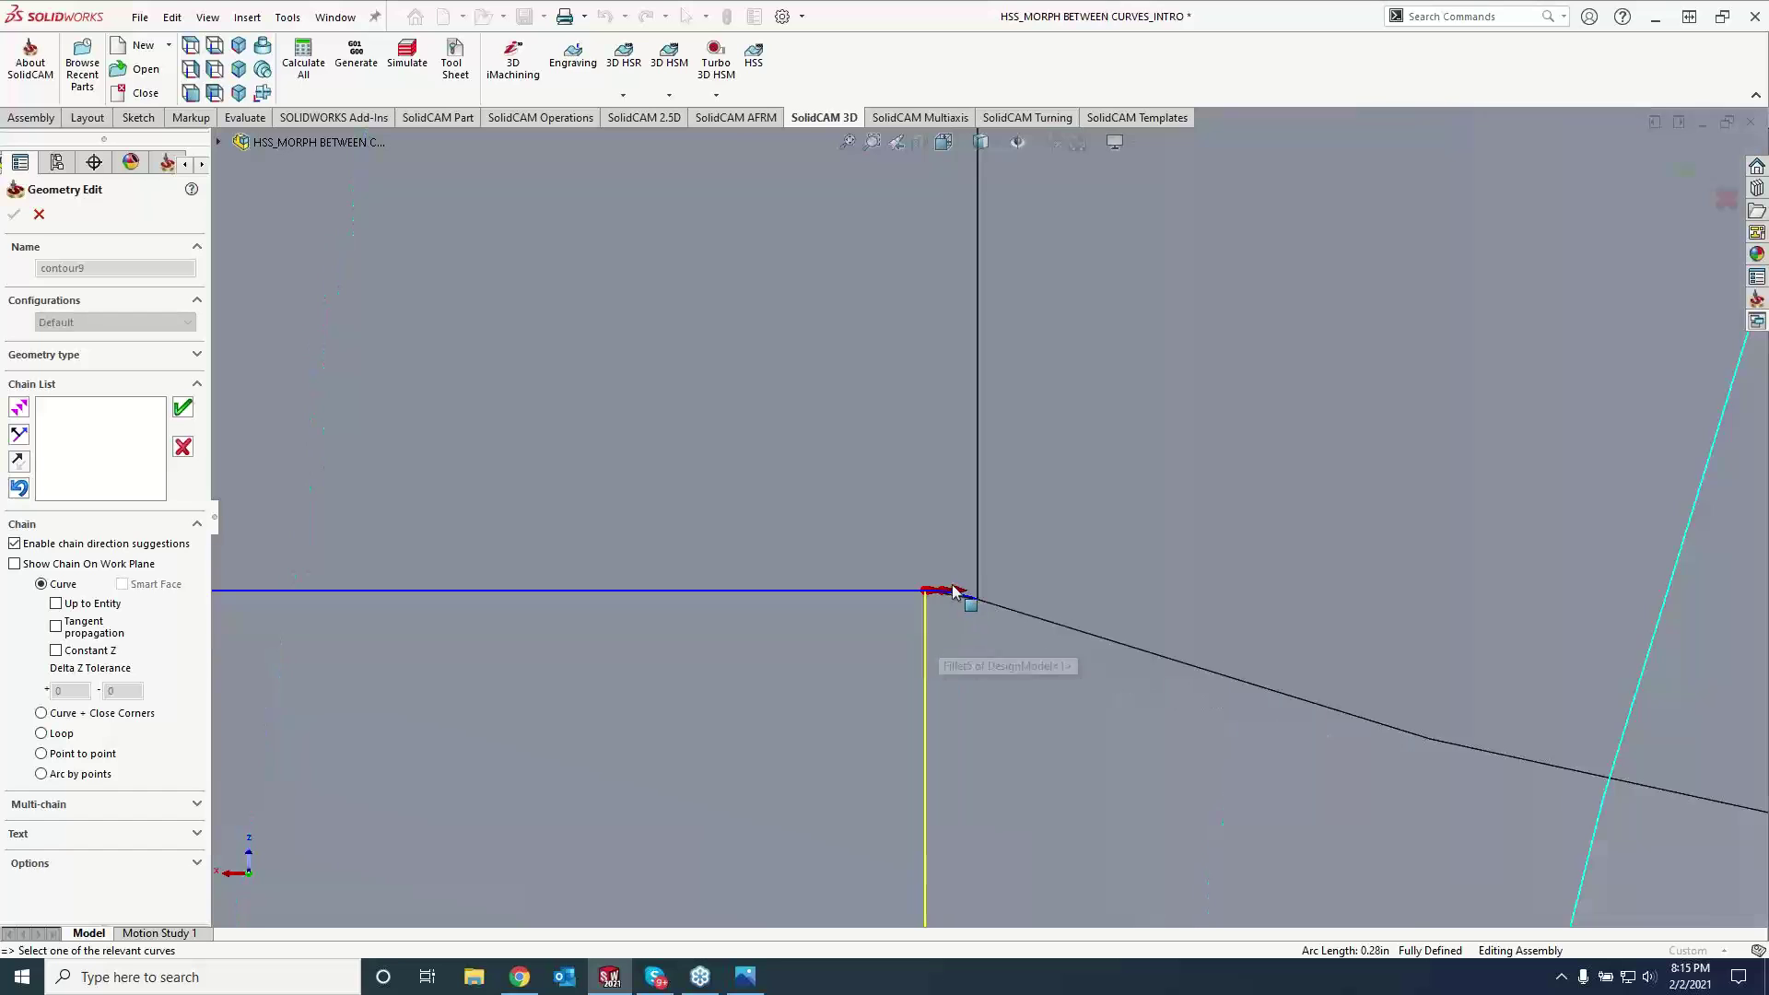
left_click(958, 594)
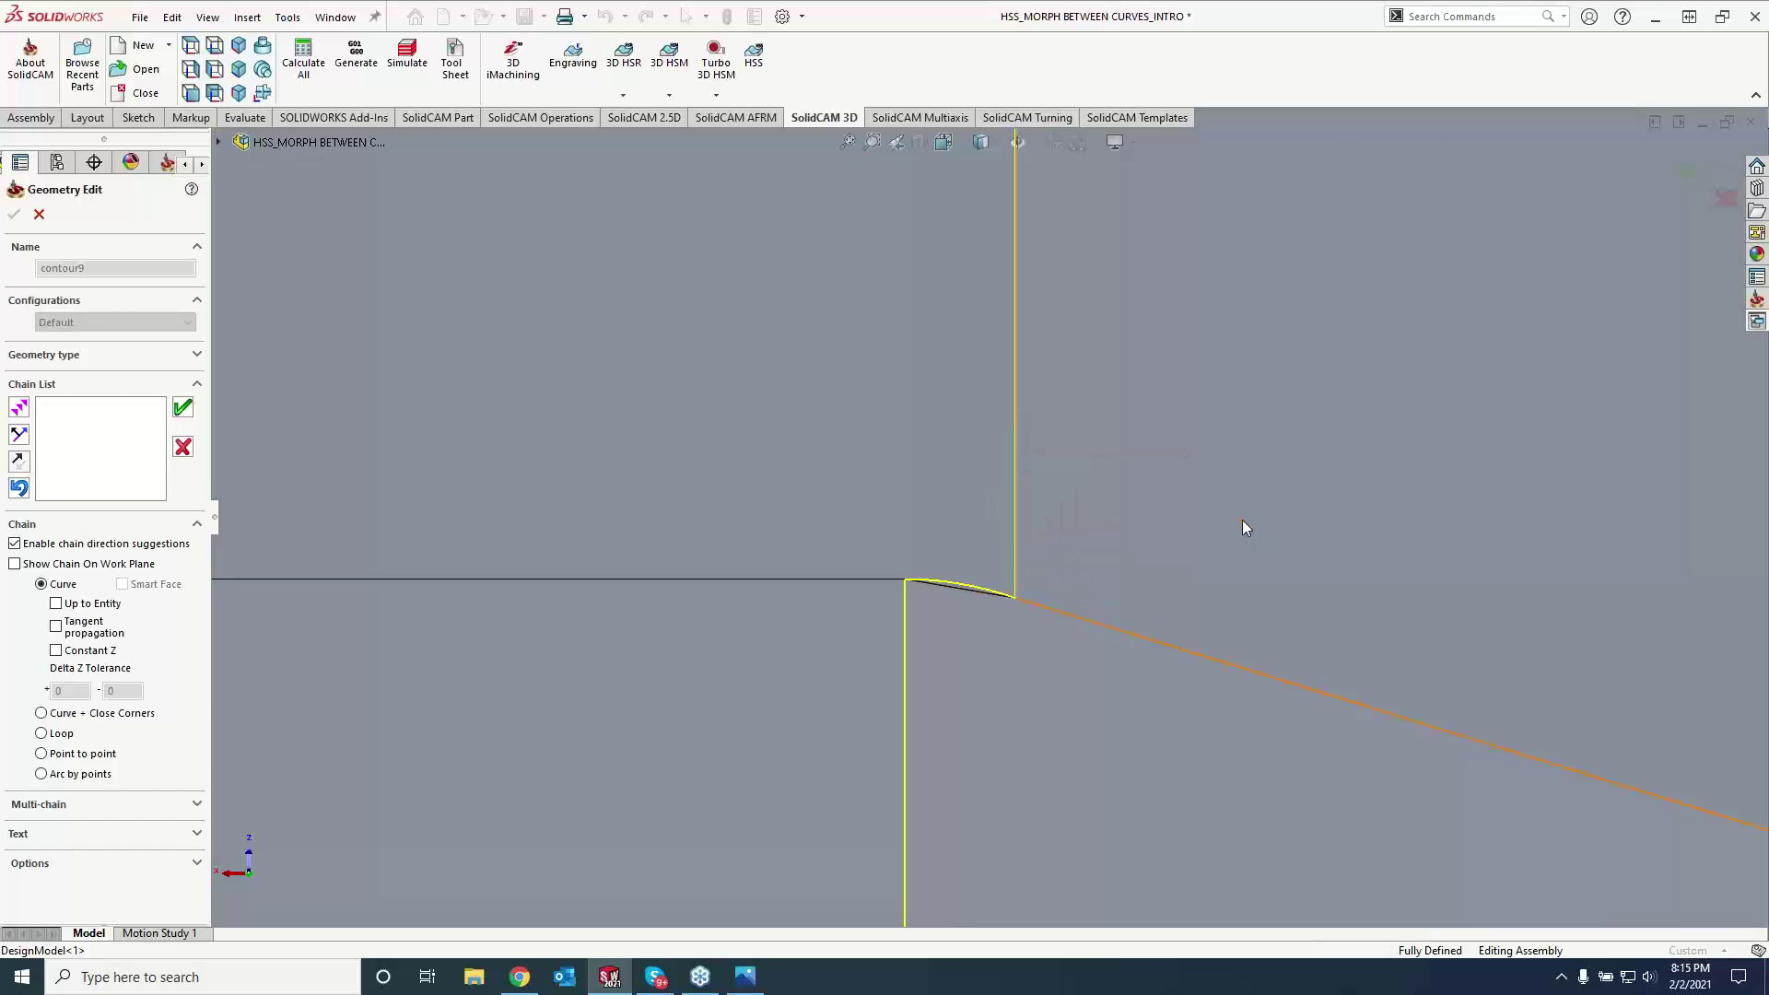
scroll(1198, 576, "up", 10)
scroll(1092, 566, "up", 5)
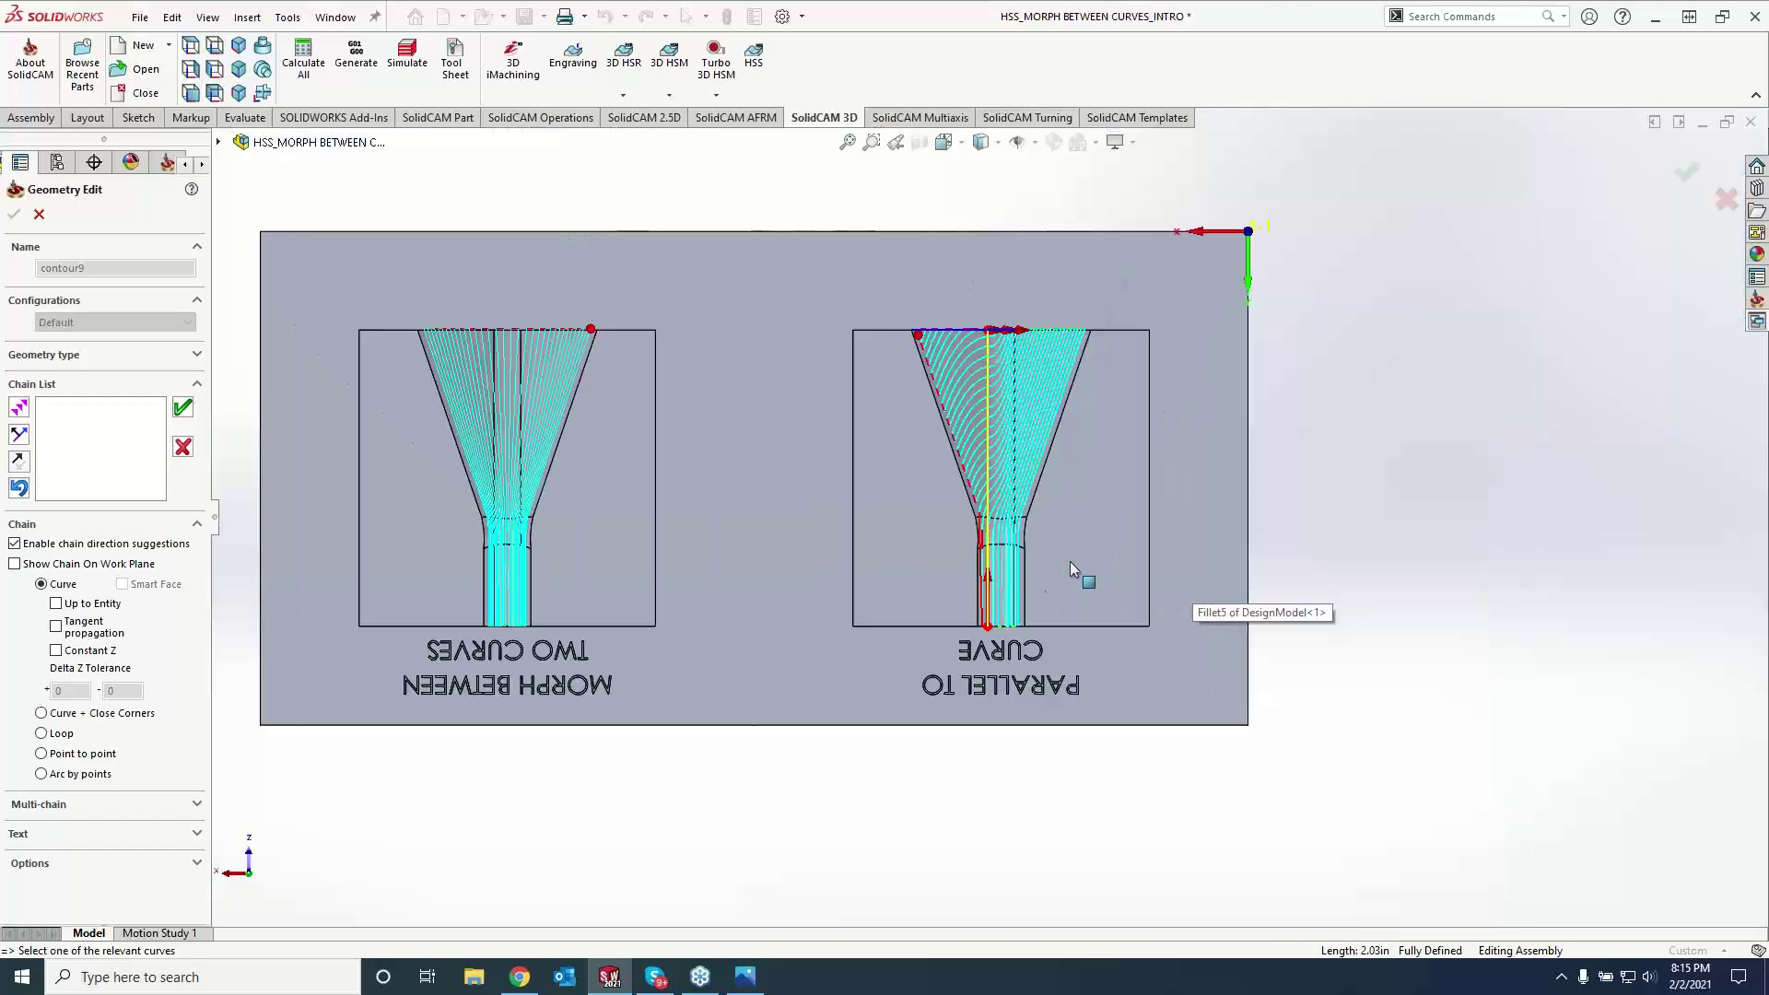
left_click(182, 406)
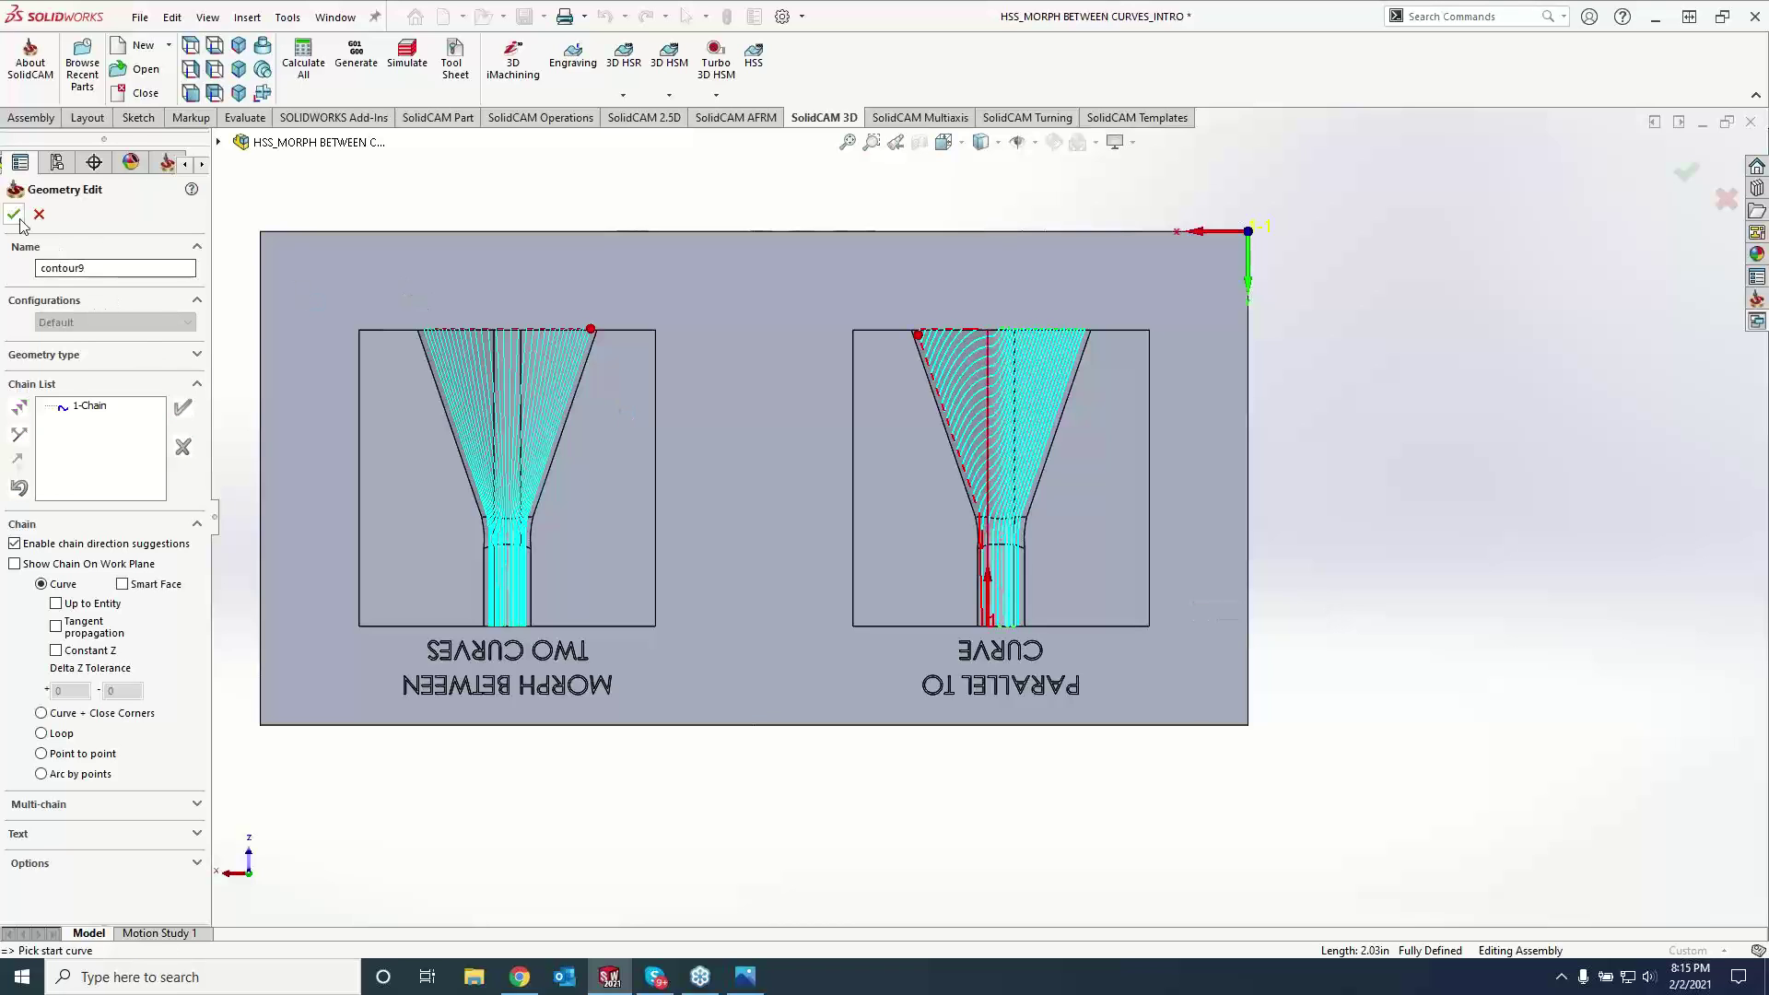
left_click(14, 213)
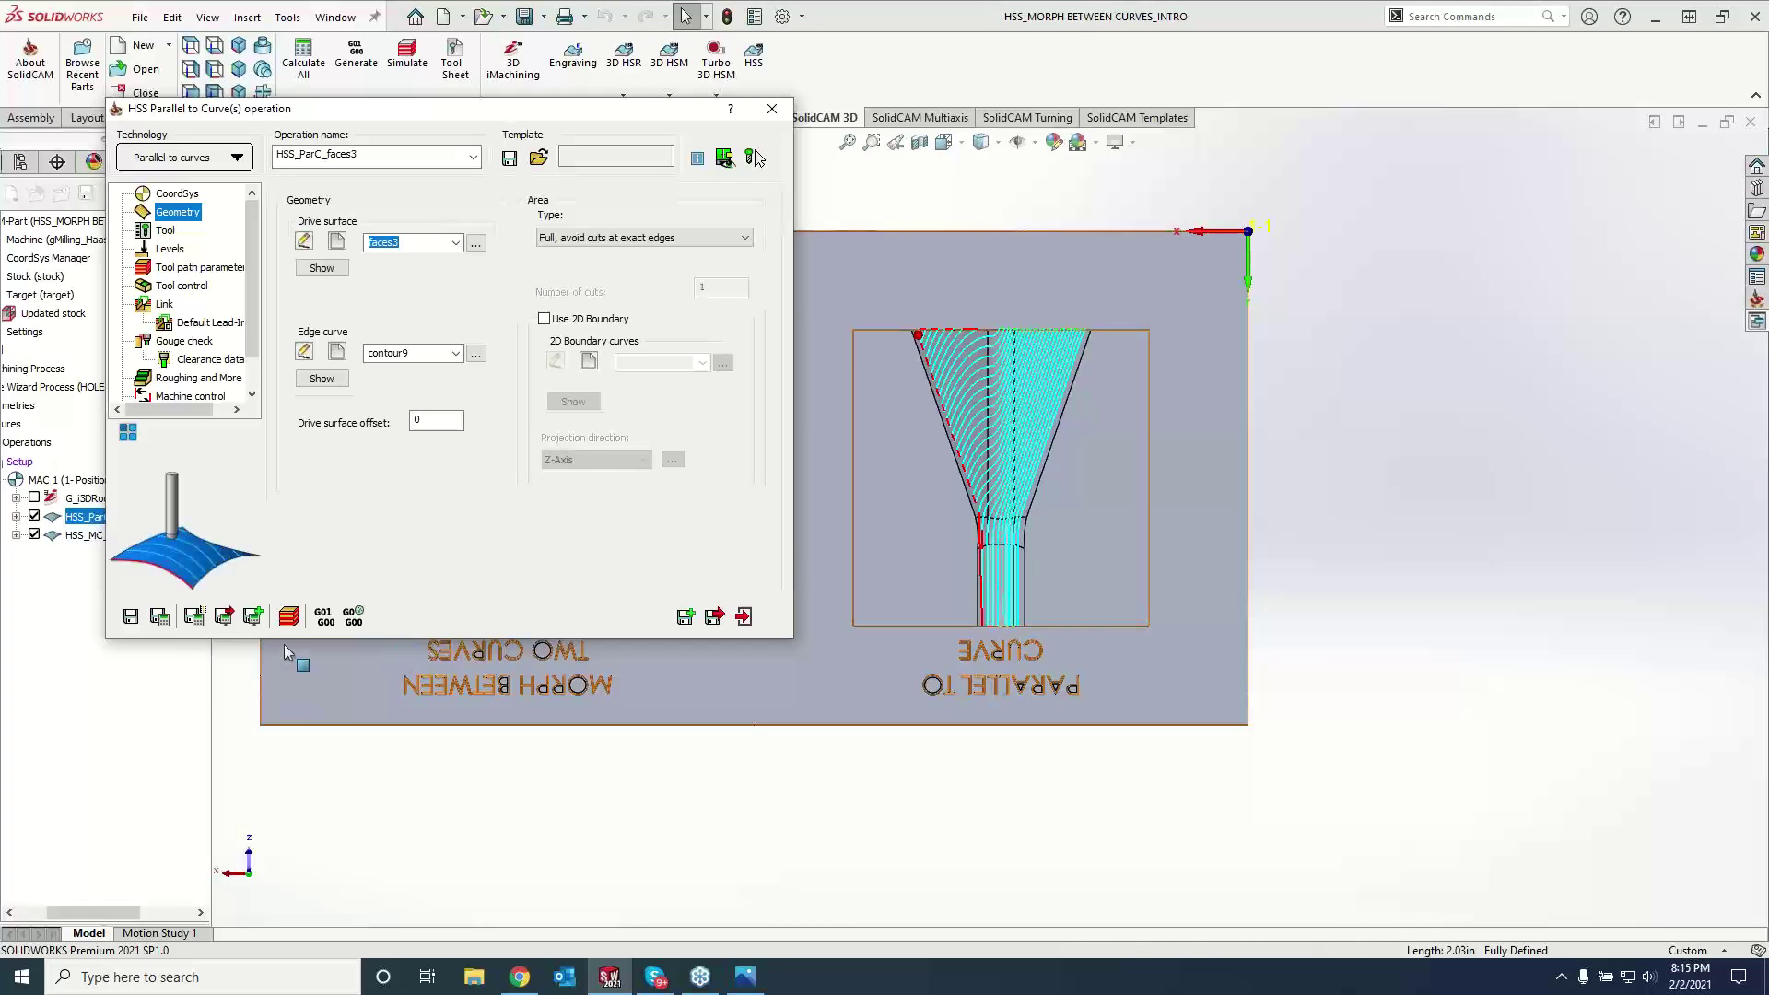
left_click(160, 617)
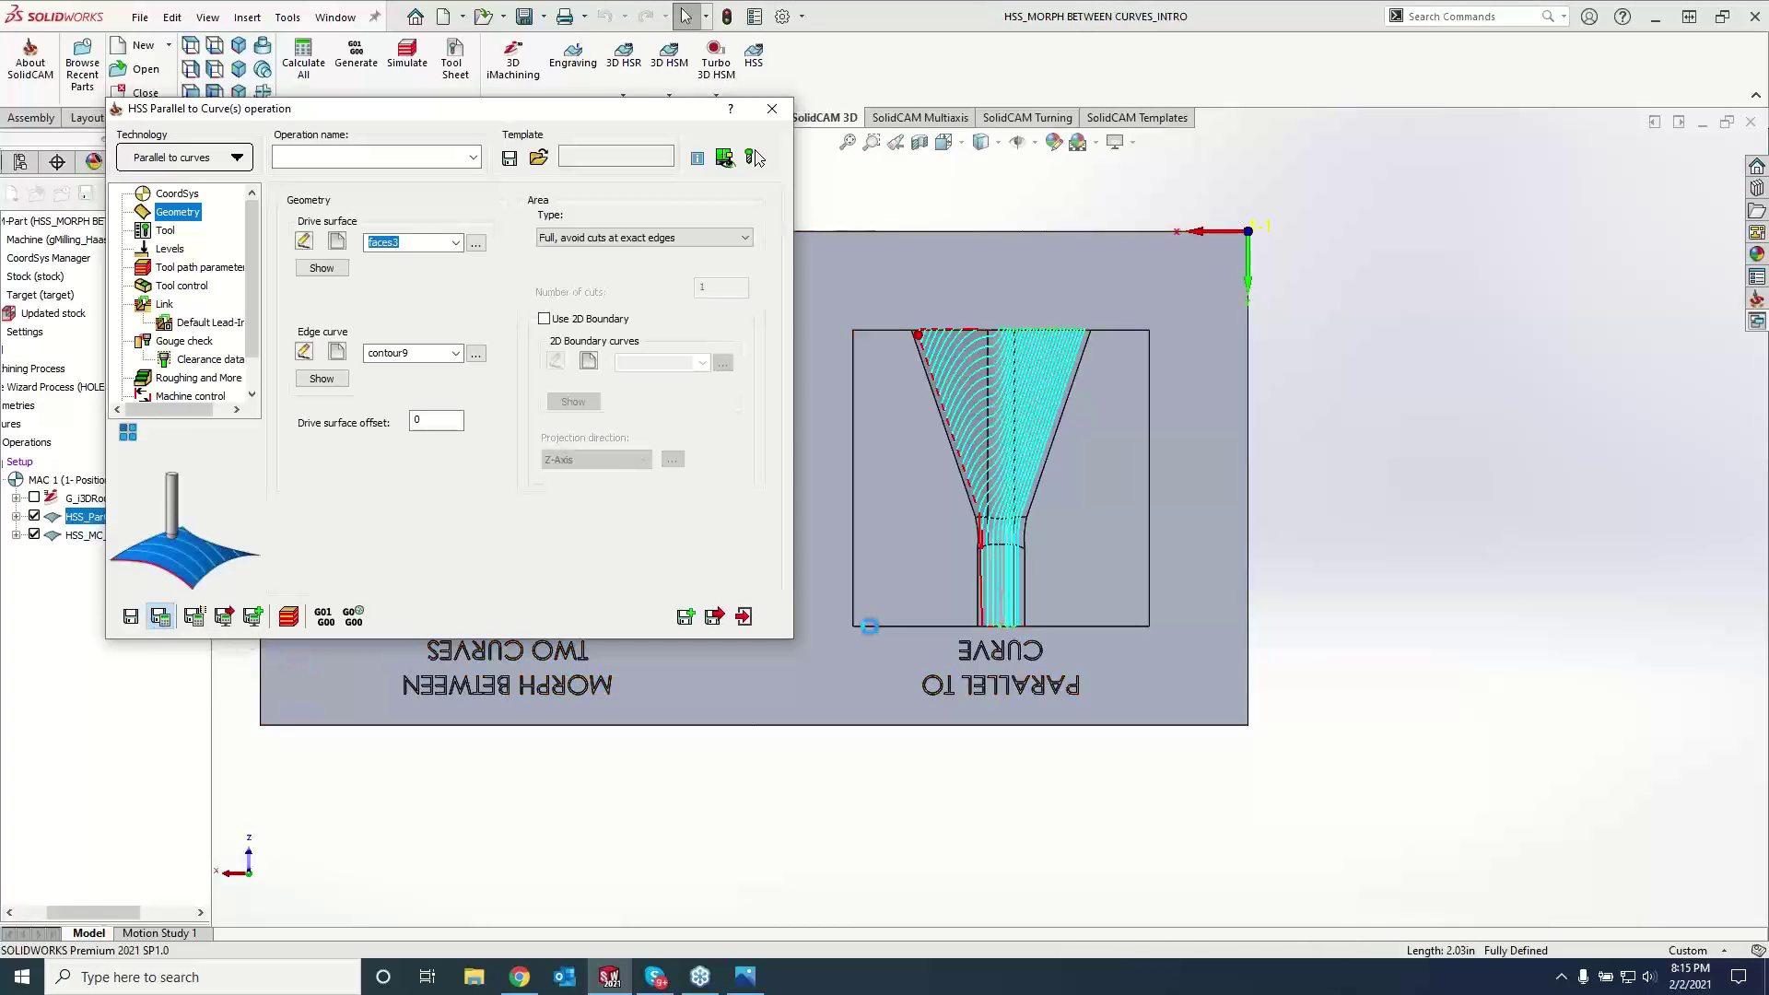
scroll(1051, 405, "down", 3)
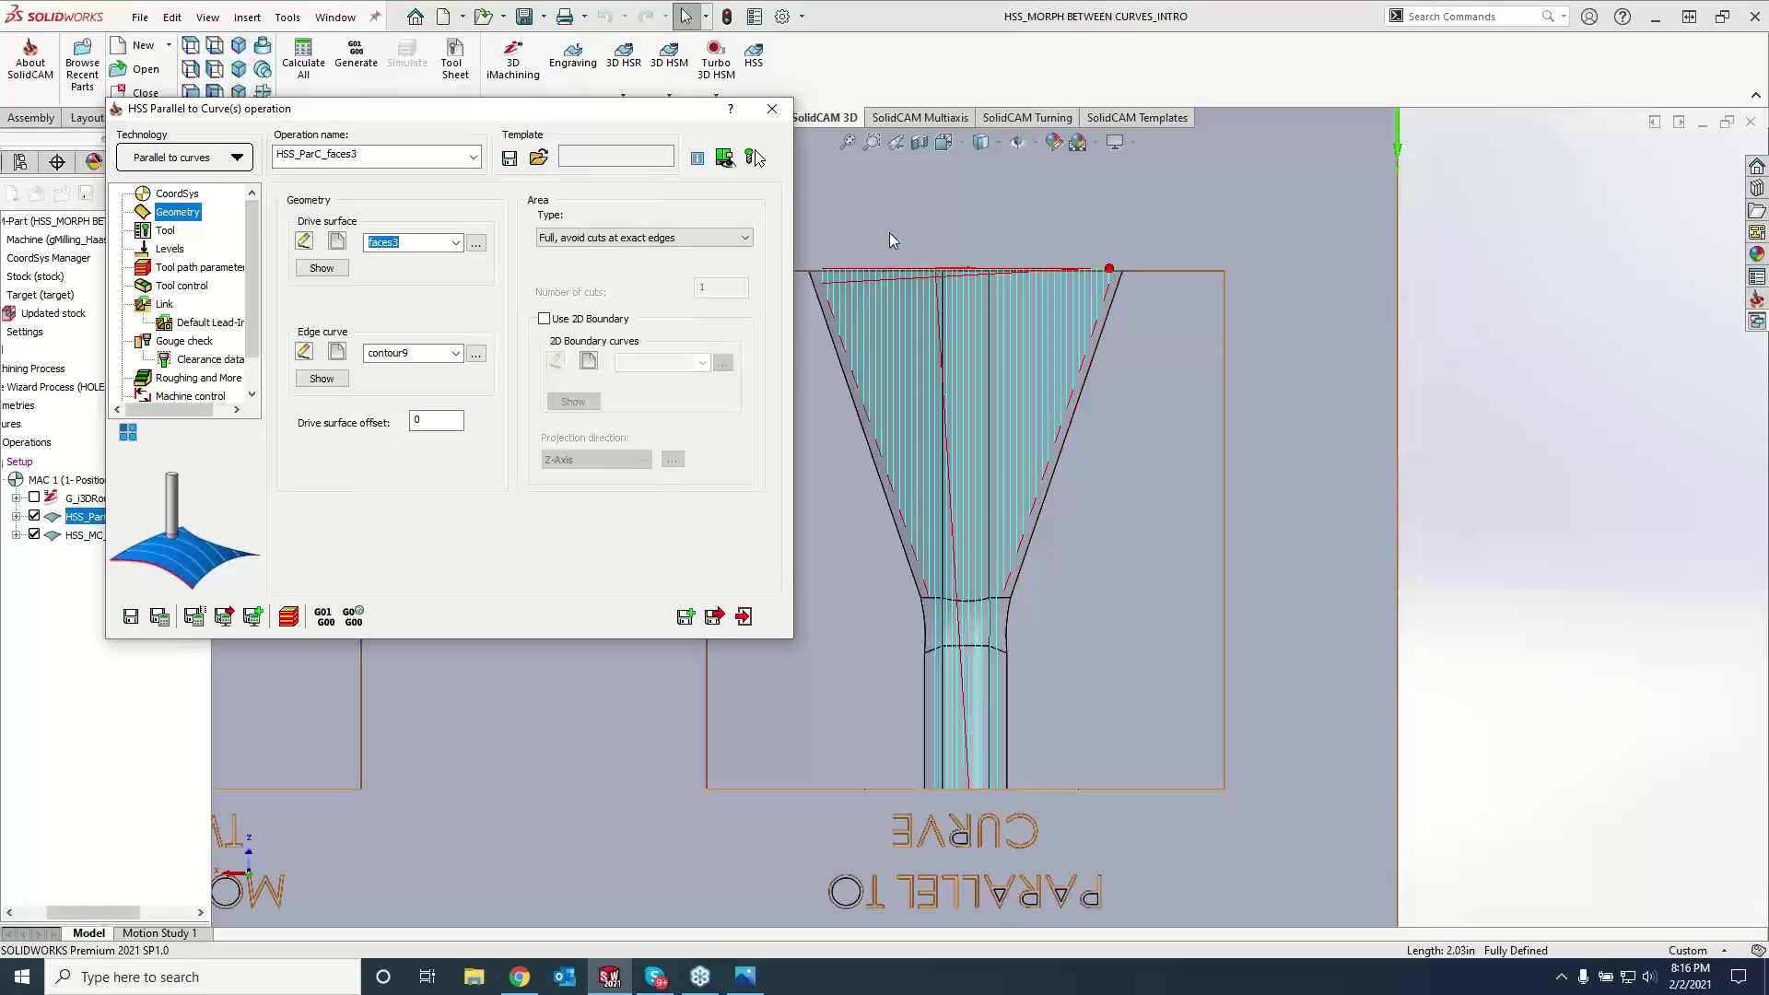
- Switch the operation to linear Parallel cuts and calculate it, then recalculate with the angle value set to 90 and close the operation
left_click(194, 161)
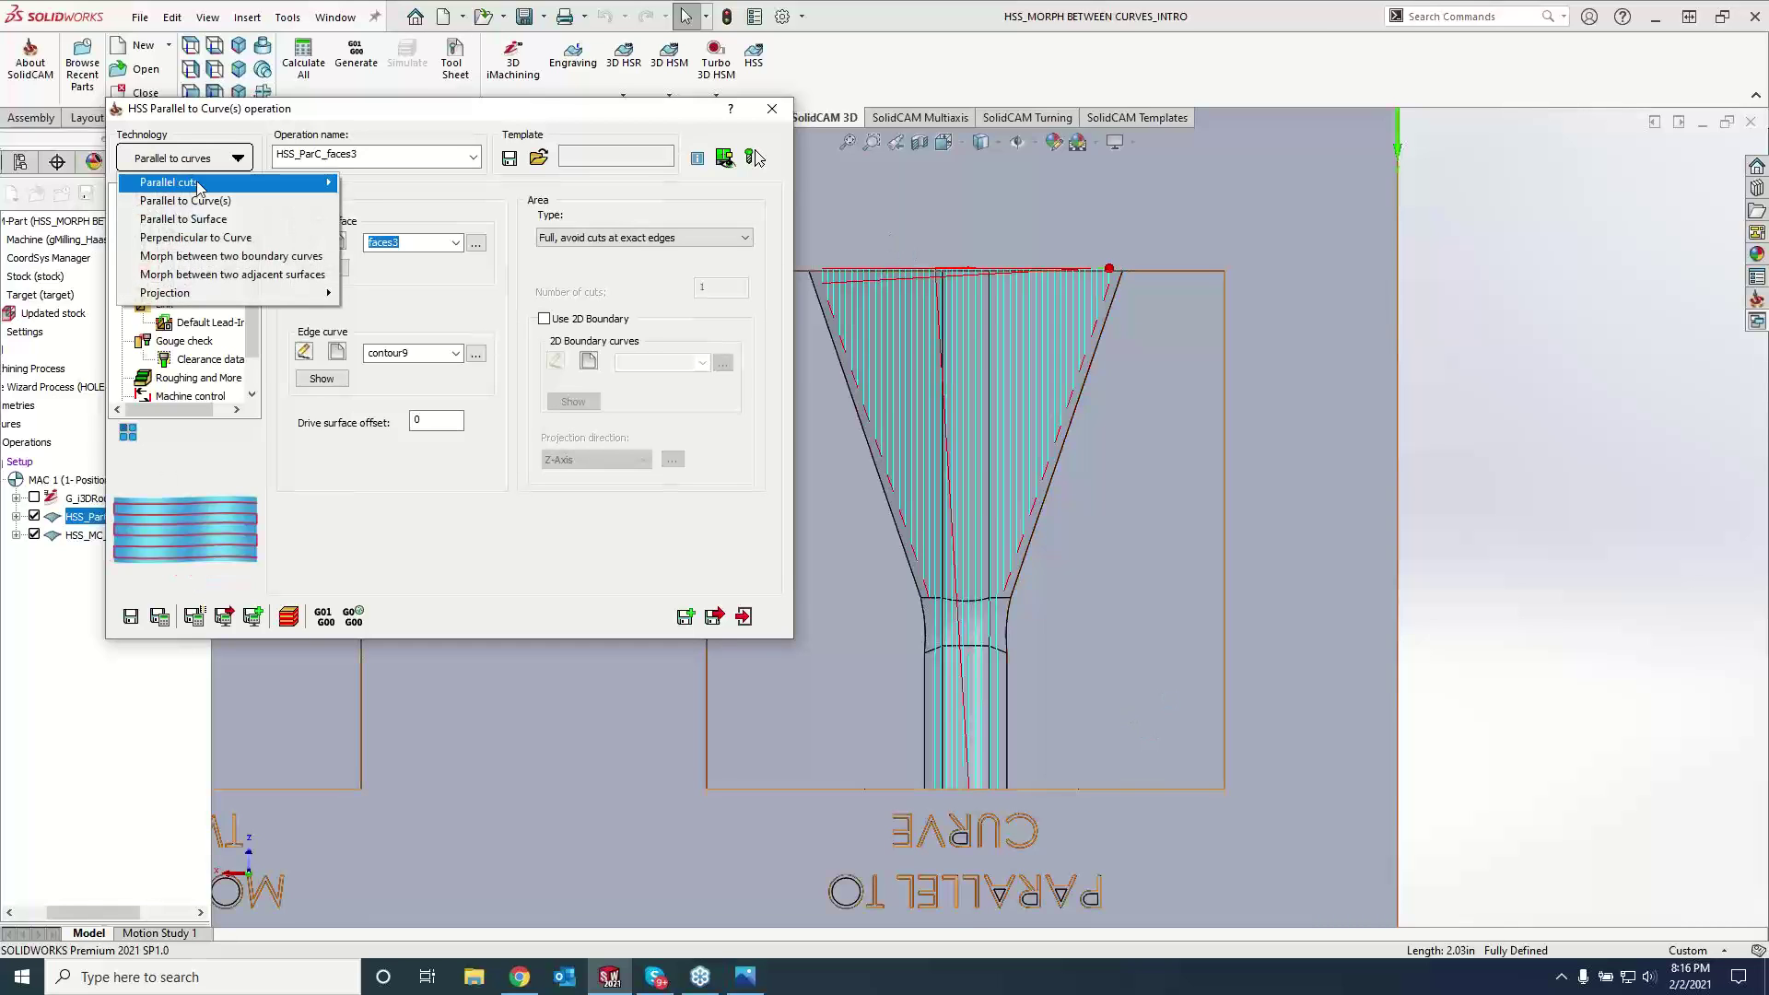
mouse_move(201, 183)
left_click(370, 191)
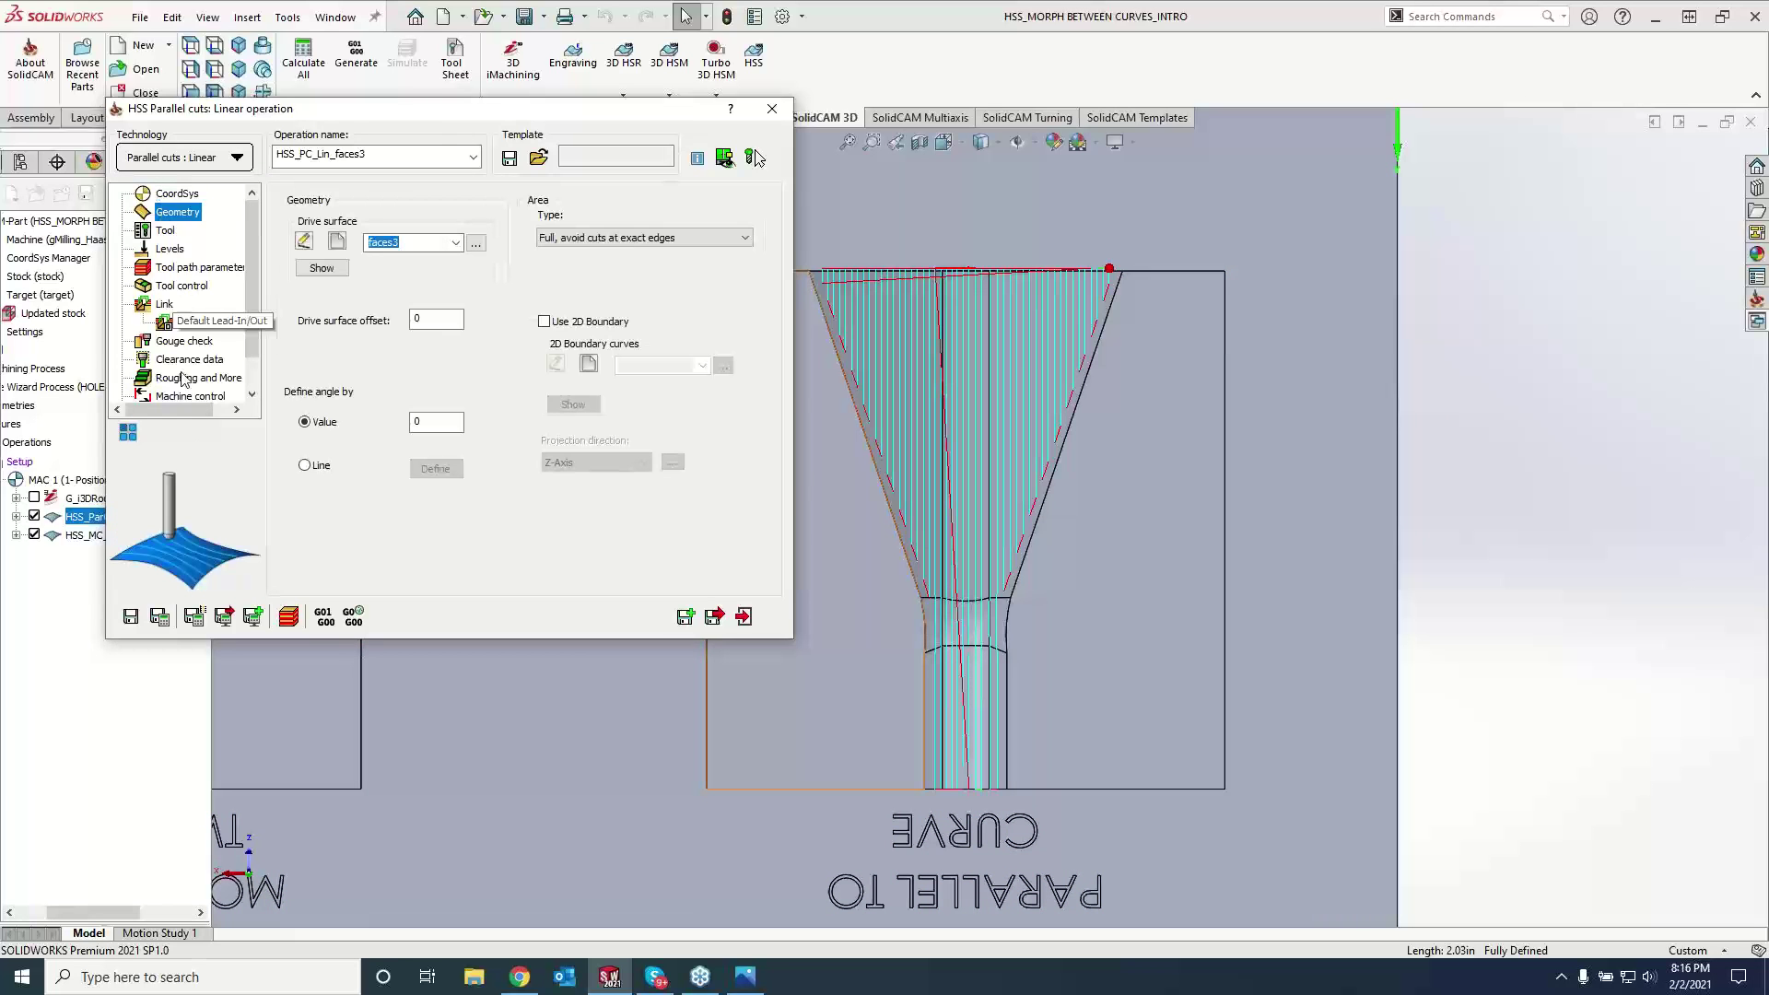
left_click(159, 618)
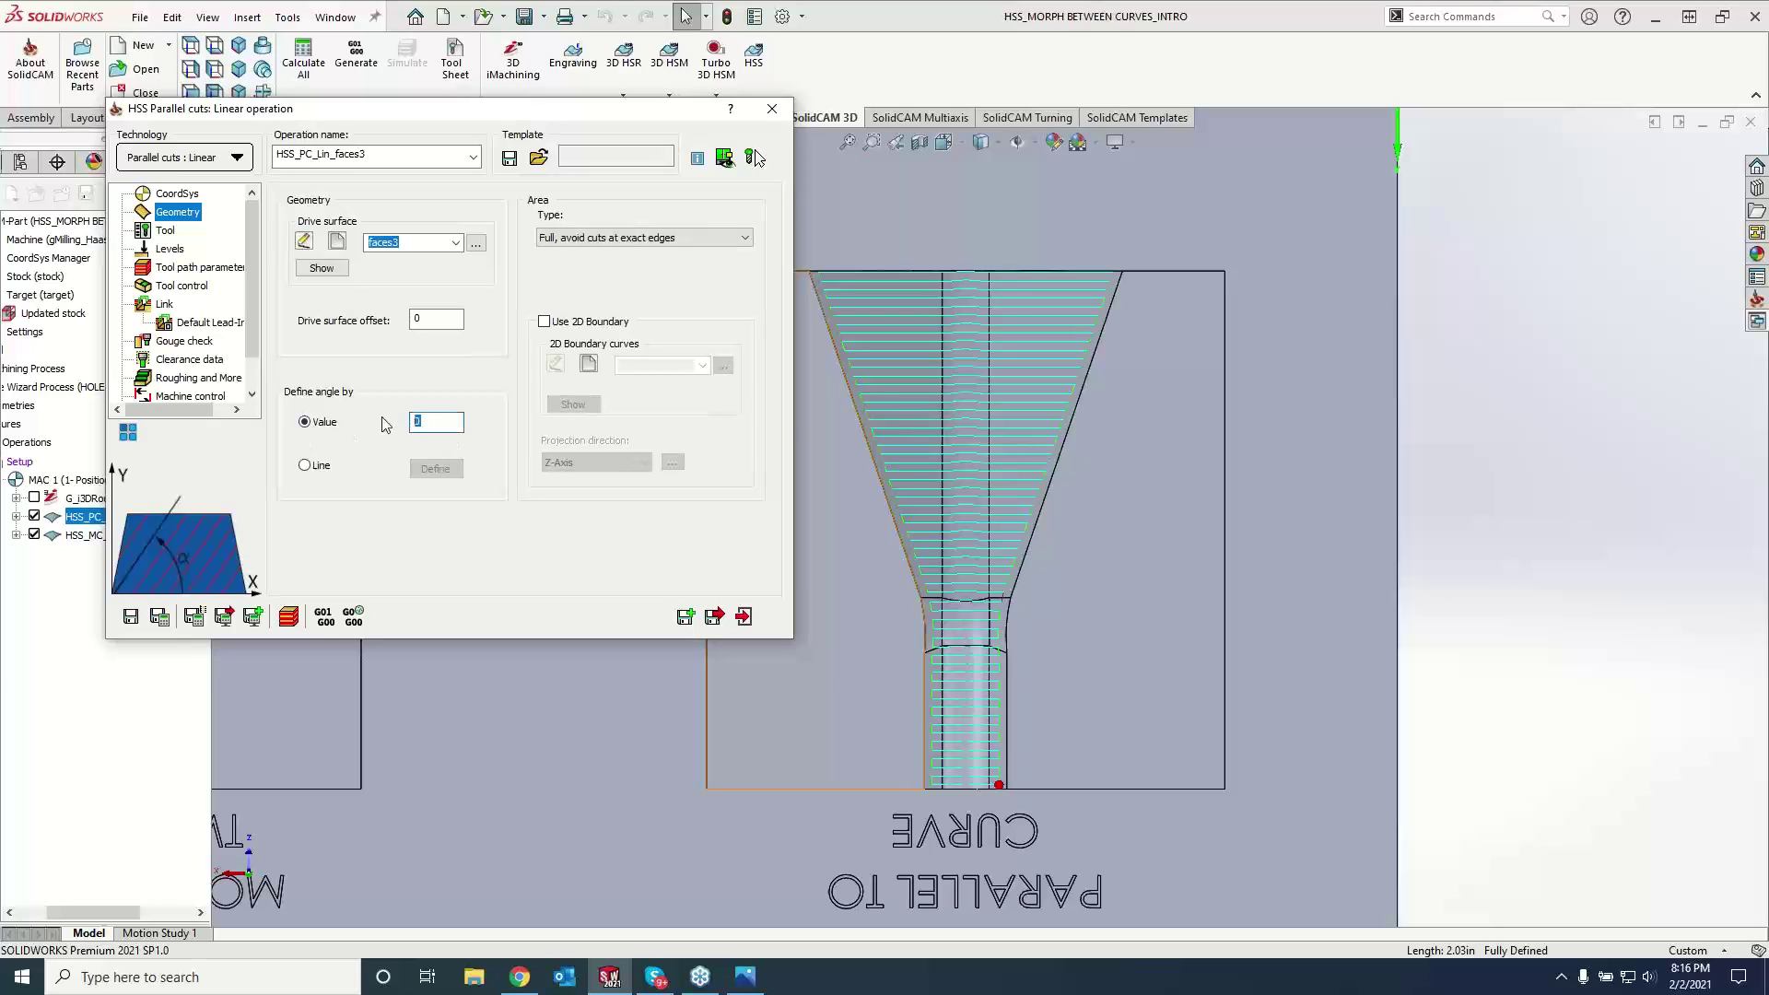
left_click(160, 616)
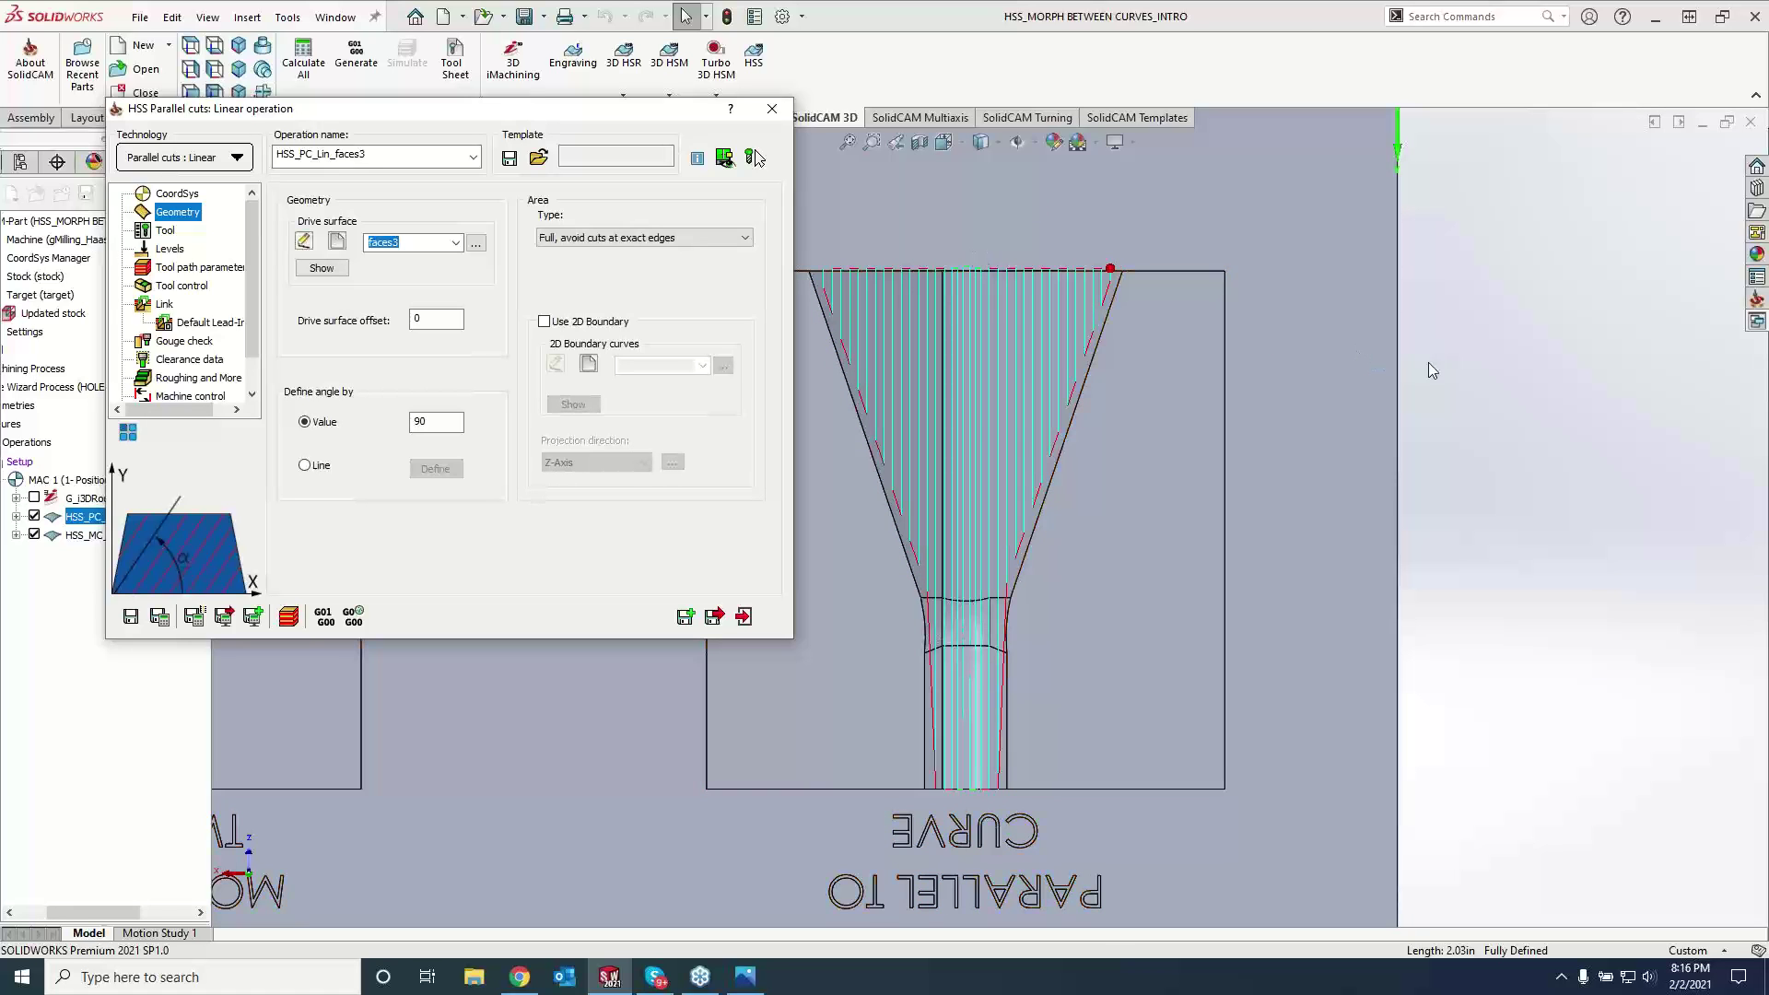
left_click(782, 116)
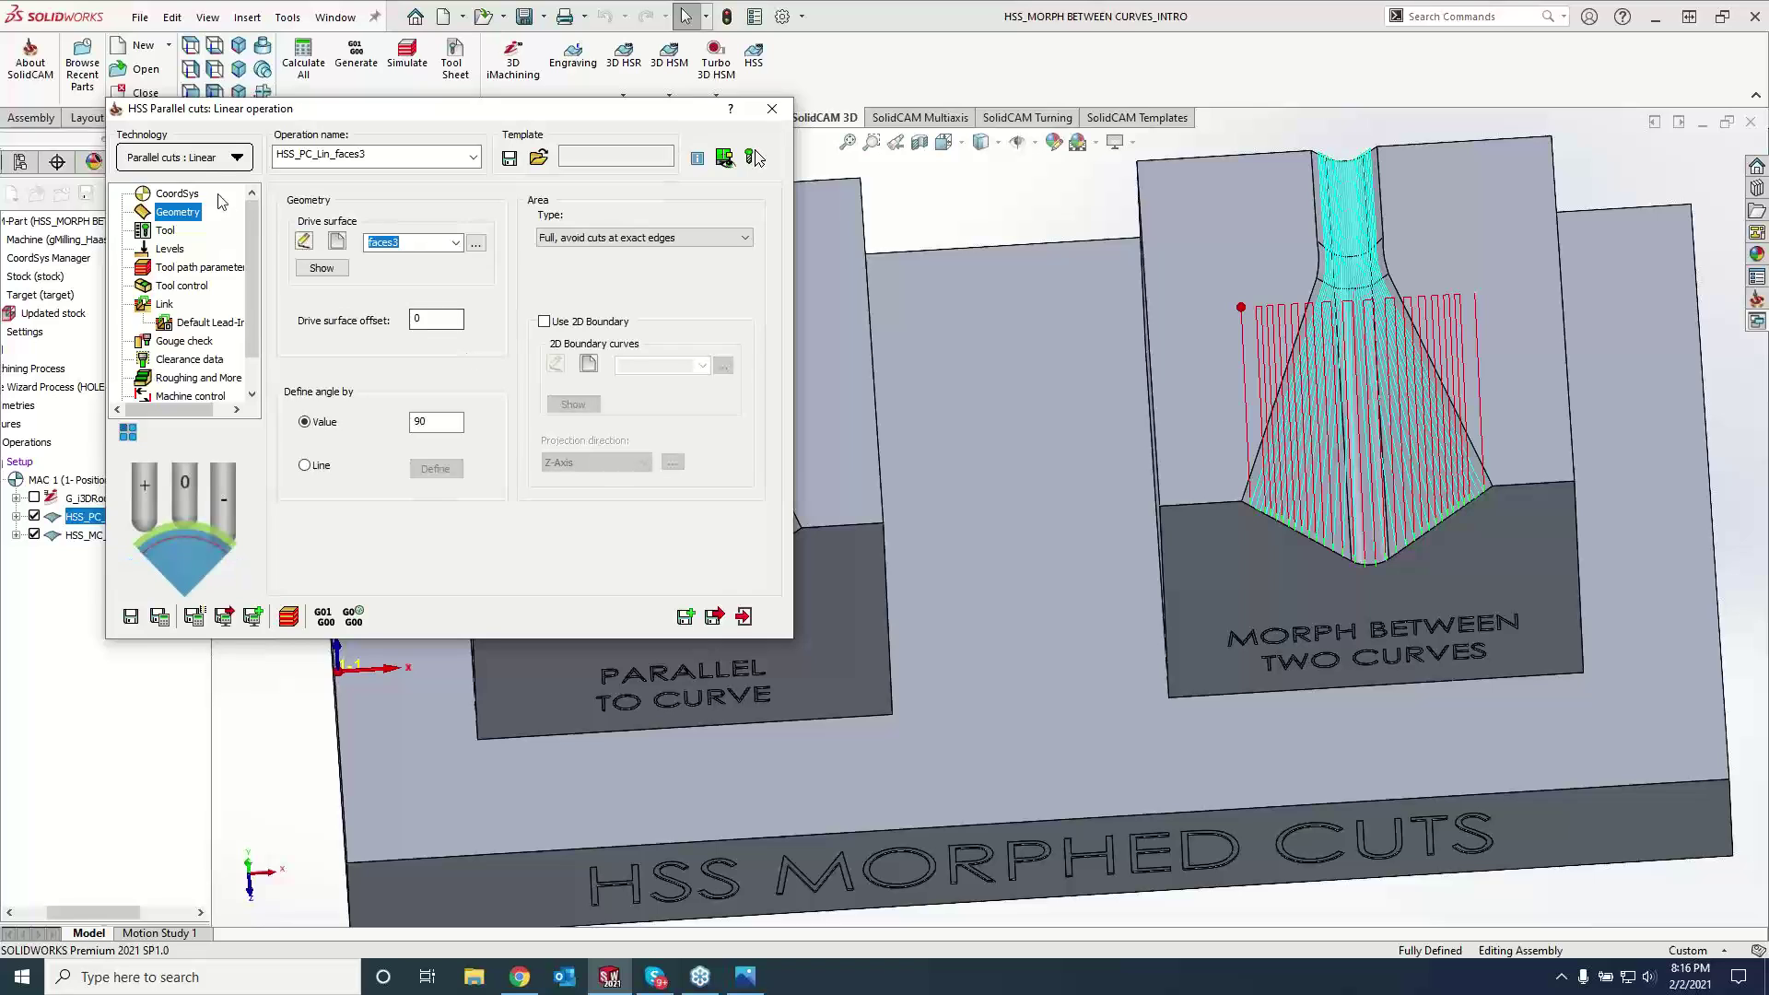
- Switch the HSS_PC_Lin_faces3 operation to Constant Z Parallel cuts and review its geometry and tool data before closing it
left_click(208, 159)
mouse_move(209, 189)
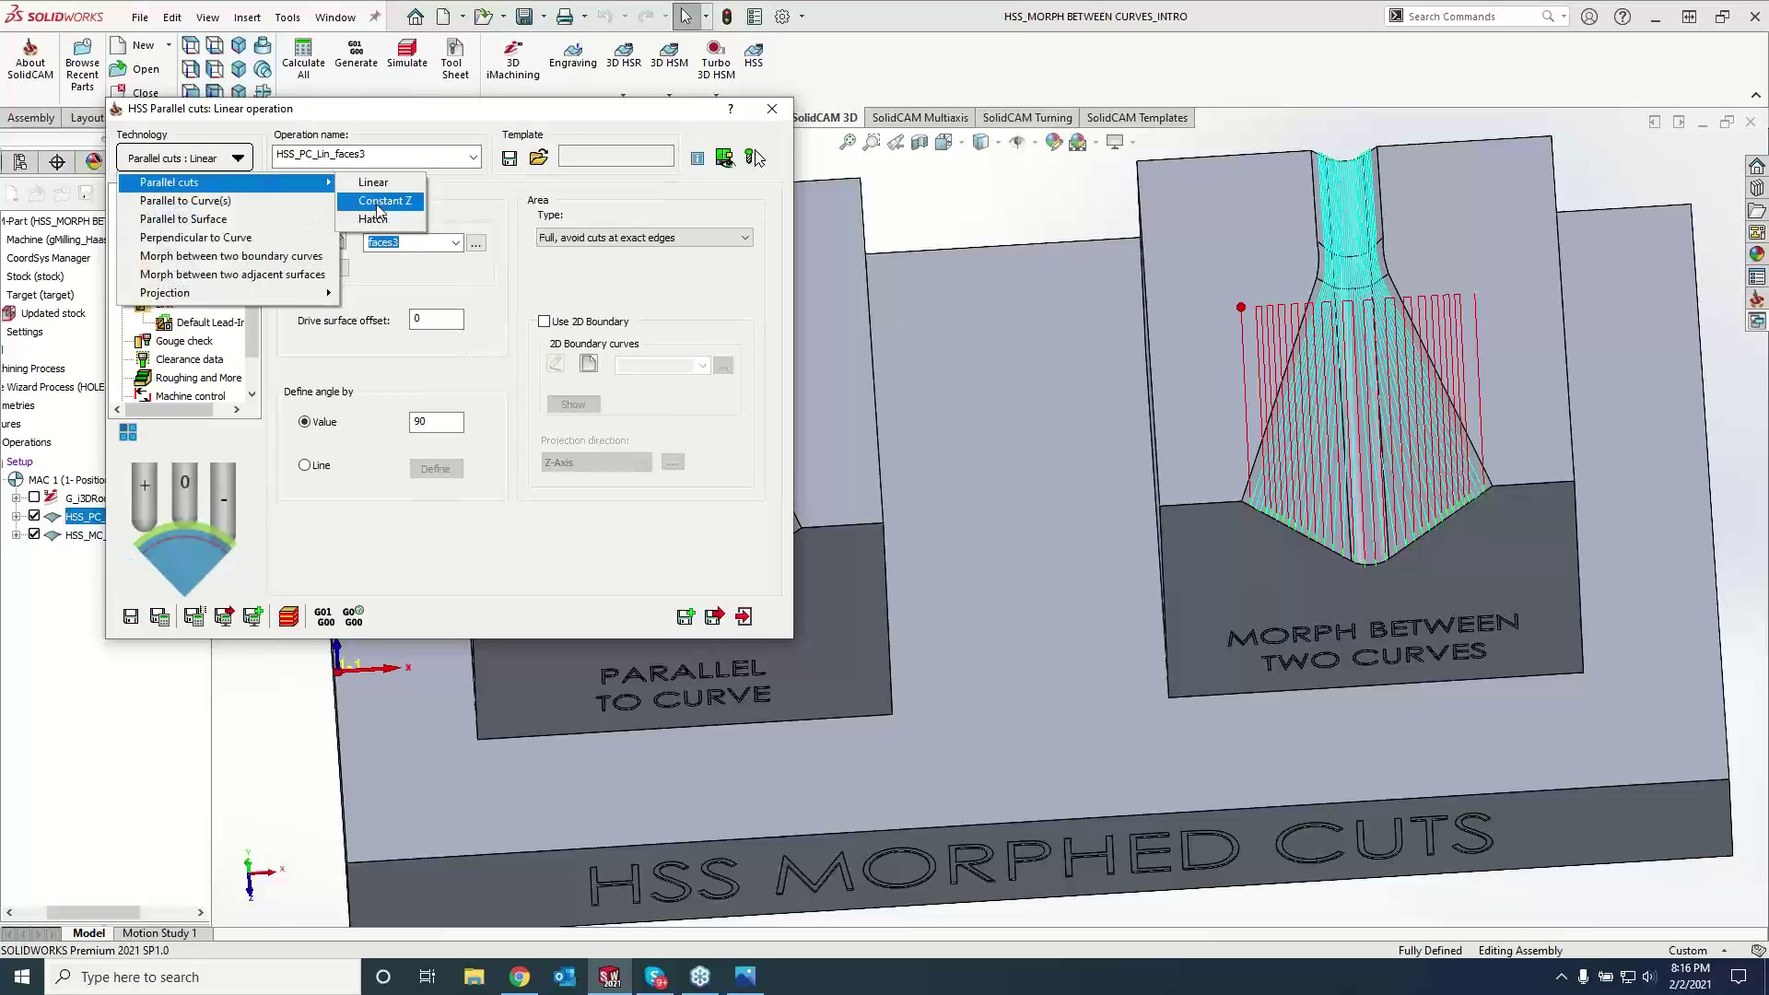
left_click(378, 200)
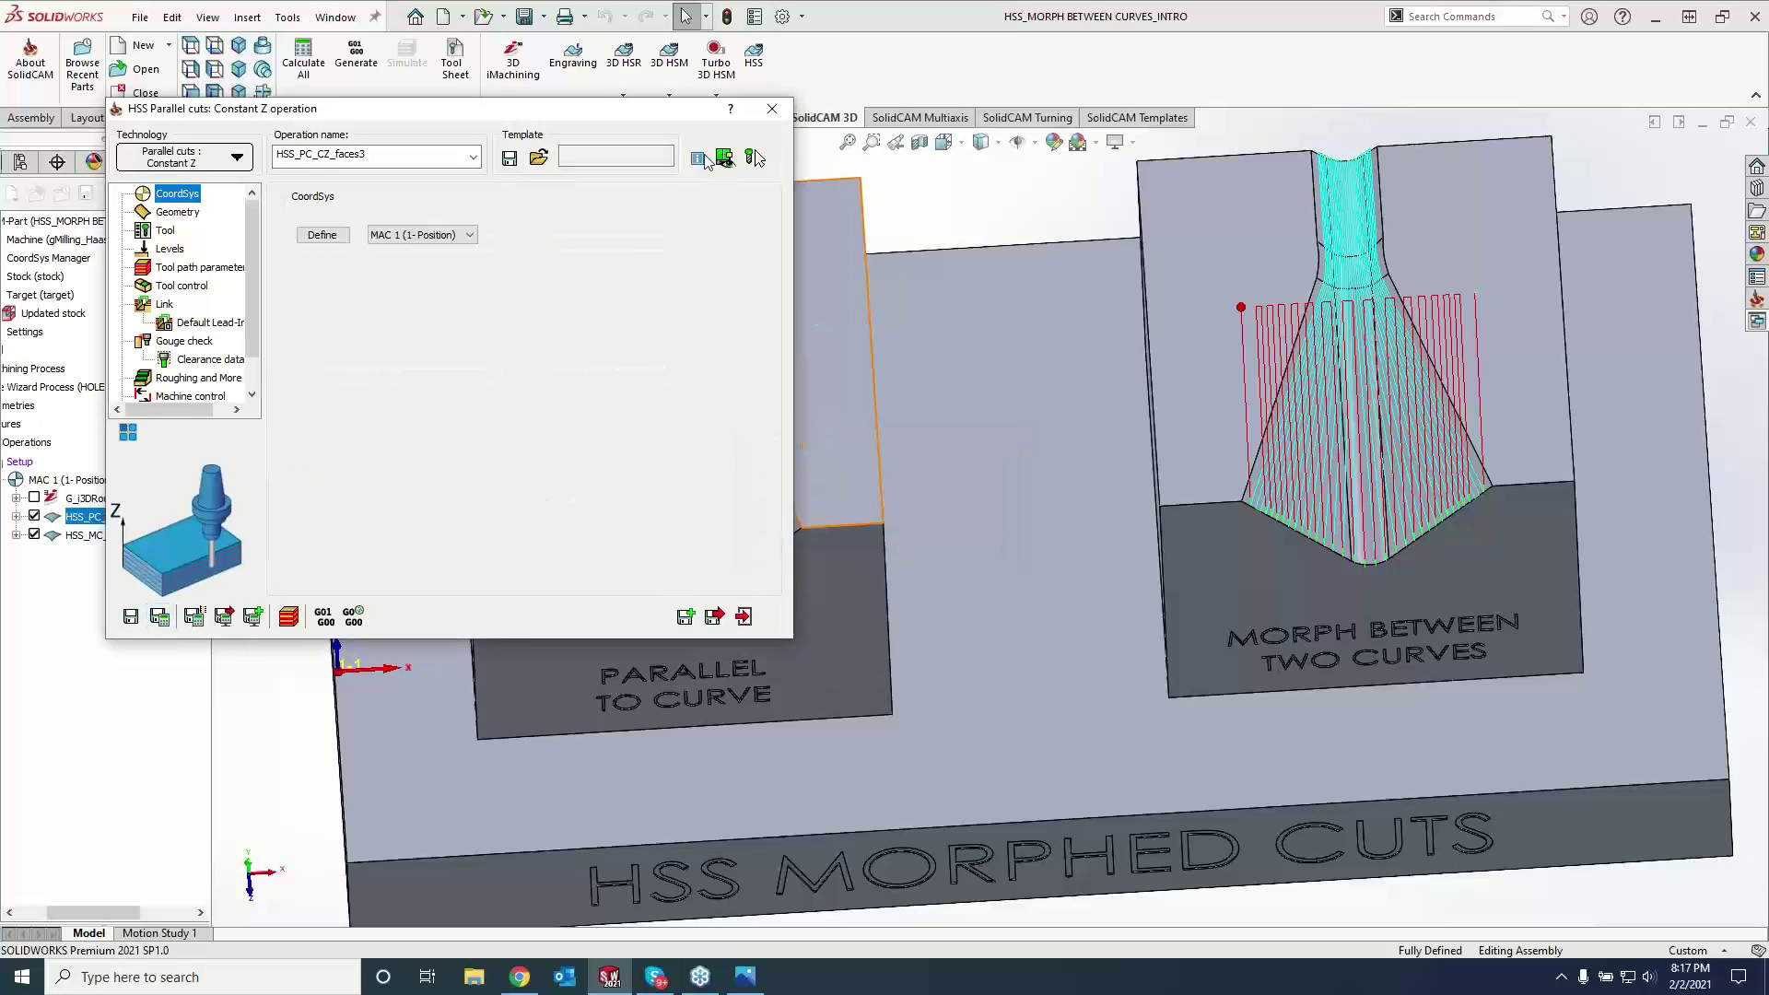
double_click(639, 113)
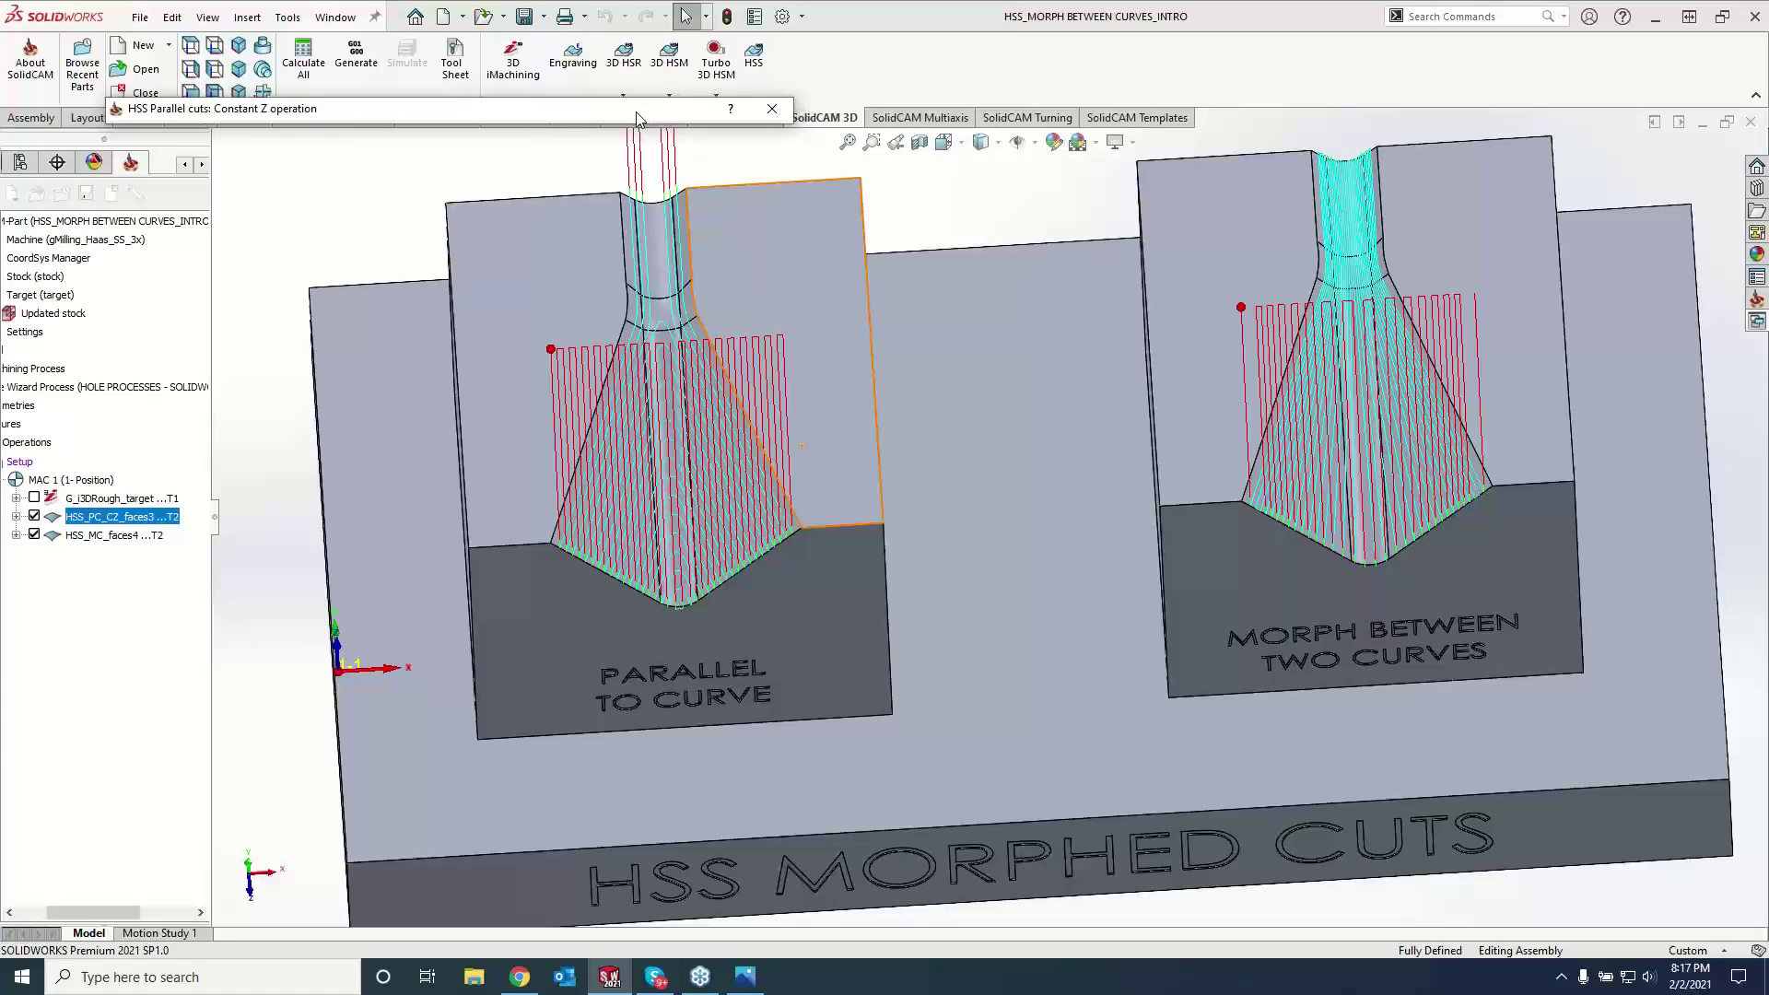
double_click(637, 112)
left_click(178, 212)
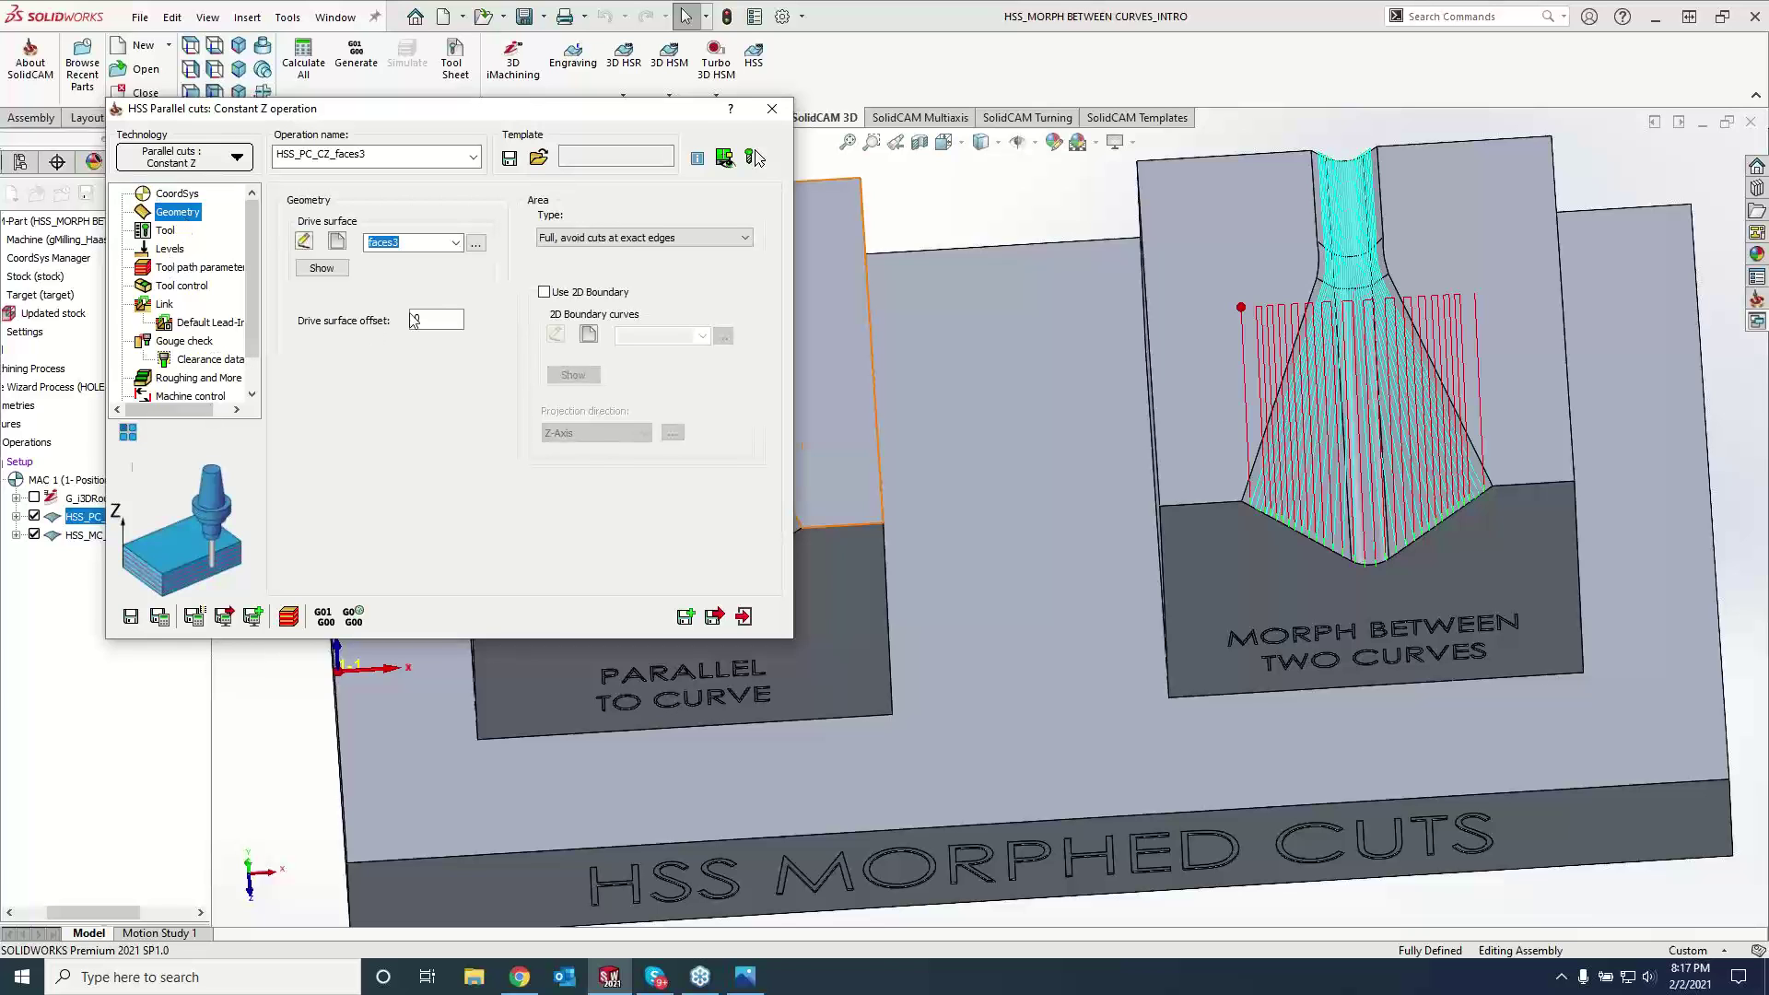
left_click(149, 234)
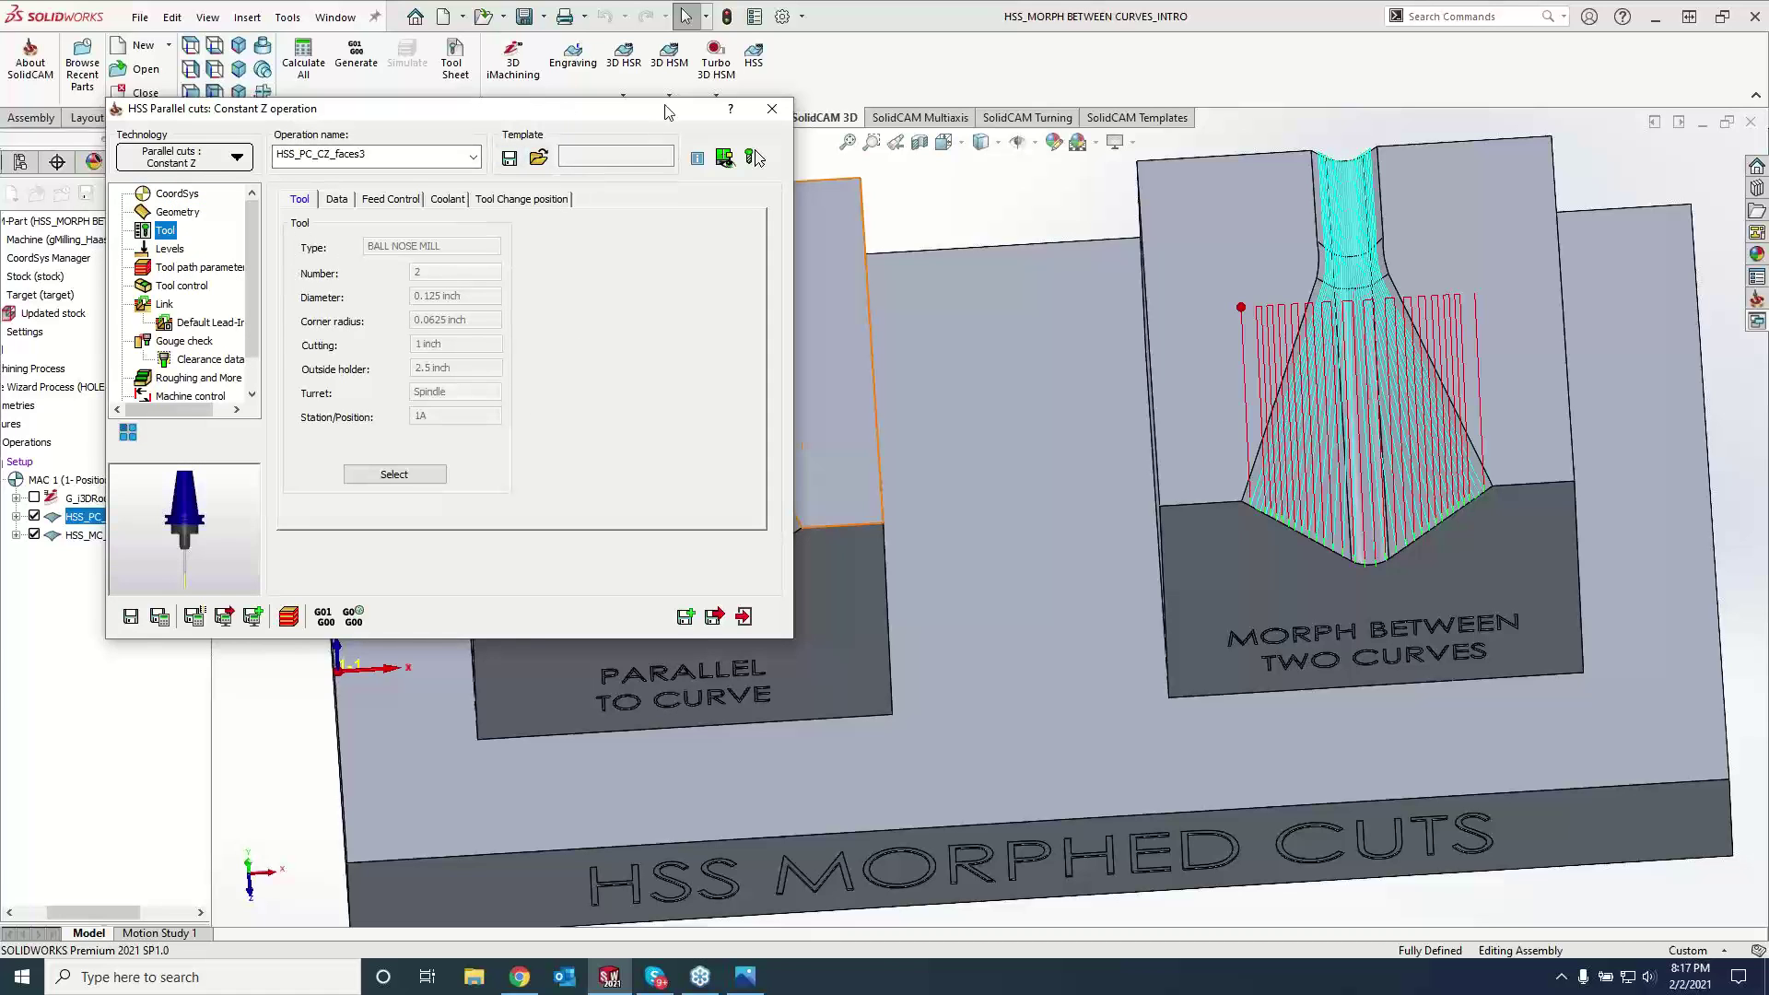
left_click_drag(669, 112, 1559, 274)
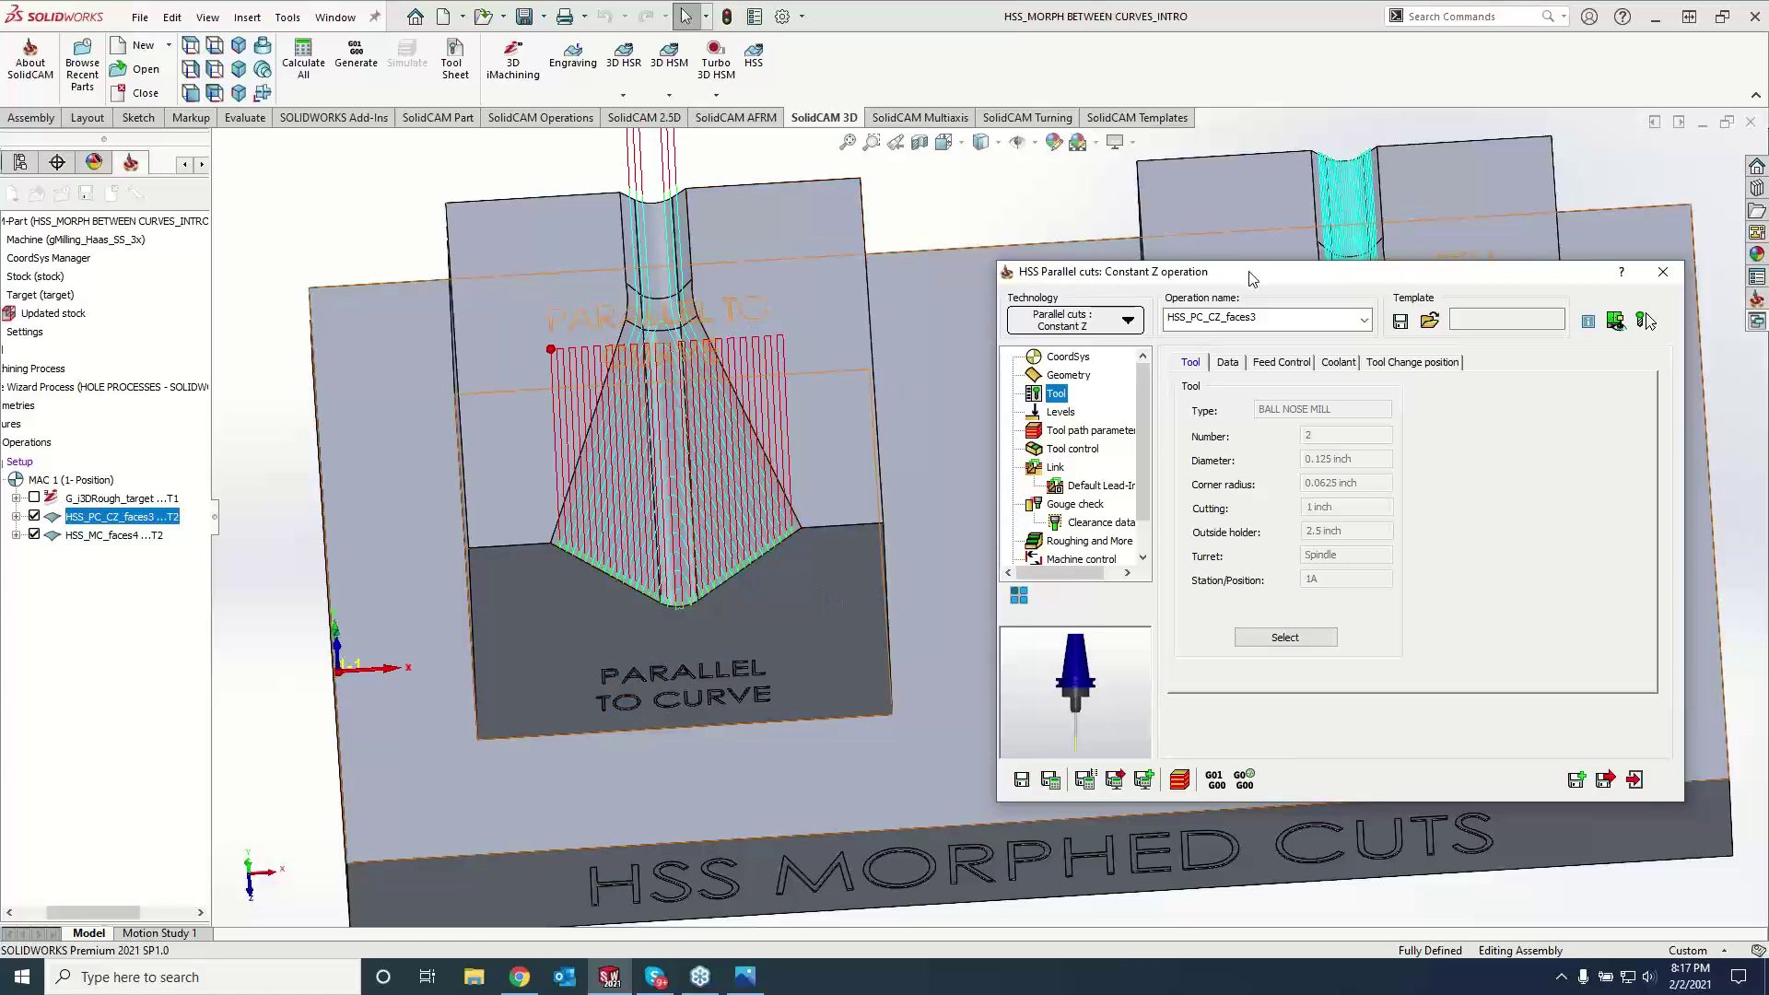
left_click_drag(1253, 278, 693, 678)
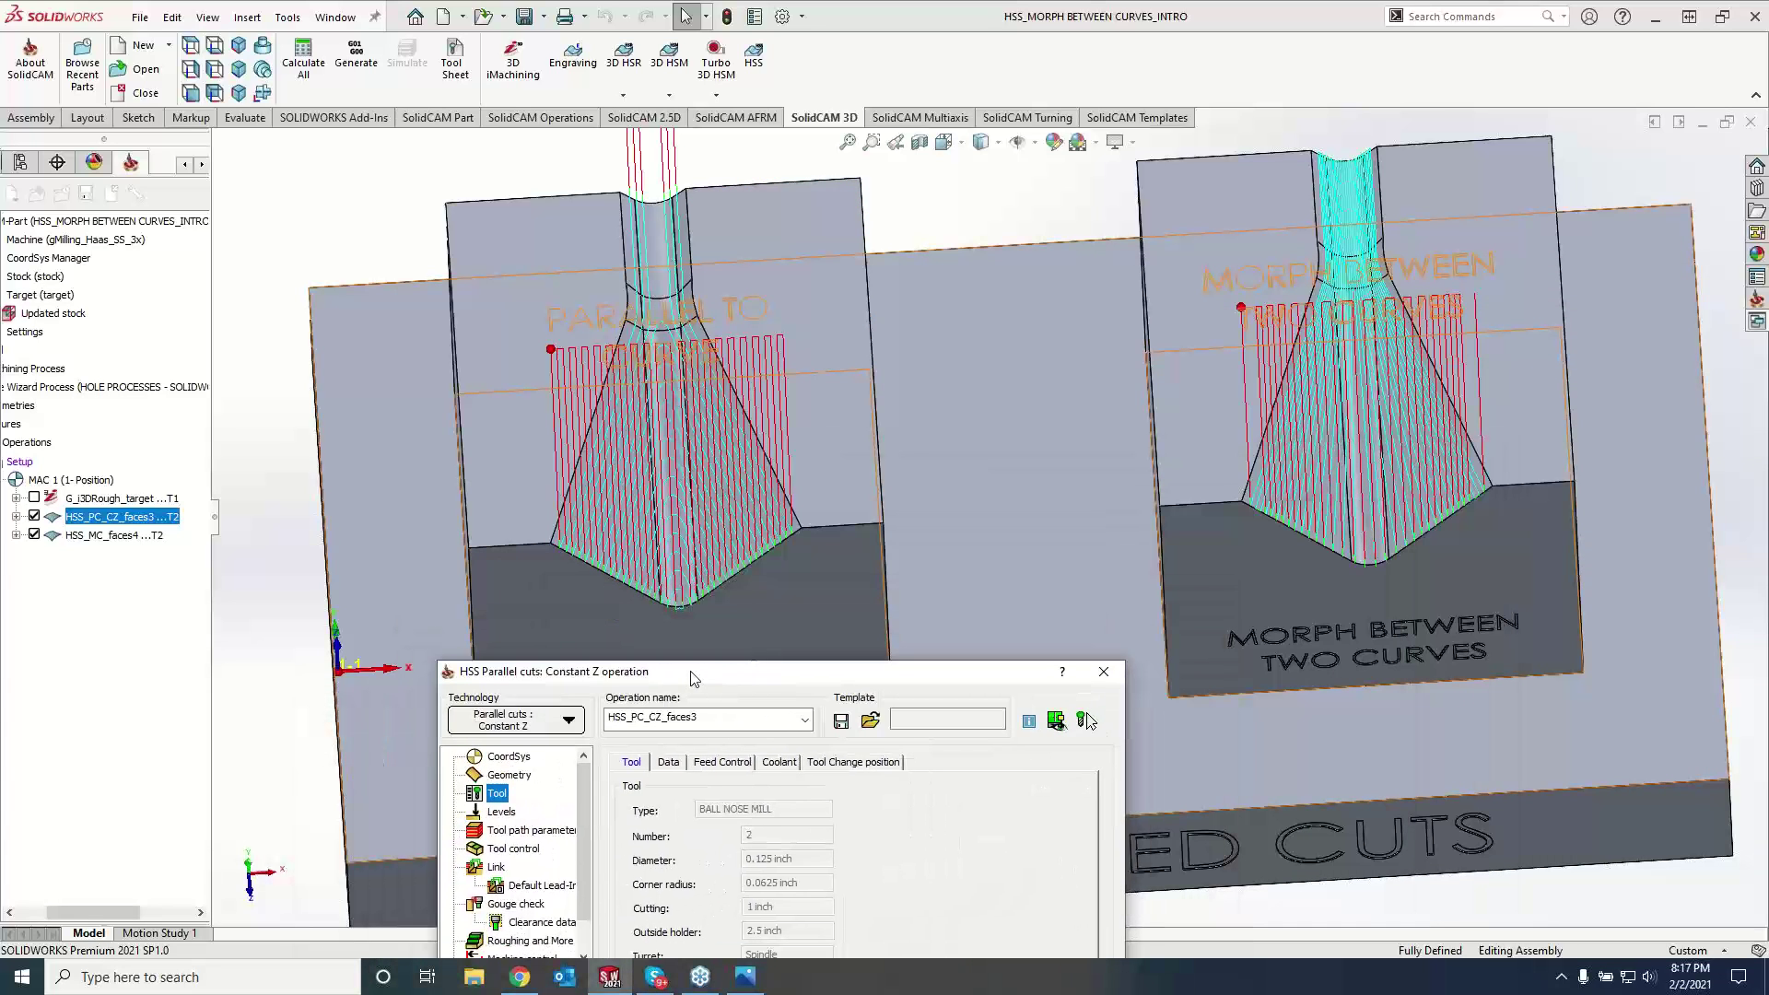
left_click(1104, 672)
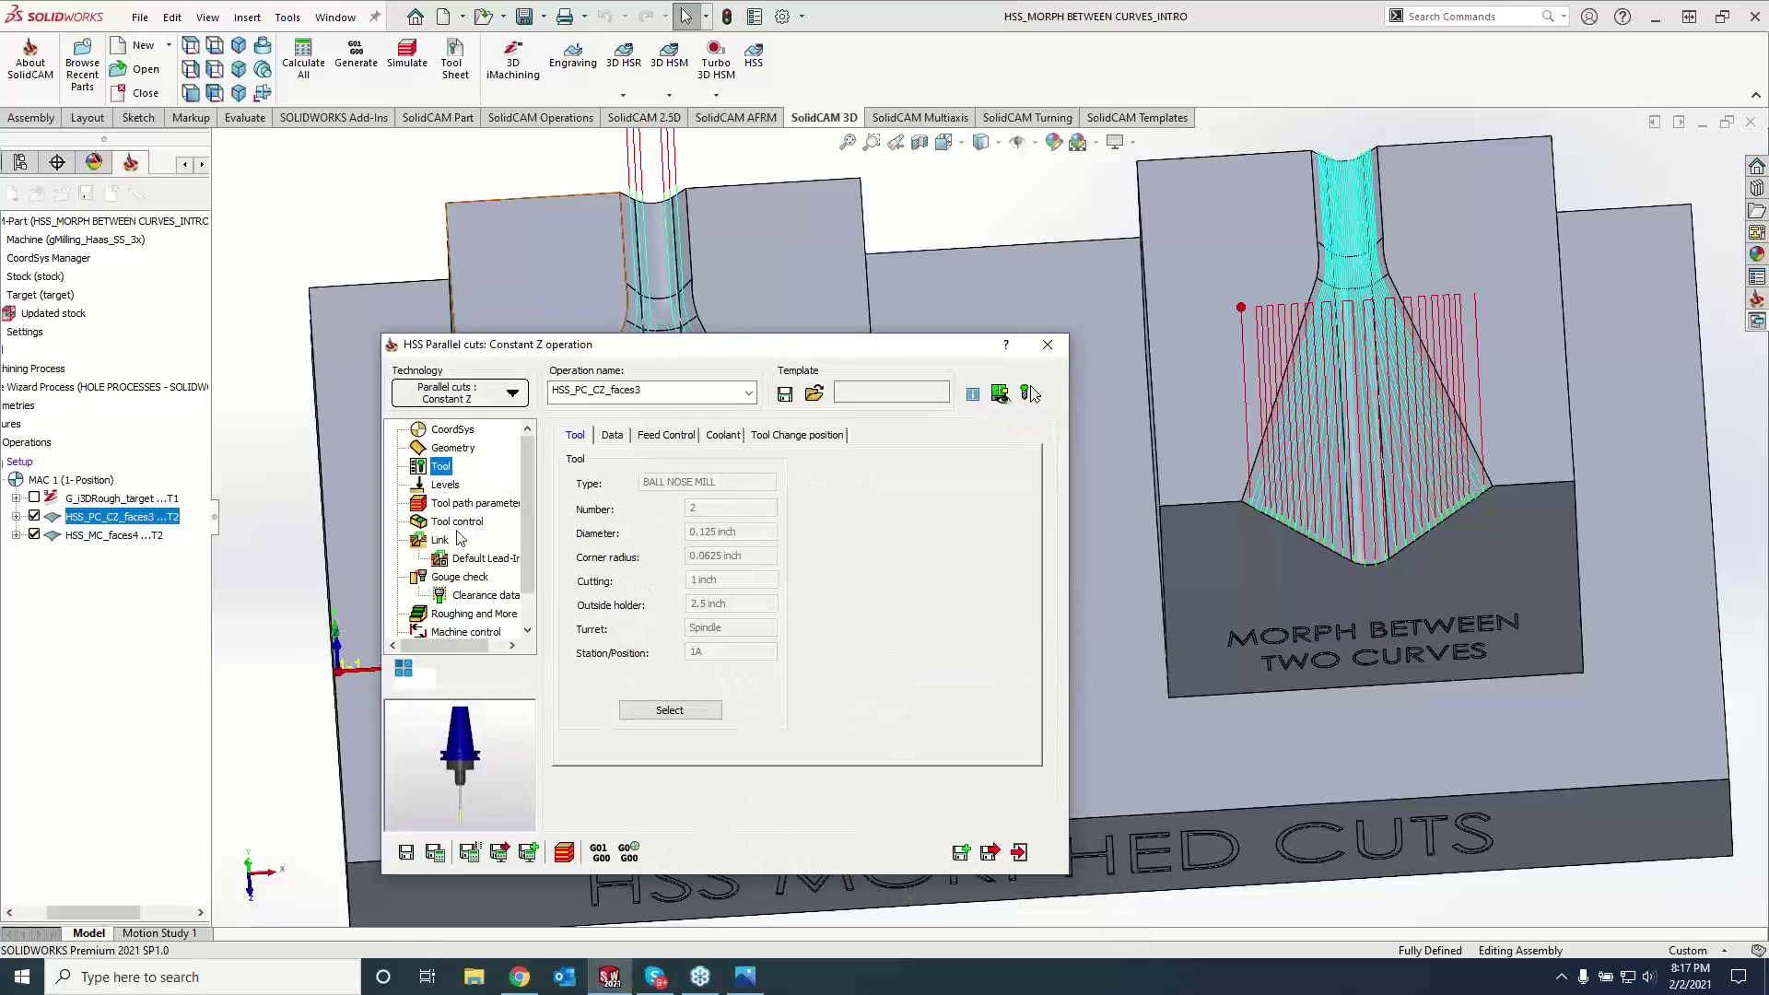
- Set large moves between slices to Blend spline in the Constant Z operation, recalculate it and close it
left_click(441, 540)
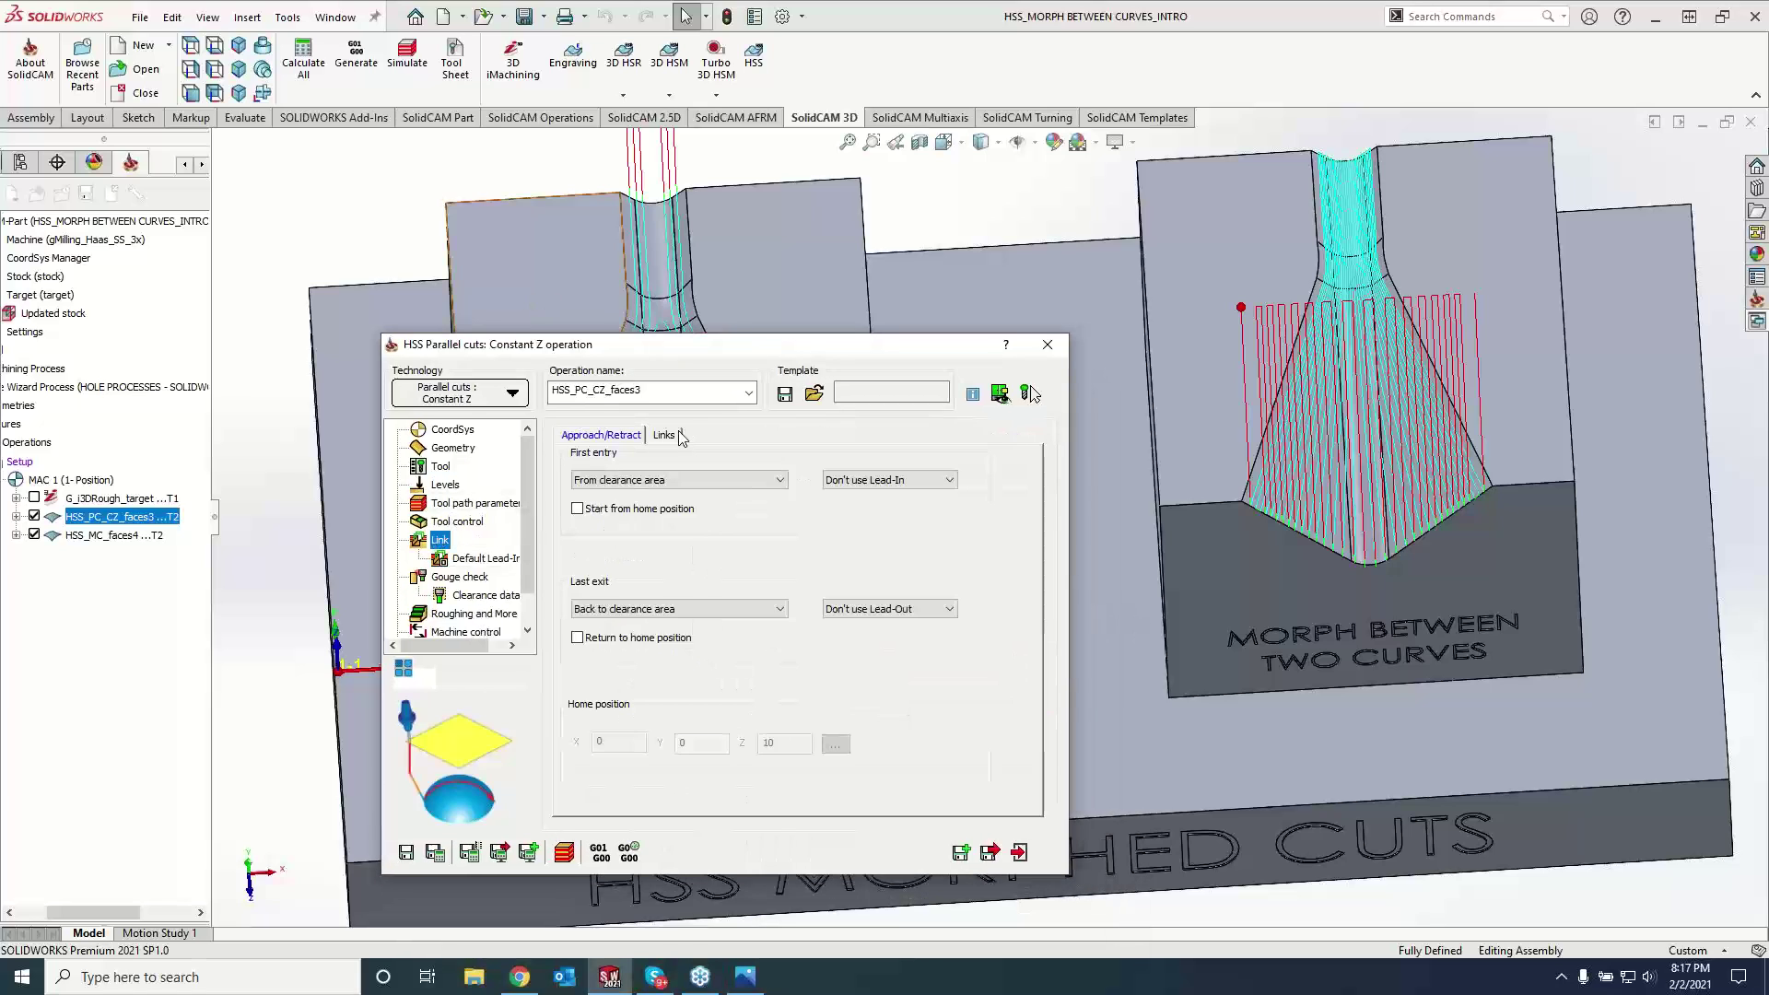
left_click(673, 435)
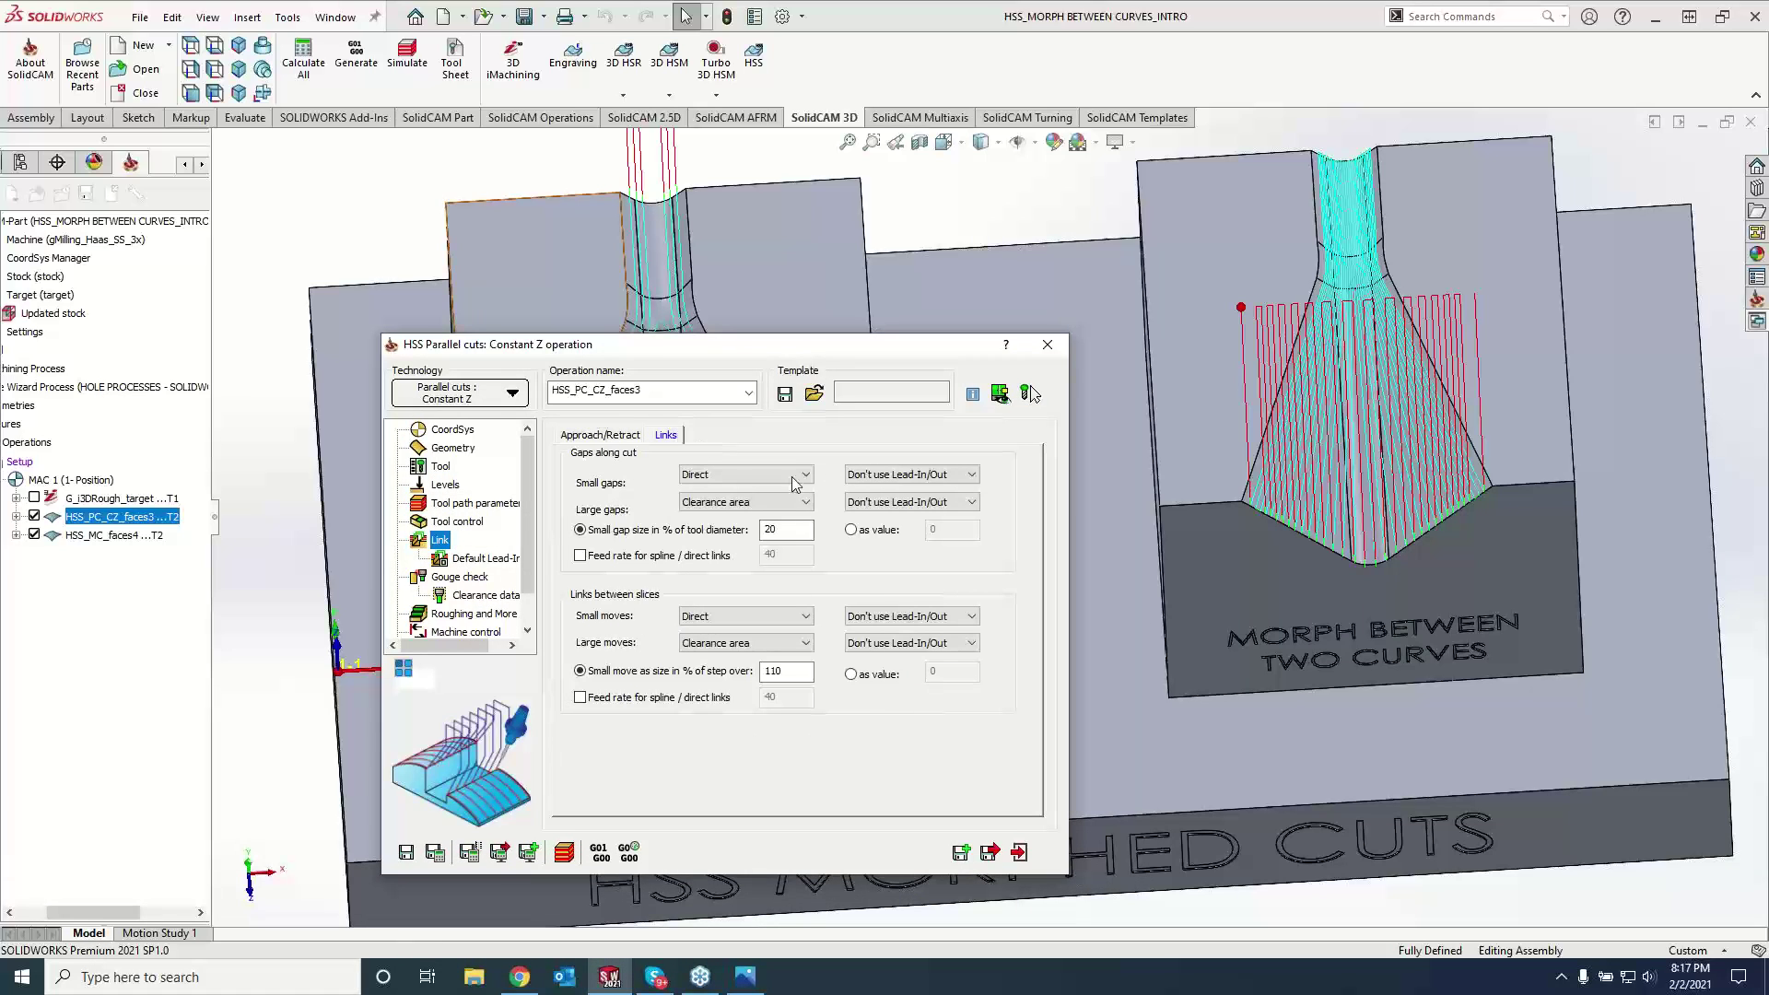
left_click(726, 648)
left_click(695, 721)
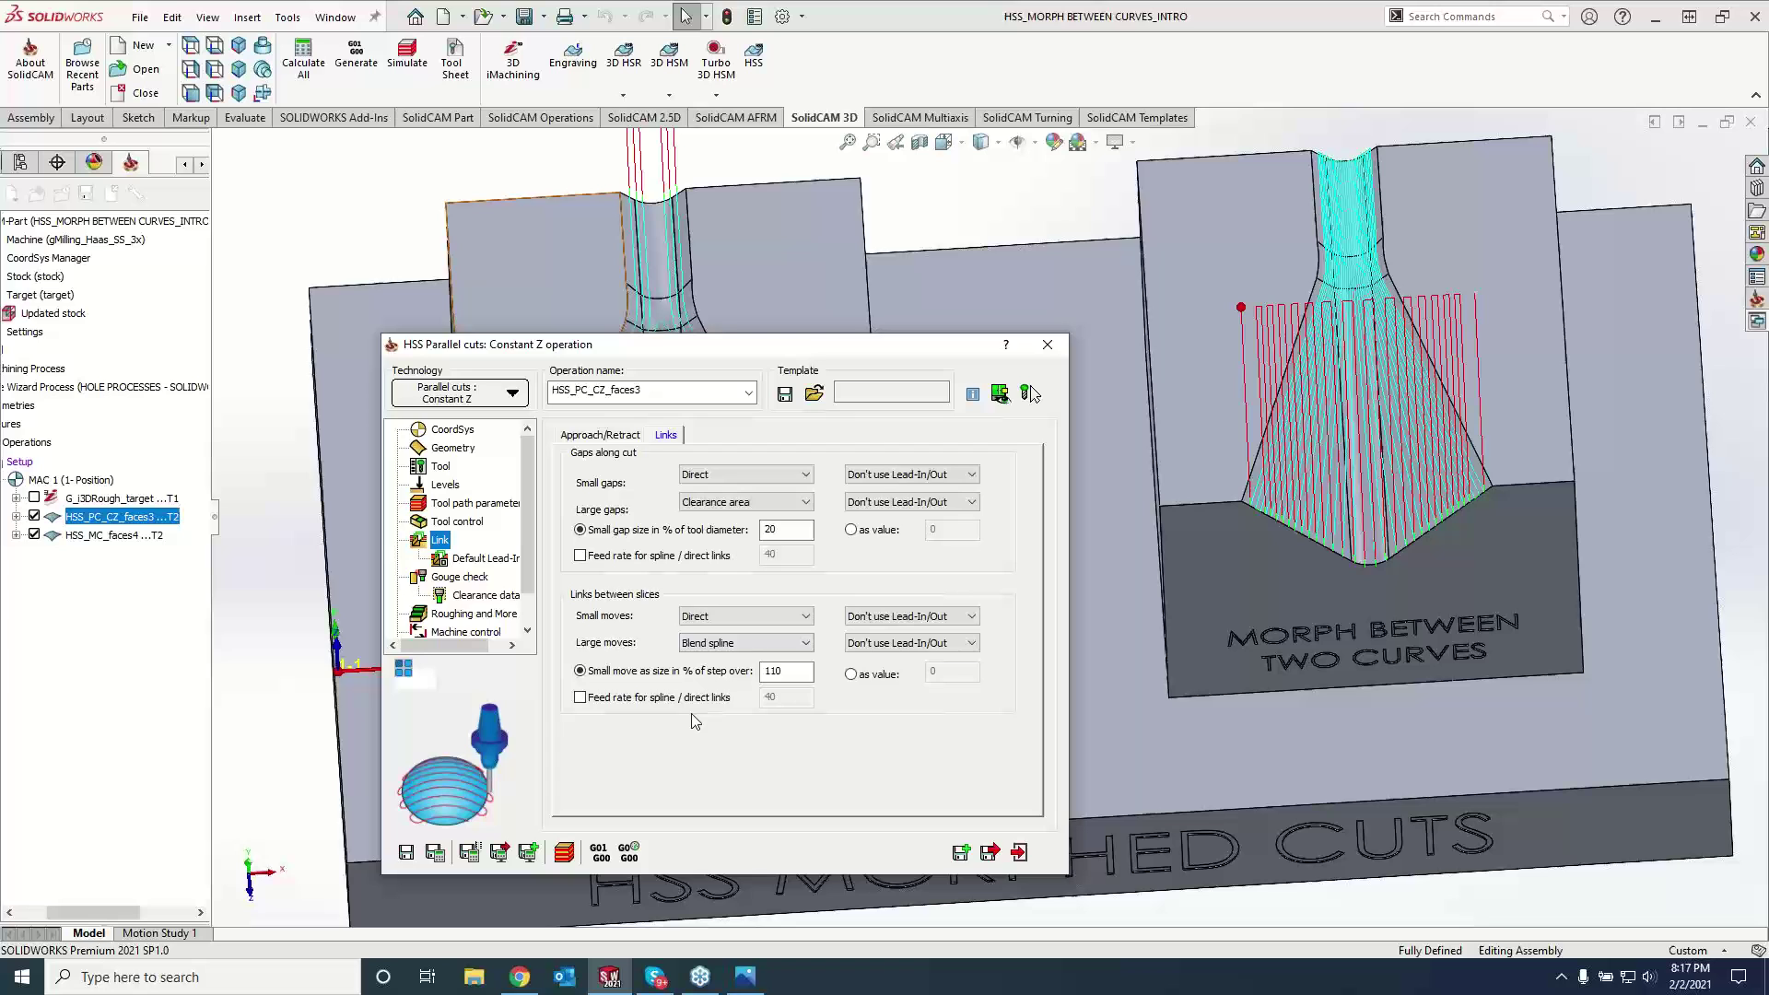
left_click(435, 854)
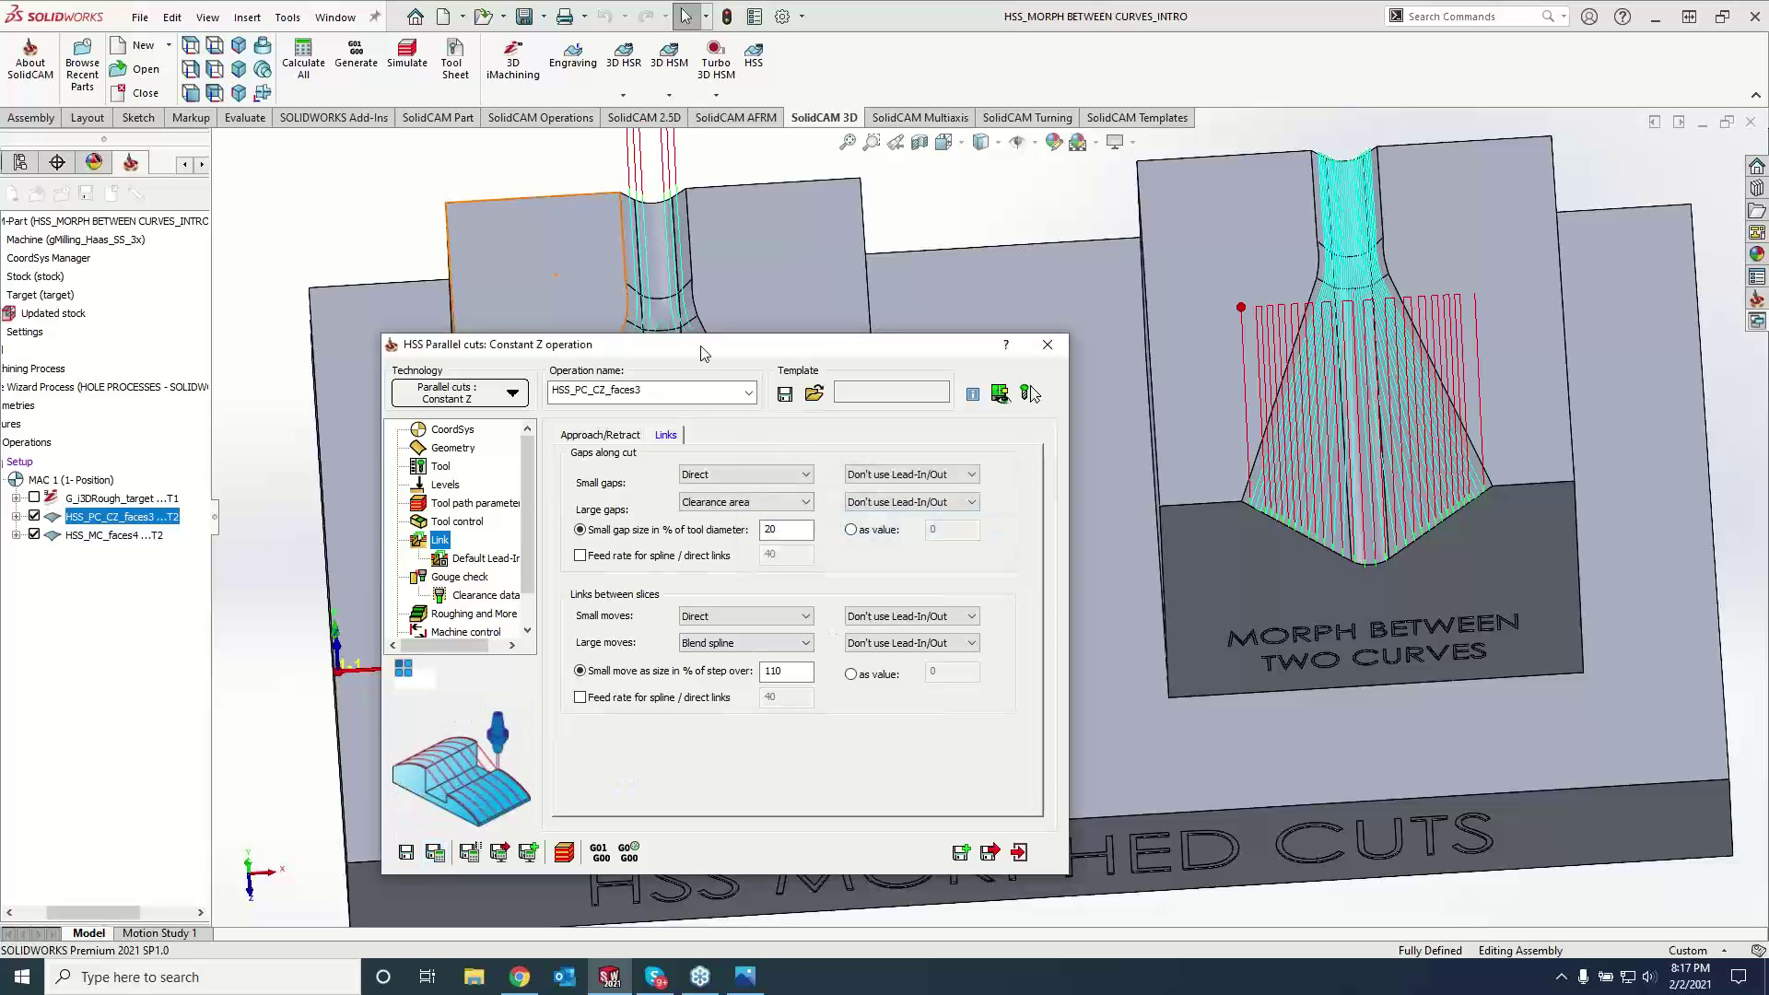
left_click_drag(826, 761, 703, 340)
left_click(1053, 329)
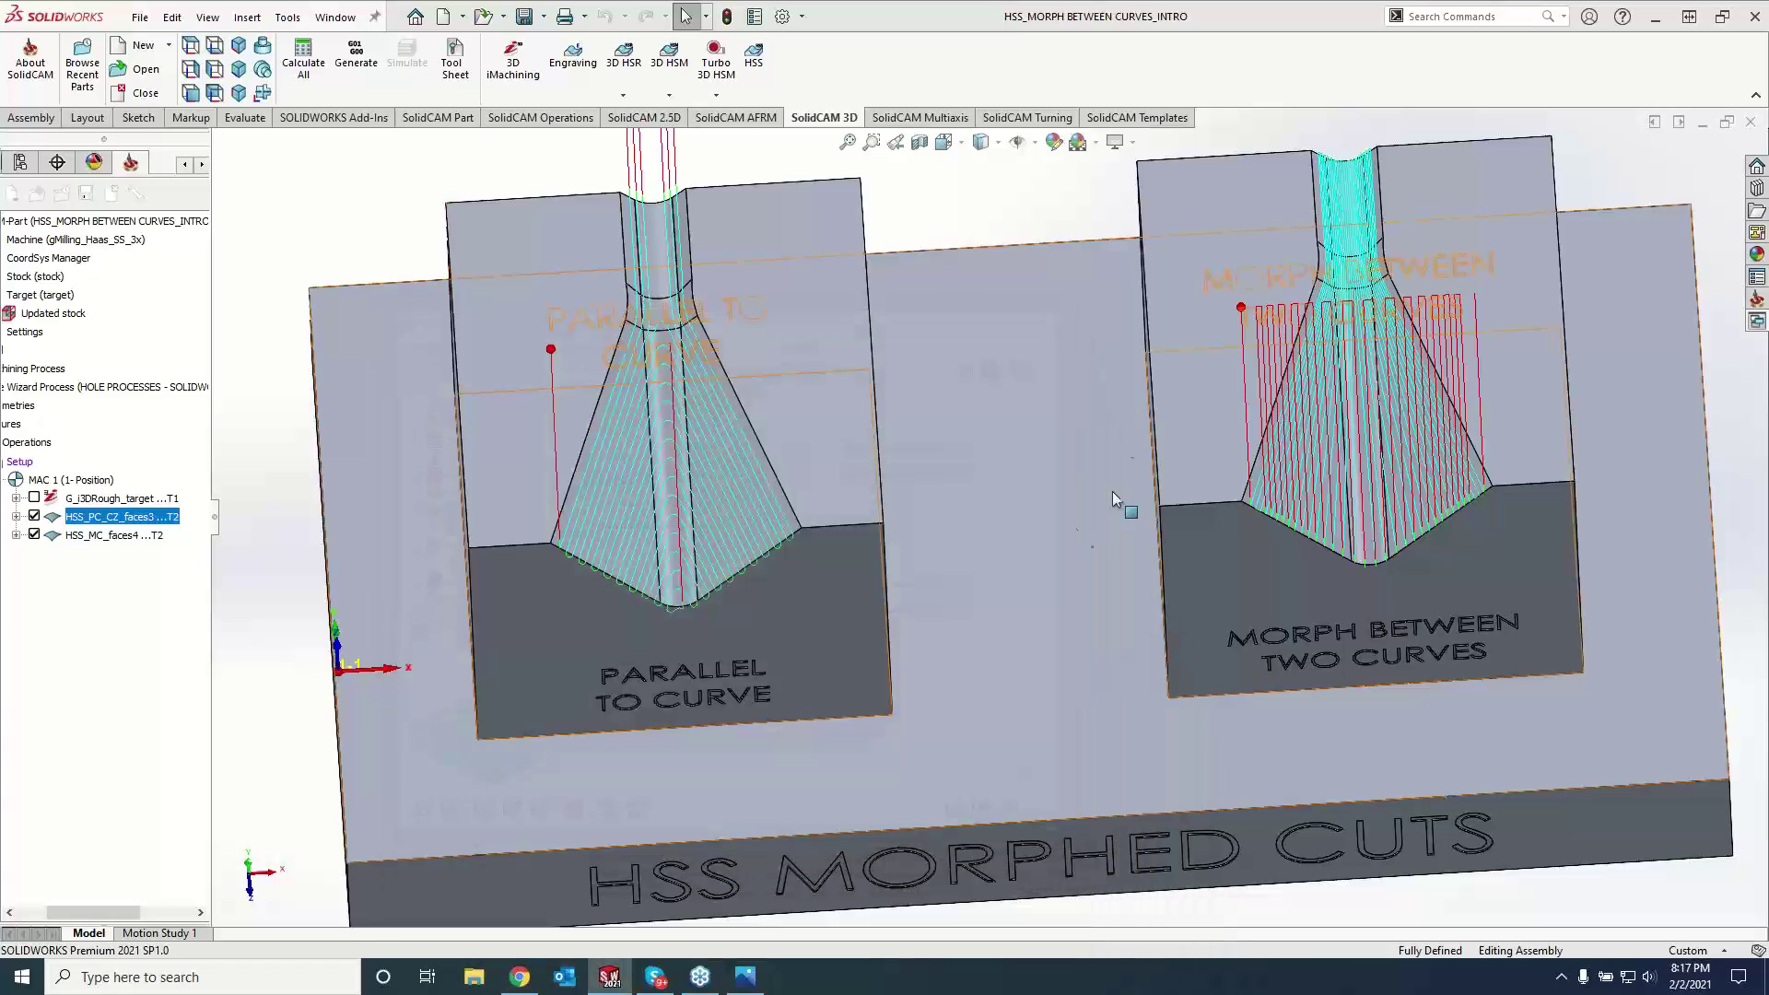
- Change the large moves between slices of HSS_MC_faces4 to Blend spline, recalculate the operation and close it
left_click(123, 538)
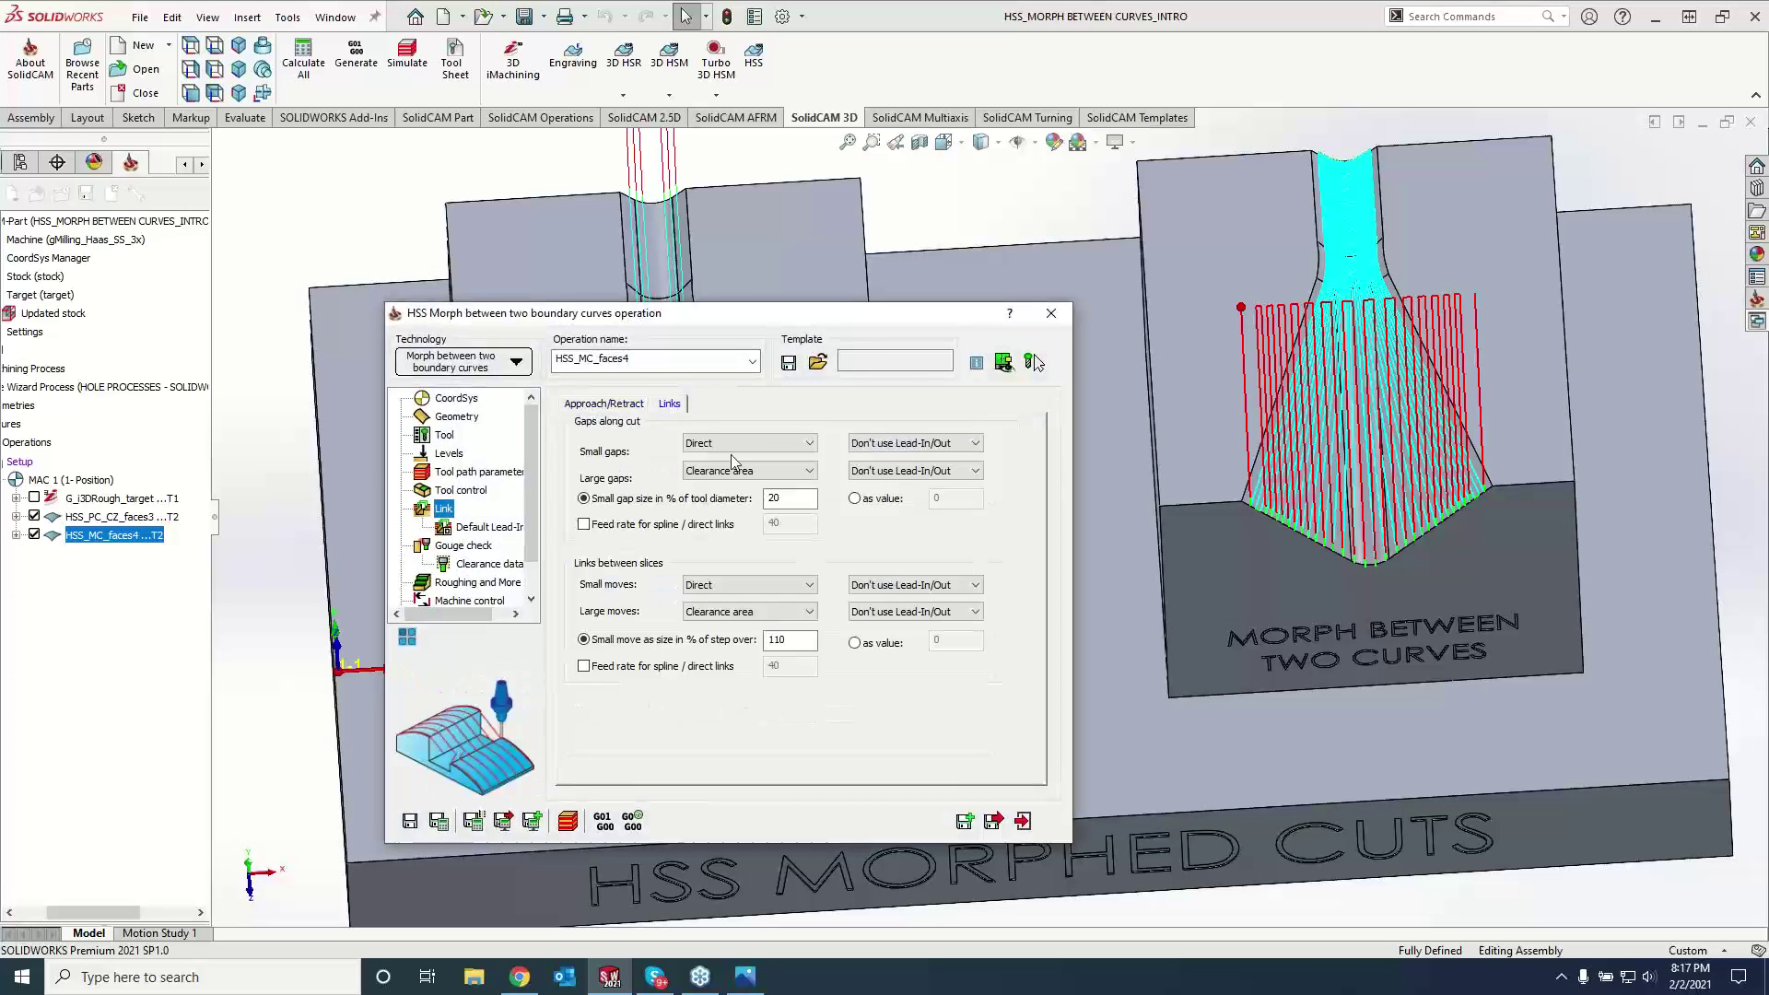
left_click(738, 611)
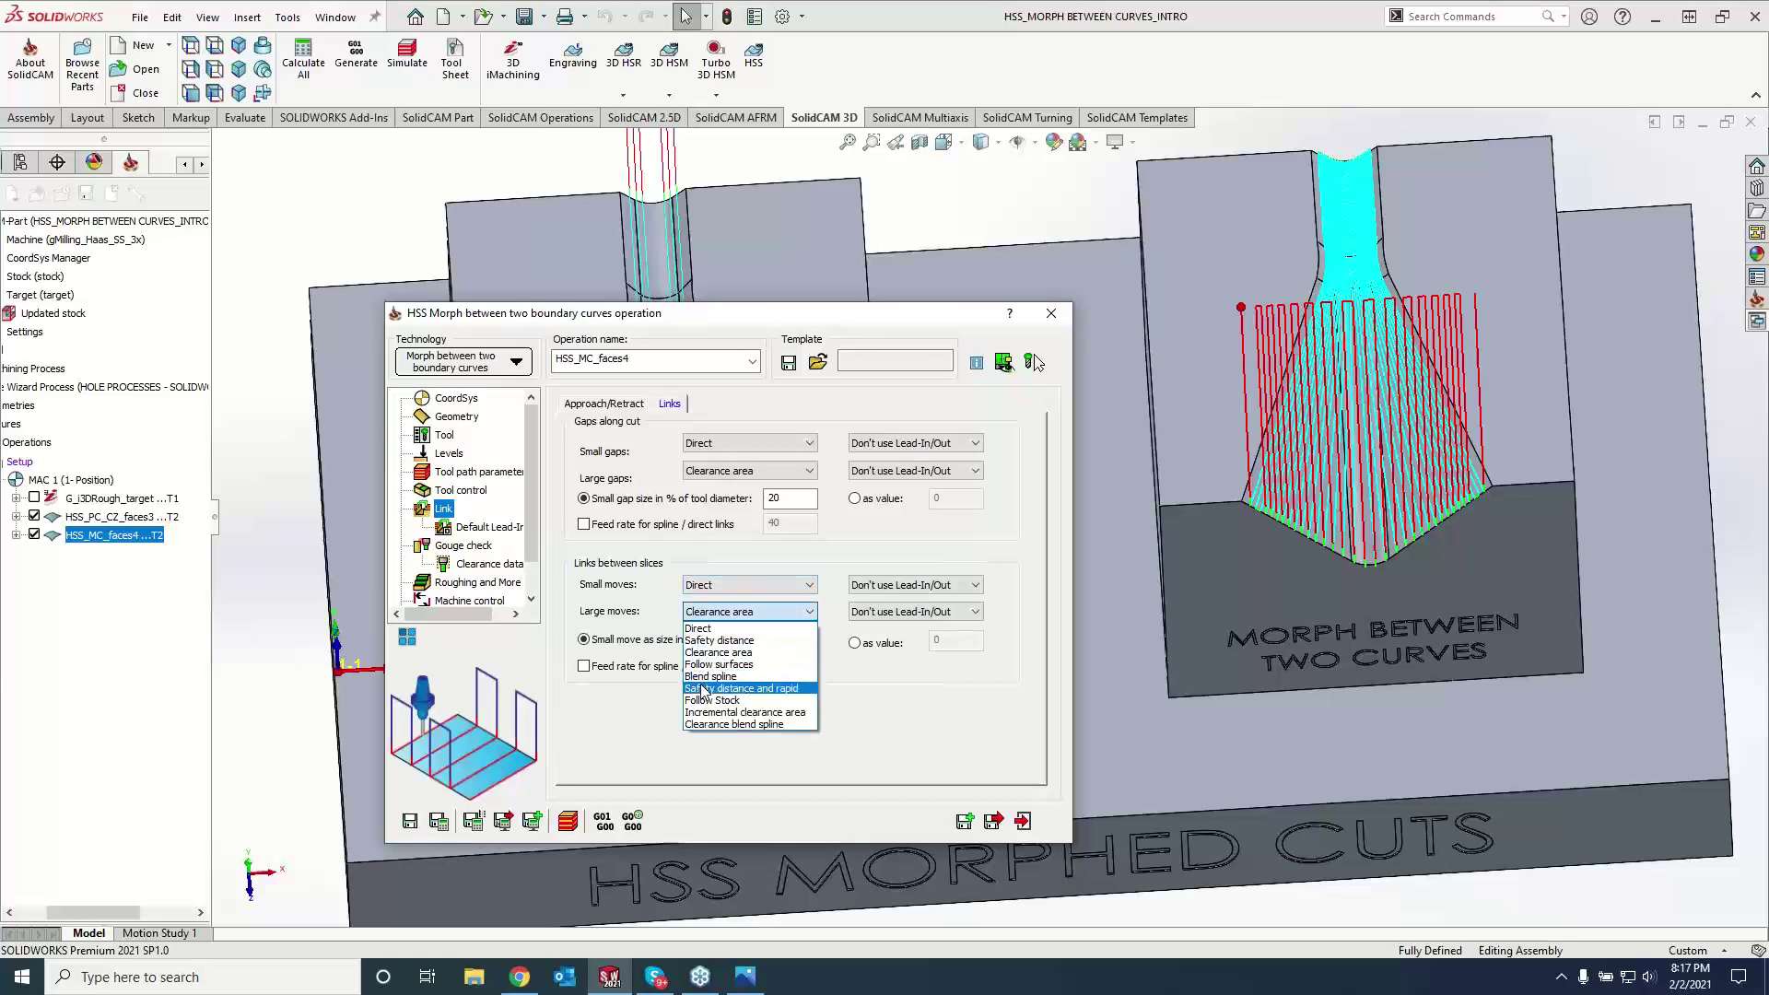
left_click(711, 676)
left_click(440, 821)
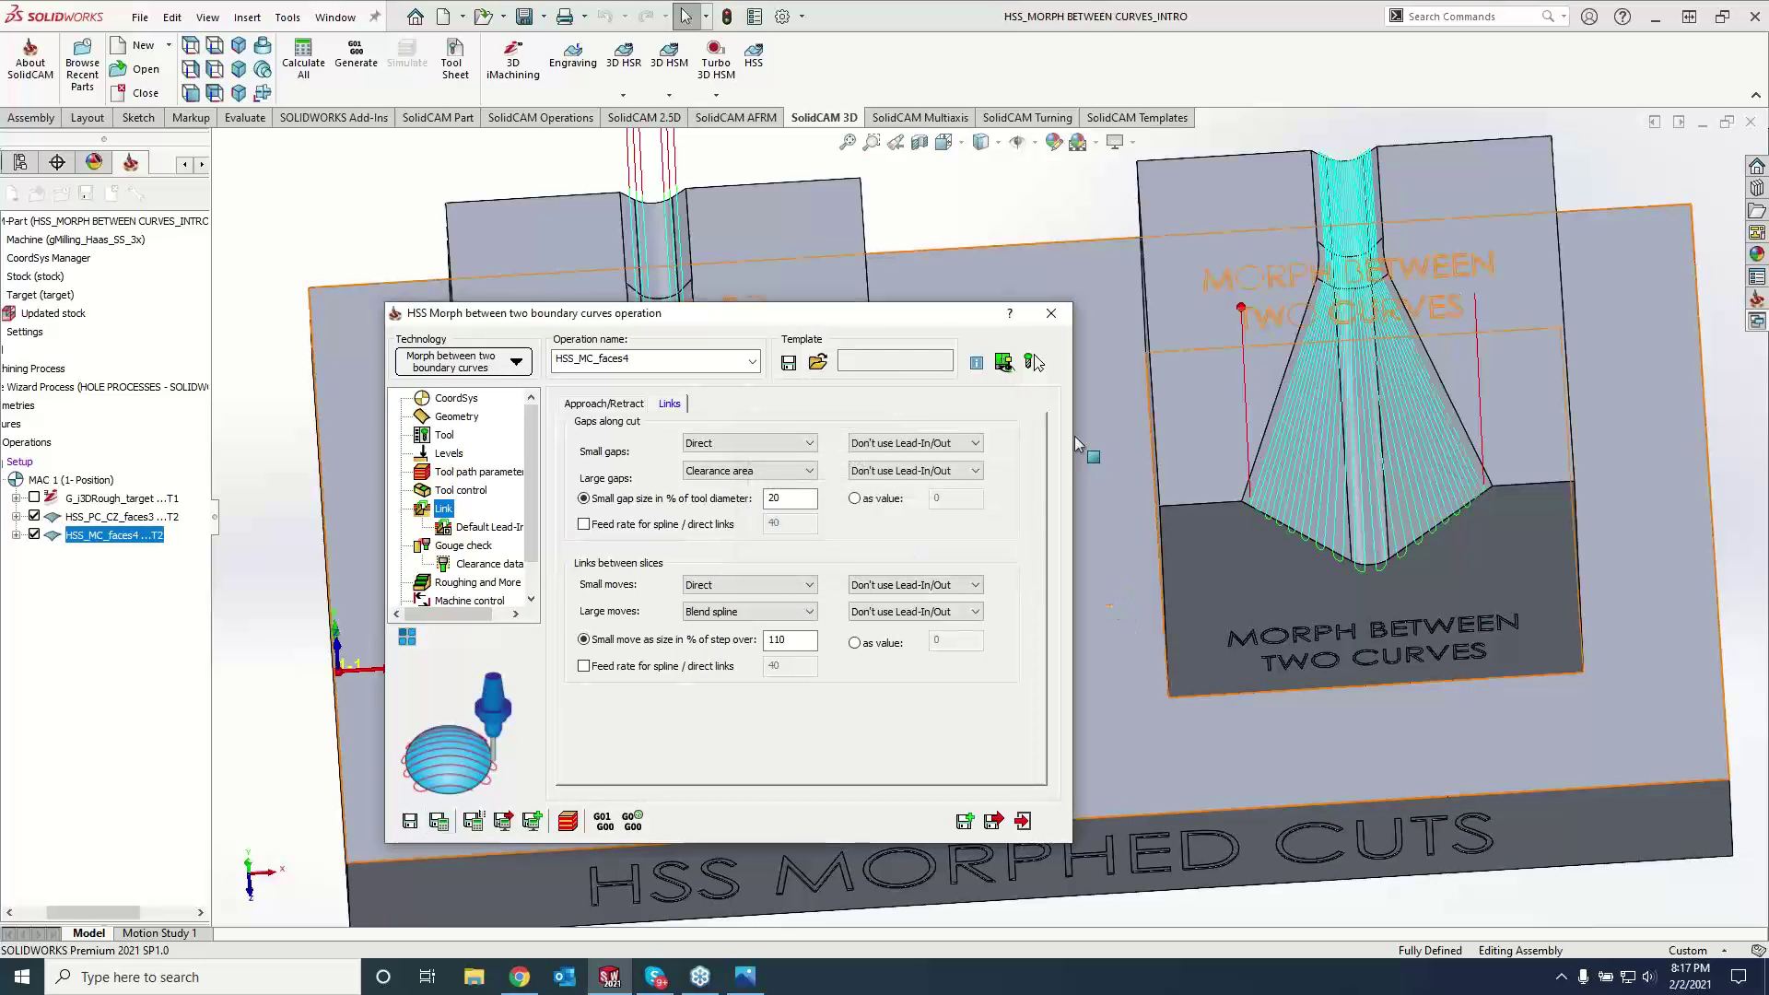
left_click(1051, 313)
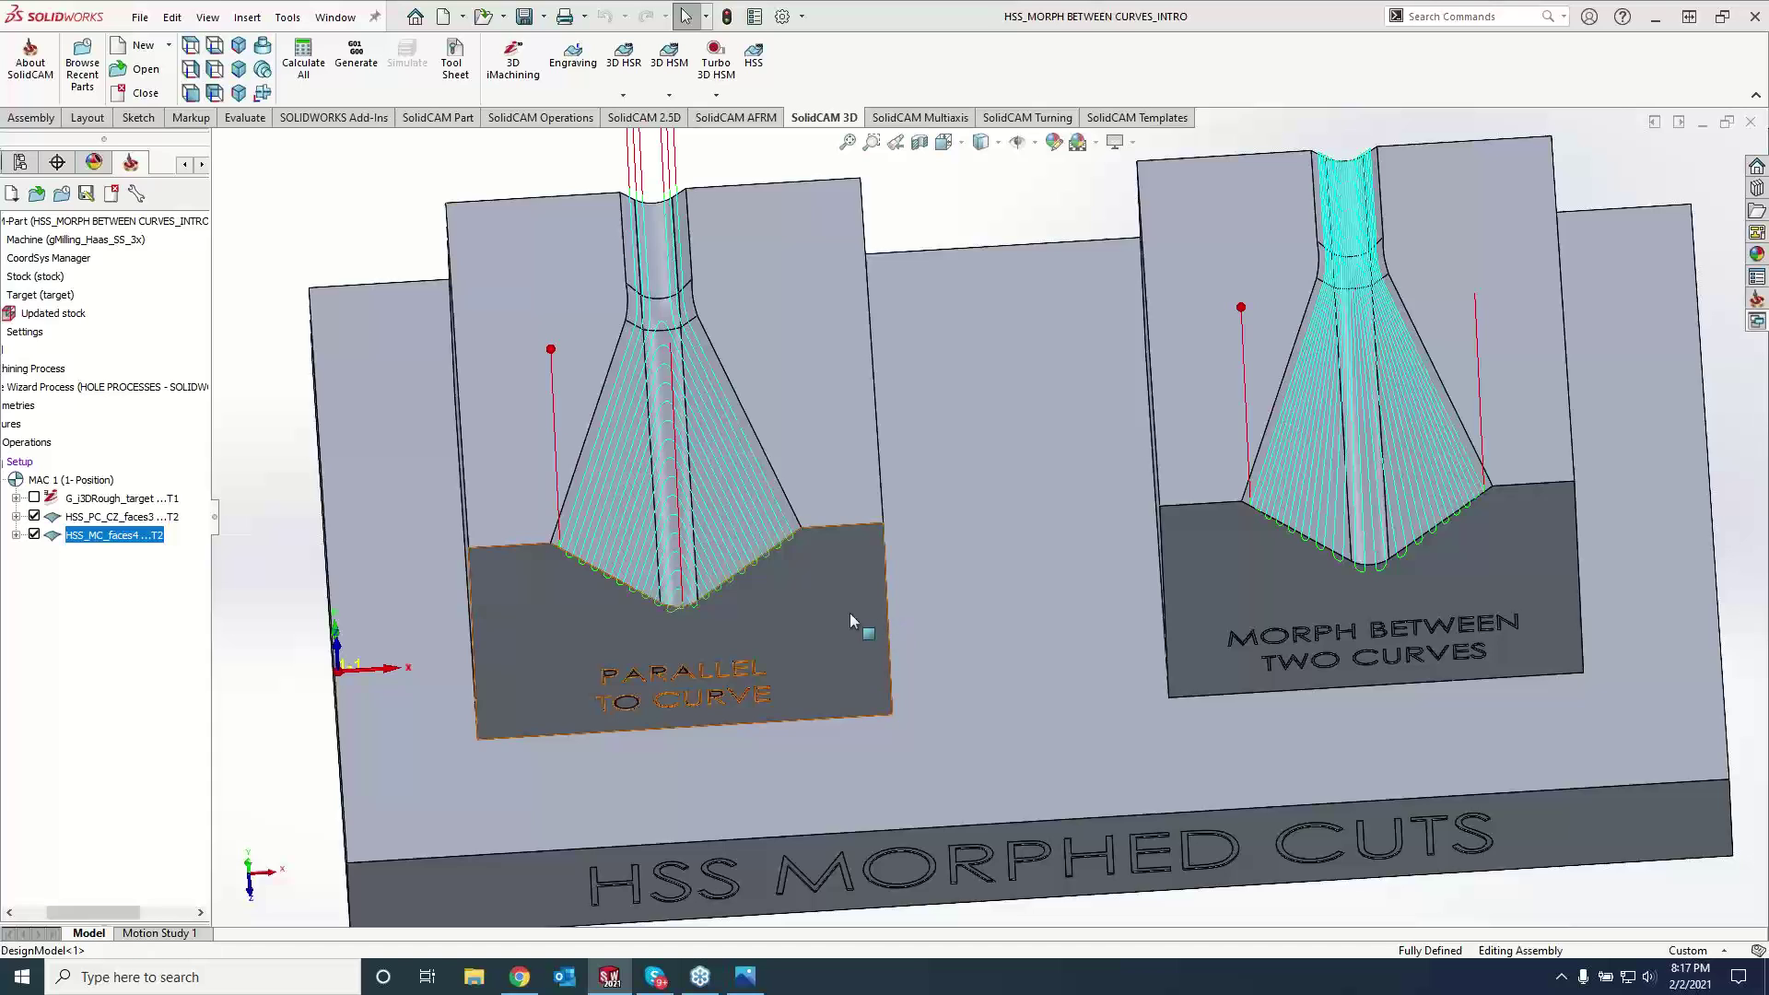
- Examine both toolpaths end-on from the flared side, checking how the morph passes run toward the small channel arc
key("space")
left_click(781, 743)
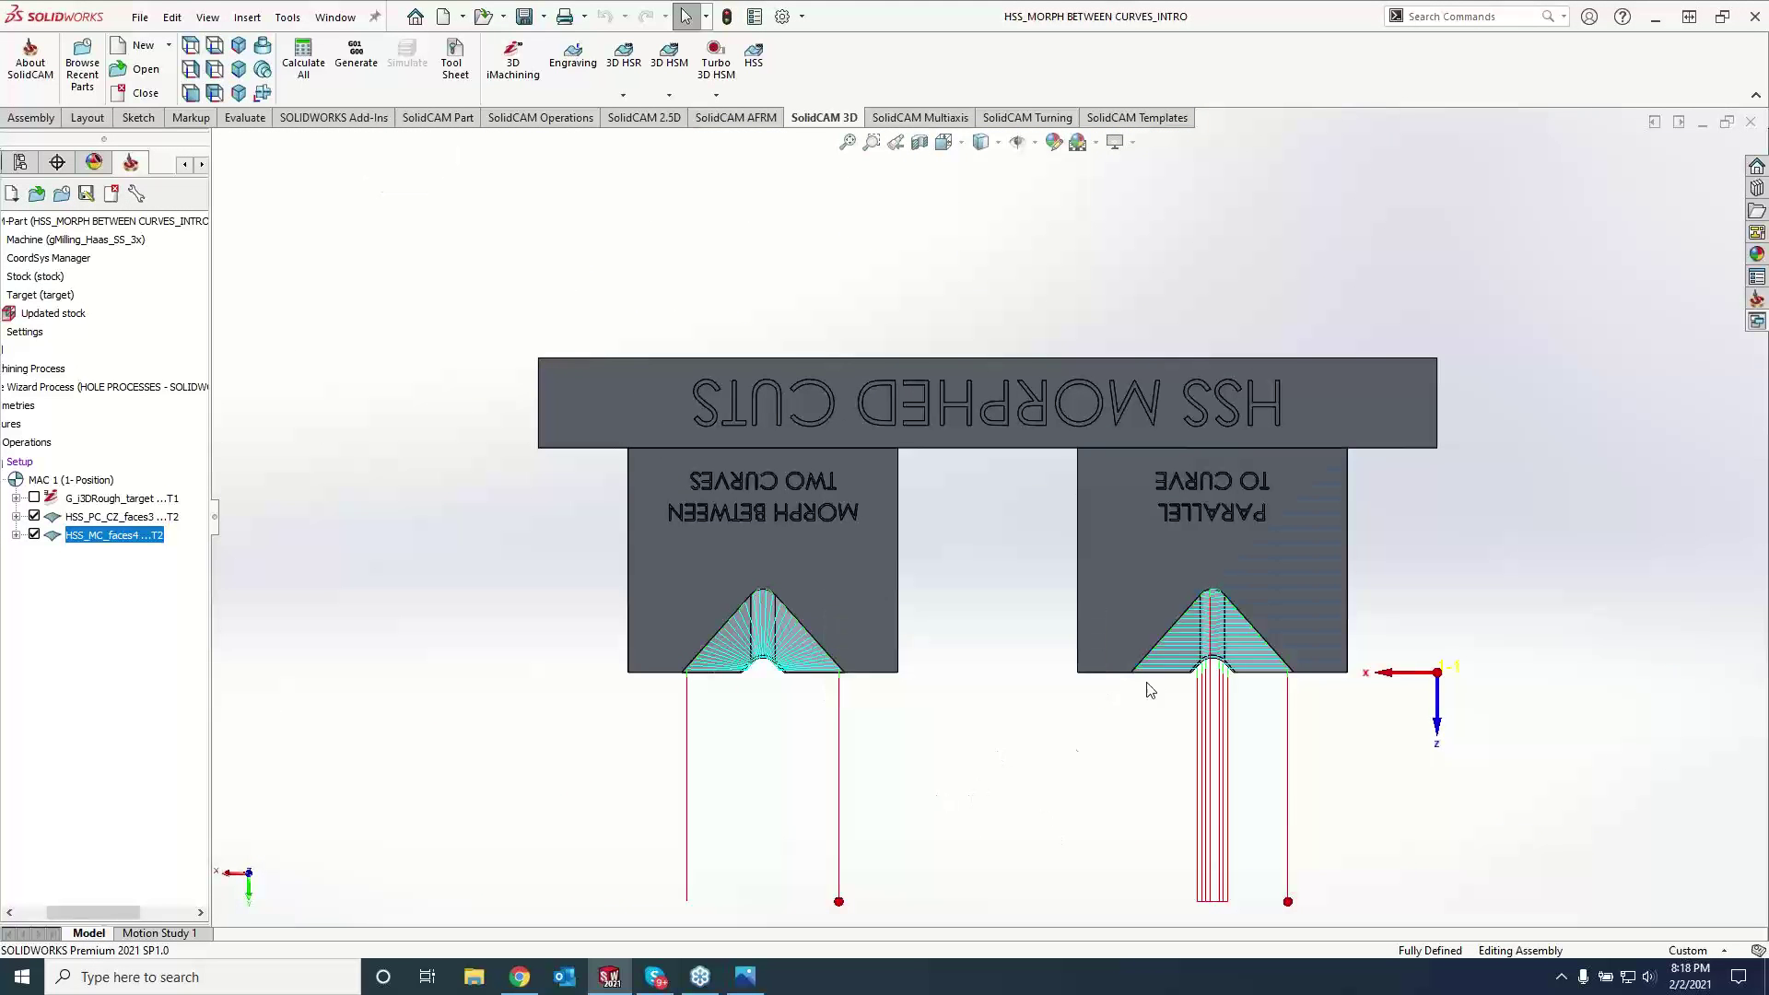
scroll(1143, 684, "down", 5)
scroll(562, 619, "up", 3)
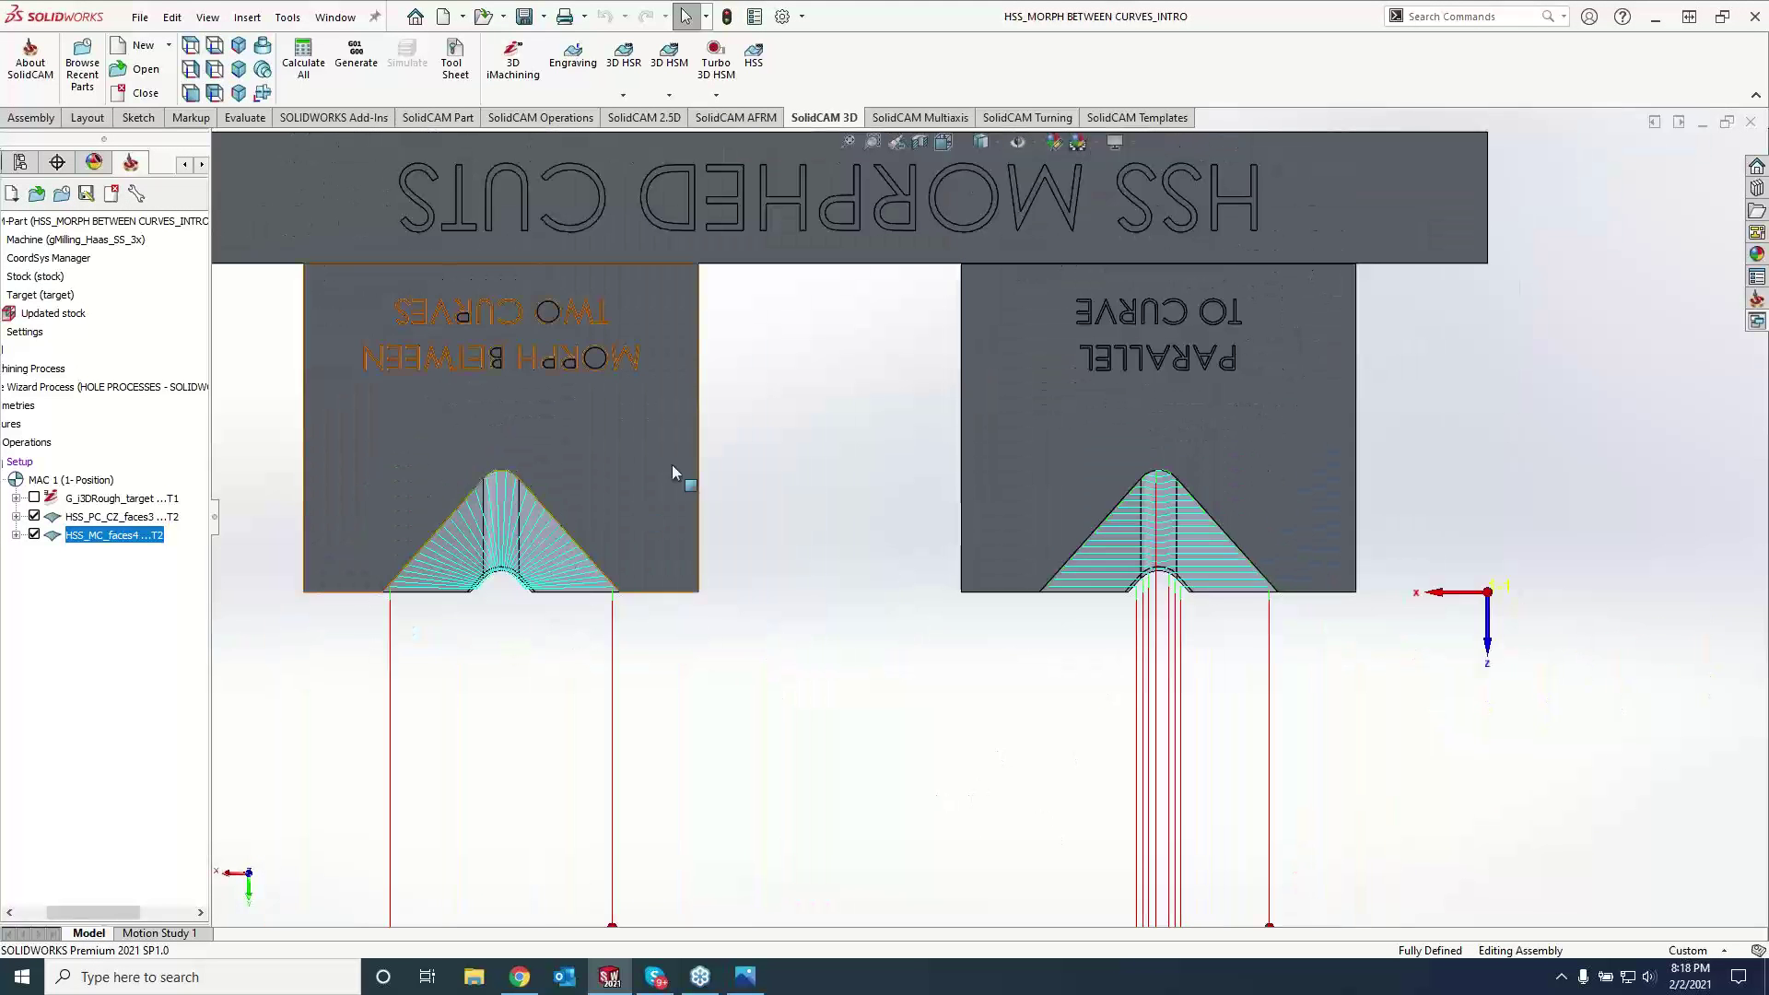
scroll(671, 465, "down", 3)
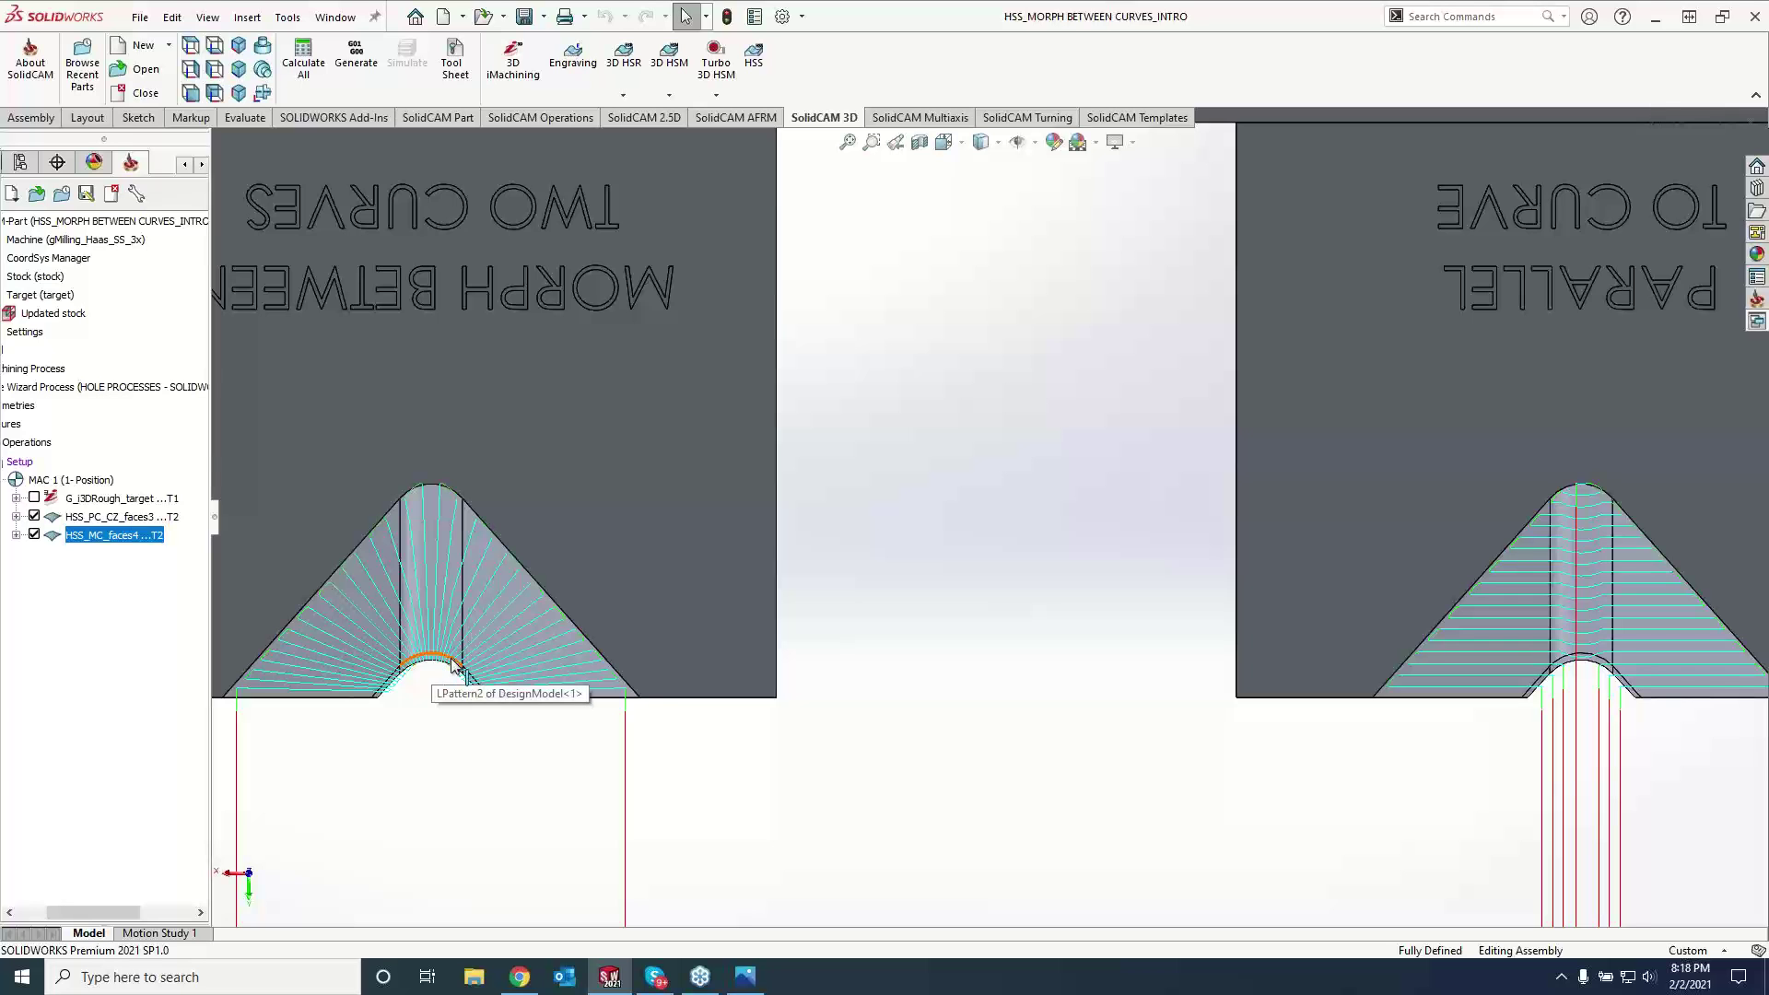
scroll(876, 620, "up", 2)
scroll(875, 621, "up", 2)
- Show the part upright in the Front view and compare the toolpaths of the two blocks
middle_click_drag(848, 483, 954, 424)
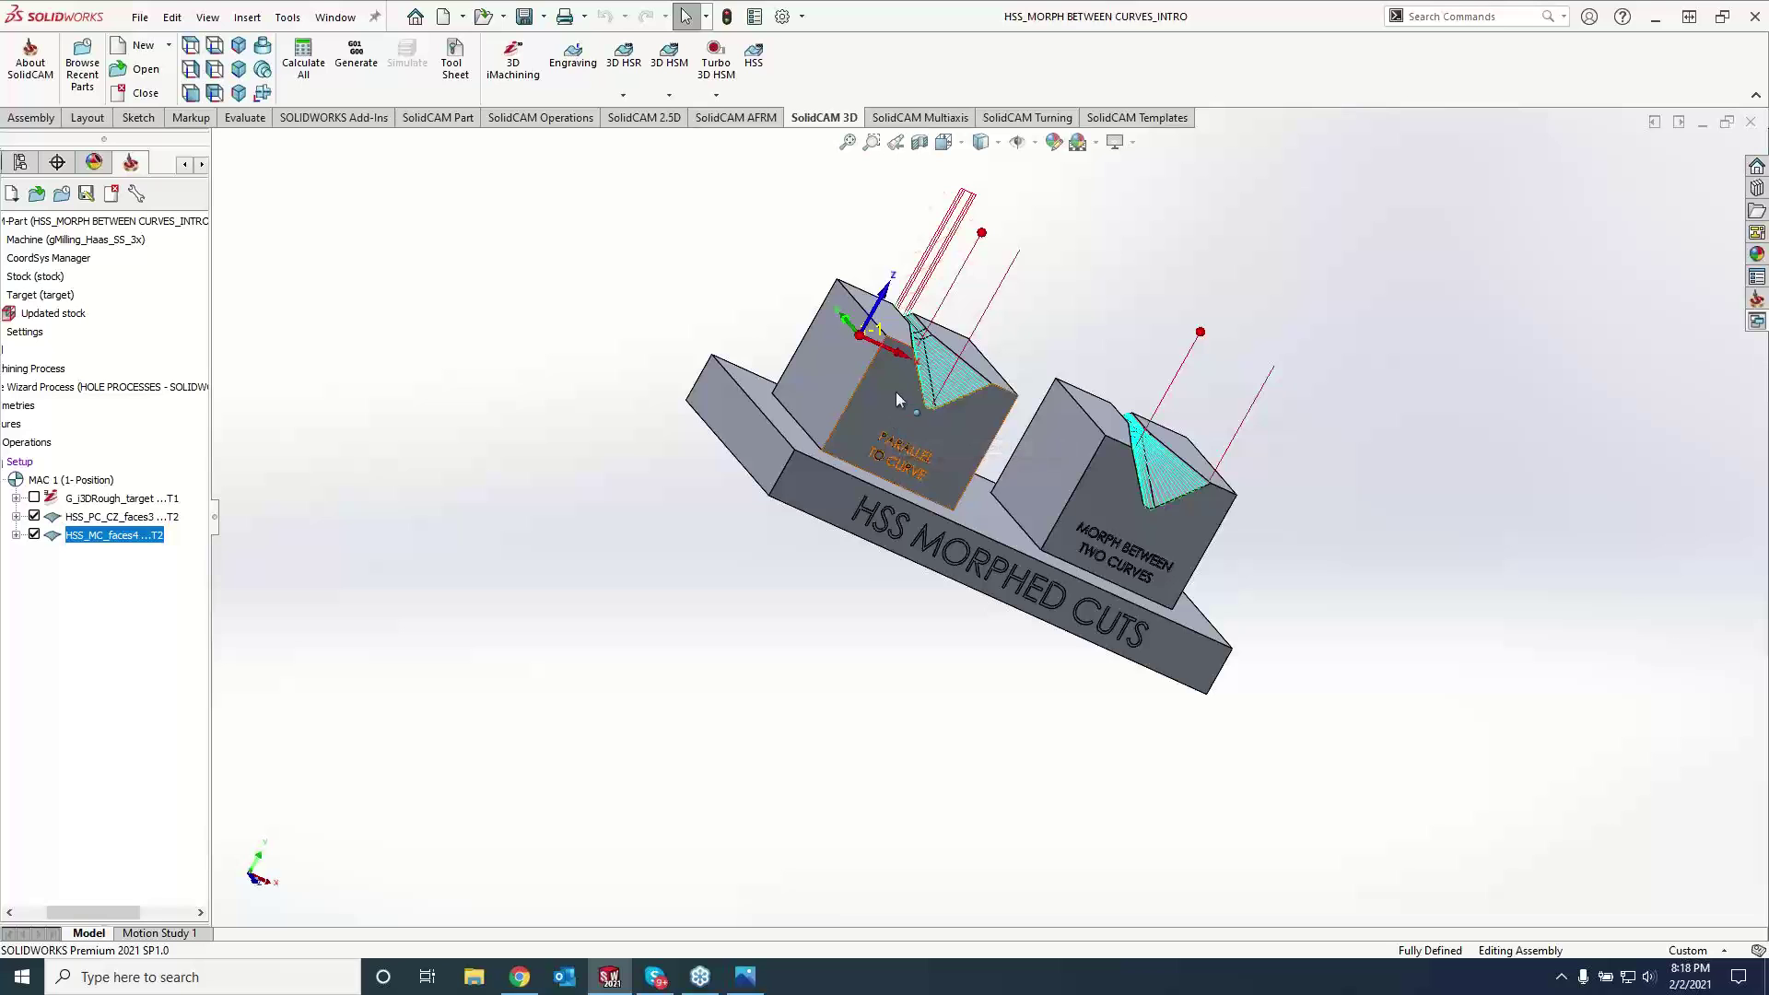
scroll(932, 247, "down", 3)
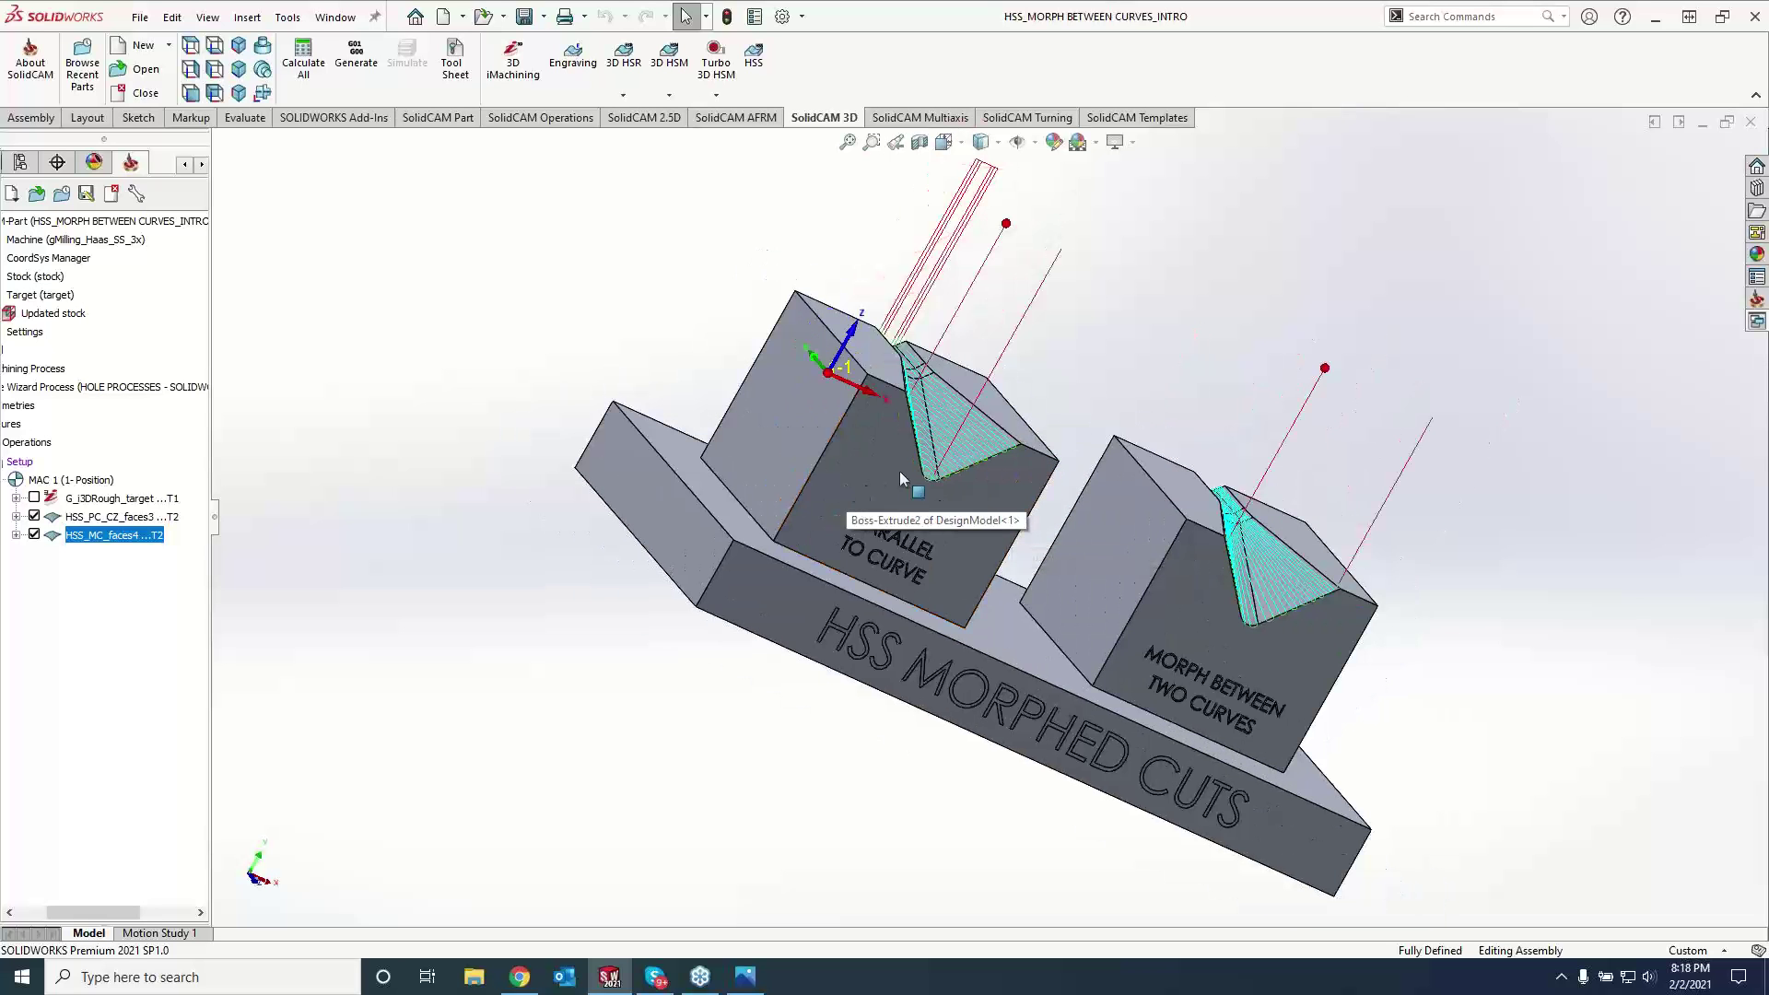
left_click(894, 453)
key("space")
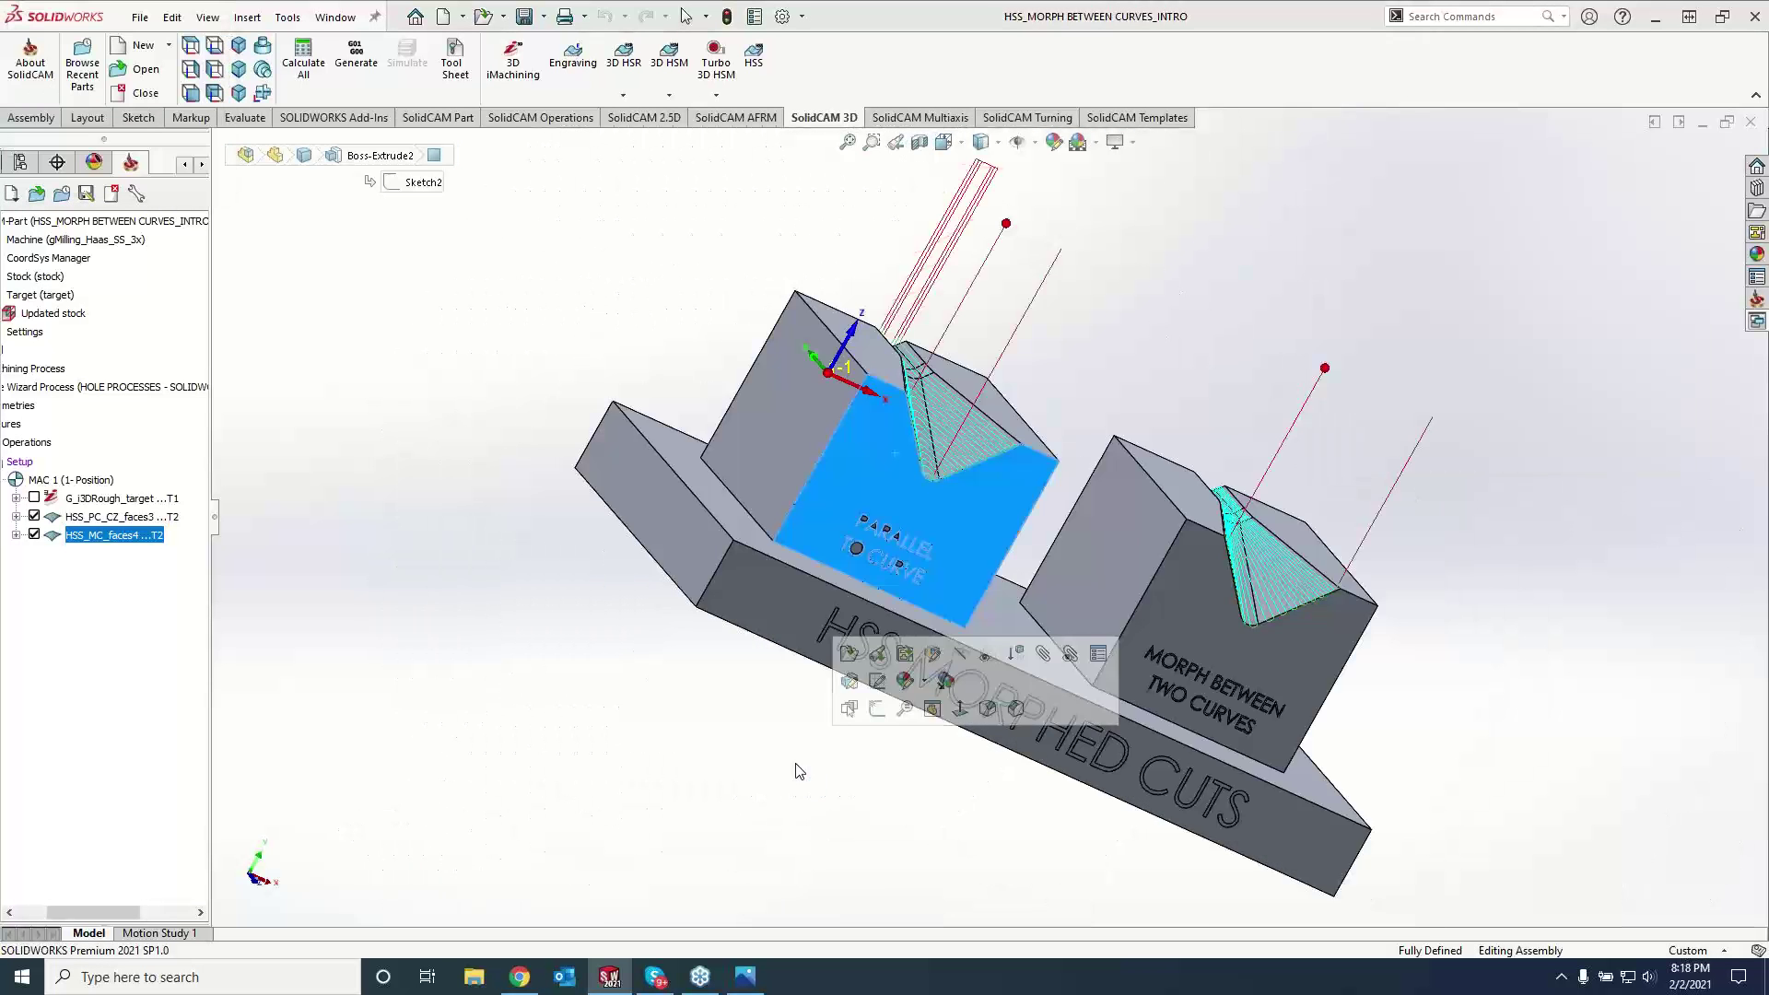
key("ctrl+1")
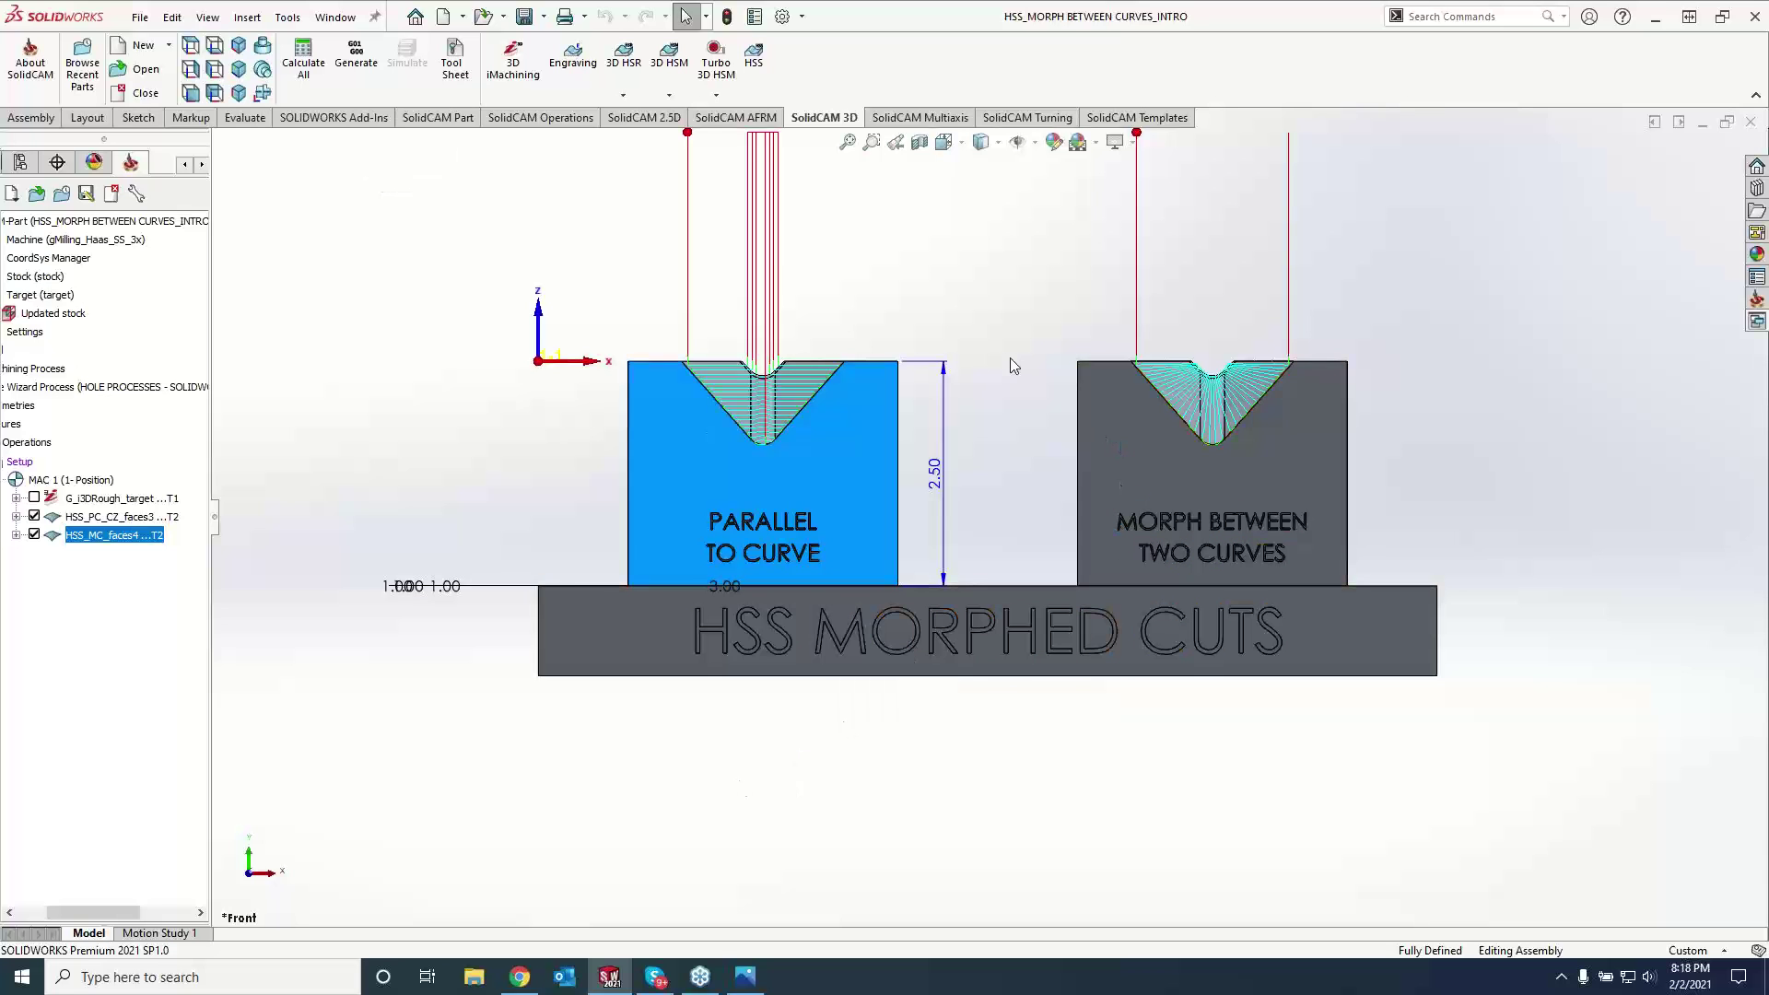
left_click(1029, 250)
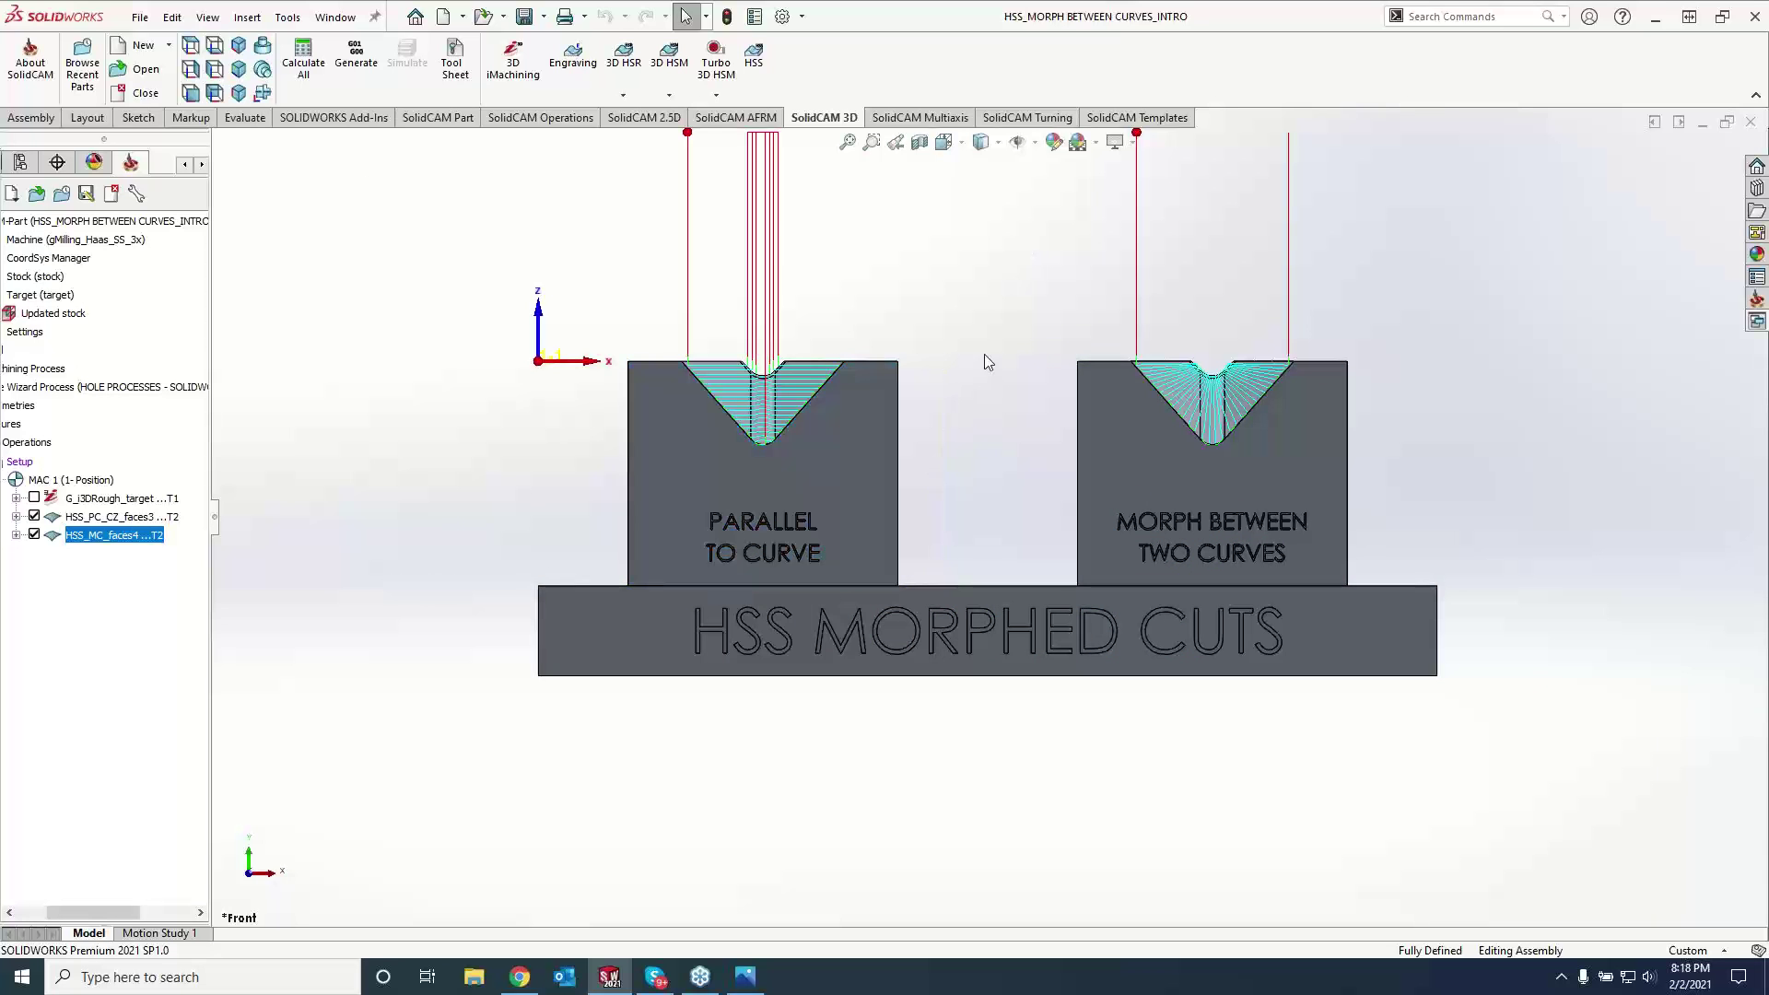
- View the model normal to the Parallel to Curve block's front face and compare the Constant Z passes with the morph passes up close
middle_click_drag(975, 351, 986, 551)
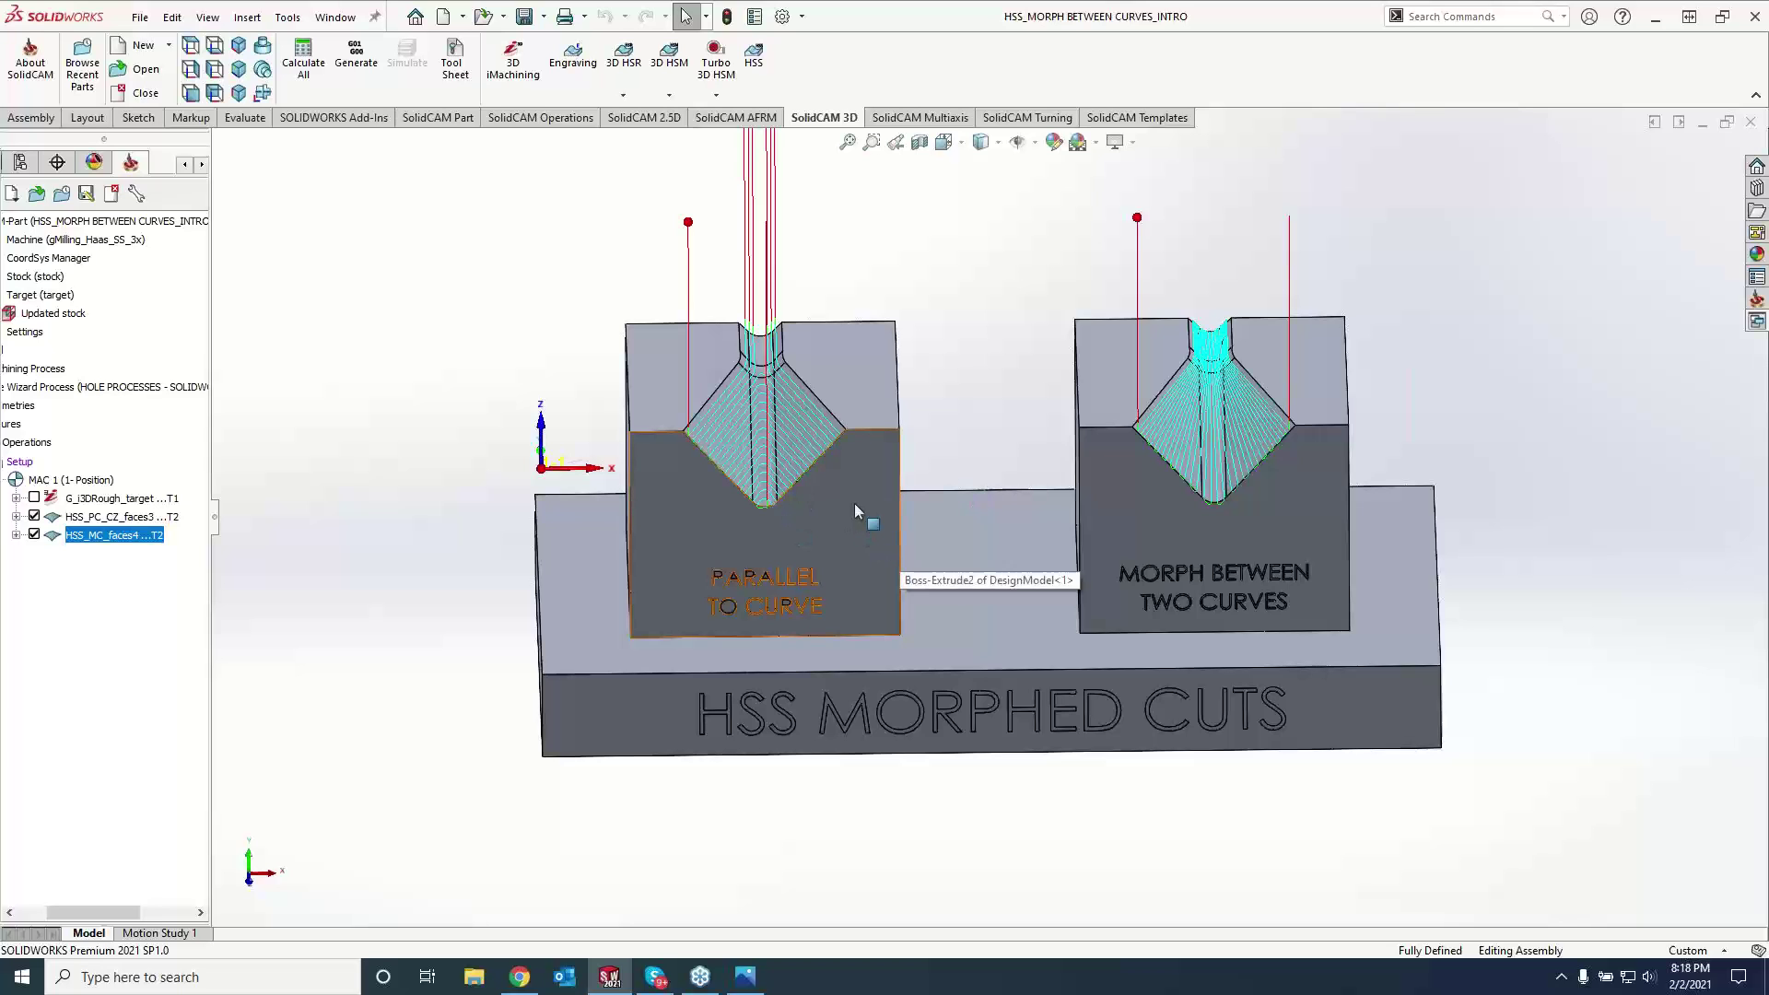
left_click(655, 500)
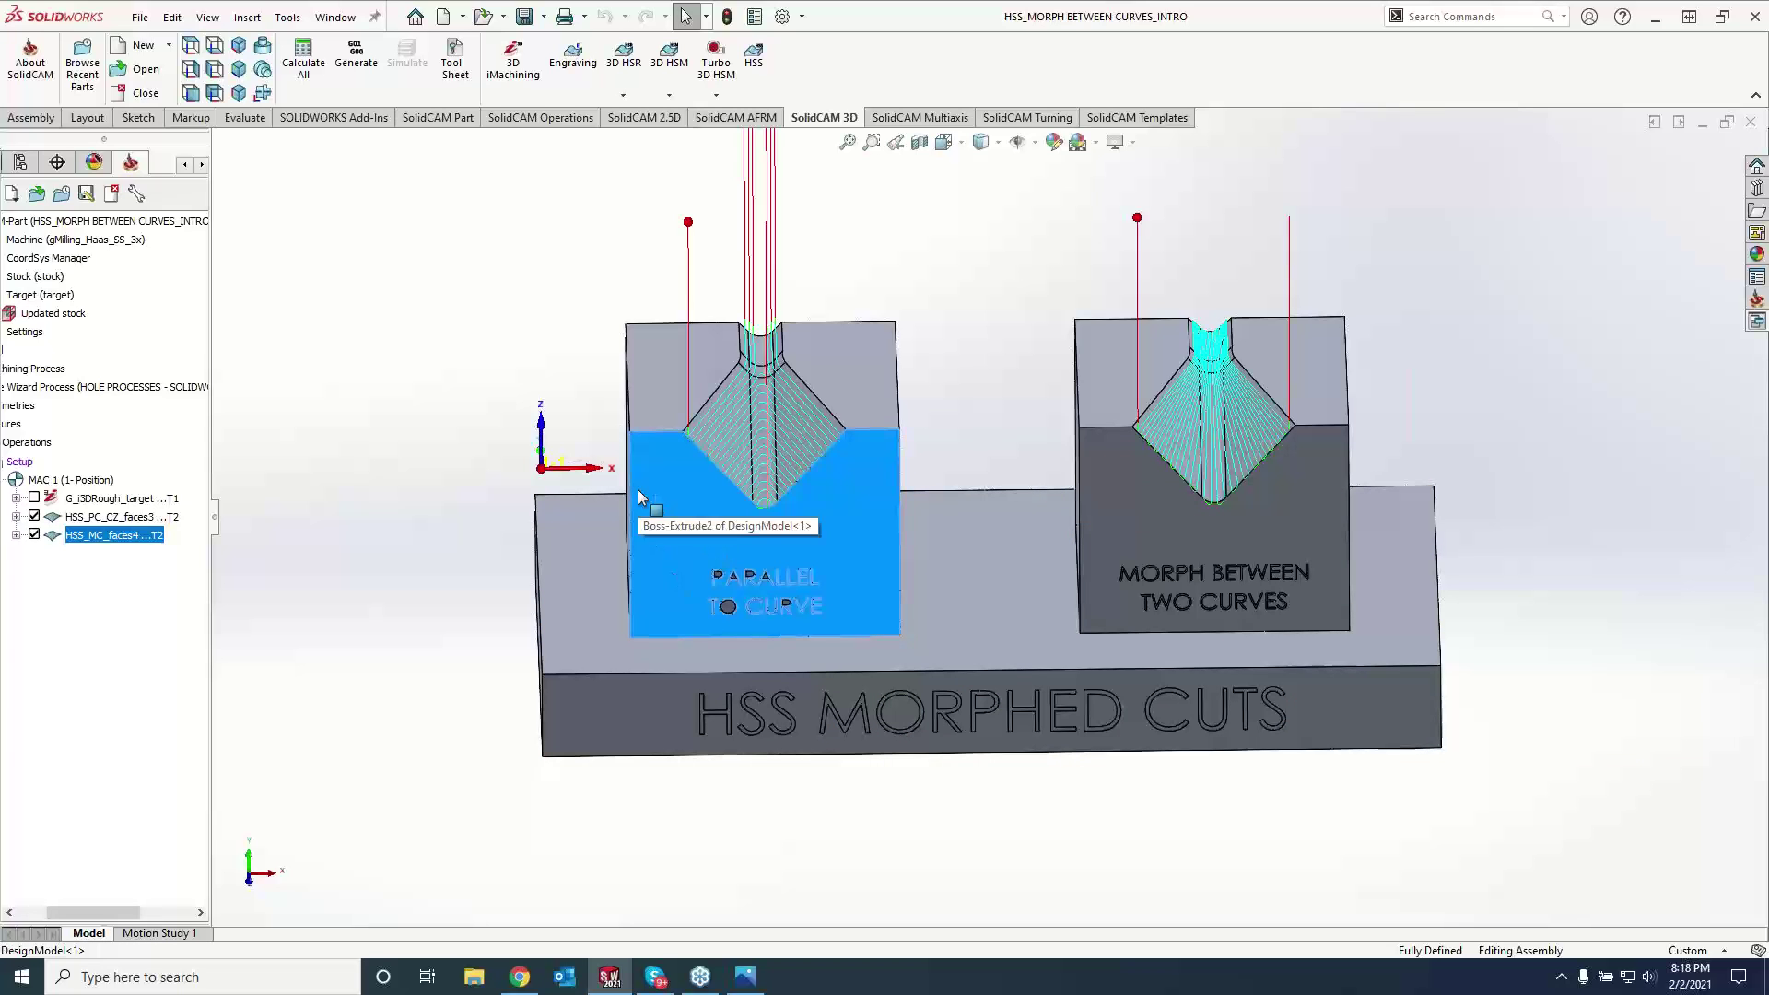
left_click(667, 383, "ctrl")
key("space")
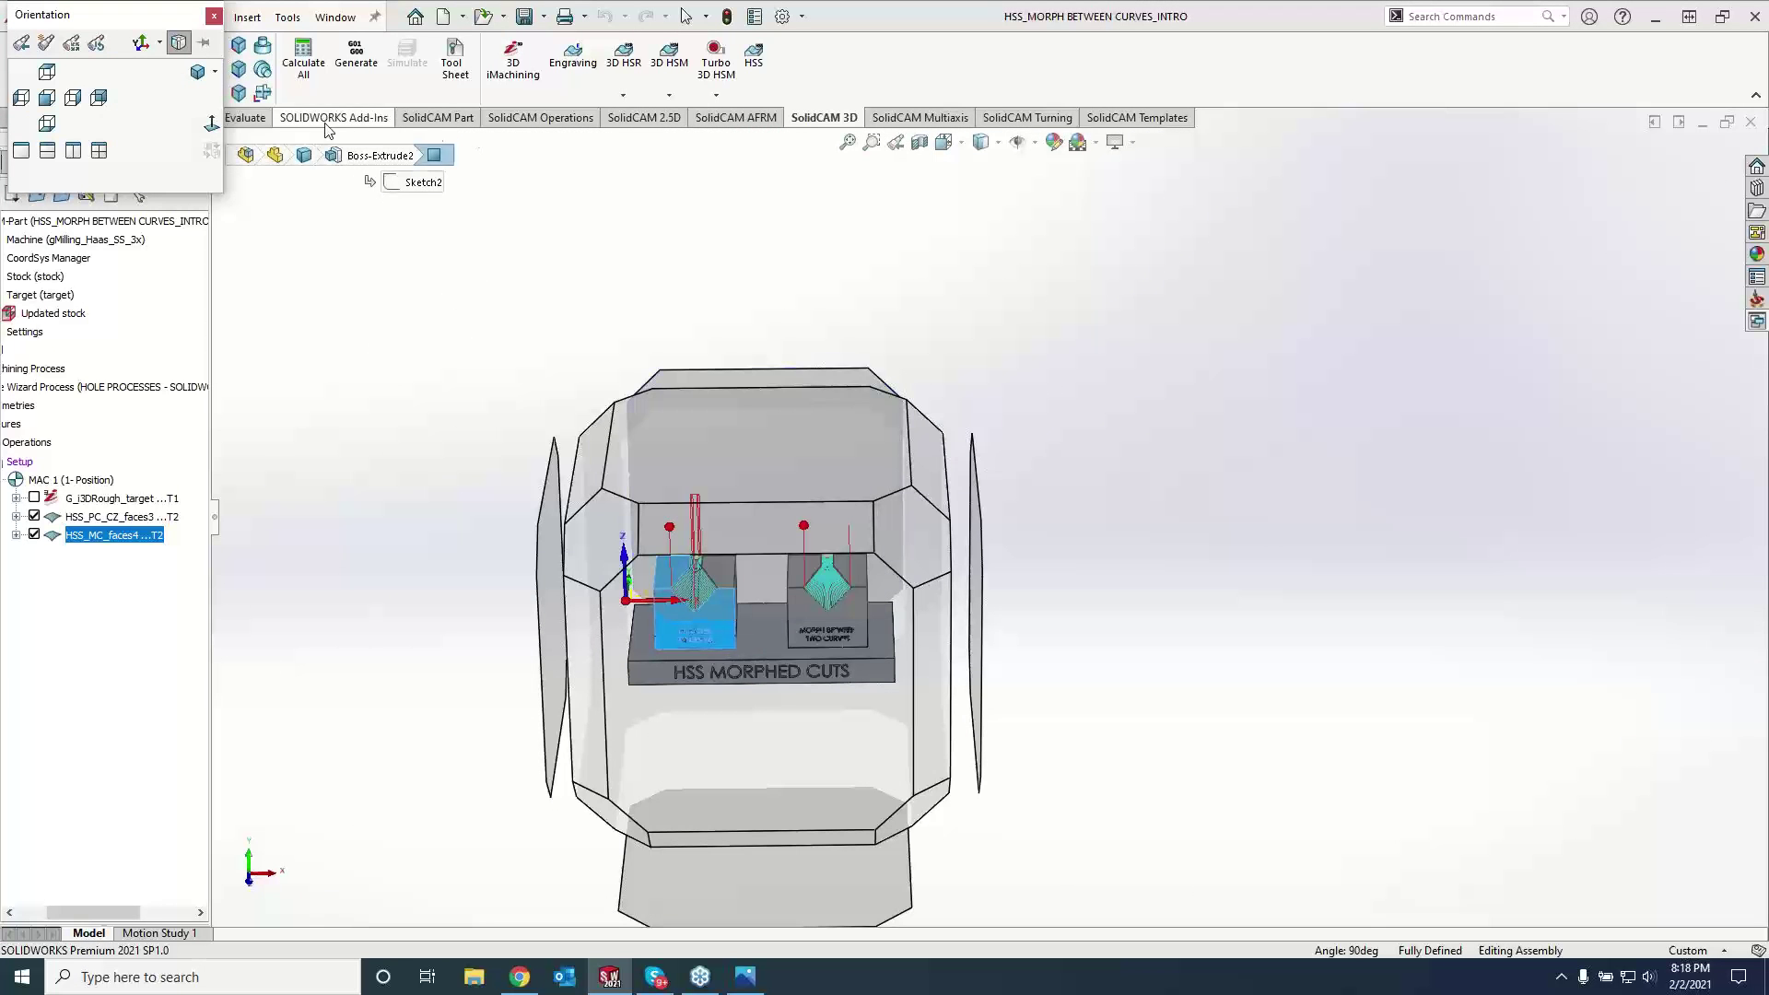
left_click(211, 123)
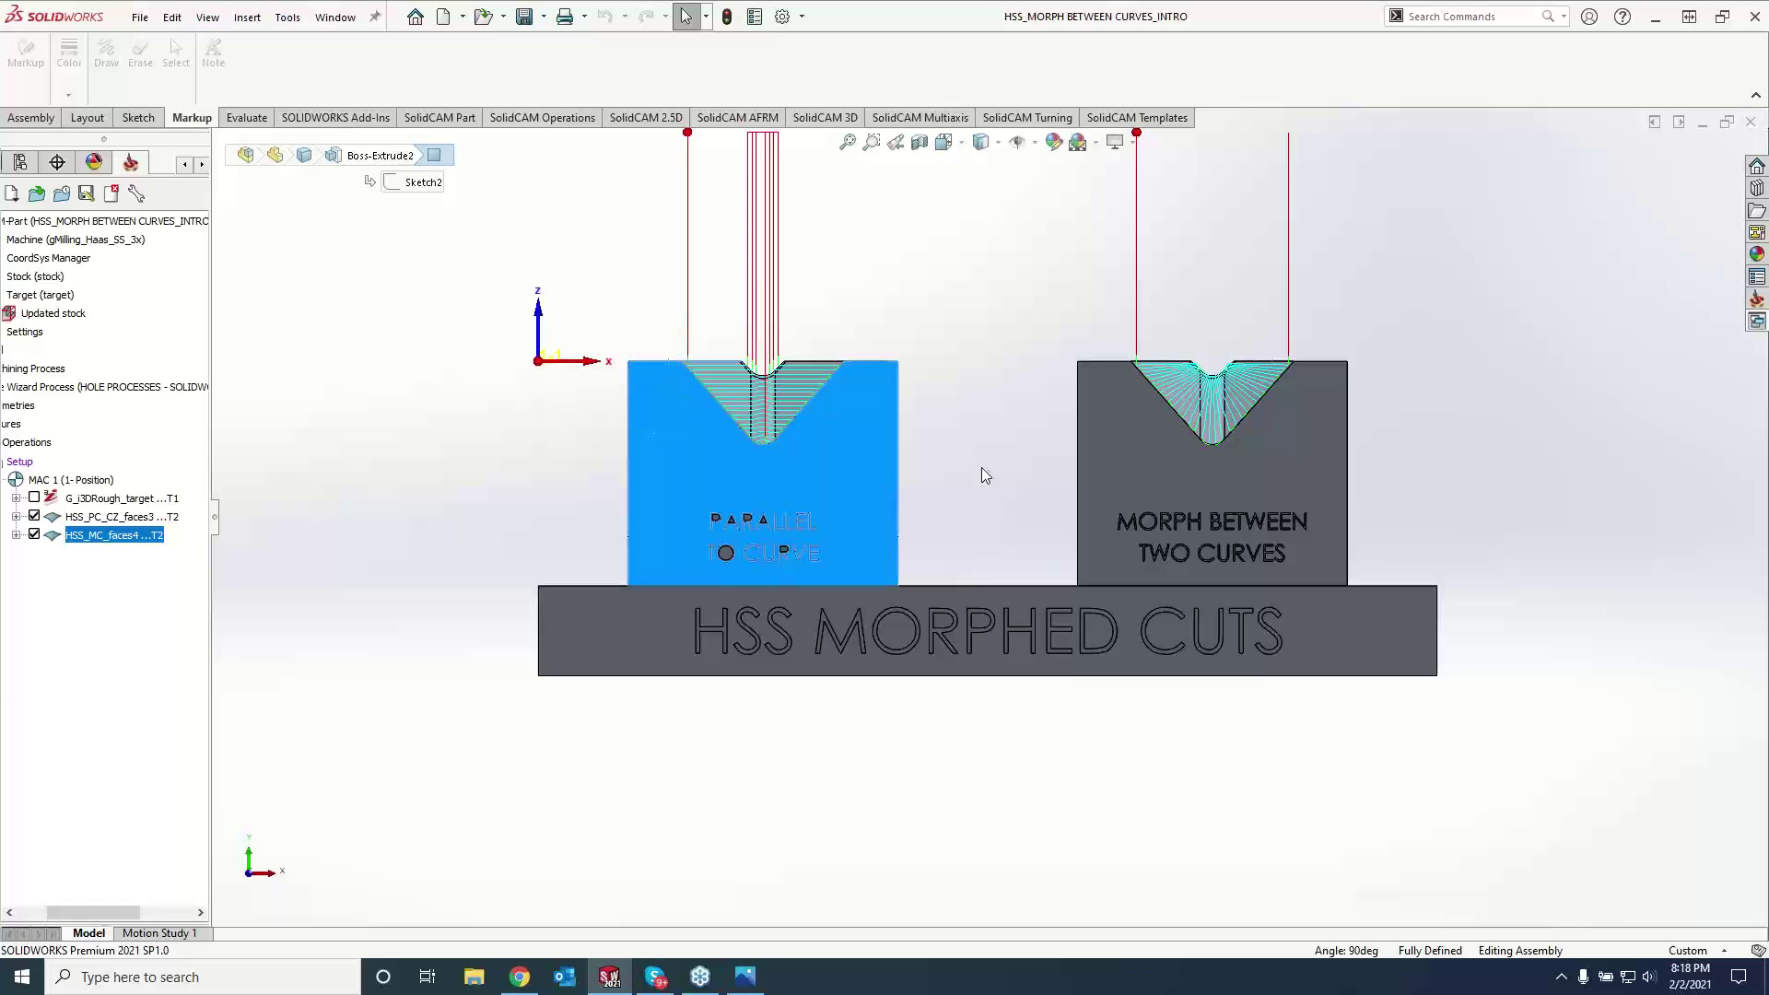
left_click(438, 430)
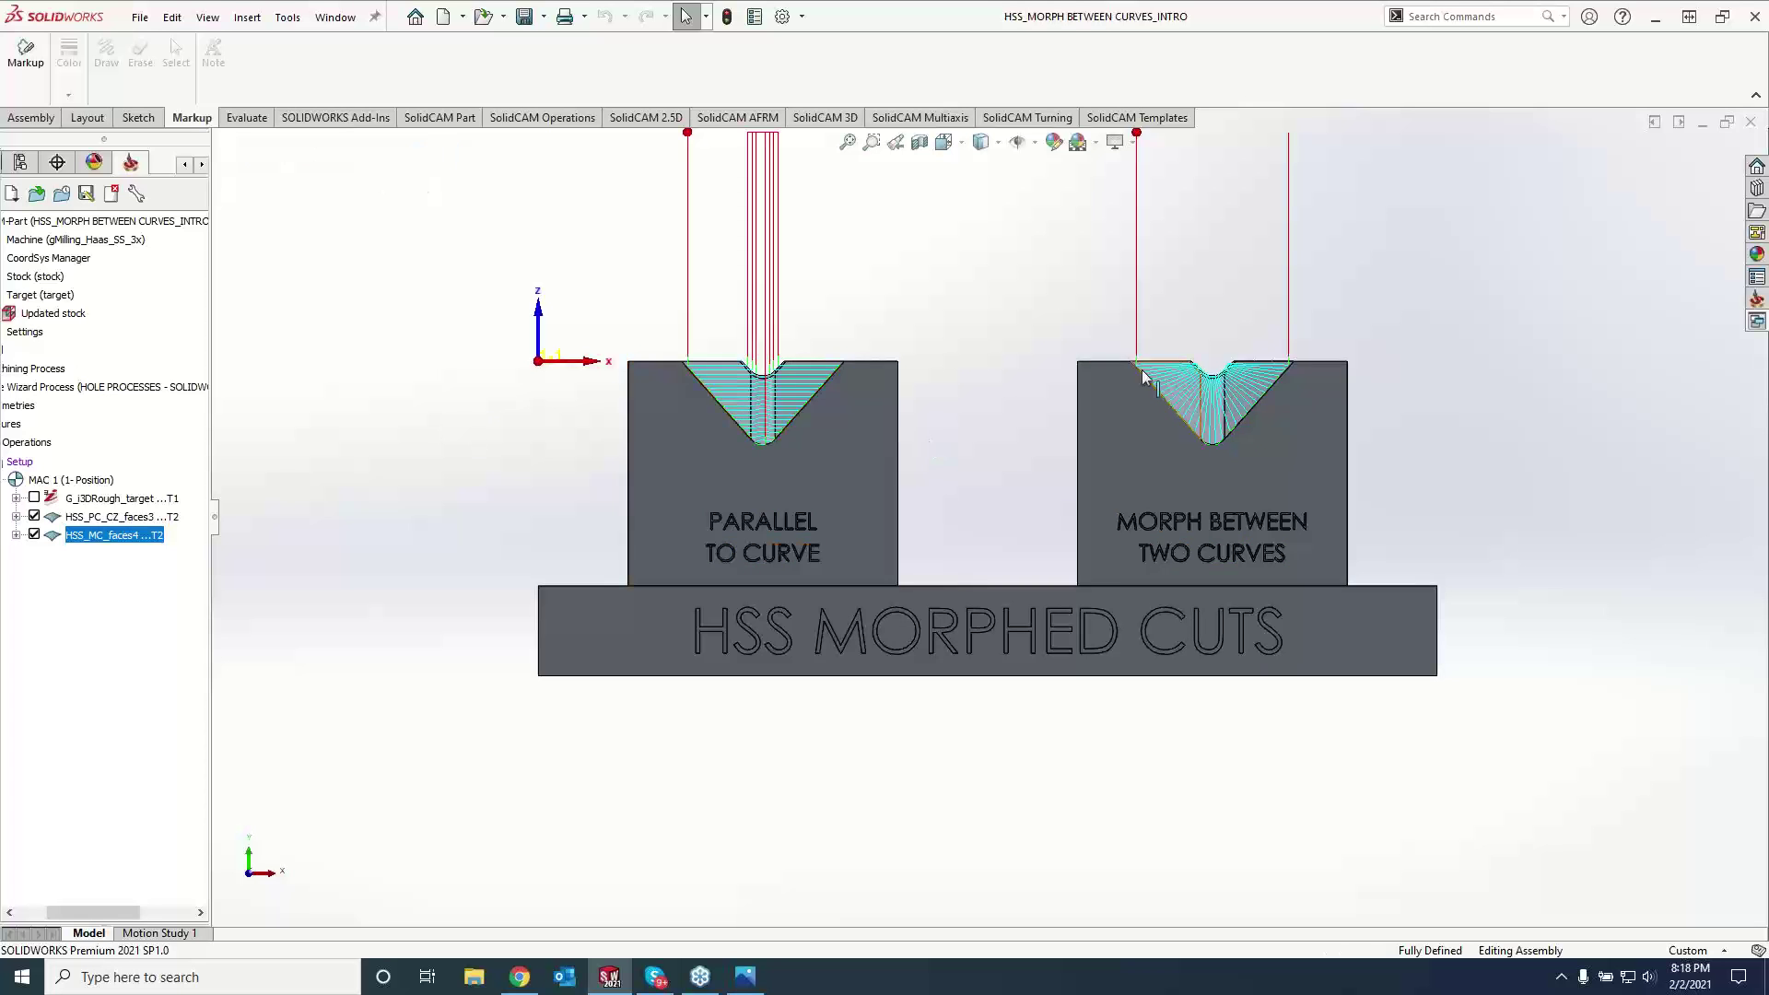
scroll(1139, 369, "down", 4)
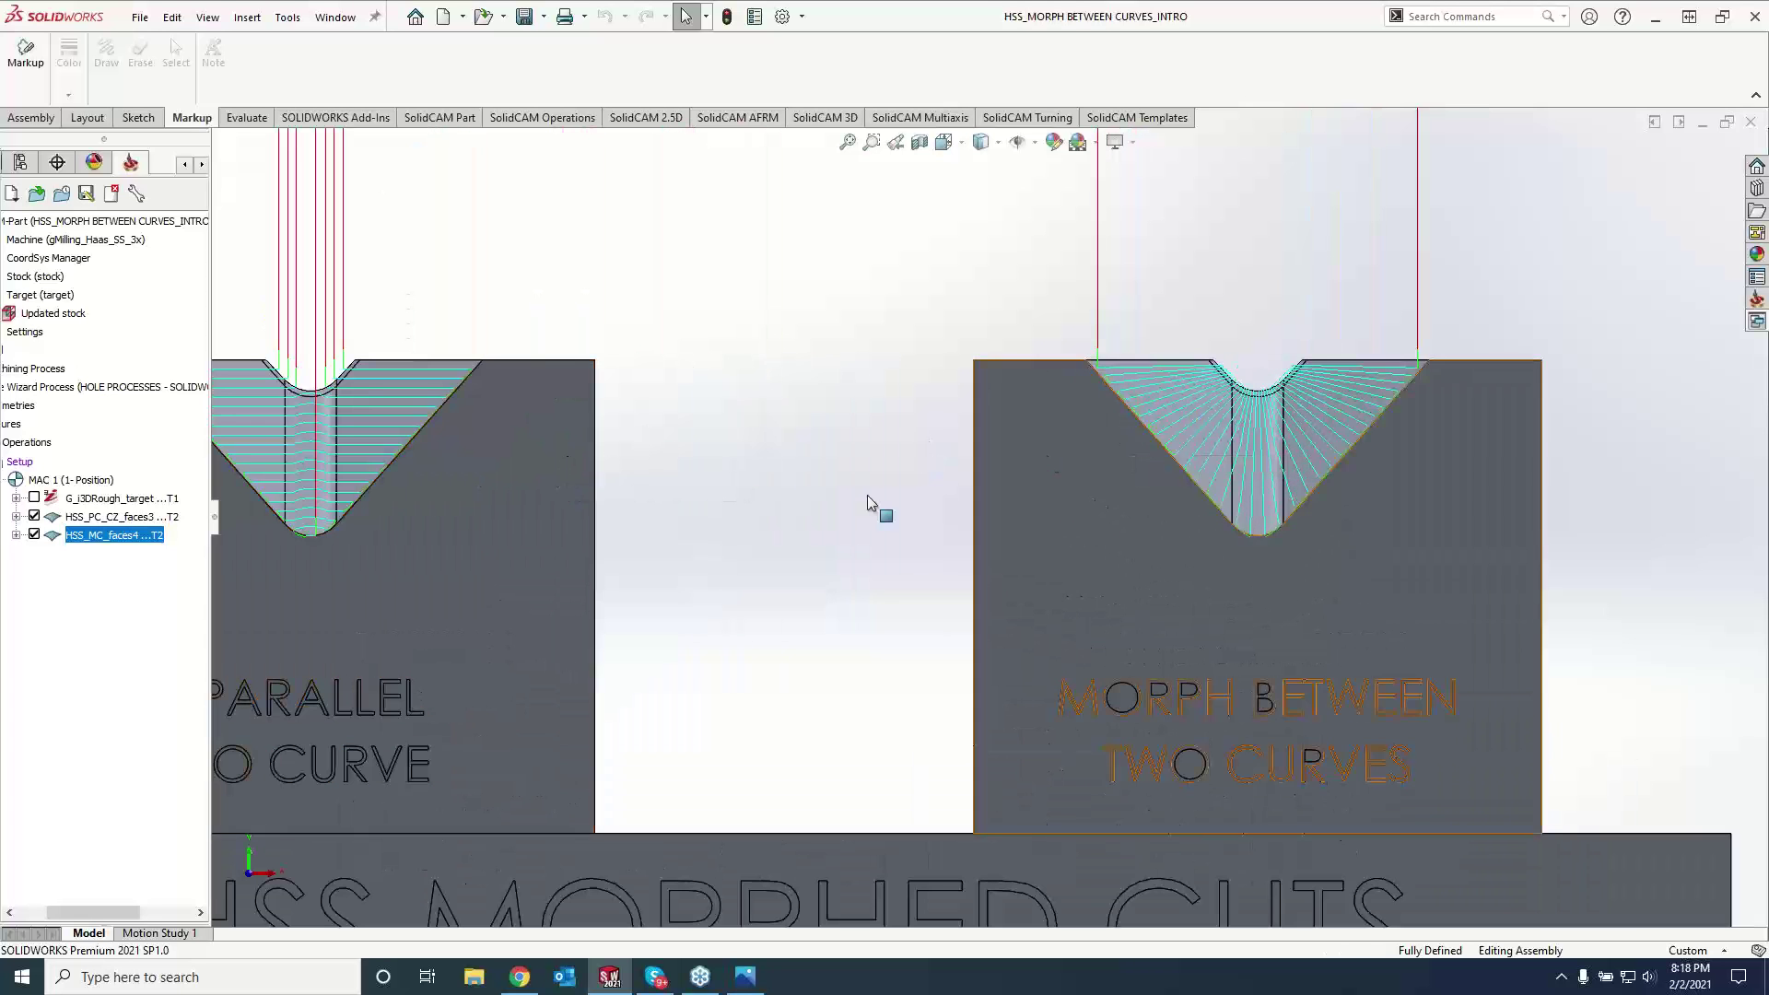
scroll(1251, 528, "down", 2)
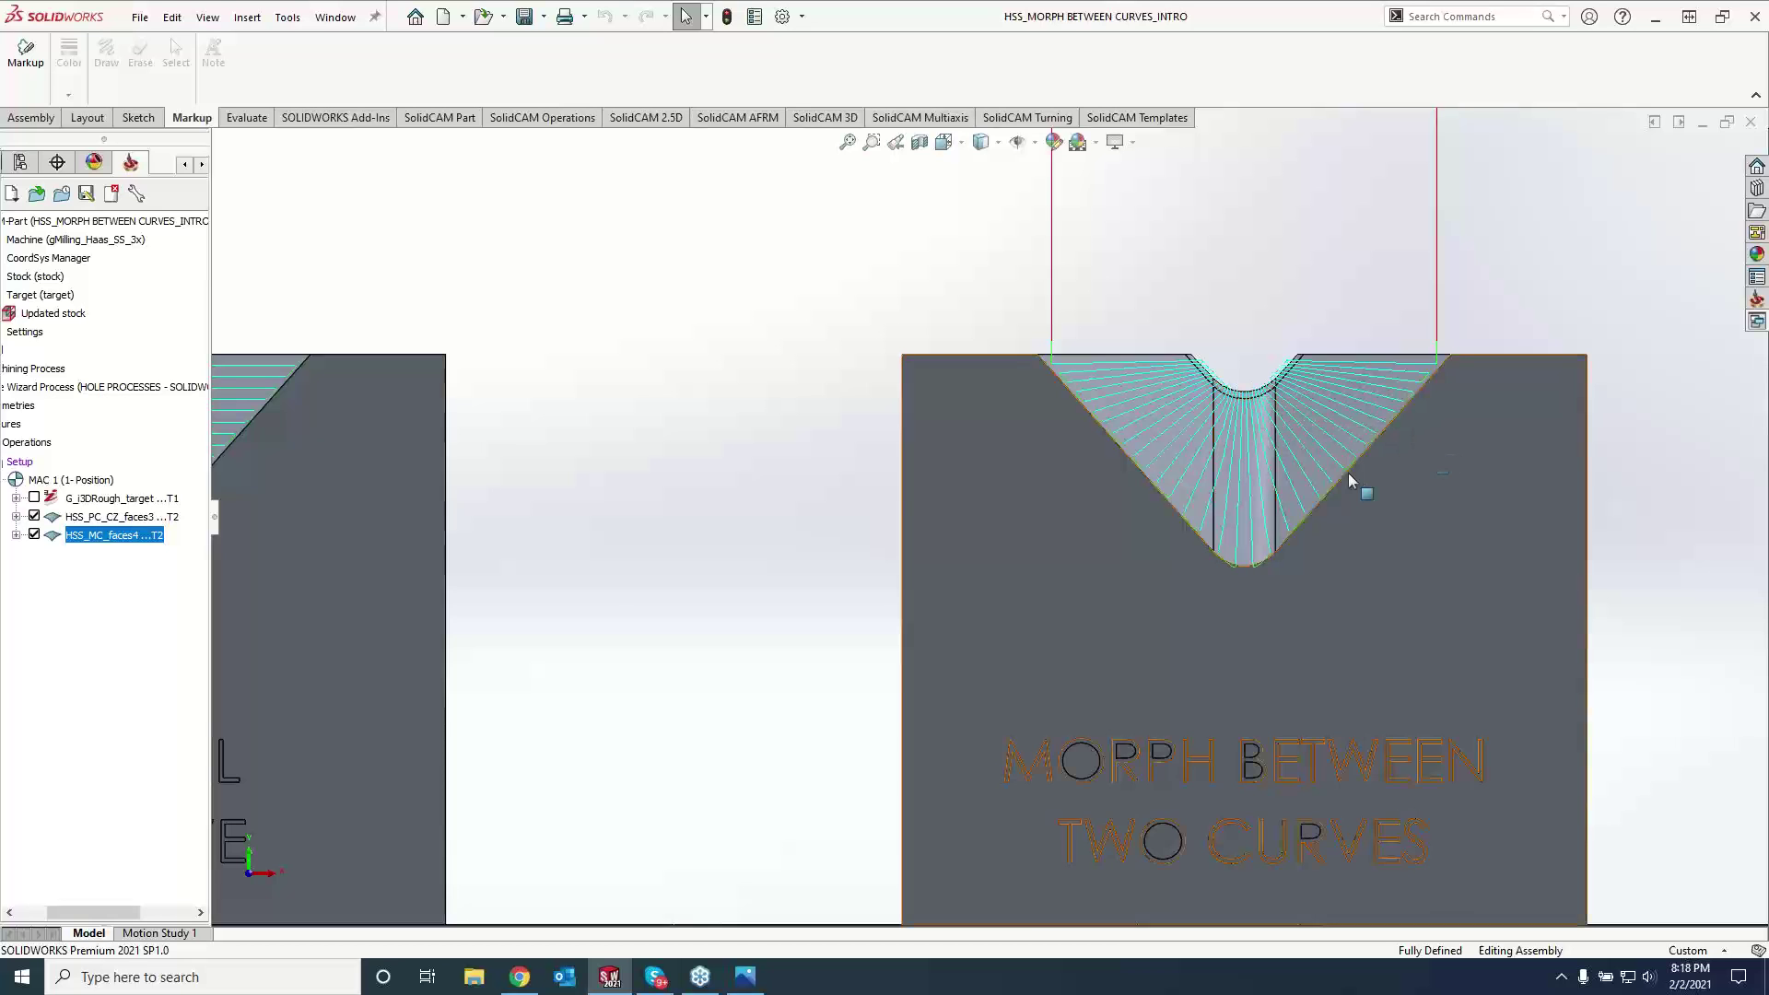
scroll(1257, 472, "up", 3)
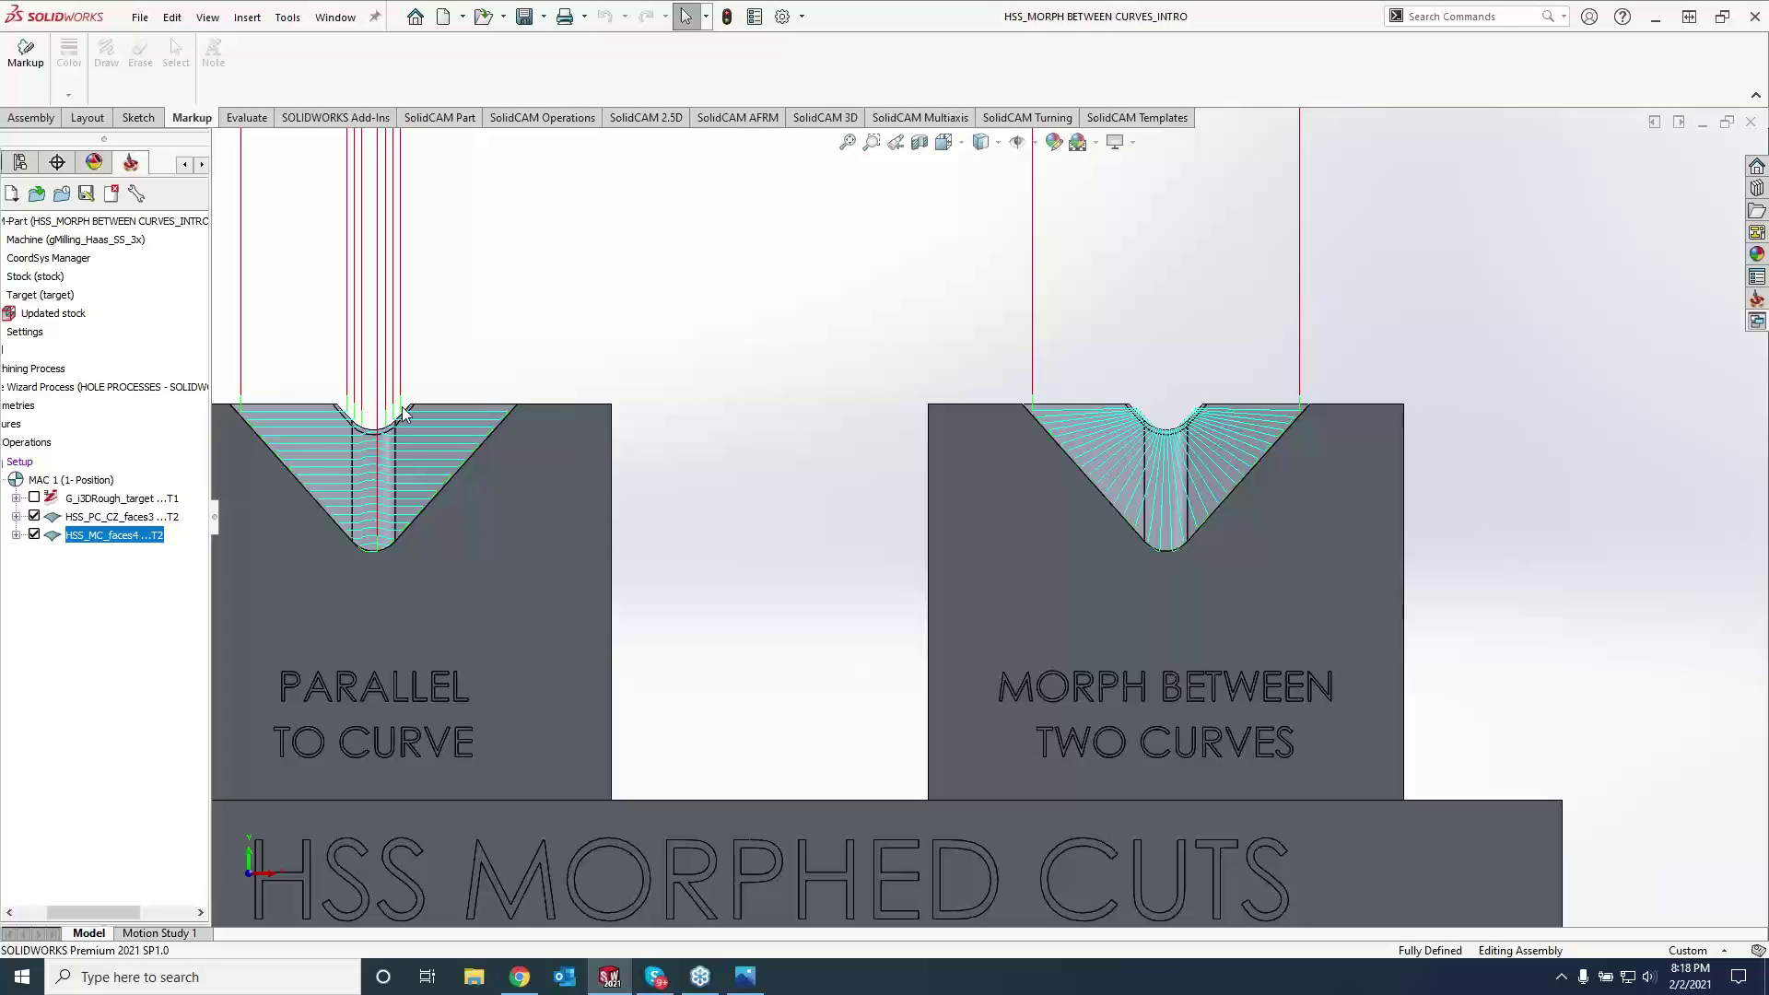
- Show the part in the Top view and compare the toolpaths of the two blocks from above
middle_click_drag(403, 414, 400, 479)
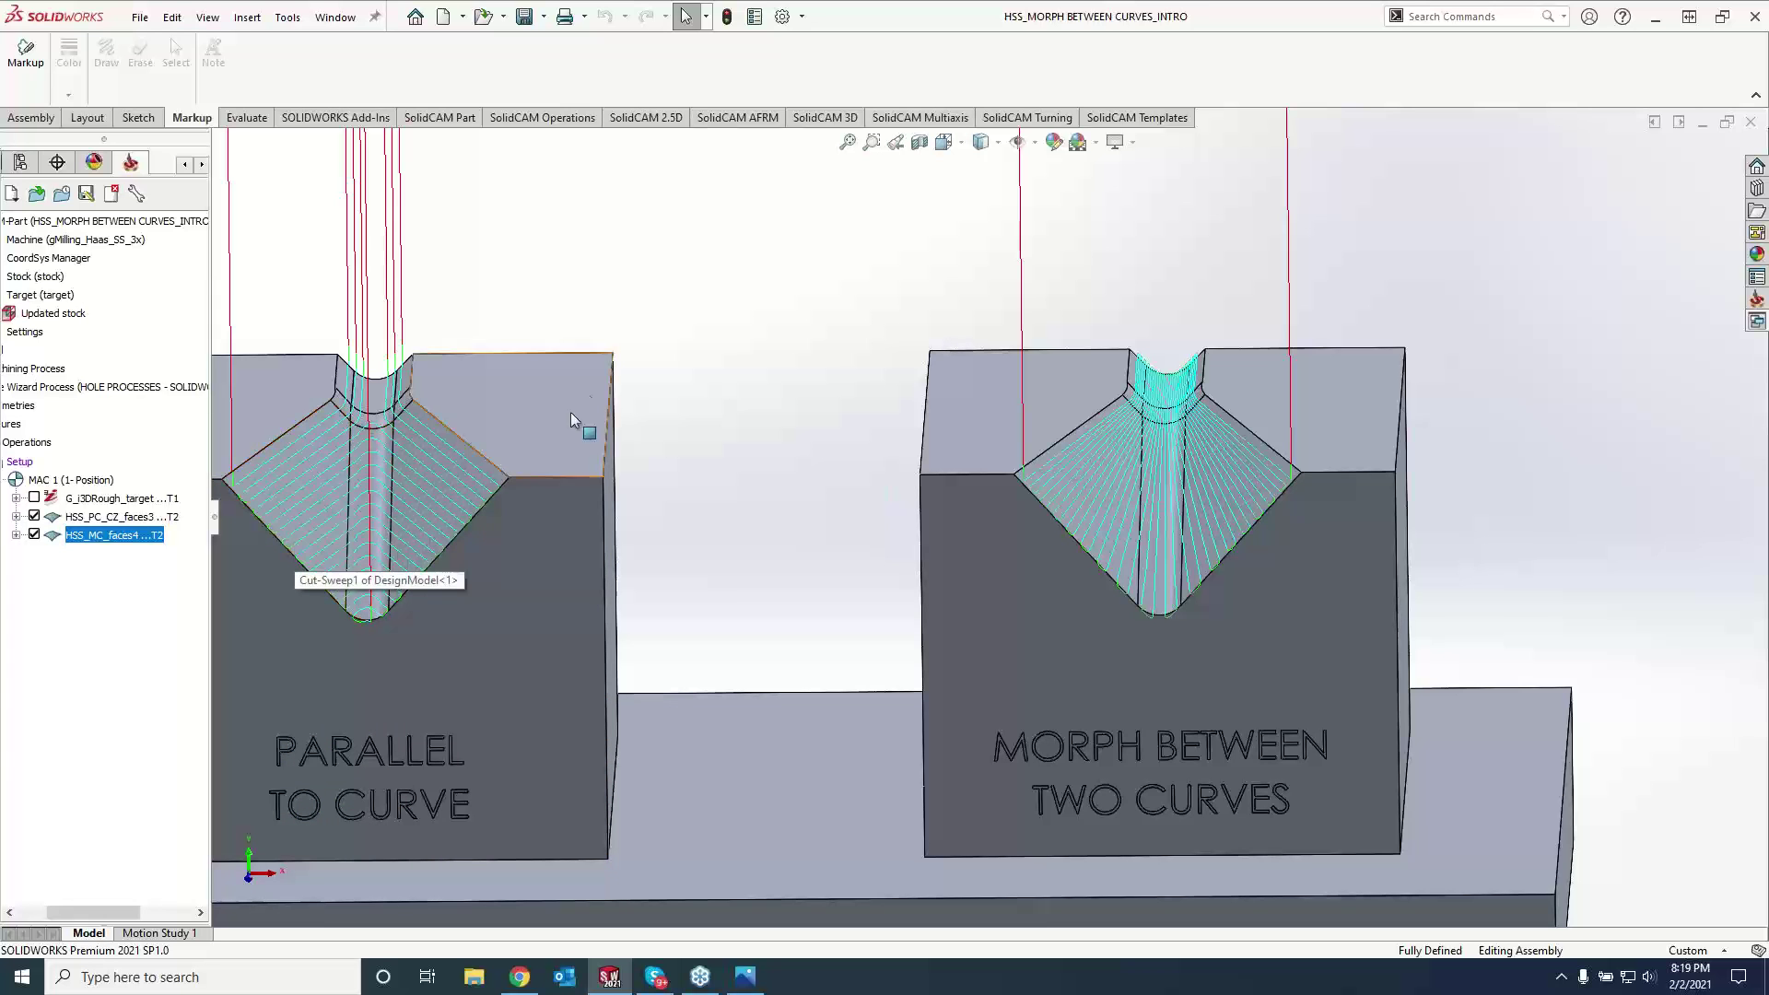
left_click(584, 391)
key("space")
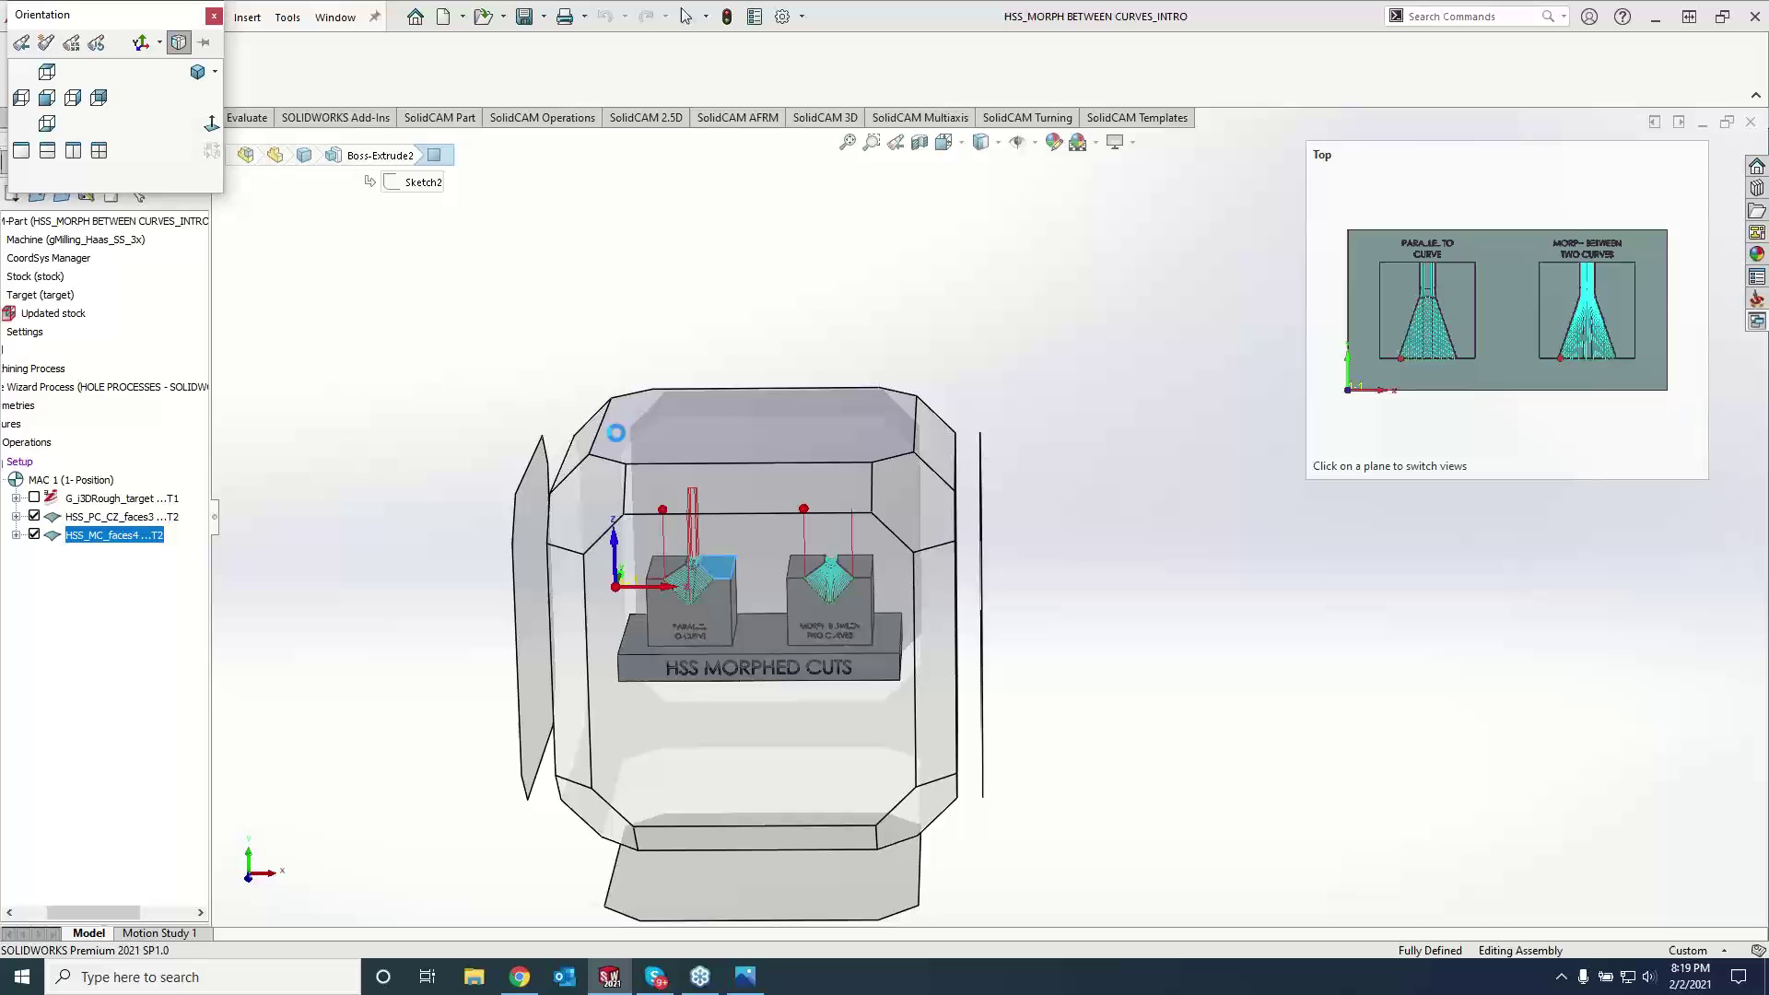
left_click(704, 420)
left_click(895, 849)
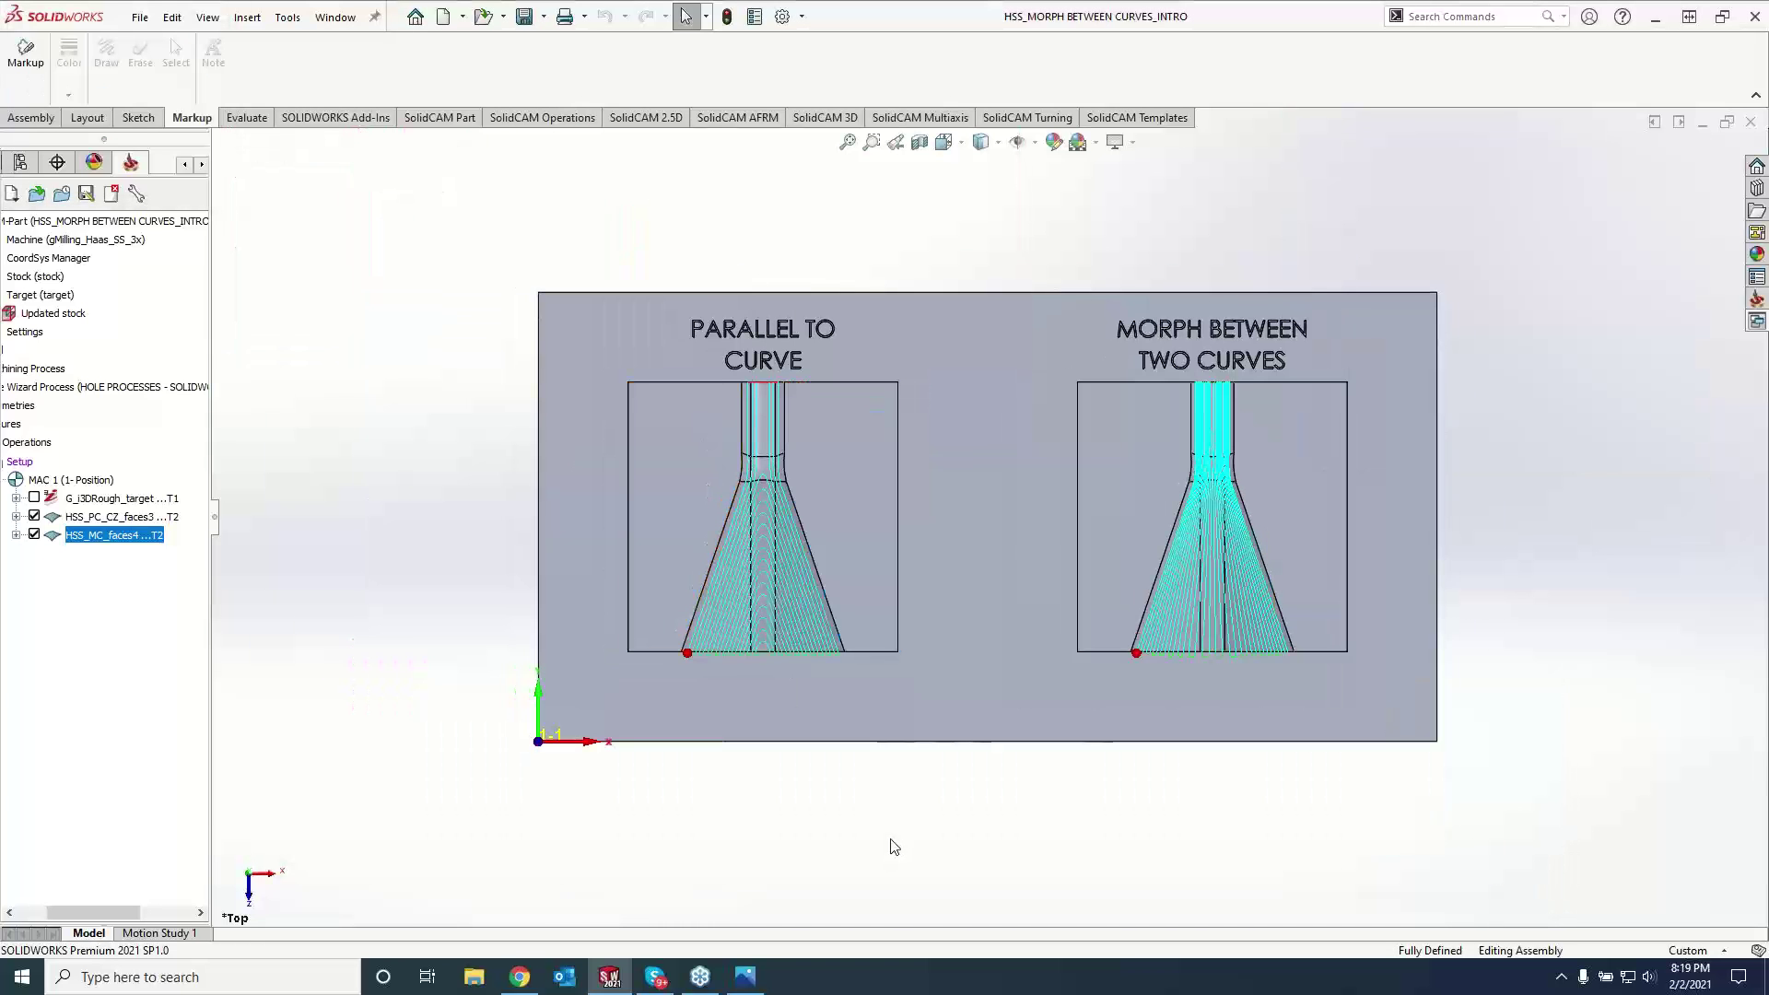
scroll(1220, 568, "down", 1)
scroll(1217, 575, "down", 2)
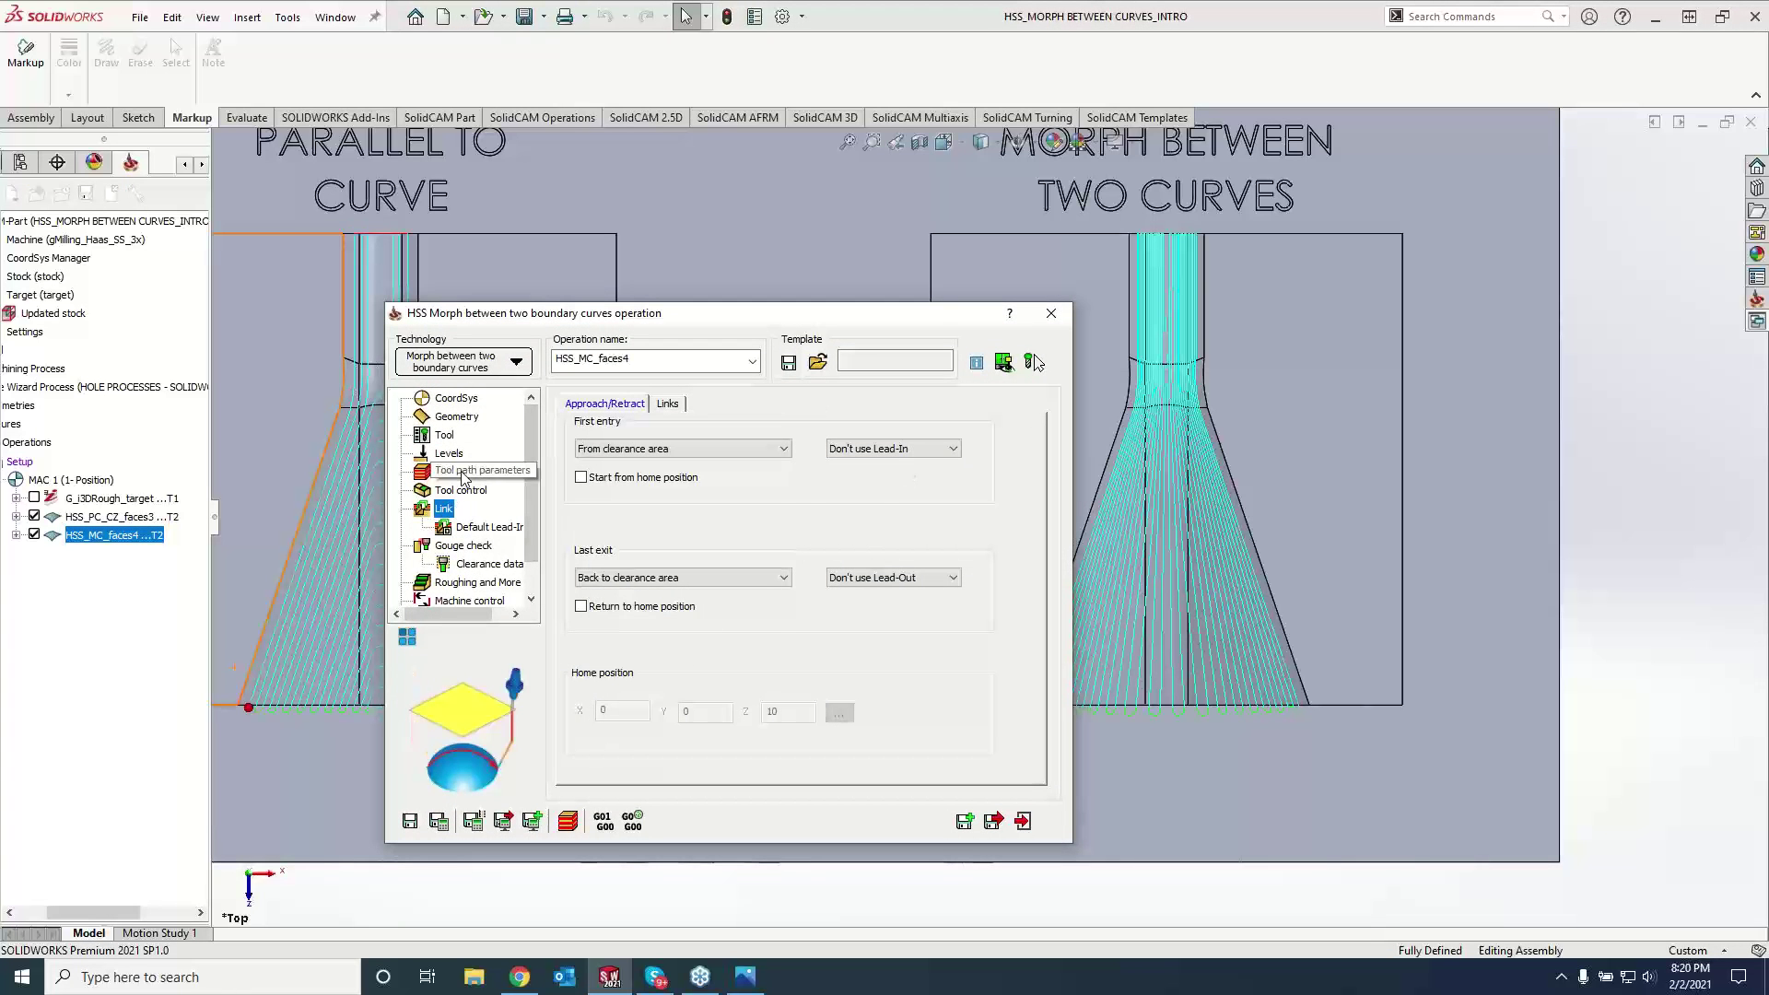
- Set the step over calculation method of HSS_MC_faces4 to Exact, then save and calculate the operation
left_click(463, 473)
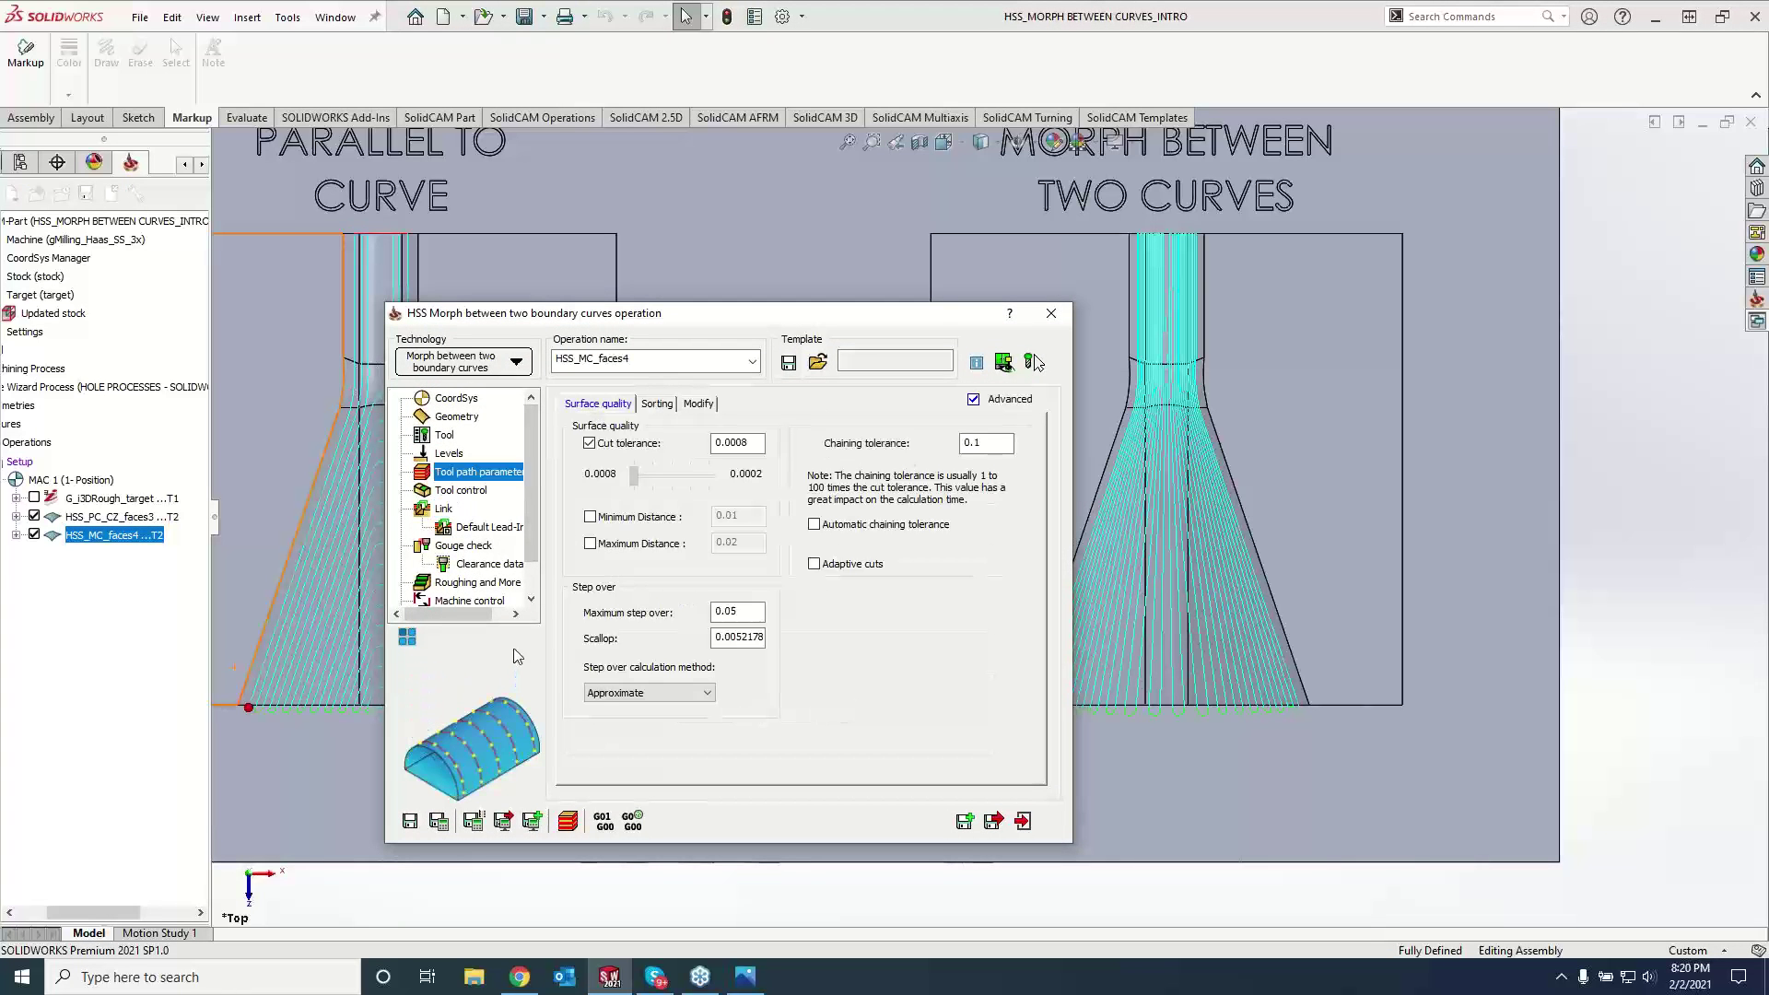
left_click(613, 697)
left_click(610, 725)
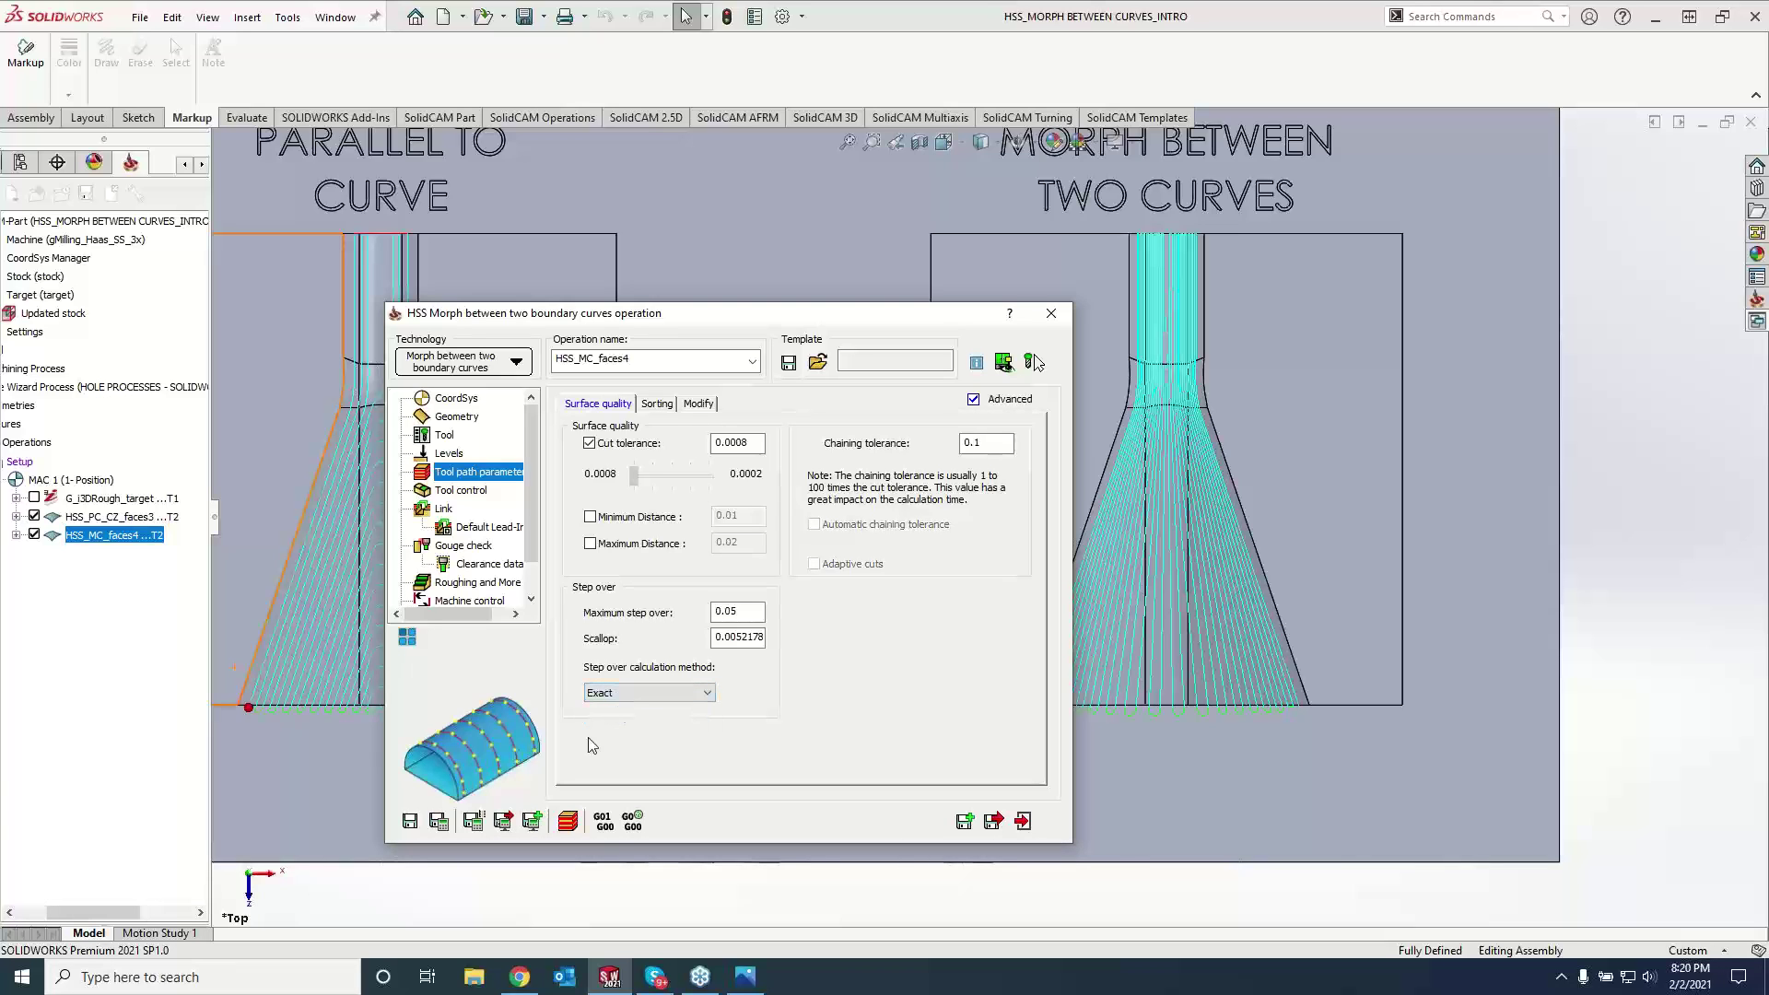
left_click(438, 821)
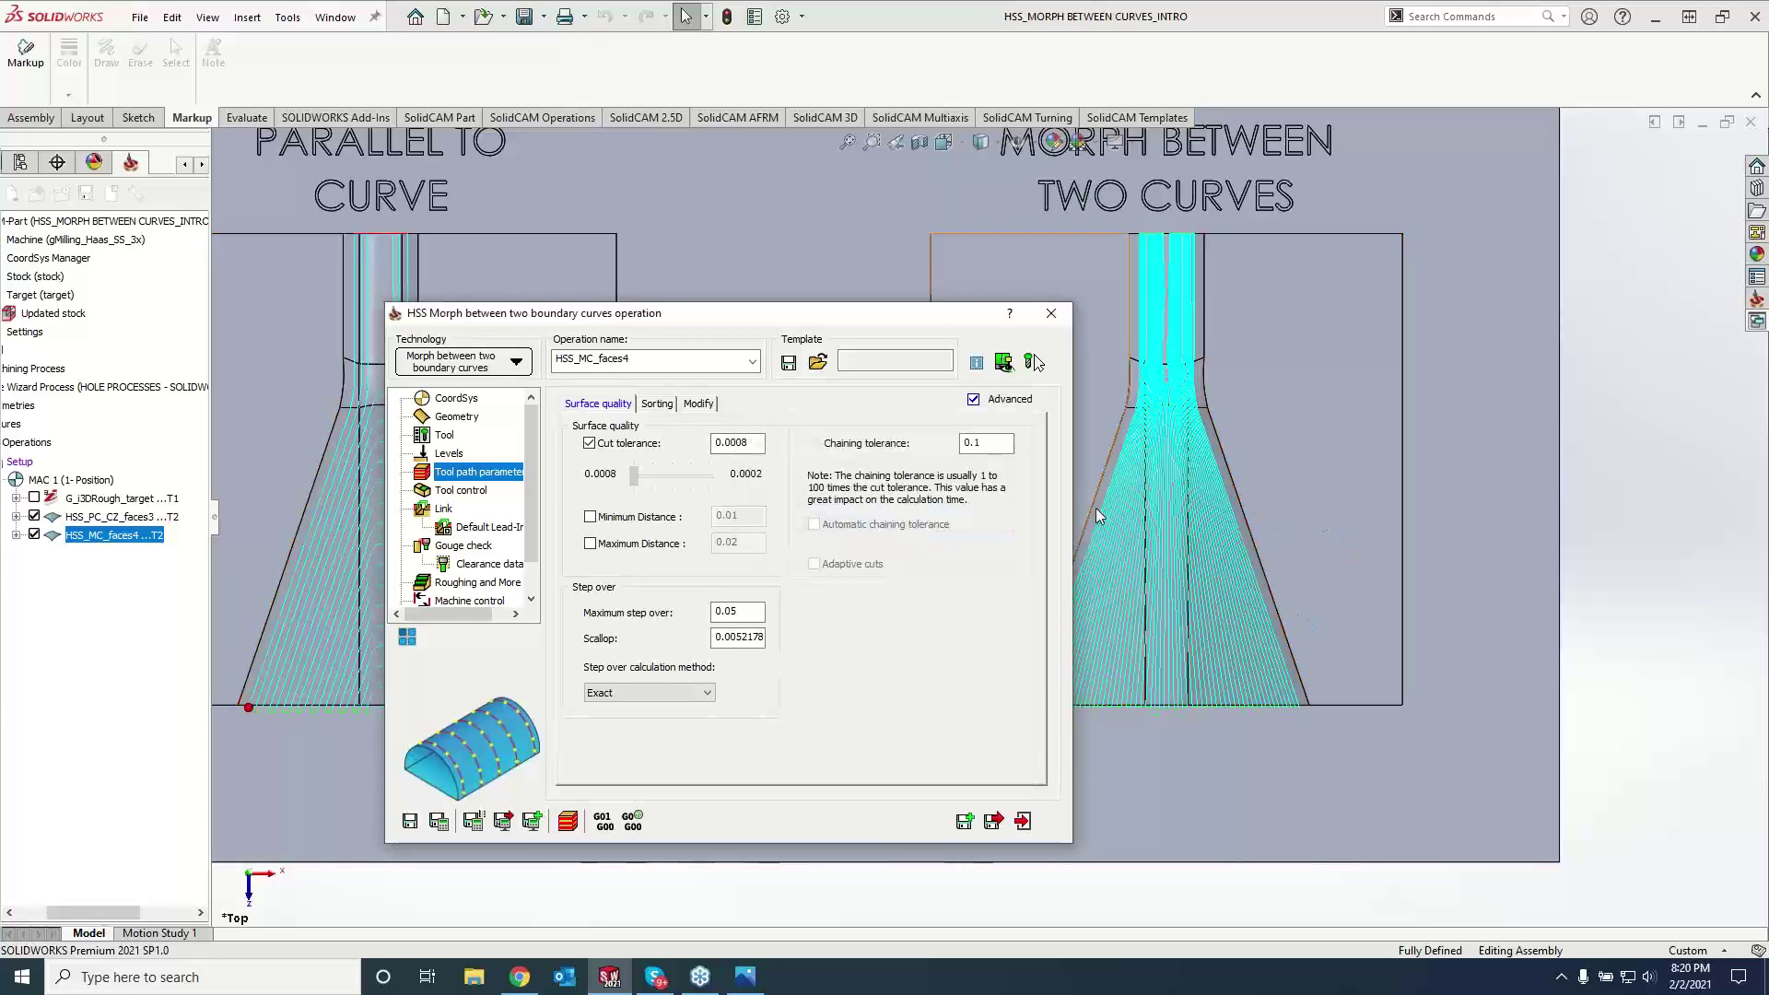
- Examine the recalculated morph passes through the narrow channel, close the operation and show both blocks in the Isometric view
left_click_drag(921, 313, 795, 274)
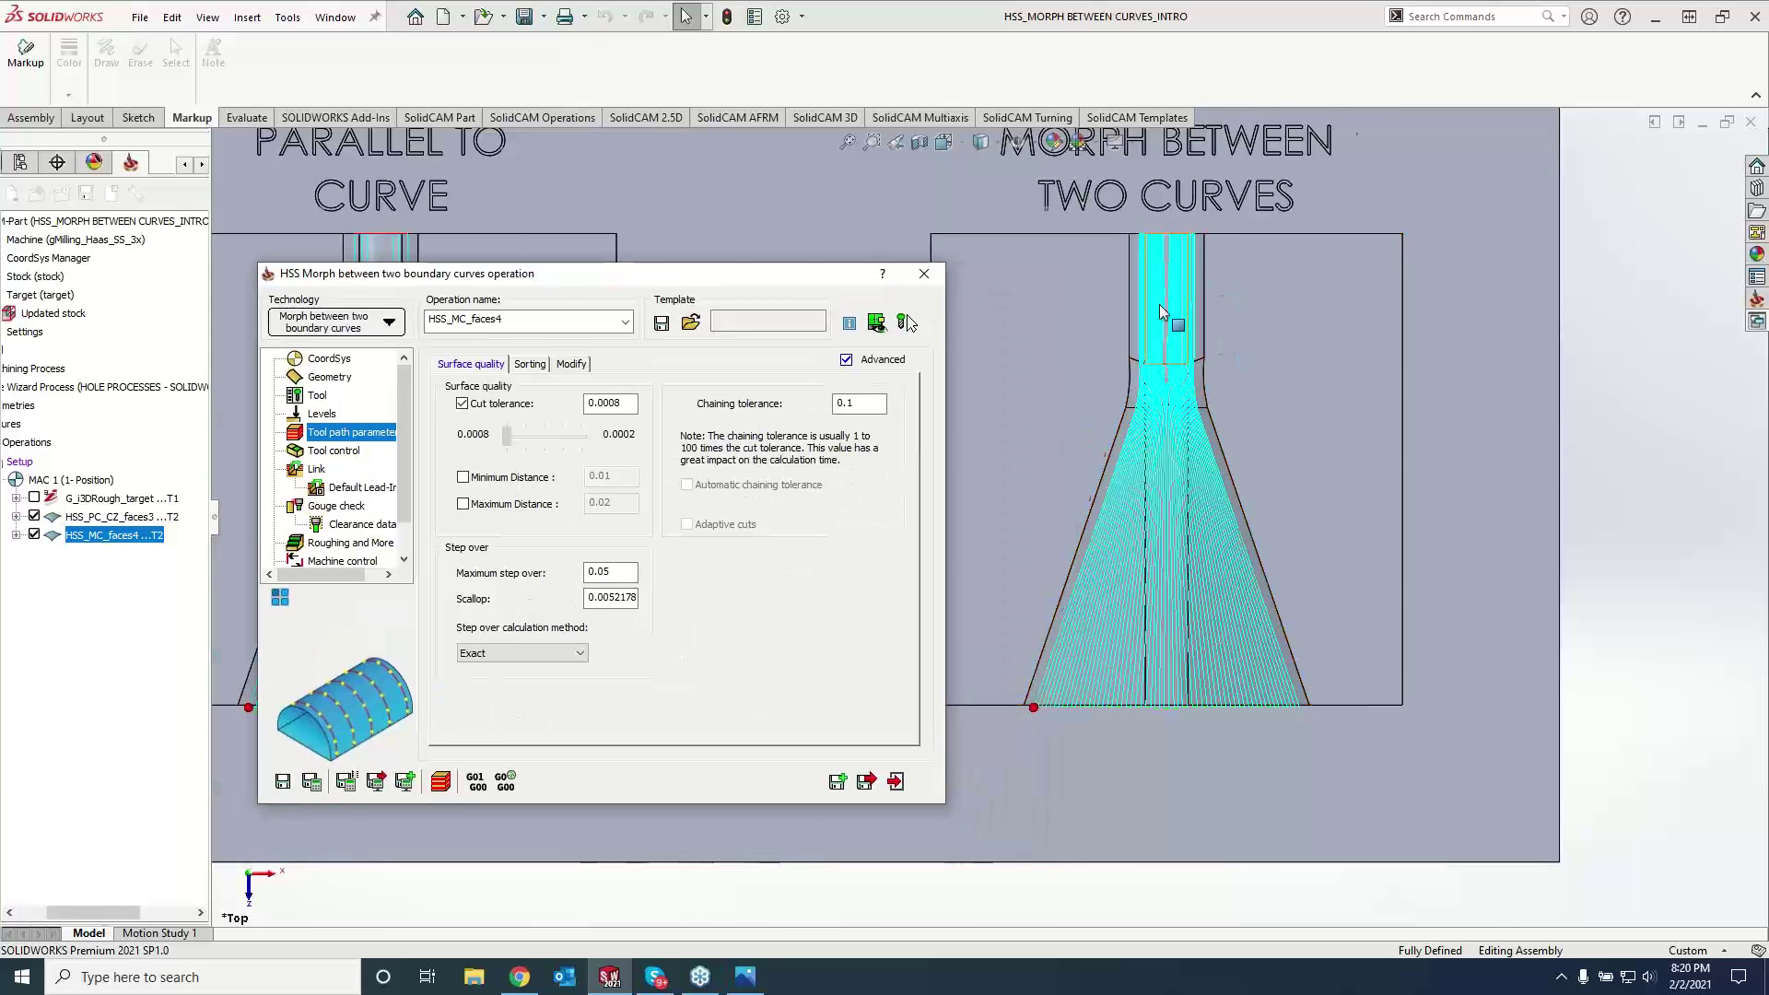
scroll(1160, 304, "down", 4)
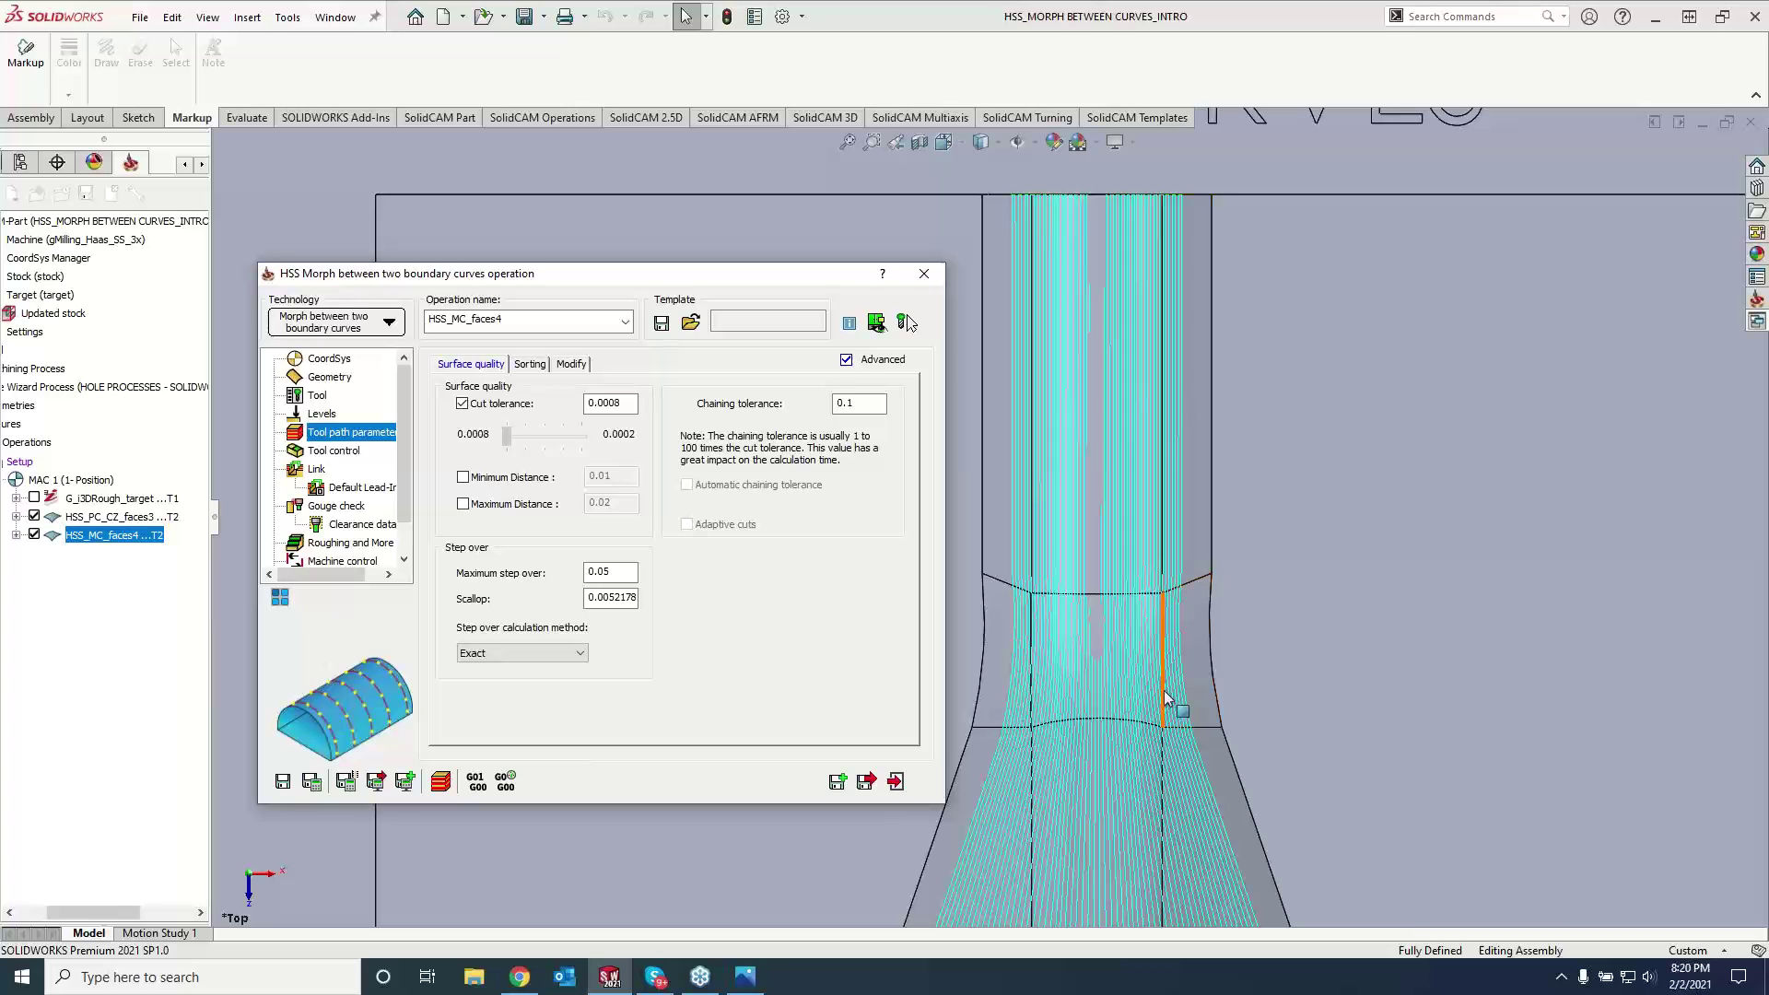
scroll(1098, 753, "up", 6)
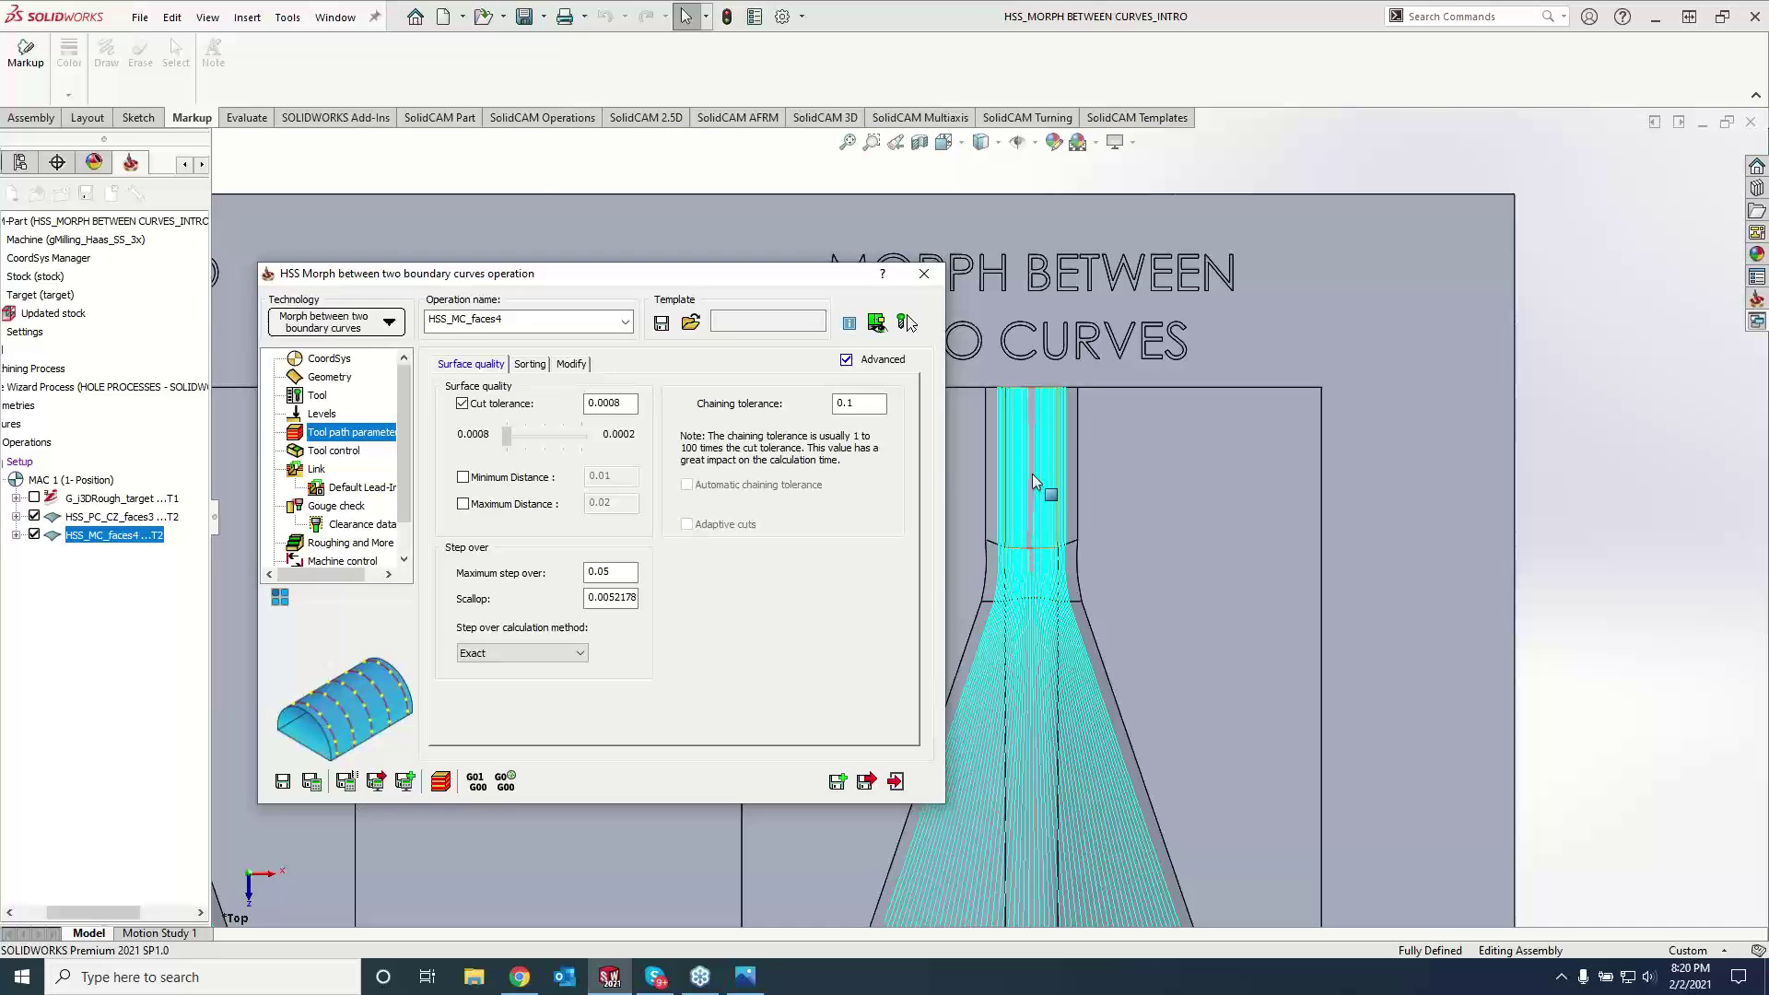
left_click(551, 654)
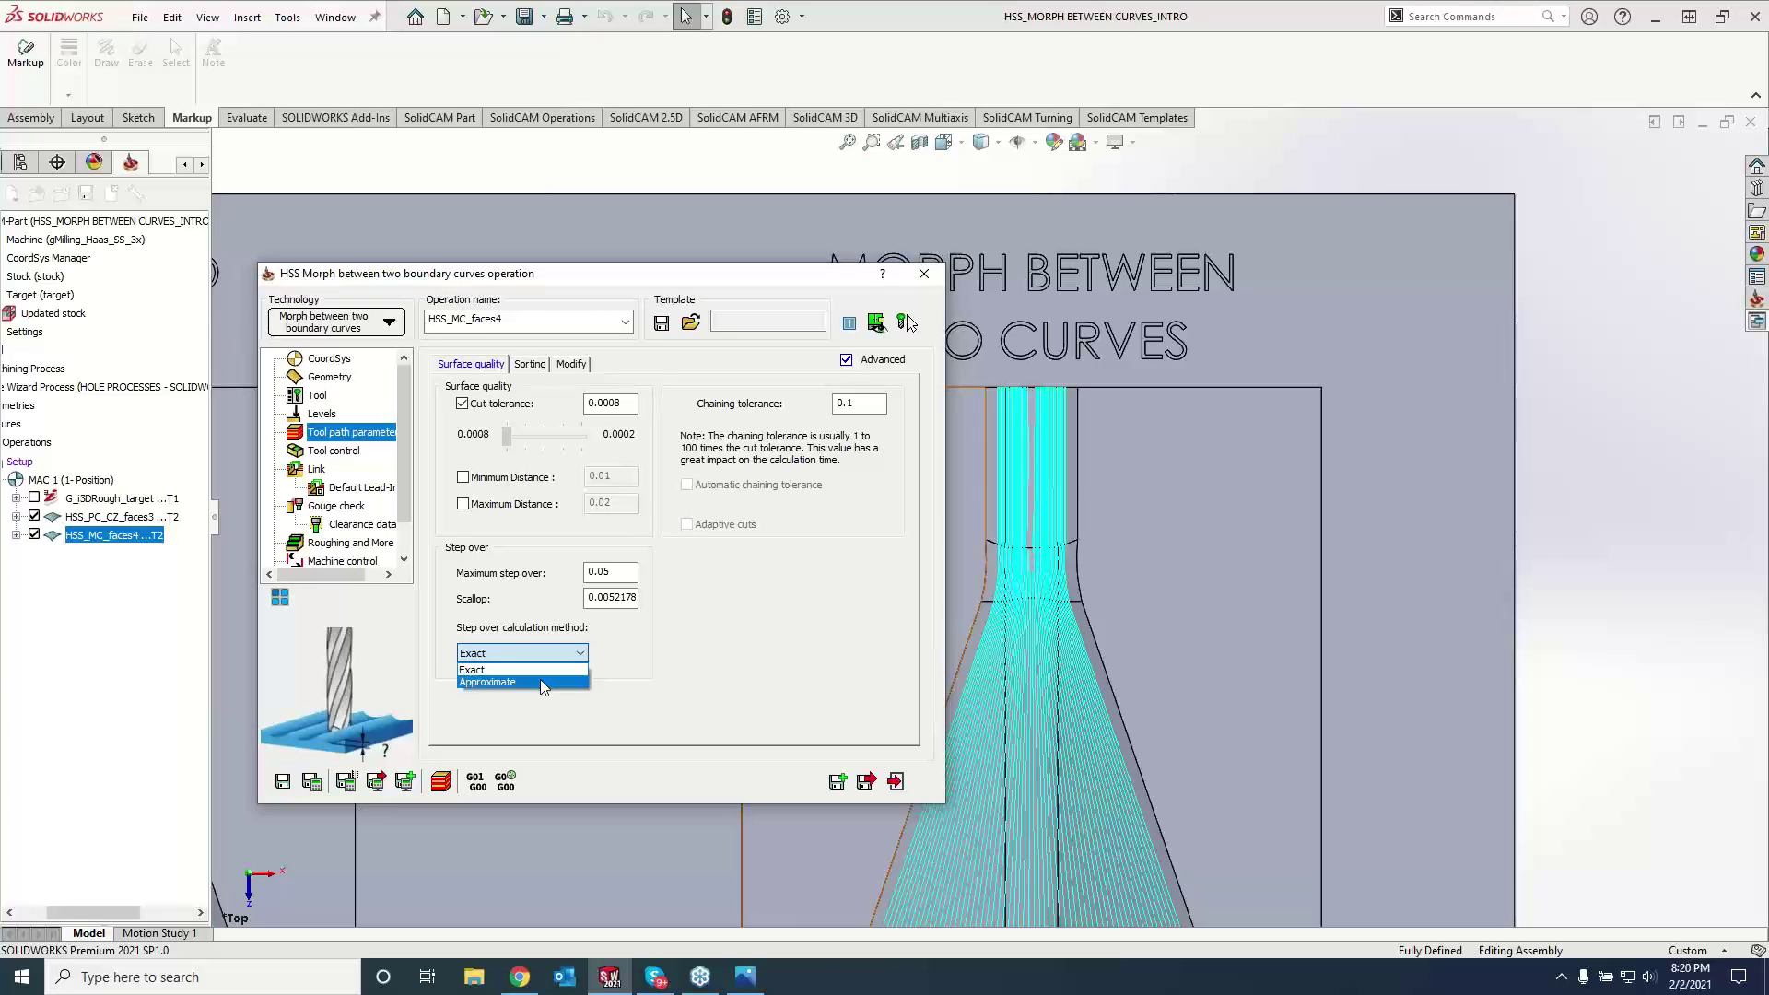
left_click(730, 671)
left_click(925, 275)
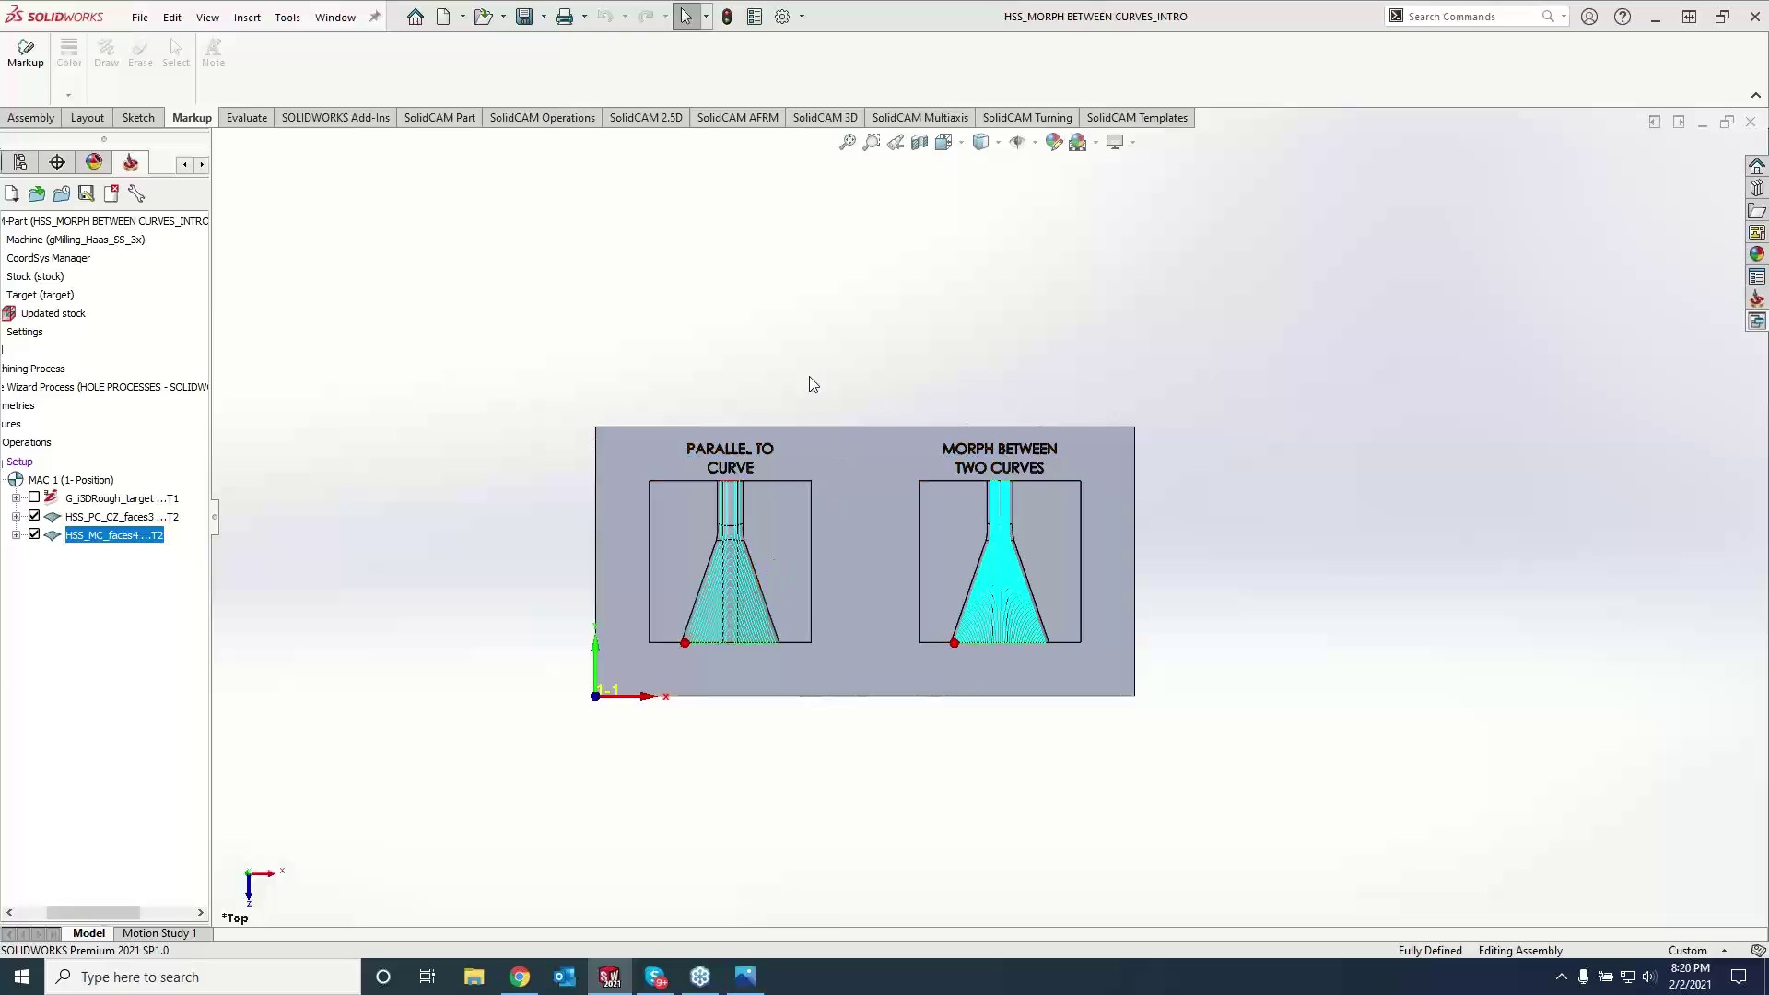
key("ctrl+7")
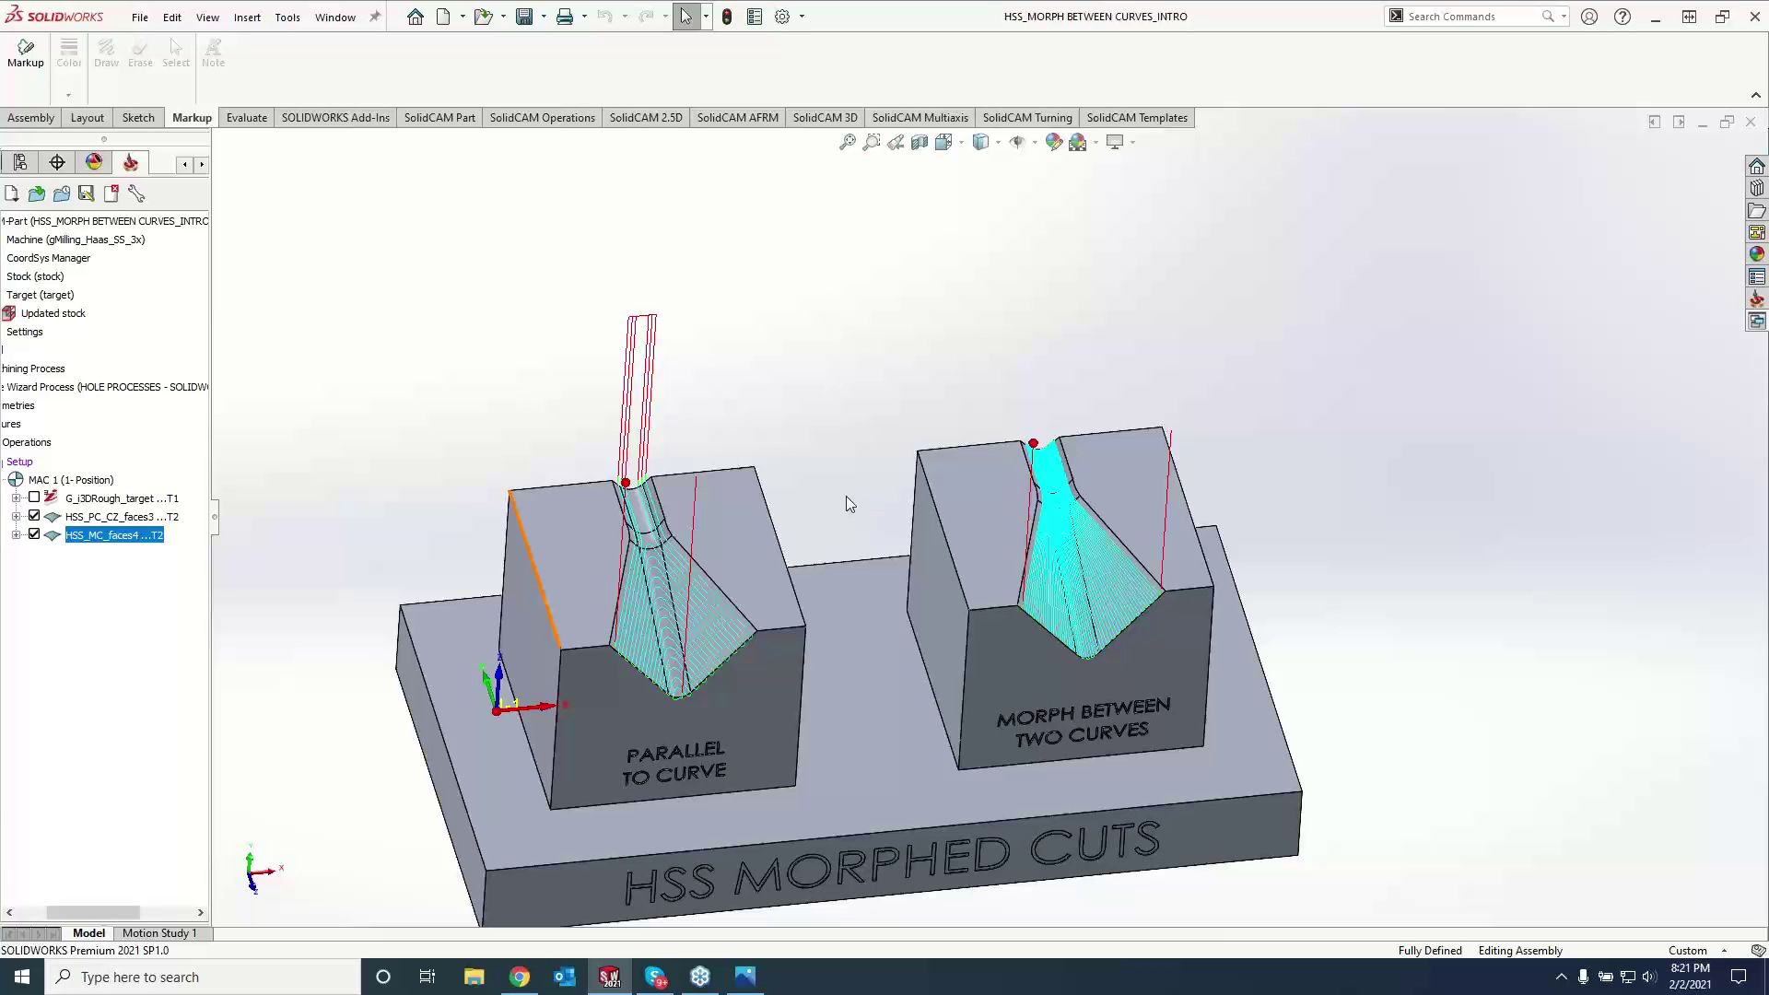
- Close the current CAM-Part and open HSS_Morph Between Boundary Curves from the recent parts
left_click(112, 195)
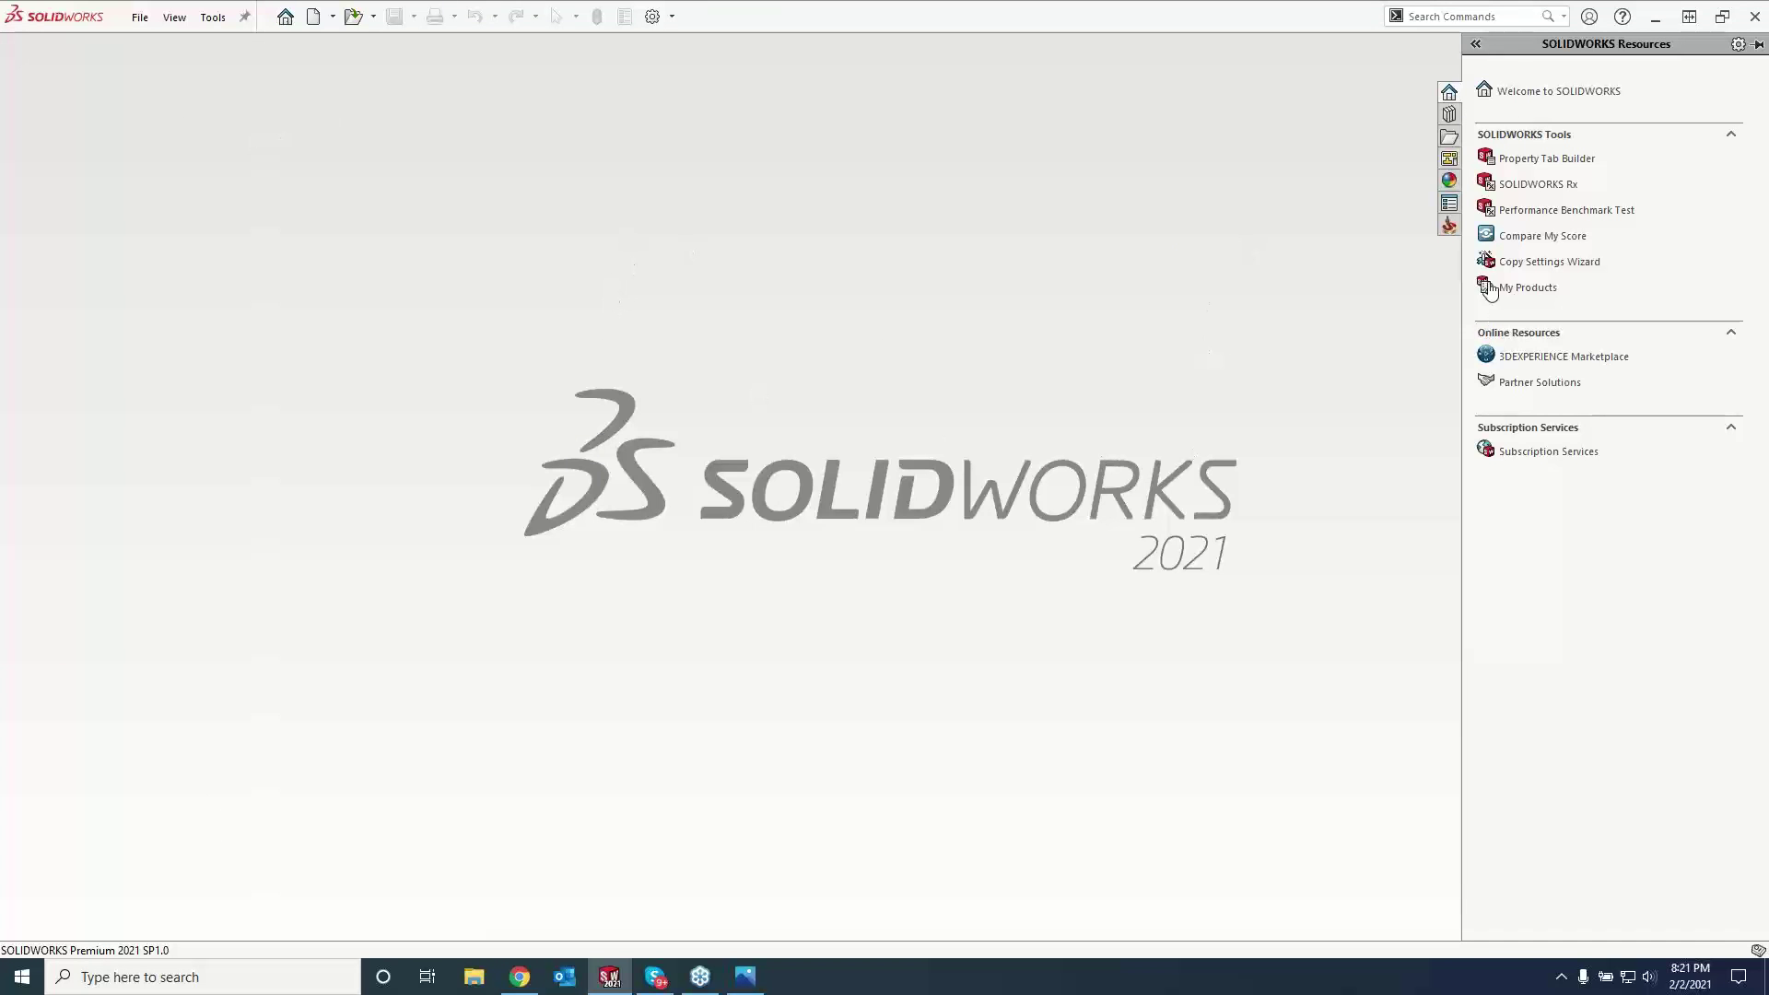
left_click(201, 20)
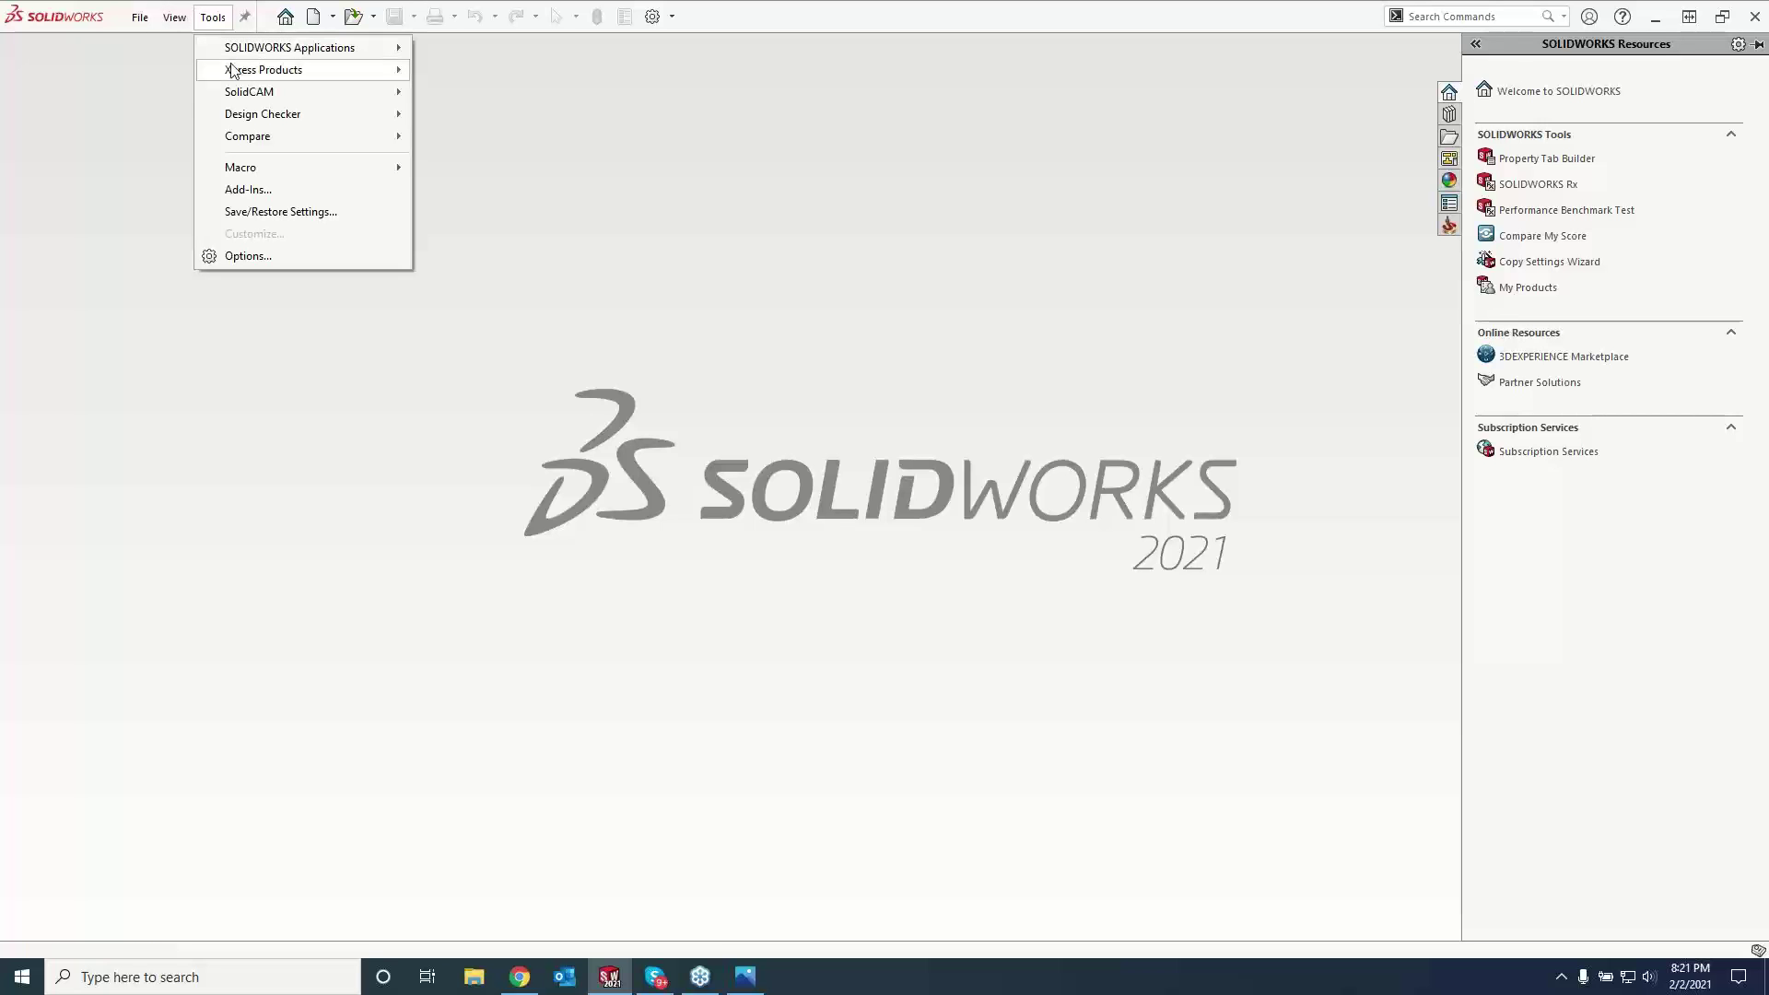
mouse_move(244, 92)
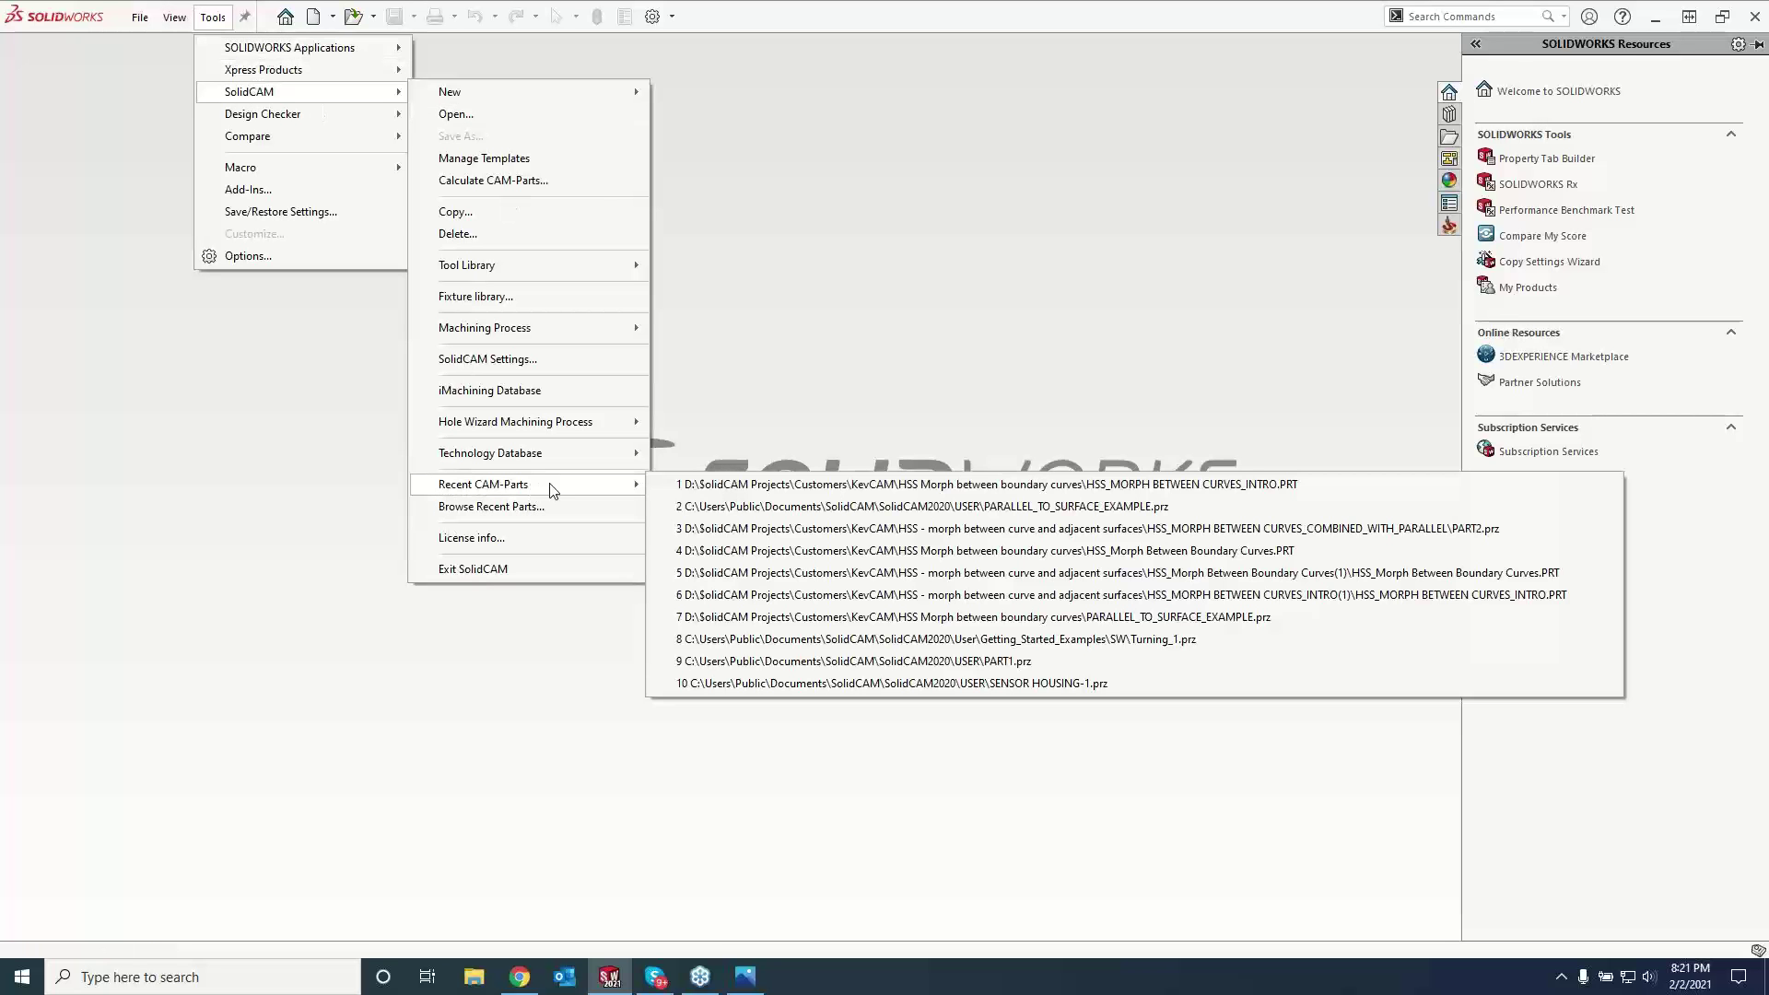
left_click(502, 506)
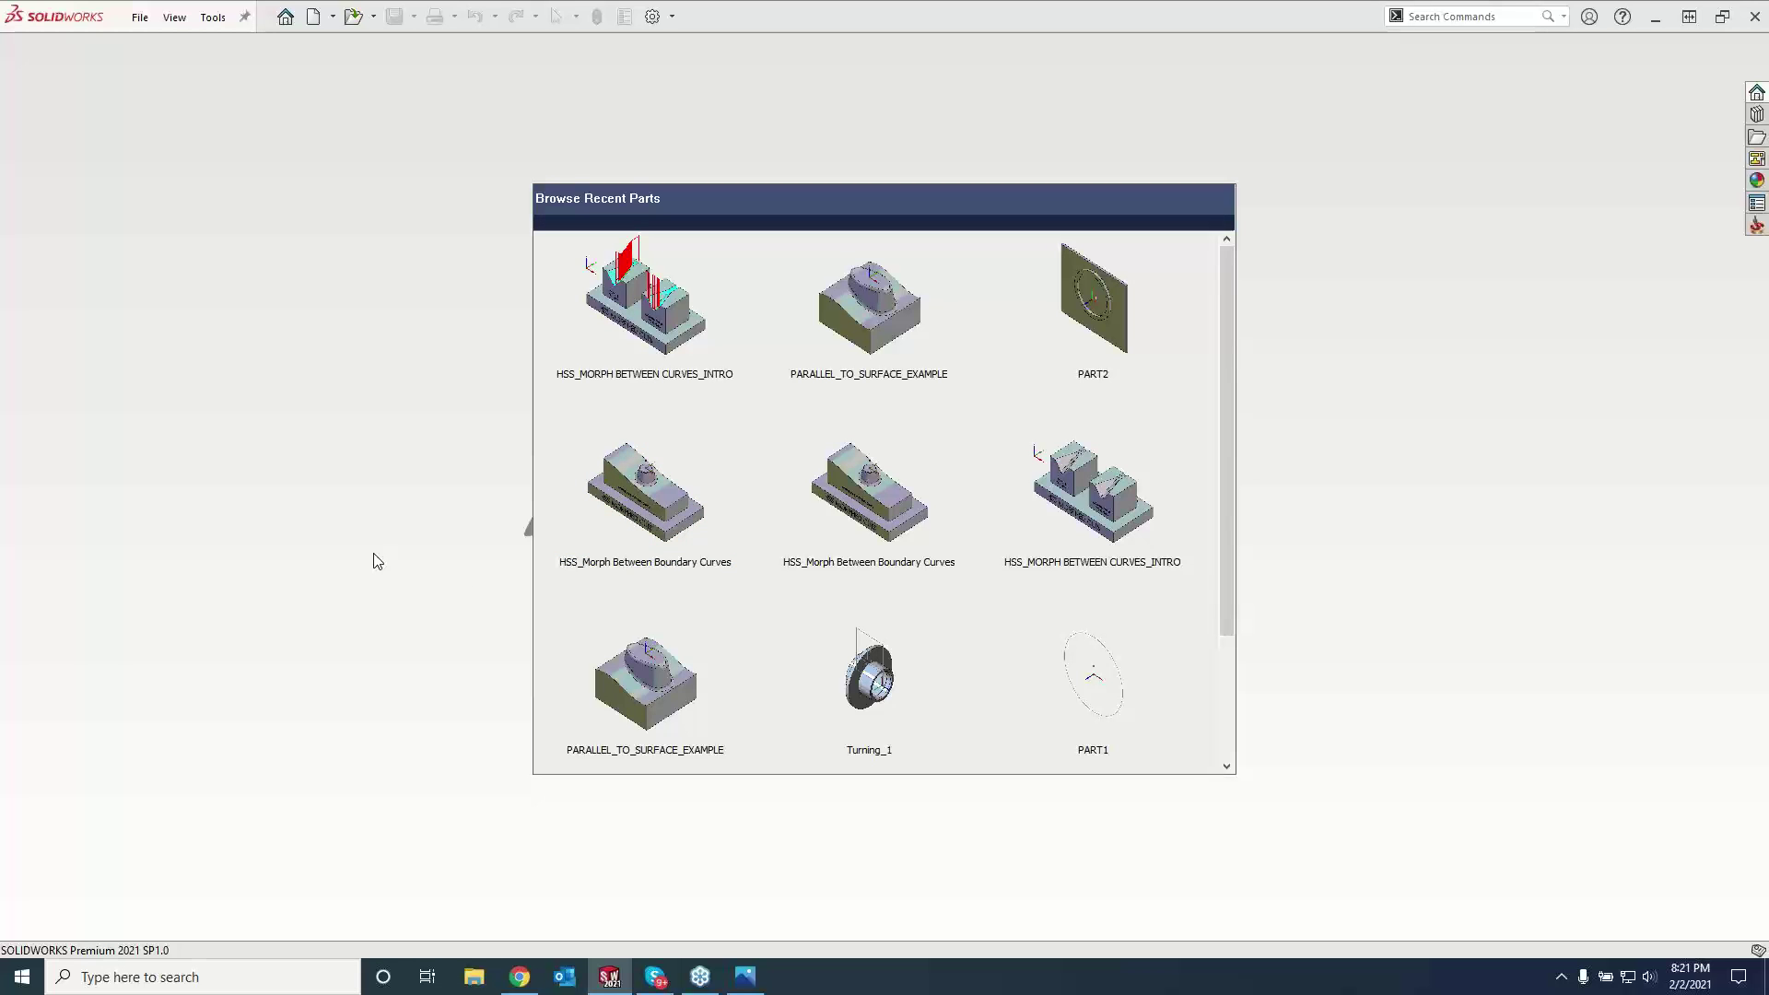
left_click(617, 497)
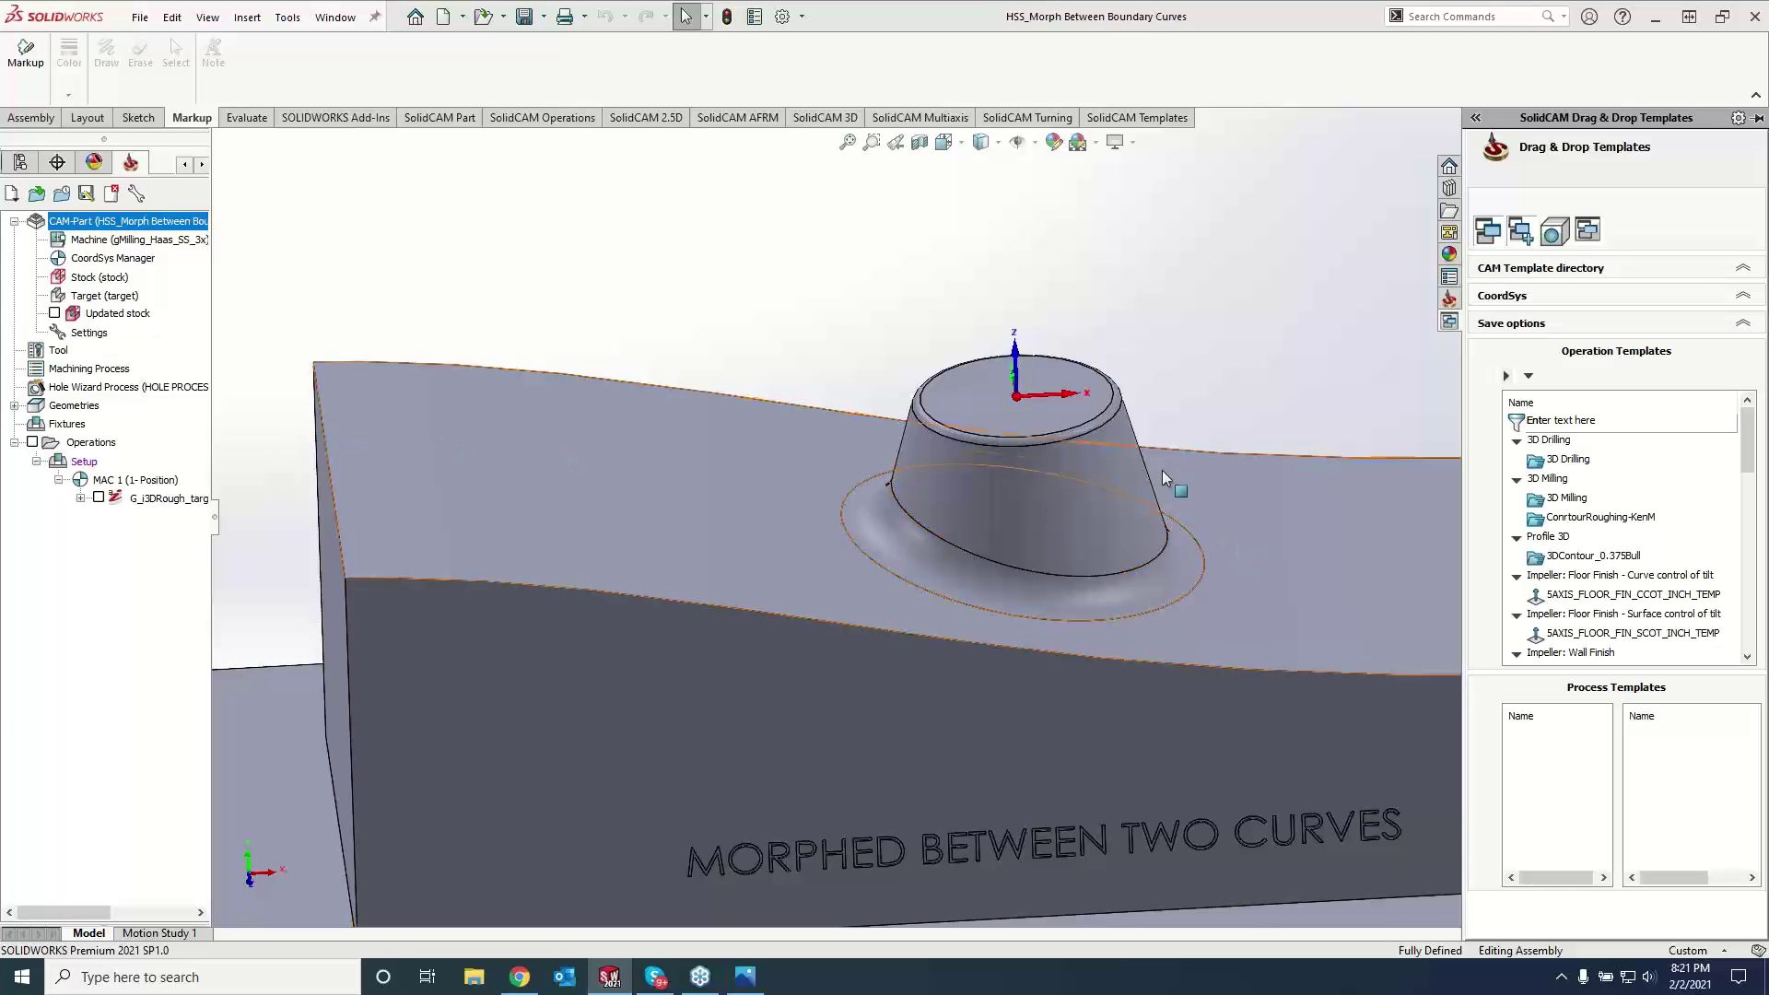
- Inspect the tapered boss and its base fillet on the sloping surface in the Front and Isometric views
key("ctrl+1")
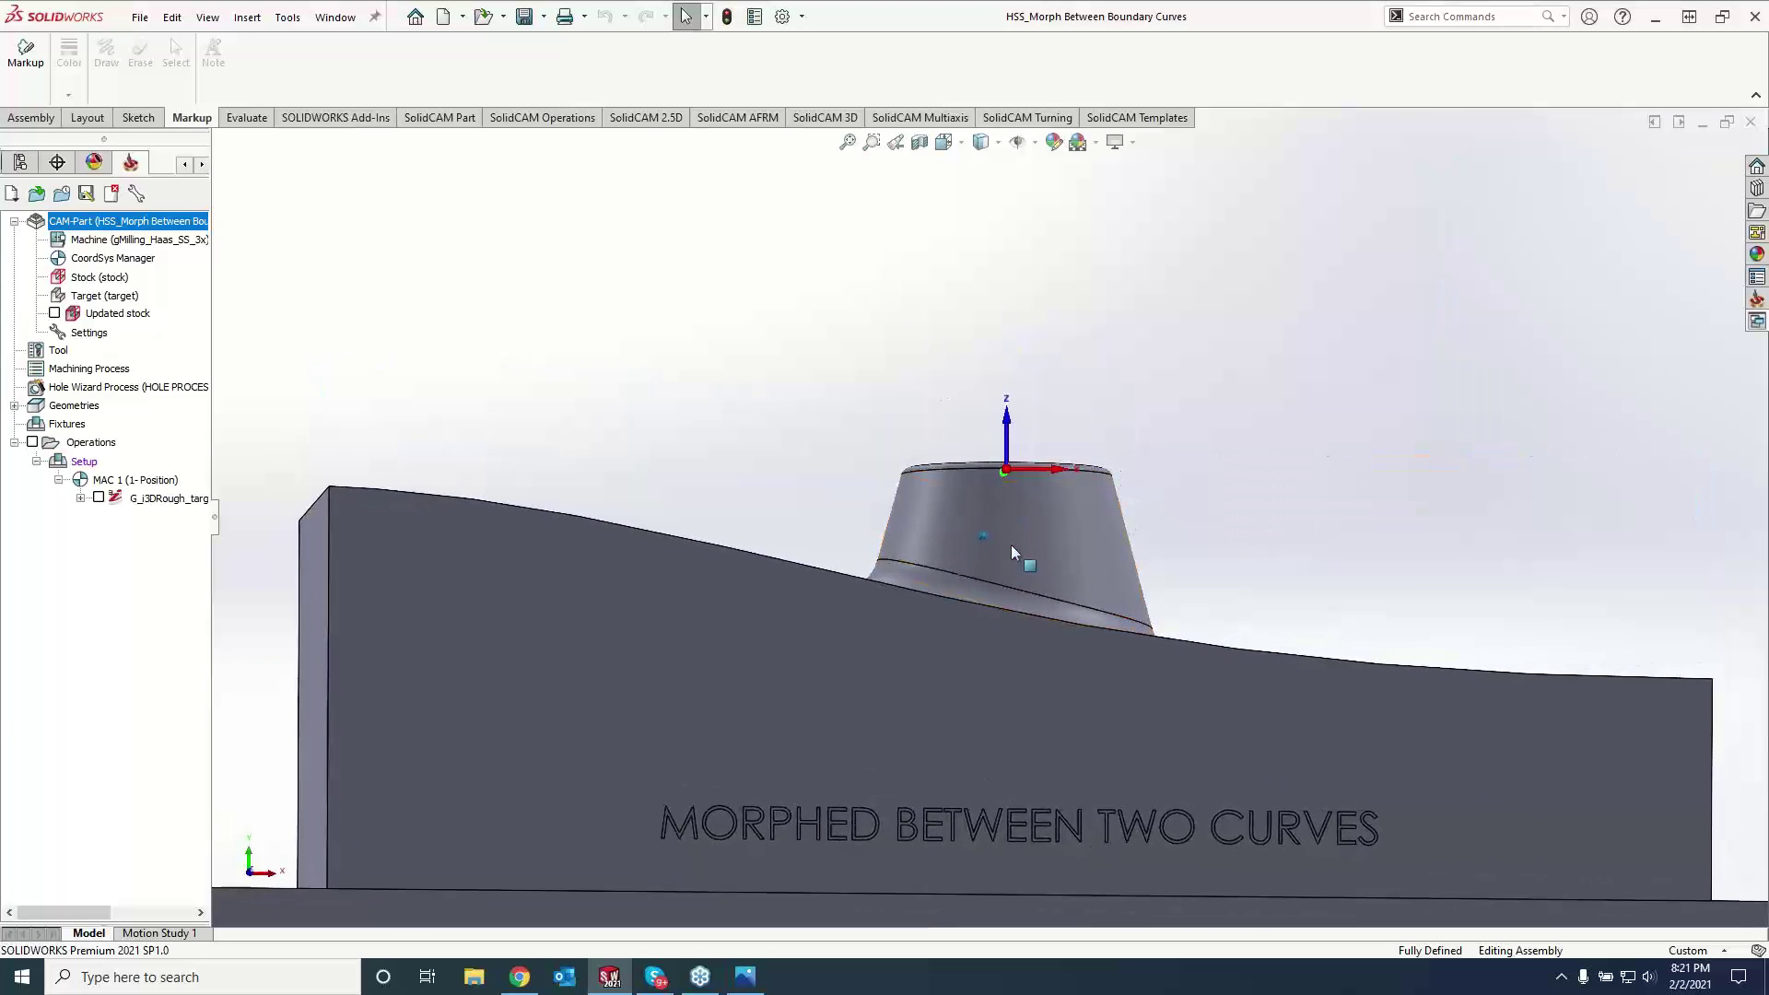
key("Down")
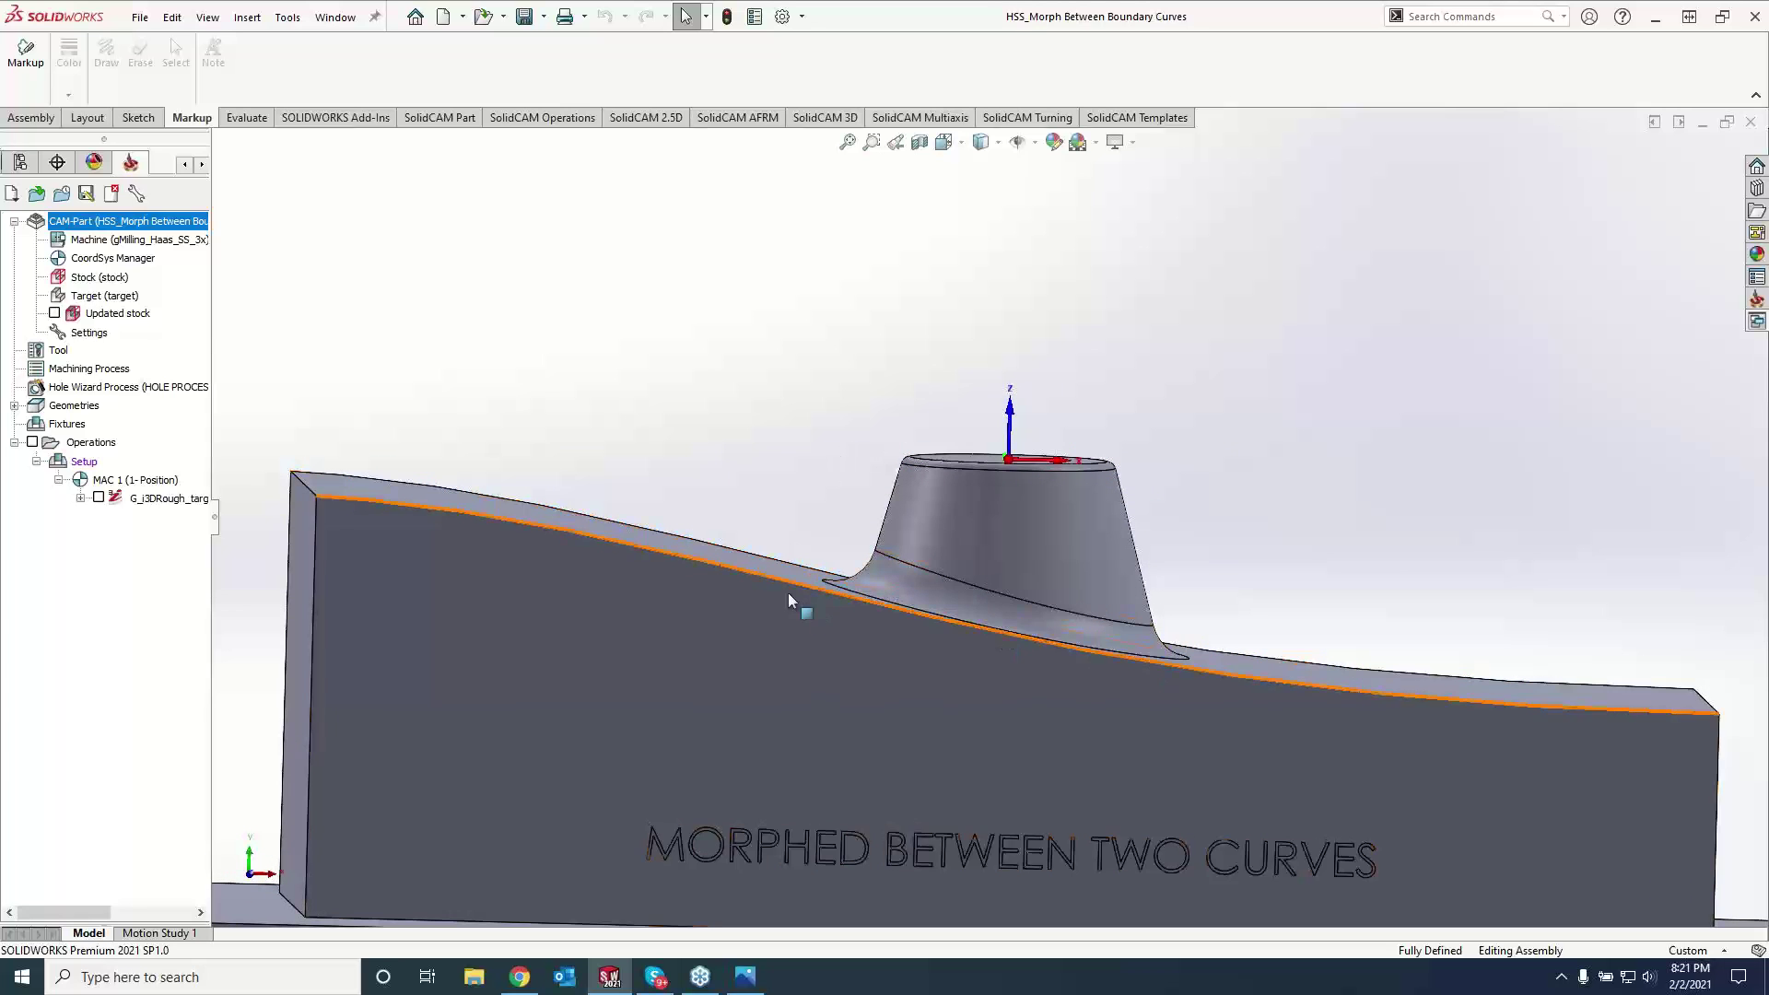
key("ctrl+7")
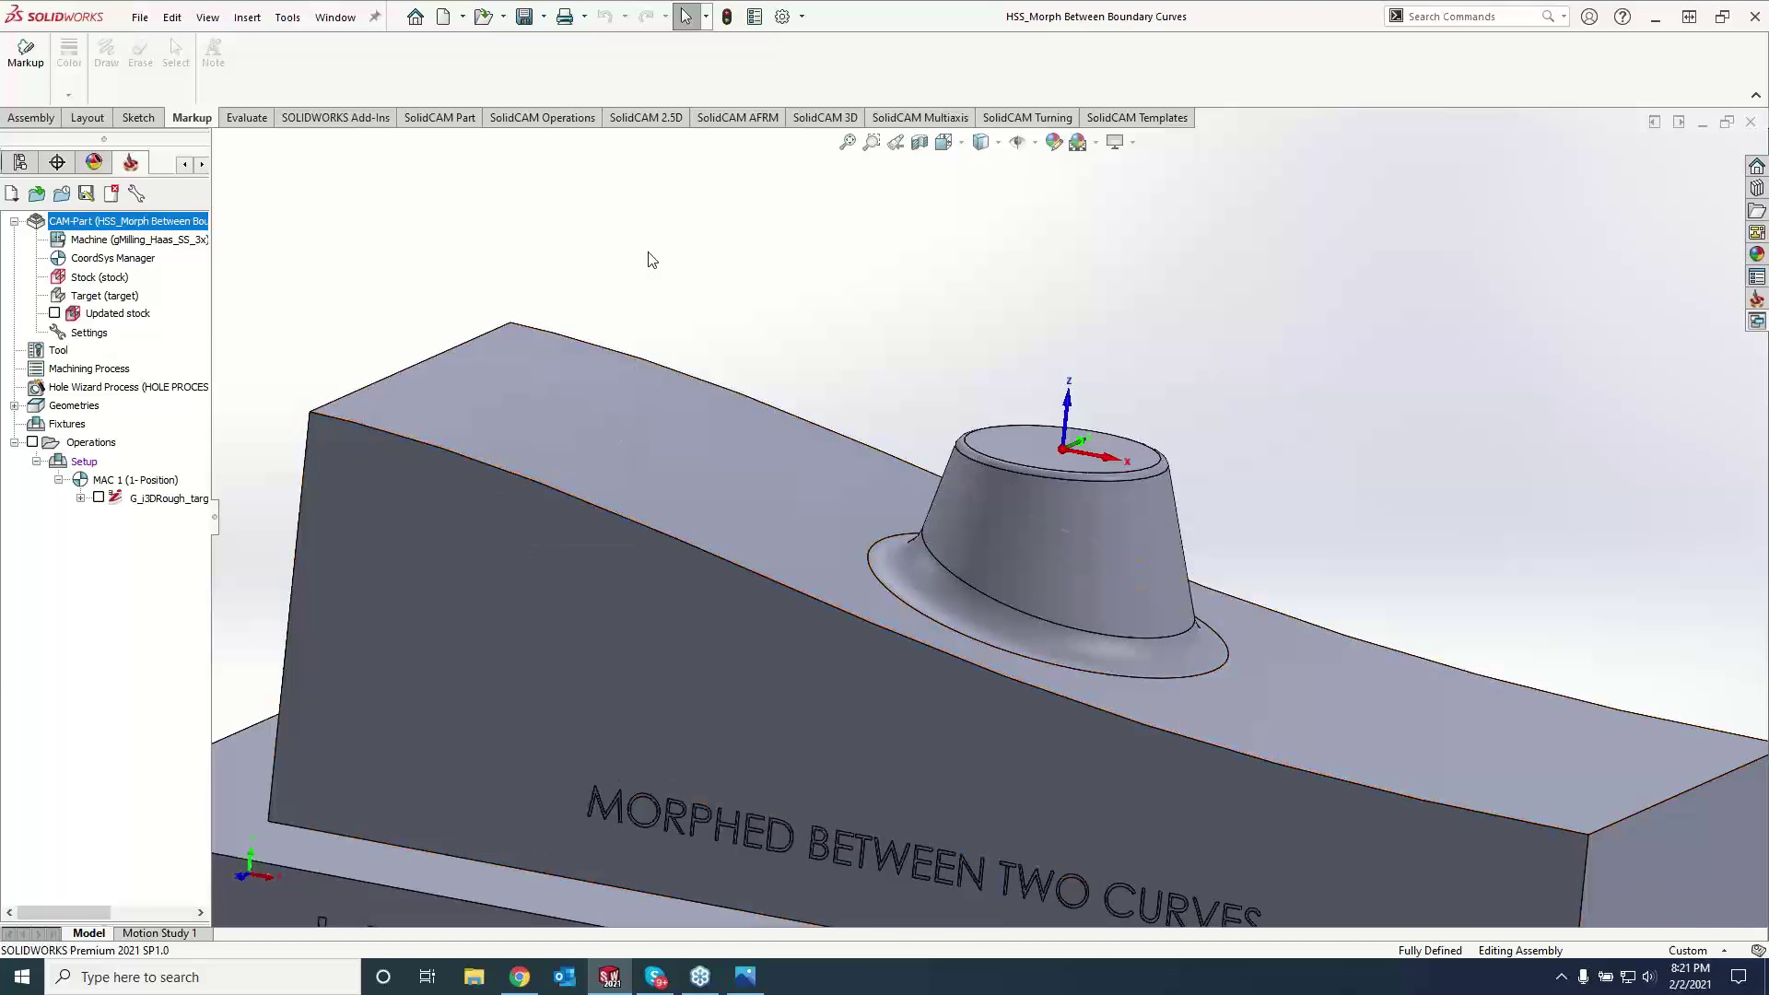
- Add a new HSS operation and set its technology to Morph between two boundary curves
left_click(830, 121)
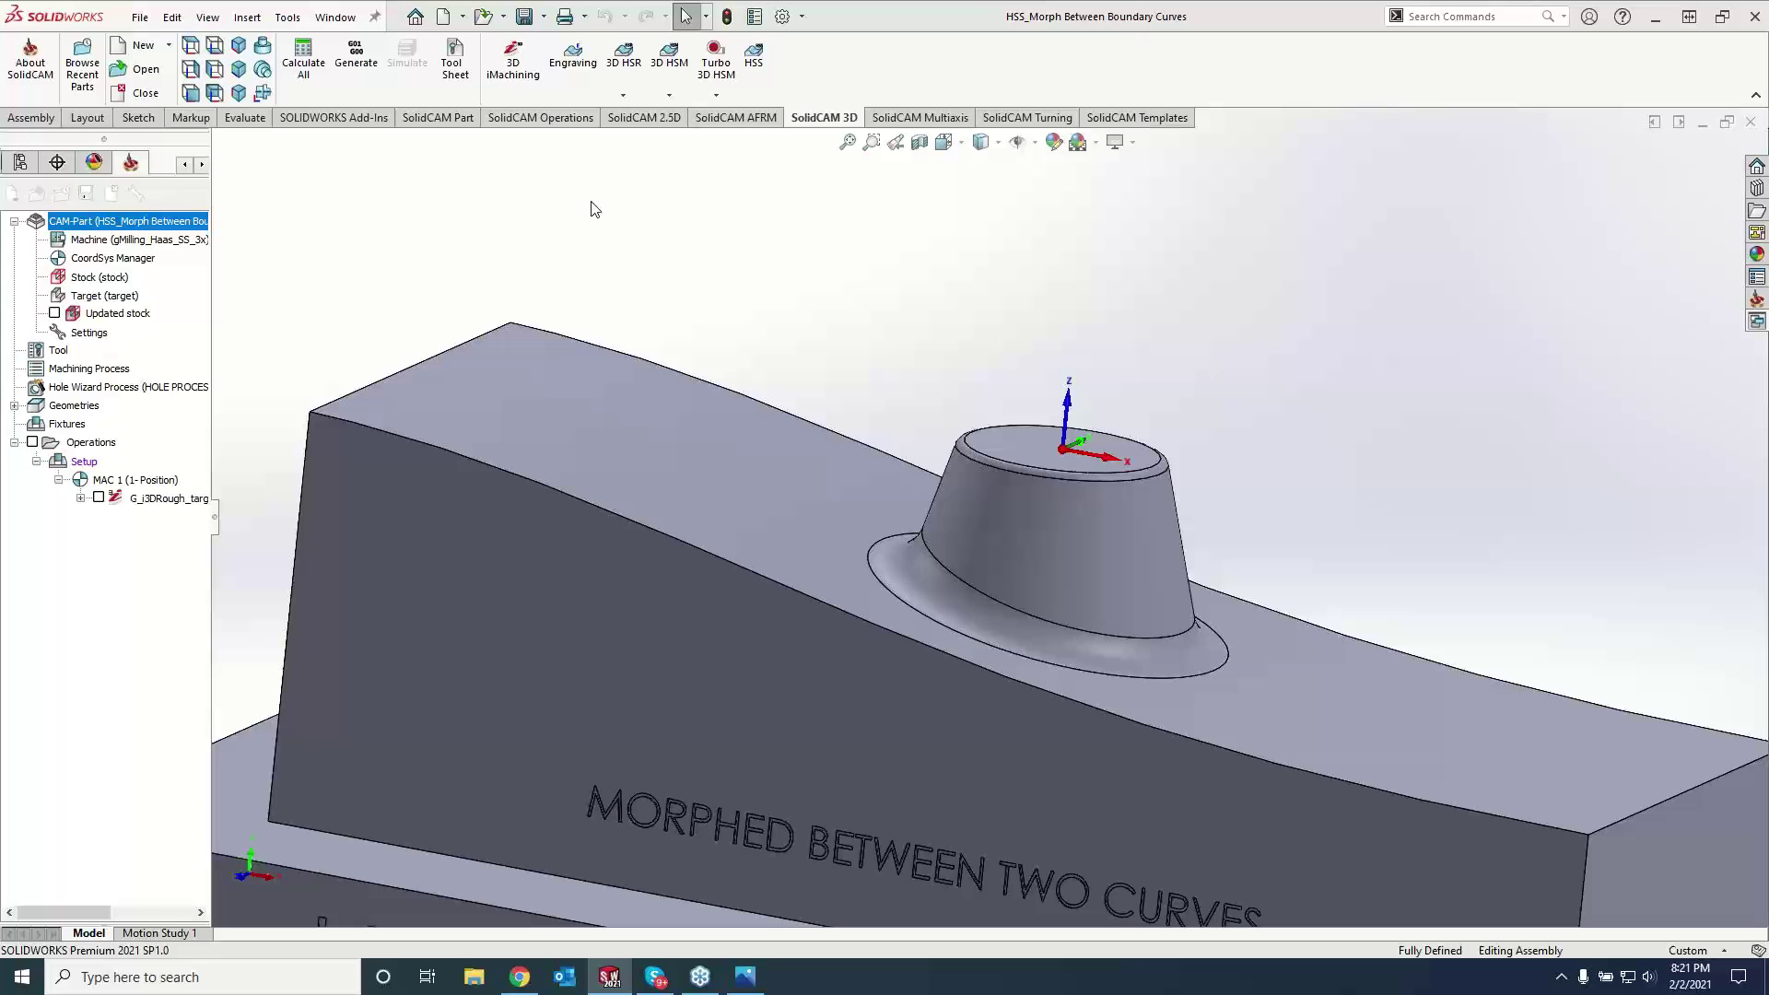
left_click(387, 321)
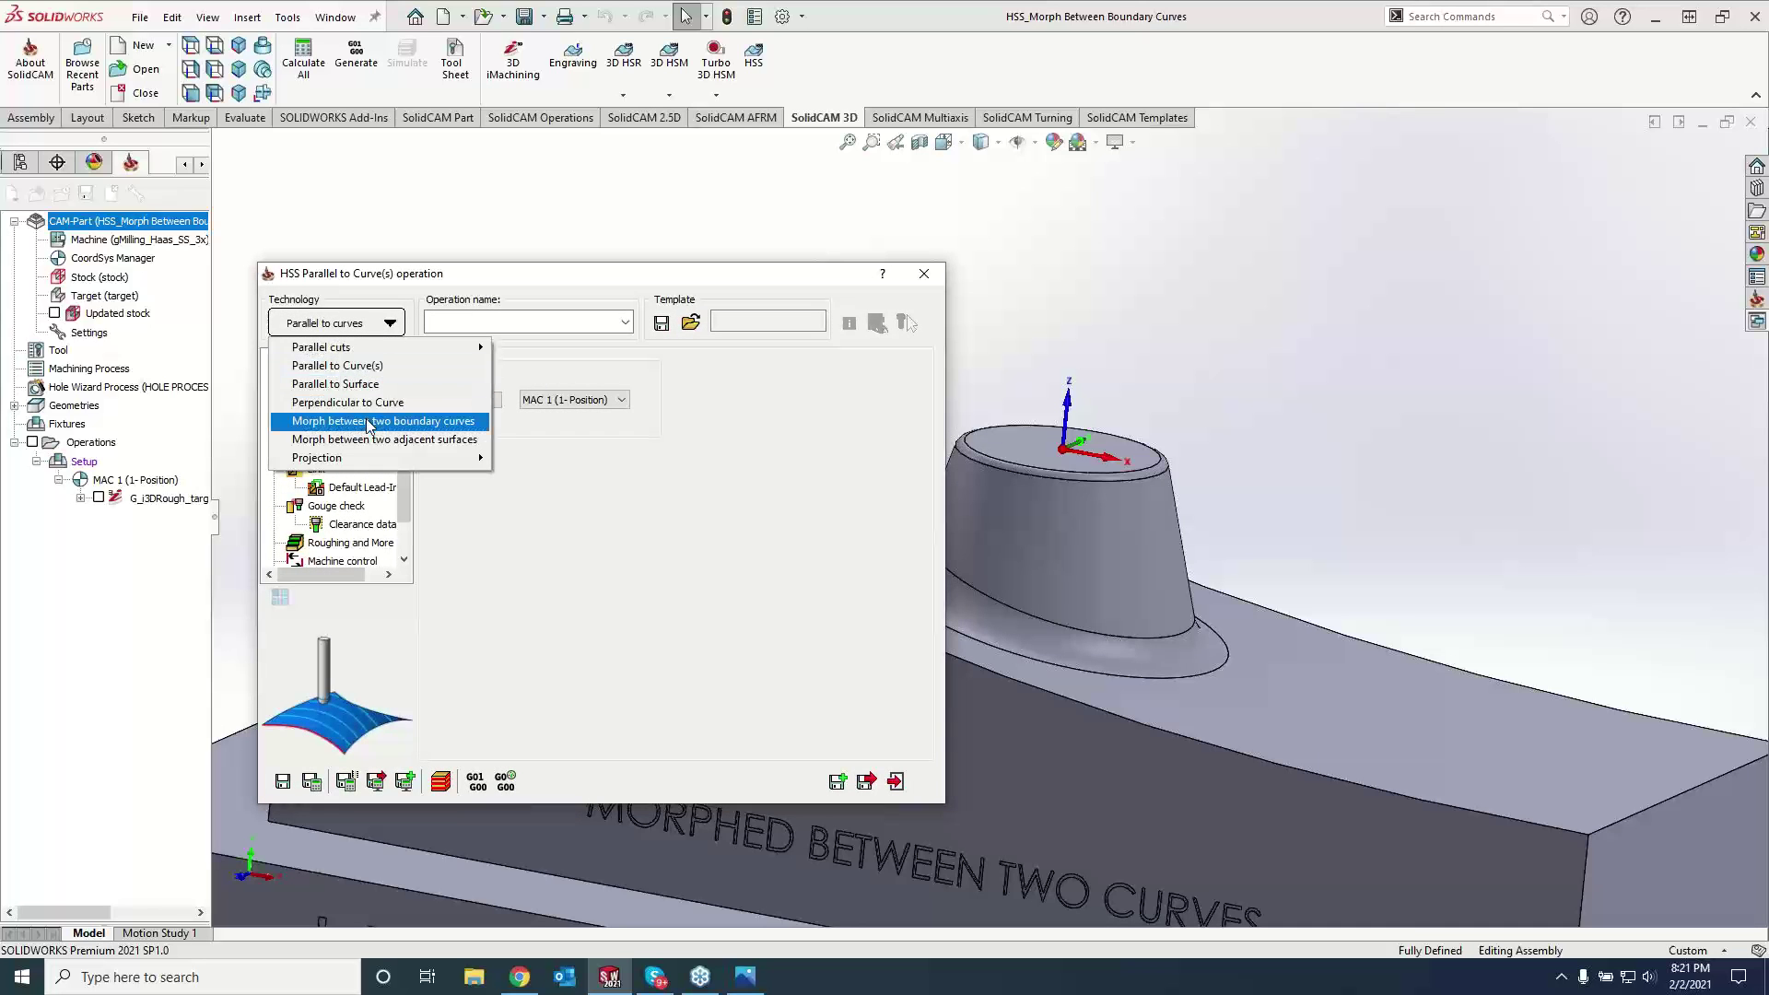
left_click(368, 422)
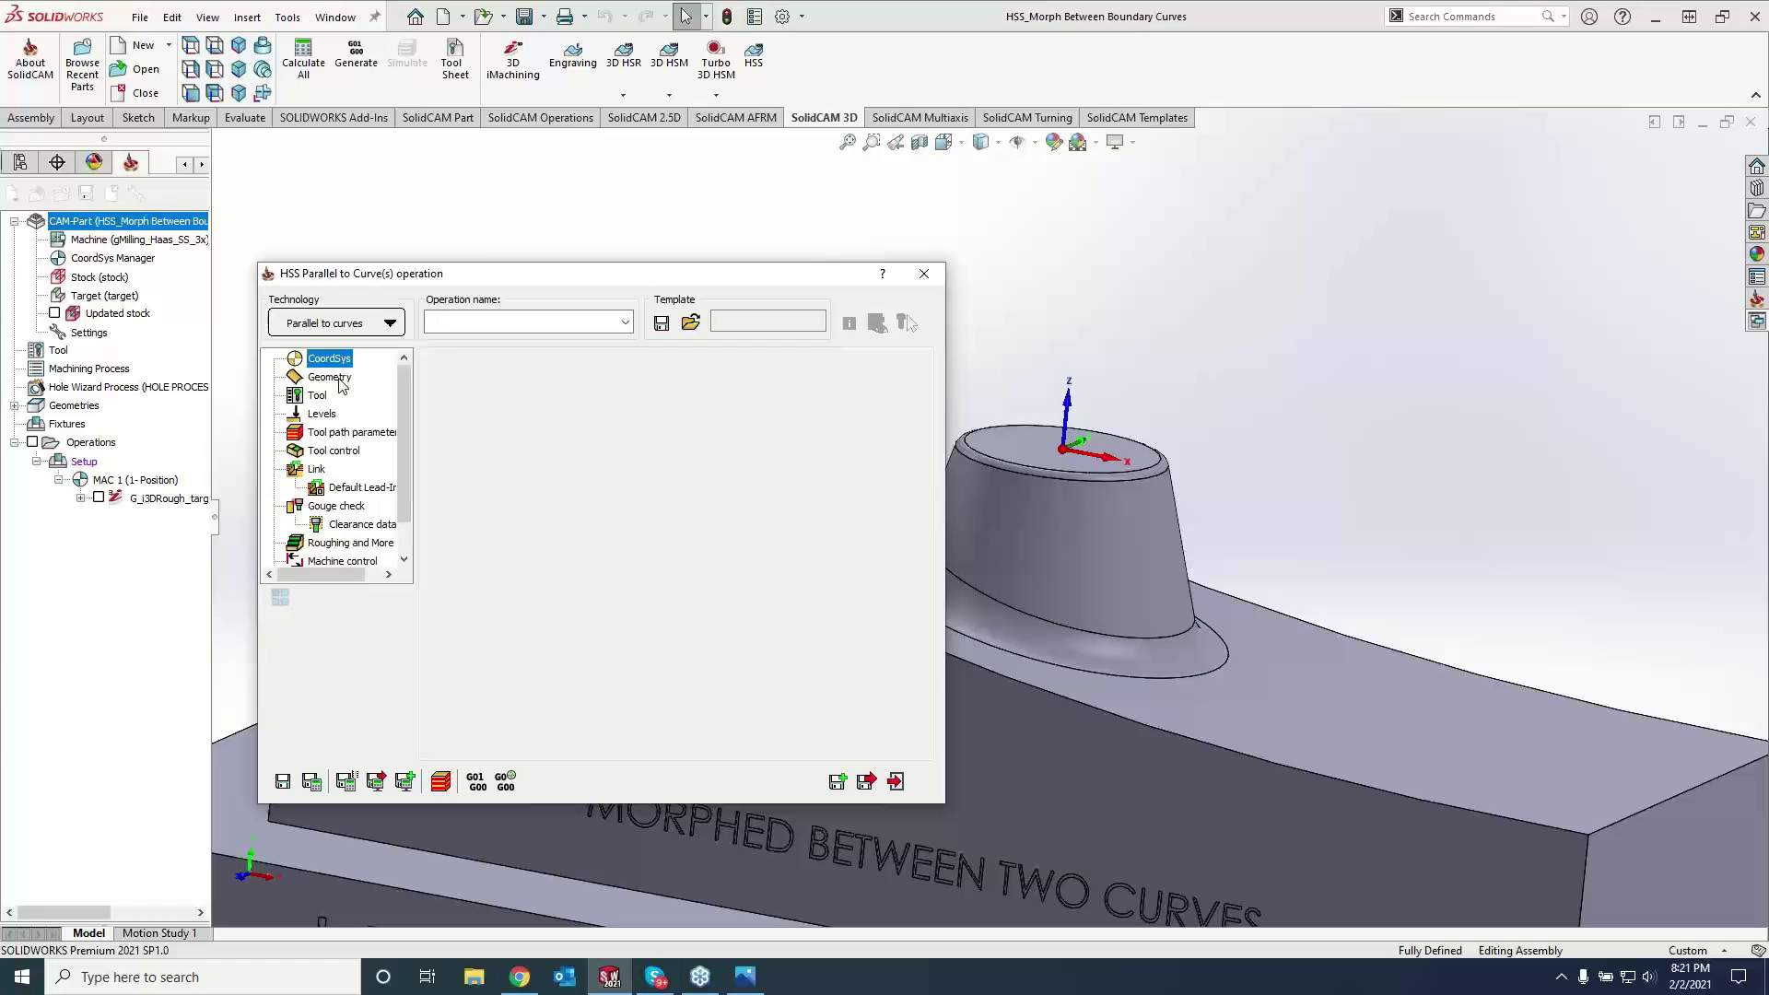
- Define the drive surface from the boss's top edge face, tapered wall and base fillet
left_click(342, 379)
left_click(488, 410)
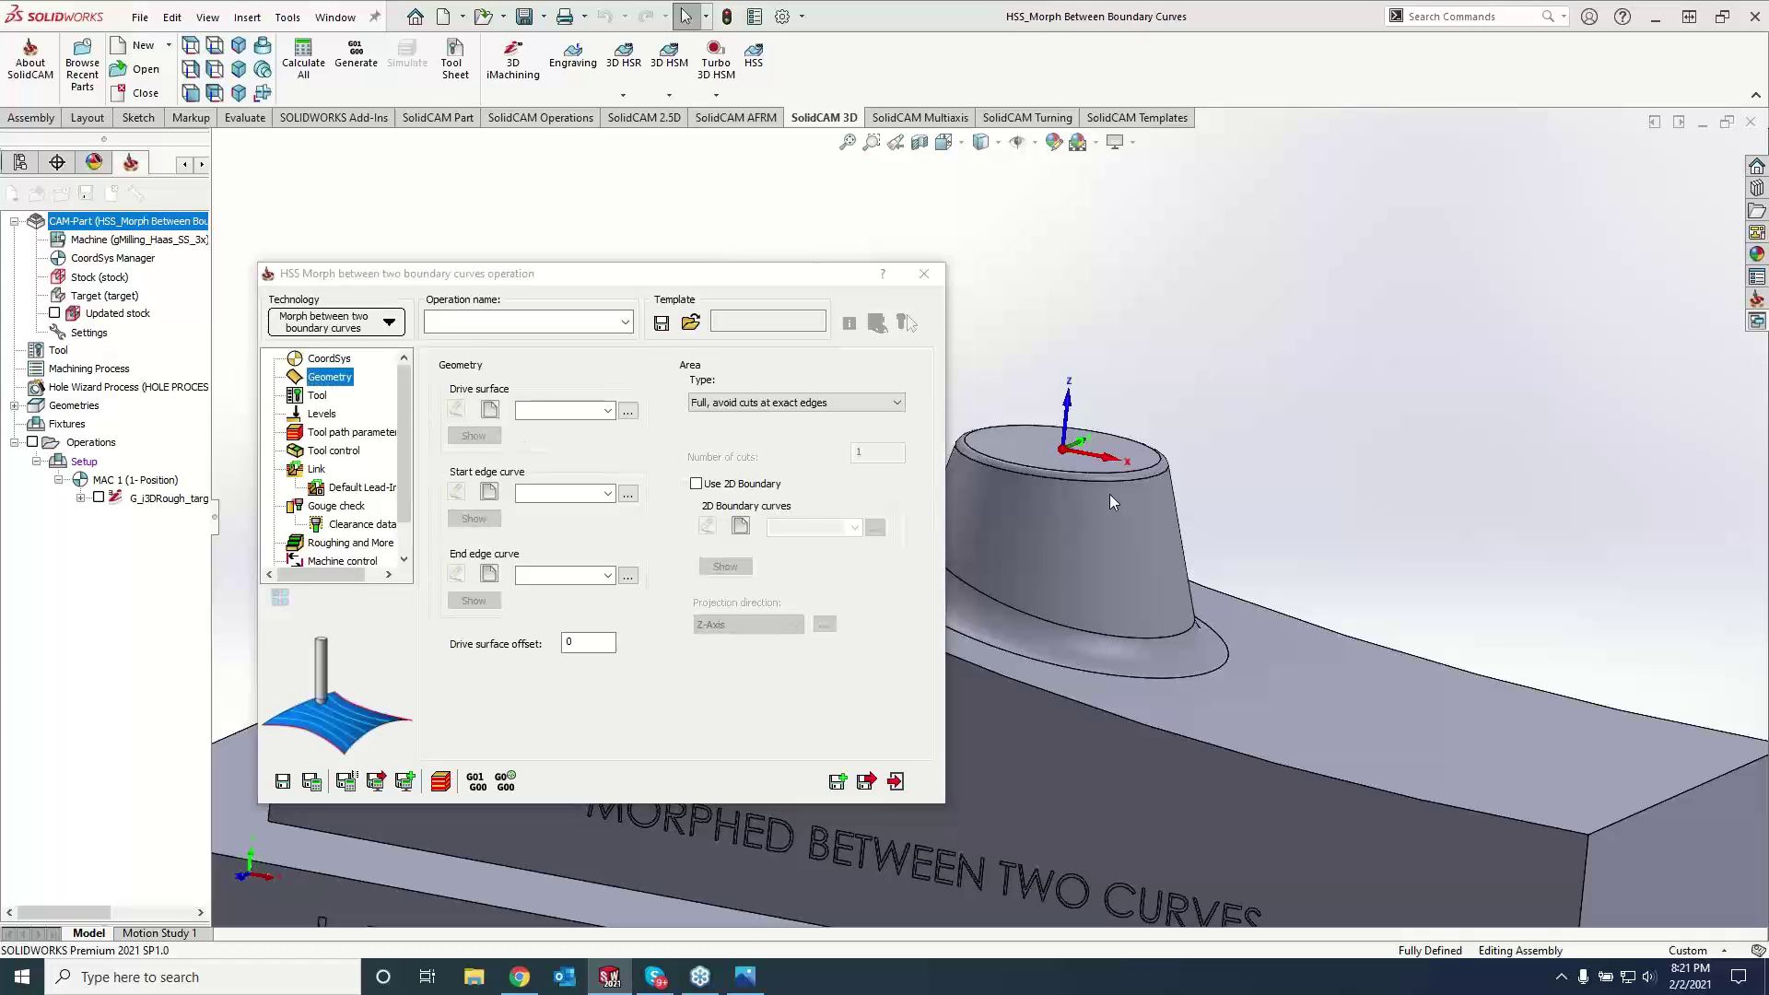
left_click(1045, 586)
left_click(1052, 634)
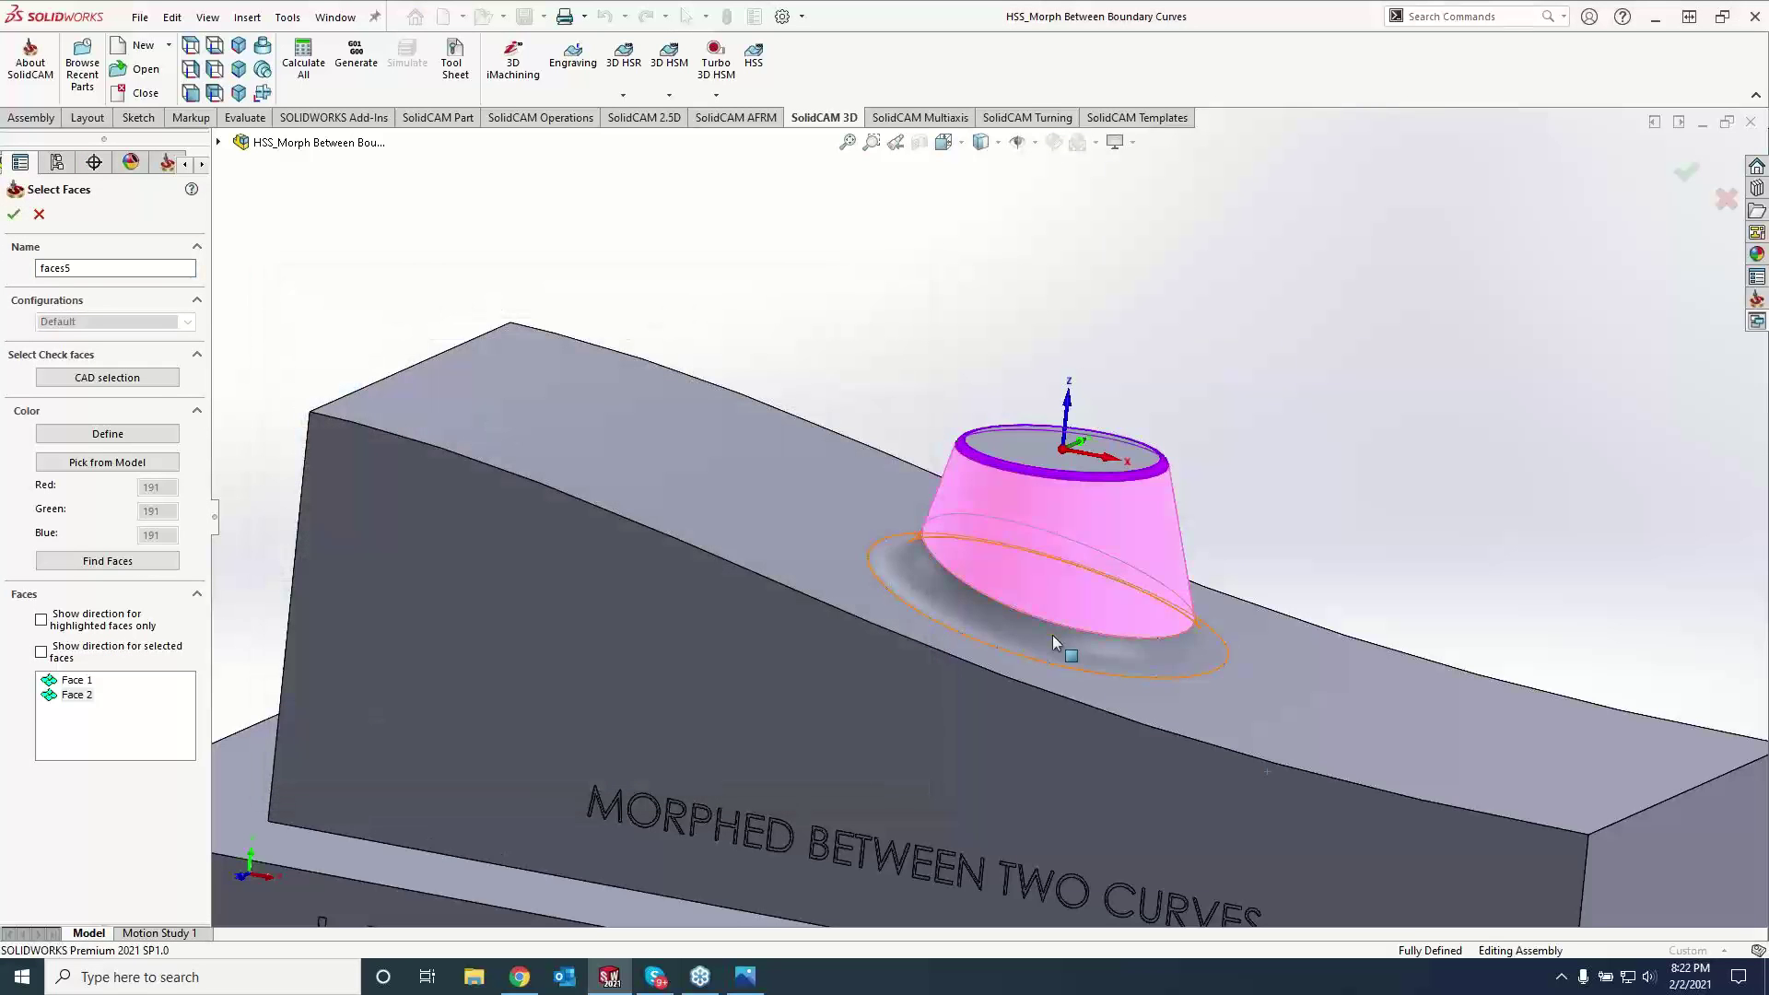
left_click(14, 214)
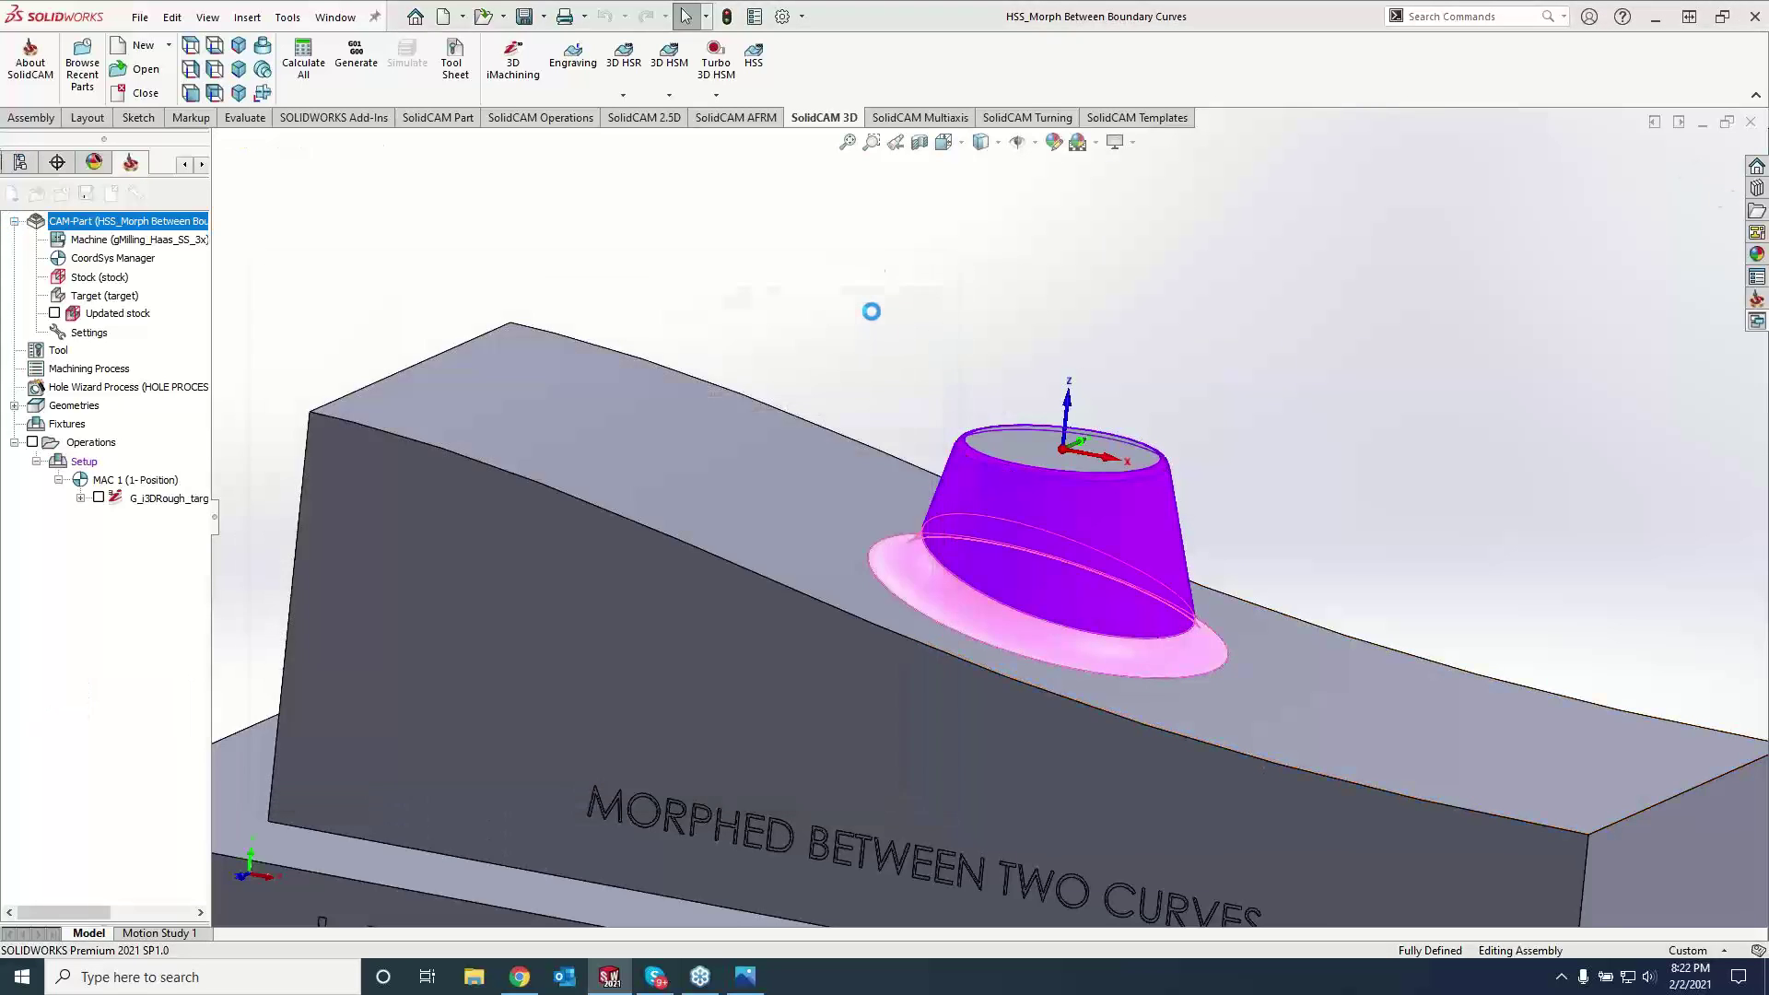
- Define the boss's top circular edge as the start edge curve and the base fillet's outer edge as the end edge curve
left_click(490, 493)
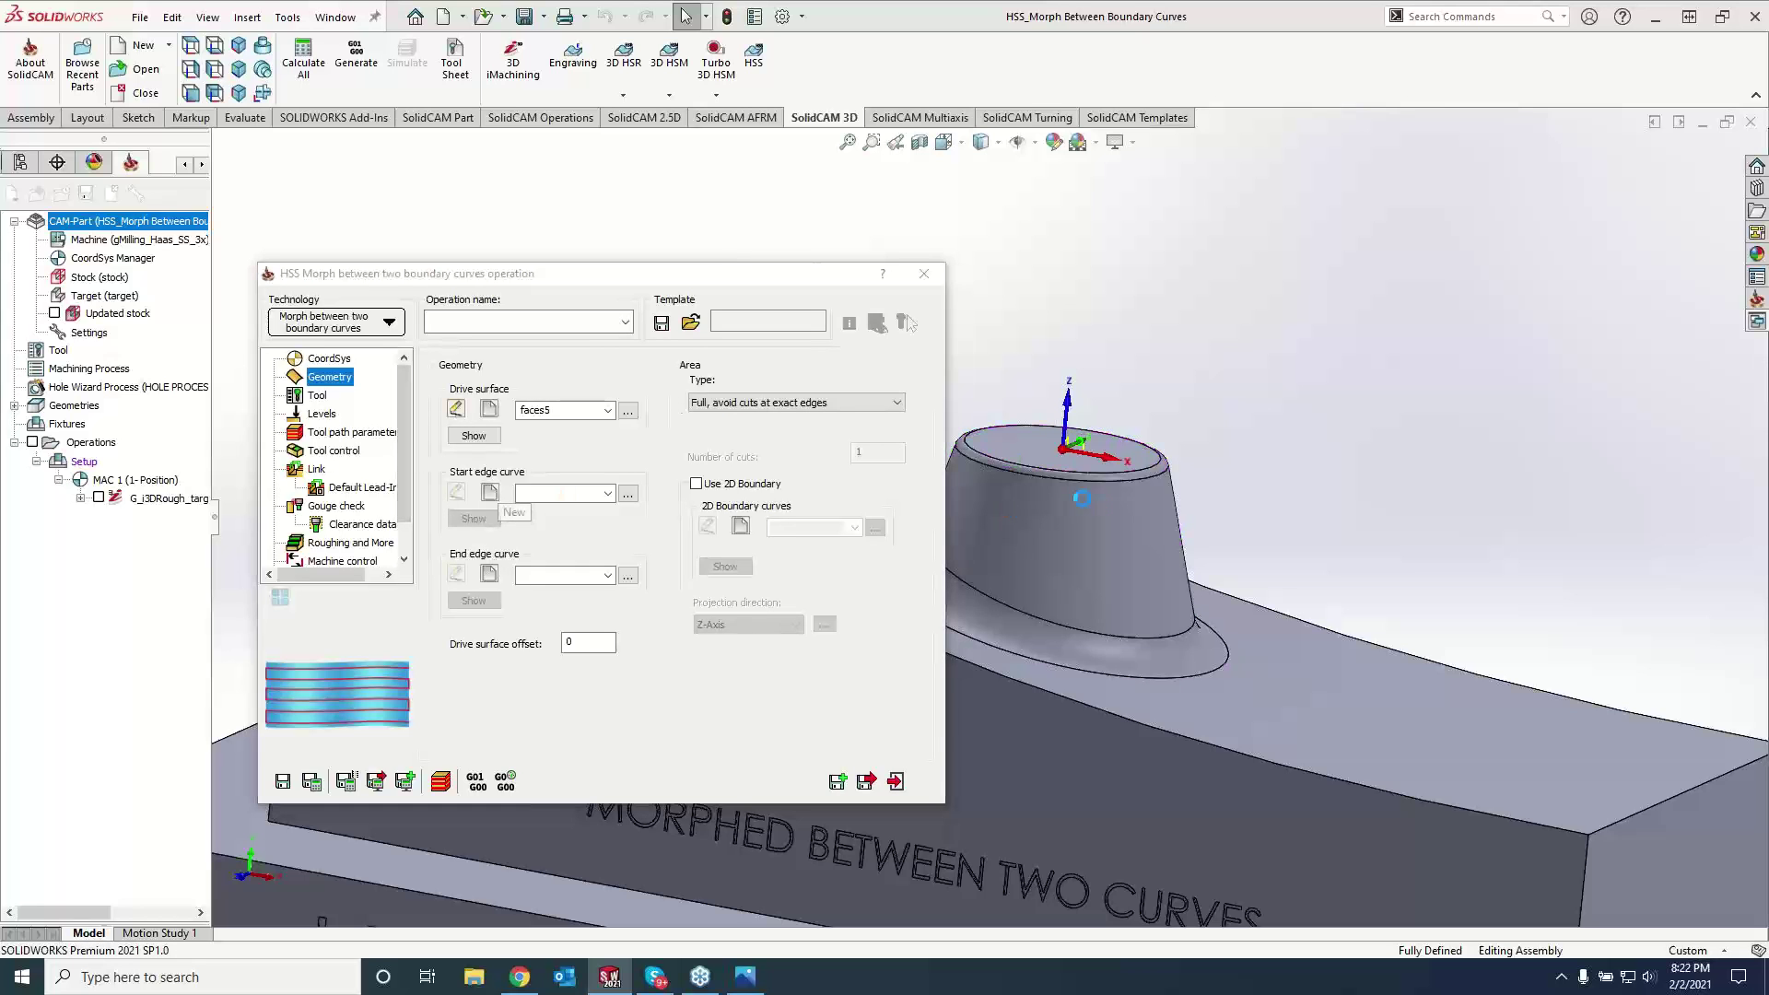
left_click(1002, 463)
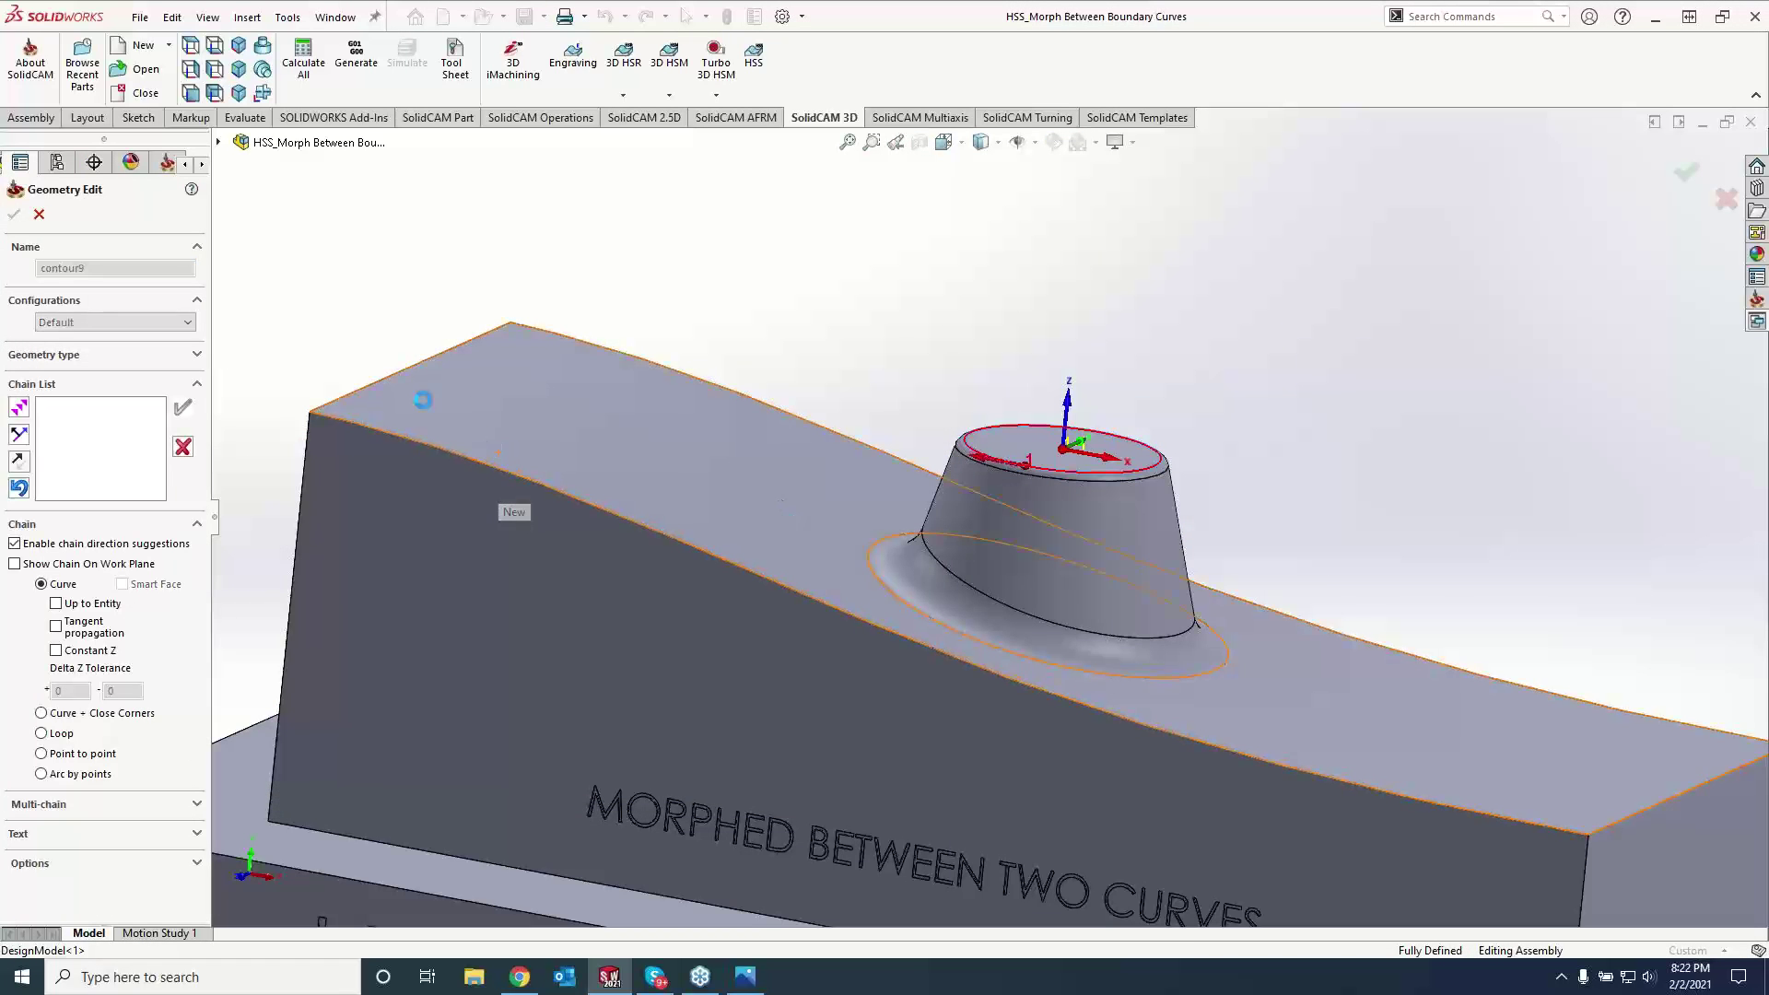
left_click(14, 214)
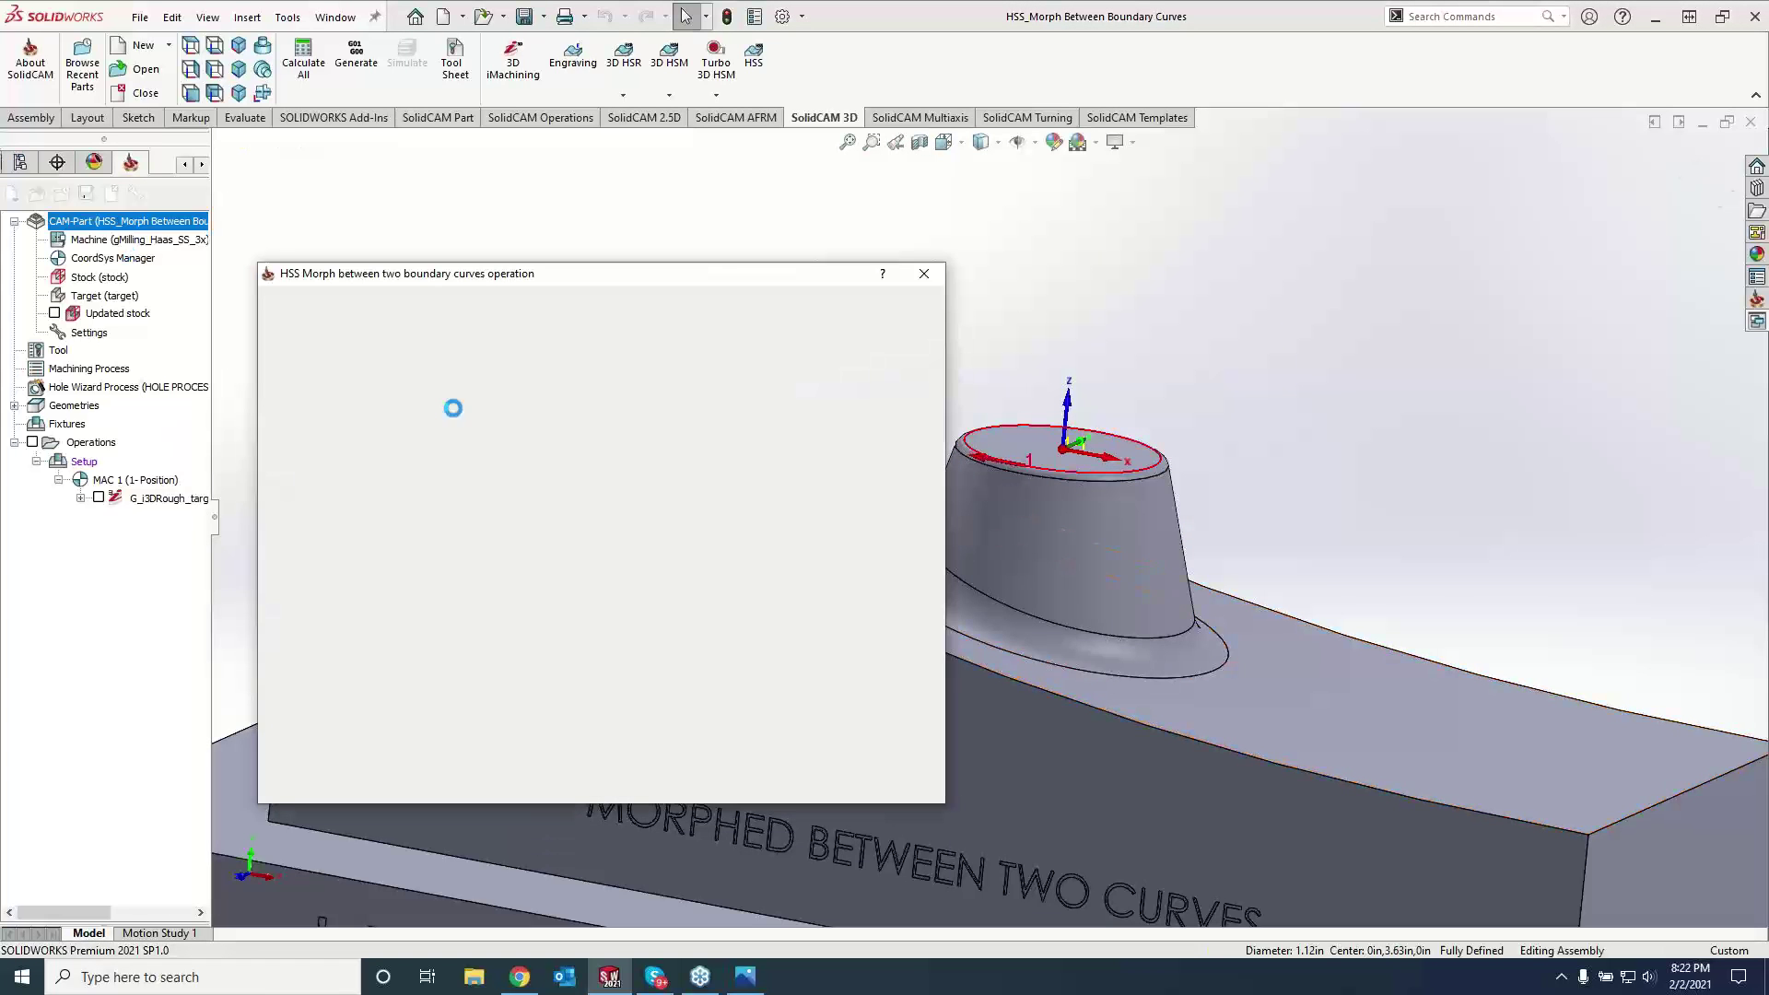
left_click(488, 576)
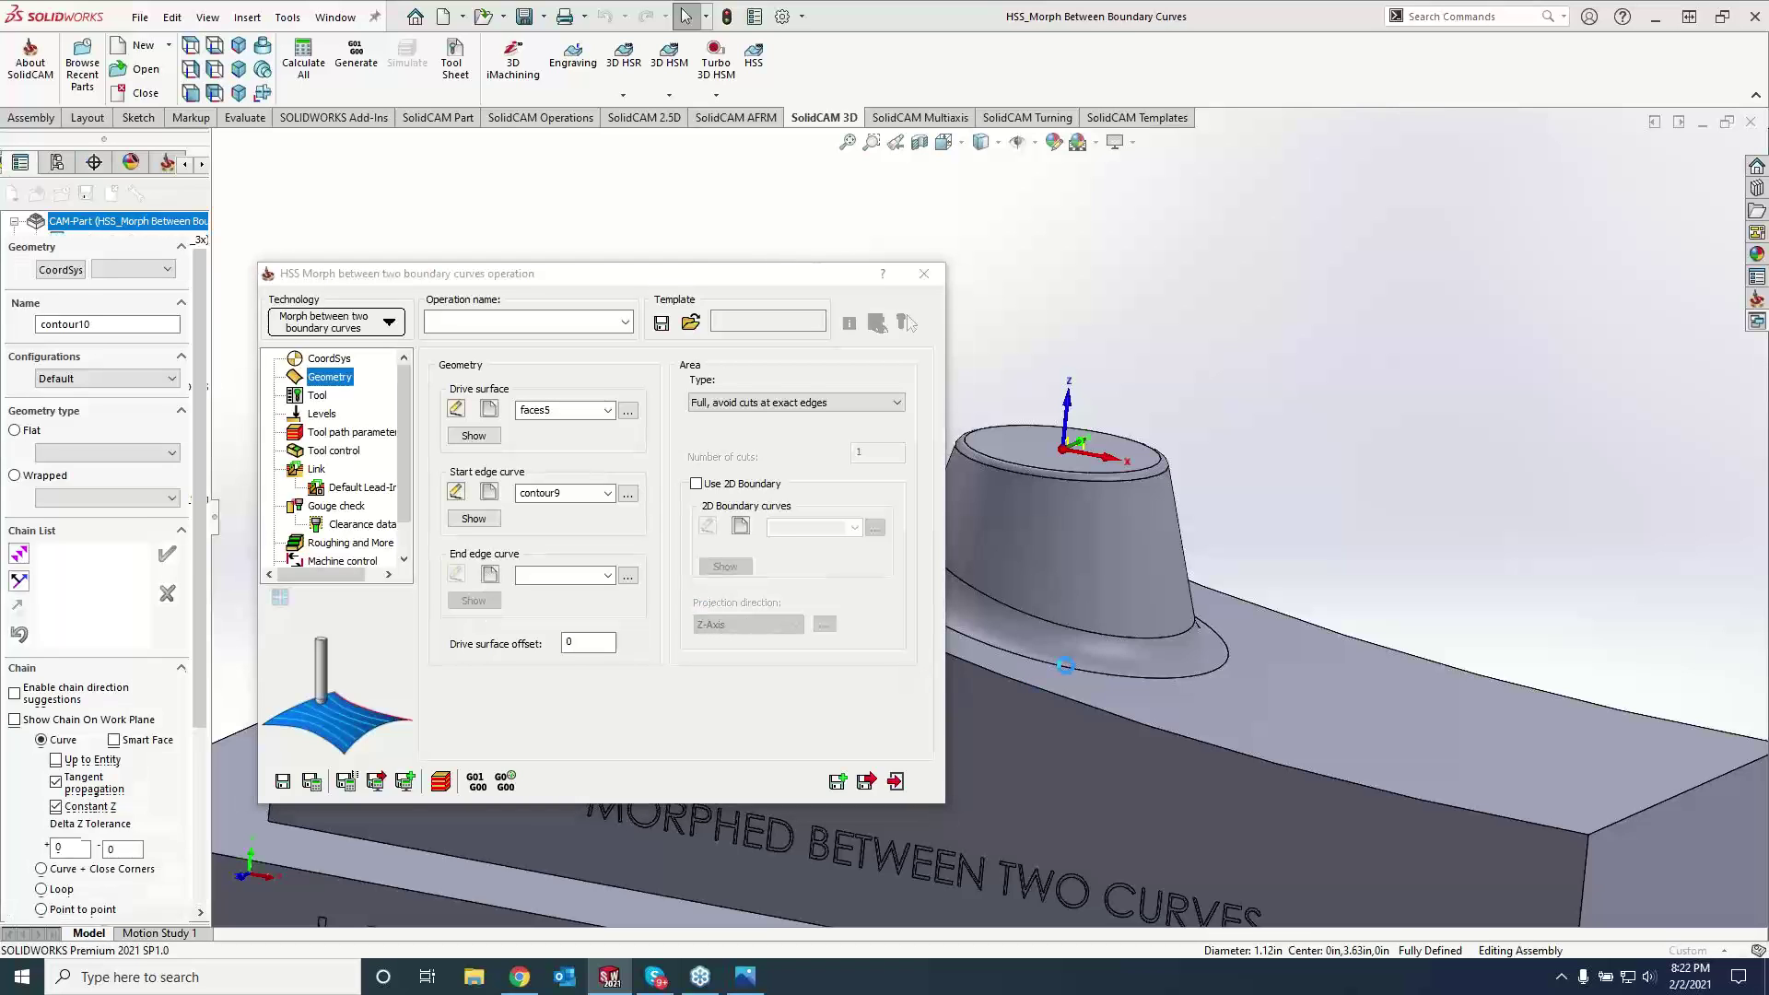
left_click(1066, 674)
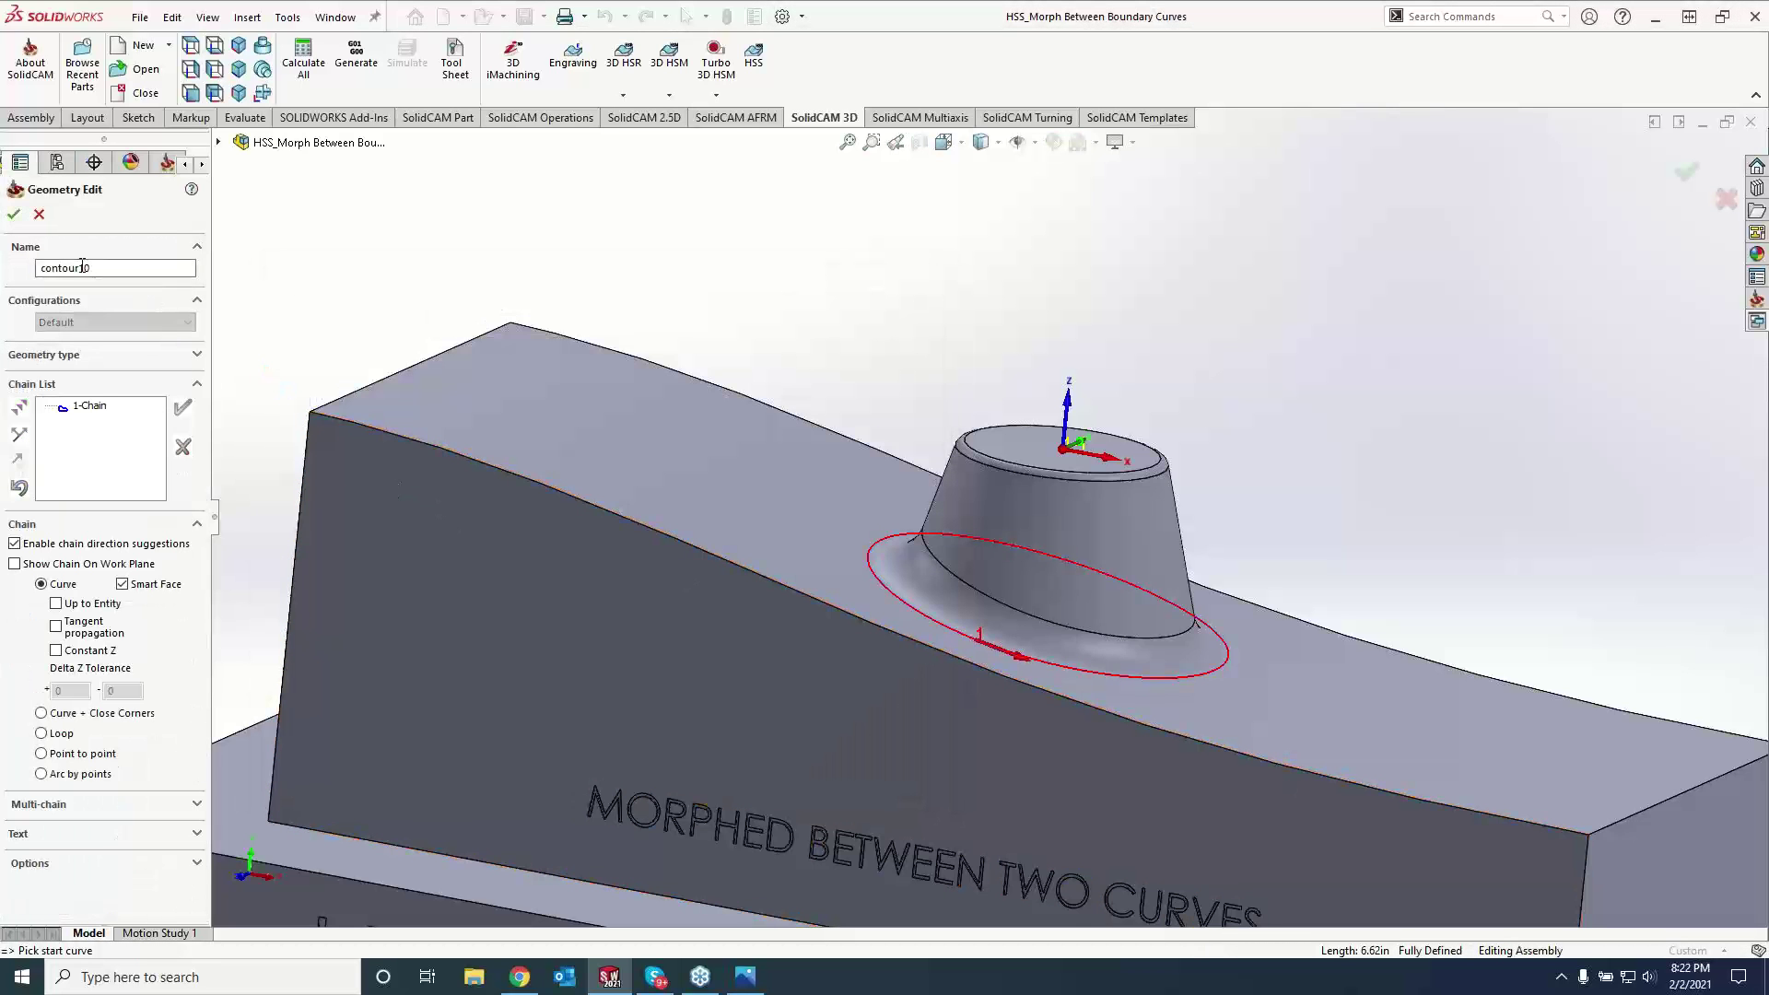
left_click(14, 216)
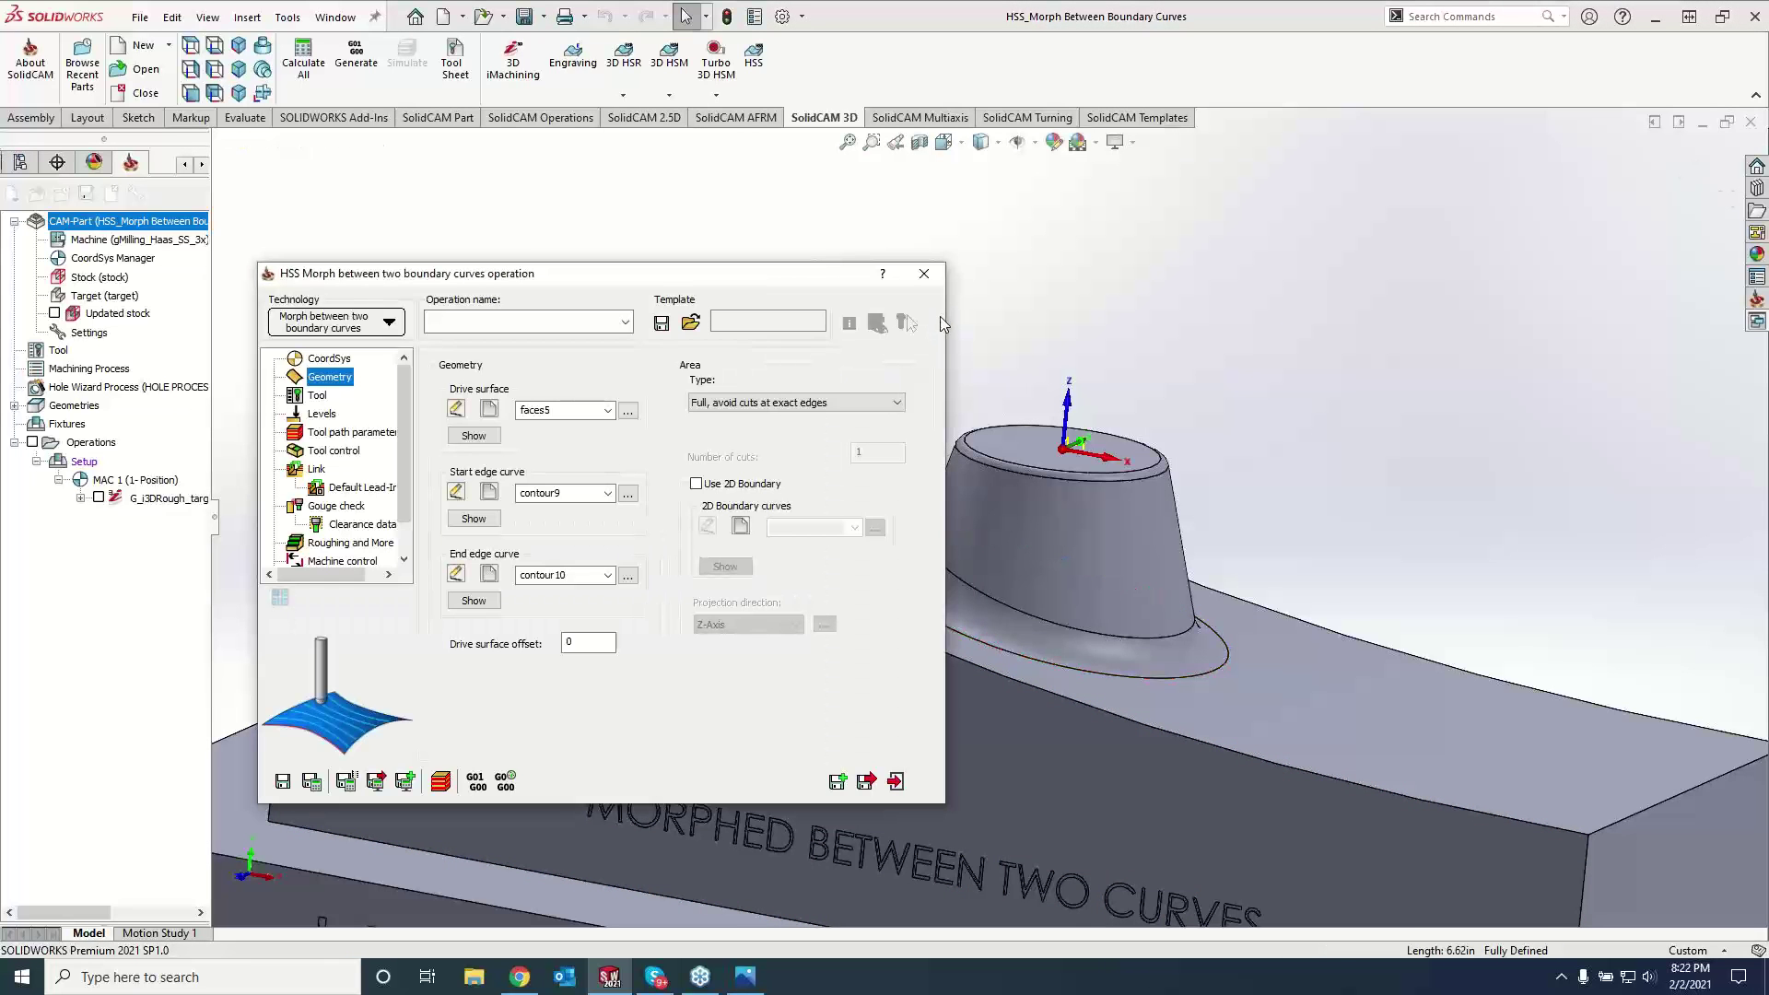
- Assign tool 2, the 0.125 inch ball nose mill, to the Morph between two boundary curves operation
left_click(317, 396)
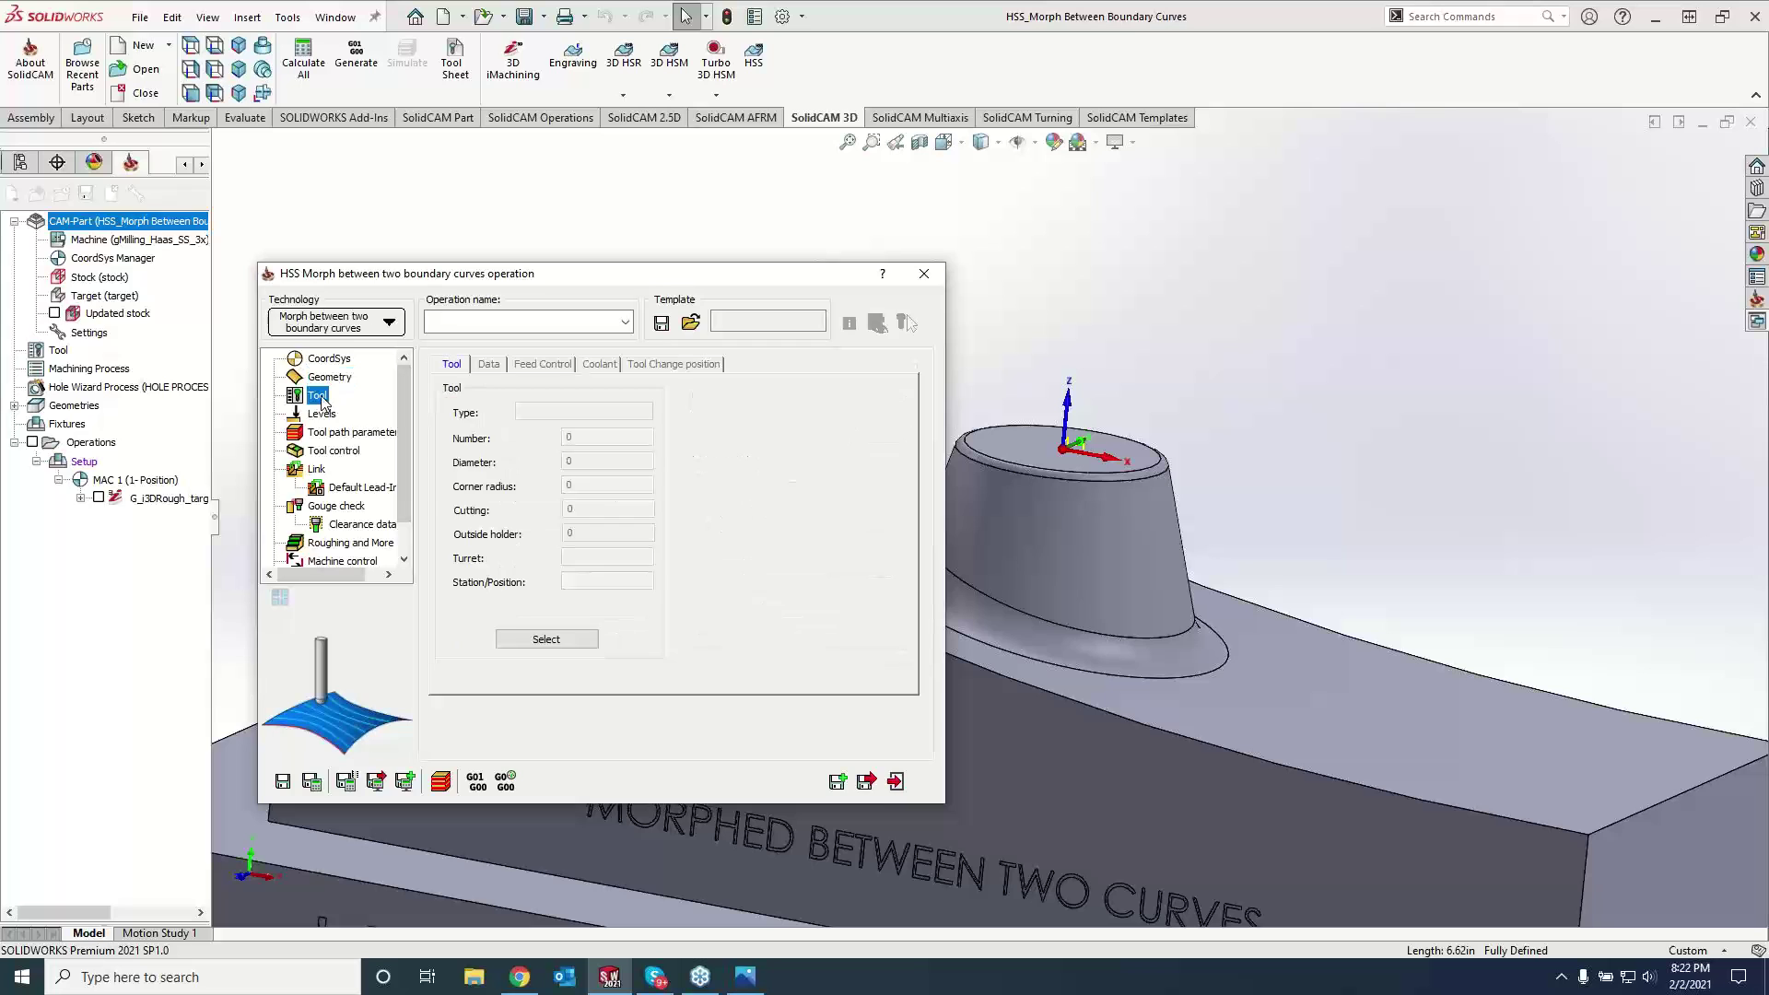
left_click(547, 638)
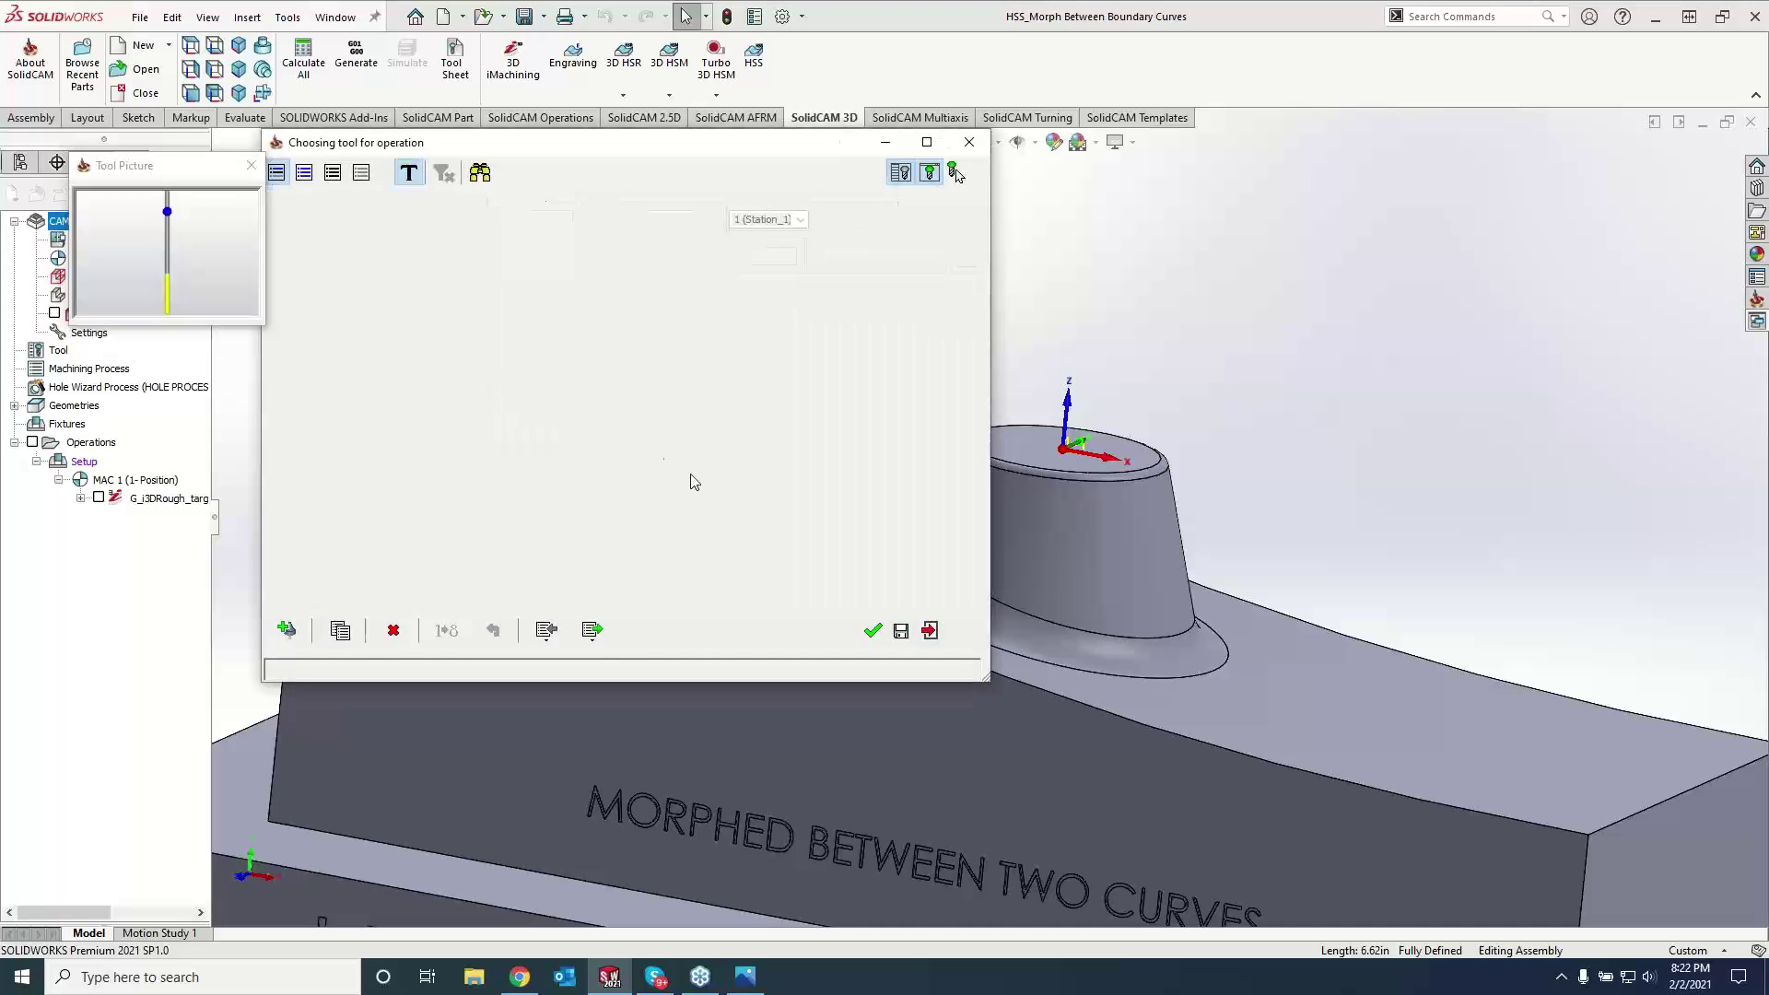
left_click(876, 631)
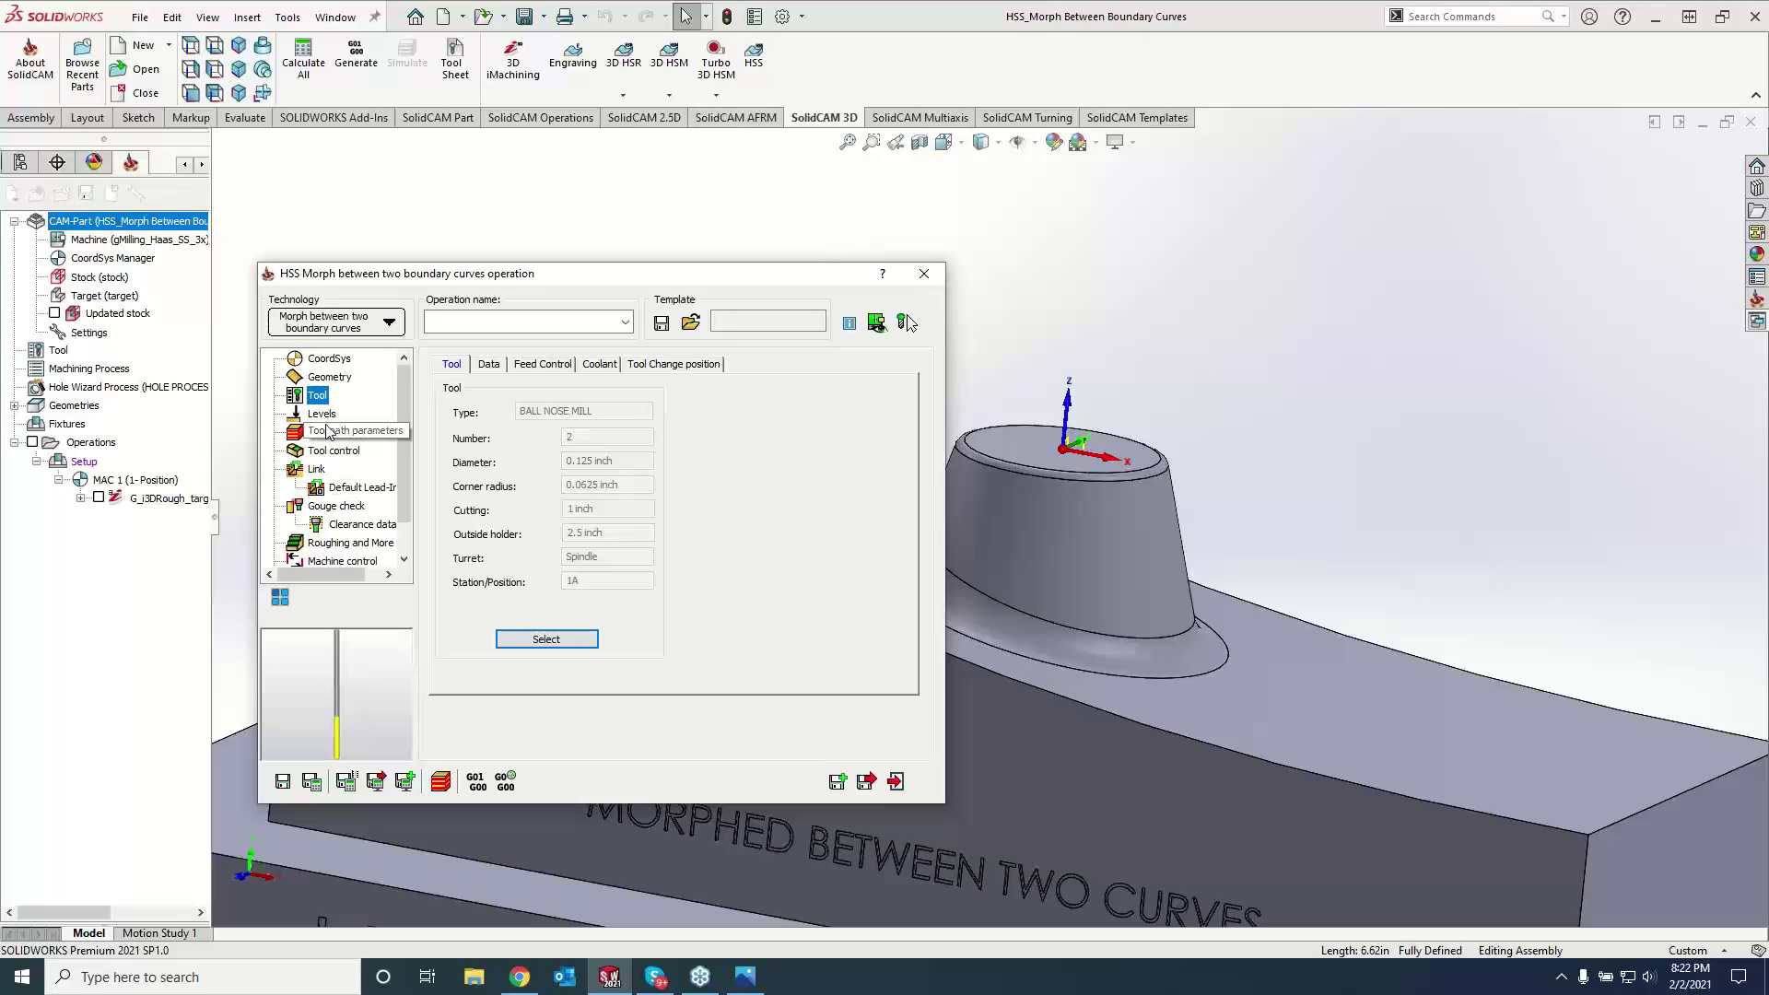
- Set the morph operation's cutting method to Spiral, calculate its toolpath and close the operation
left_click(329, 431)
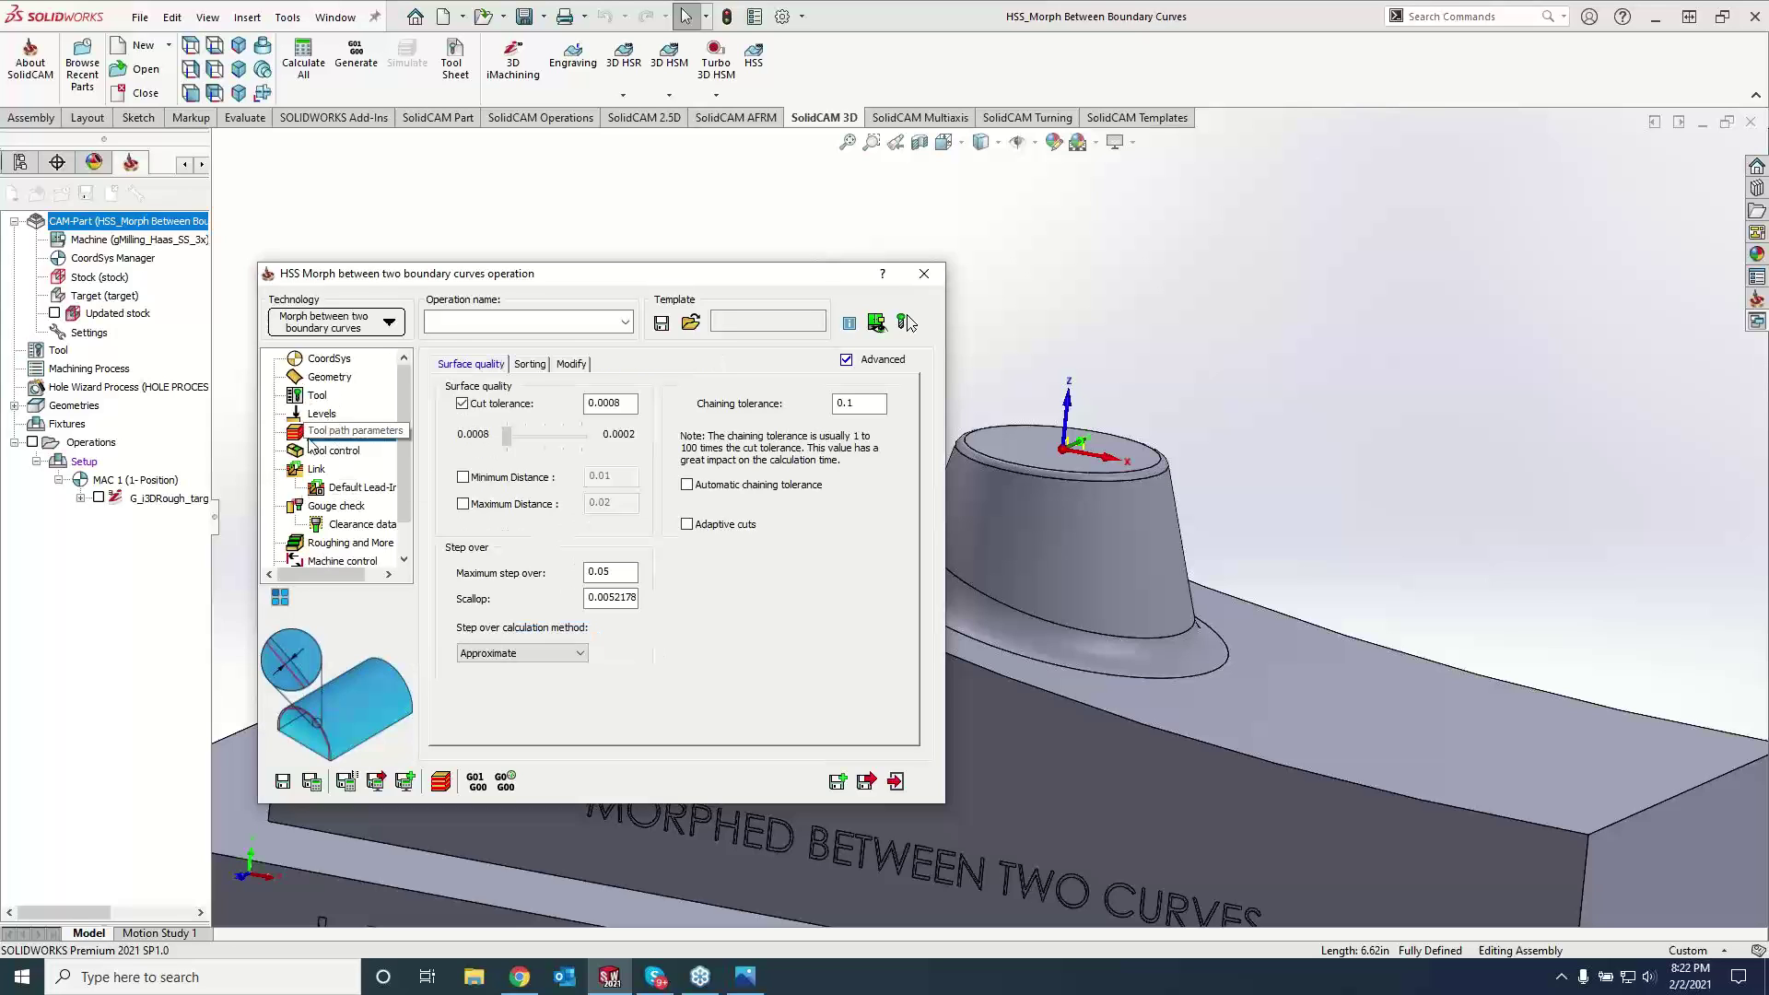
left_click(531, 365)
left_click(616, 407)
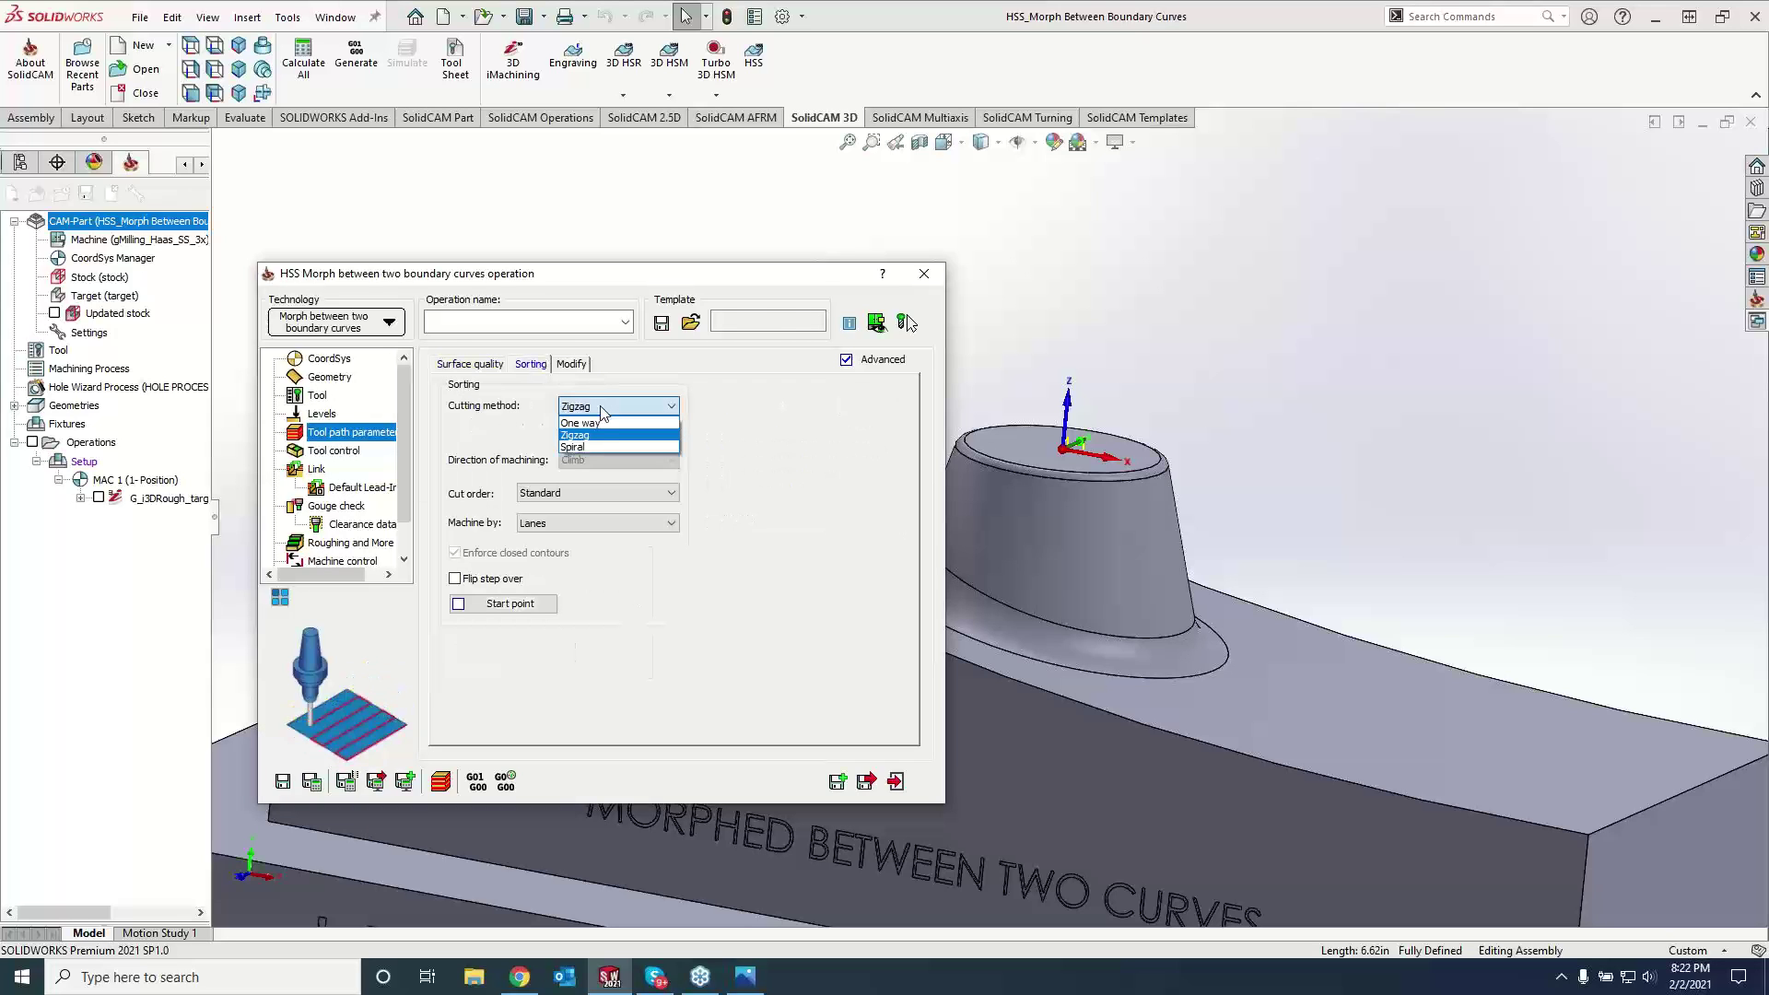
left_click(608, 450)
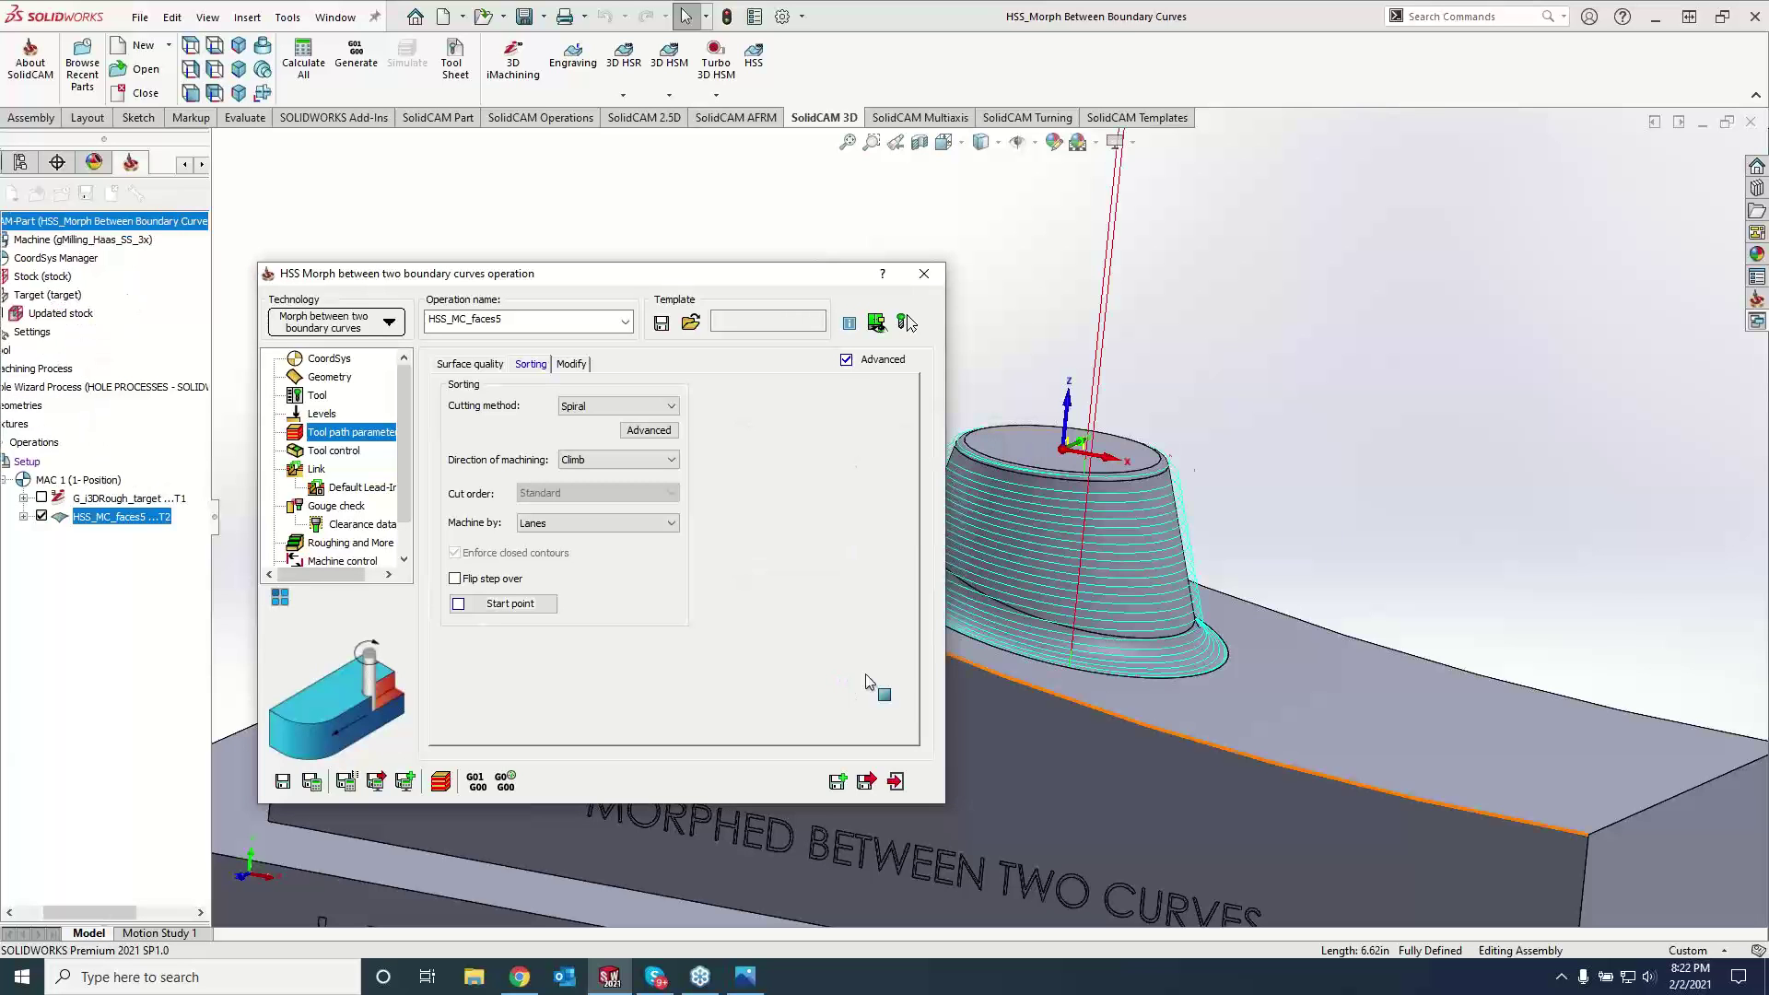
middle_click_drag(1324, 436, 1187, 561)
left_click(925, 274)
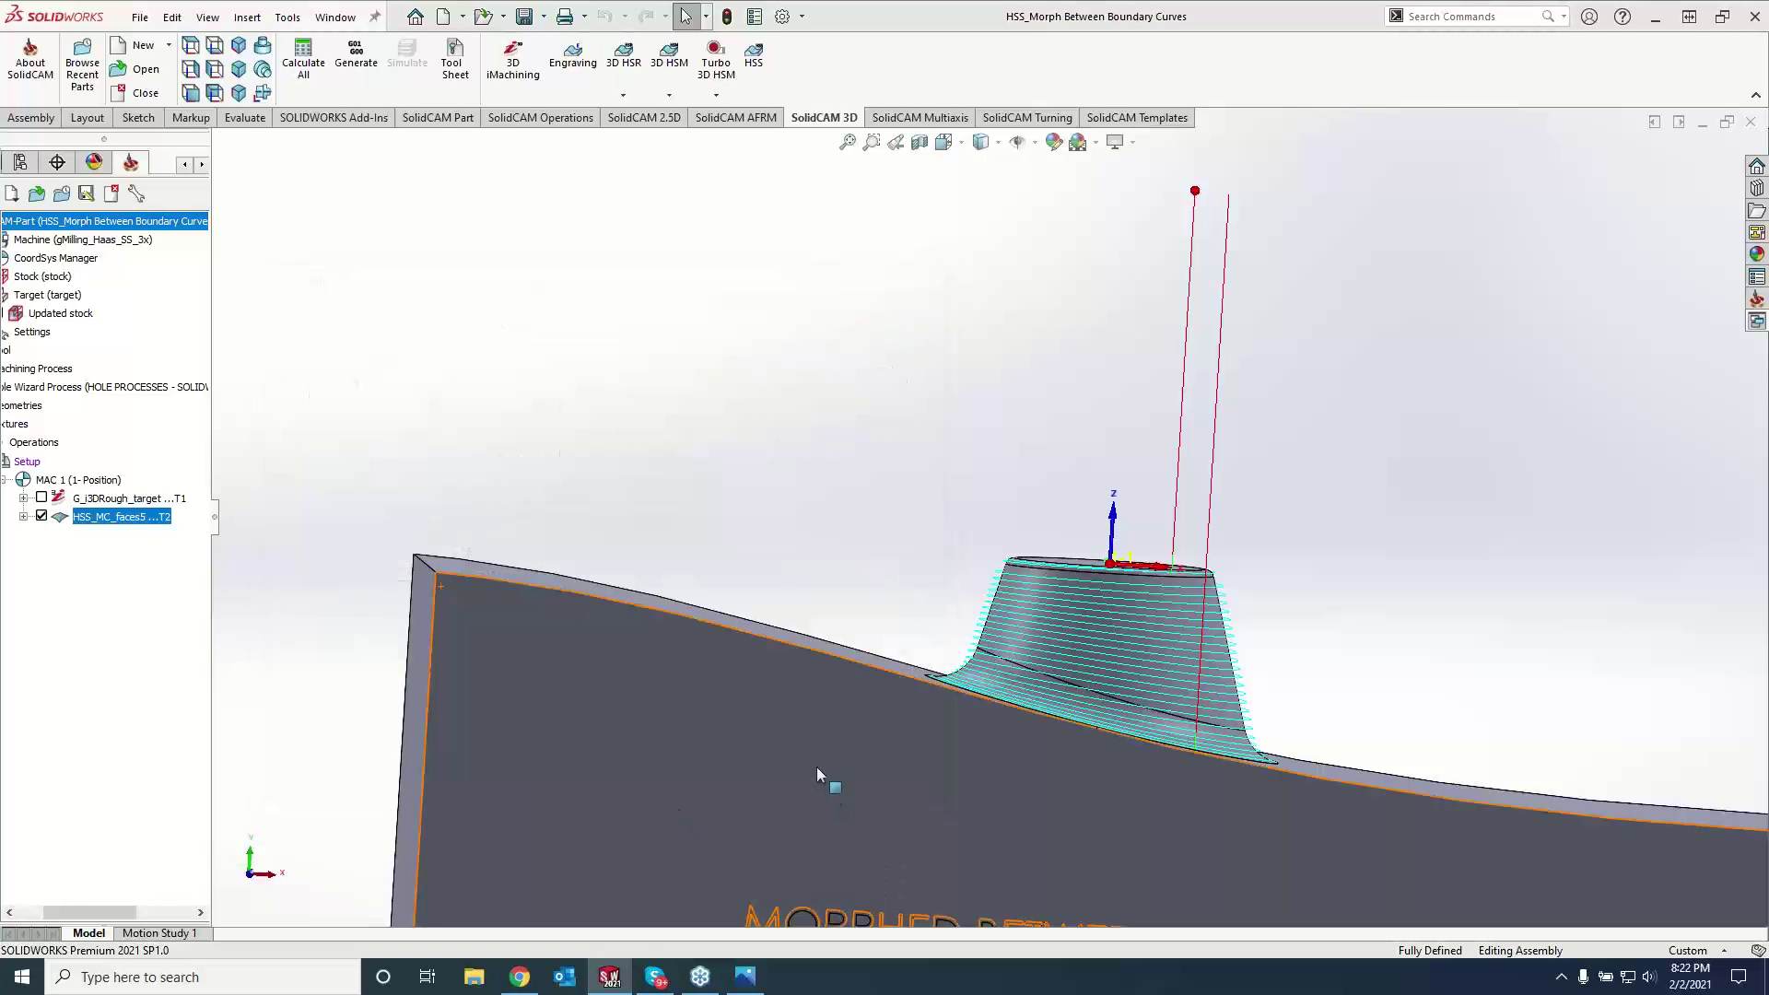
- Examine how the spiral morph passes follow the boss's top edge and sloping base fillet
left_click(816, 766)
key("space")
left_click(772, 732)
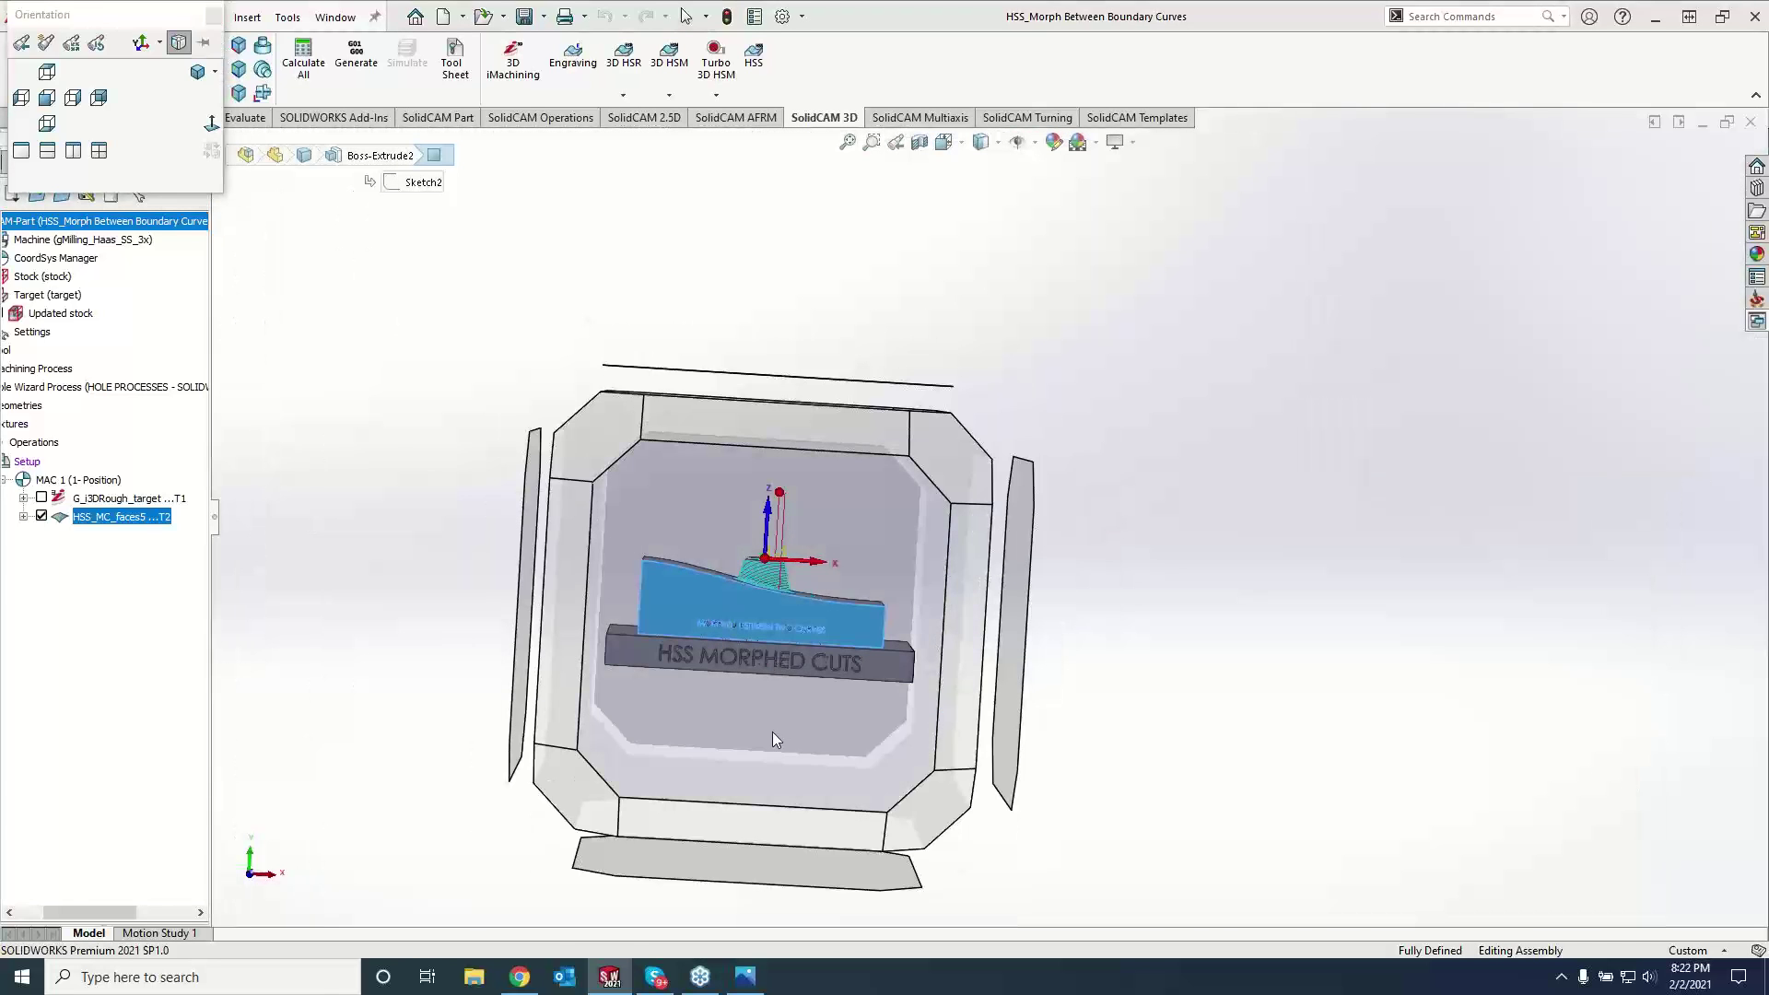
scroll(1001, 396, "down", 5)
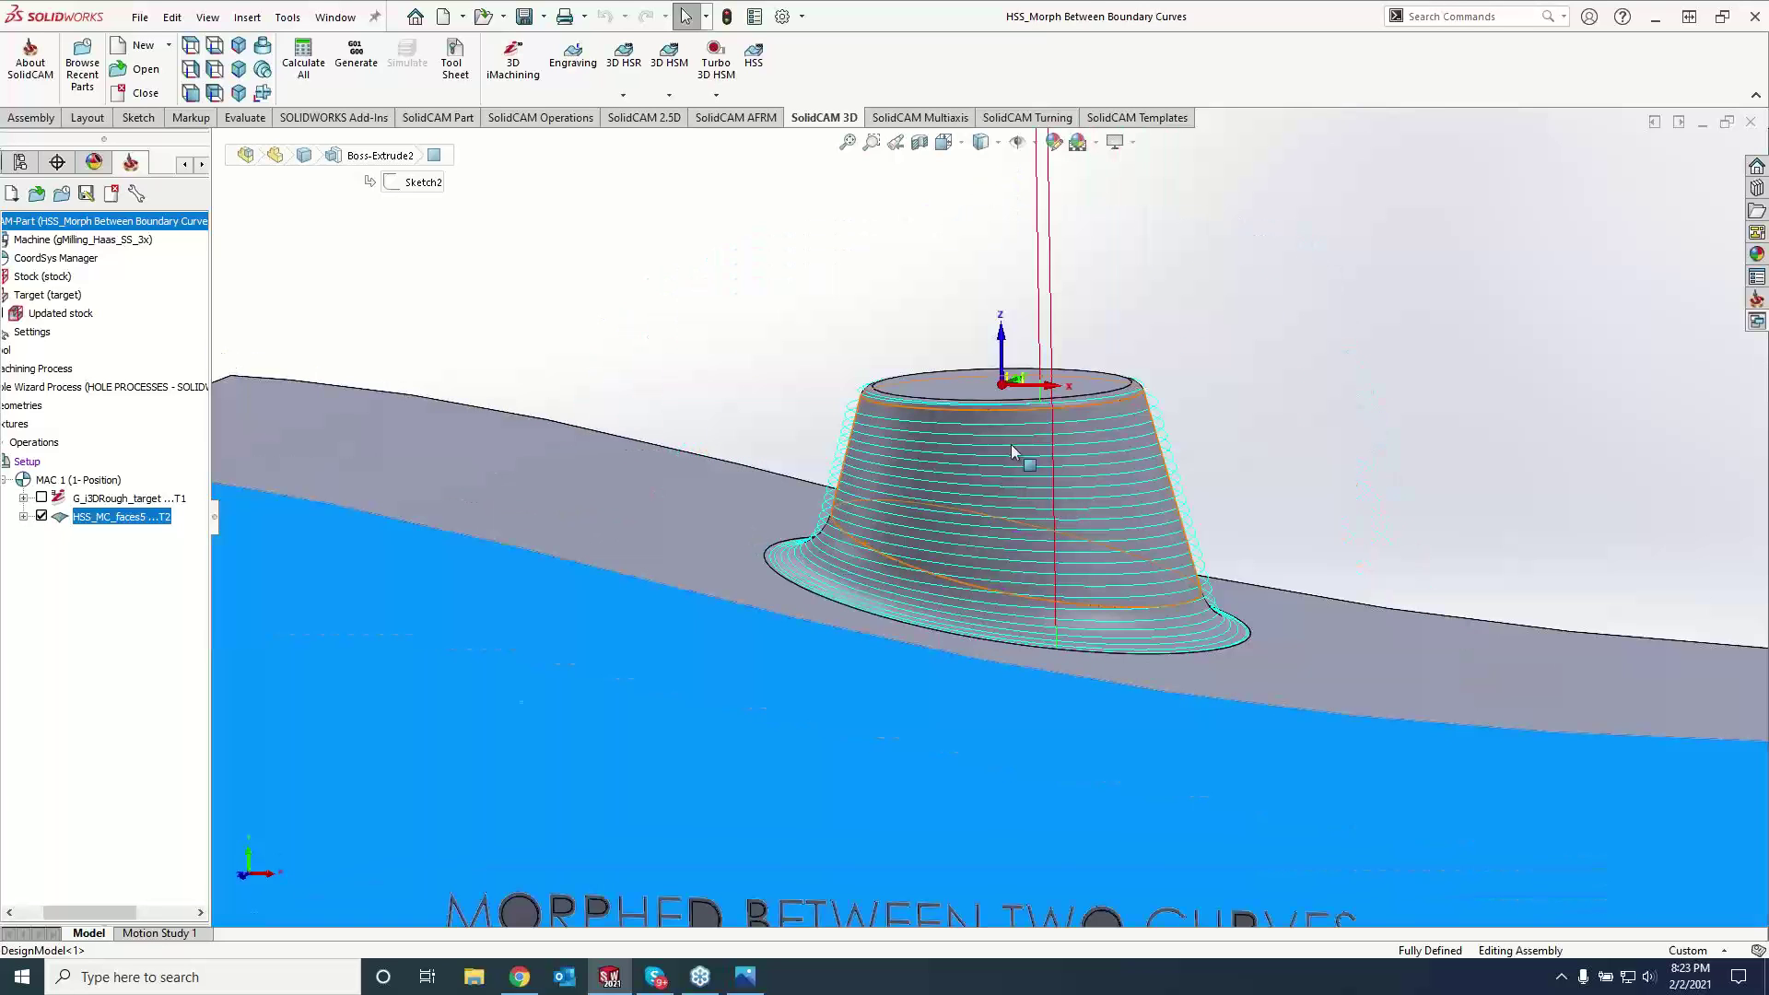
- Hide the morph toolpath and add a new HSS operation with the Parallel cuts: Constant Z technology
left_click(41, 516)
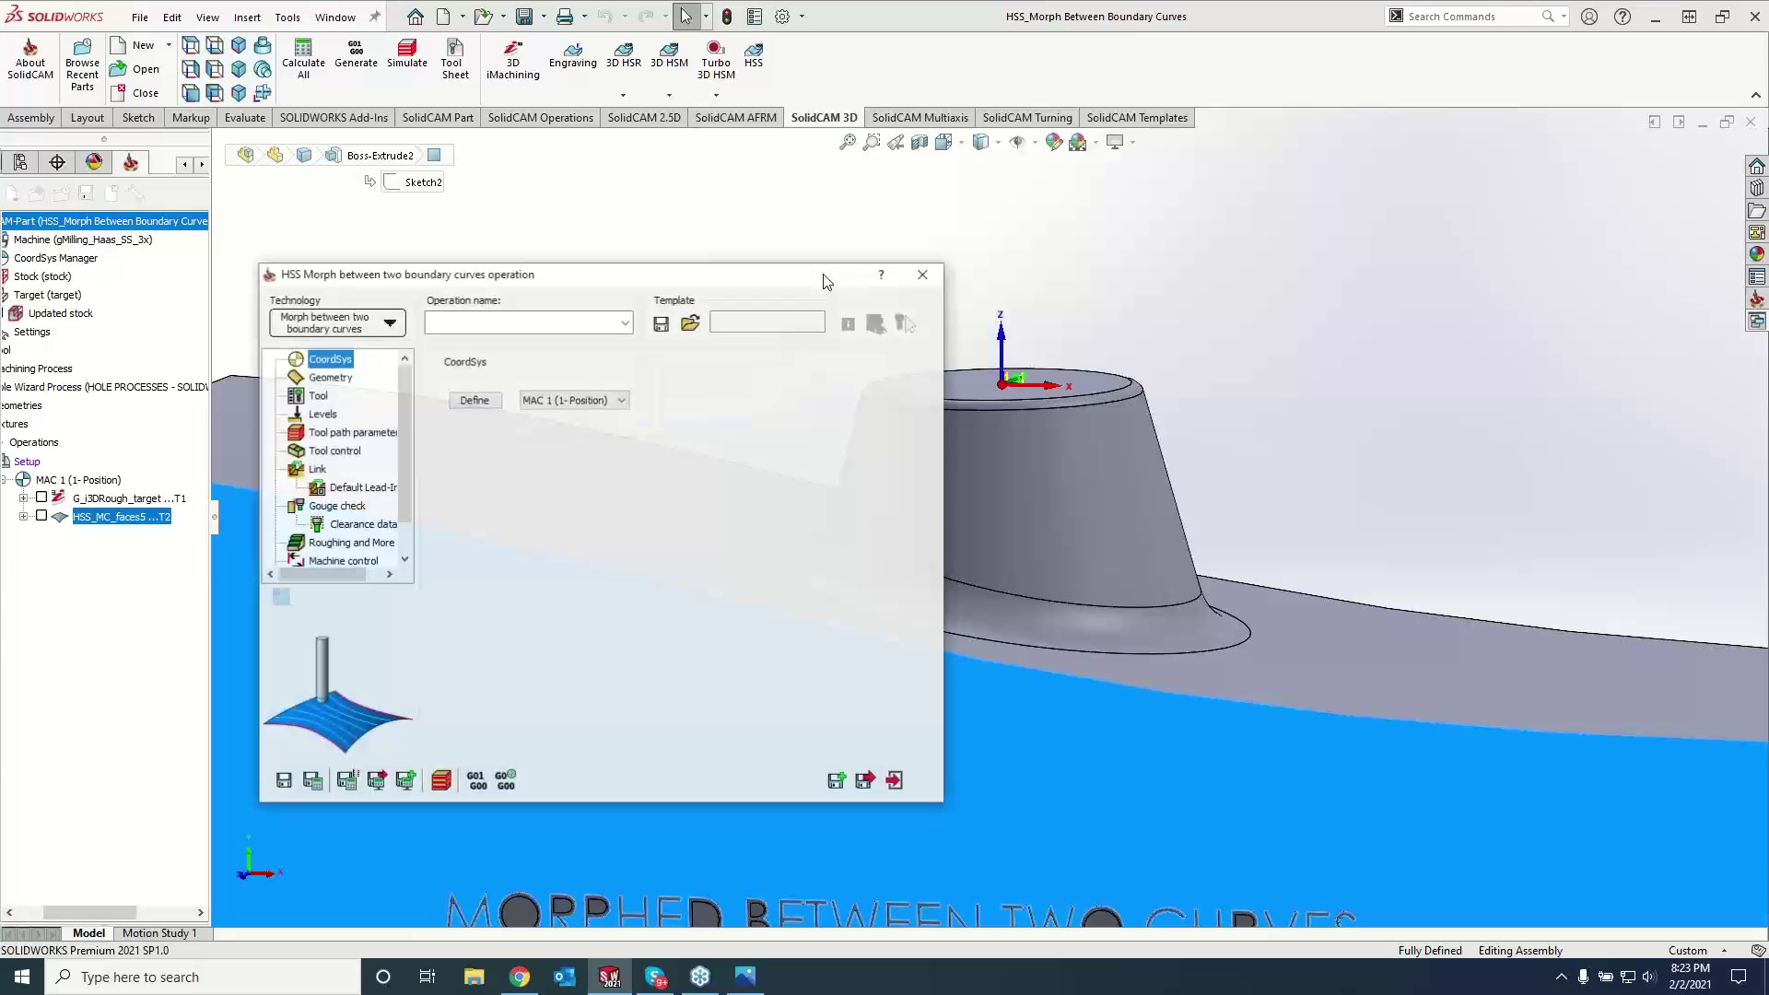
left_click(324, 329)
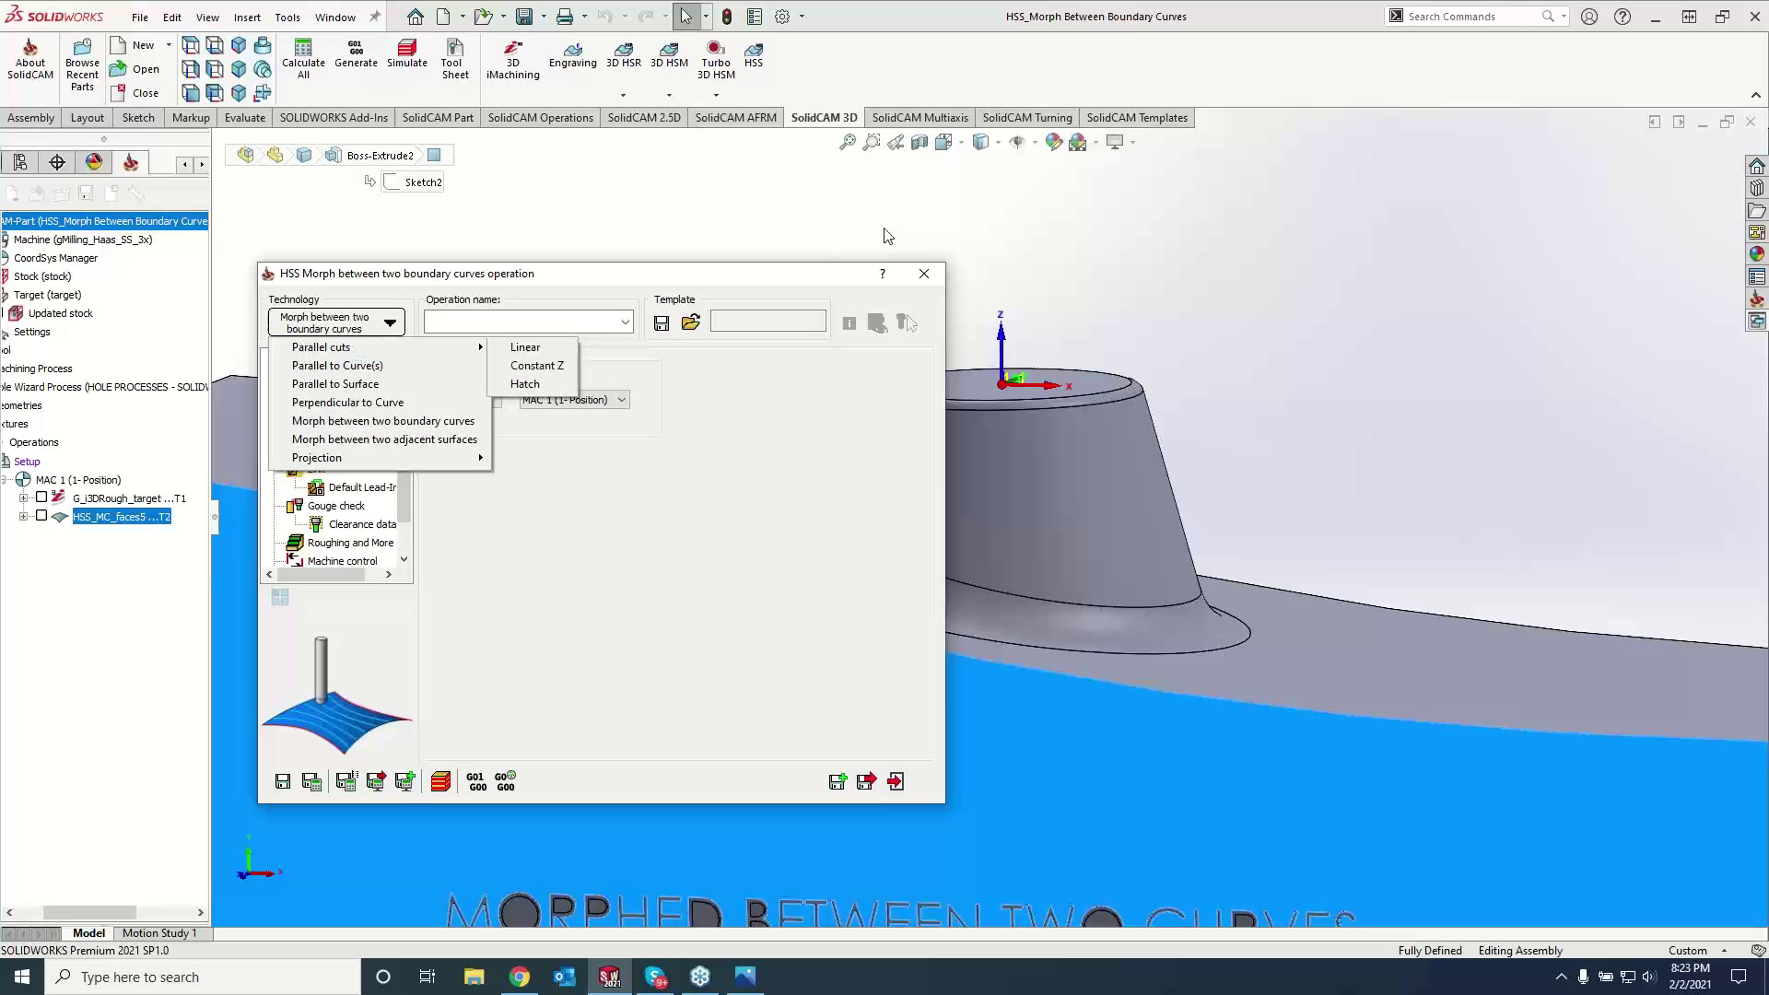
mouse_move(475, 348)
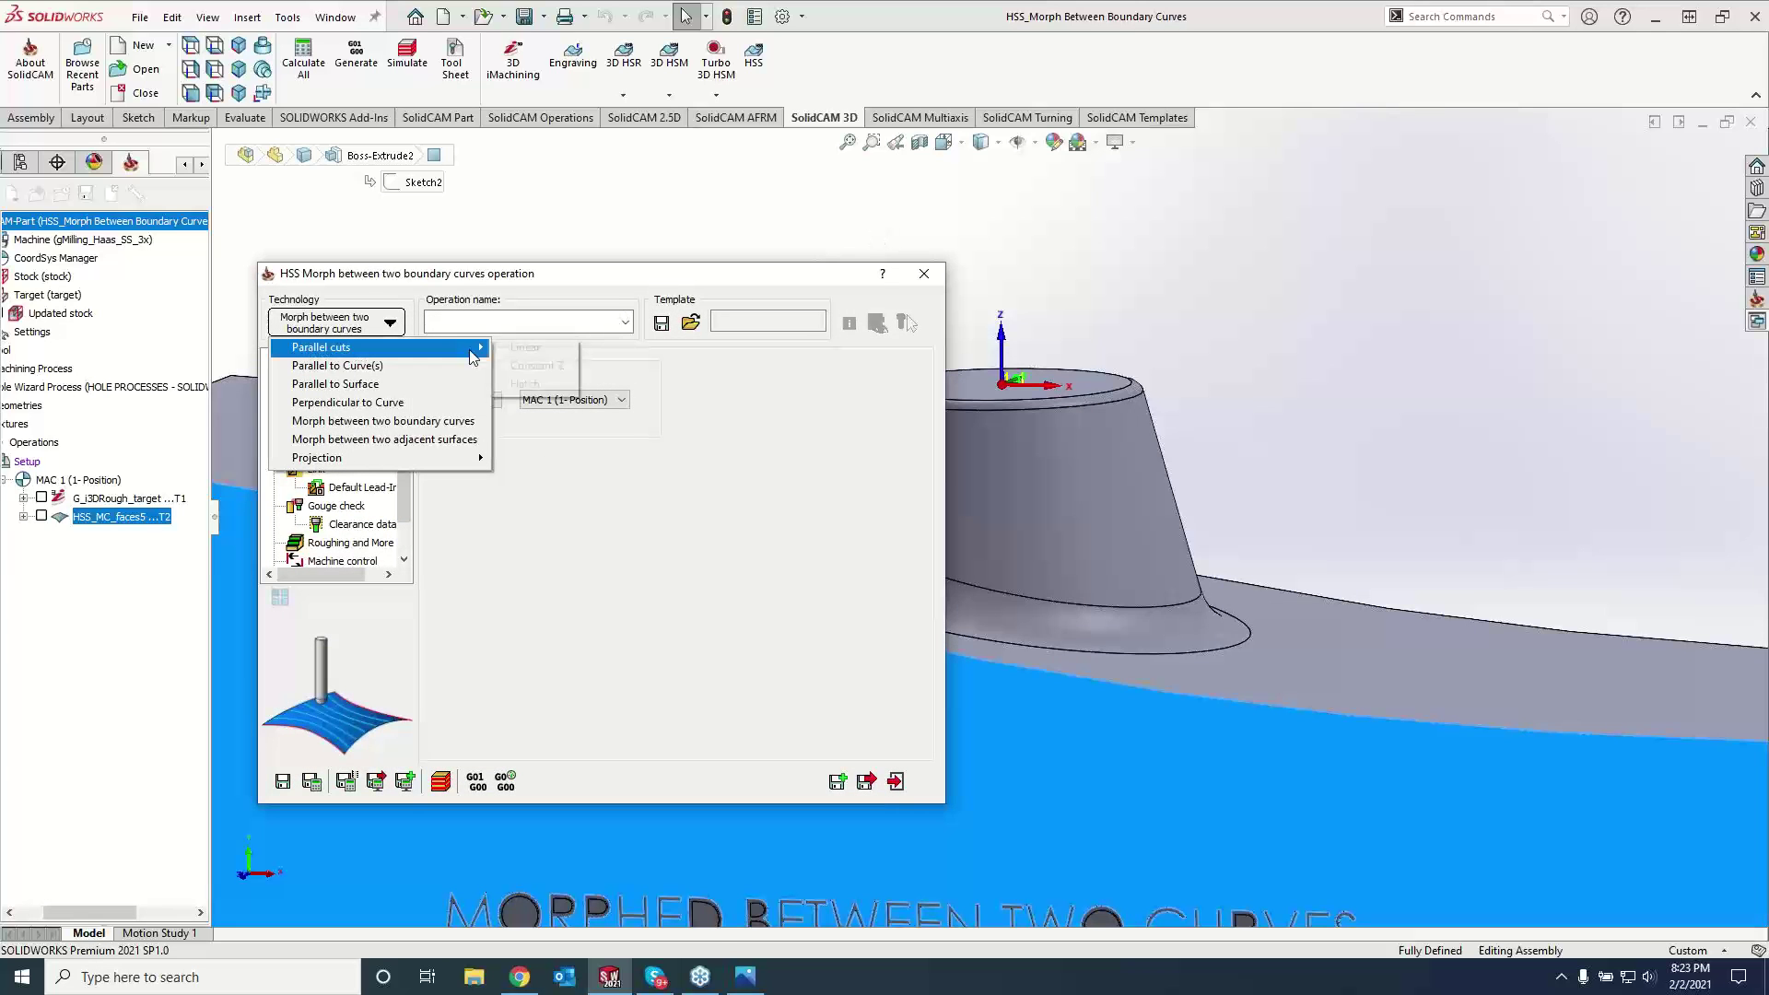
left_click(529, 365)
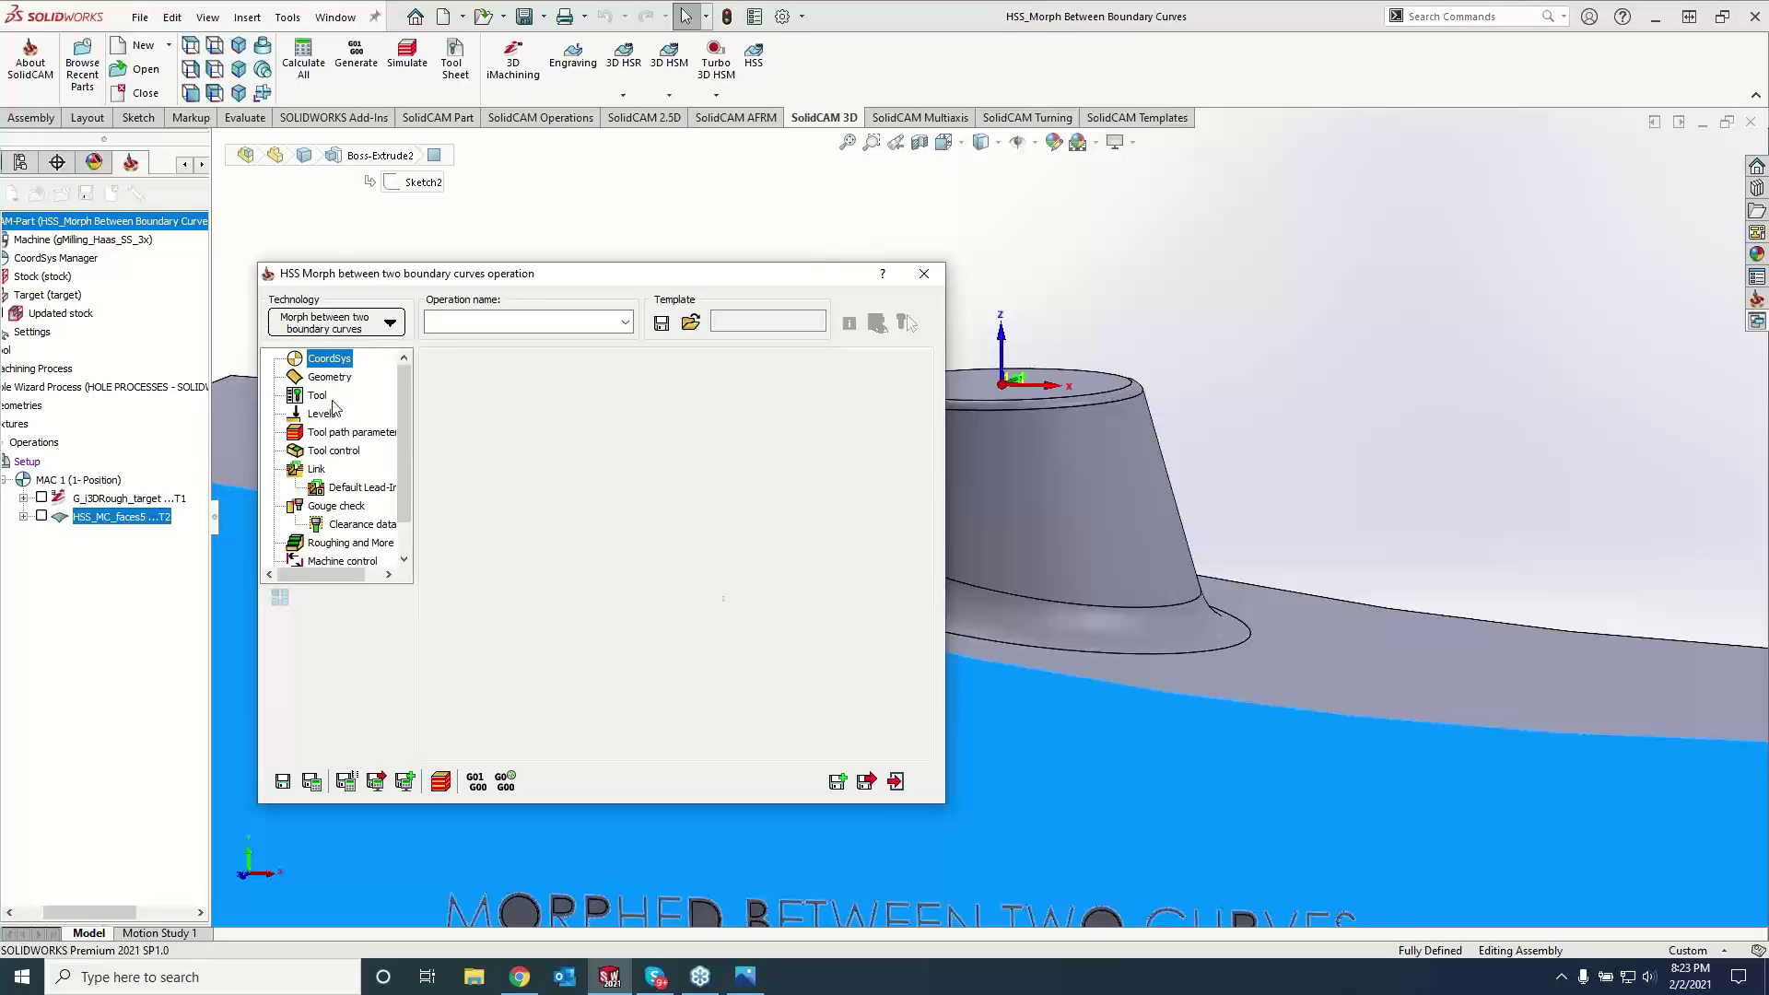
- Define the Constant Z drive surface from the boss's top edge face, tapered wall and base fillet
left_click(332, 378)
left_click(492, 409)
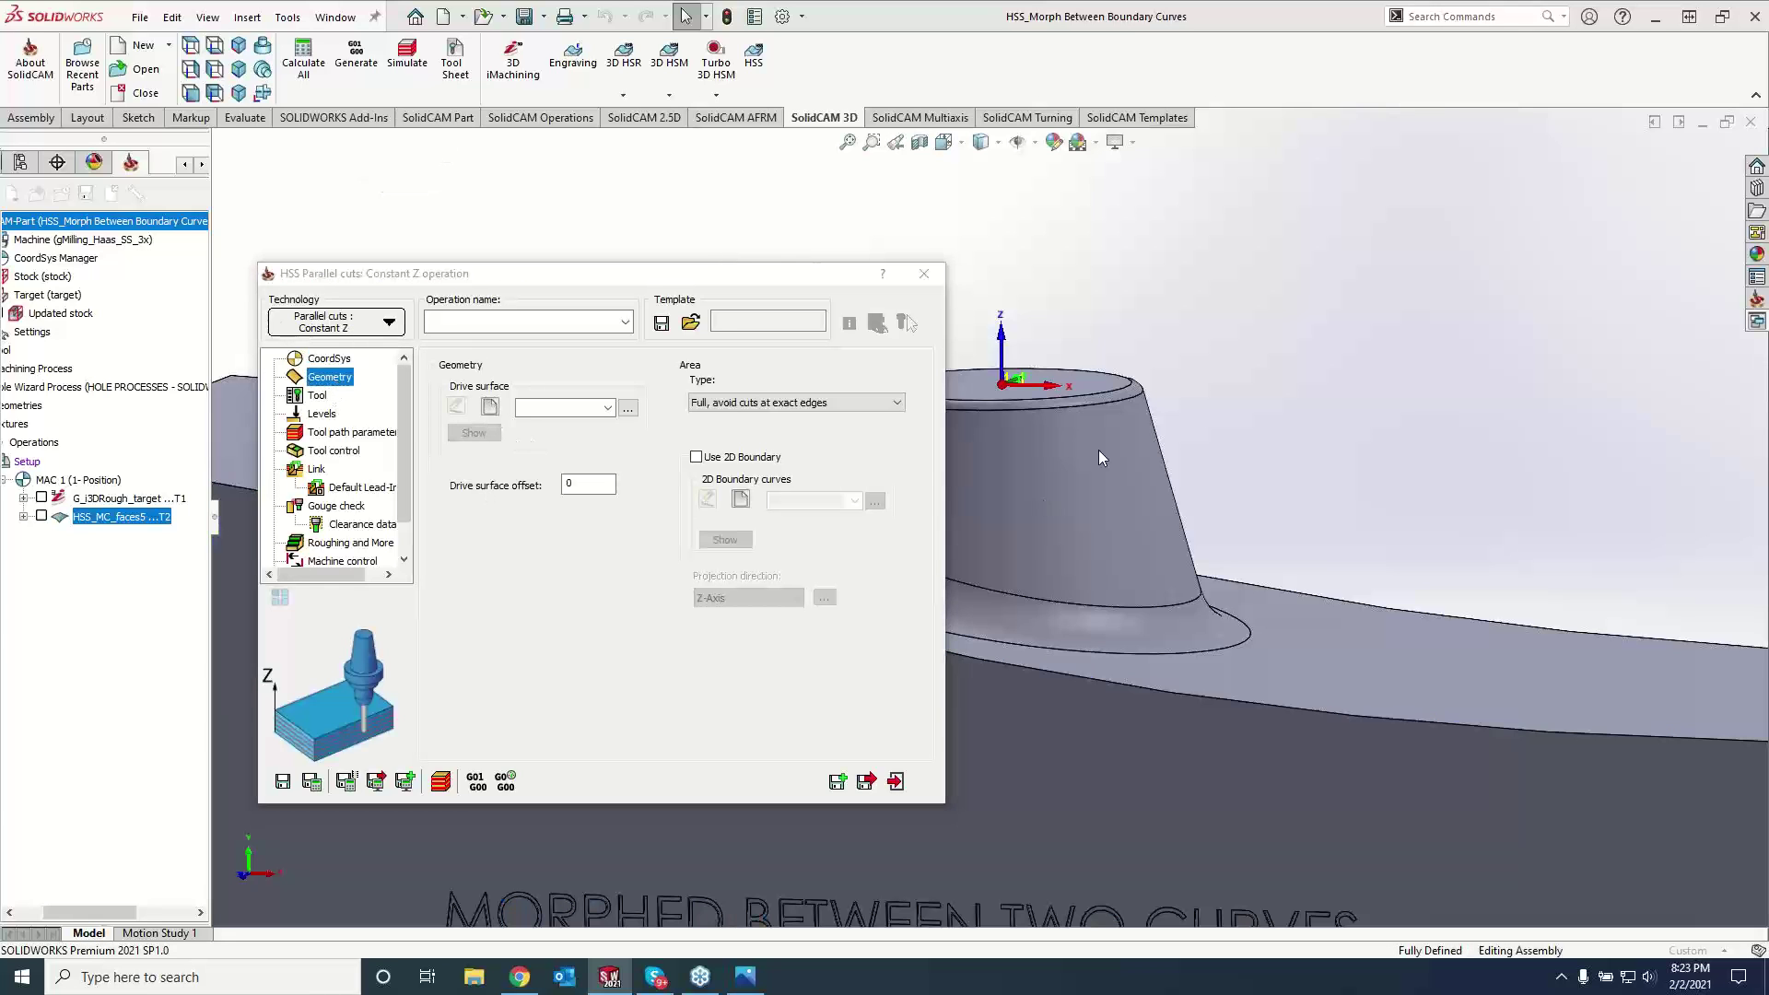
left_click(1065, 400)
left_click(1078, 493)
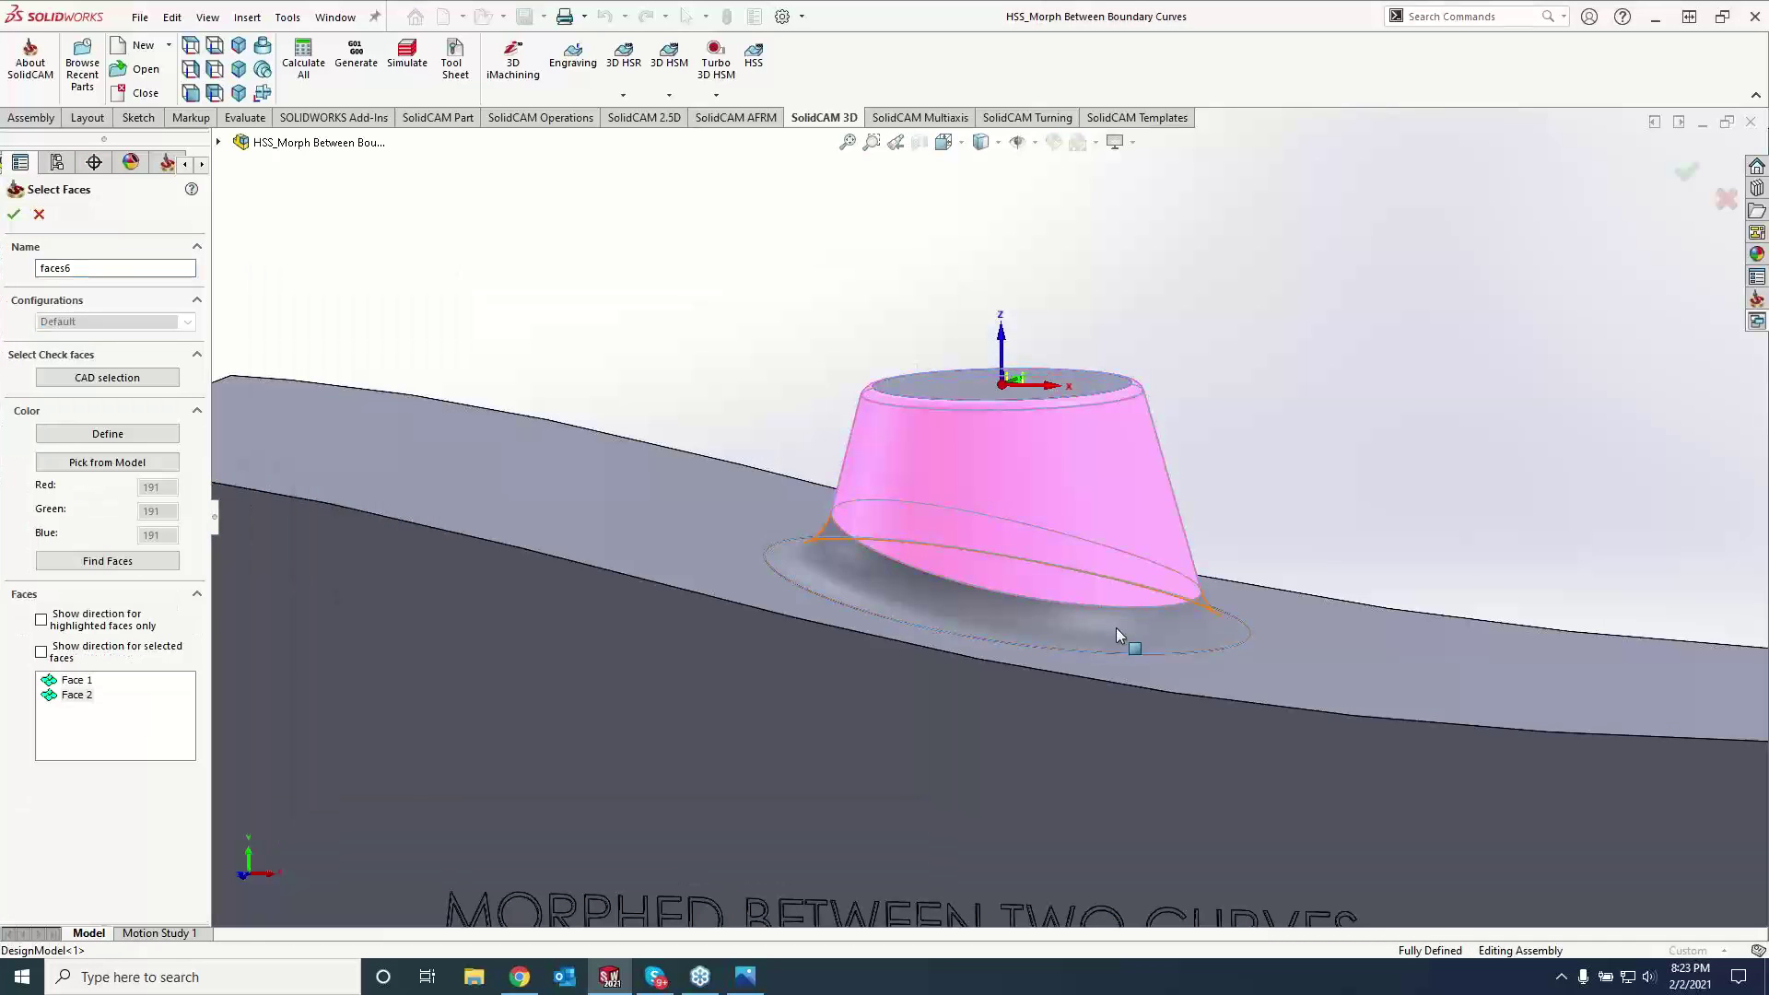
left_click(1115, 627)
key("Return")
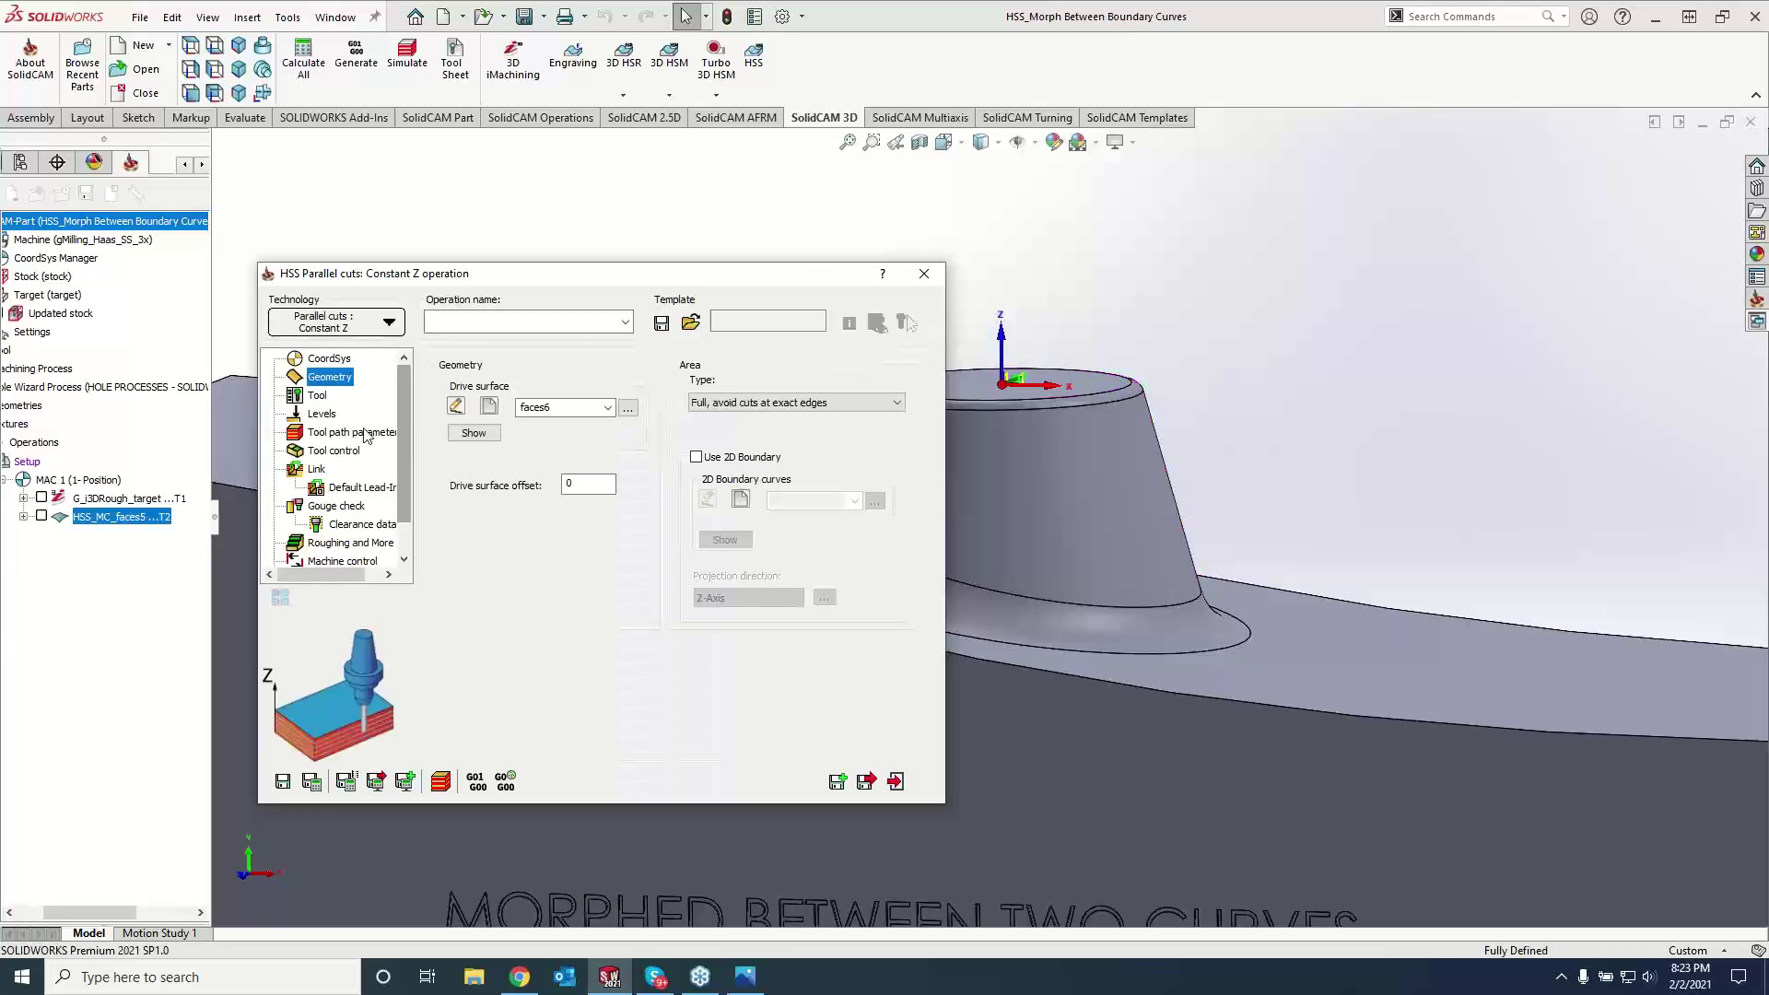
- Assign tool 2, the 0.125 inch ball nose mill, to the Constant Z operation
left_click(314, 397)
left_click(546, 638)
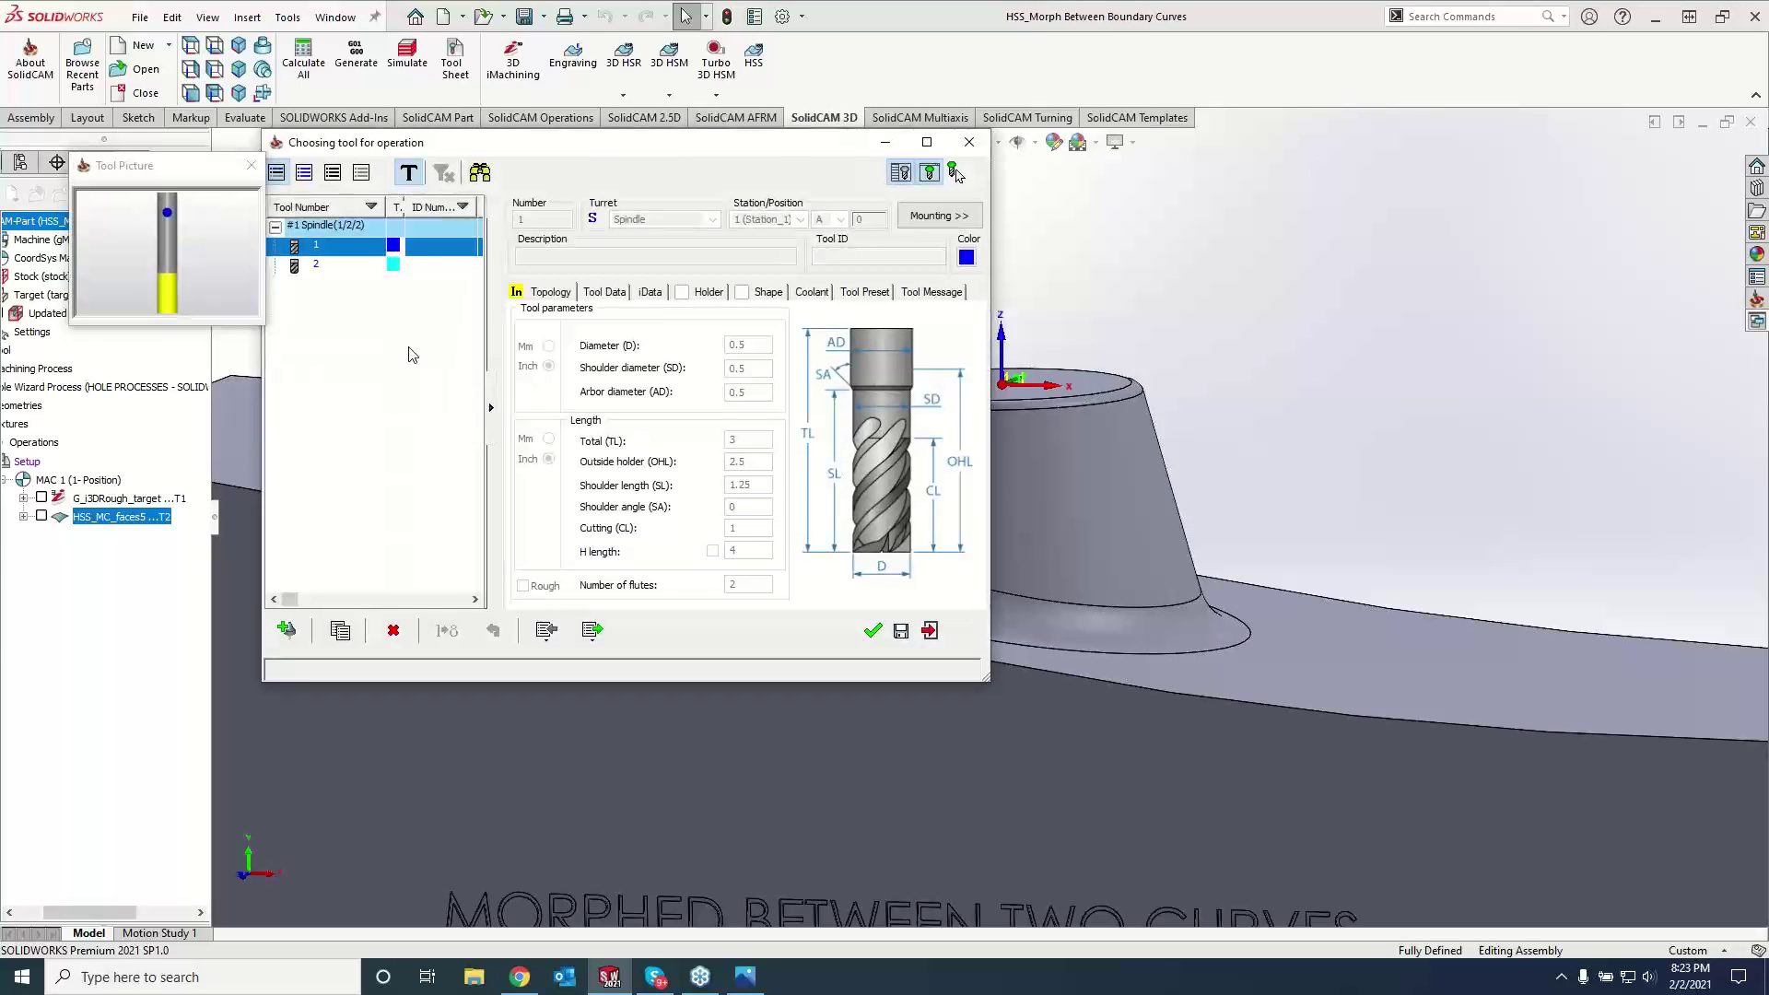
left_click(316, 264)
left_click(872, 629)
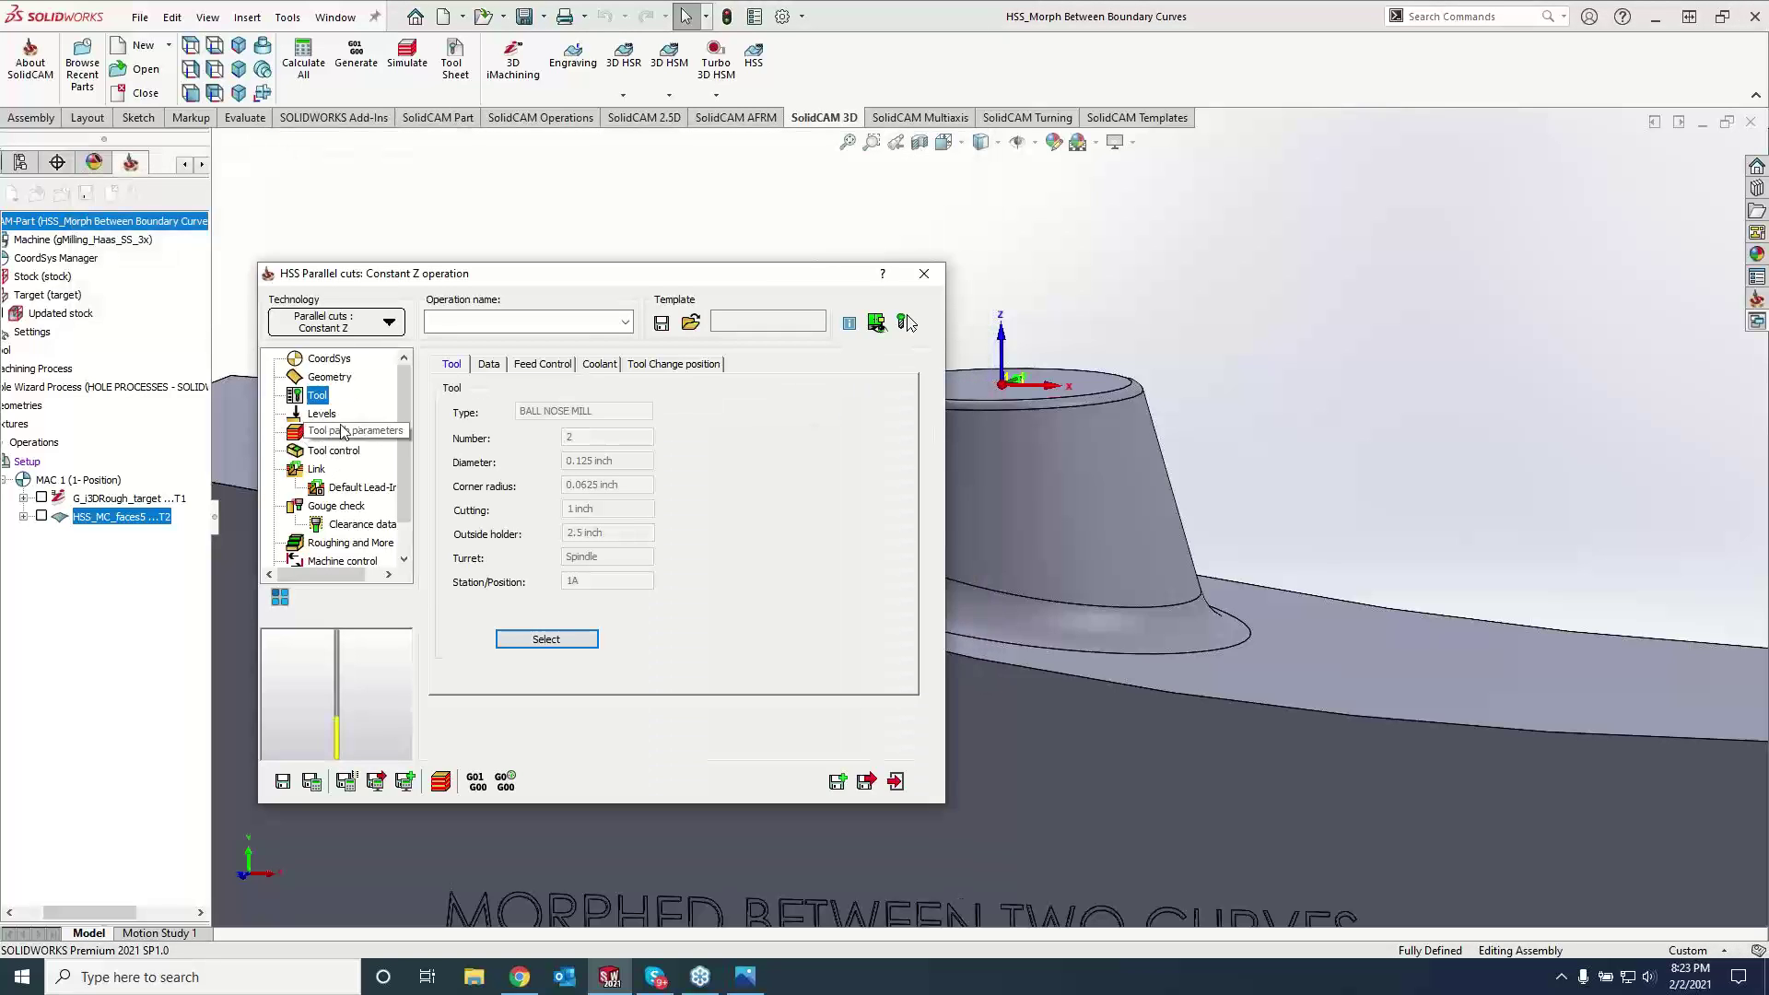
- Set the Constant Z operation's cutting method to Spiral, calculate its toolpath and close the operation
left_click(322, 414)
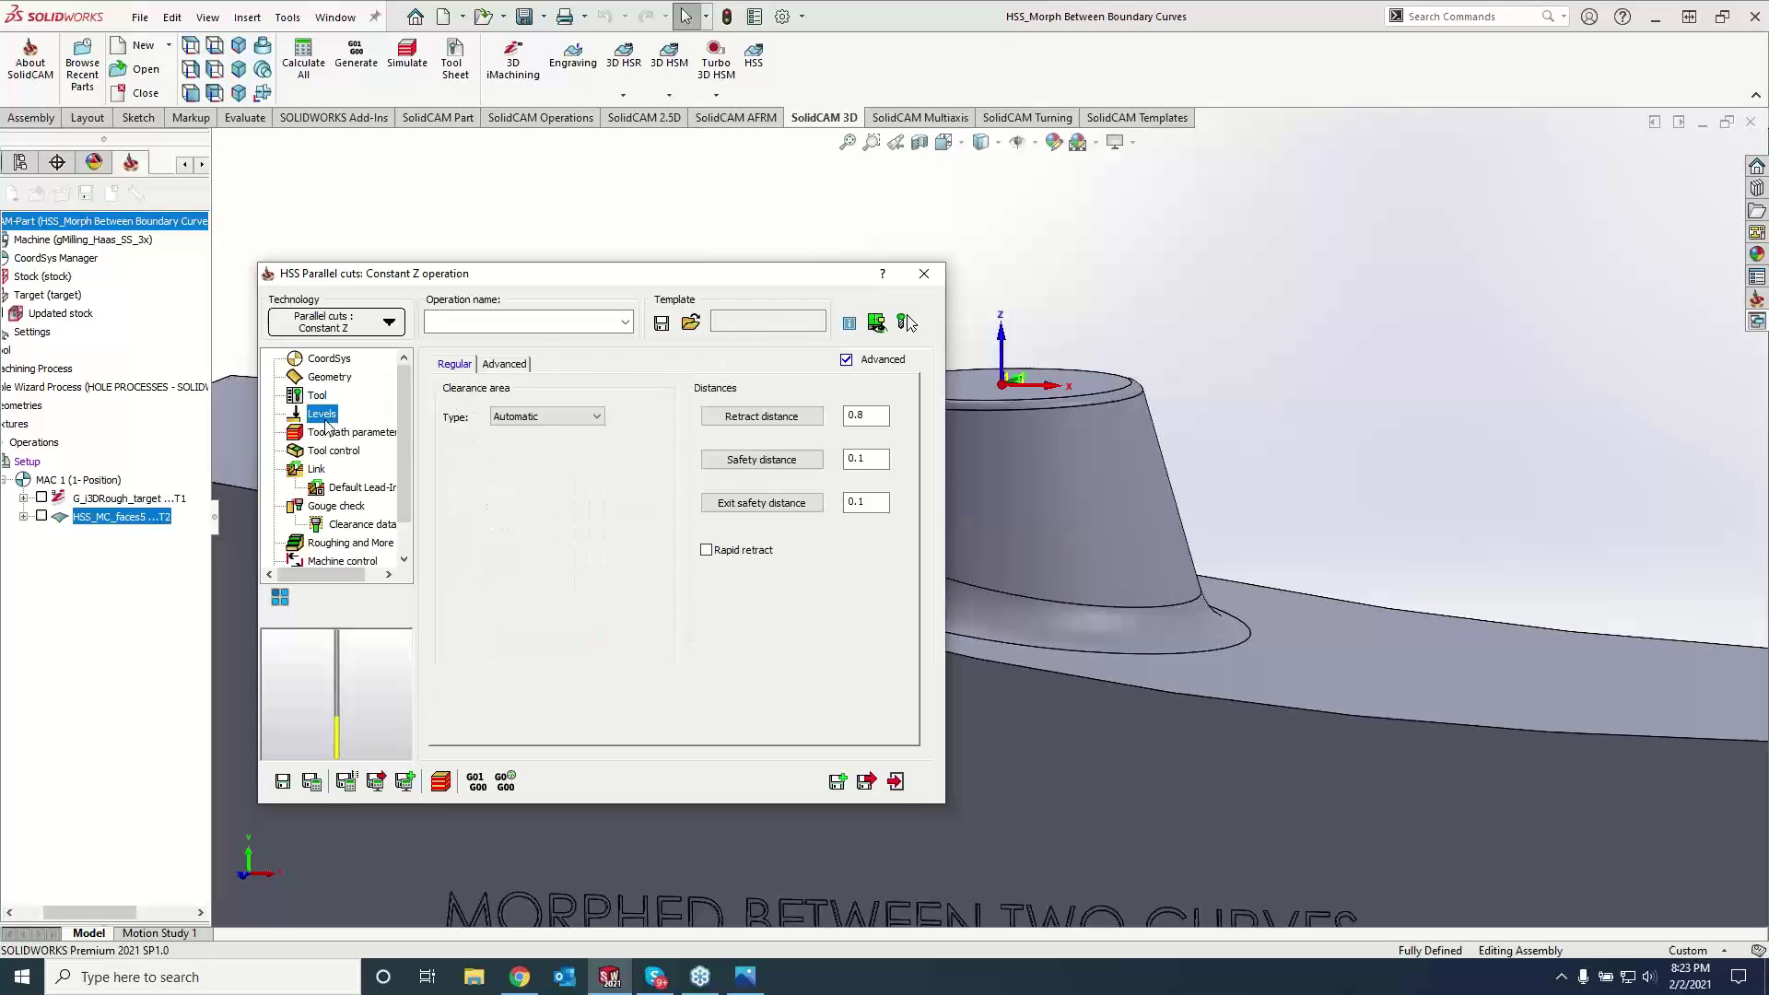
left_click(350, 432)
left_click(531, 364)
left_click(609, 408)
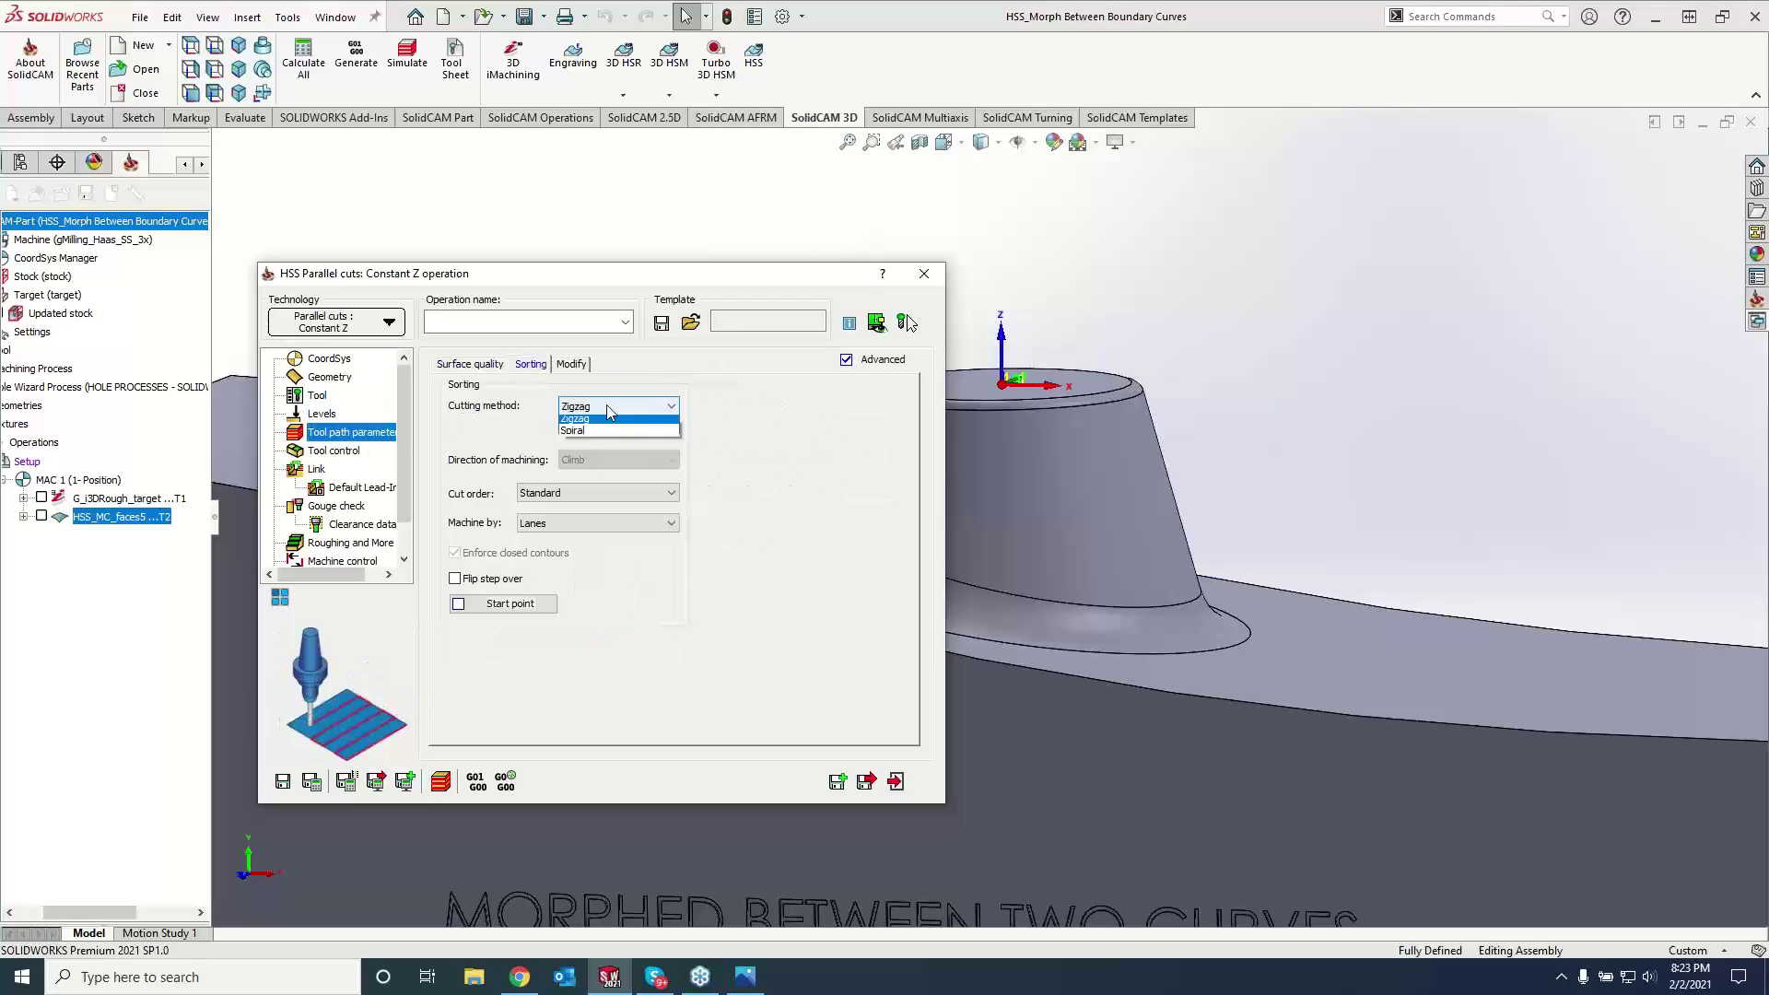
left_click(613, 448)
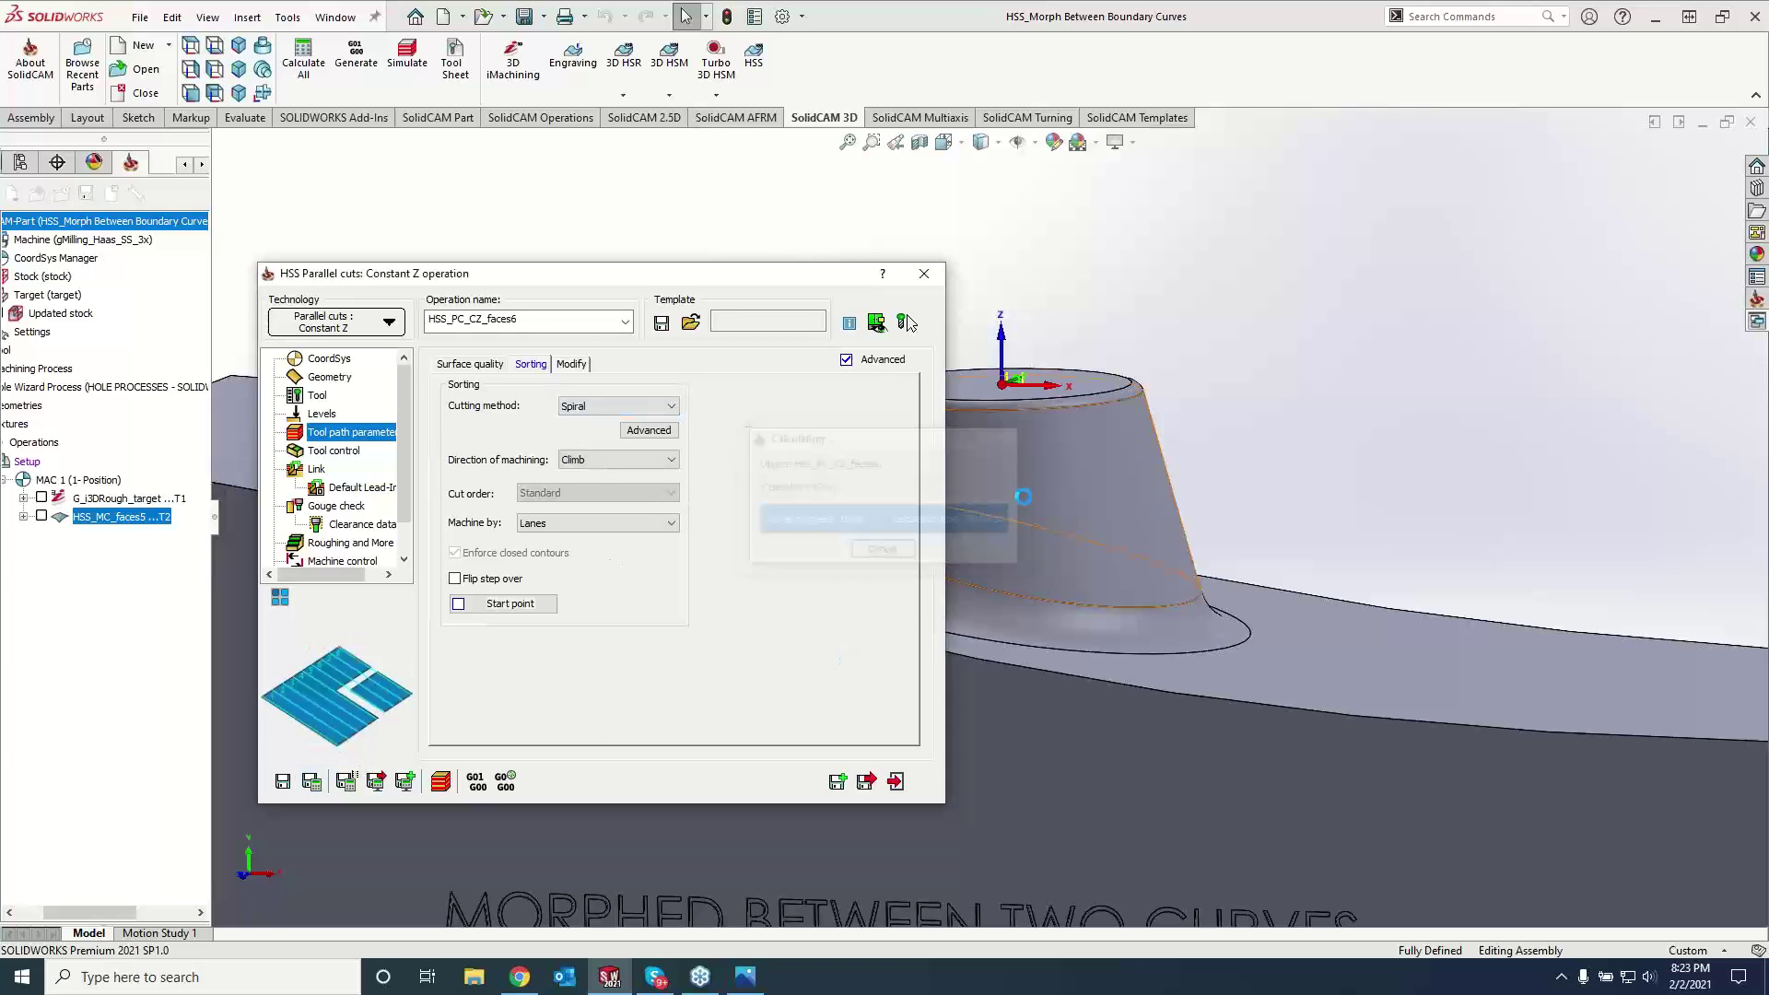
double_click(866, 273)
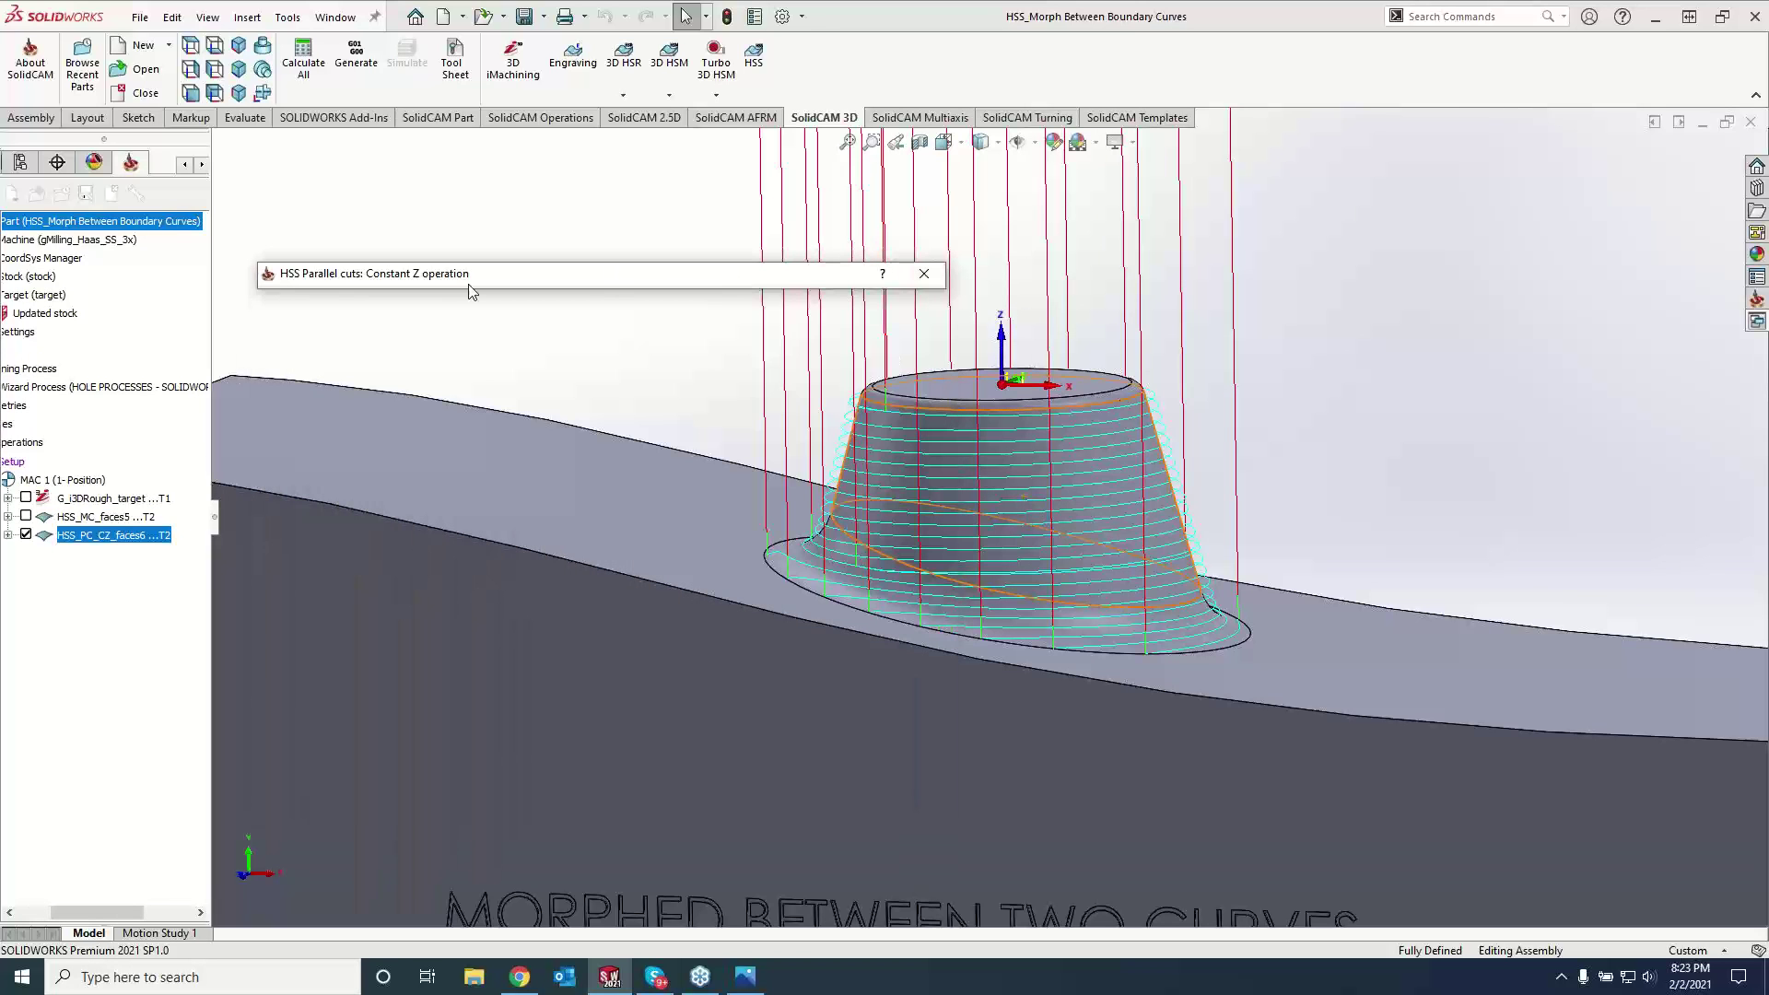
left_click(924, 273)
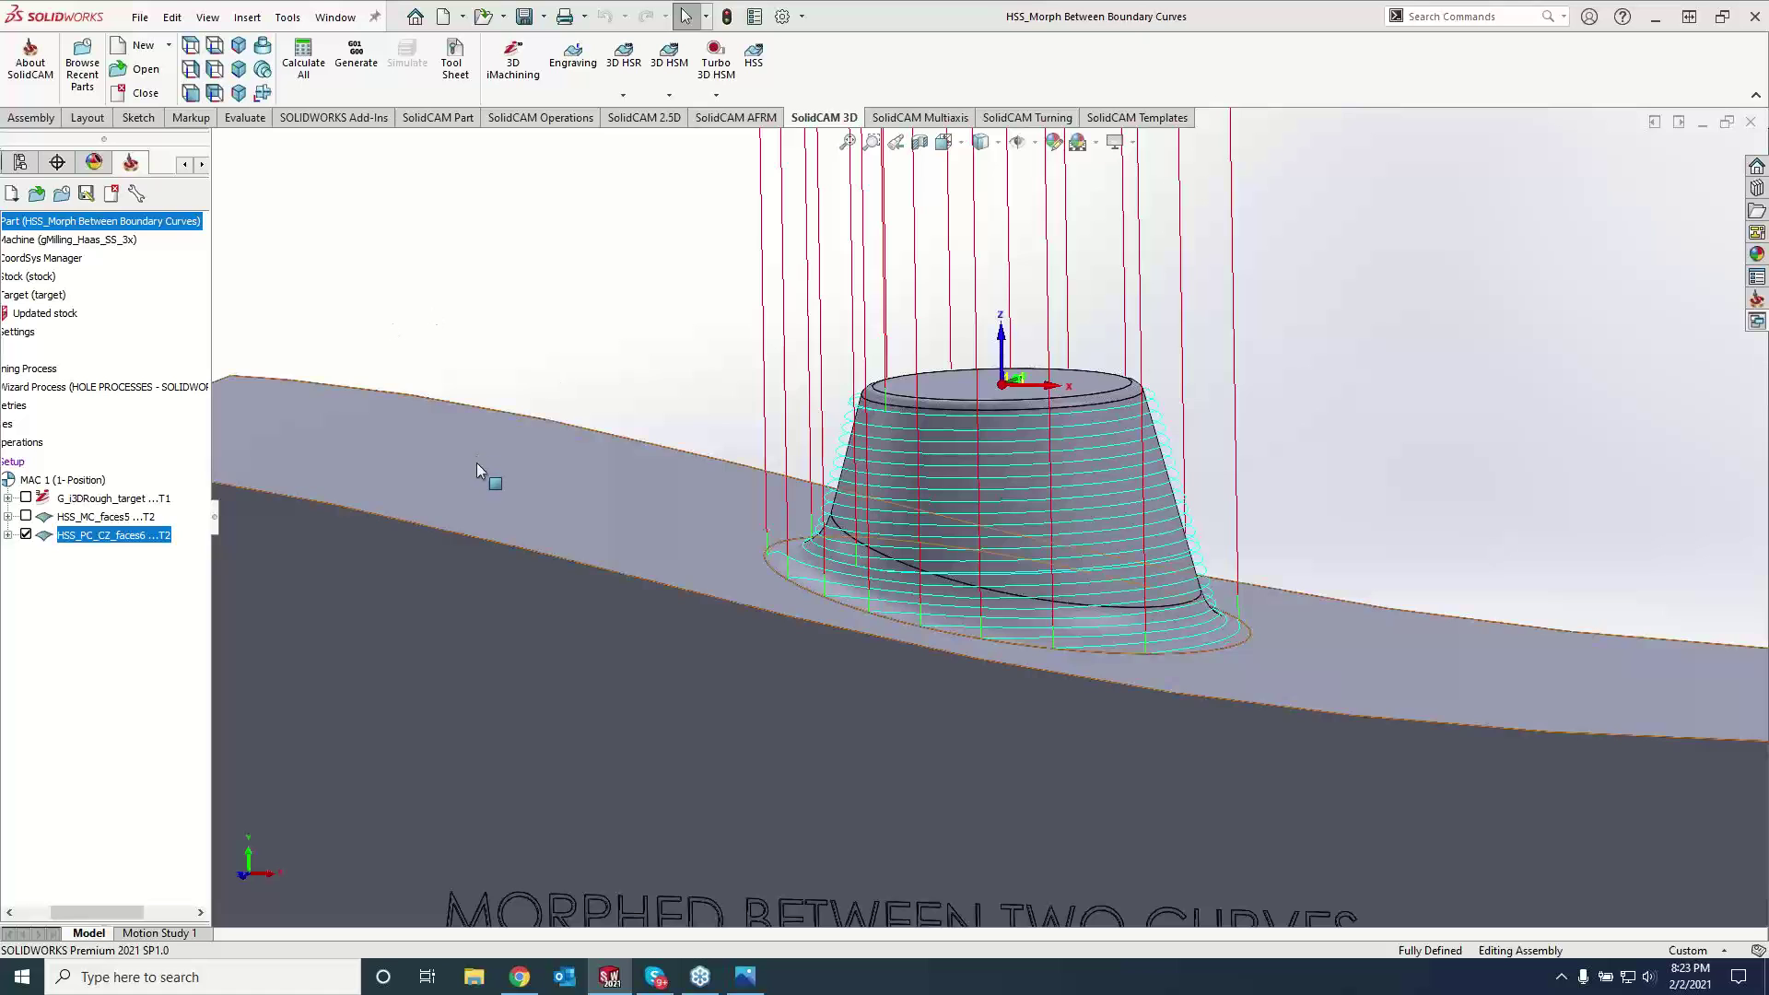
- Compare the Constant Z and morph toolpaths in the Front view by showing one at a time
left_click(474, 662)
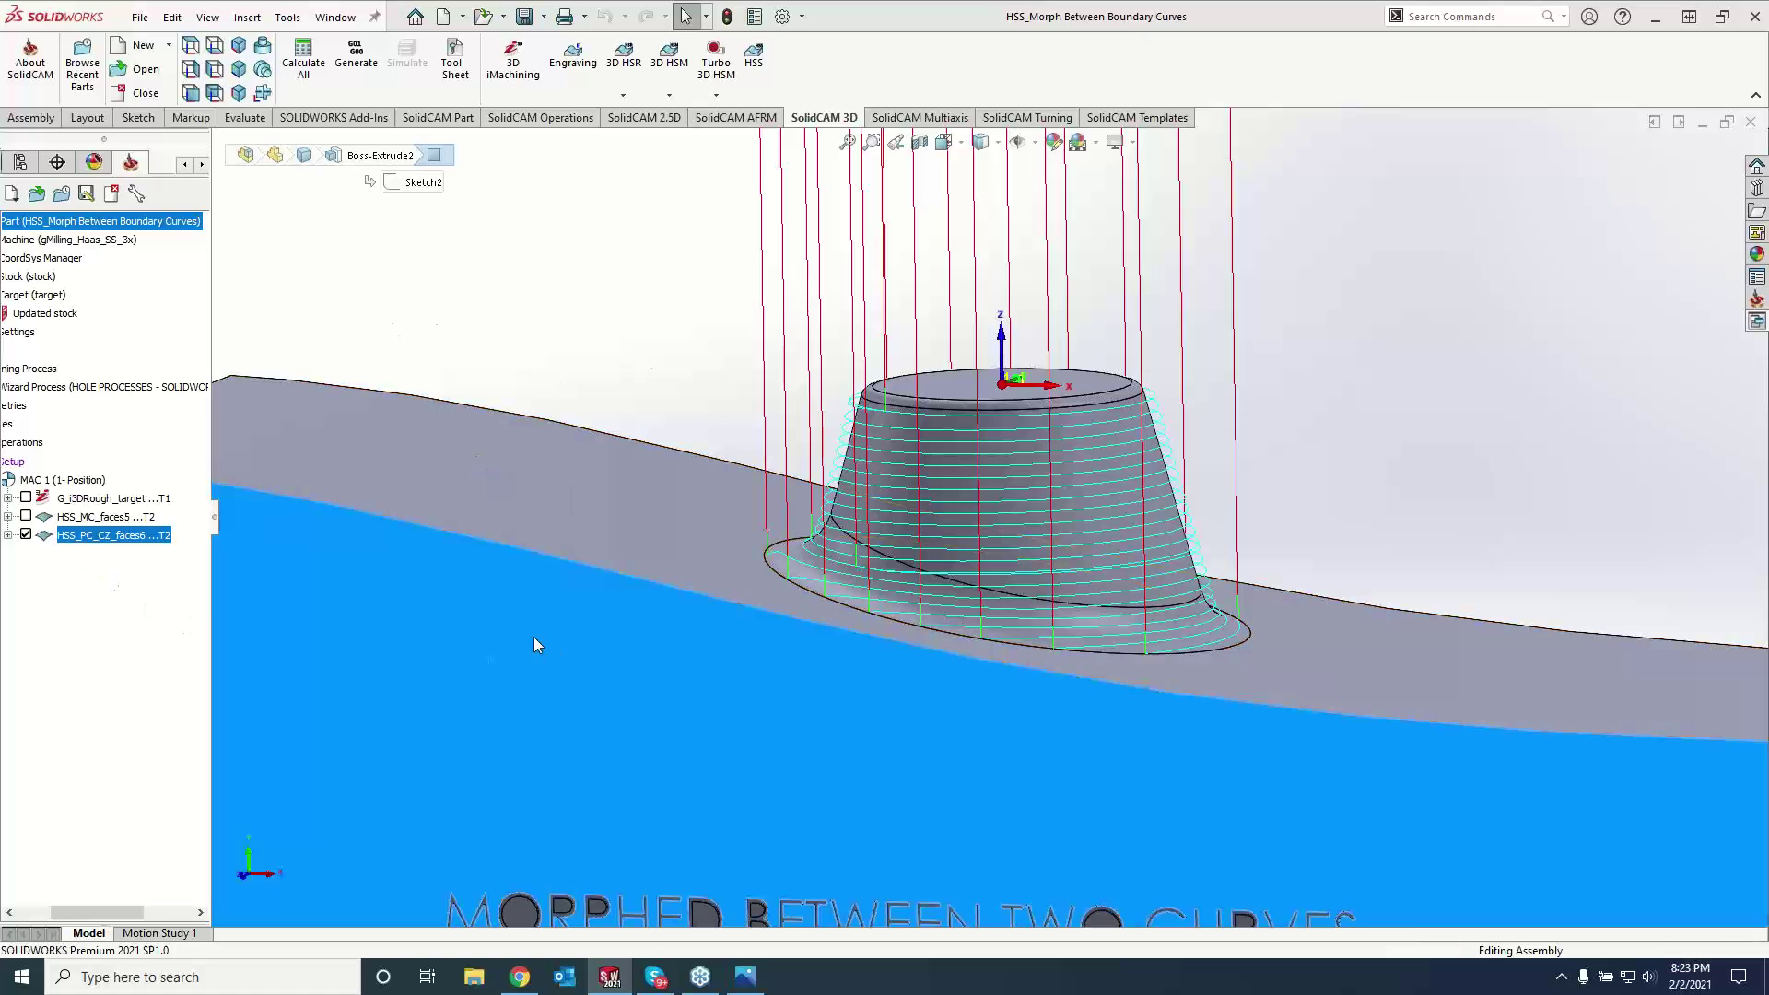
key("space")
left_click(743, 735)
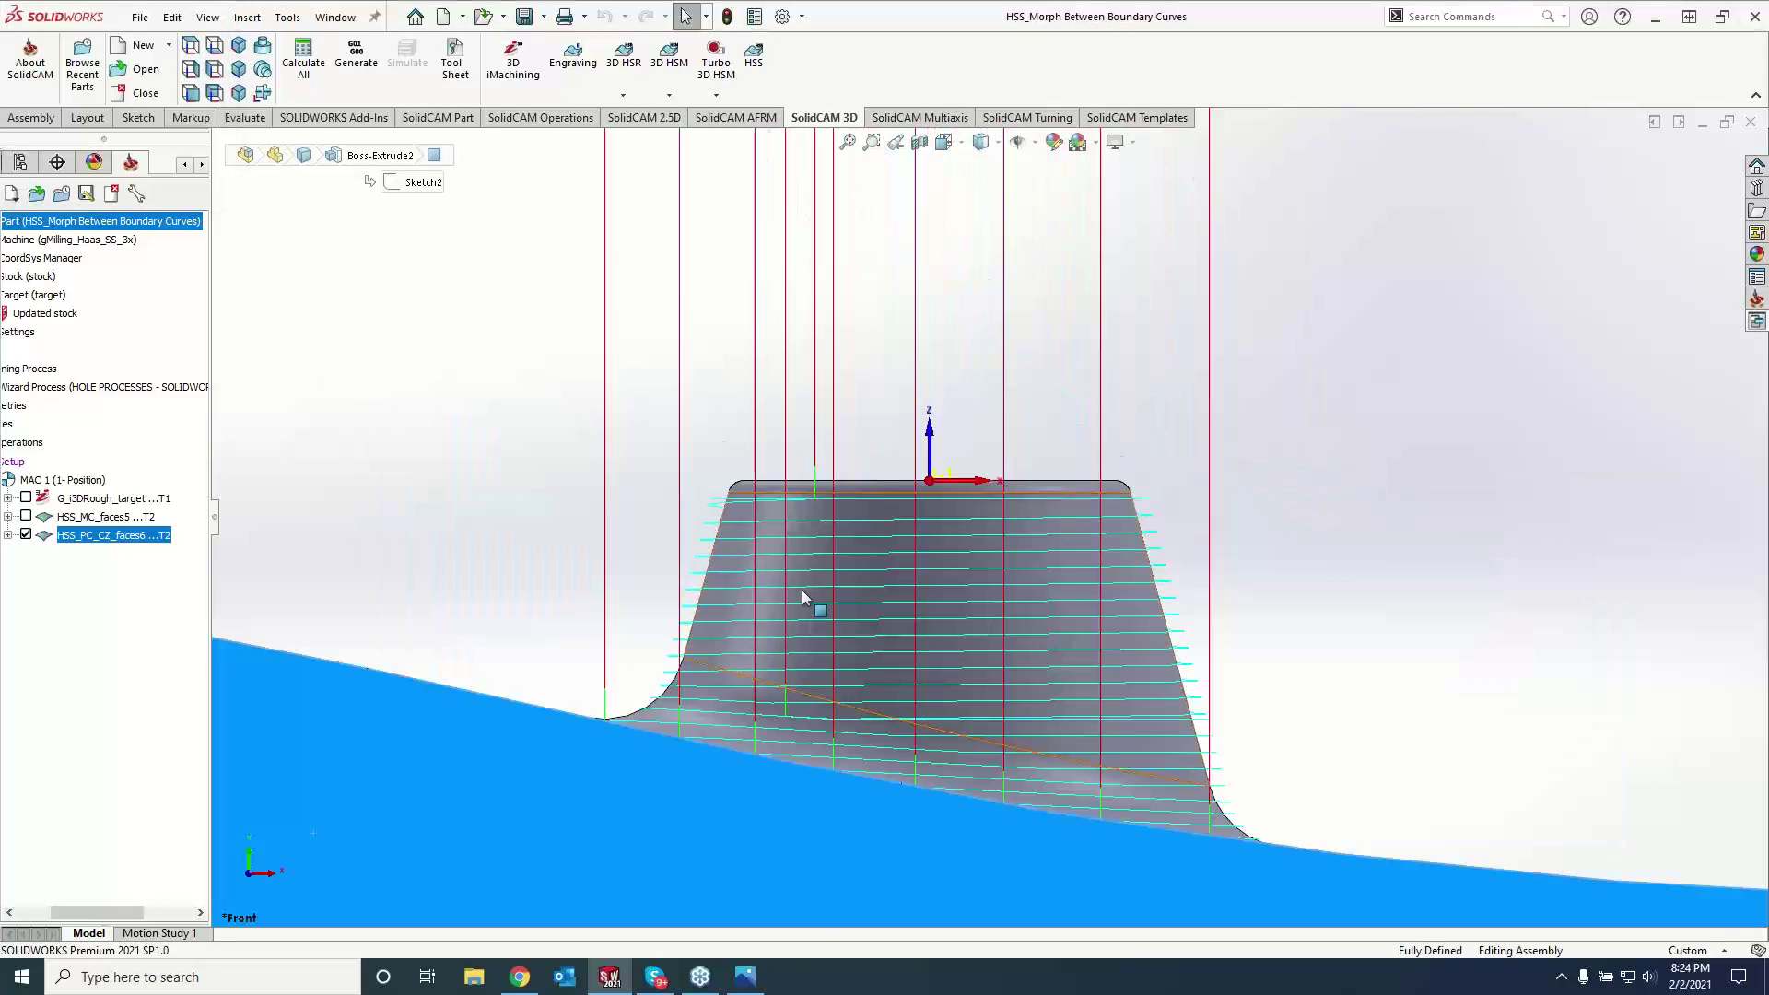
left_click(25, 534)
left_click(25, 516)
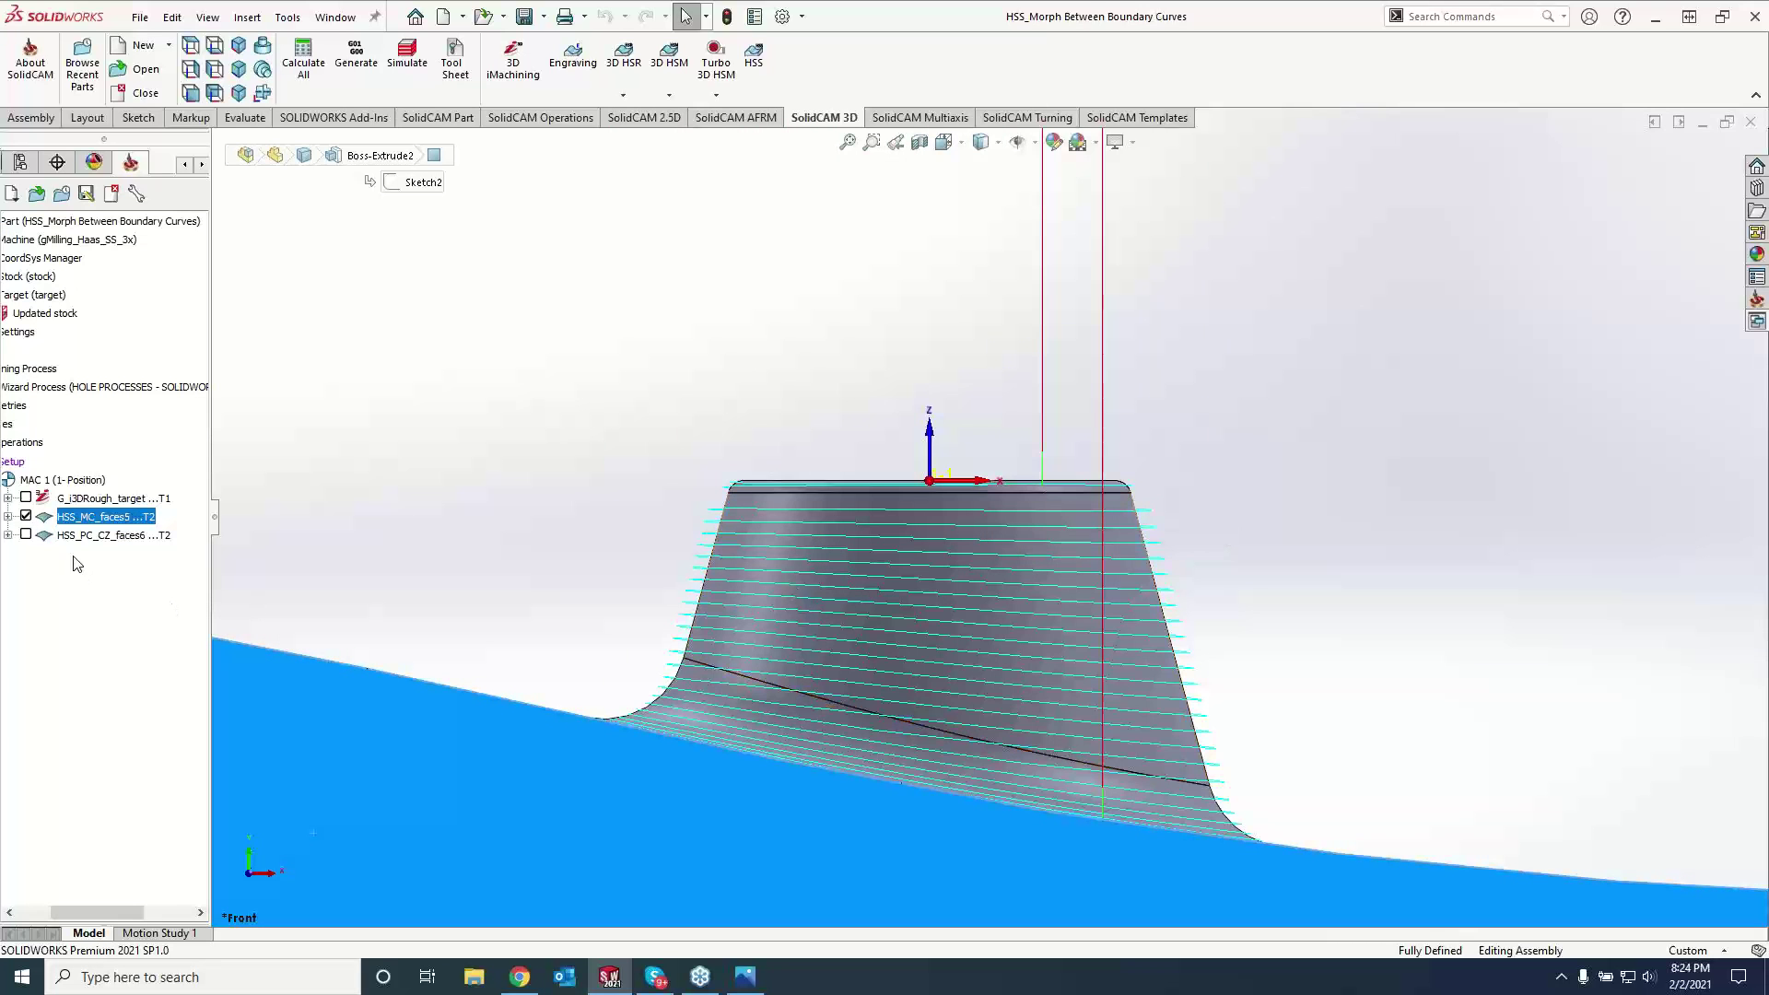
left_click(26, 516)
left_click(26, 535)
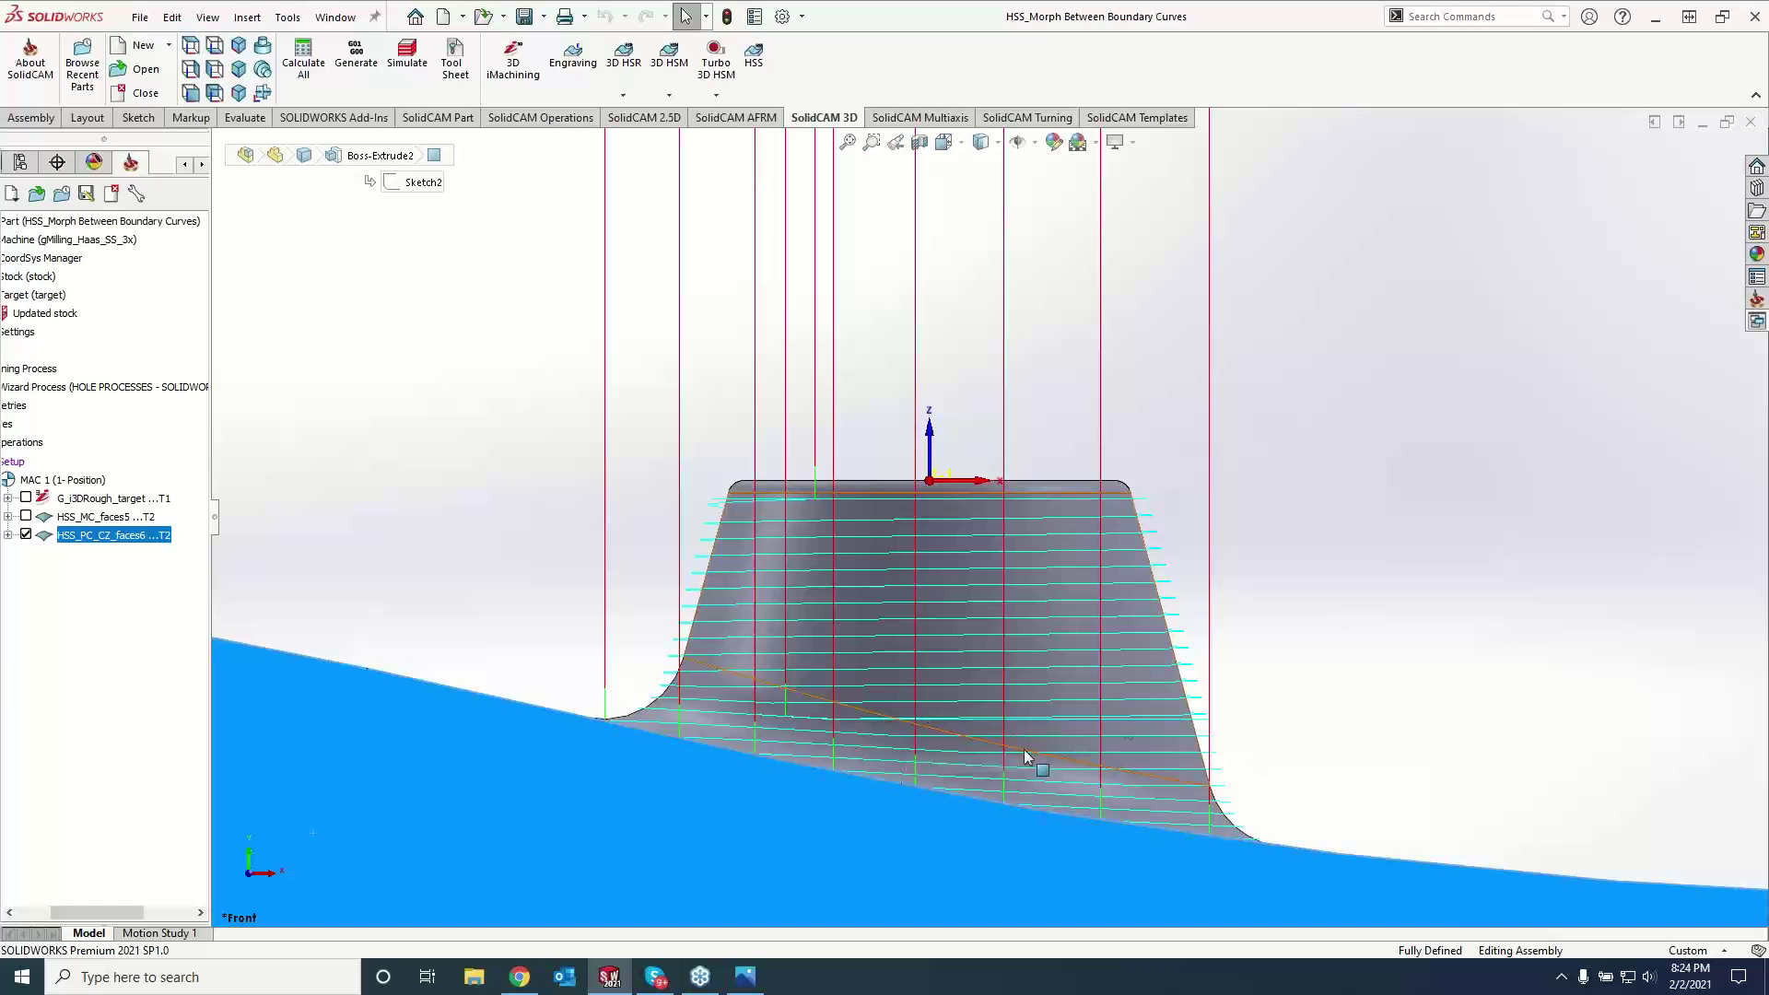
- Inspect the Constant Z and morph passes around the base fillet from the Isometric view and closer angles, and hide the toolpaths
key("ctrl+7")
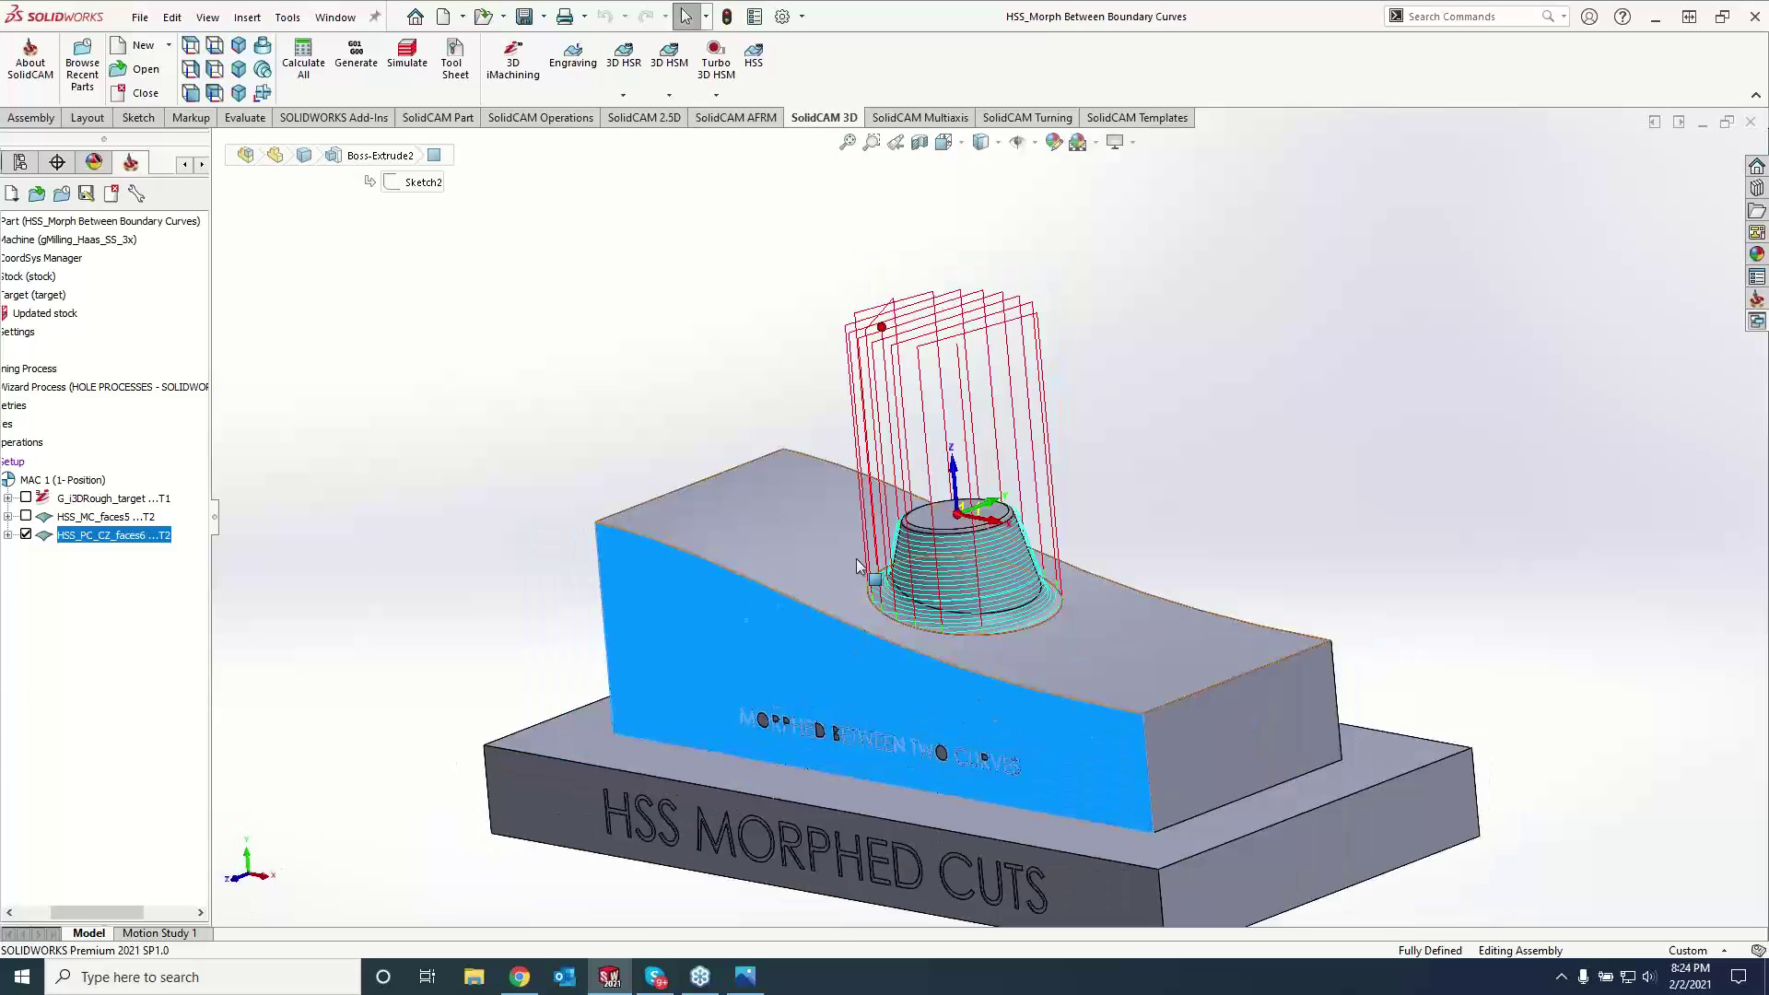
scroll(820, 553, "down", 5)
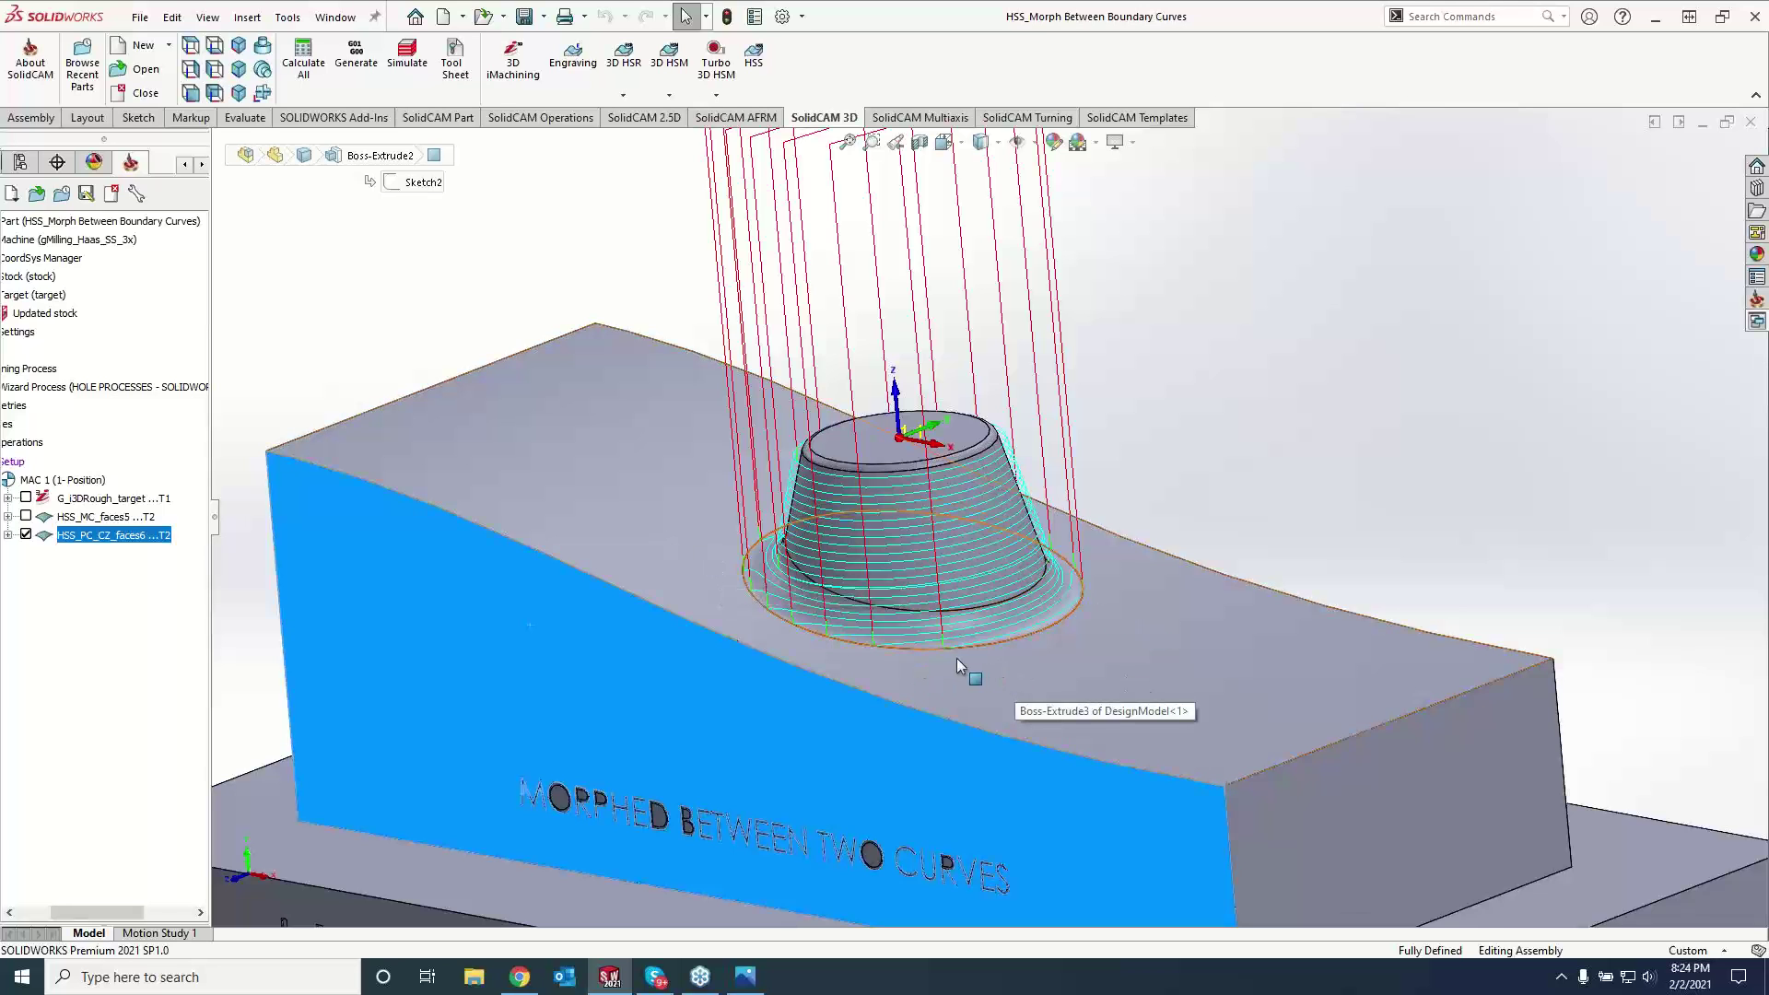
scroll(956, 658, "down", 3)
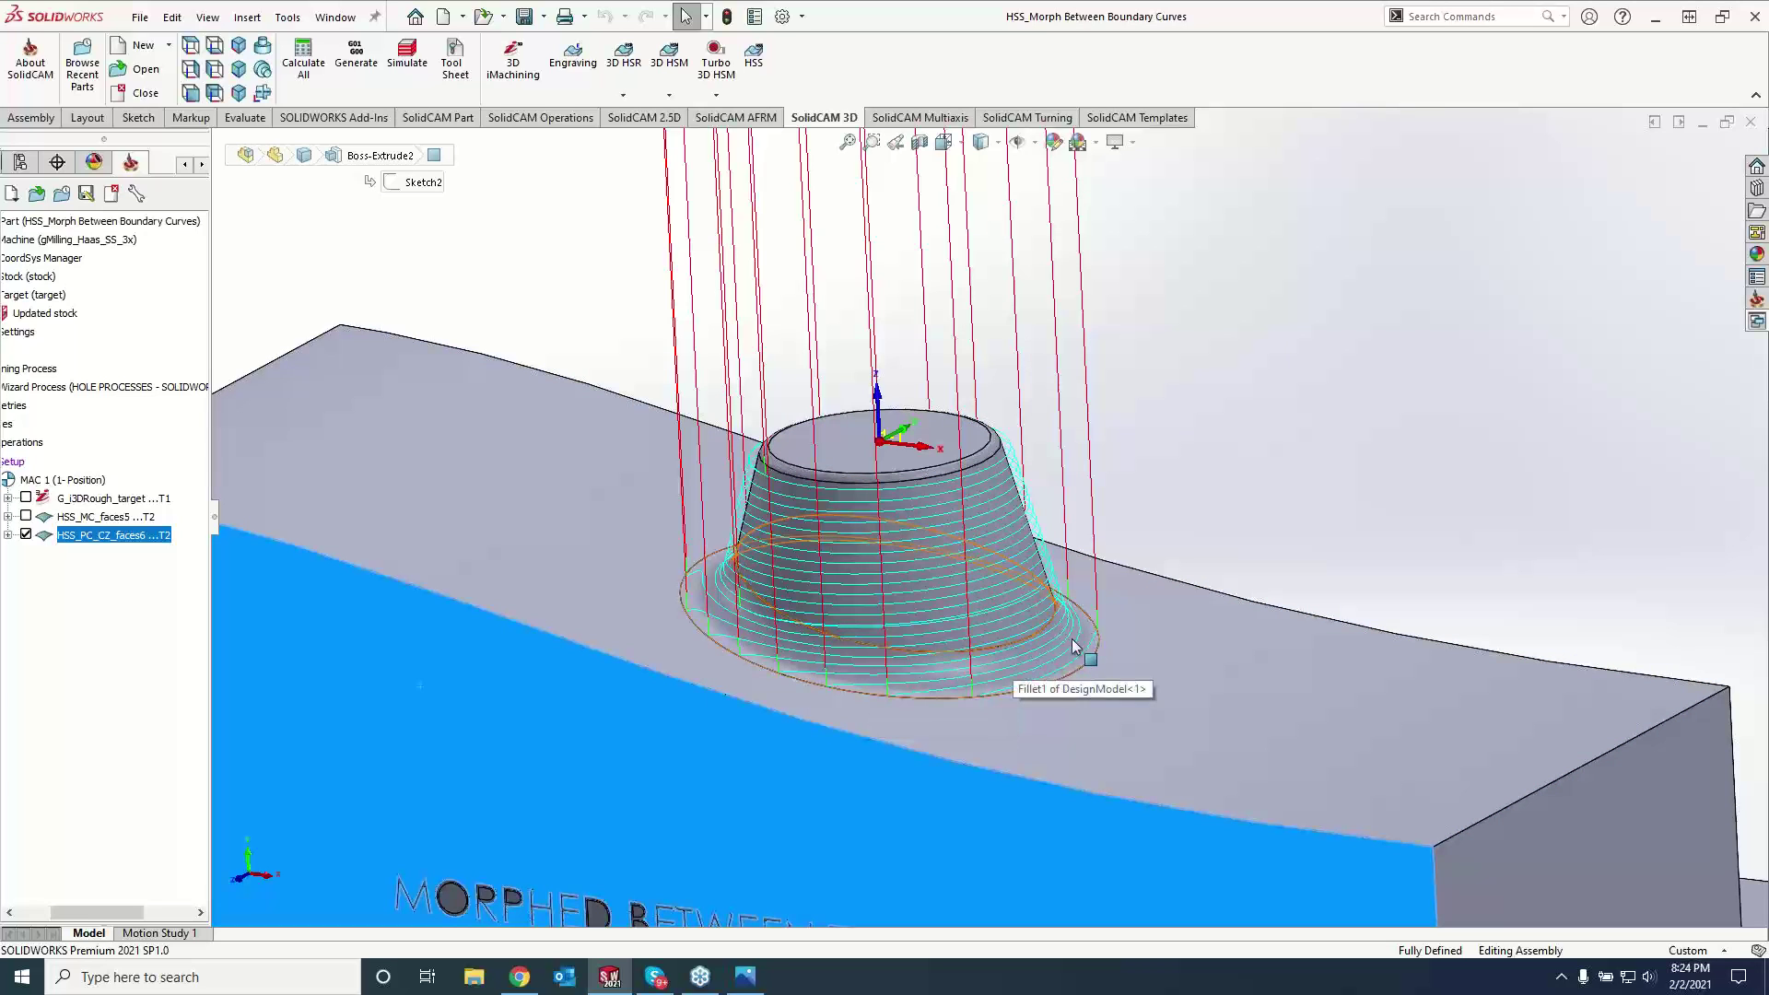
middle_click_drag(1021, 649, 1015, 649)
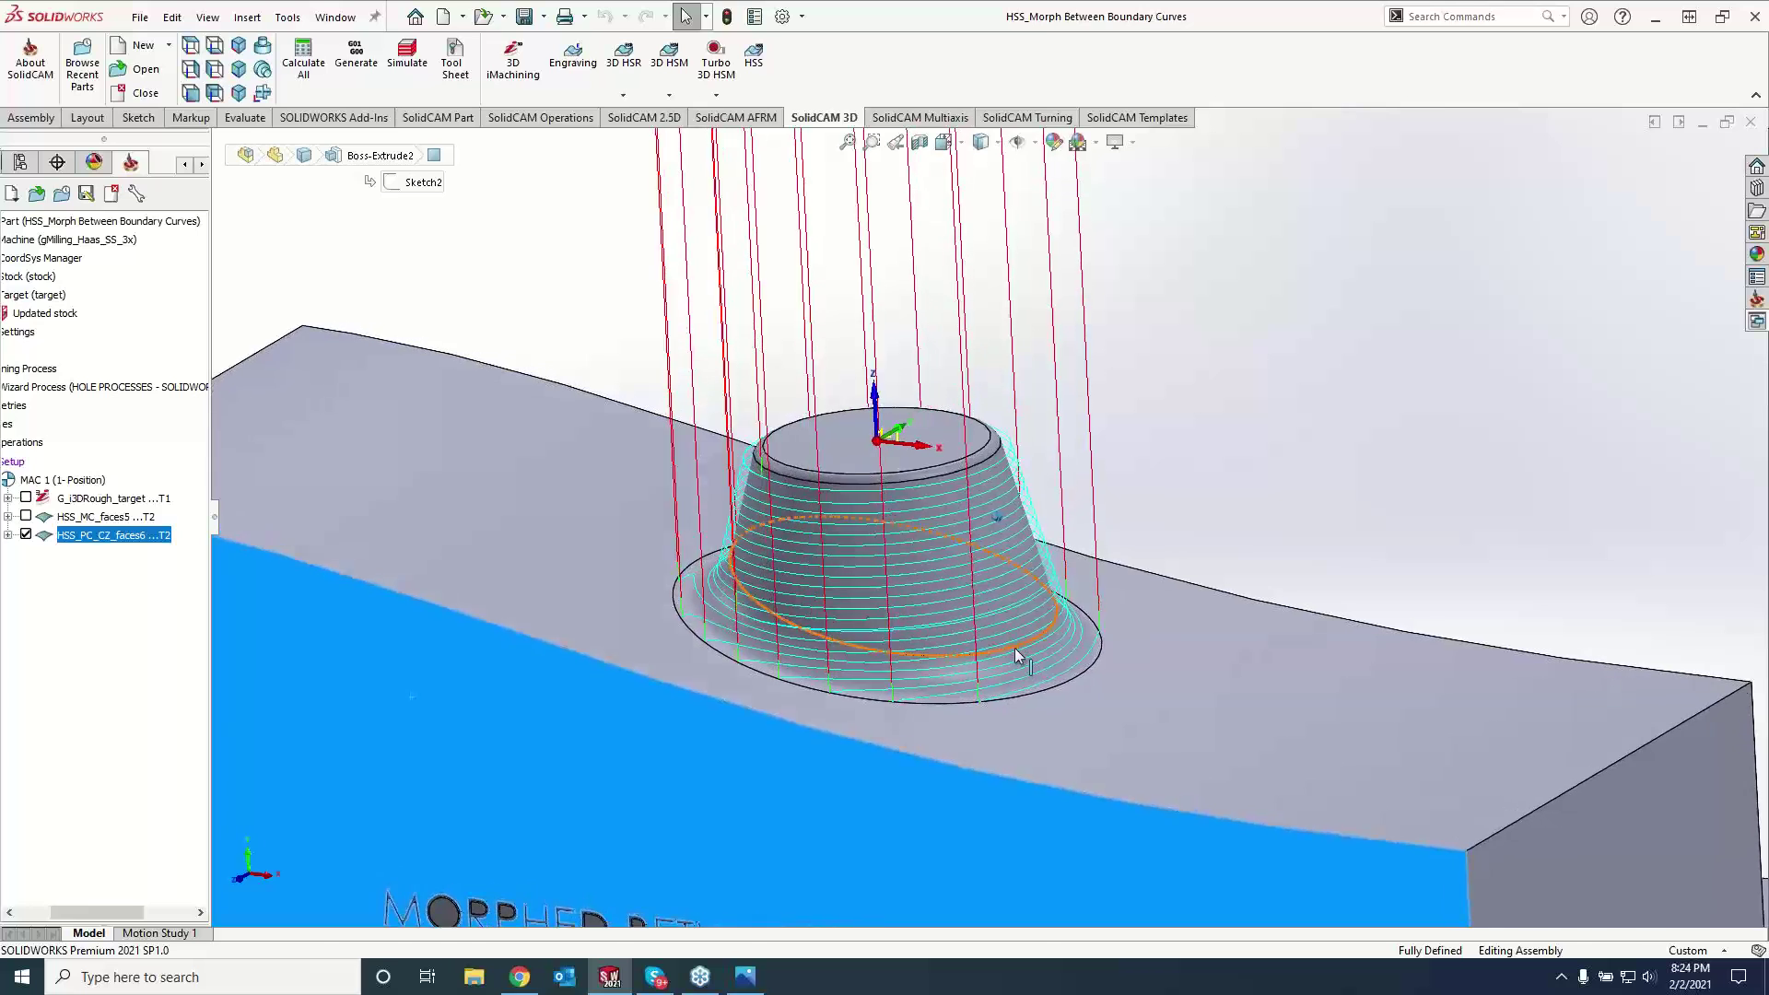
left_click(26, 517)
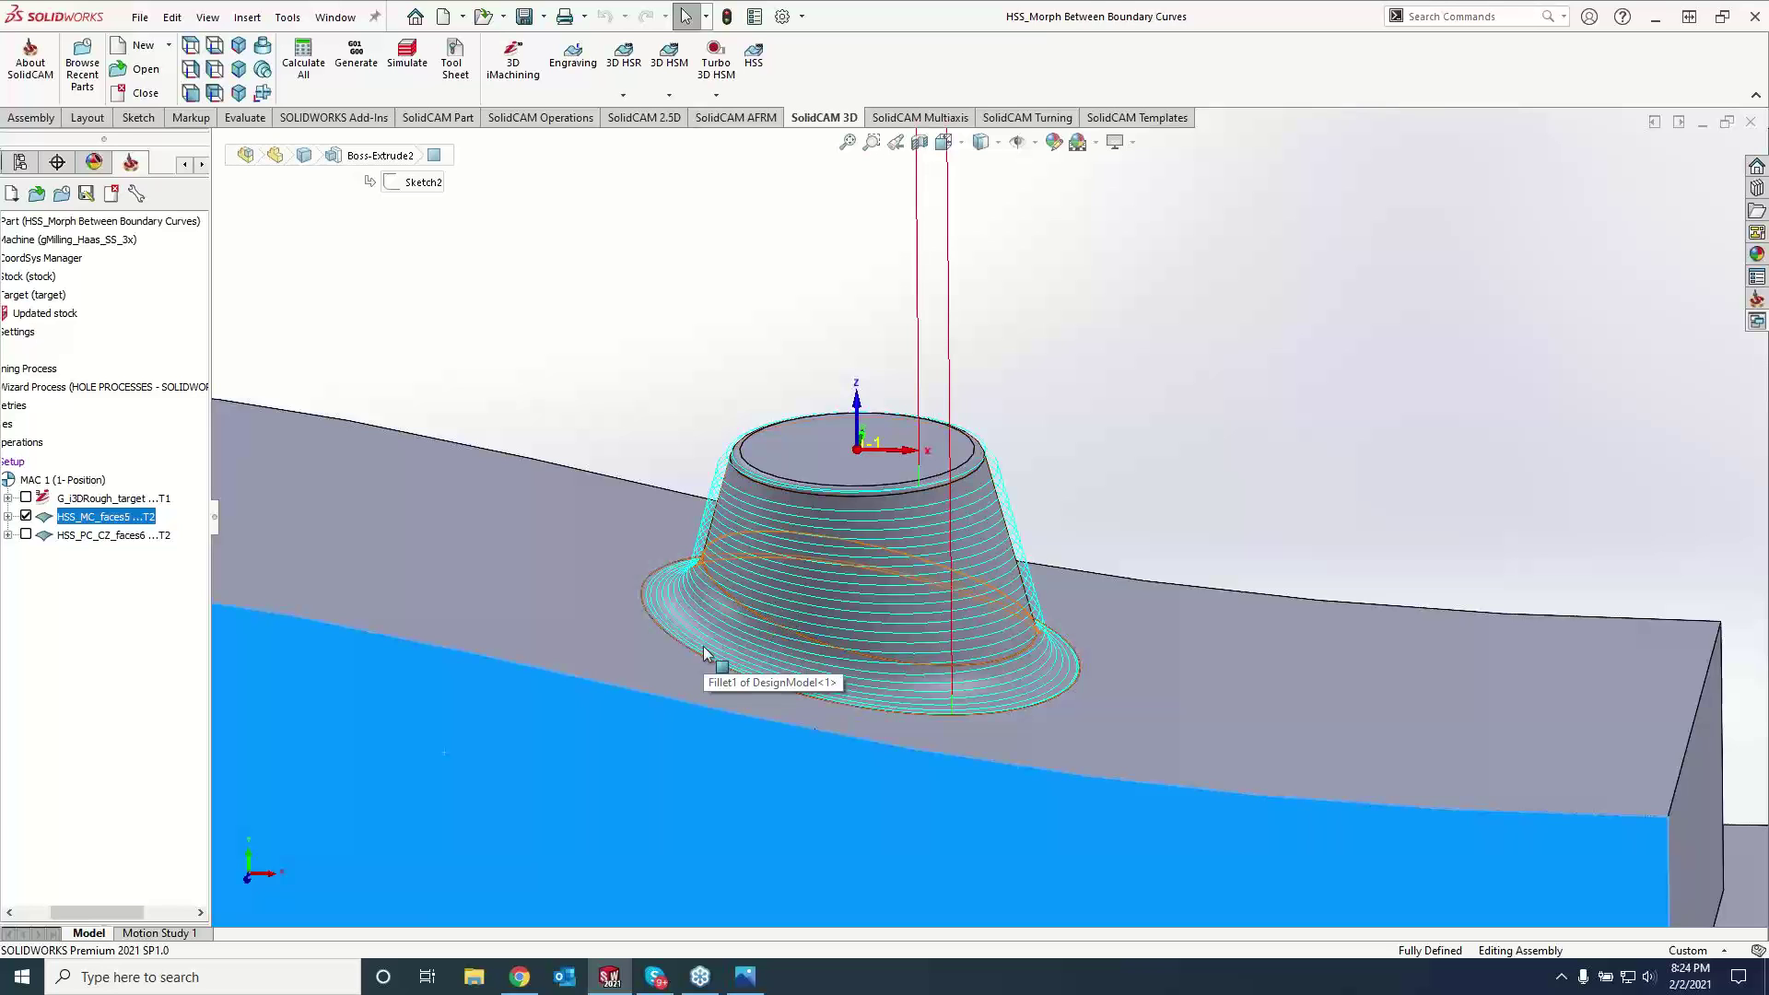
left_click(27, 517)
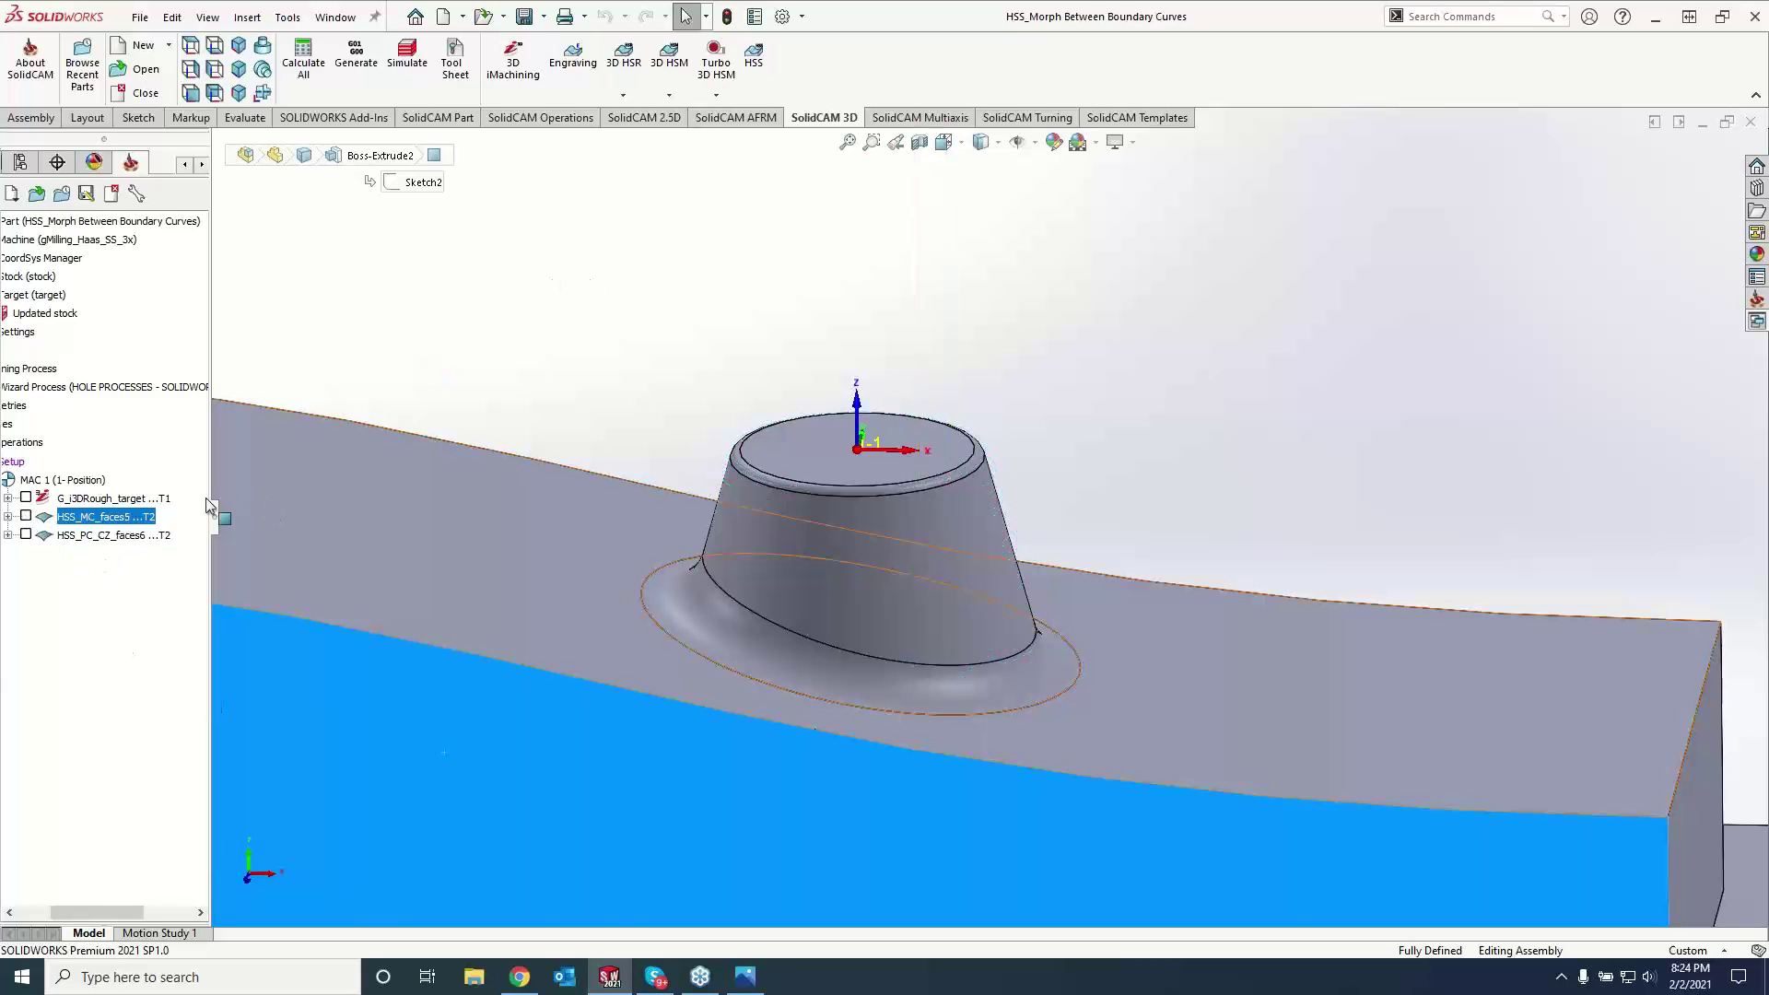
- Add a new HSS operation after the Constant Z operation and set its technology to Parallel to Surface
left_click(113, 534)
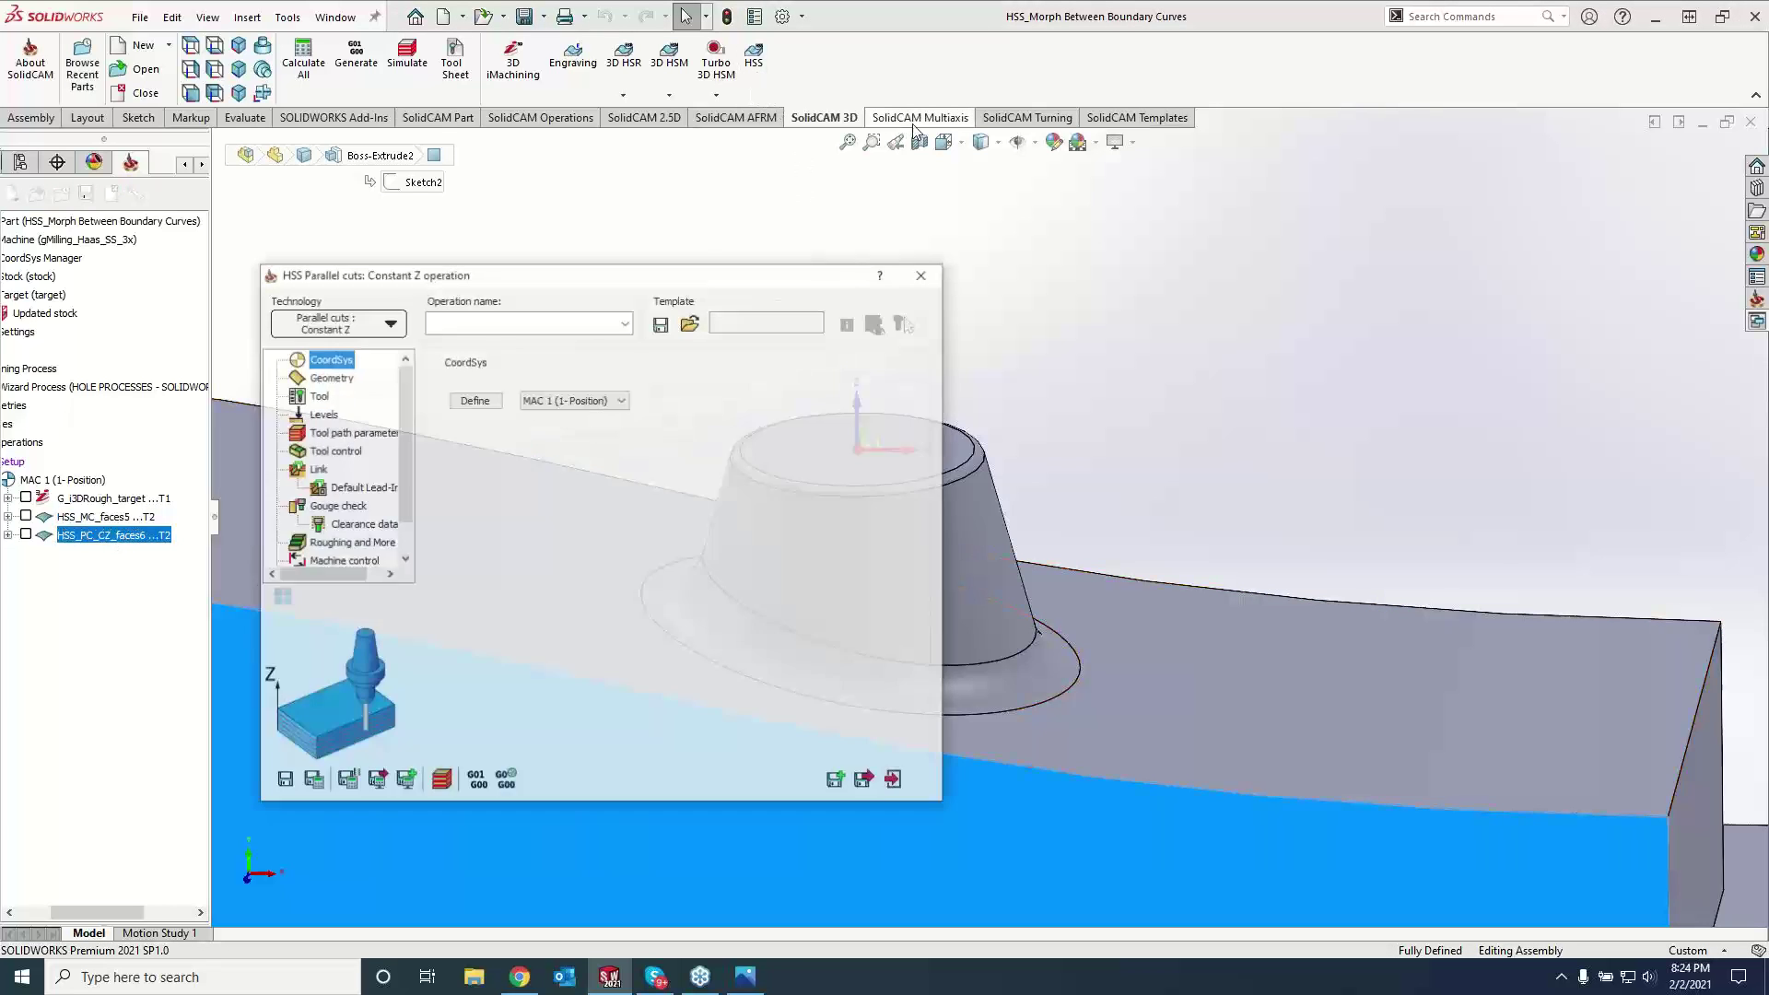
left_click(376, 330)
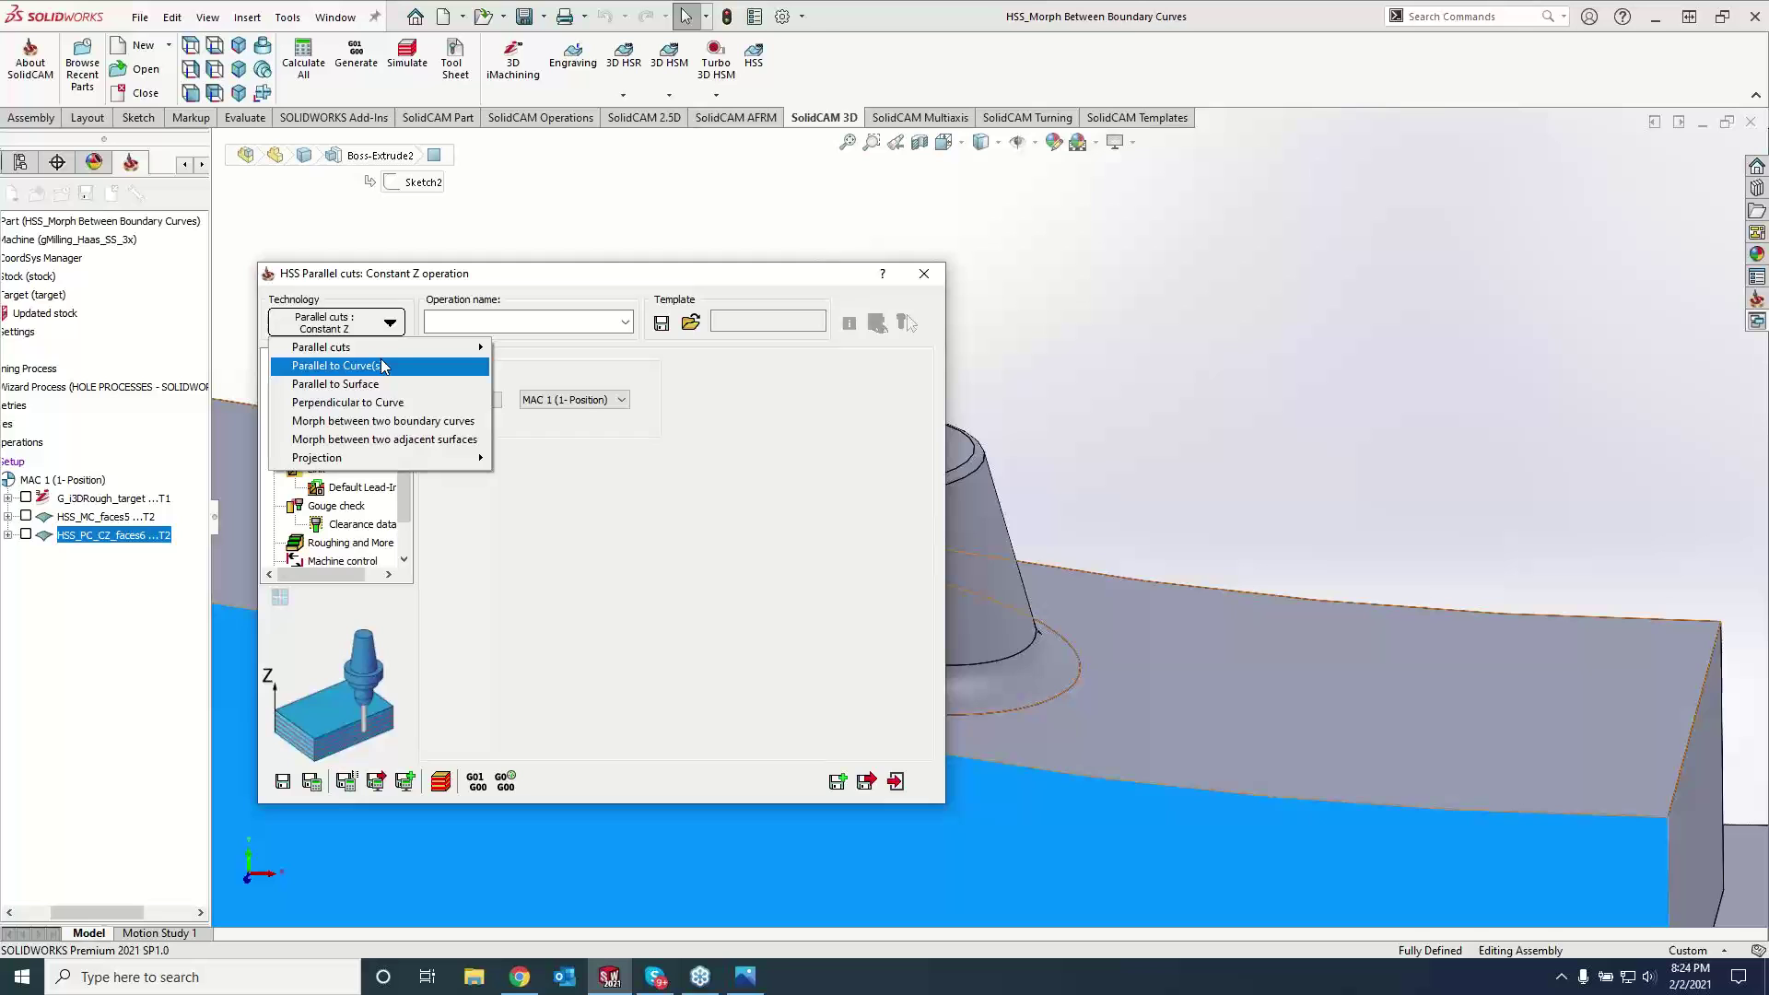
left_click(365, 383)
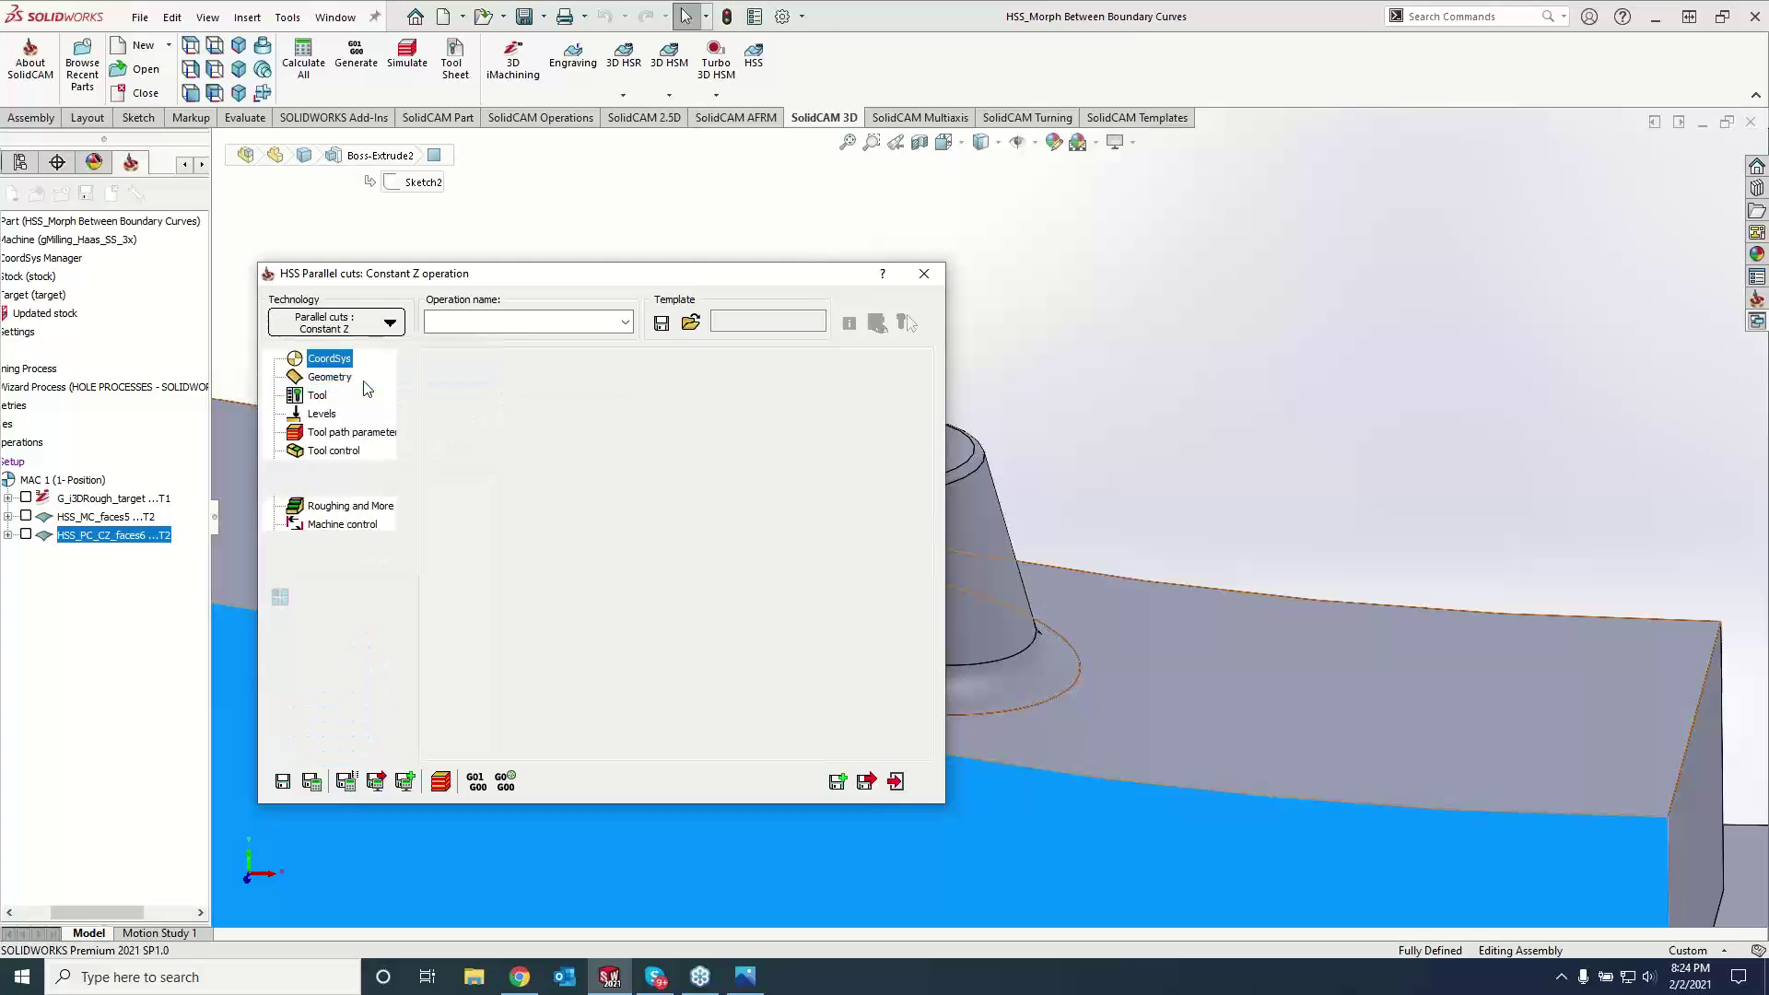
- Define the drive surface from the boss's rounded top edge, tapered wall and base fillet faces
left_click(324, 381)
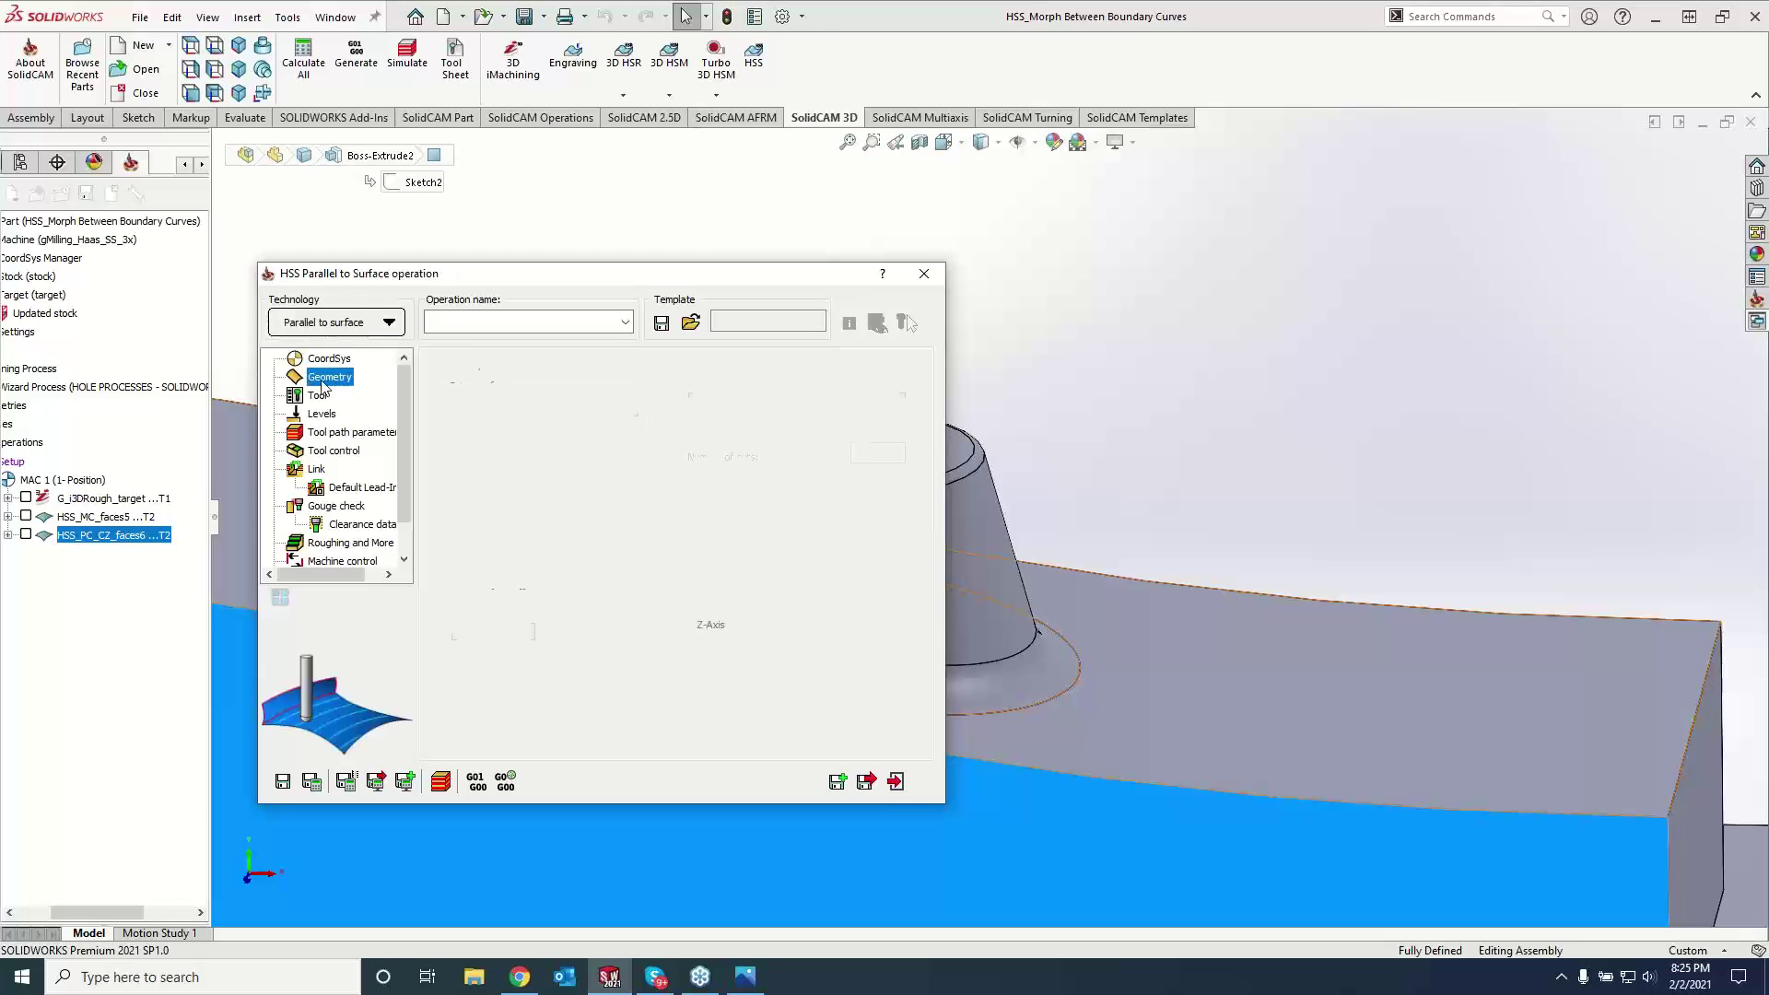
left_click(489, 408)
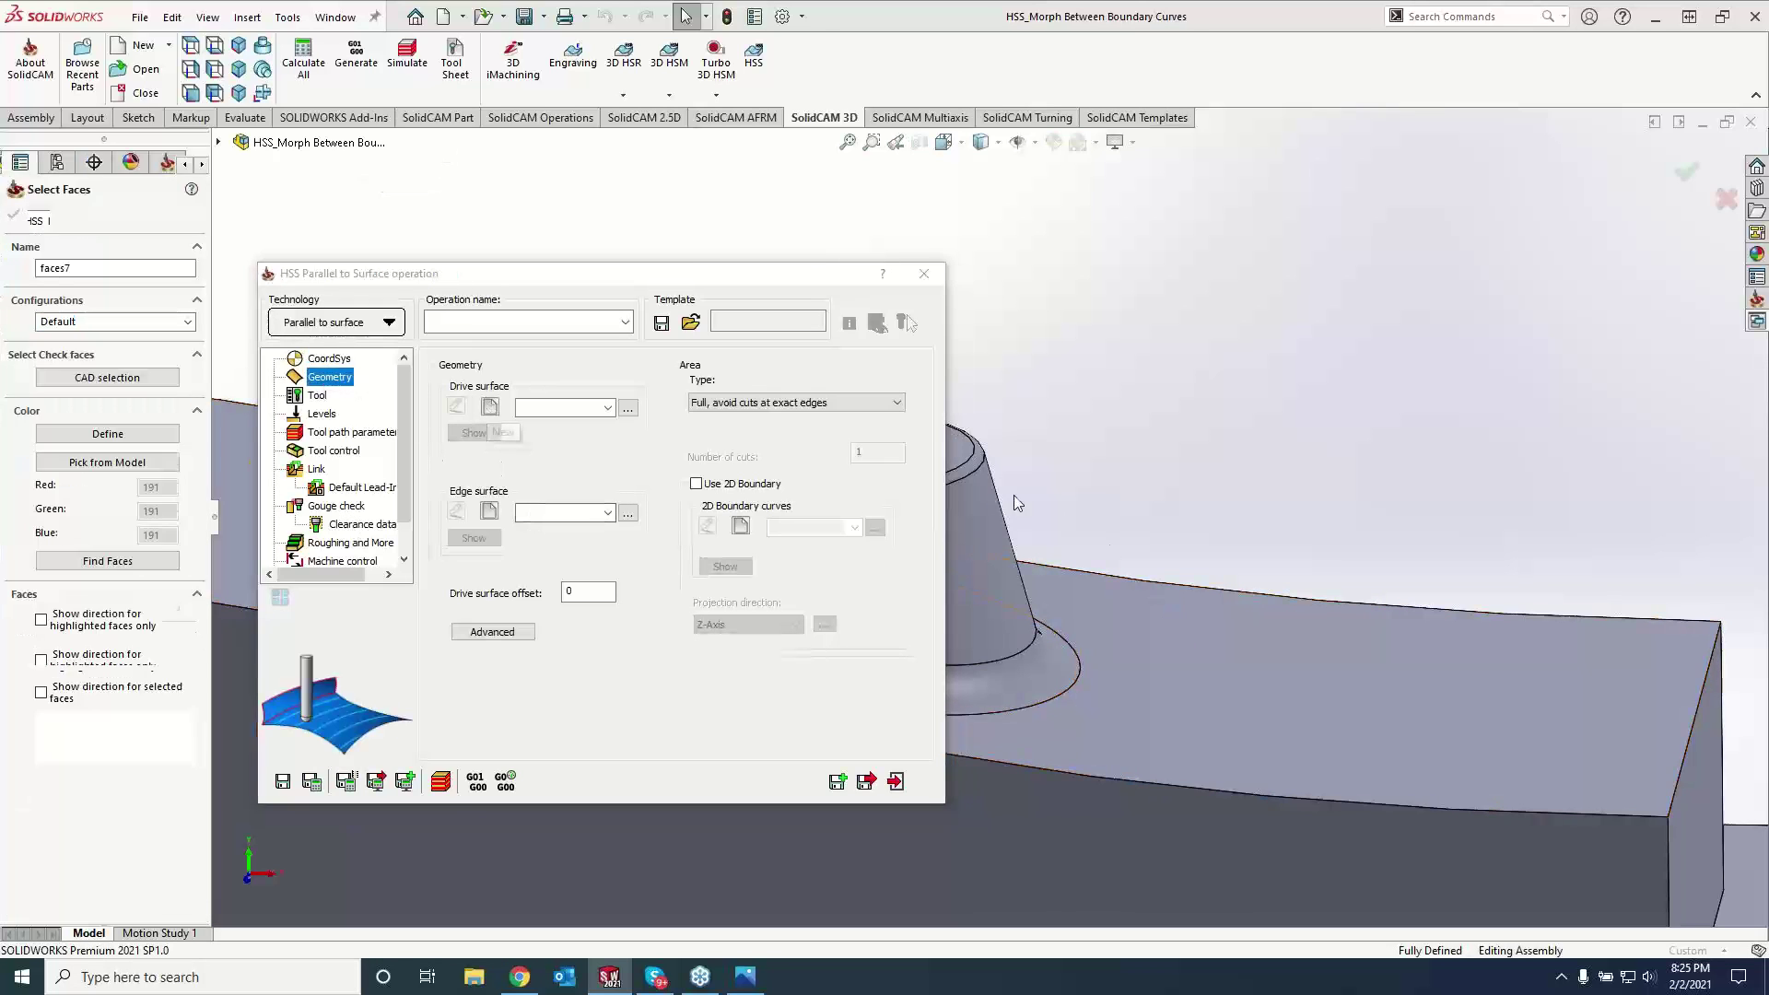
left_click(954, 478)
left_click(951, 521)
left_click(958, 672)
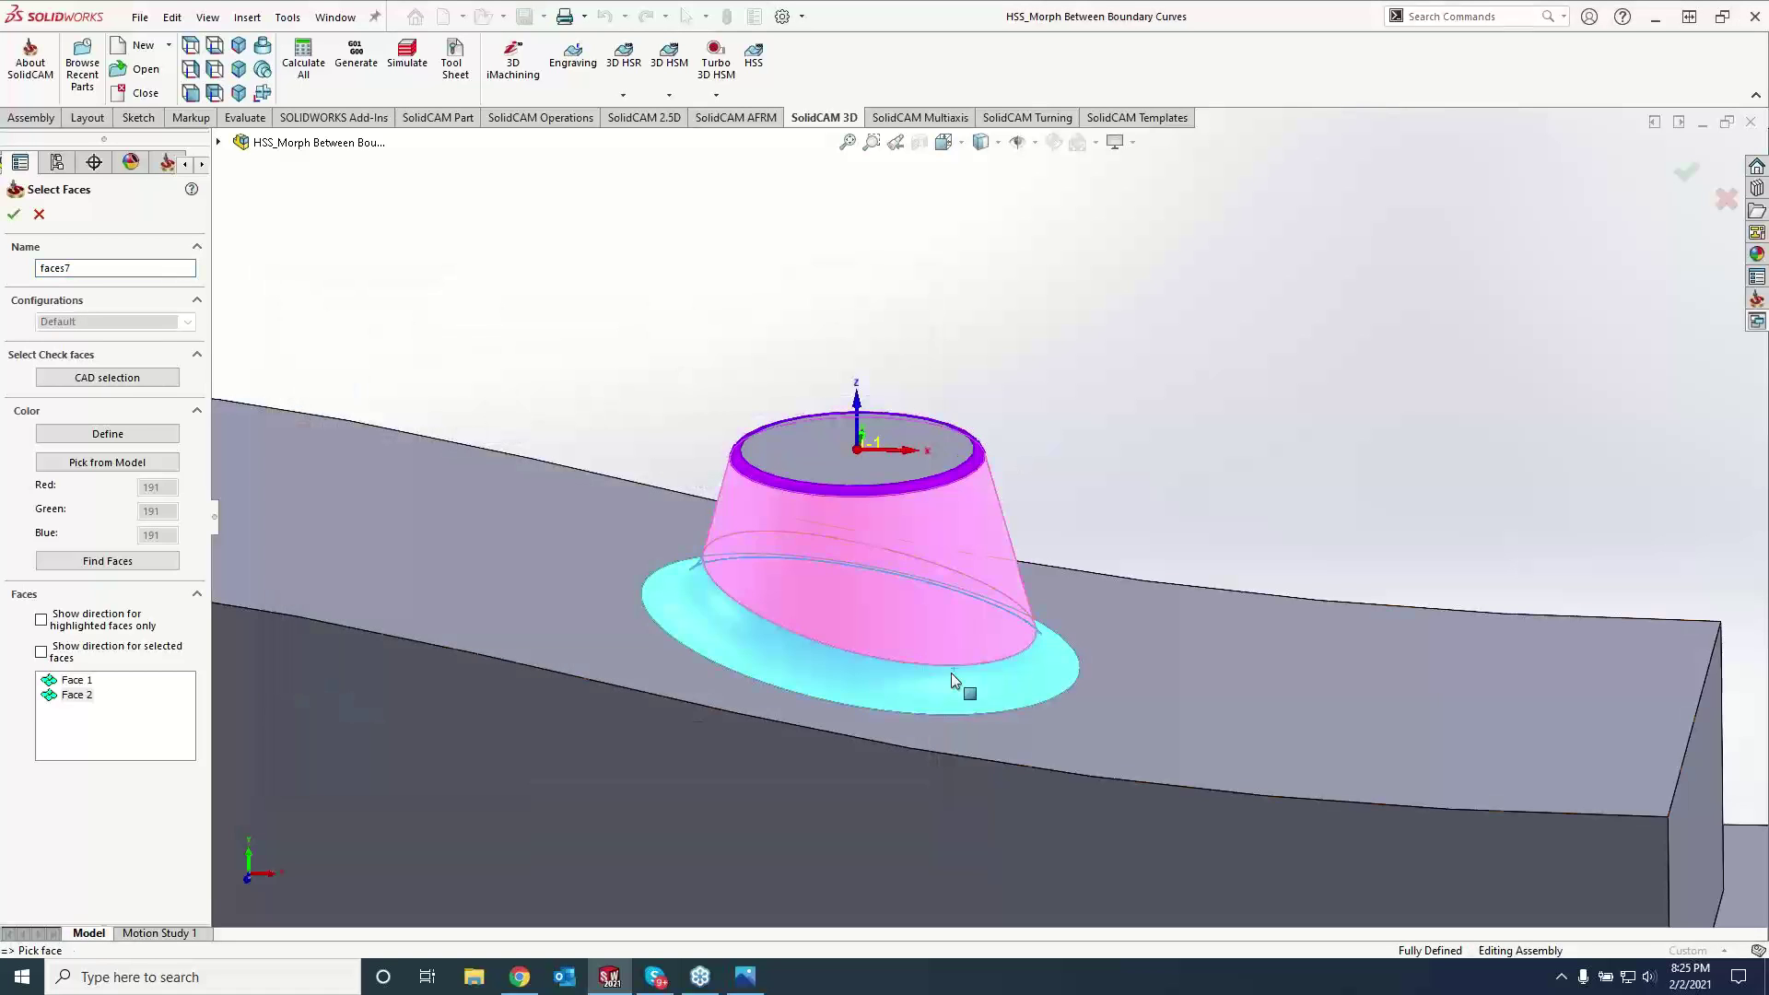
left_click(14, 214)
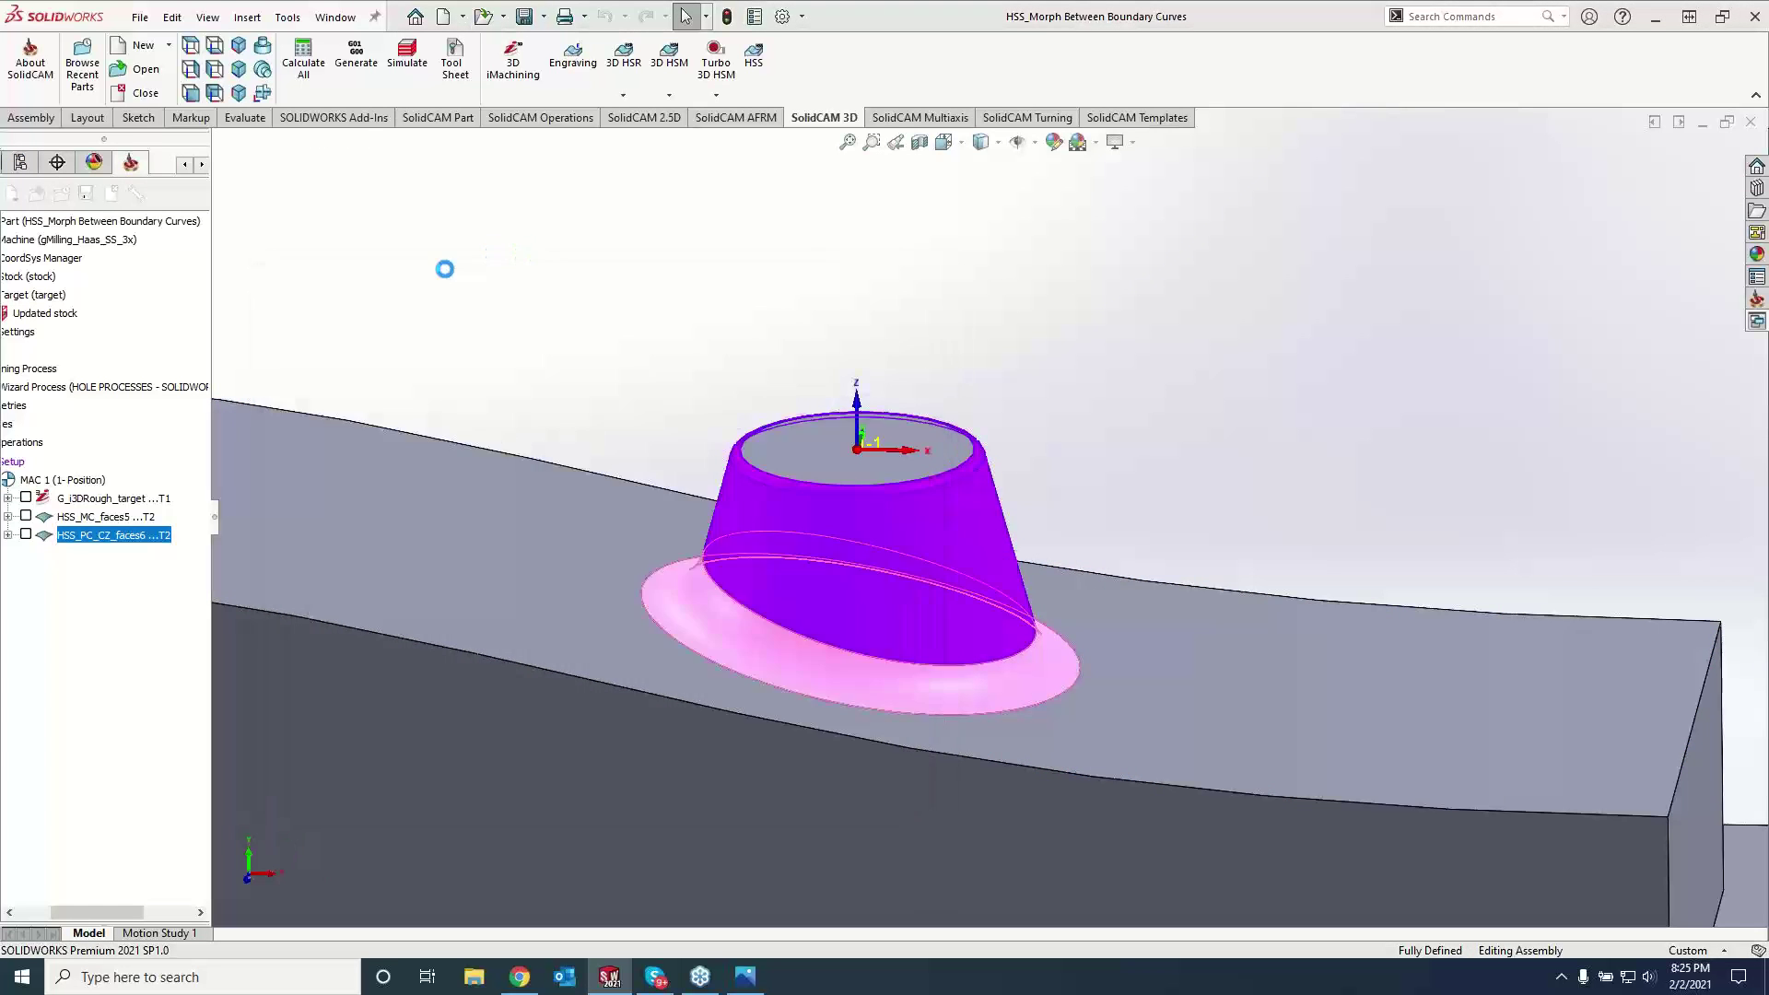
- Define the edge surface as the contoured face surrounding the boss
left_click(489, 512)
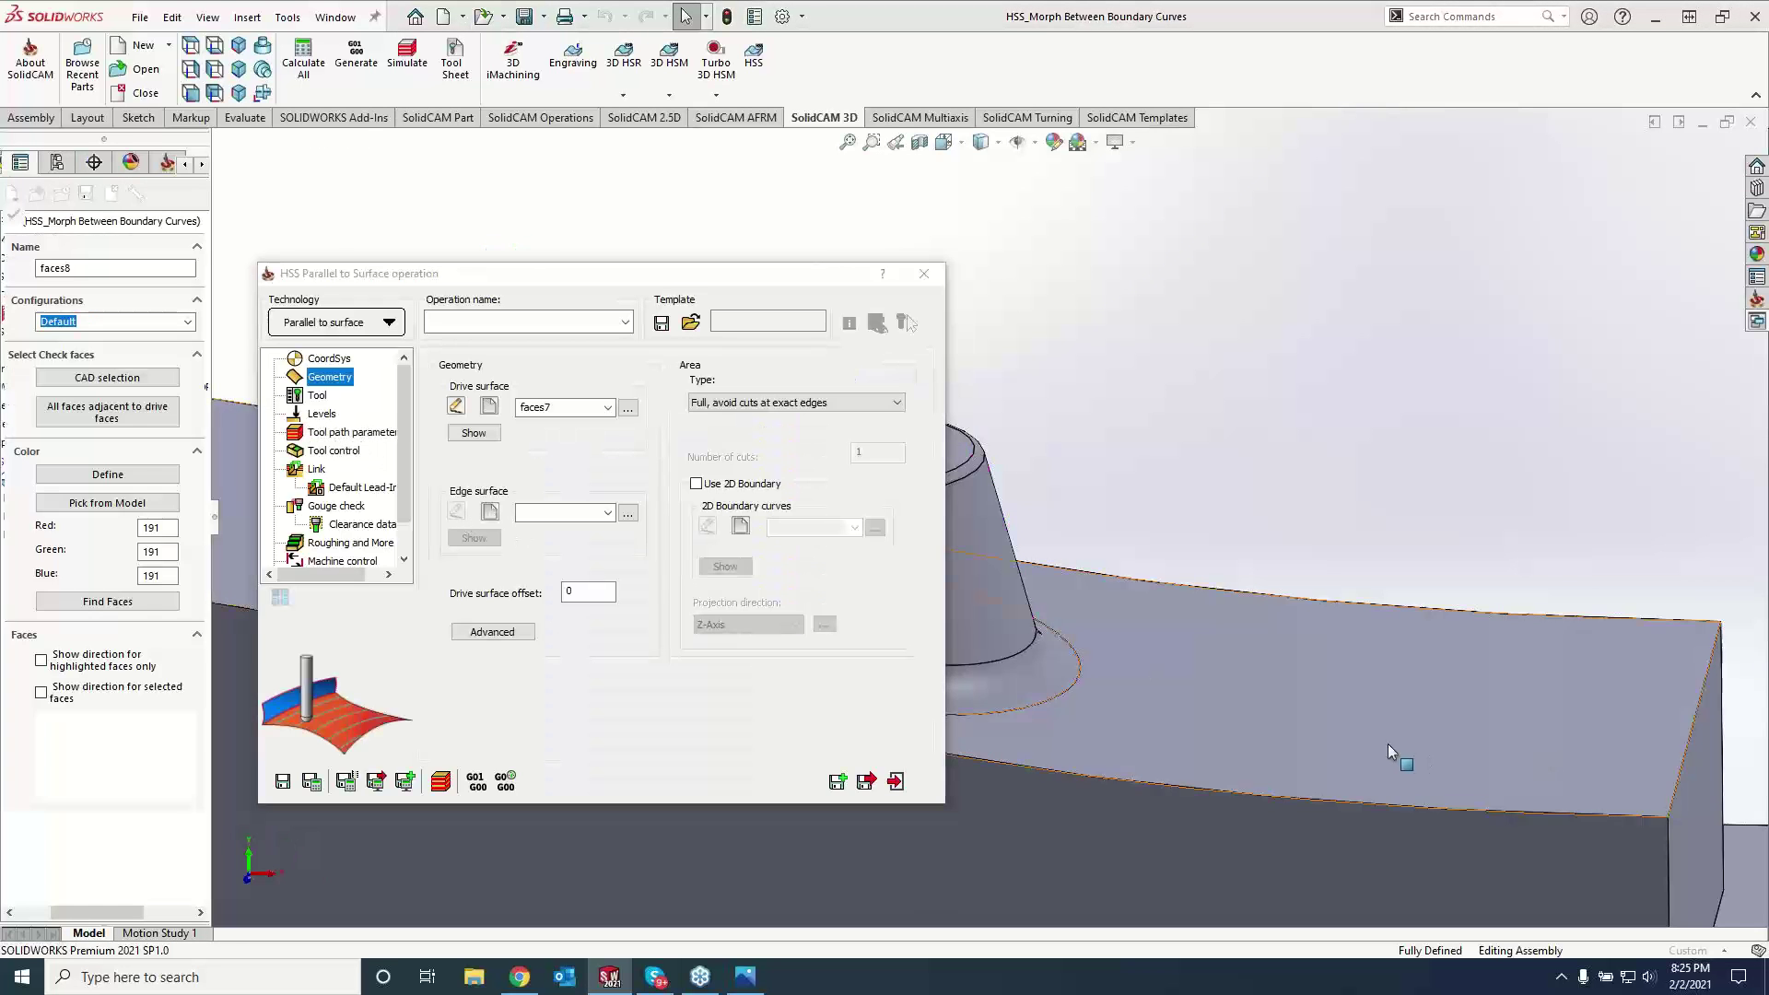
left_click(1387, 744)
left_click(14, 214)
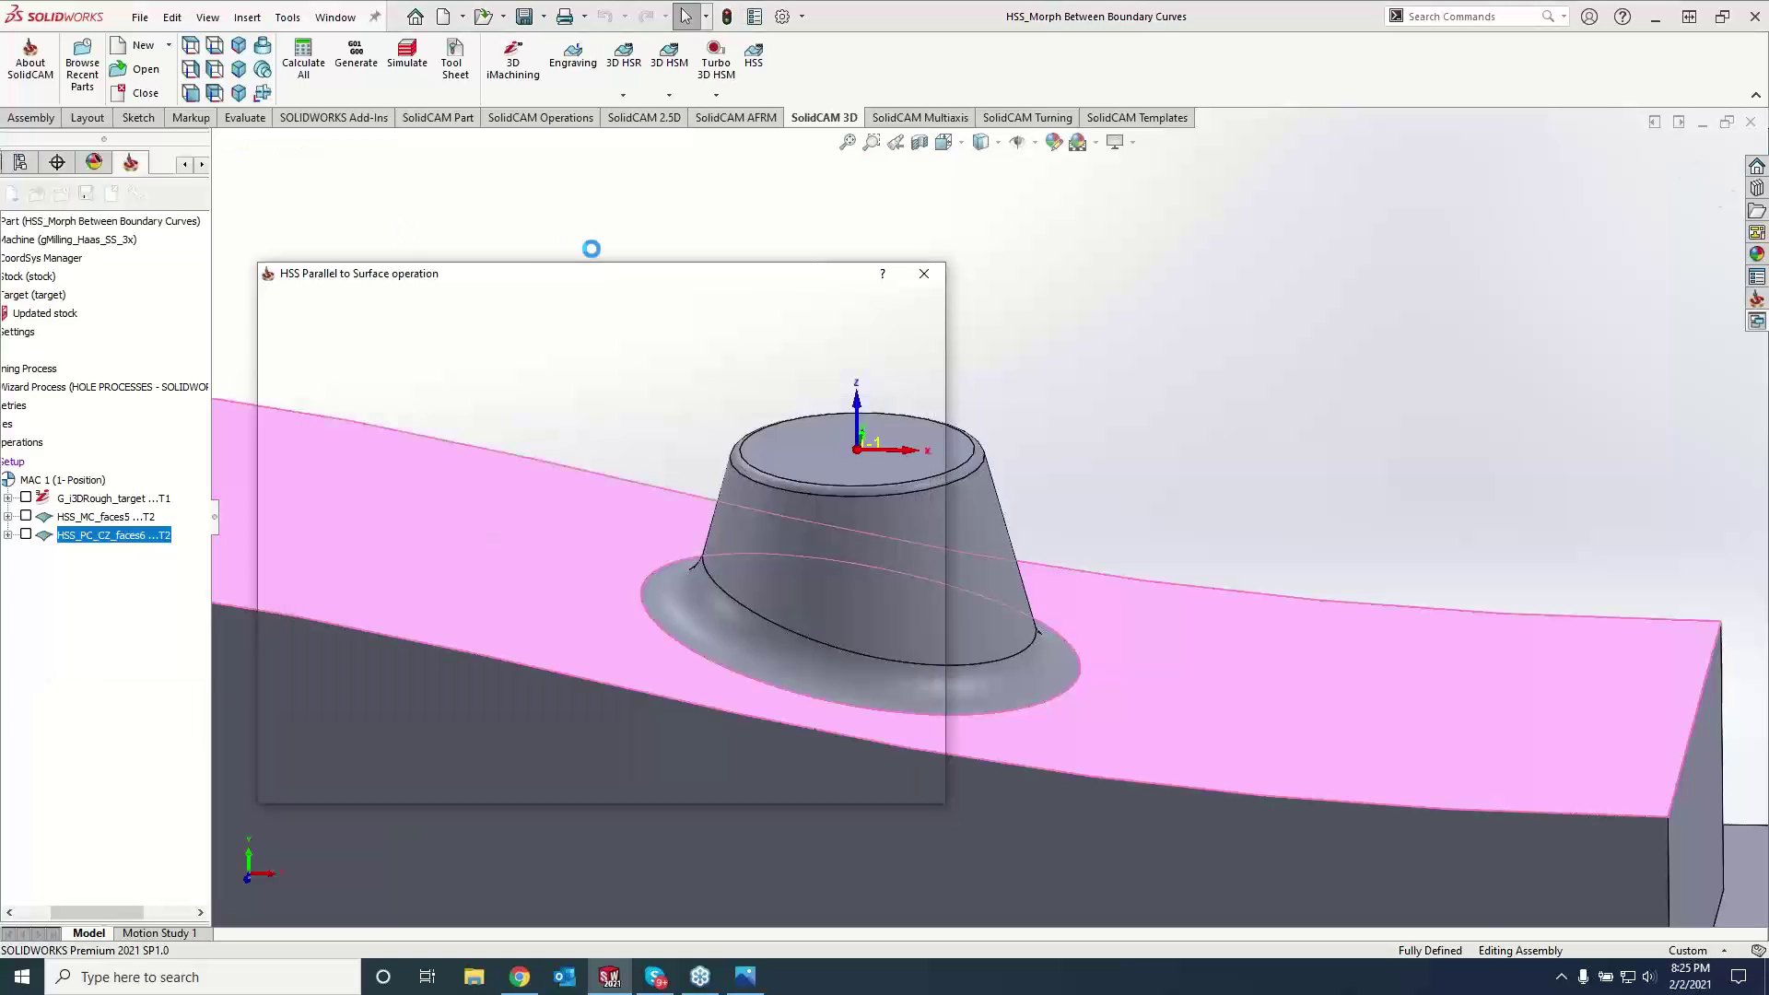
- Assign tool 2, the 0.125 inch ball nose mill, to the Parallel to Surface operation
left_click(317, 395)
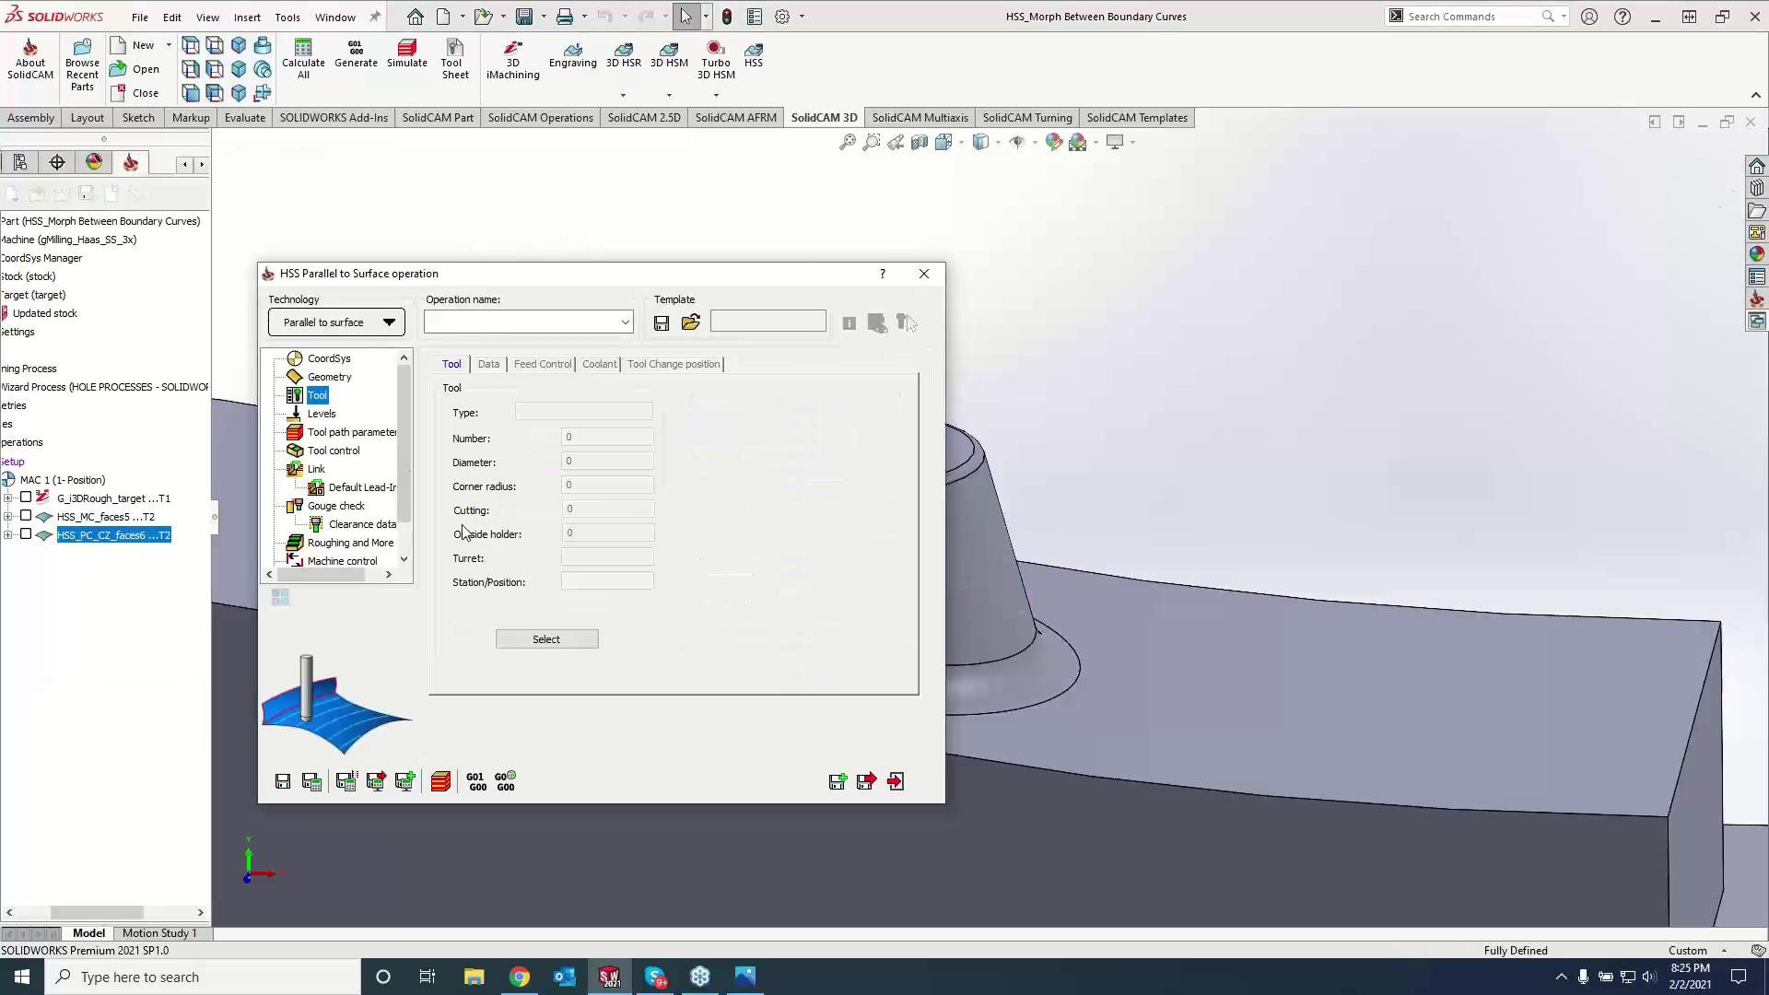
left_click(545, 639)
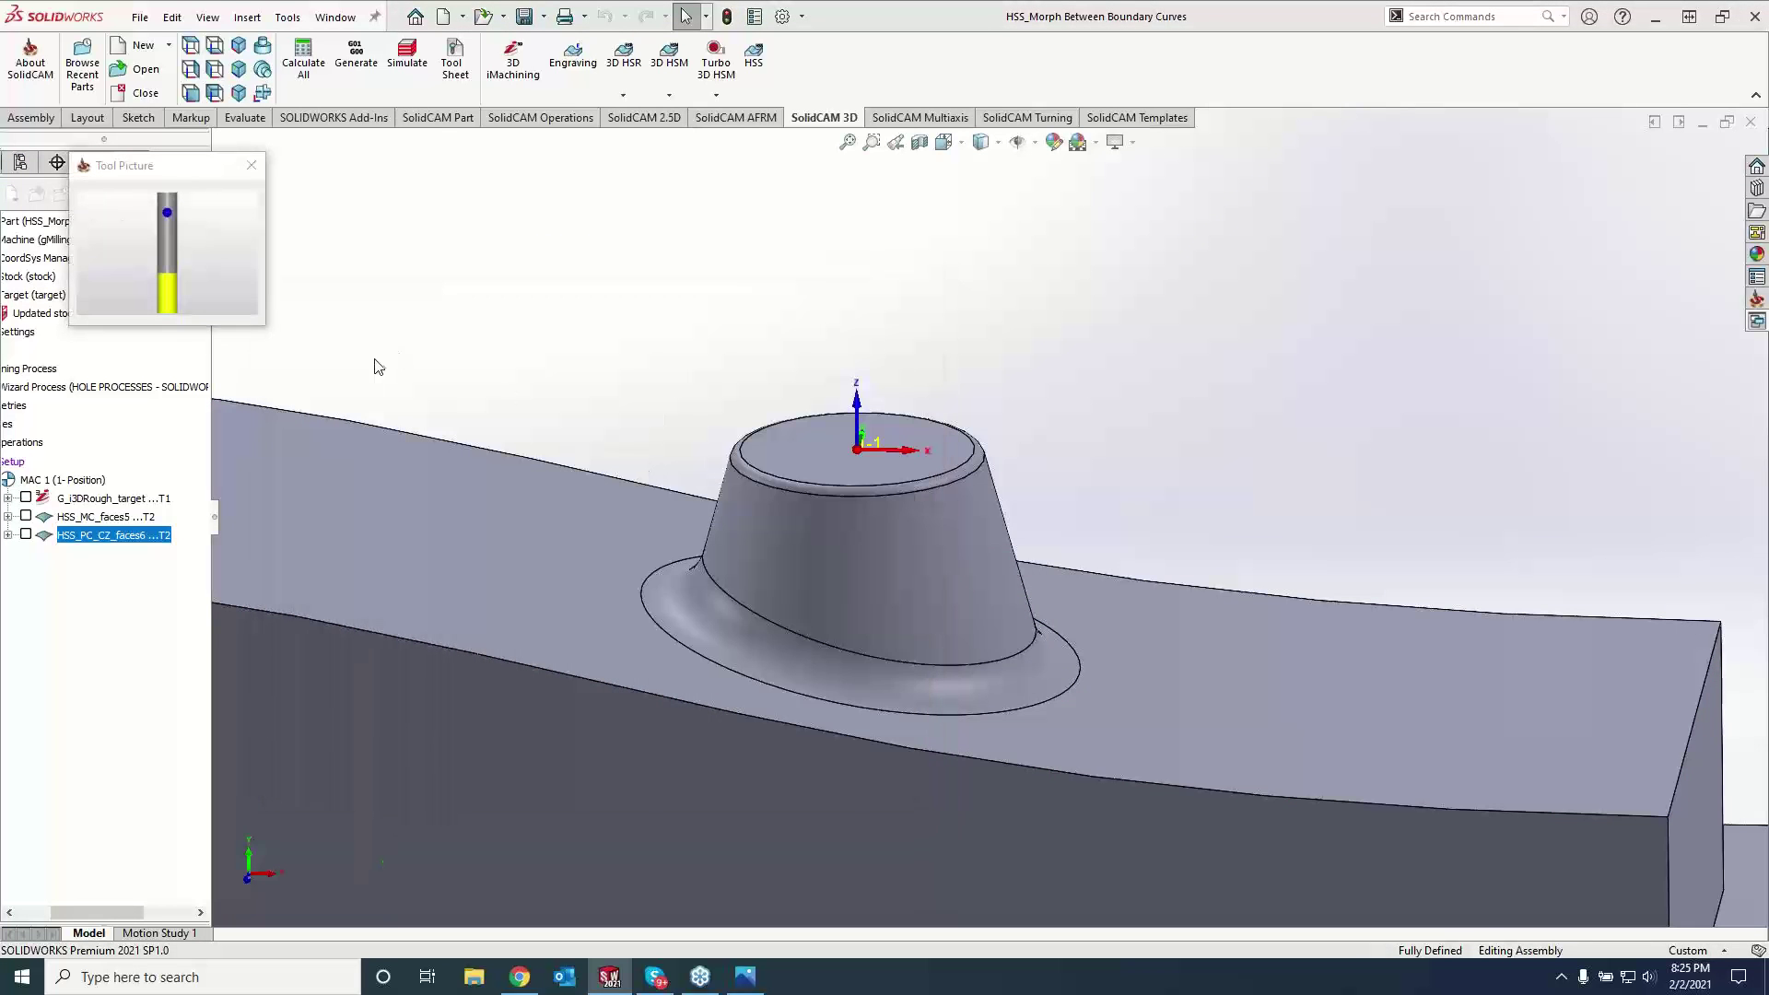
left_click(331, 266)
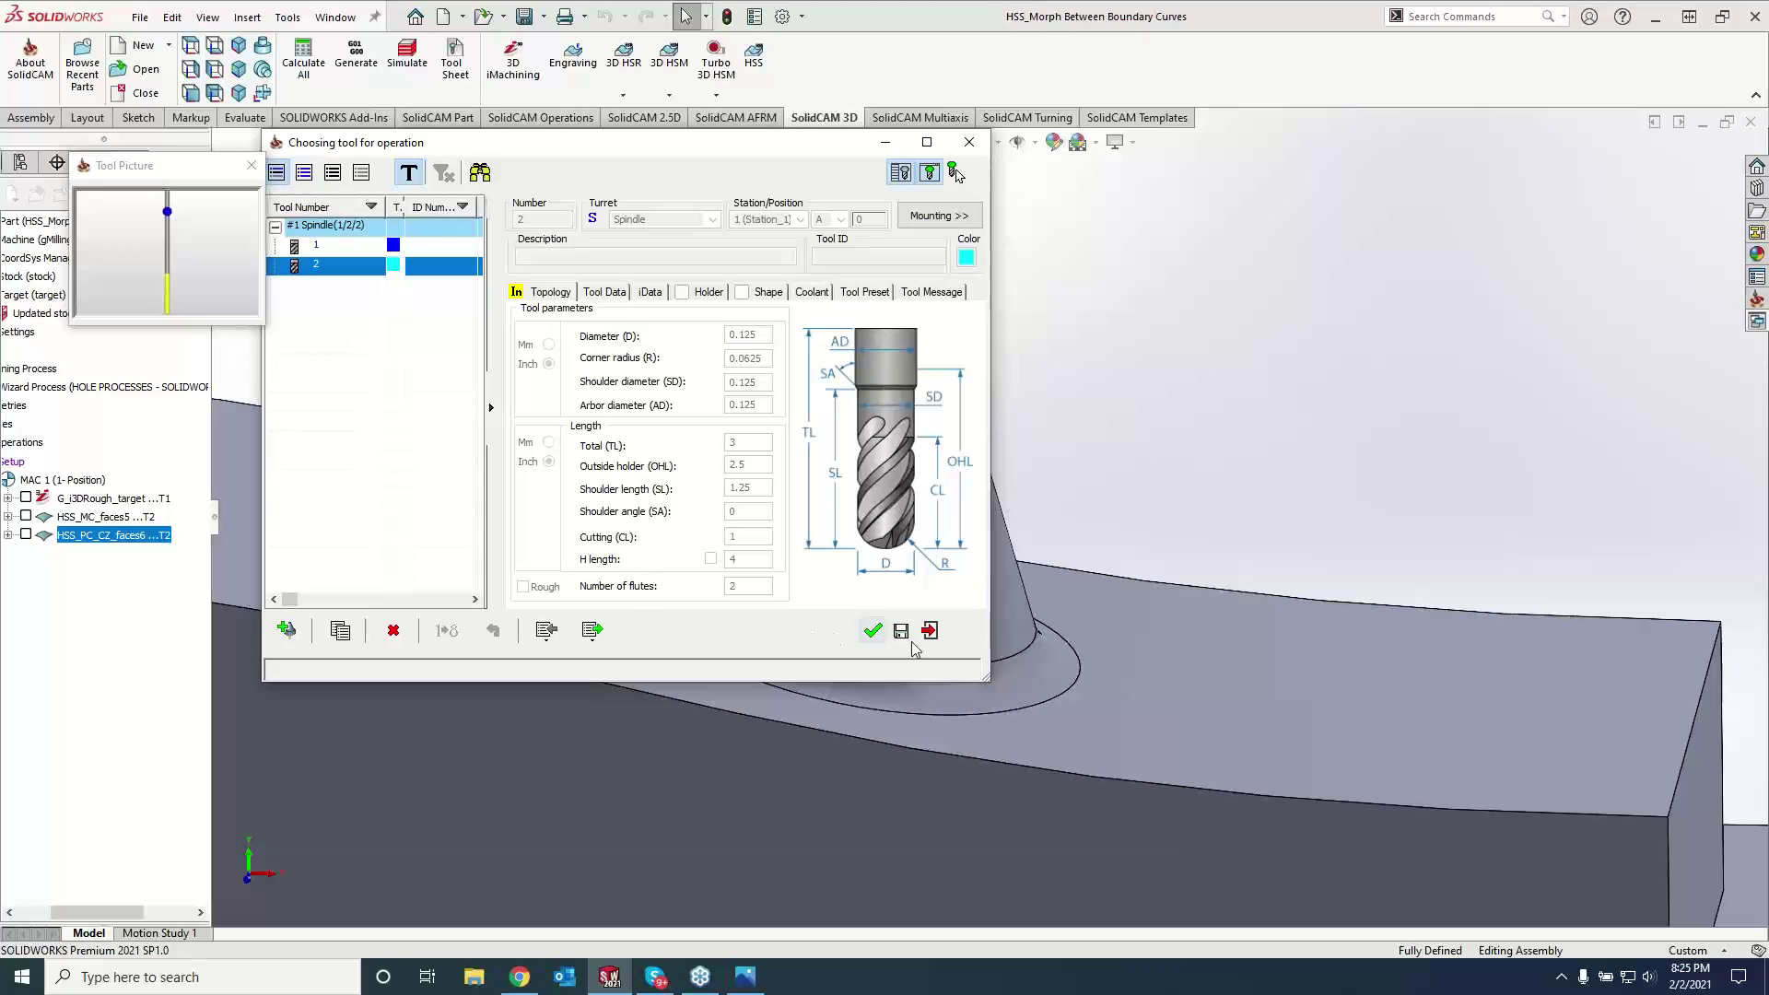
left_click(873, 630)
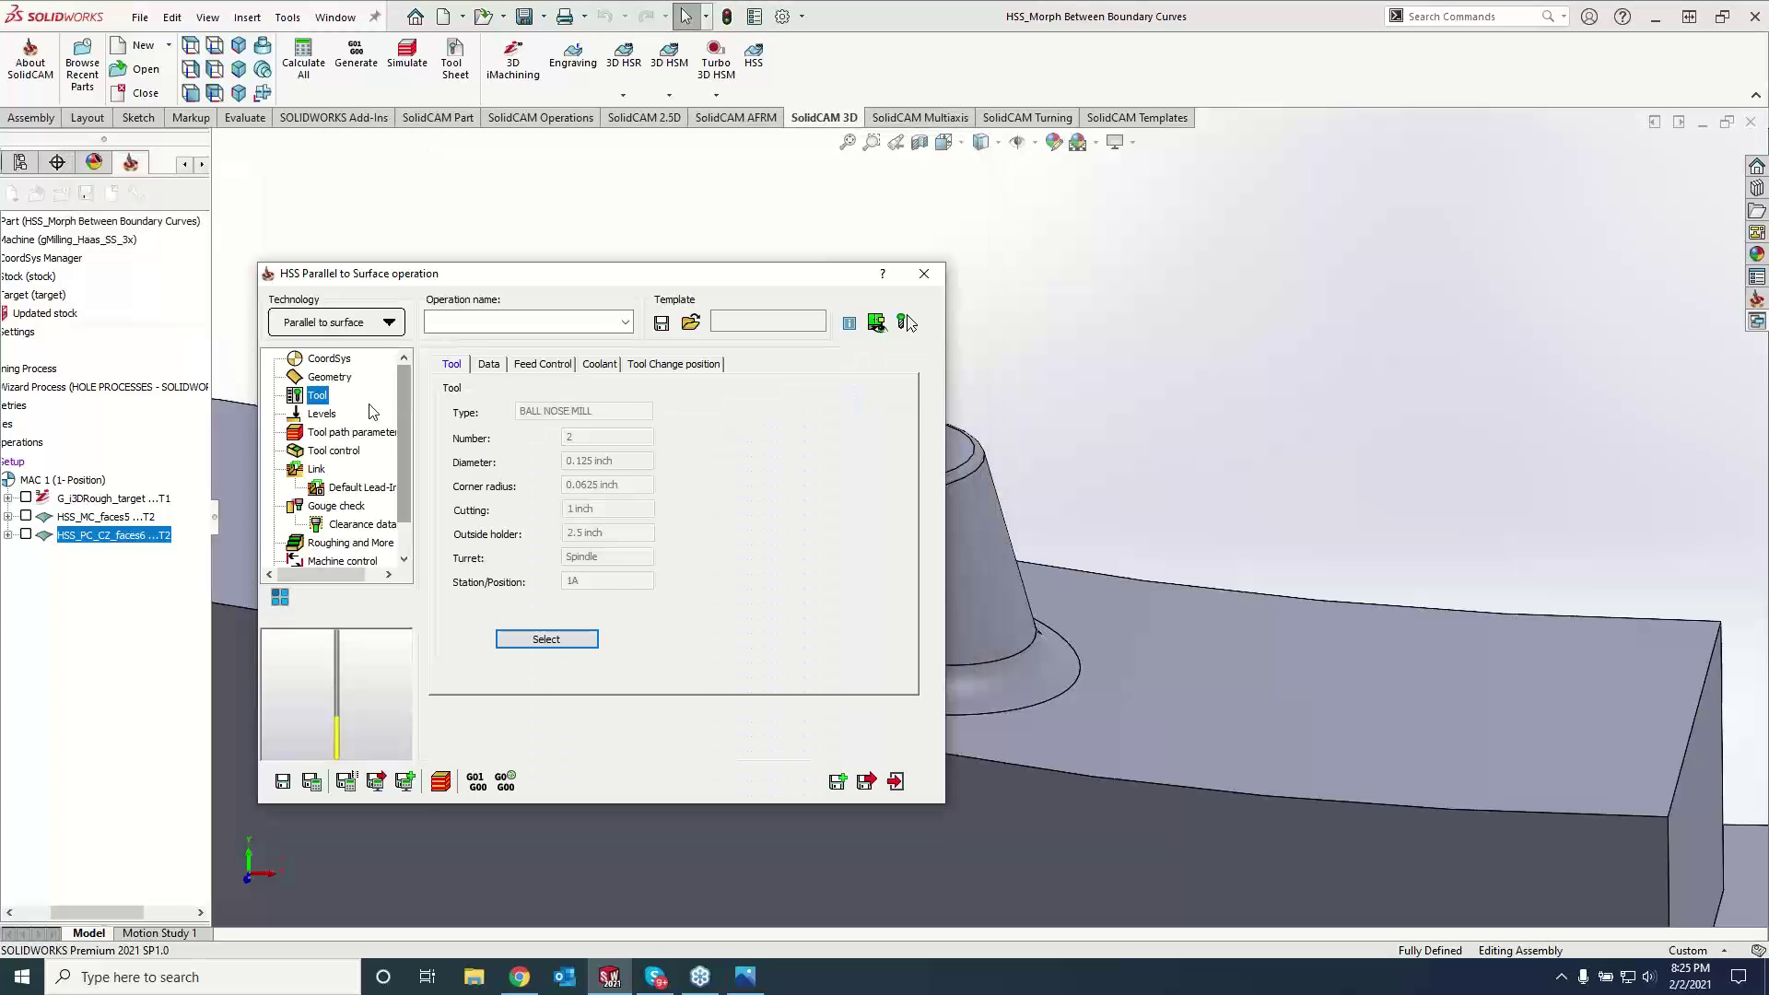
- Set the Parallel to Surface operation's cutting method to Spiral, then save and calculate its toolpath
left_click(322, 431)
left_click(530, 364)
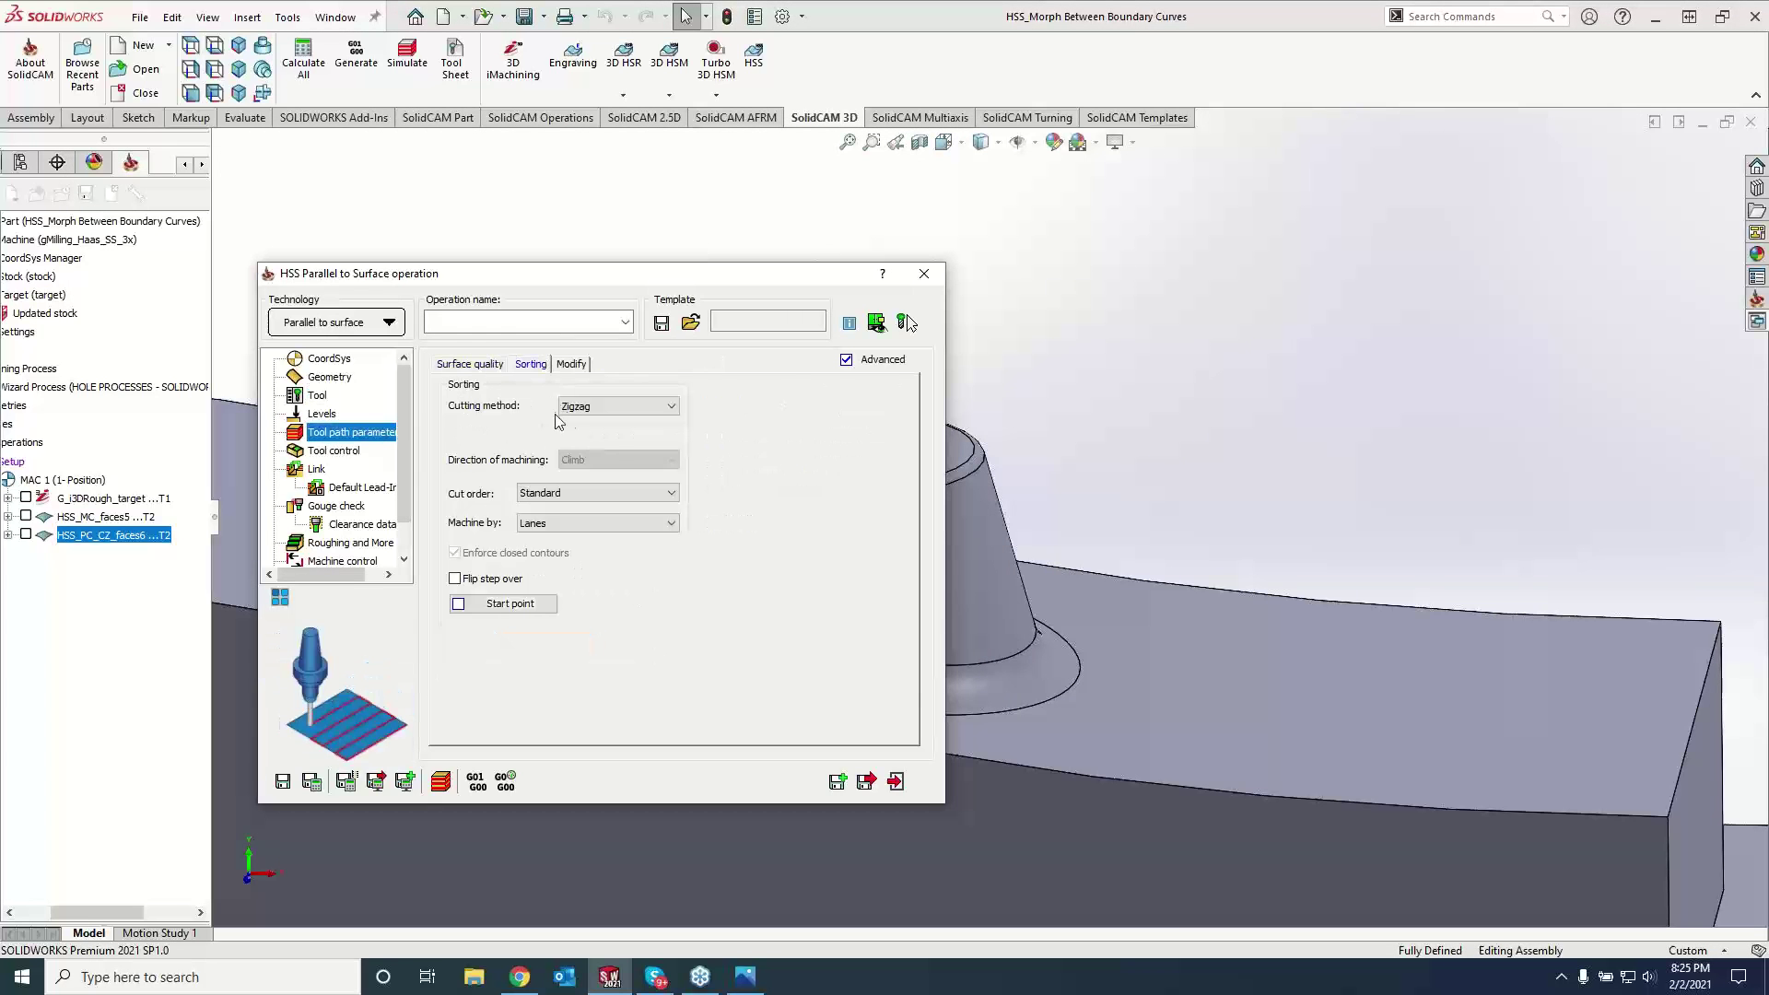
left_click(582, 409)
left_click(628, 446)
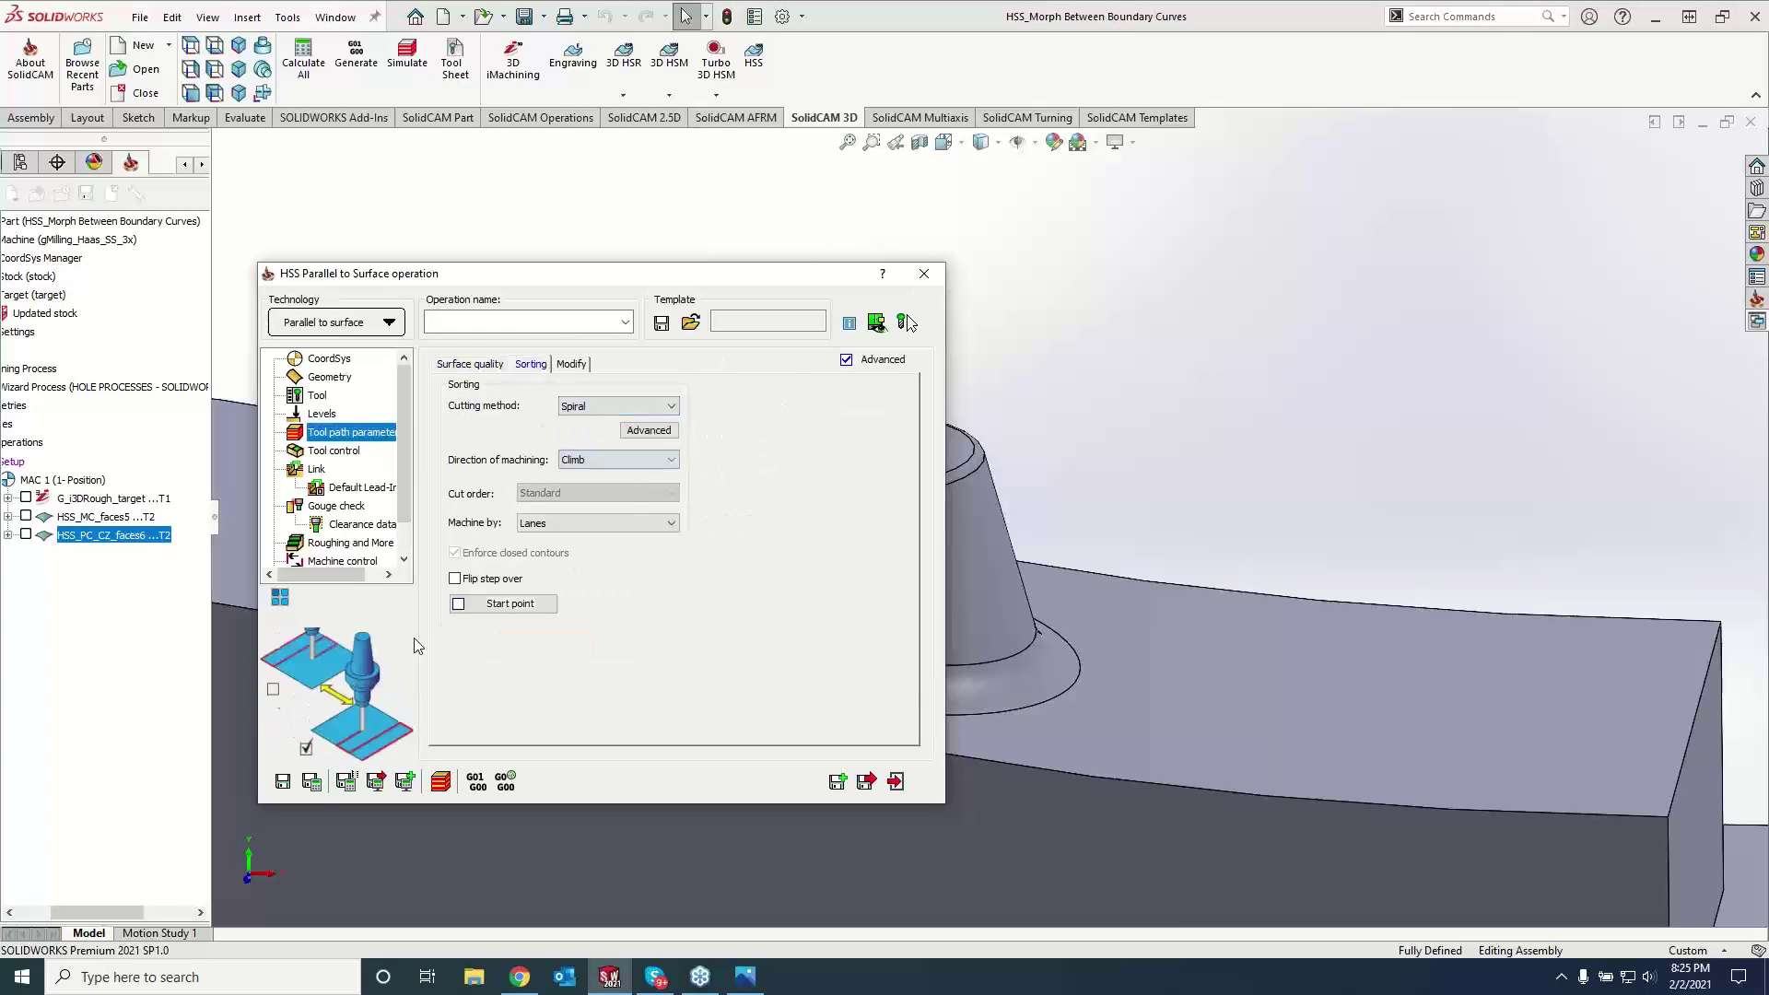
left_click(311, 782)
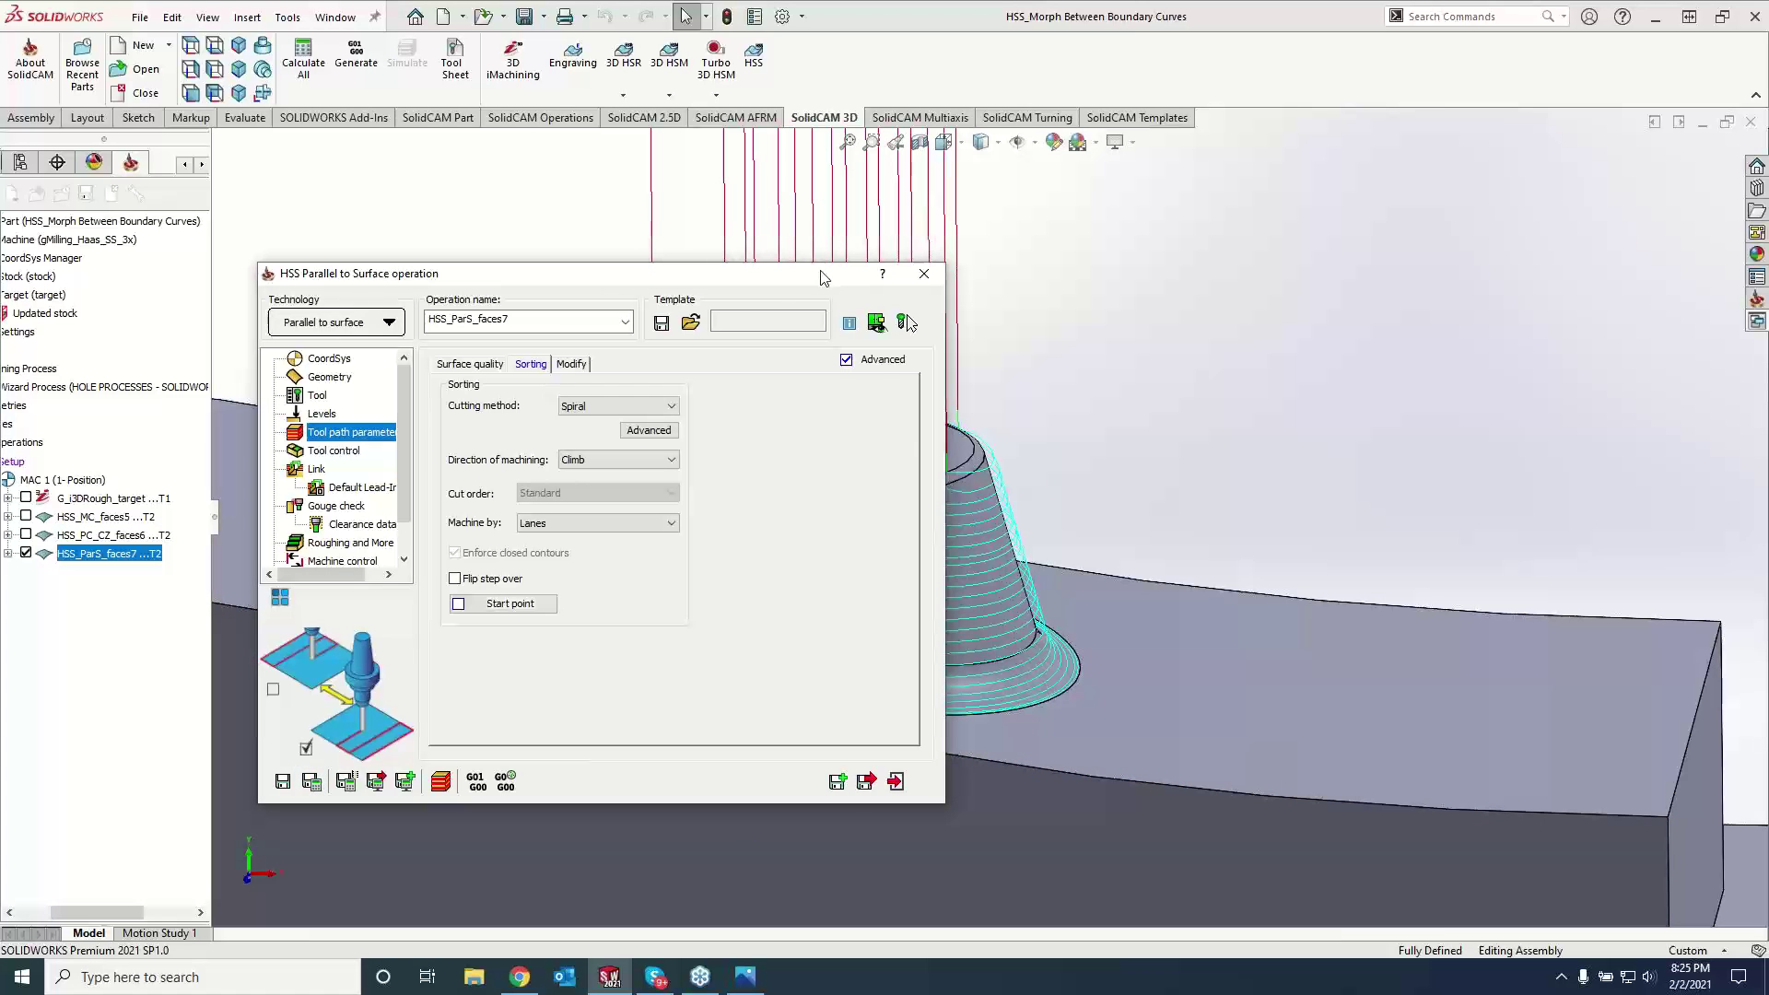
- Inspect the Parallel to Surface toolpath around the boss from several angles and close the operation
middle_click_drag(1273, 385, 747, 679)
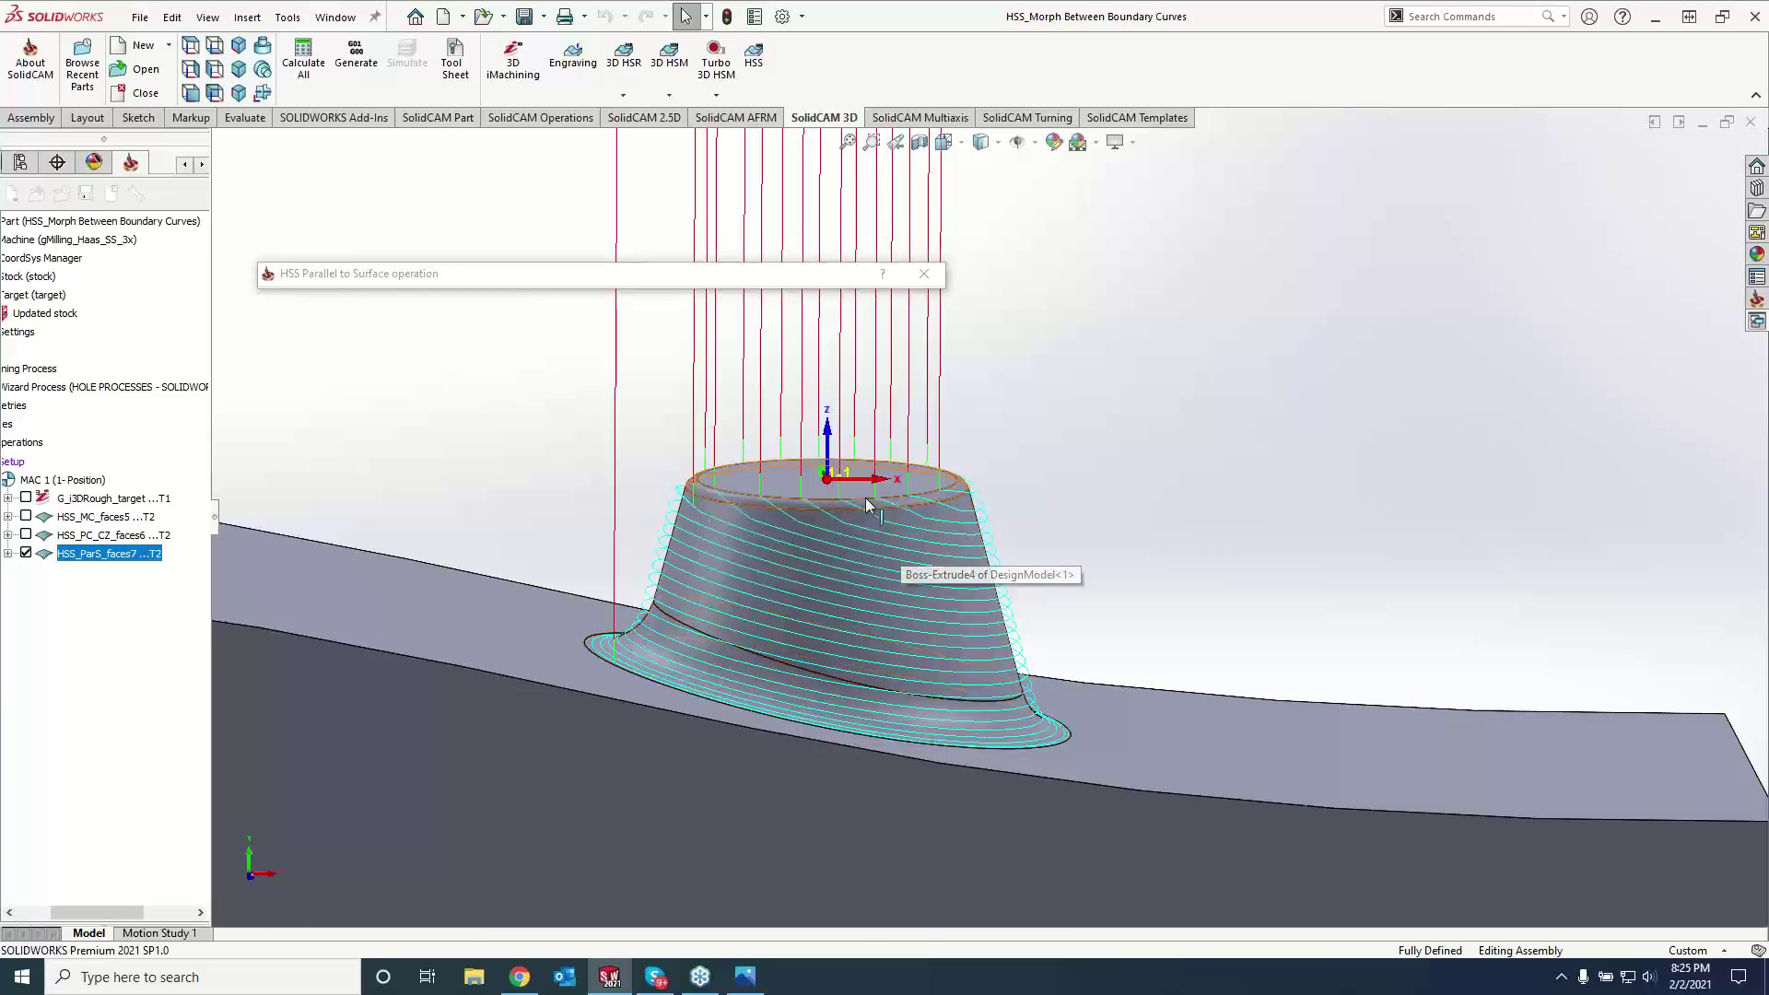
middle_click_drag(866, 498, 885, 564)
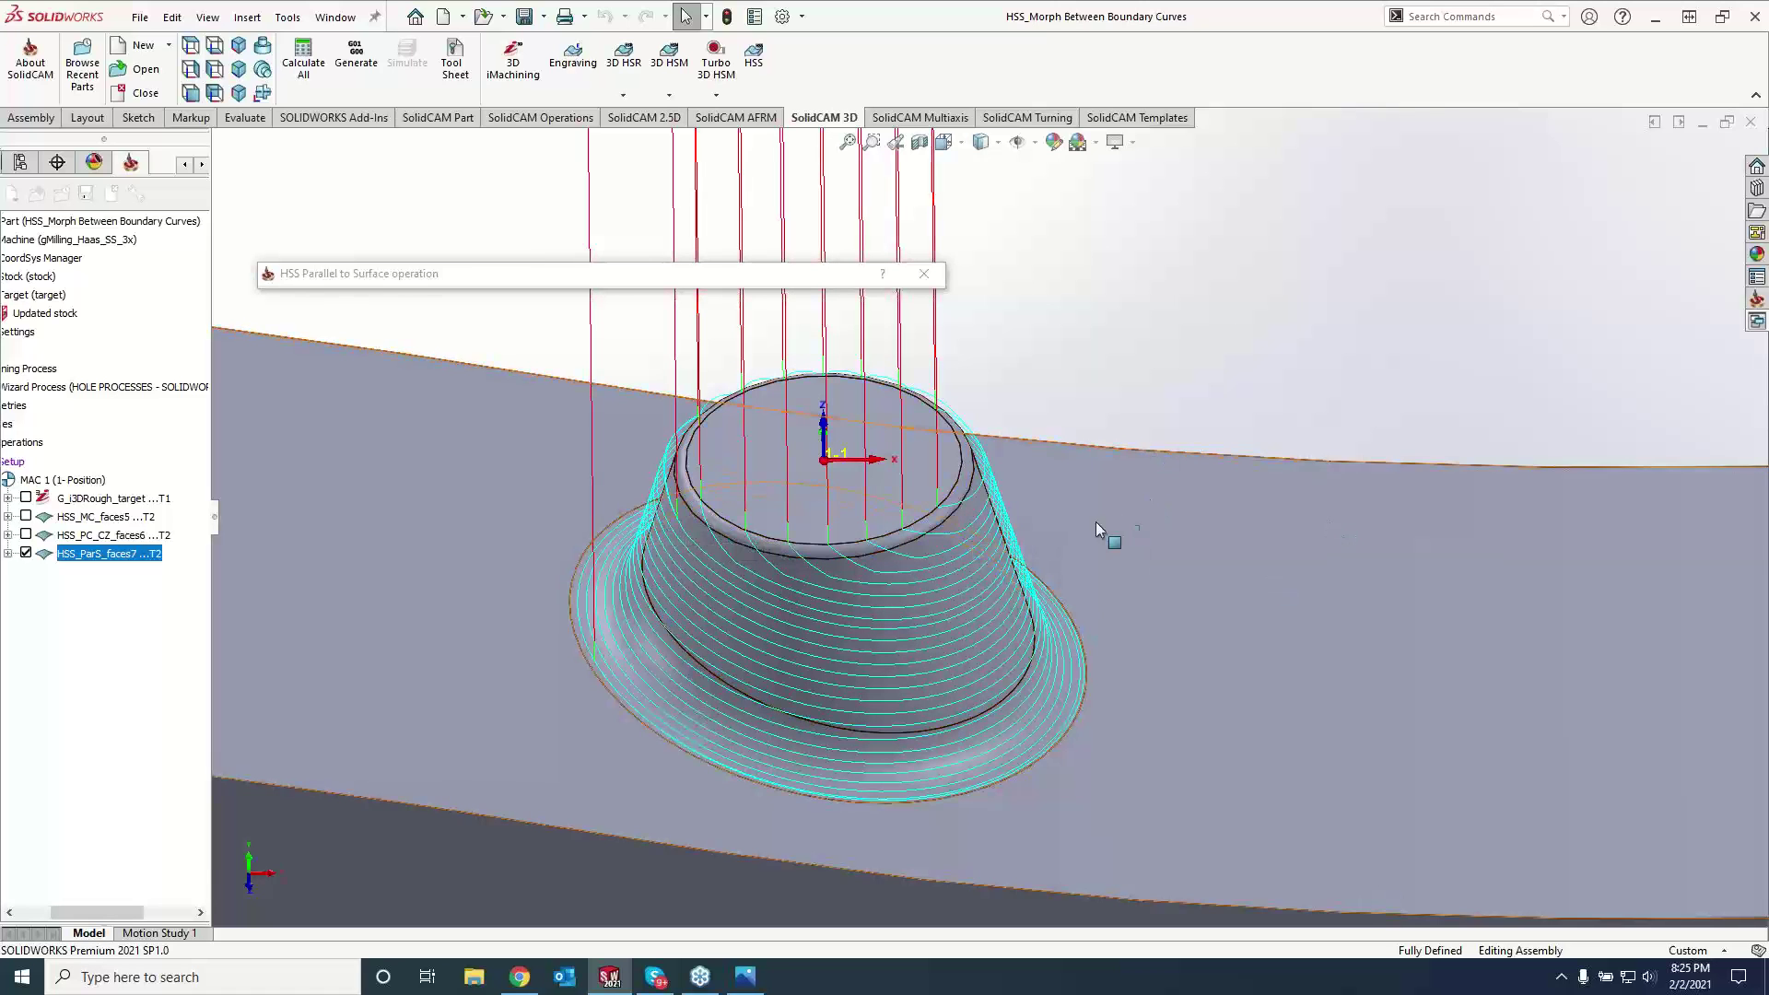
scroll(1097, 522, "up", 3)
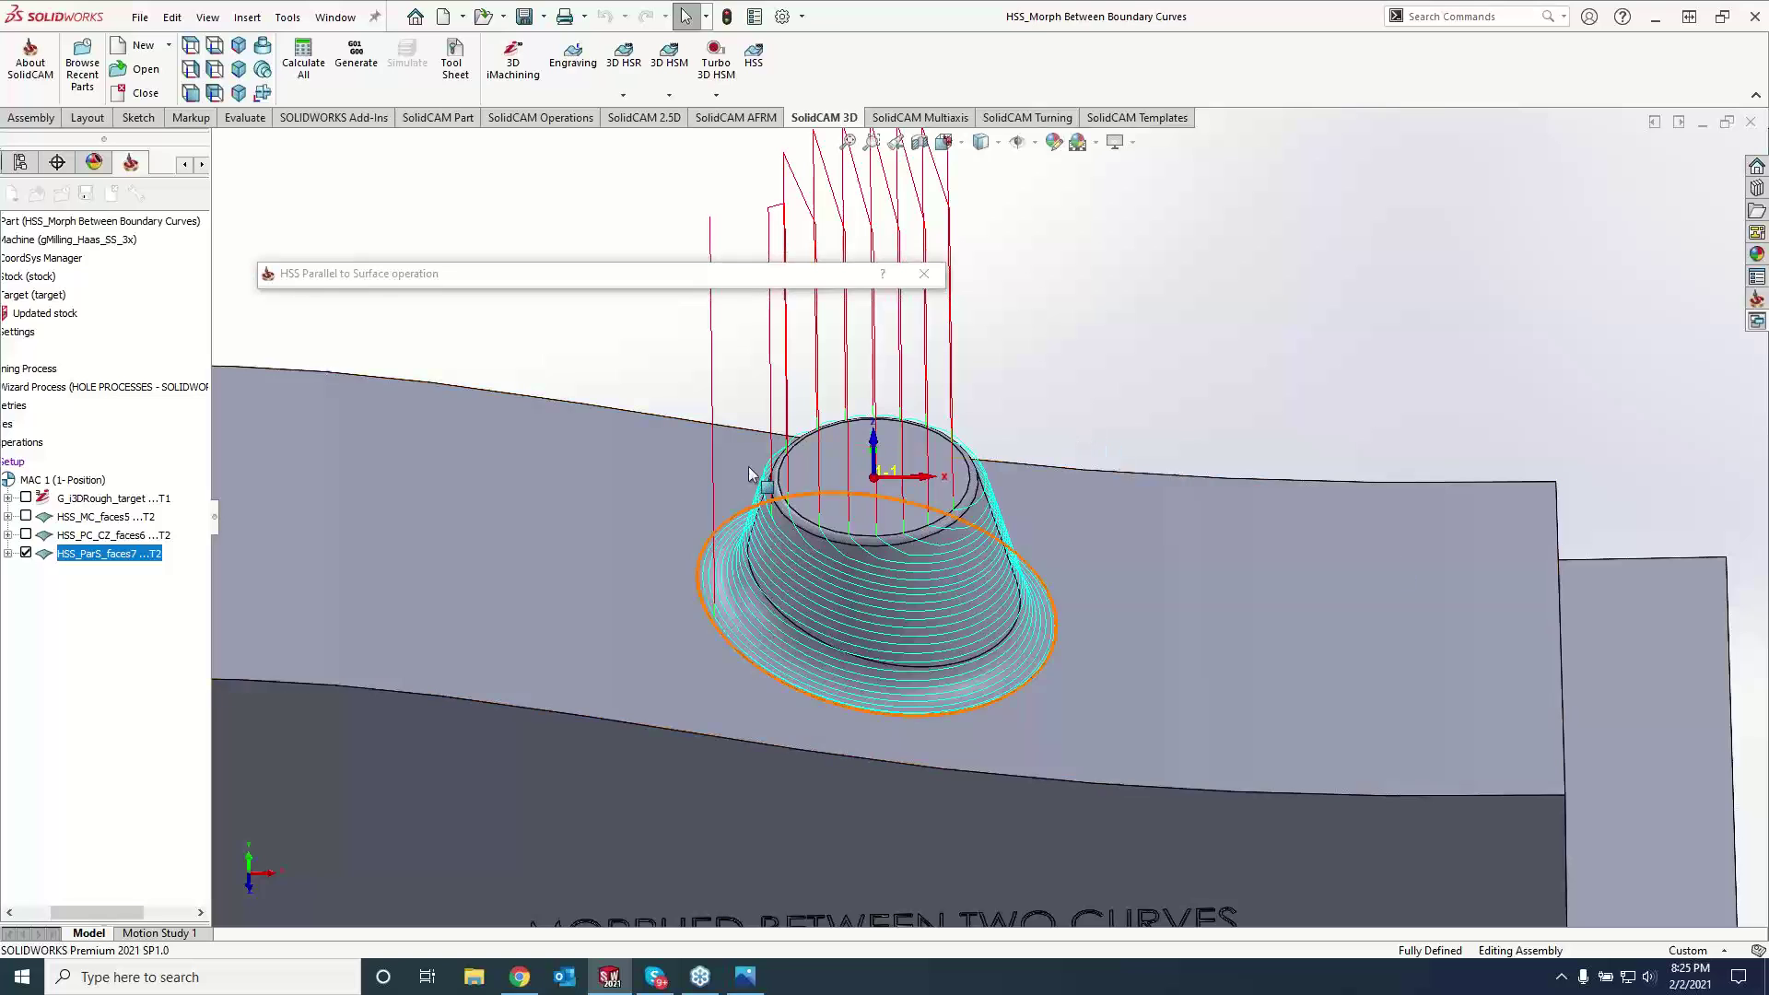
mouse_move(756, 290)
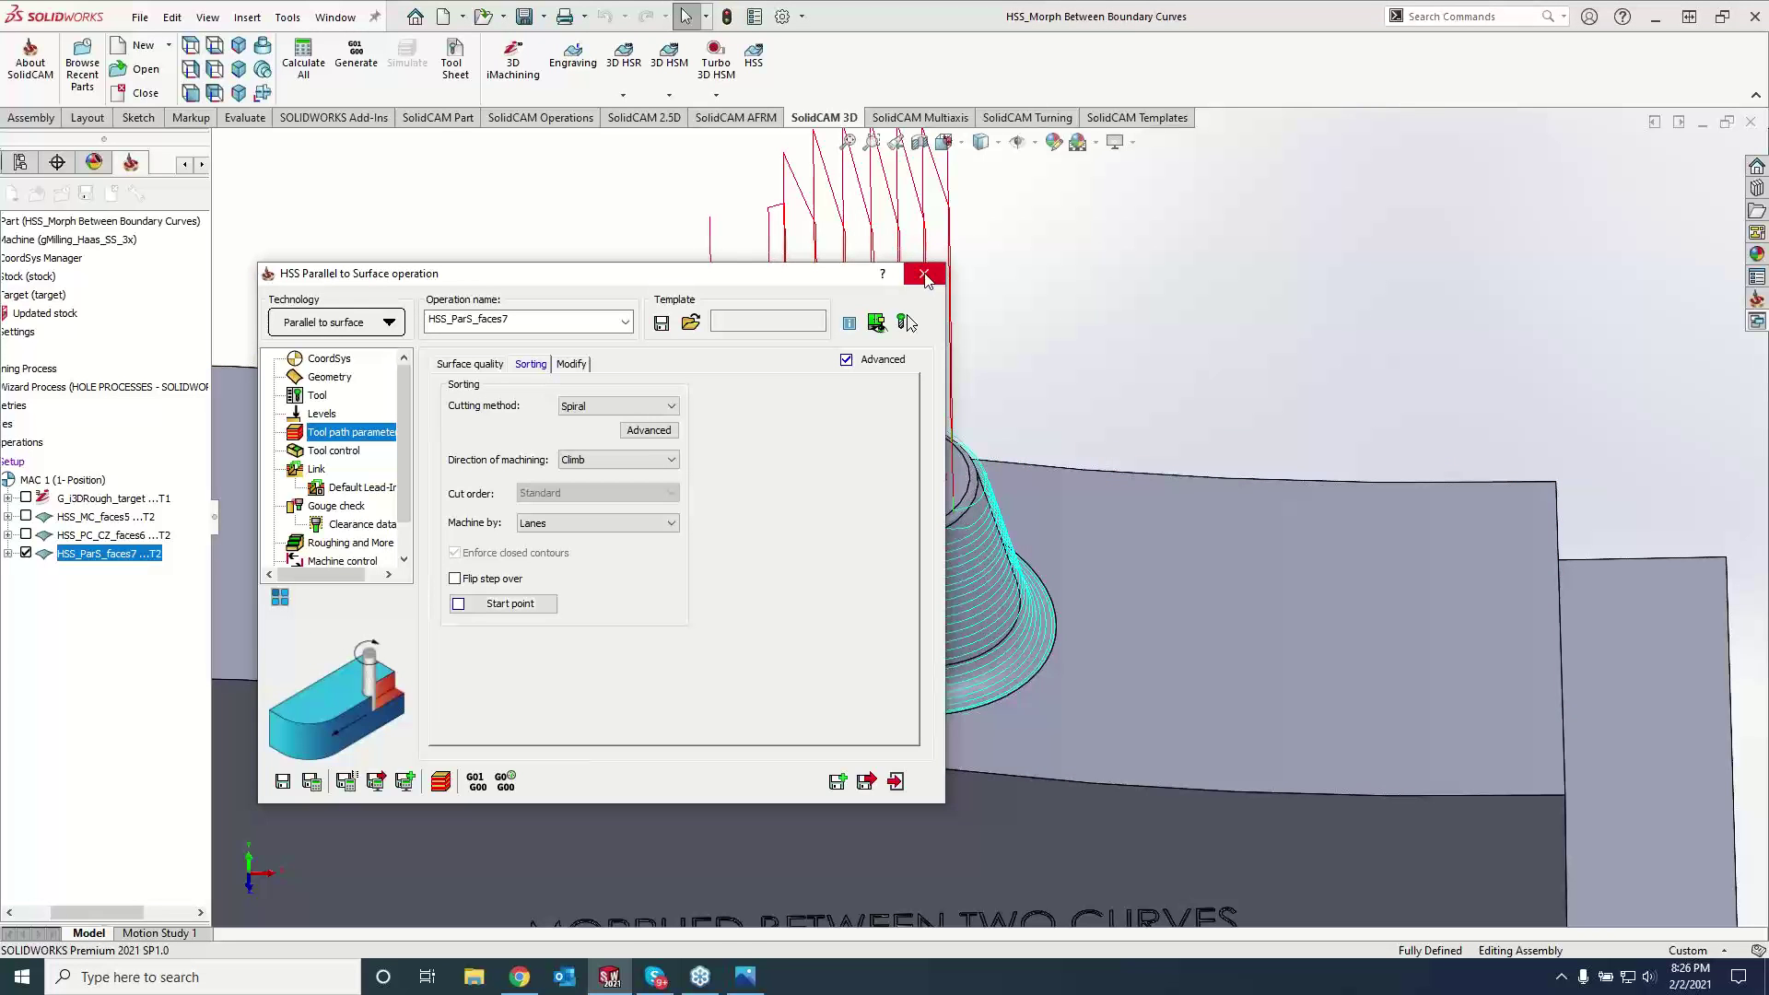
left_click(924, 275)
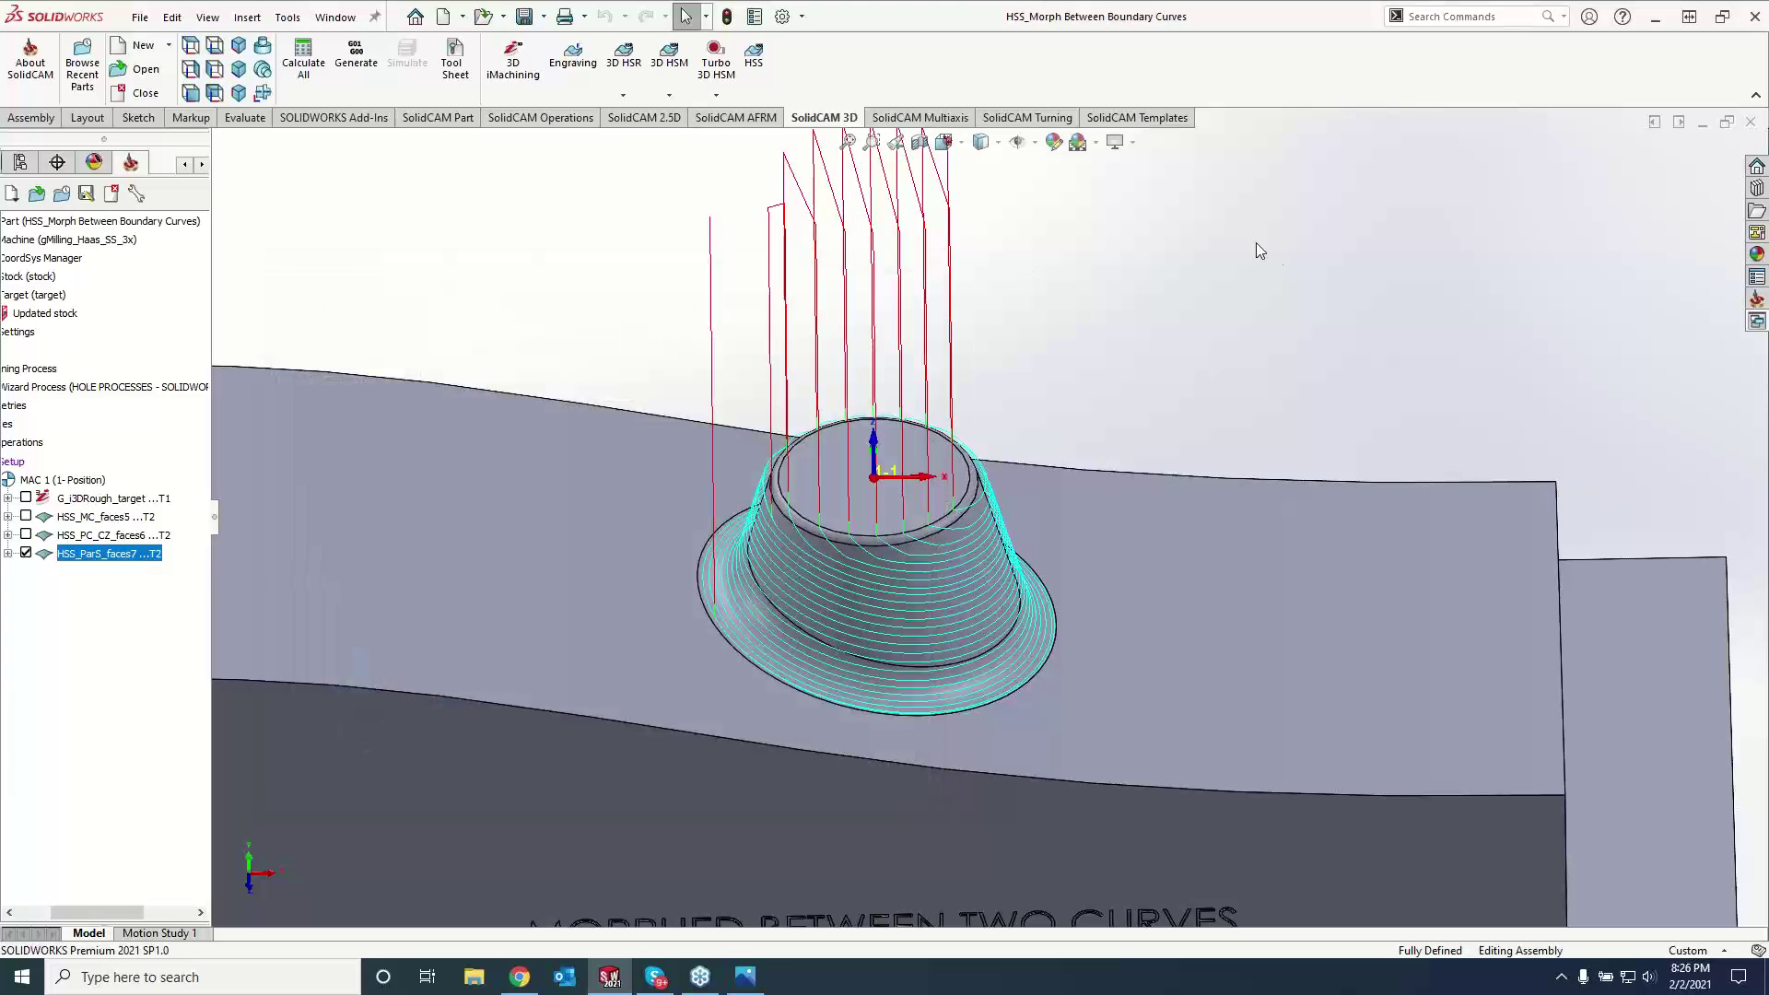
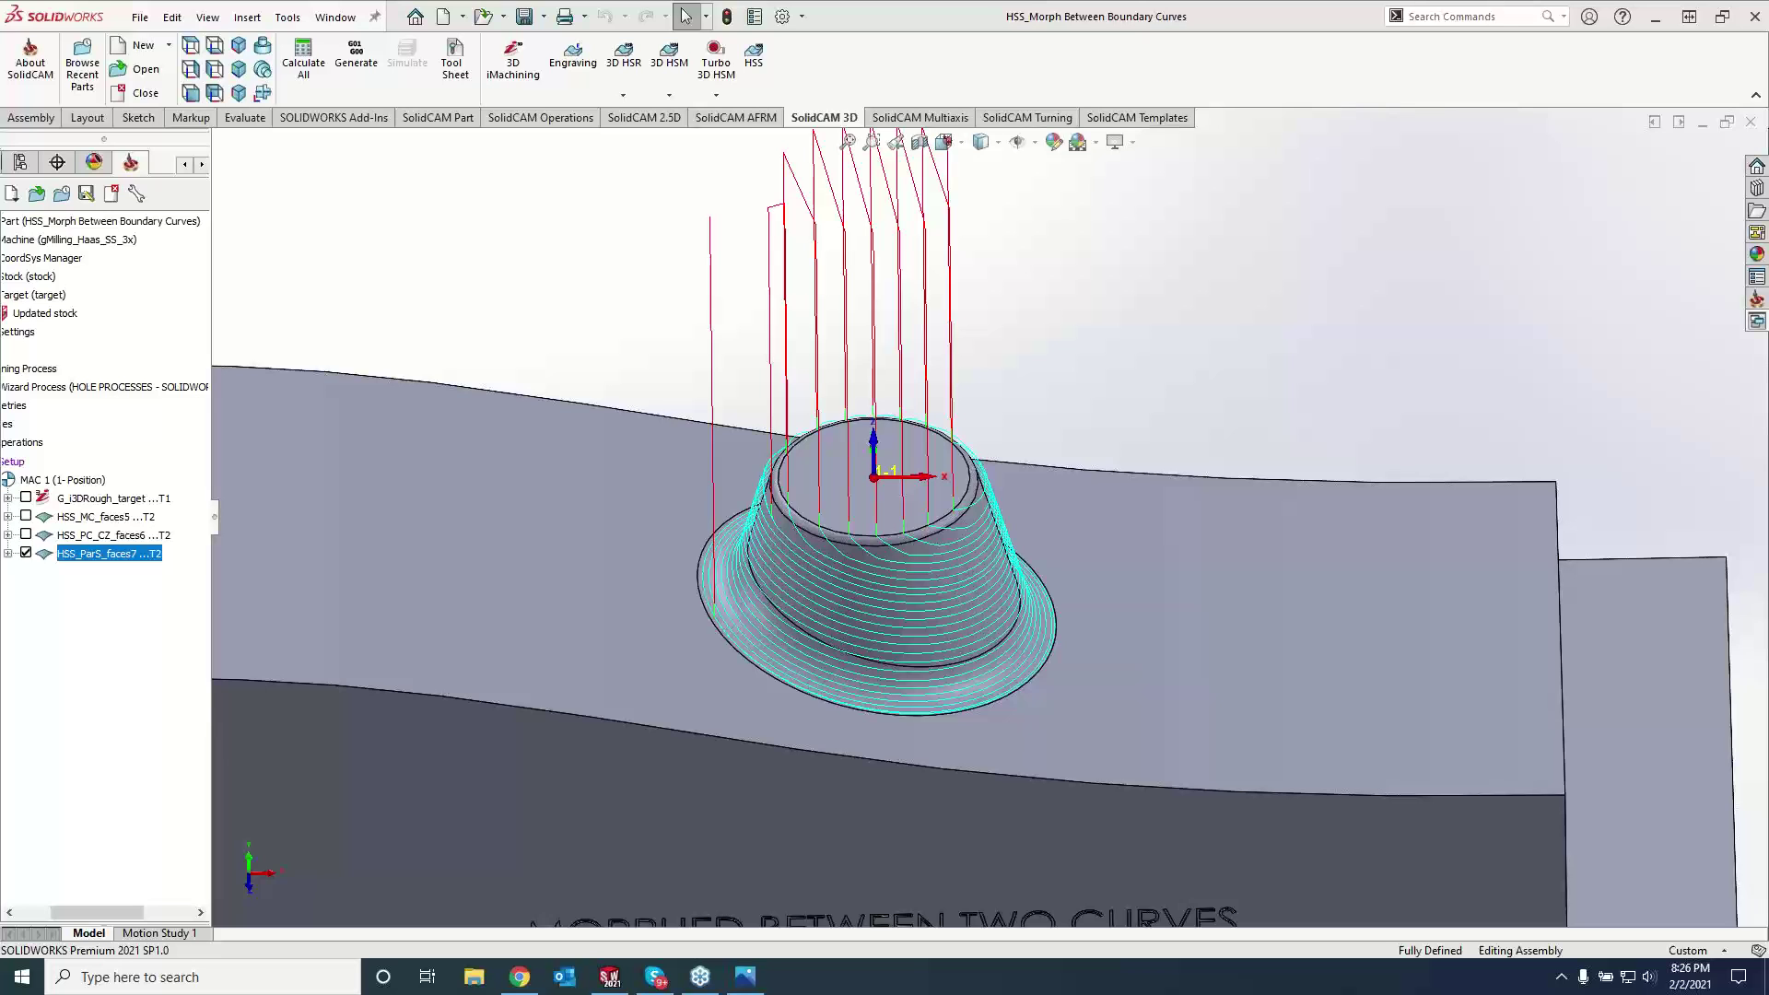
- Show only the morph toolpath and check the chain directions of its start and end edge curves, contour9 and contour10
left_click(26, 553)
left_click(26, 516)
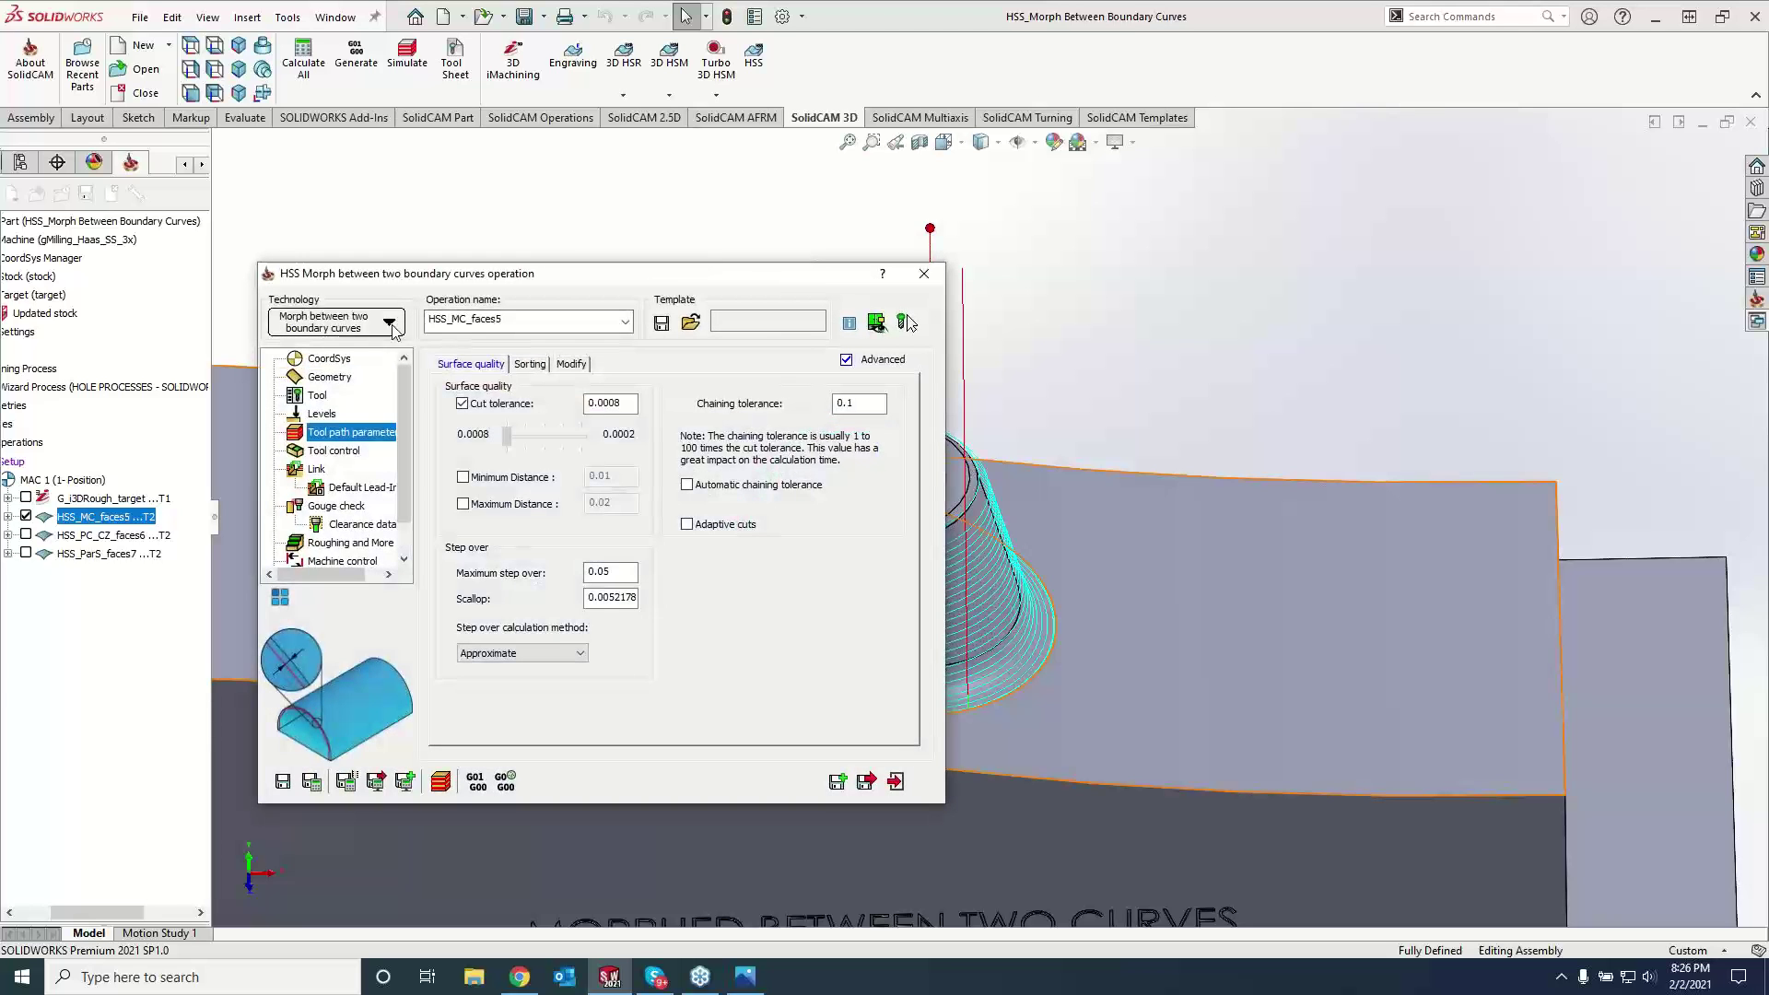
left_click(318, 380)
left_click_drag(705, 274, 499, 137)
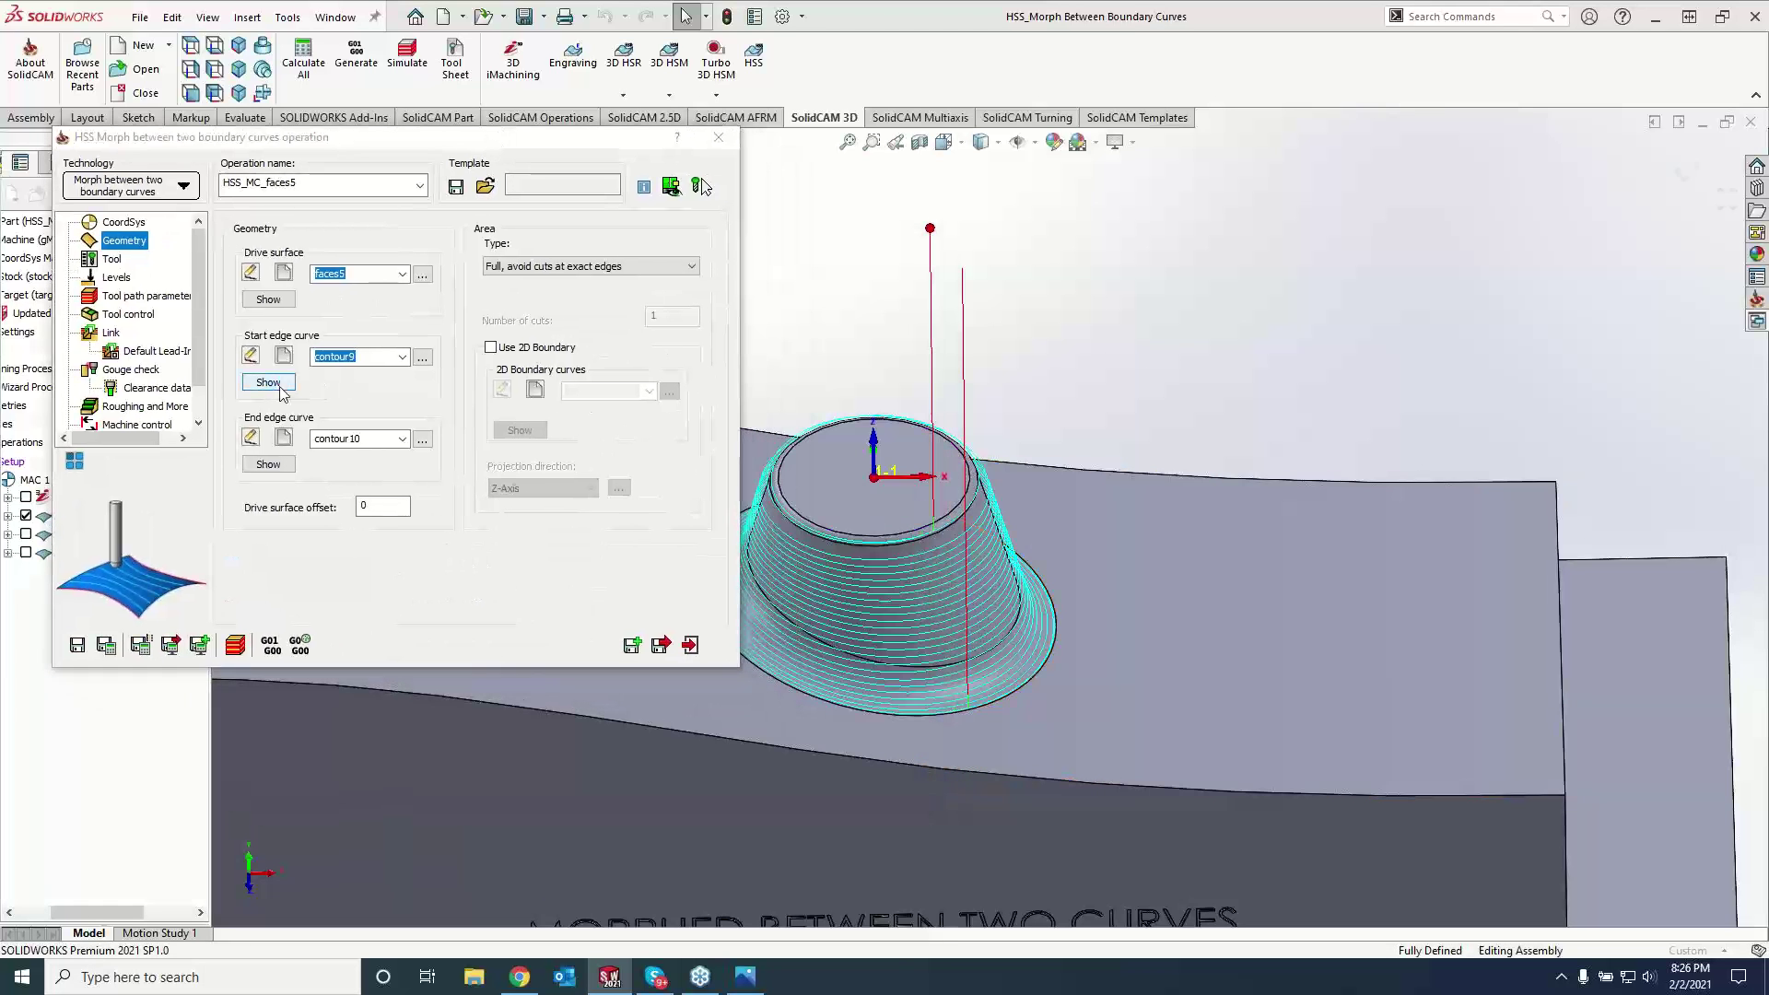
left_click(270, 383)
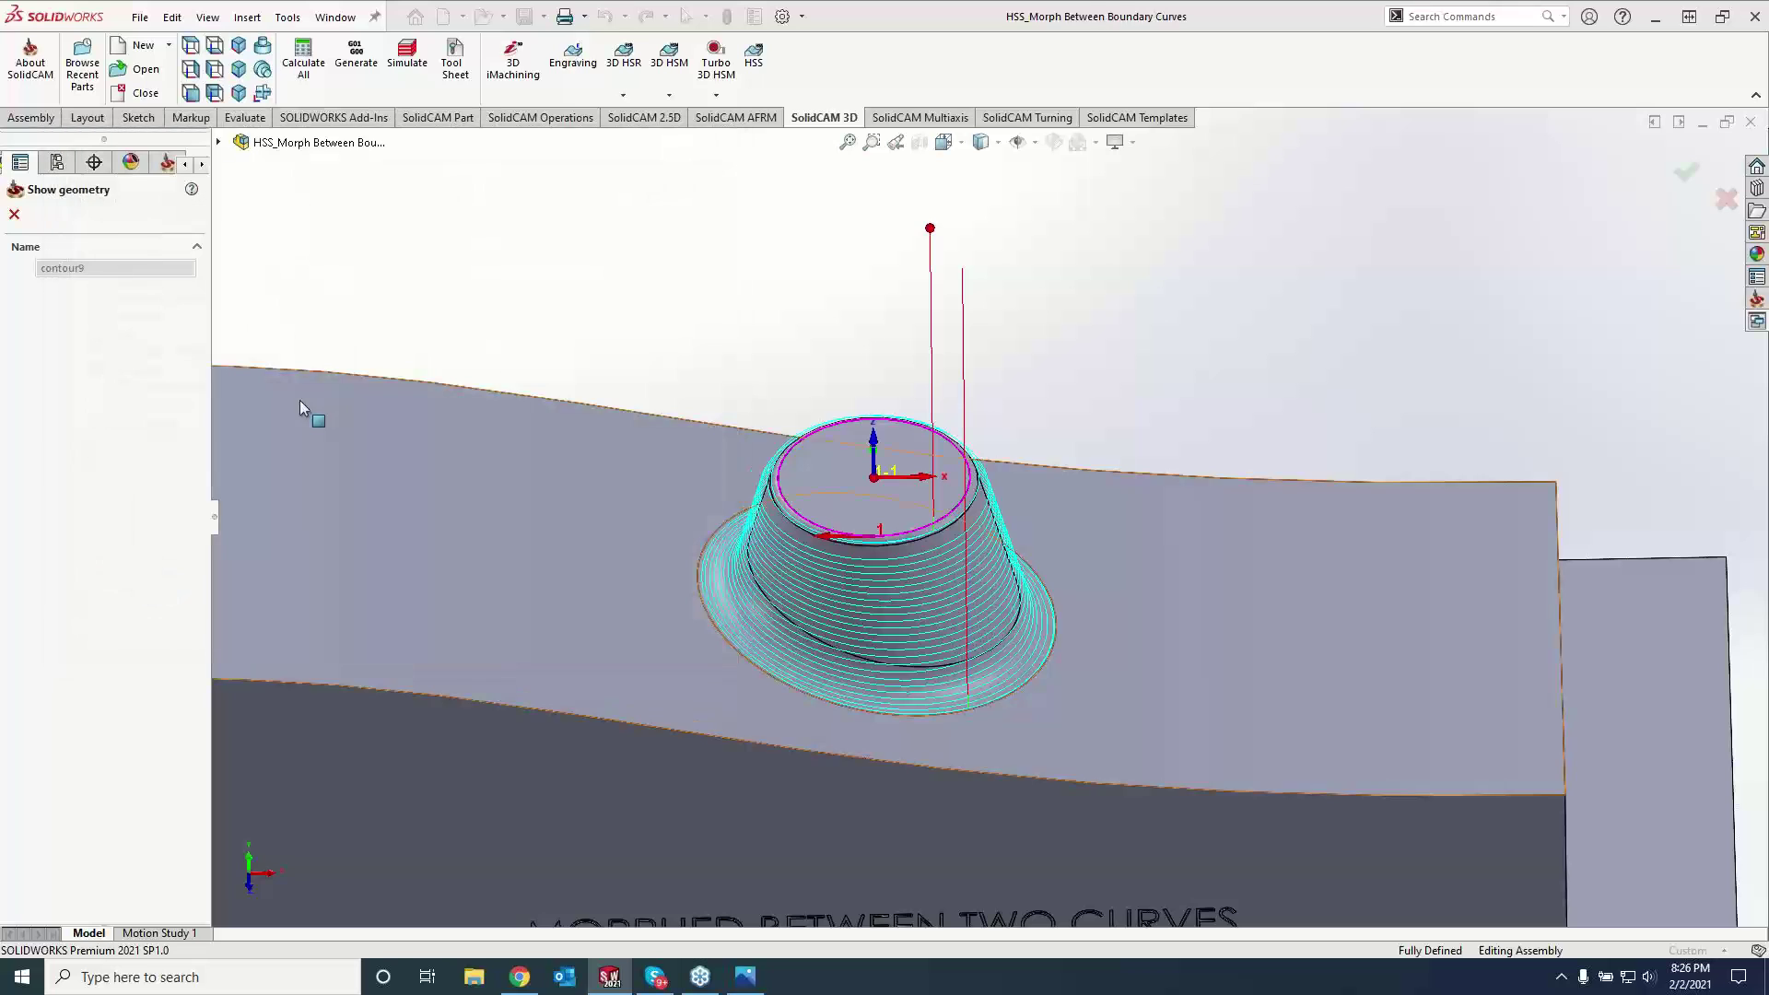
left_click(14, 213)
left_click(280, 470)
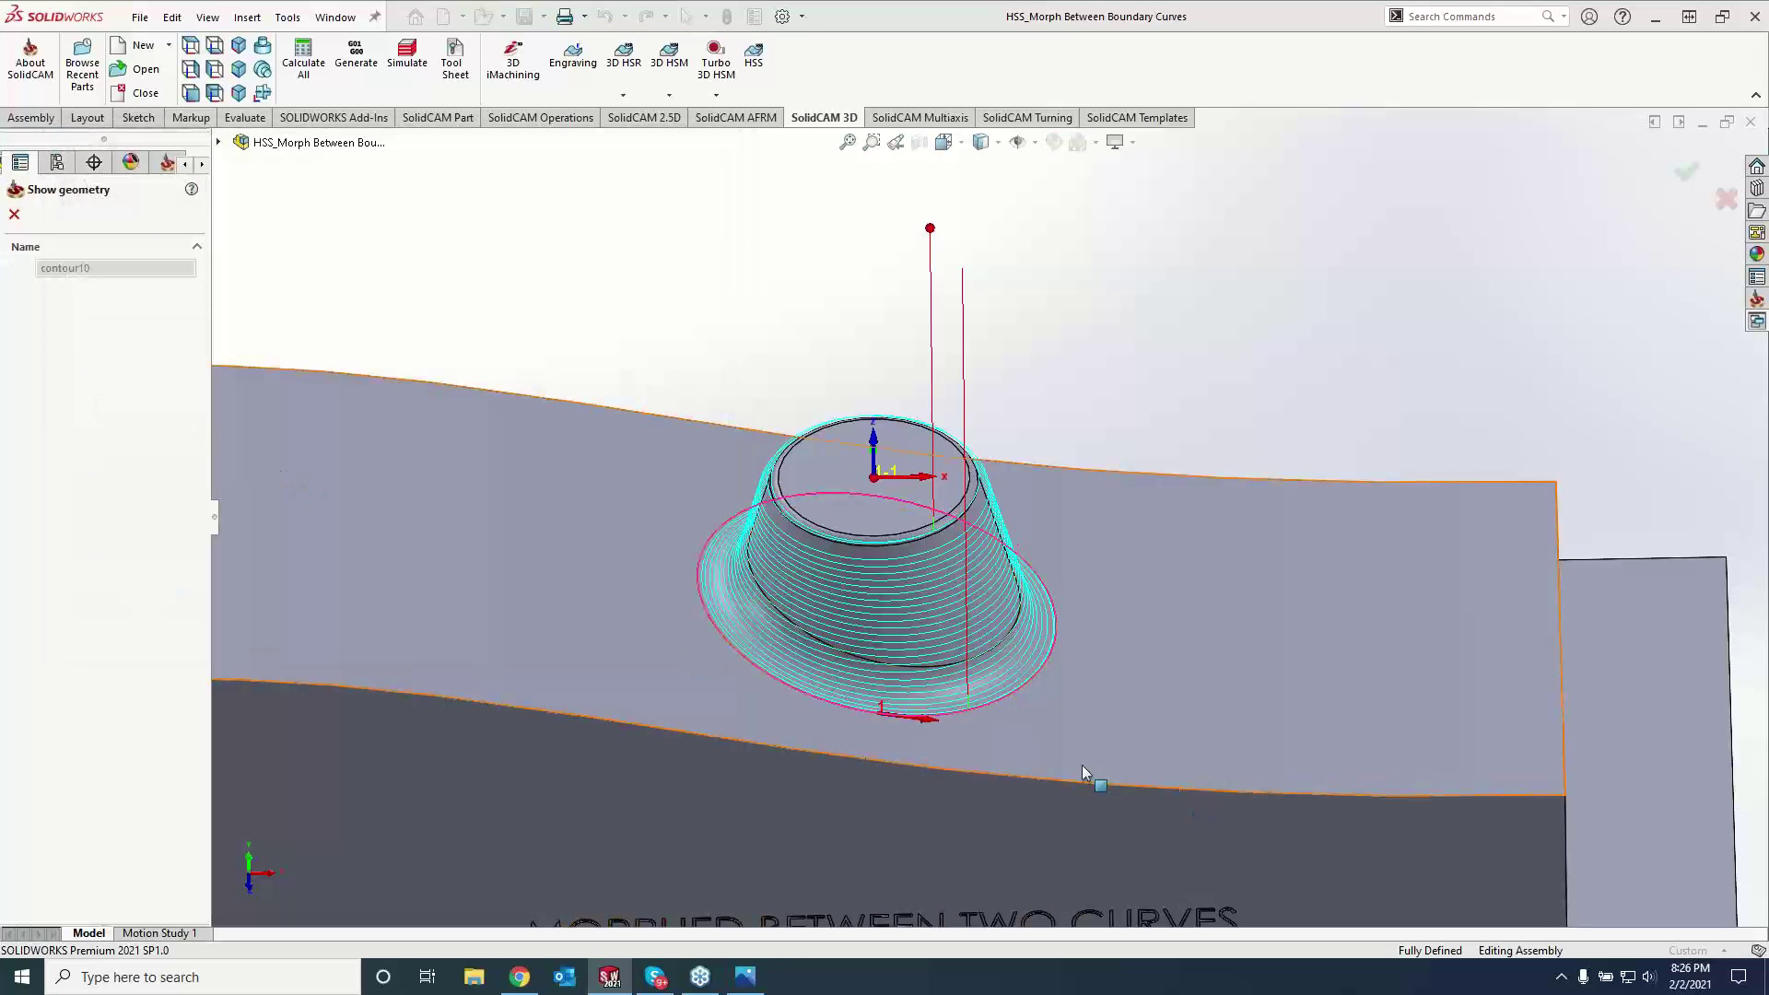
left_click(14, 214)
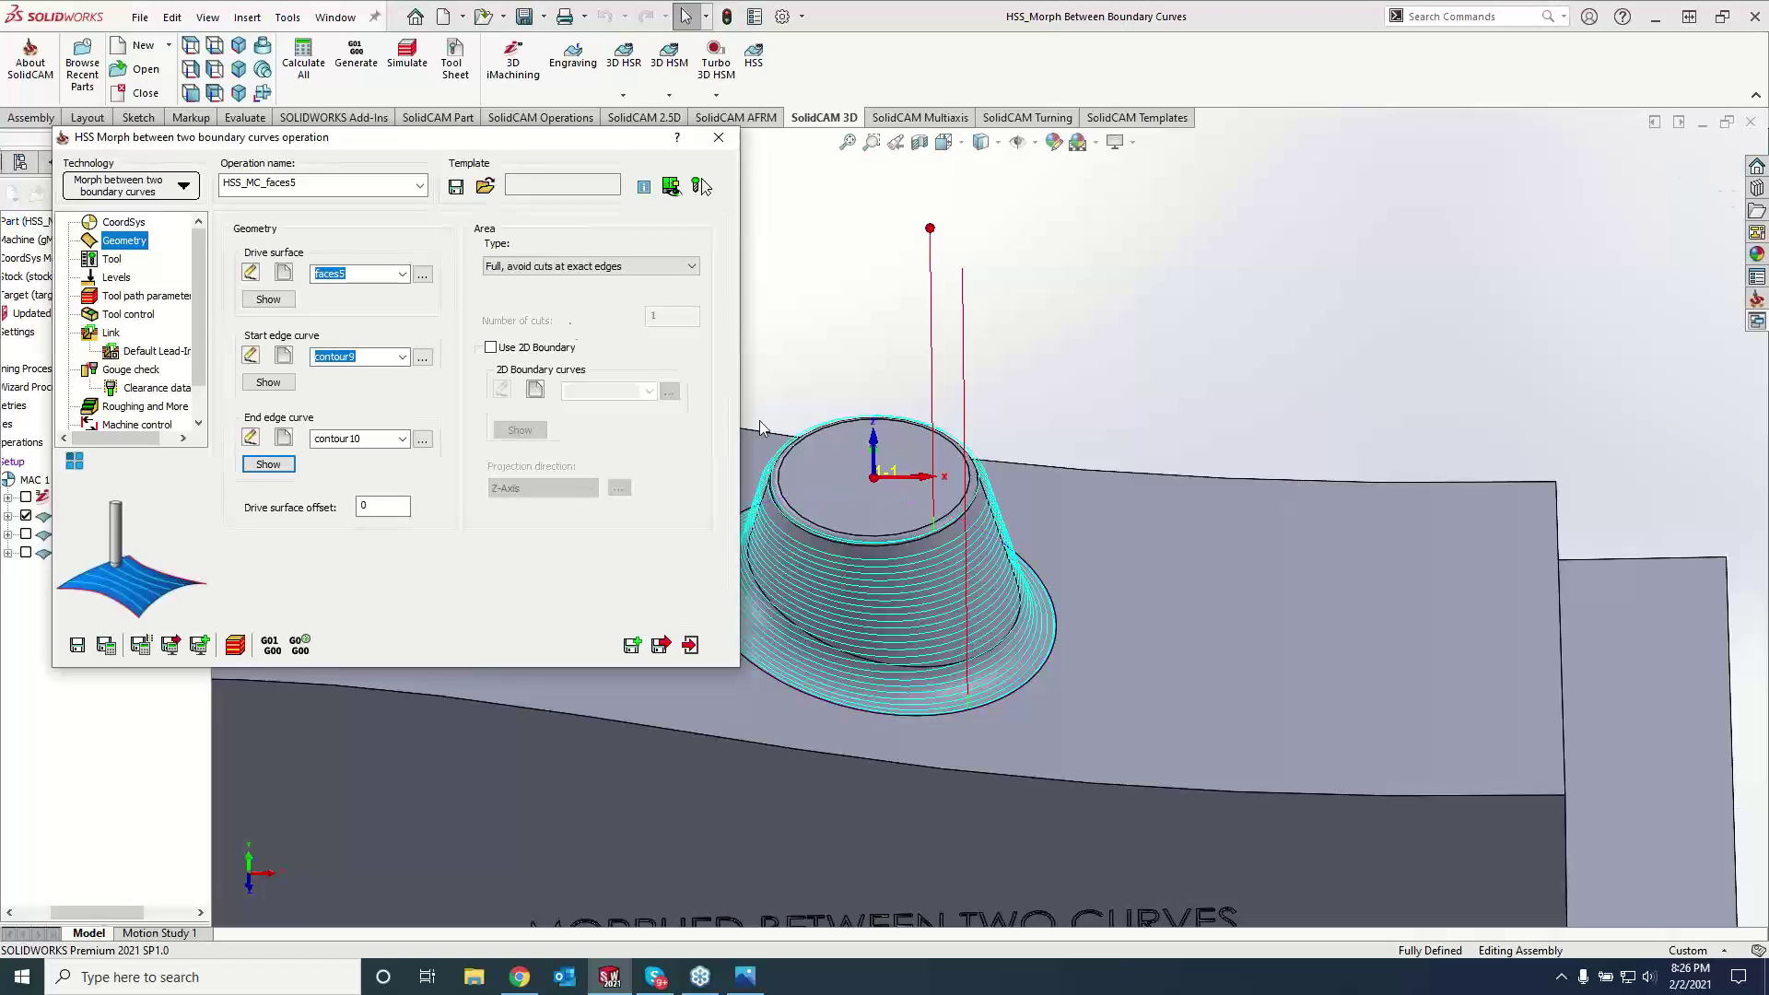
- Reverse the chain direction of the morph operation's end edge curve, contour10, and recalculate the toolpath
left_click(251, 437)
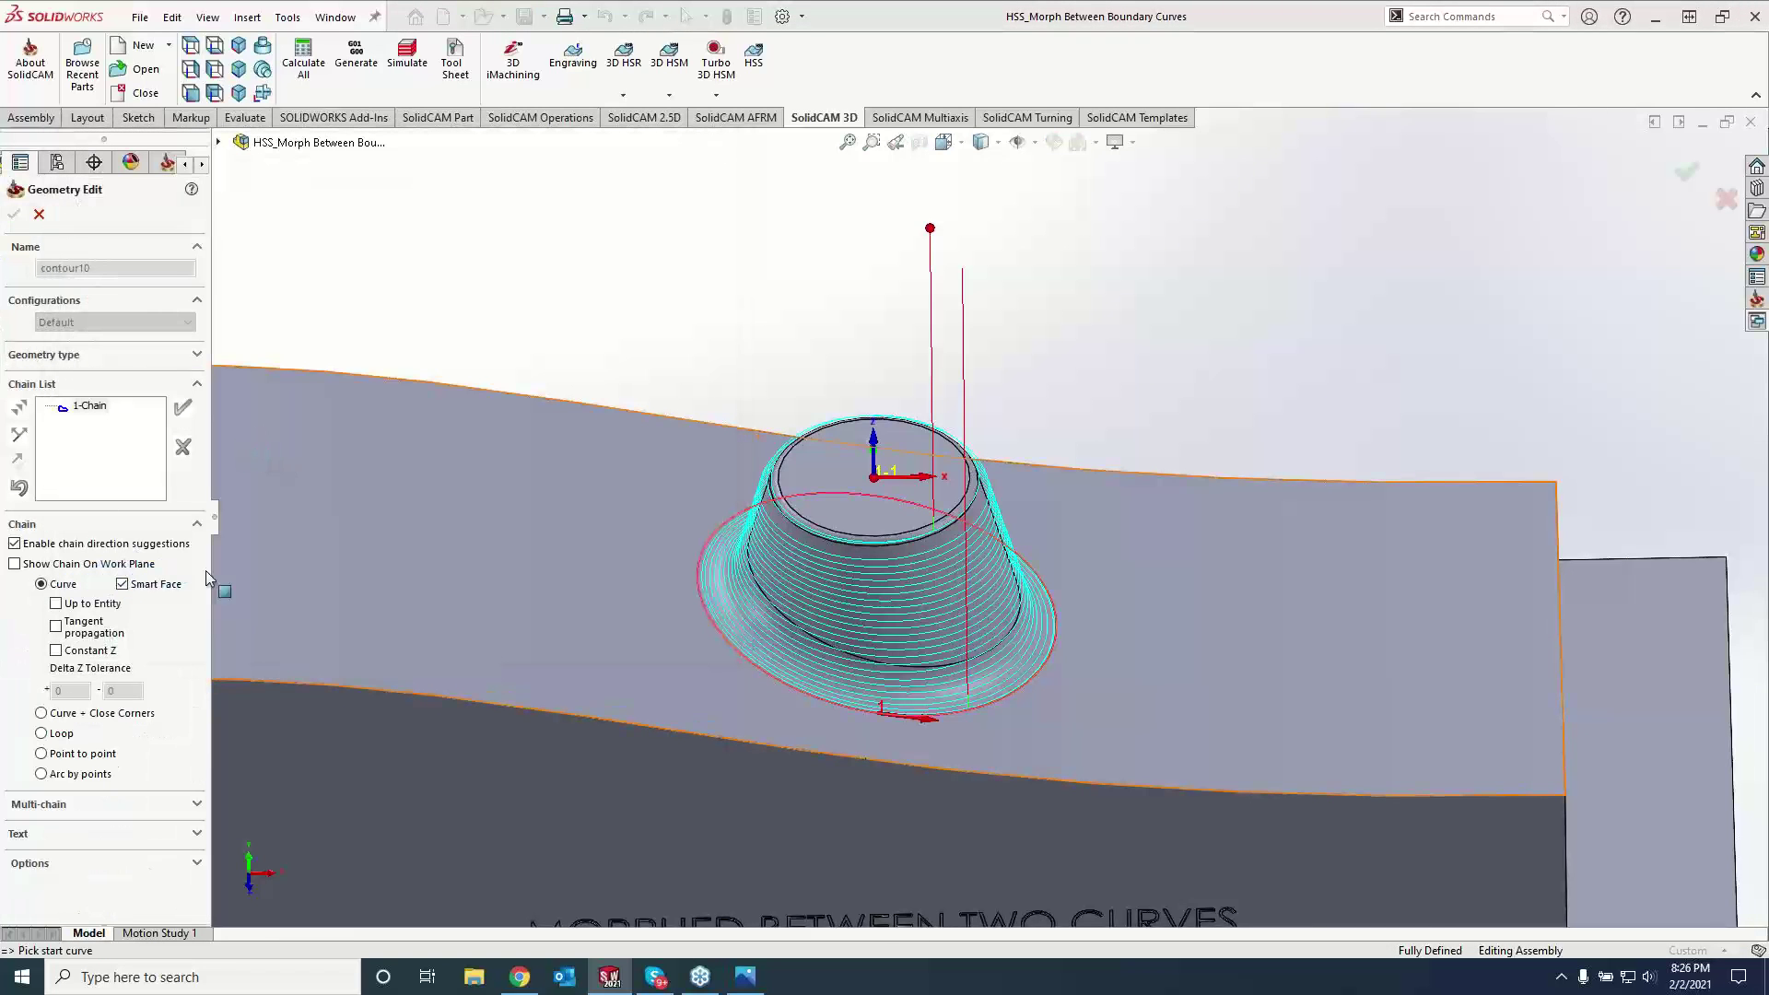
right_click(99, 414)
left_click(231, 479)
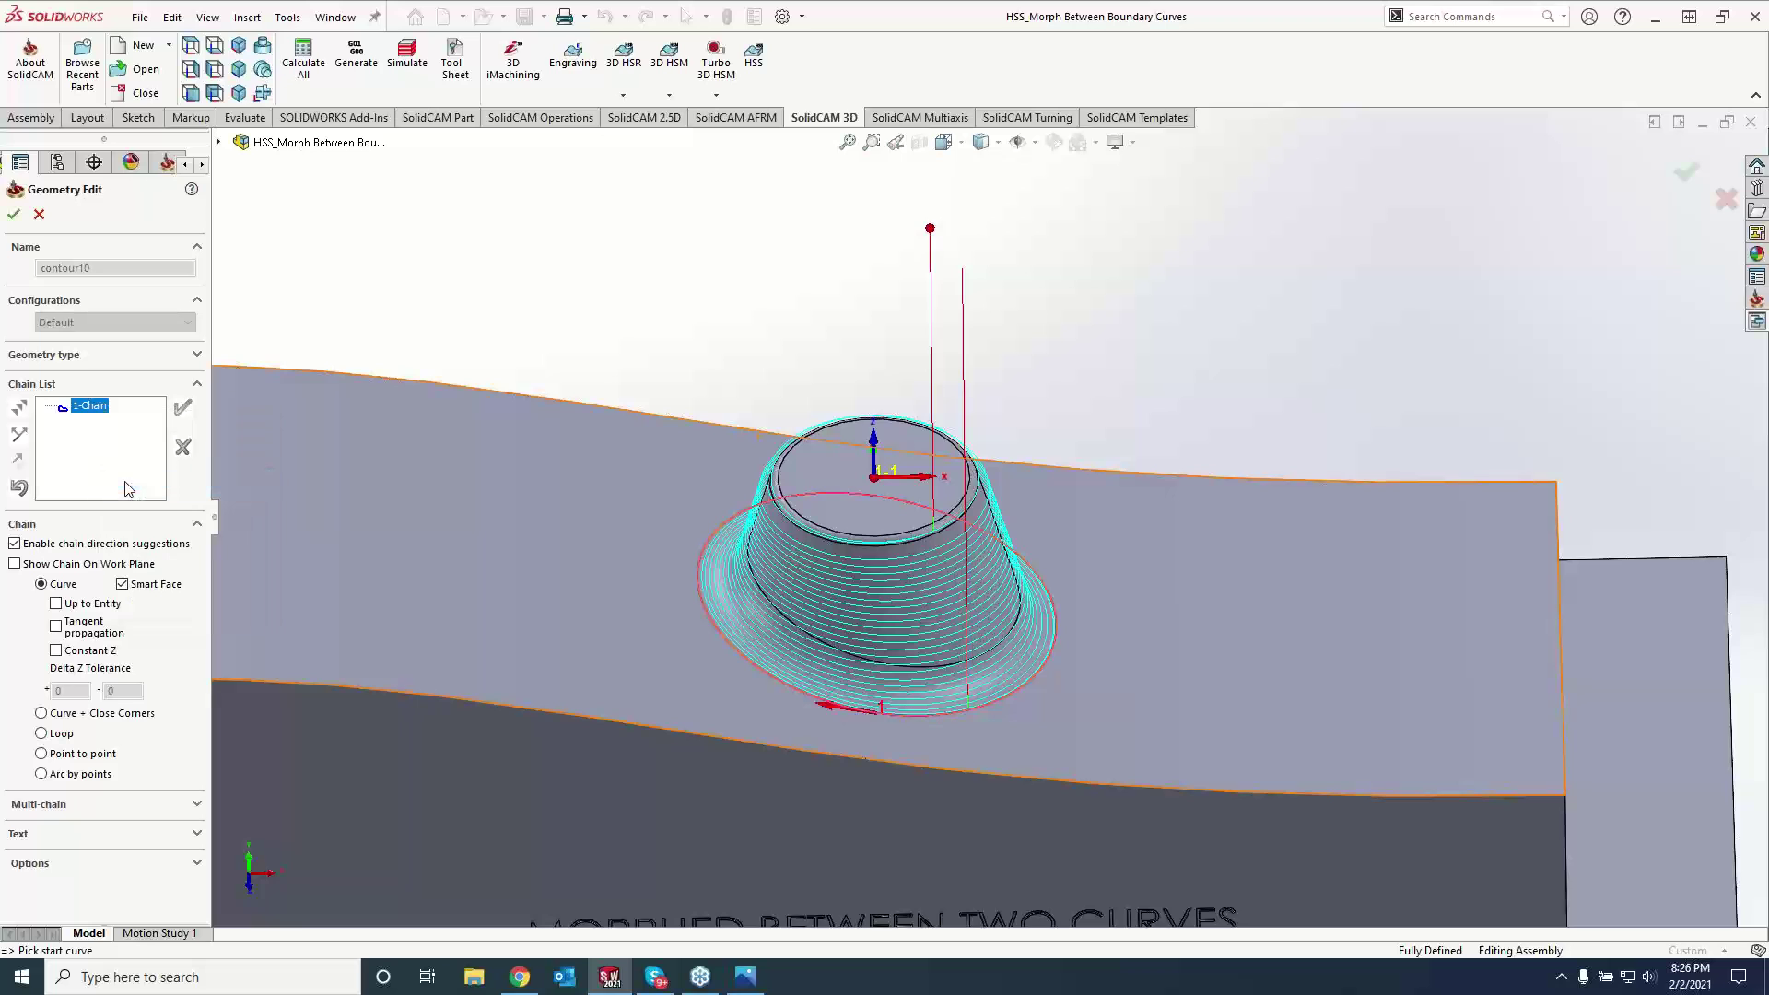
left_click(14, 214)
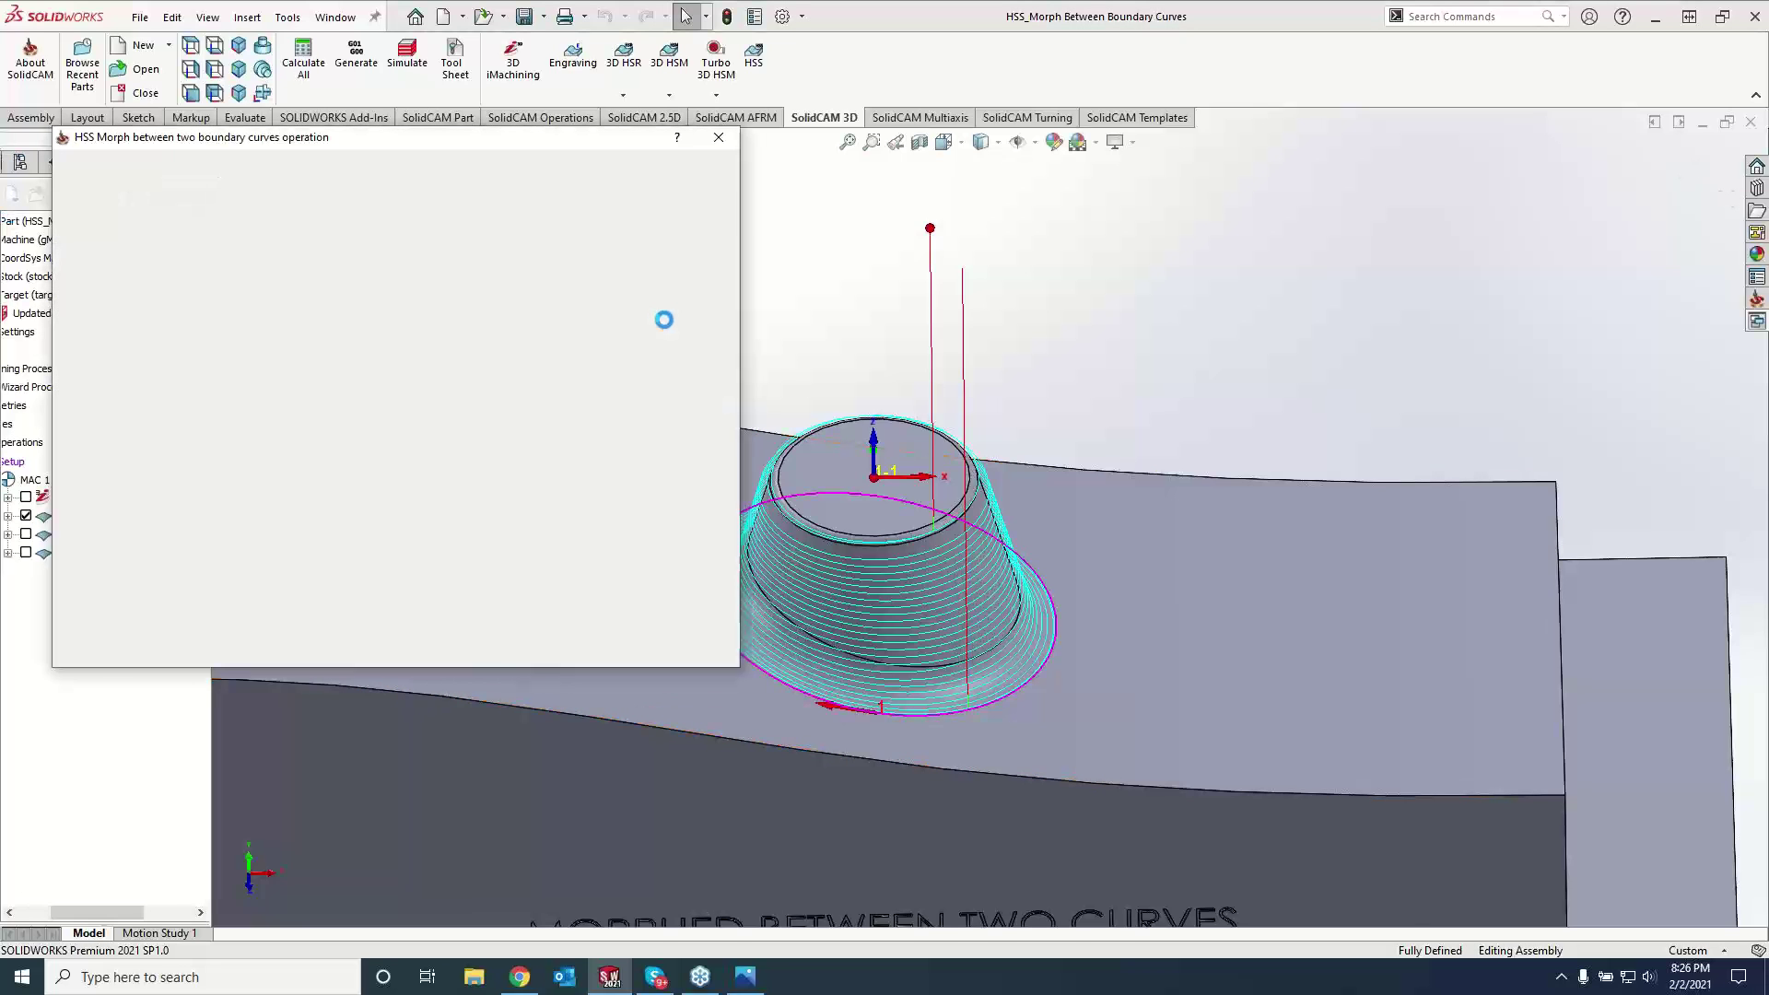
left_click(106, 645)
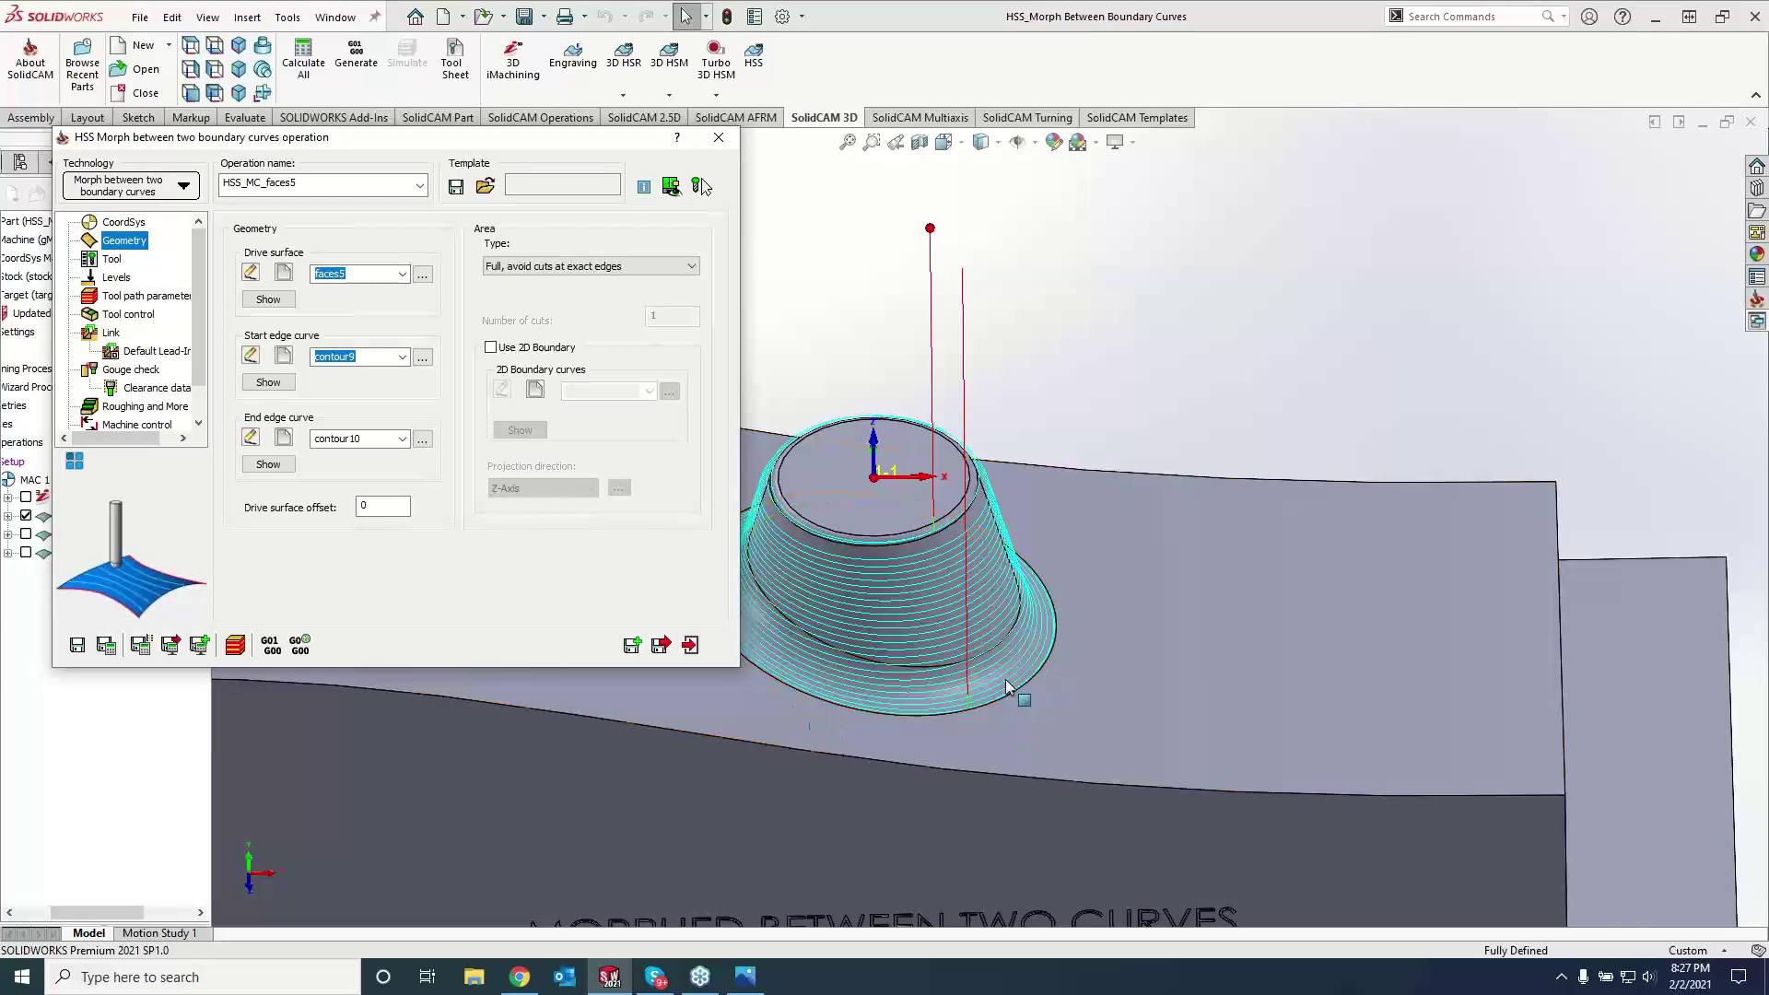
- Save a copy of the boss morph operation HSS_MC_faces5 and rename the original operation clockwise
left_click(632, 645)
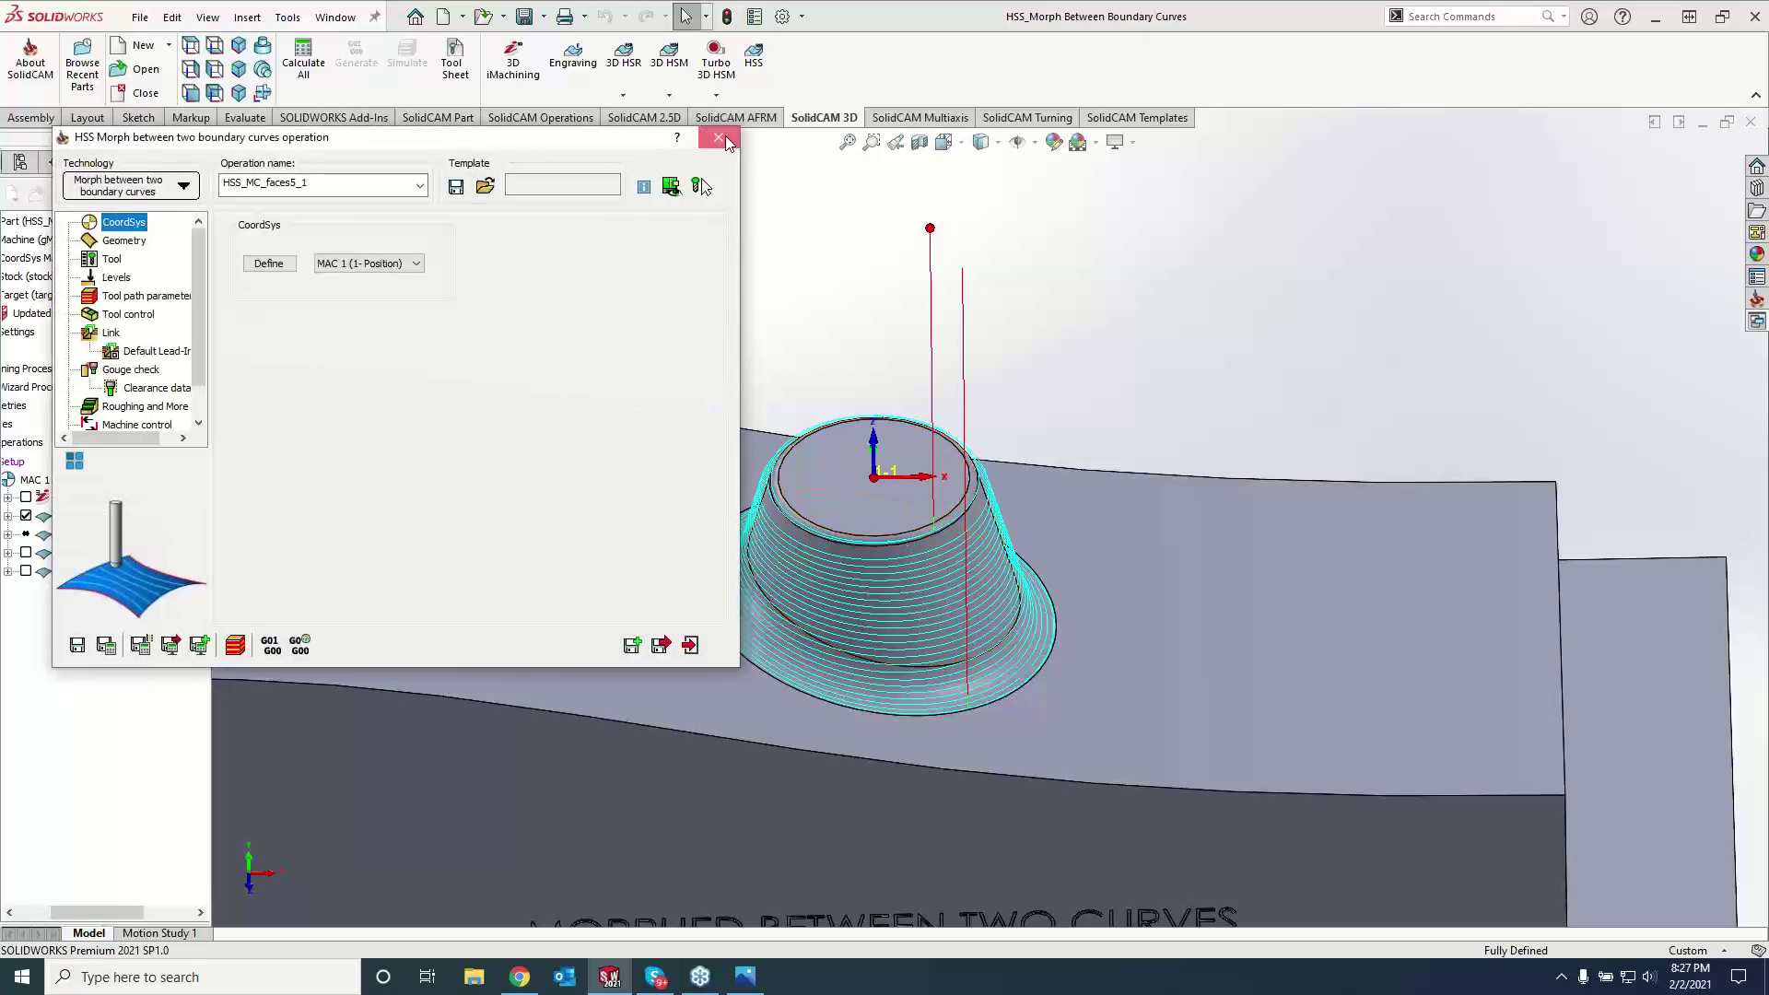
left_click(719, 138)
right_click(117, 521)
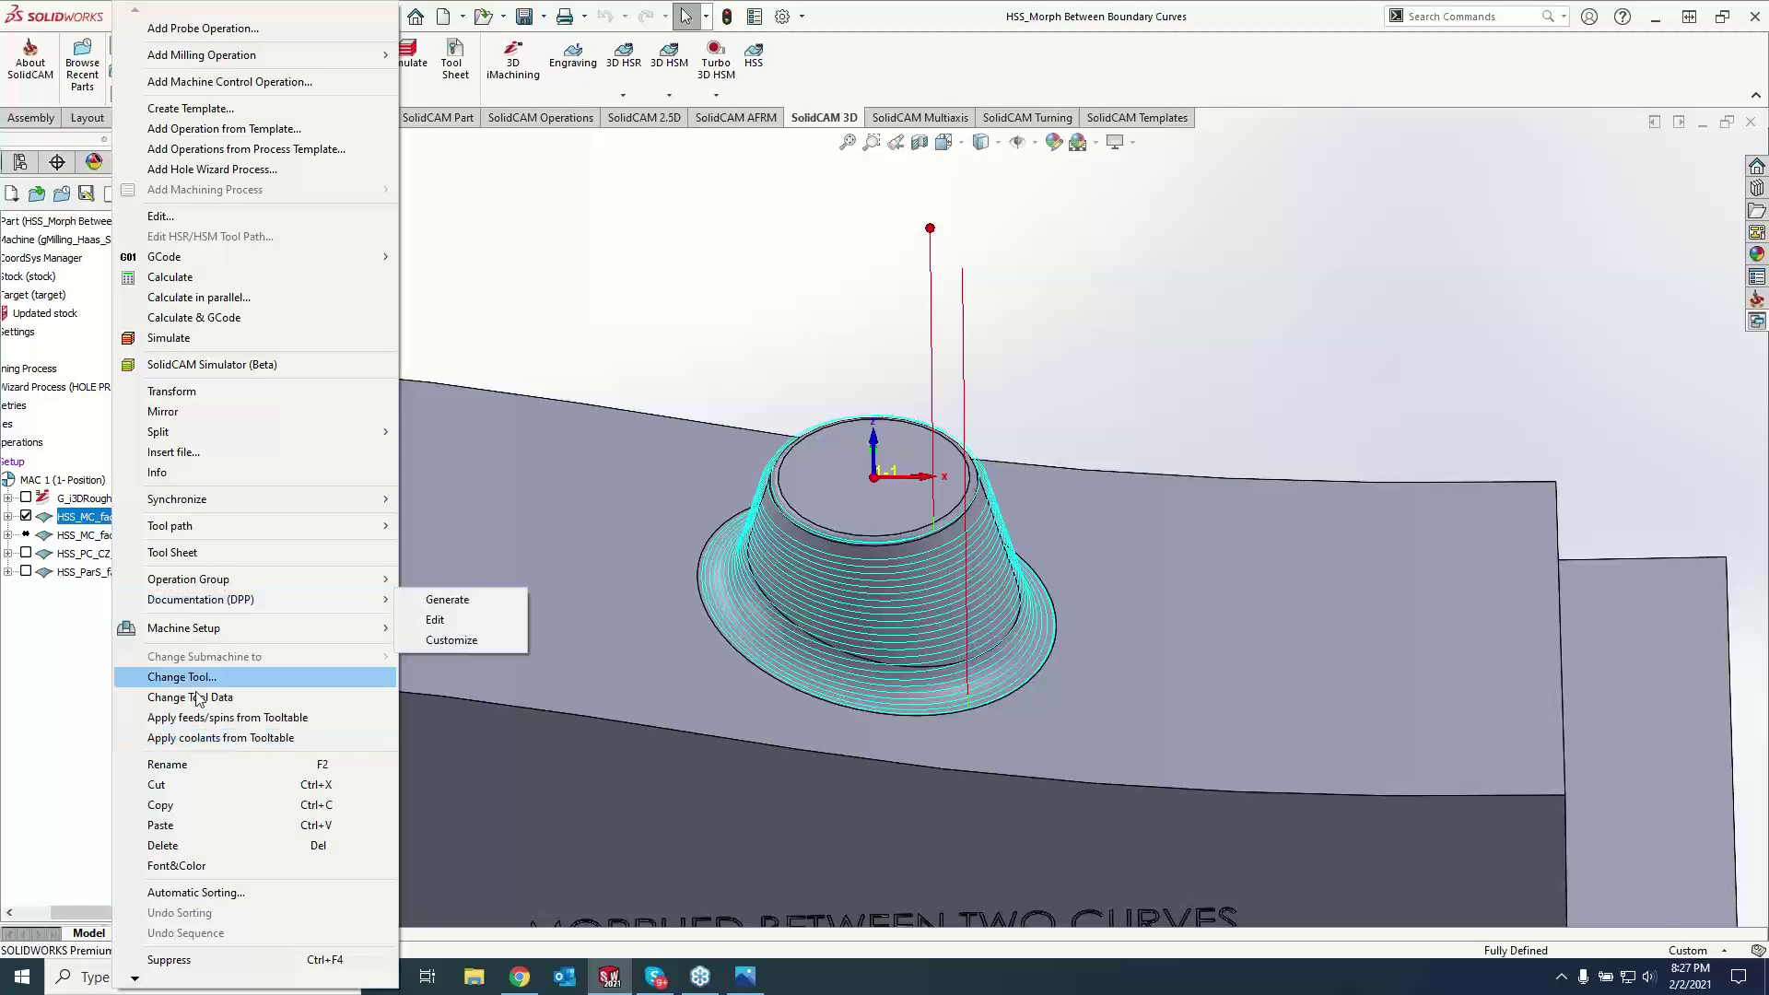
left_click(204, 760)
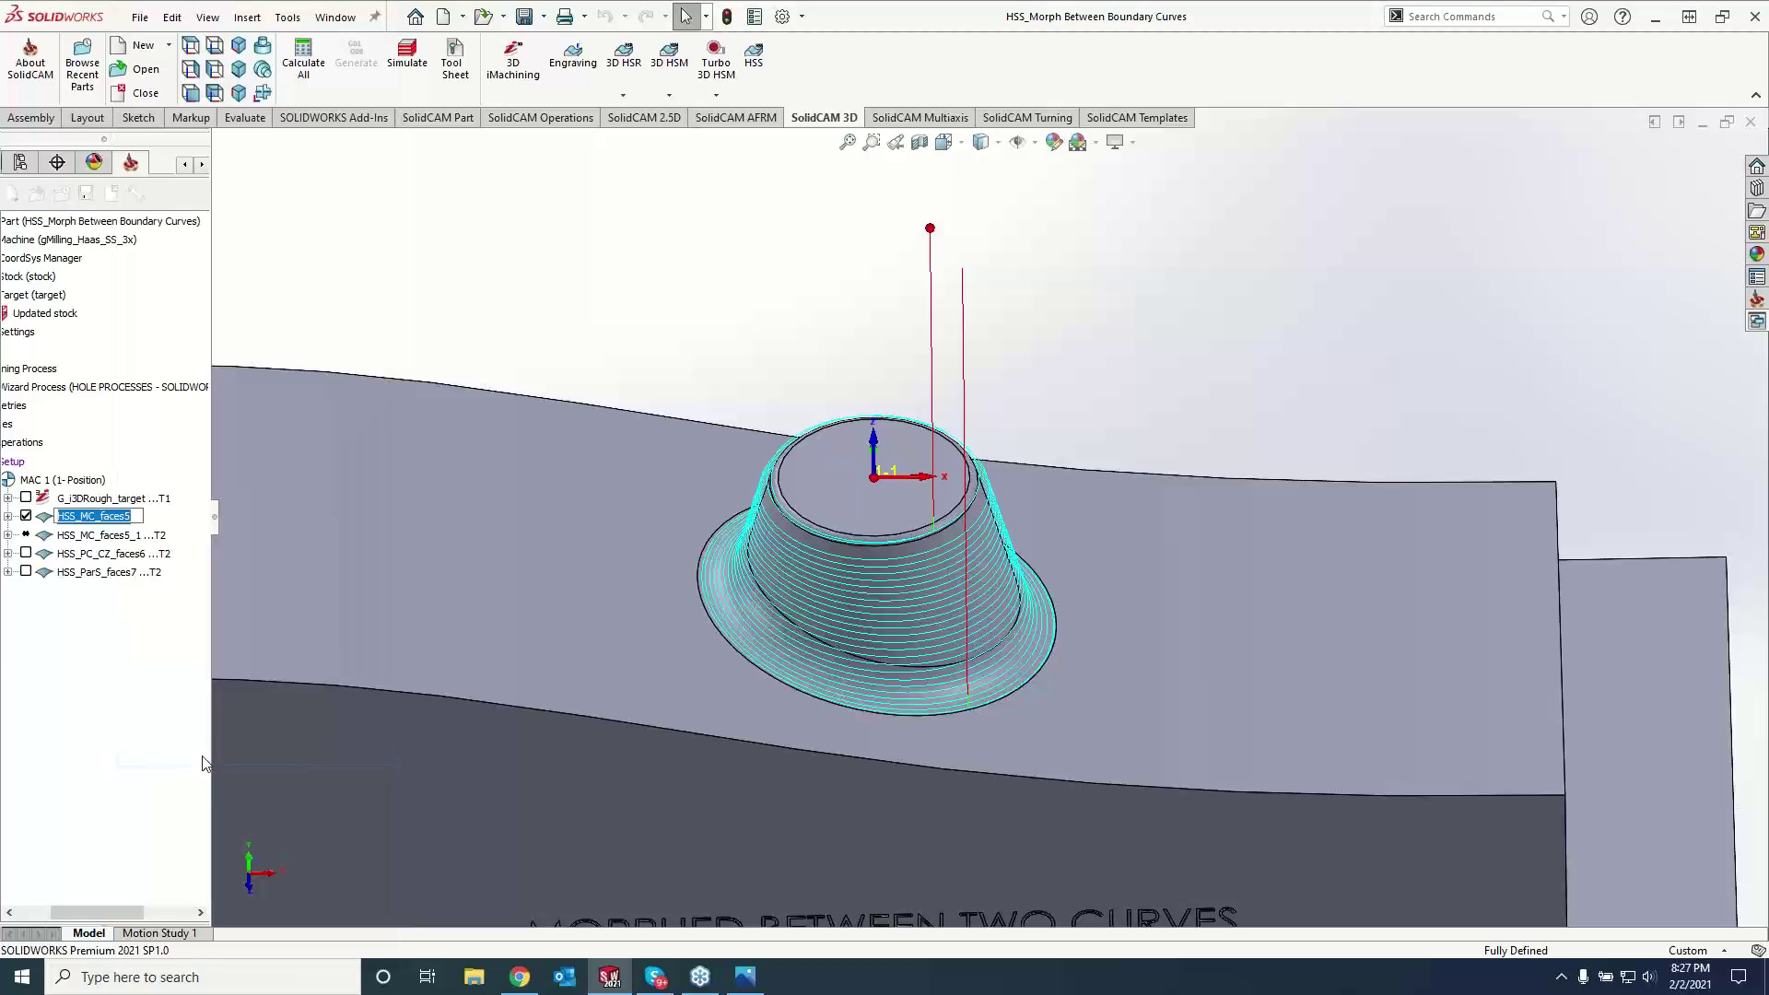
type("clock wise")
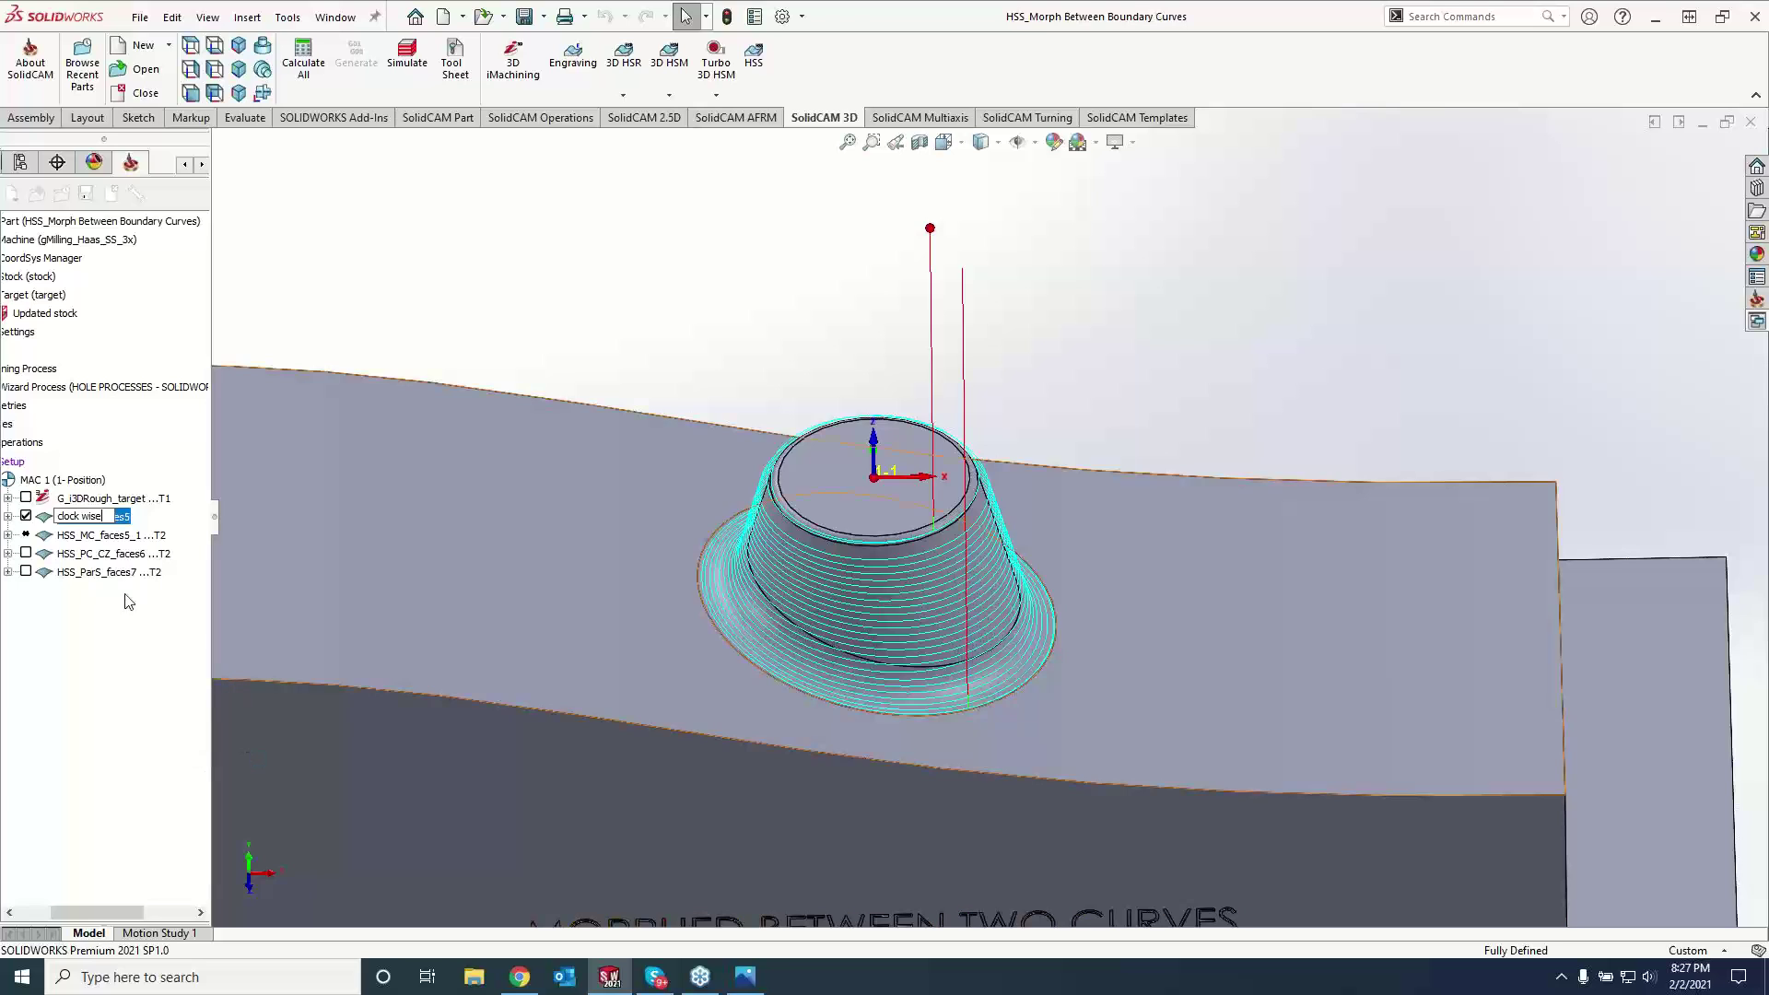
key("BackSpace")
- Give the copied morph operation HSS_MC_faces5_1 its own end edge curve with a reversed chain direction, calculate it and close the operation
left_click(103, 535)
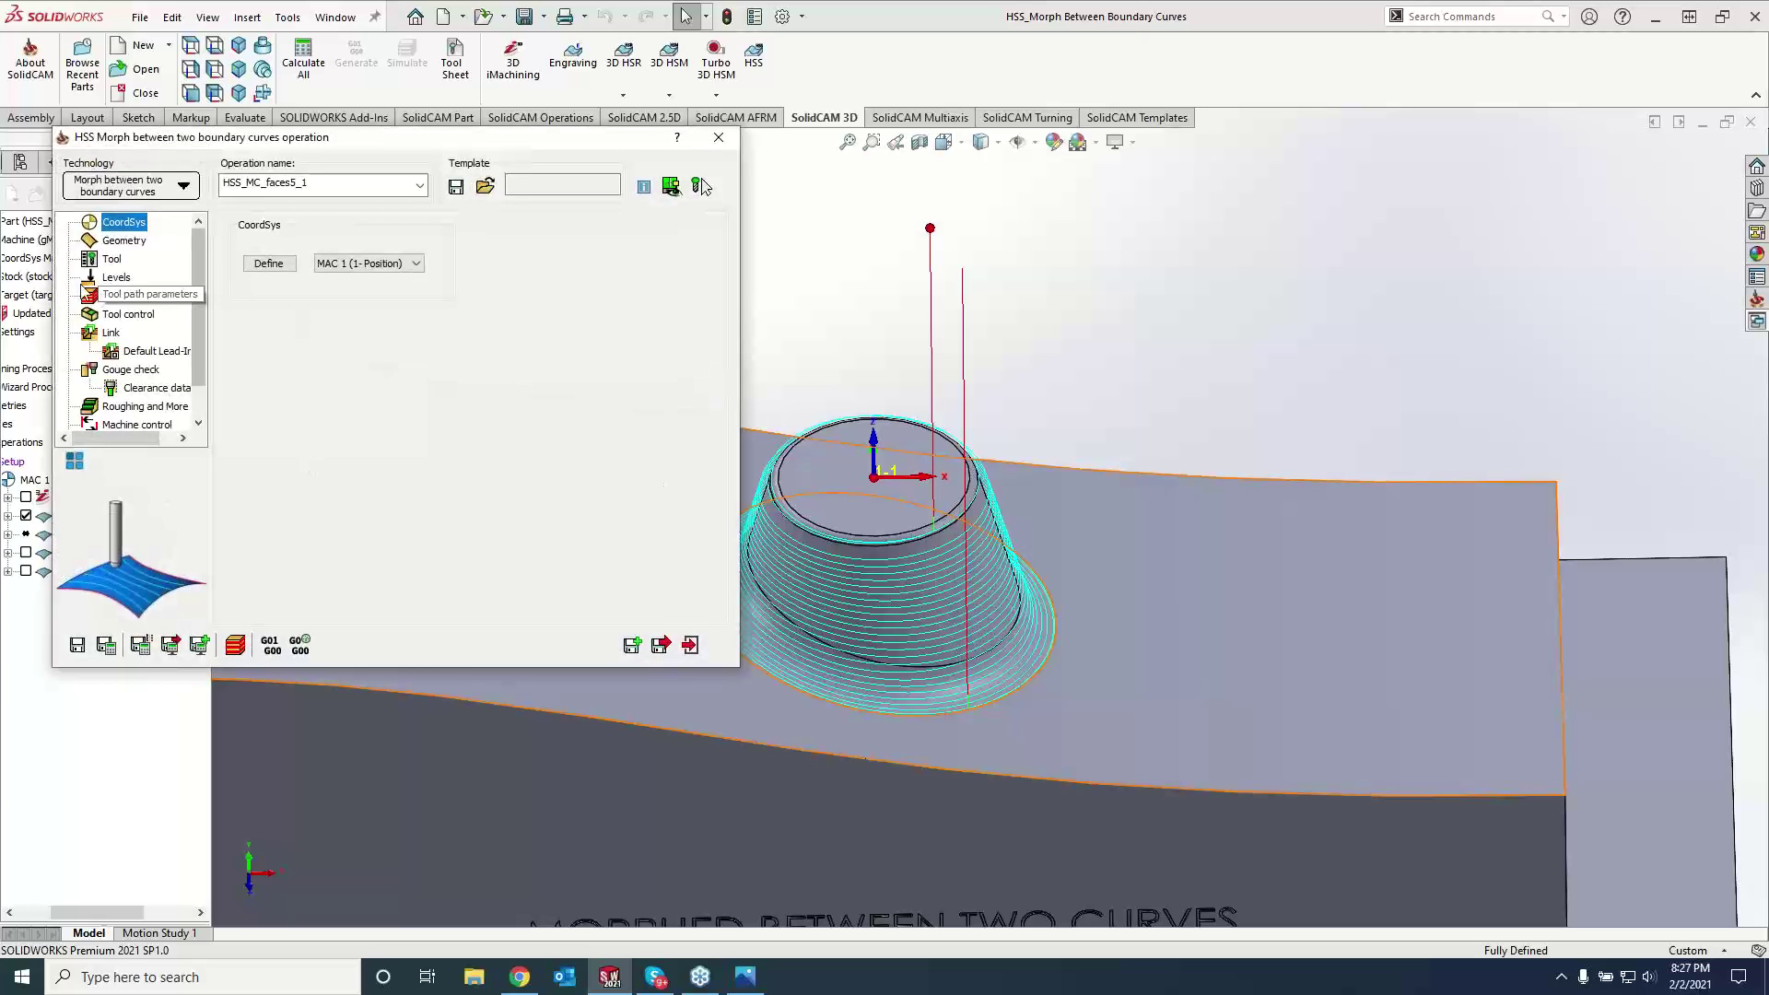
left_click(123, 240)
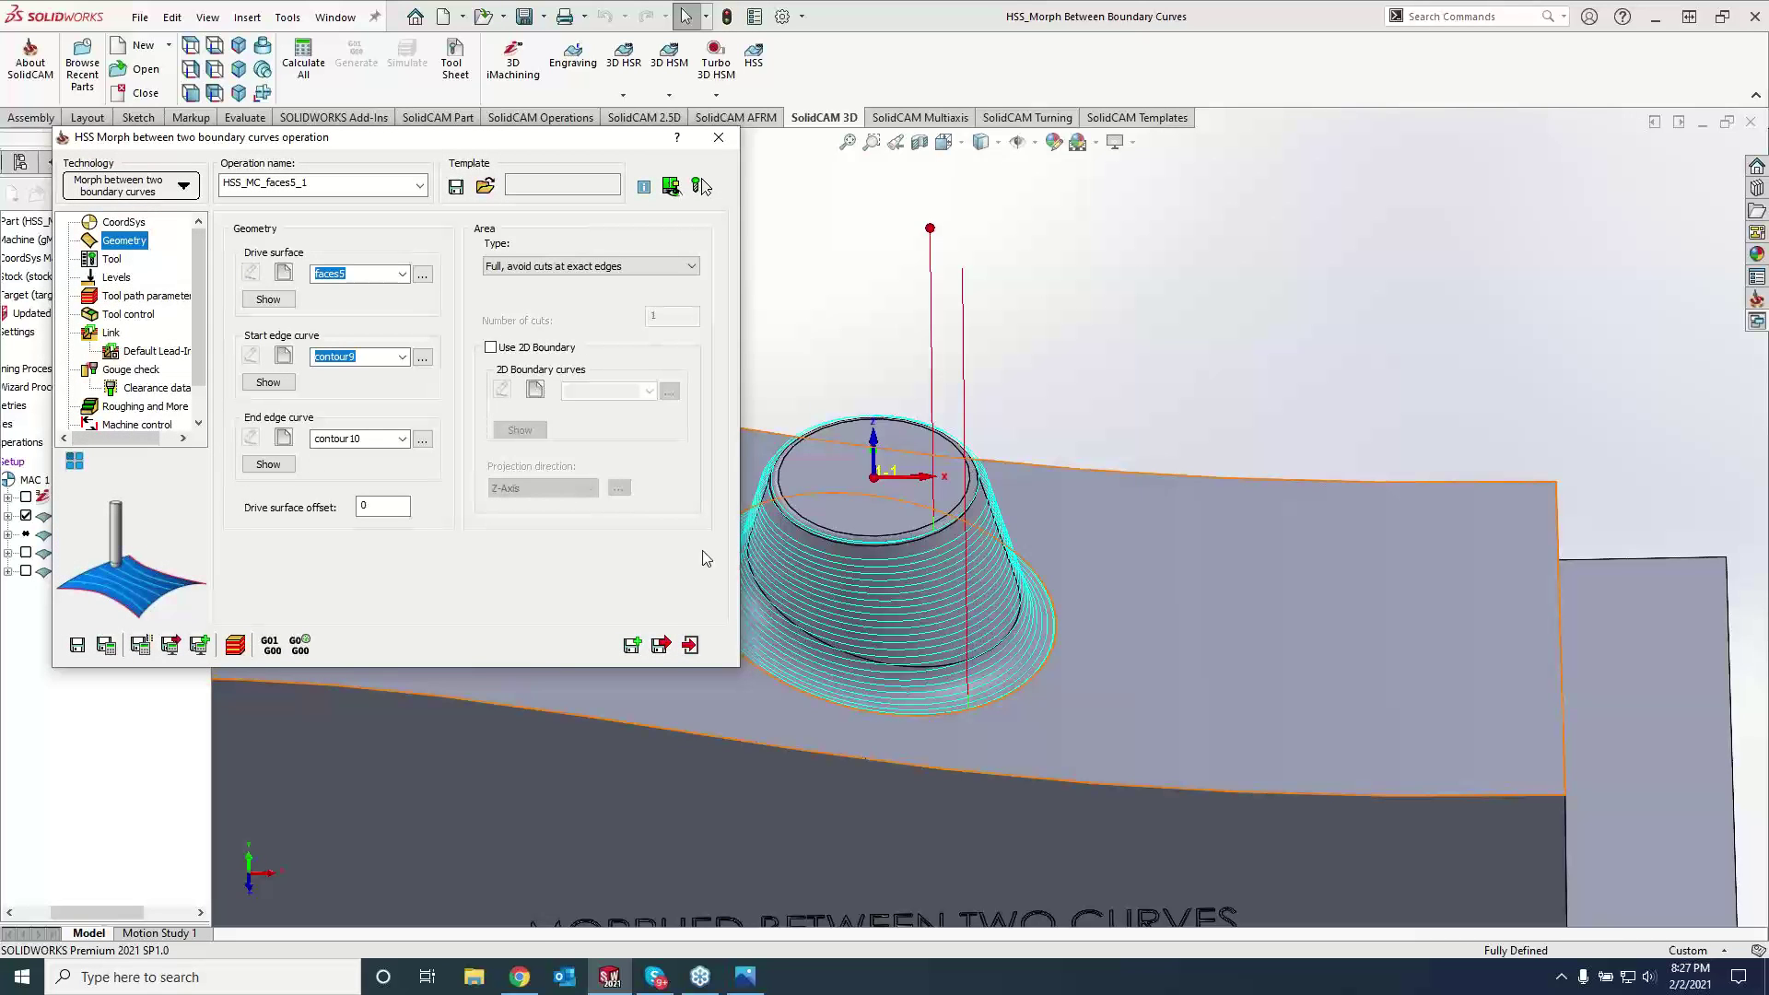
left_click(283, 438)
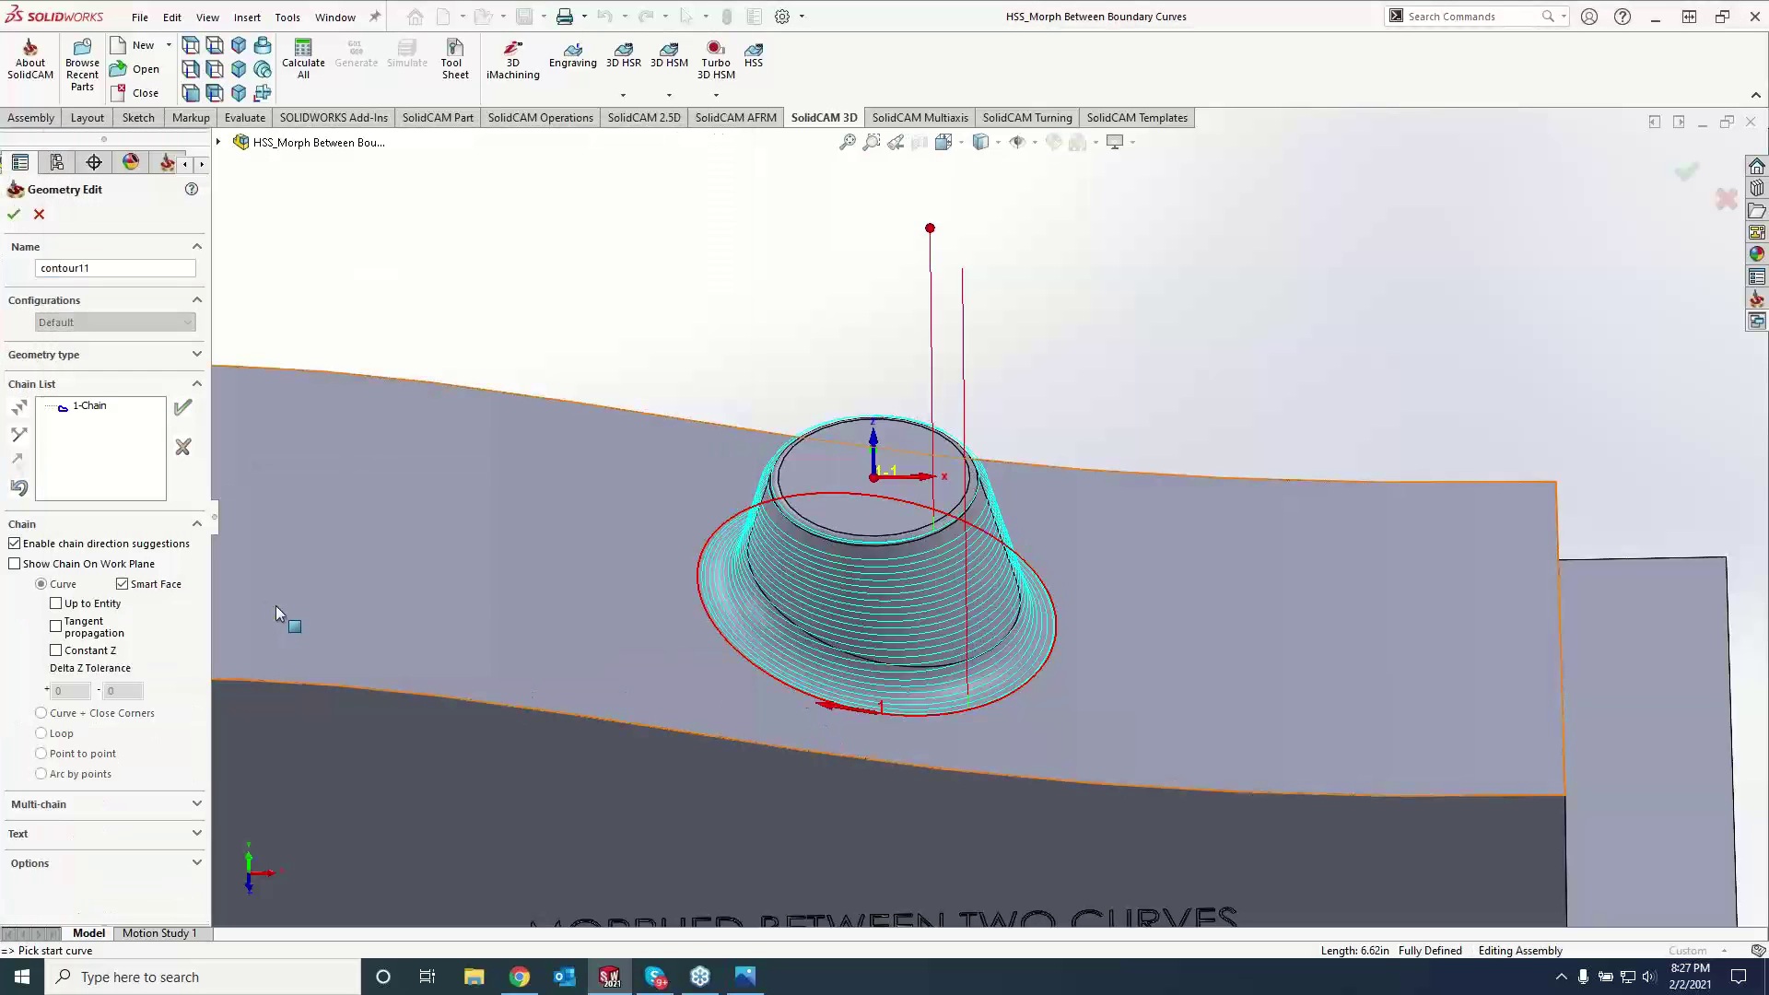
right_click(87, 412)
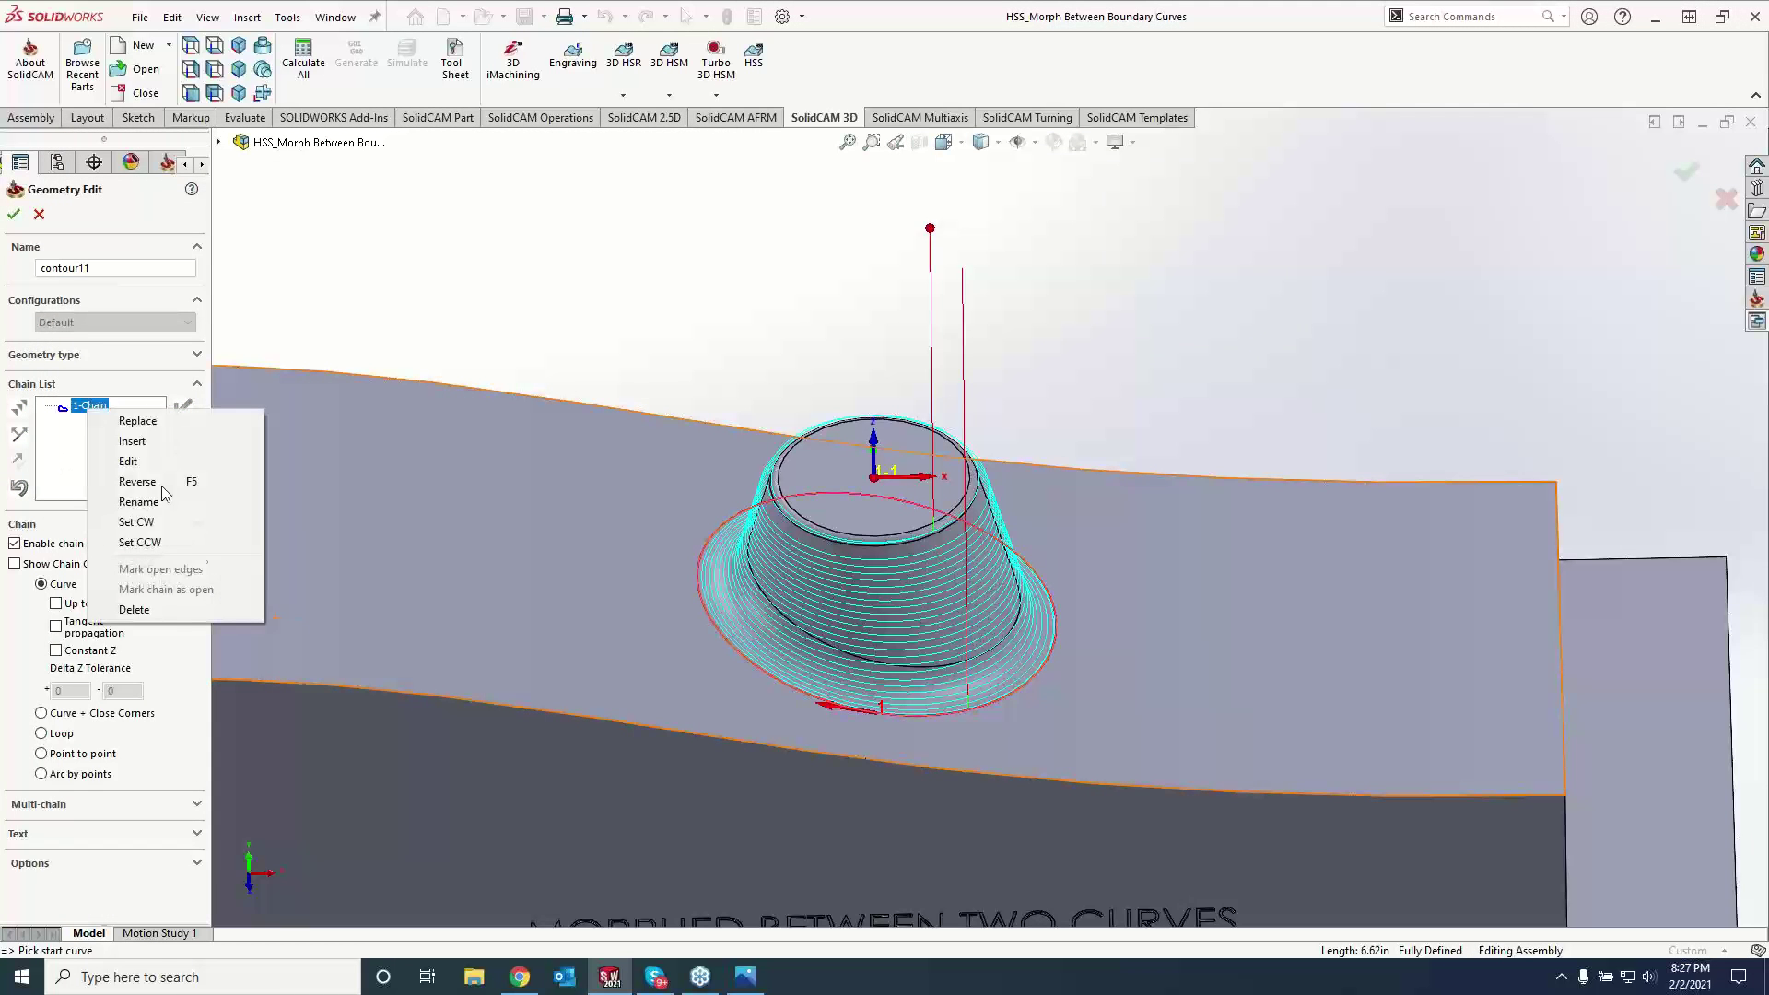
left_click(140, 481)
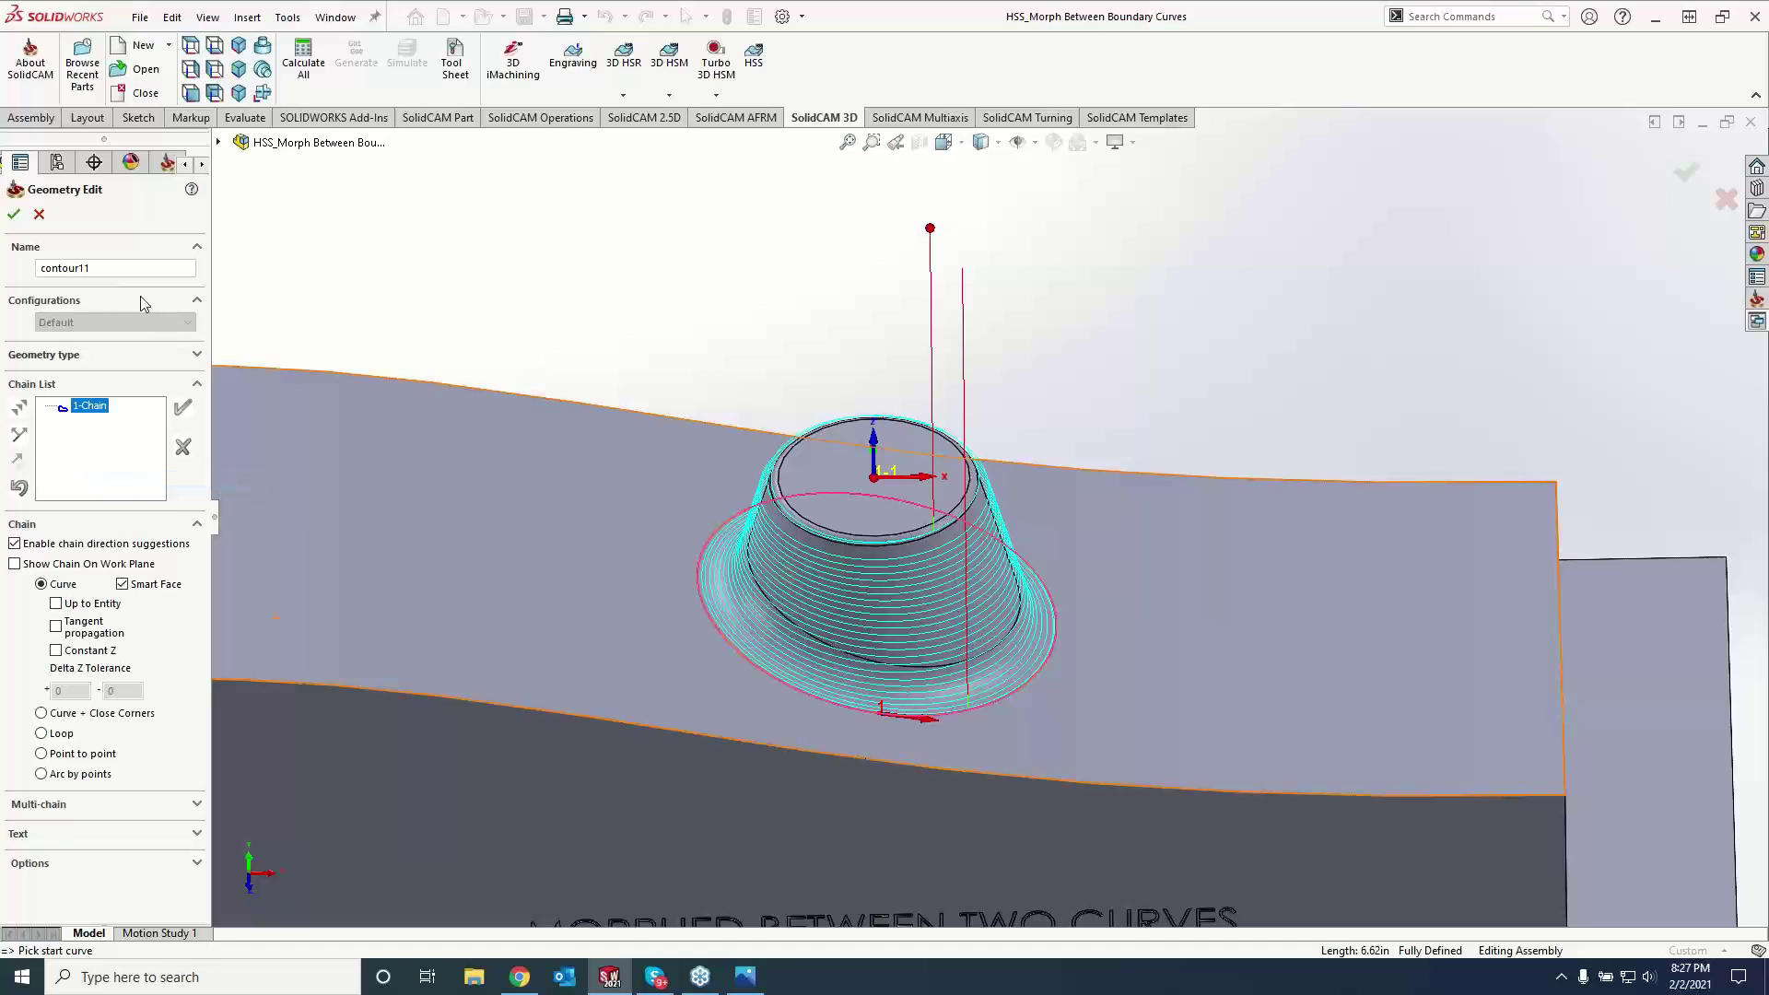
left_click(14, 214)
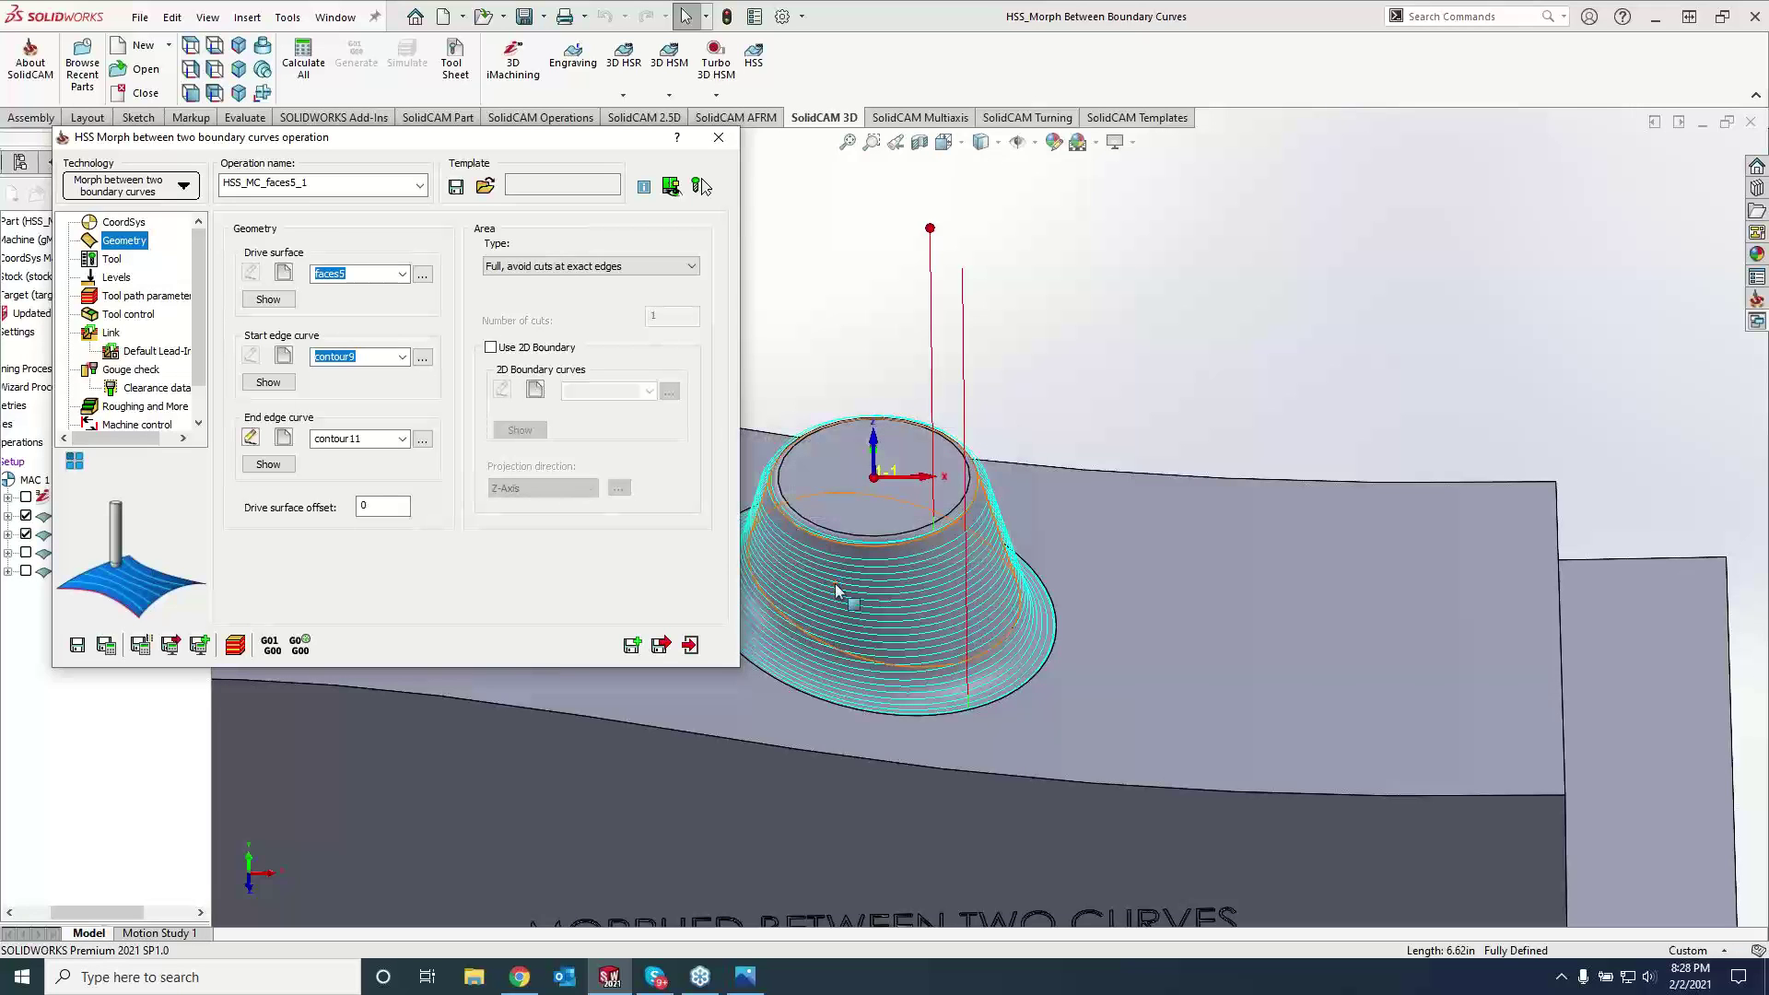
left_click(719, 137)
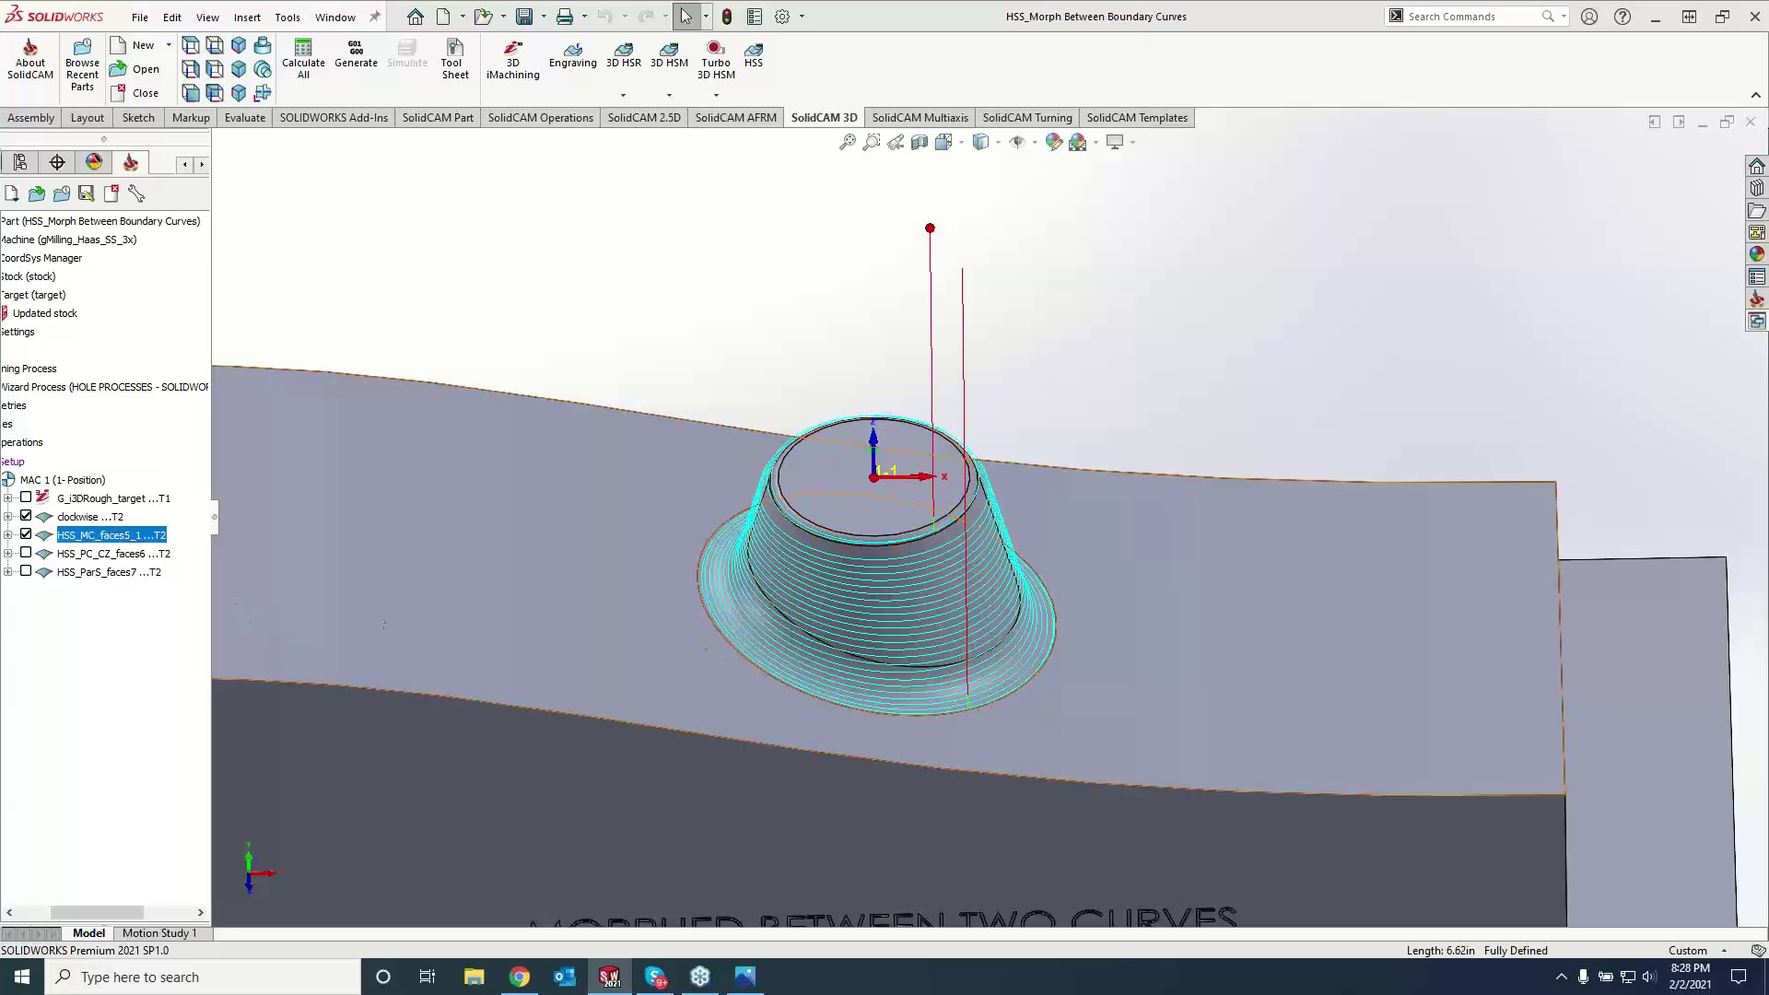
- Toggle the toolpaths of the clockwise operation and HSS_MC_faces5_1 to compare them on the boss
left_click(26, 536)
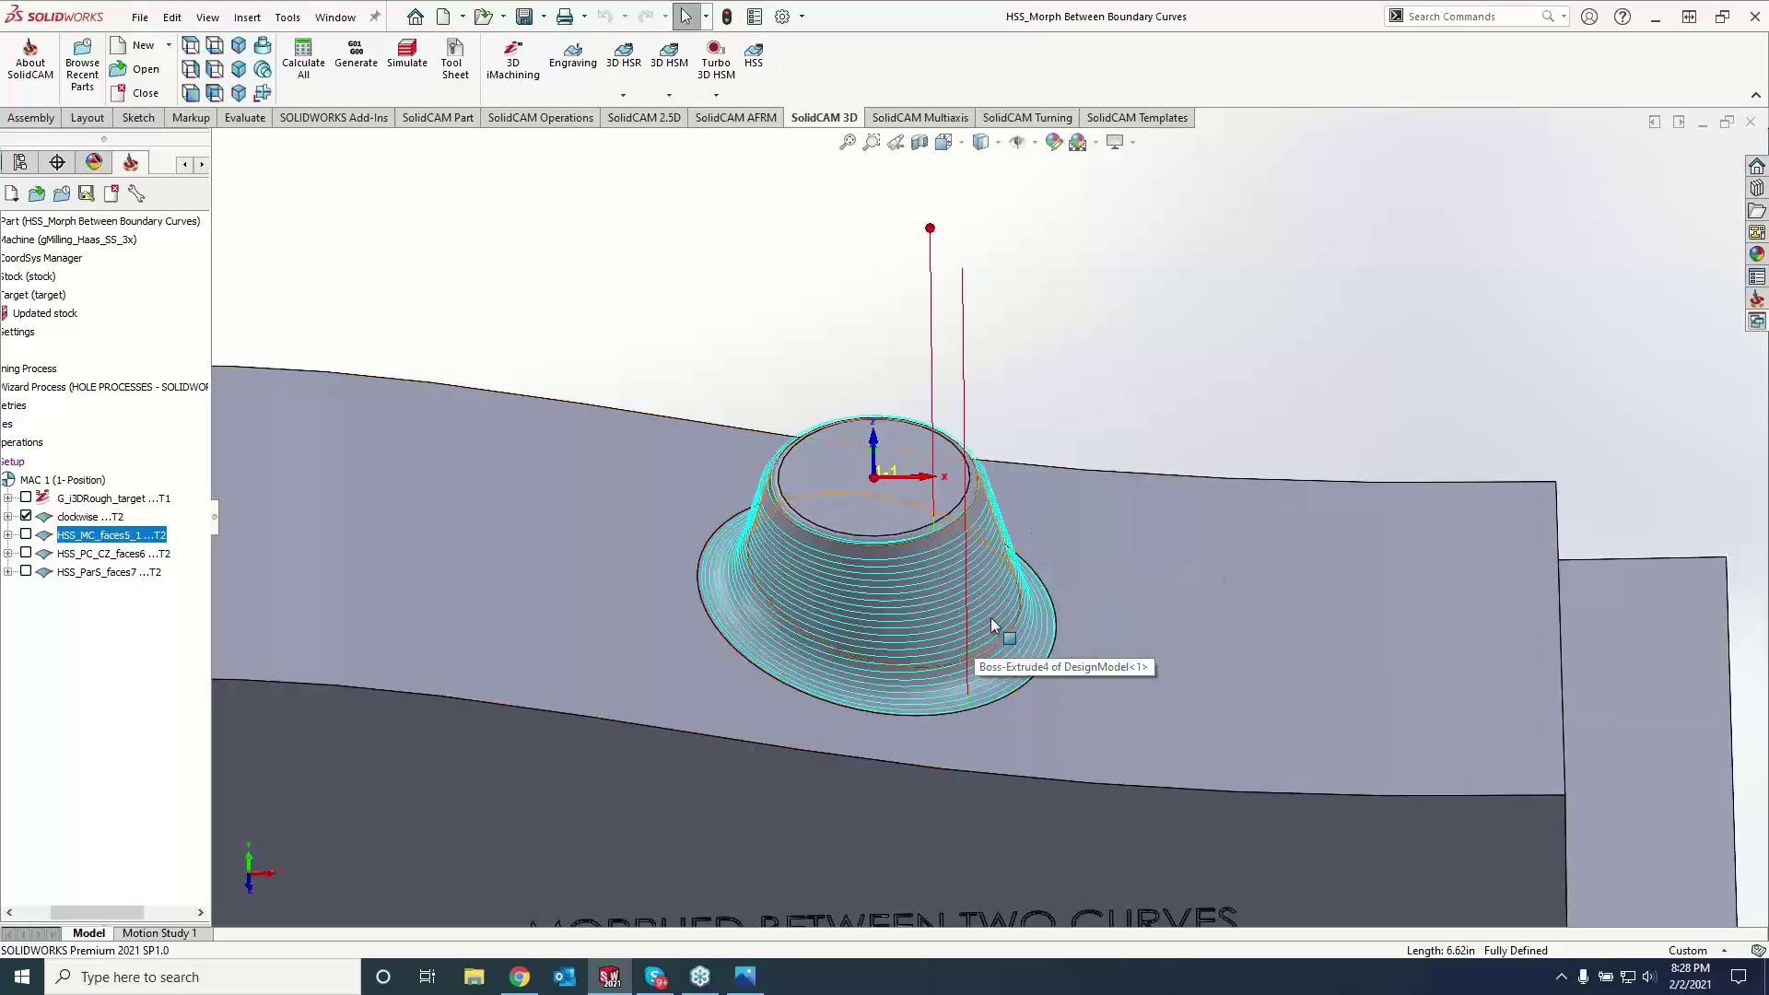
left_click(25, 517)
left_click(26, 534)
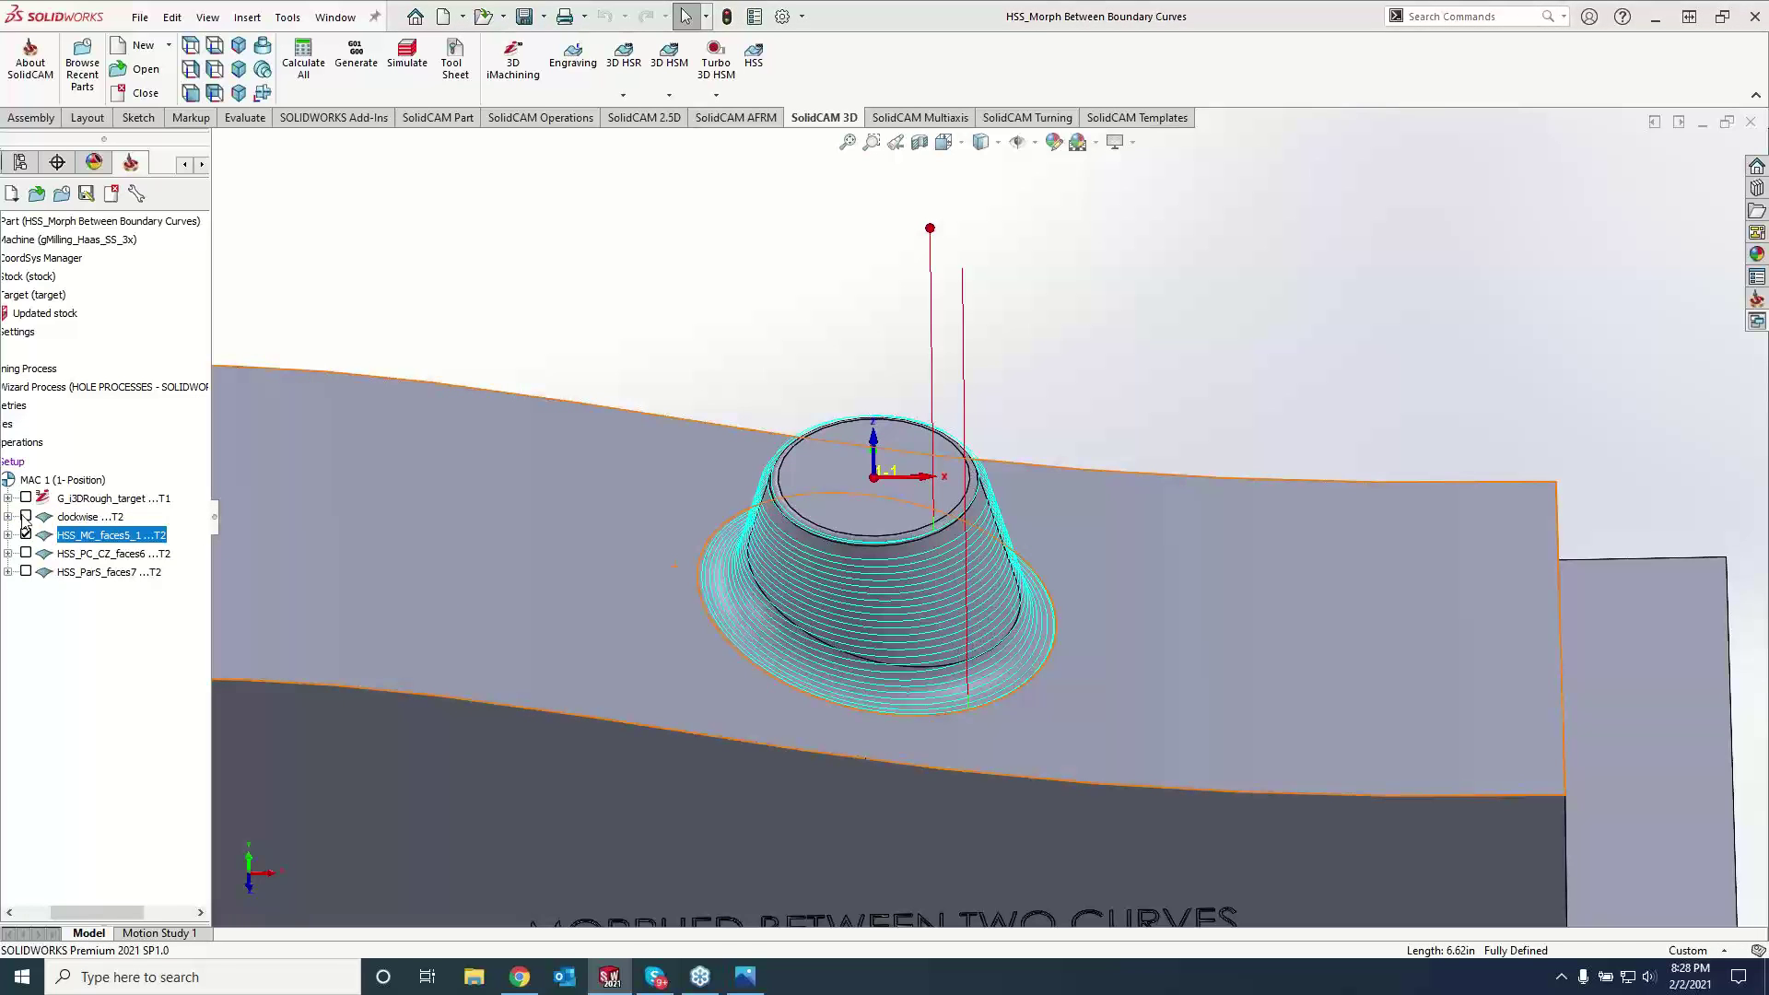
left_click(26, 517)
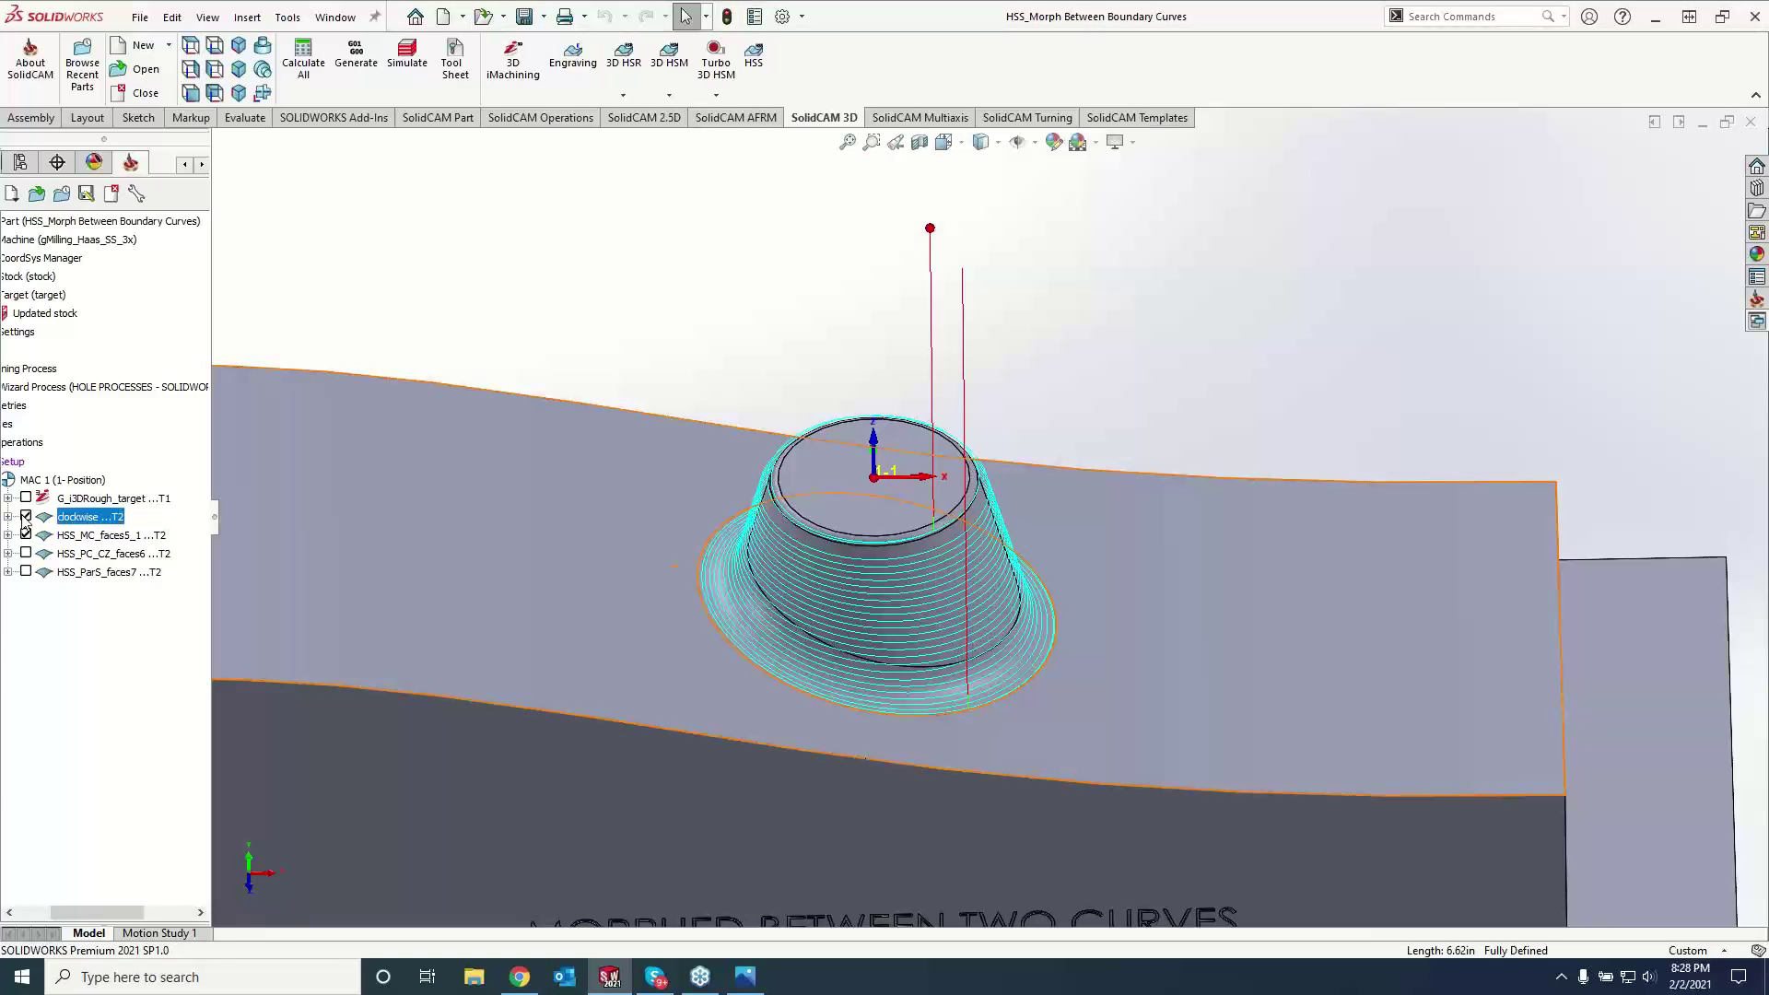
- Close the current CAM-Part and open the recent CAM-Part HSS_MORPH BETWEEN CURVES_INTRO
left_click(111, 194)
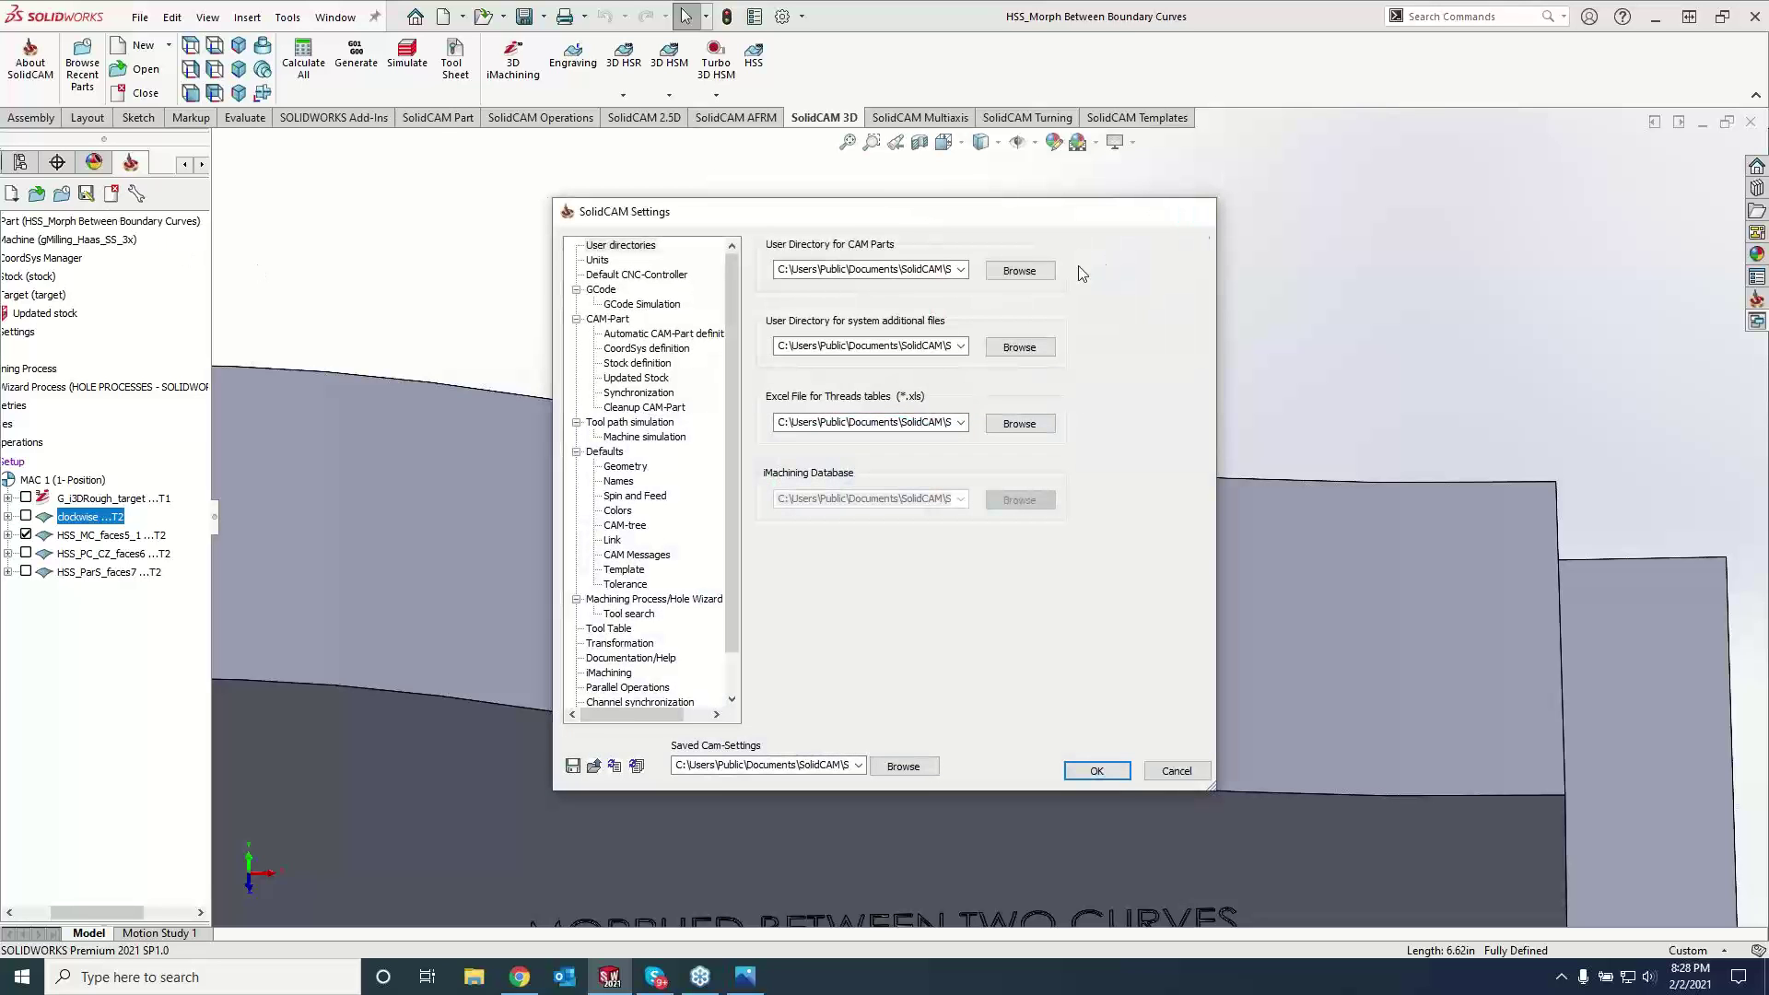
key("Escape")
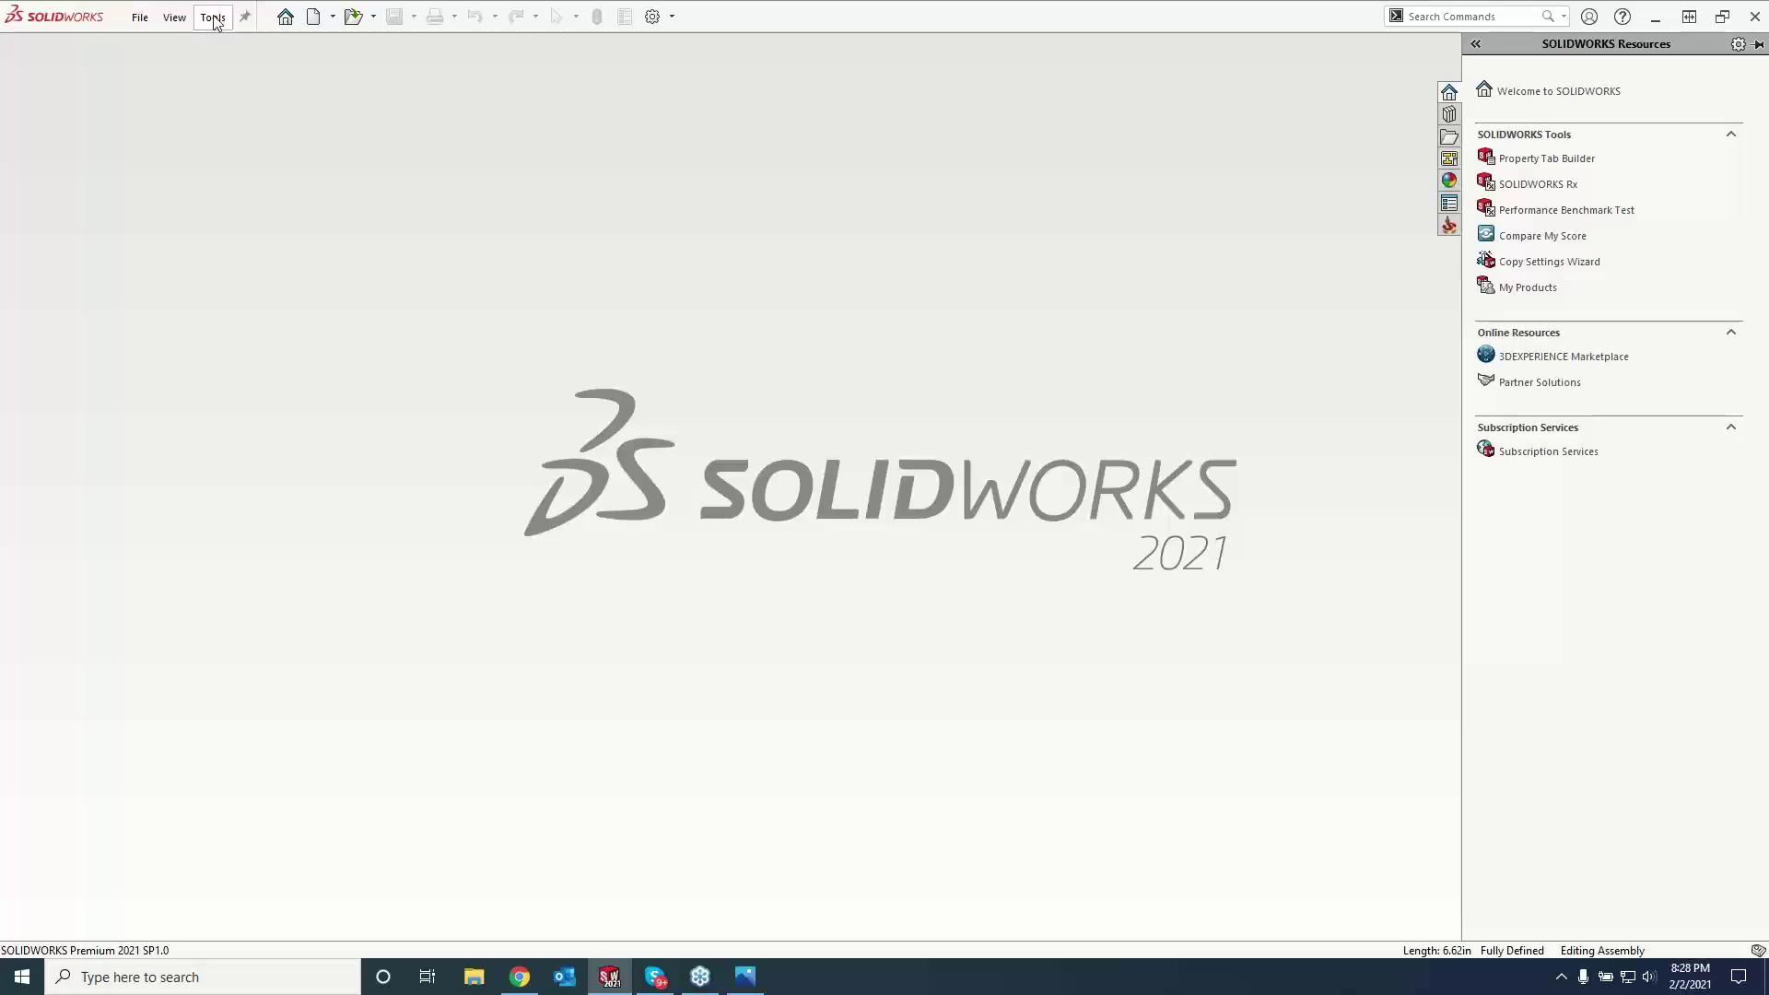
left_click(213, 19)
mouse_move(313, 92)
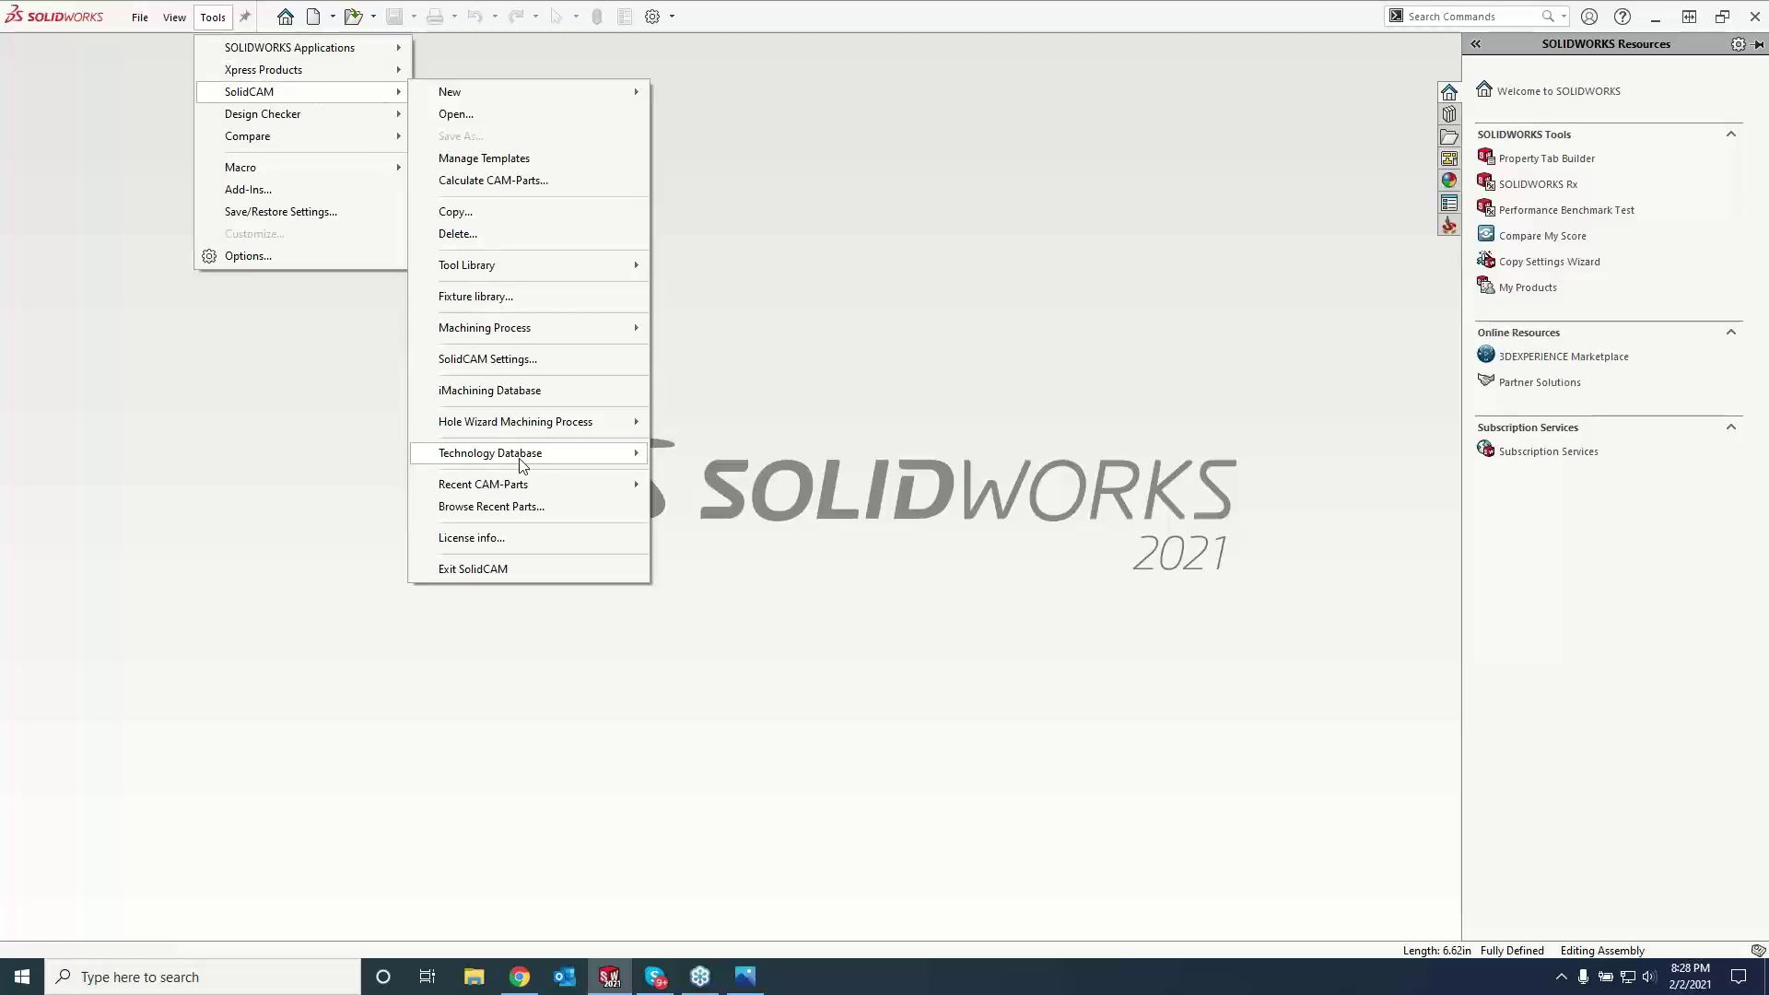
mouse_move(516, 484)
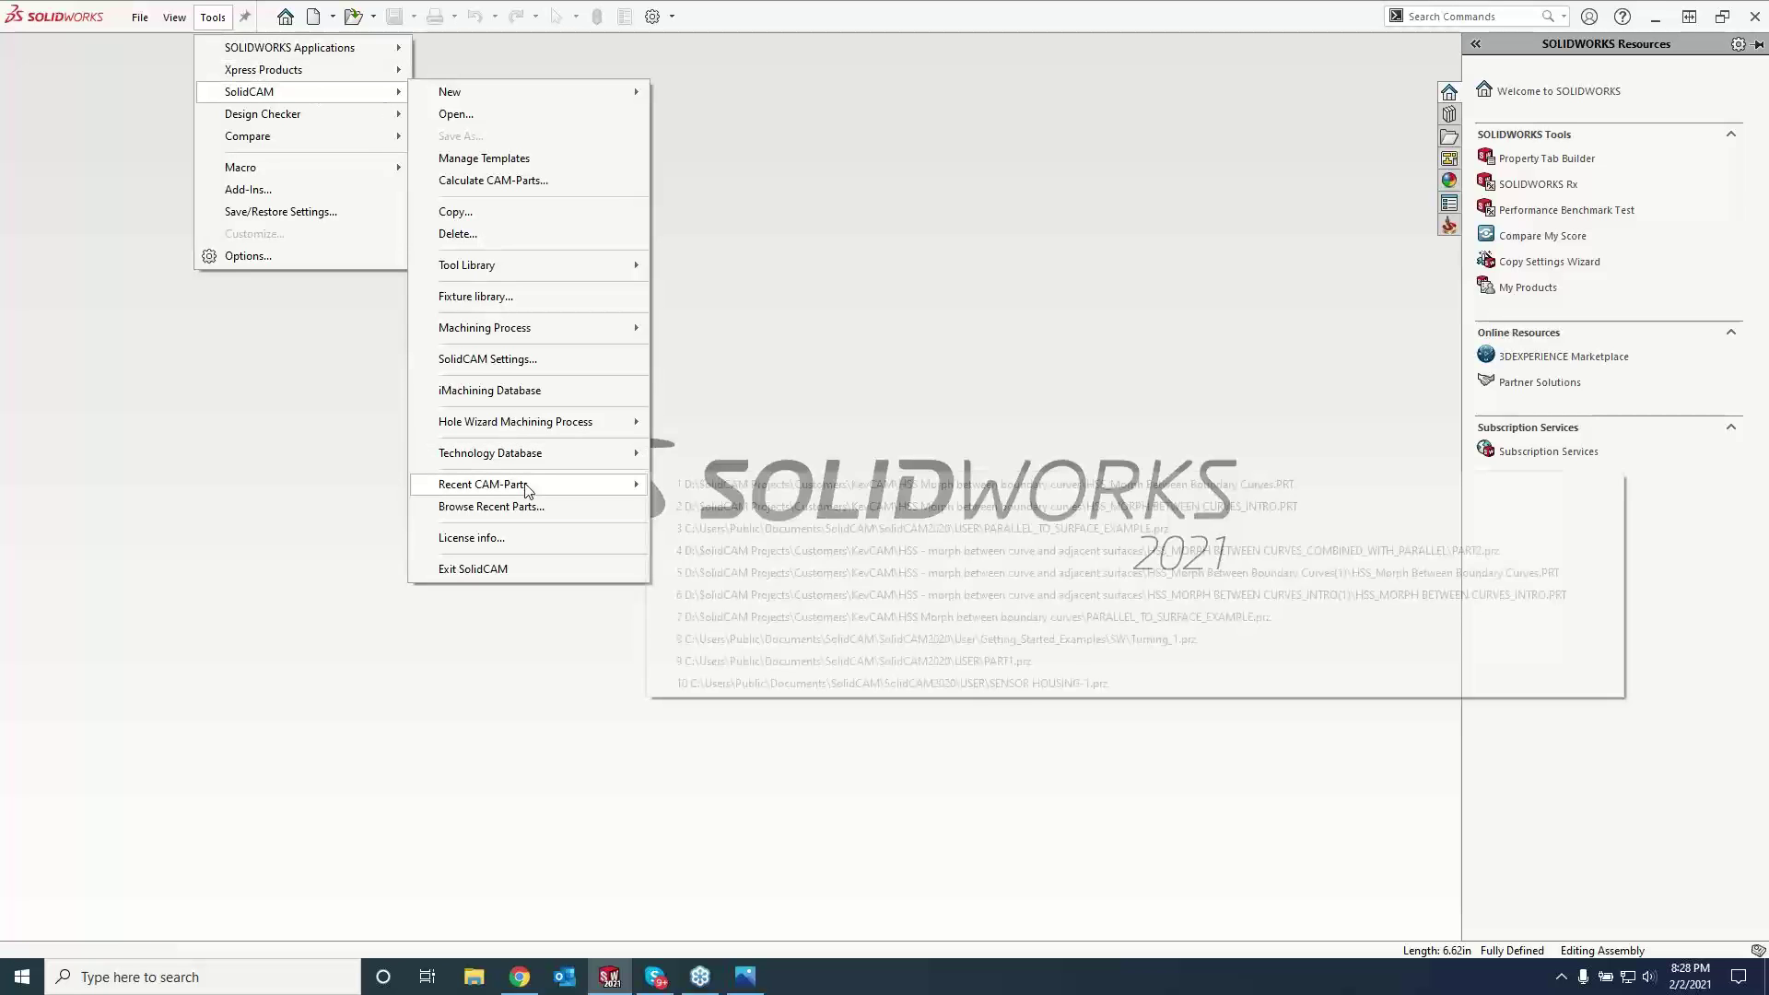
left_click(732, 509)
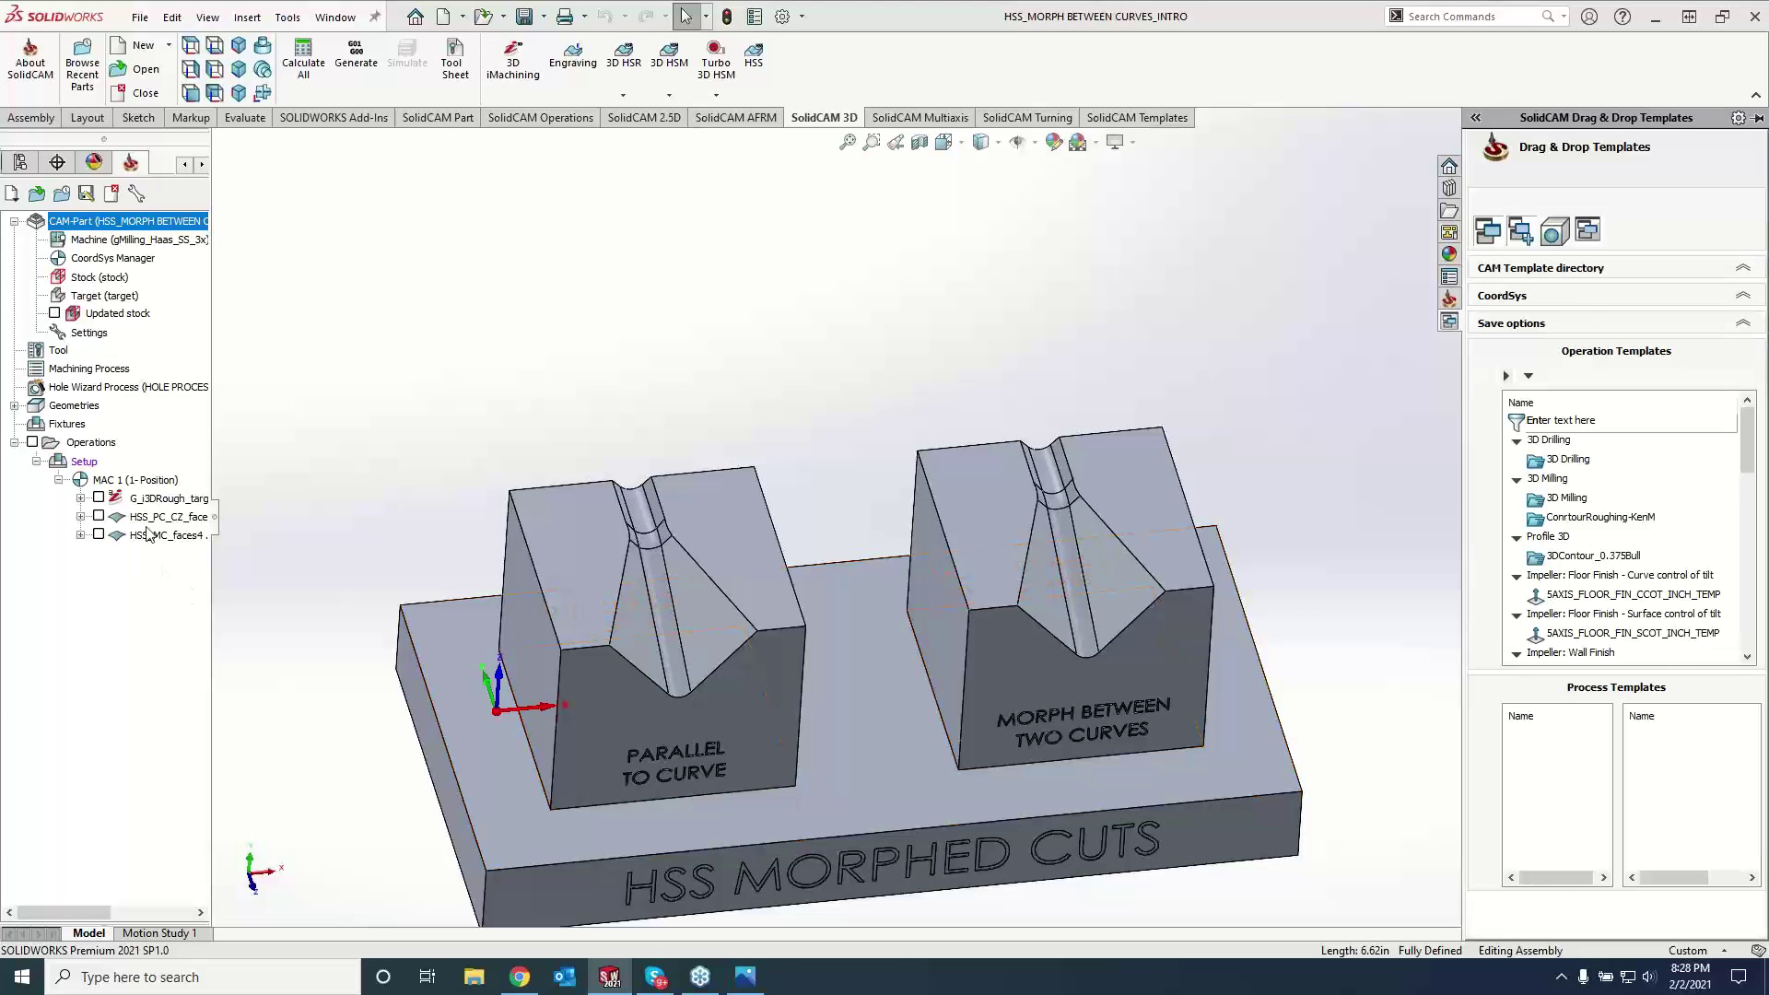
- Display the toolpath of HSS_PC_CZ_faces3 and check the chain directions of the HSS_MC_faces4 morph operation's start and end edge curves
left_click(99, 517)
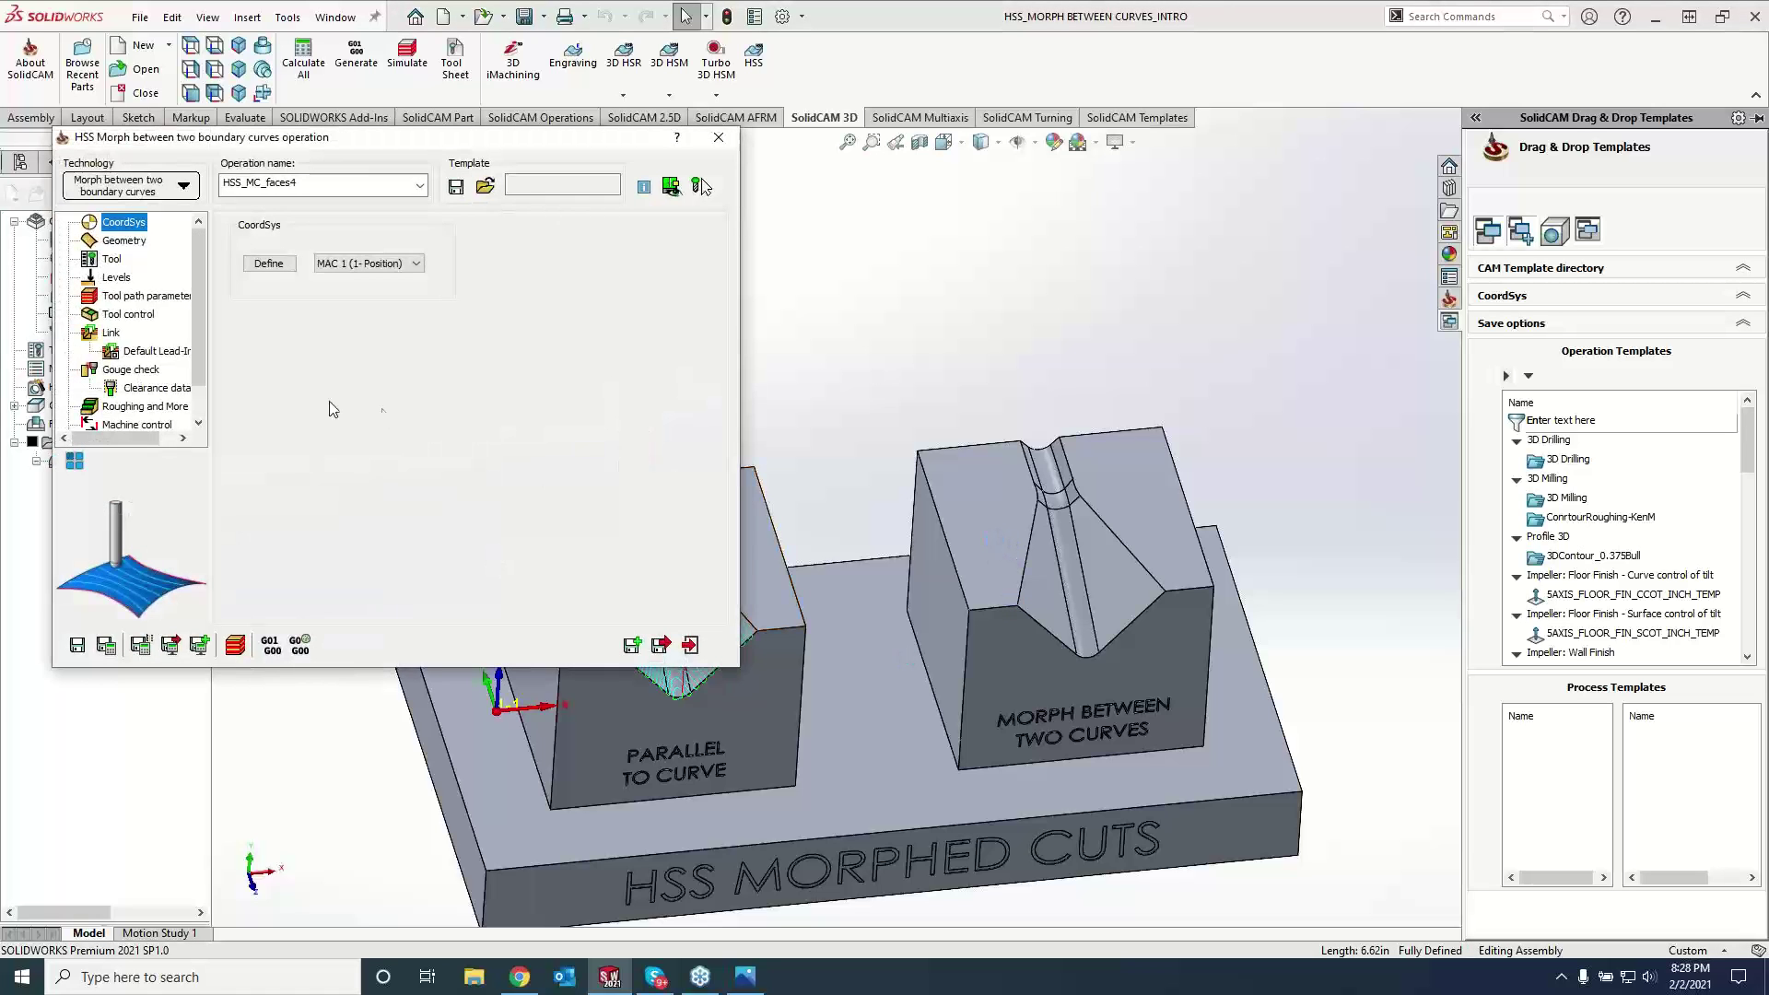
left_click(268, 381)
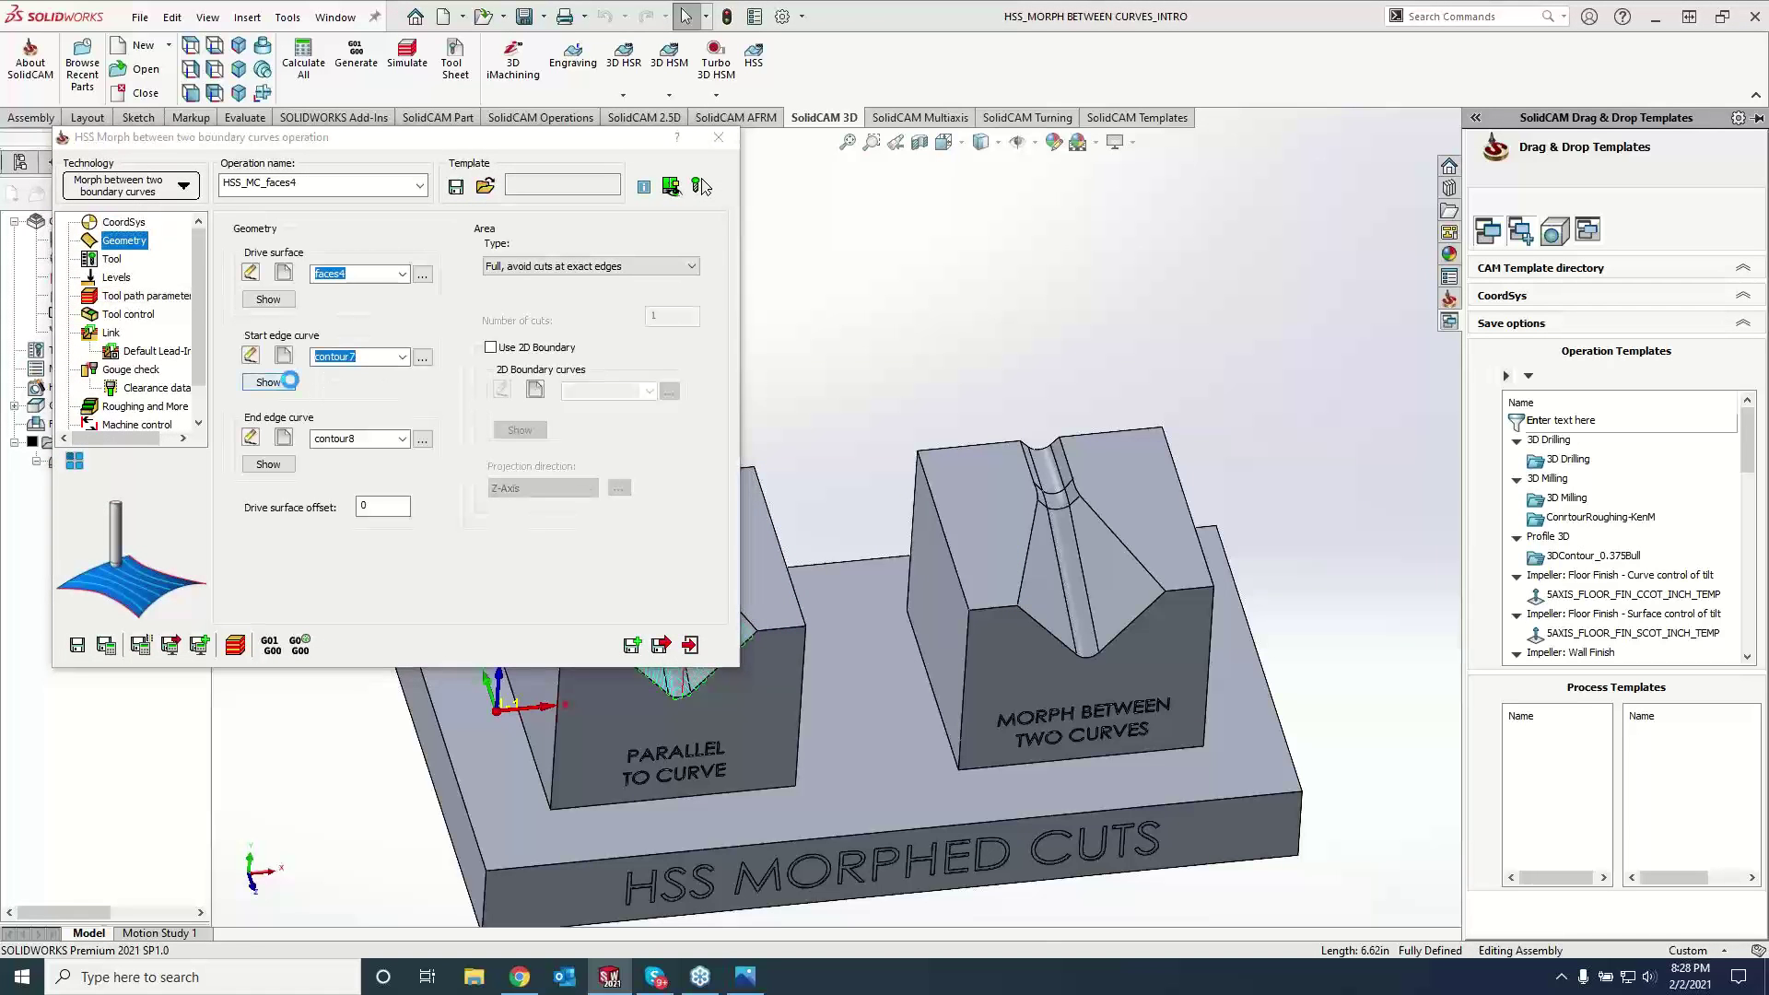
left_click(14, 214)
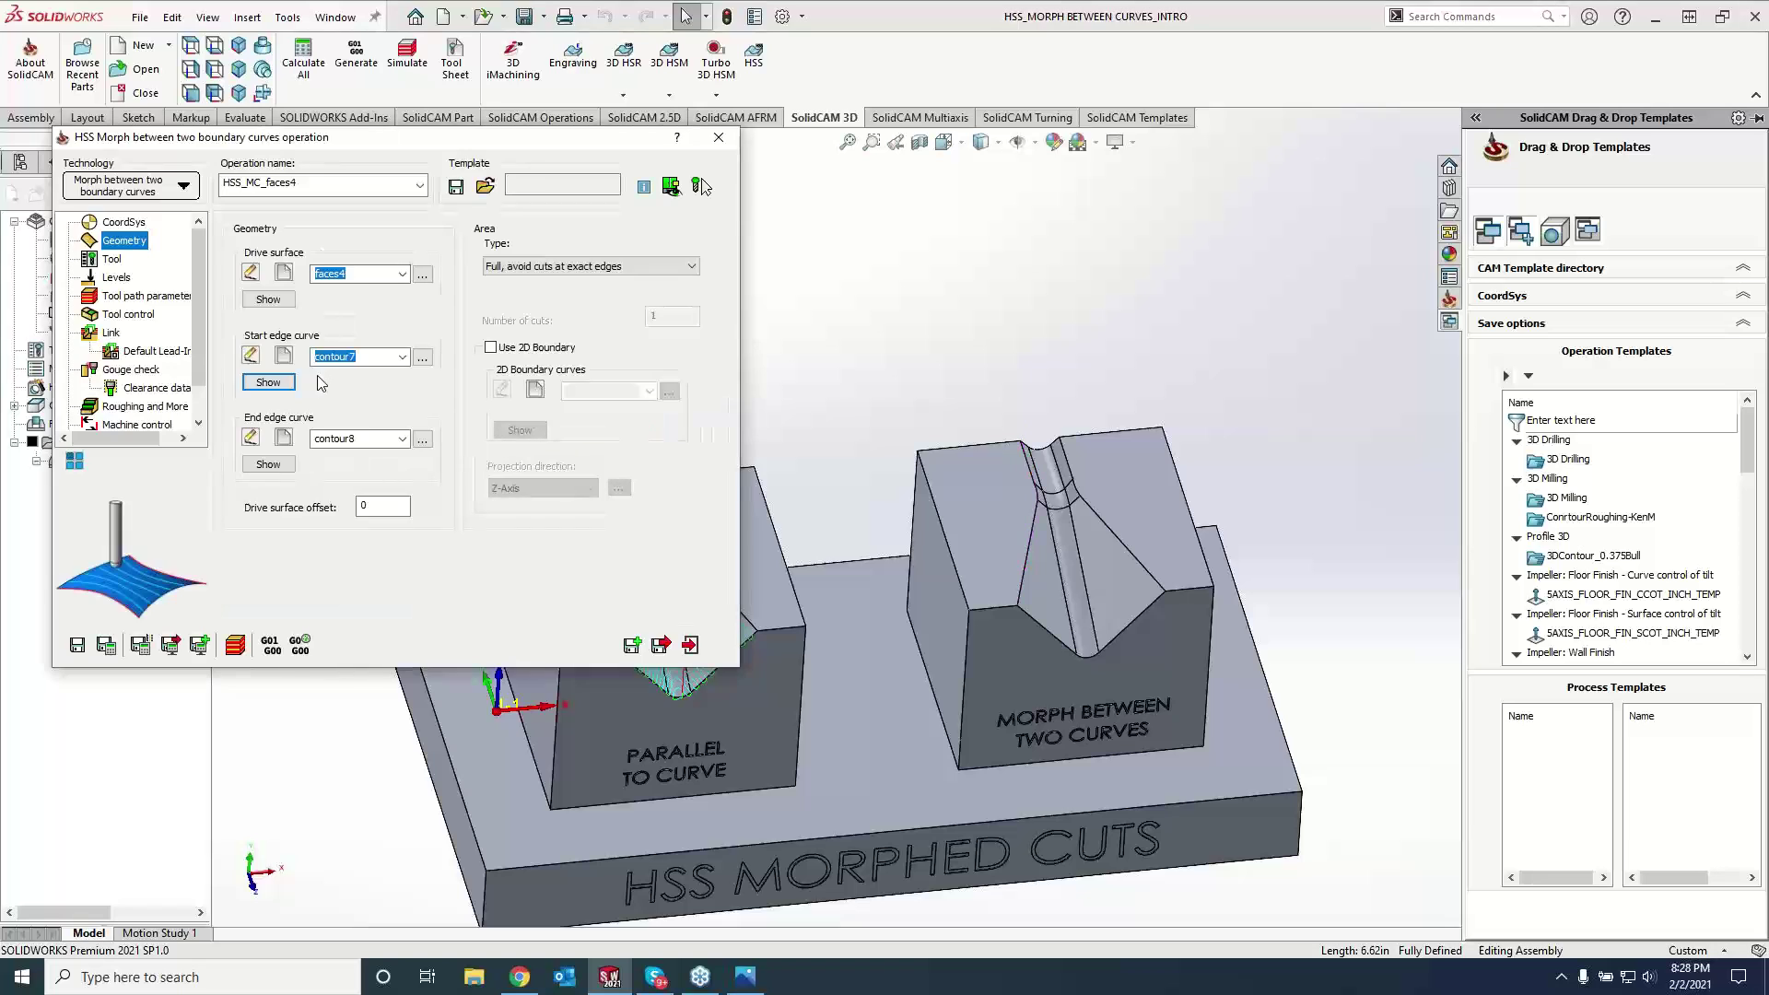
left_click(270, 463)
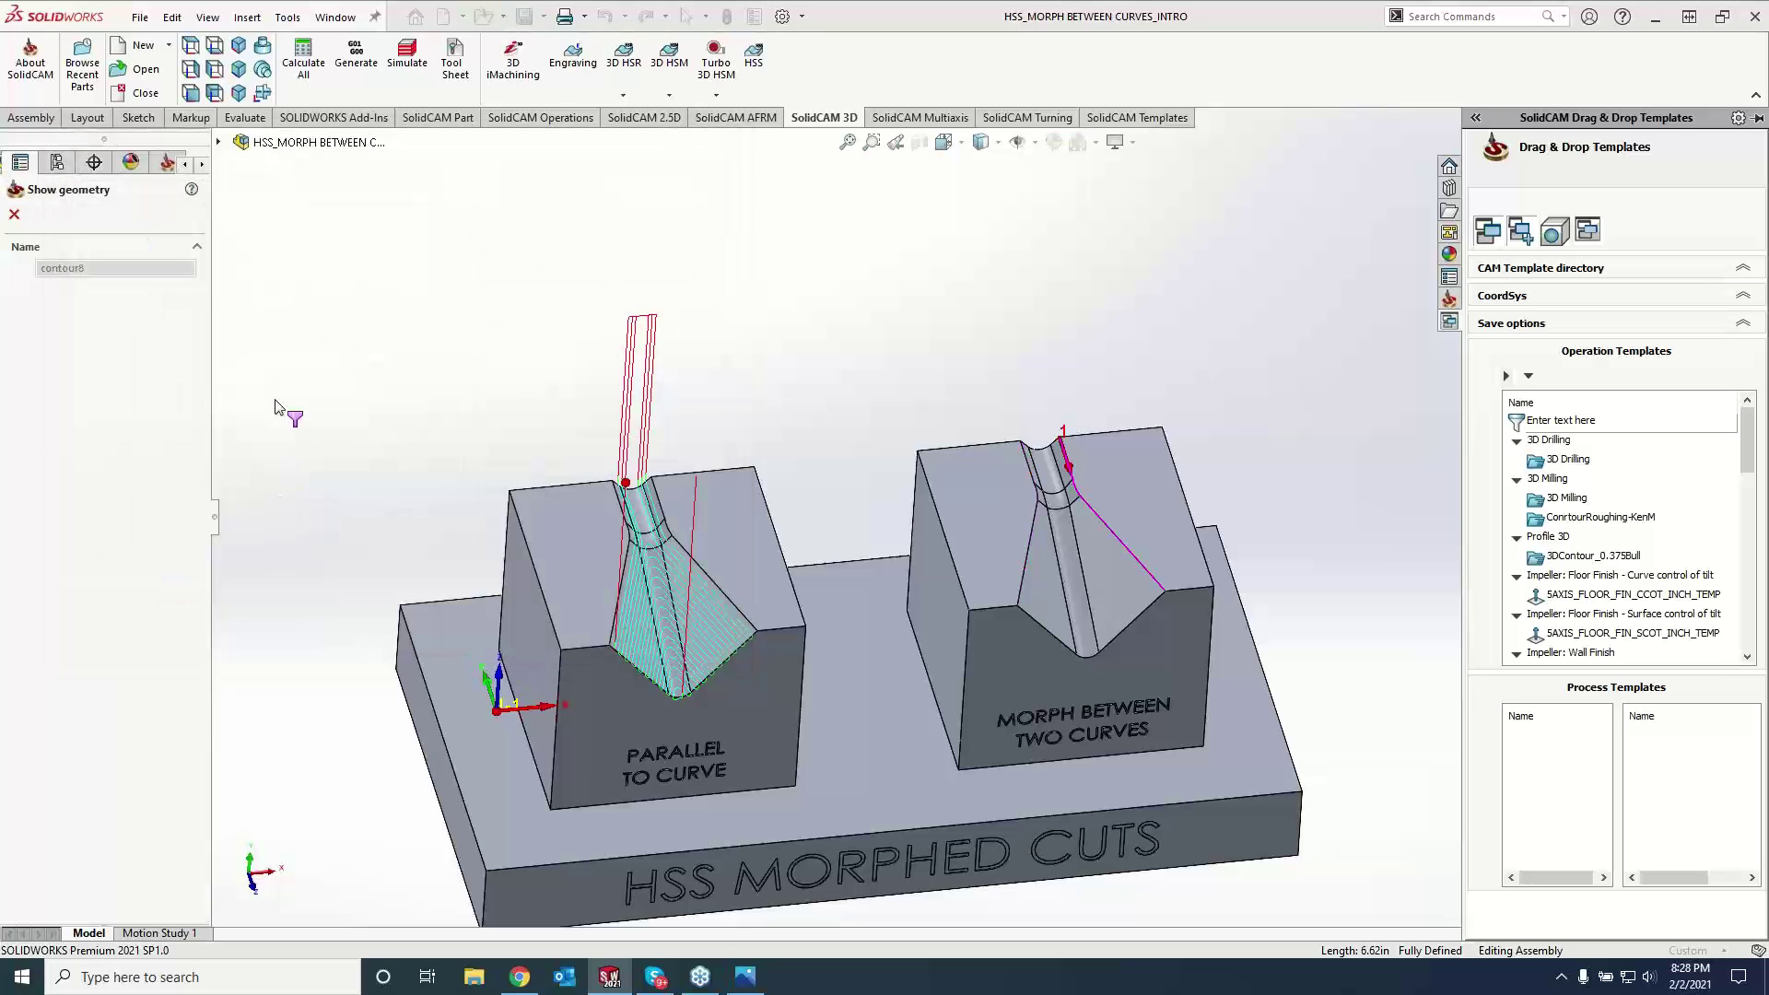
left_click(13, 214)
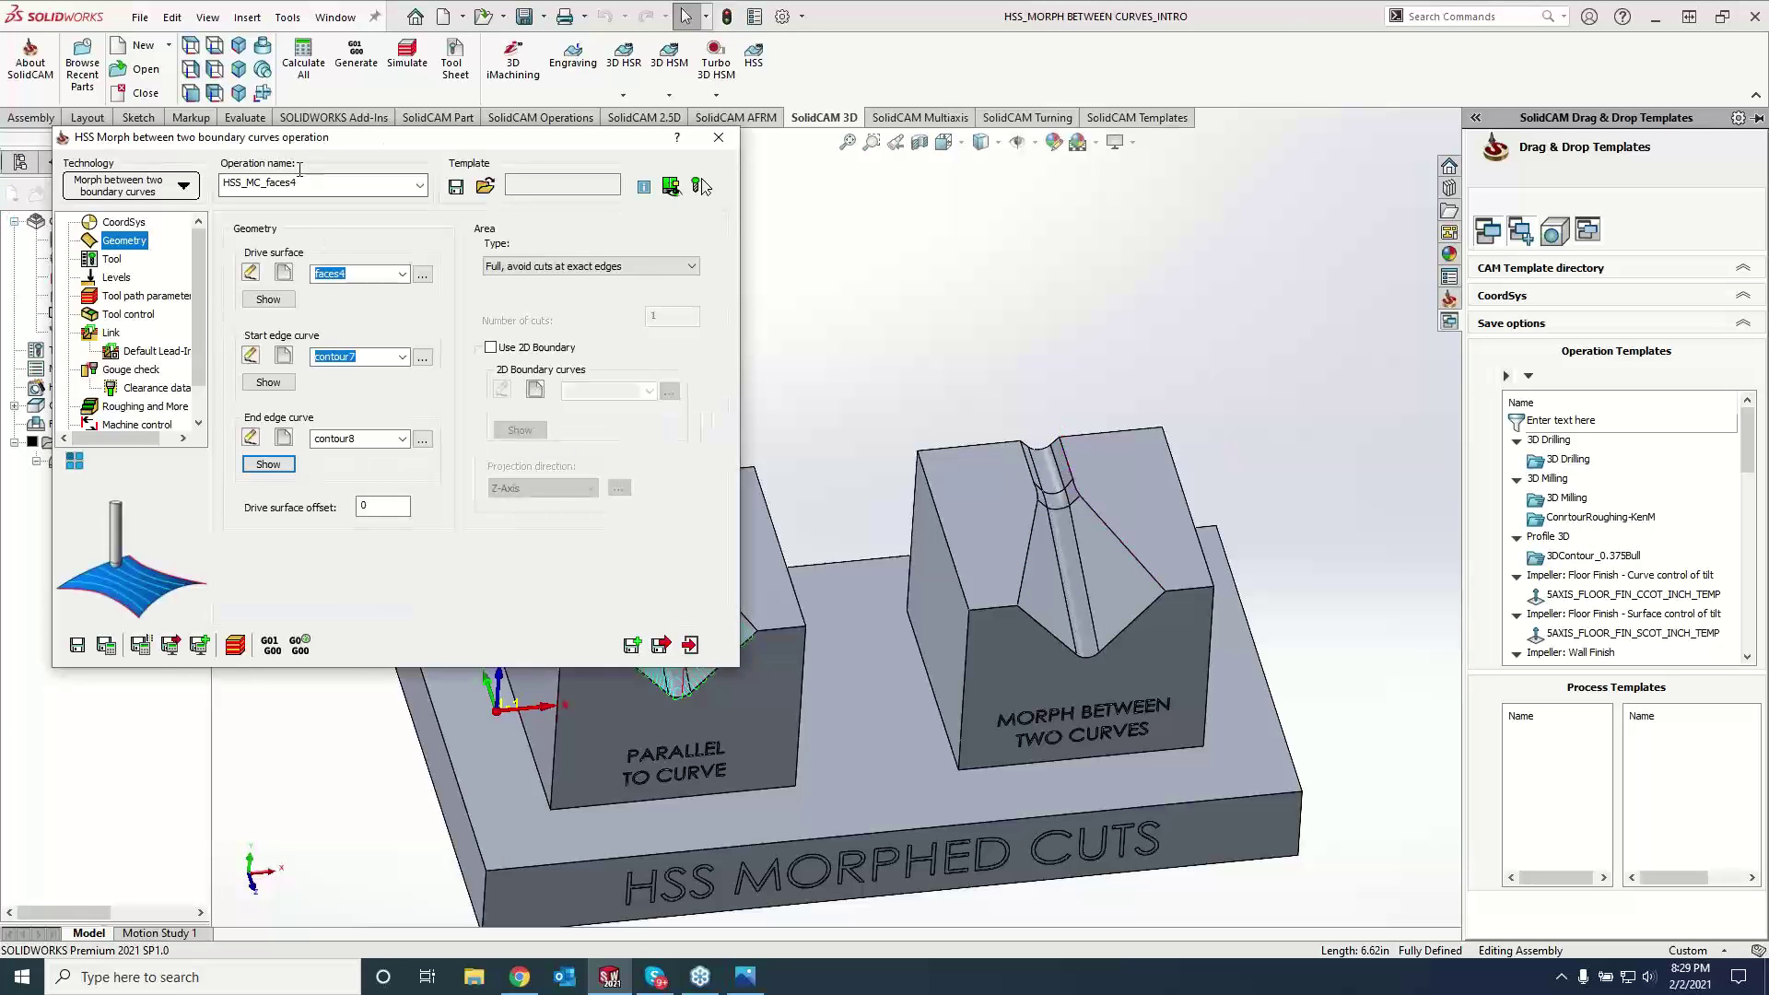
- Rename the morph operation DOWN, set its step over calculation method to Approximate and calculate its toolpath
type("DOWN")
left_click(114, 644)
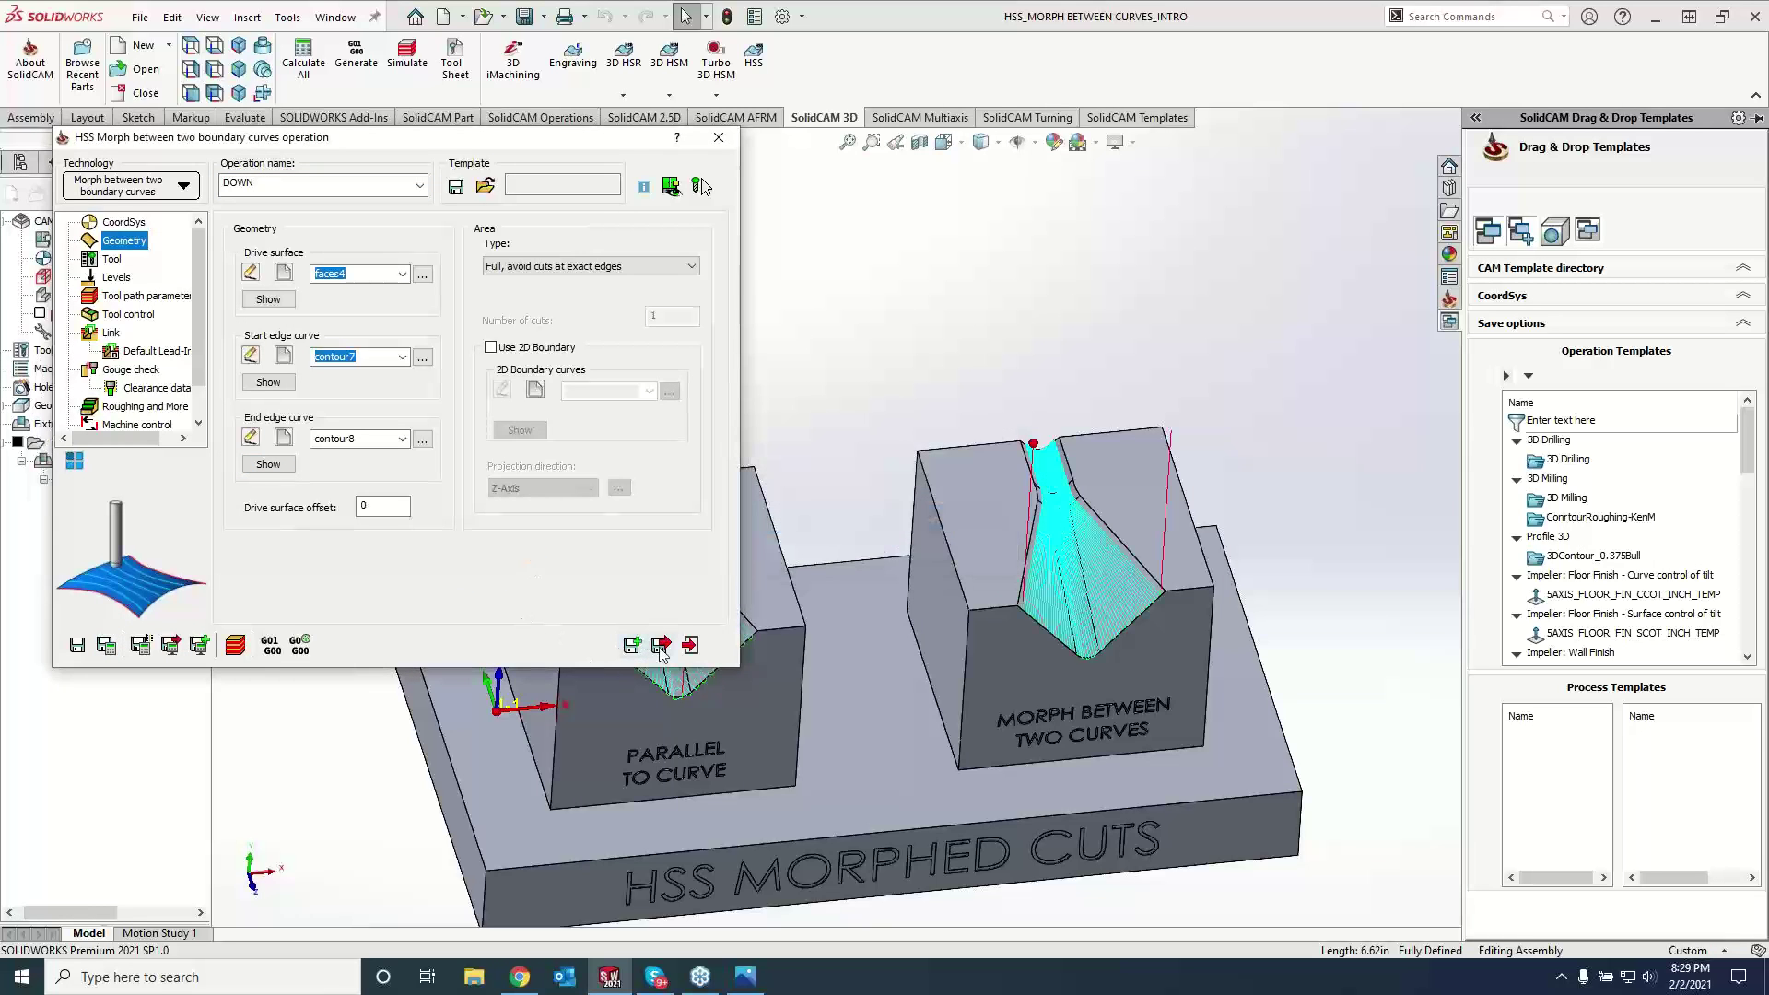
left_click(118, 296)
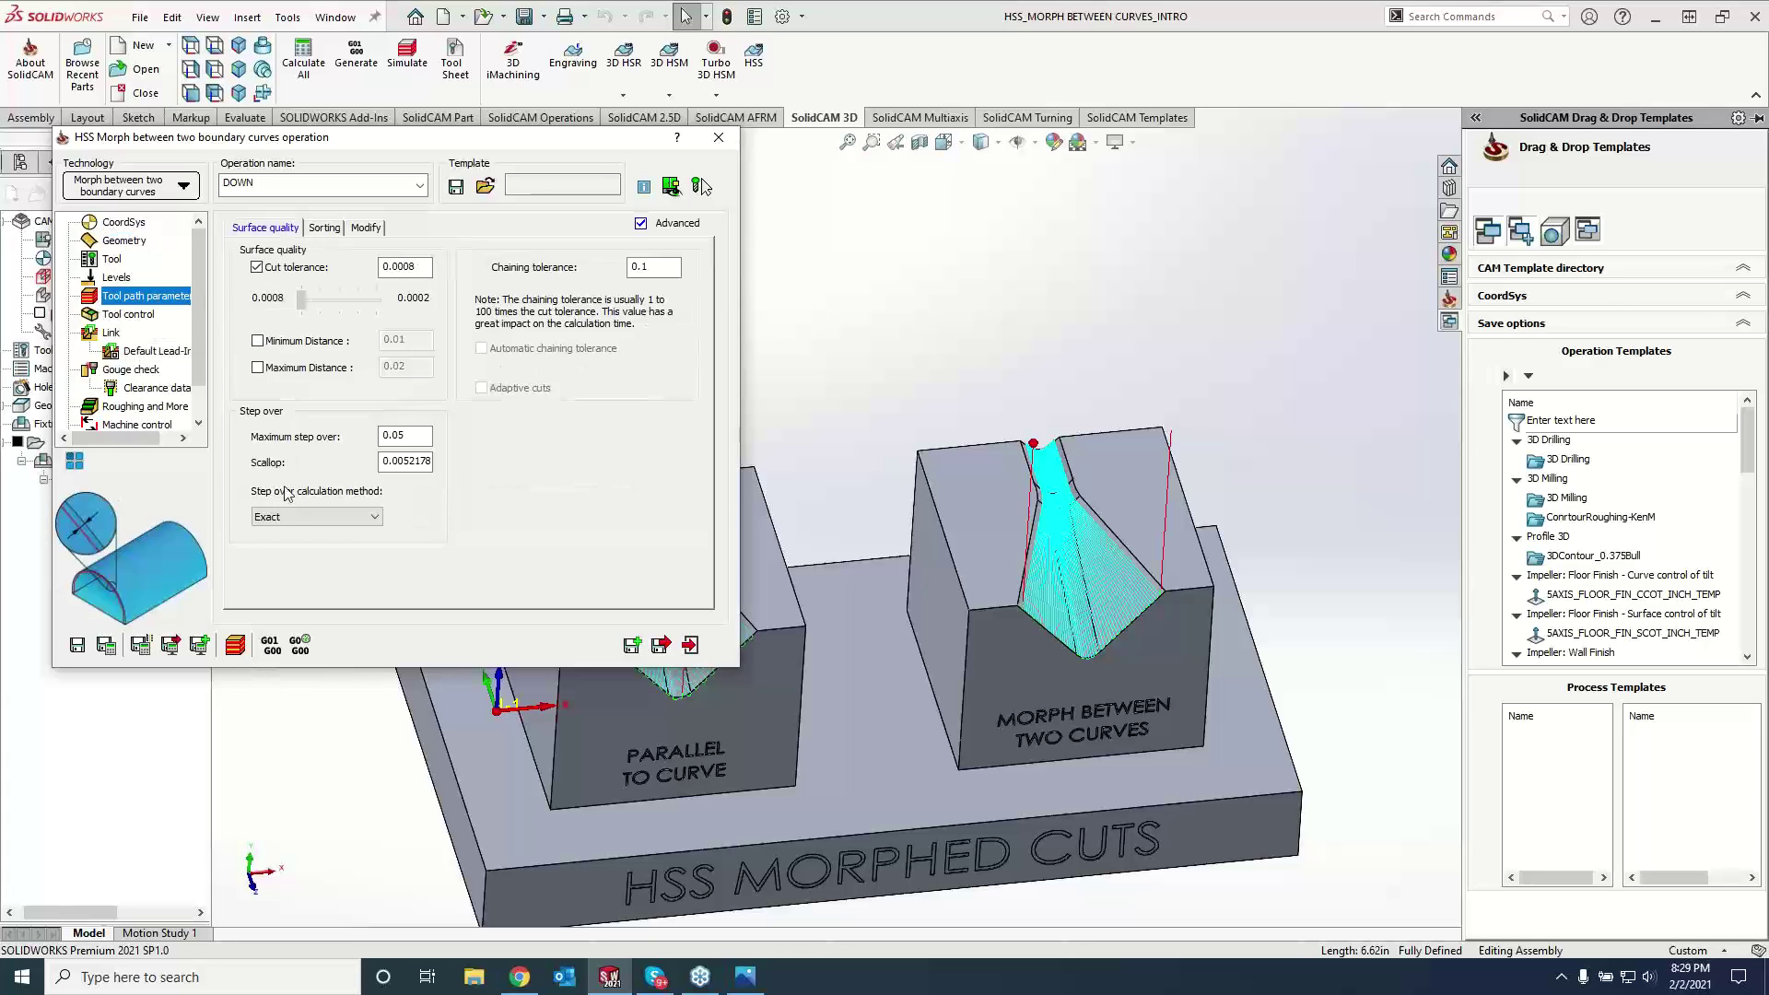
left_click(286, 517)
left_click(281, 548)
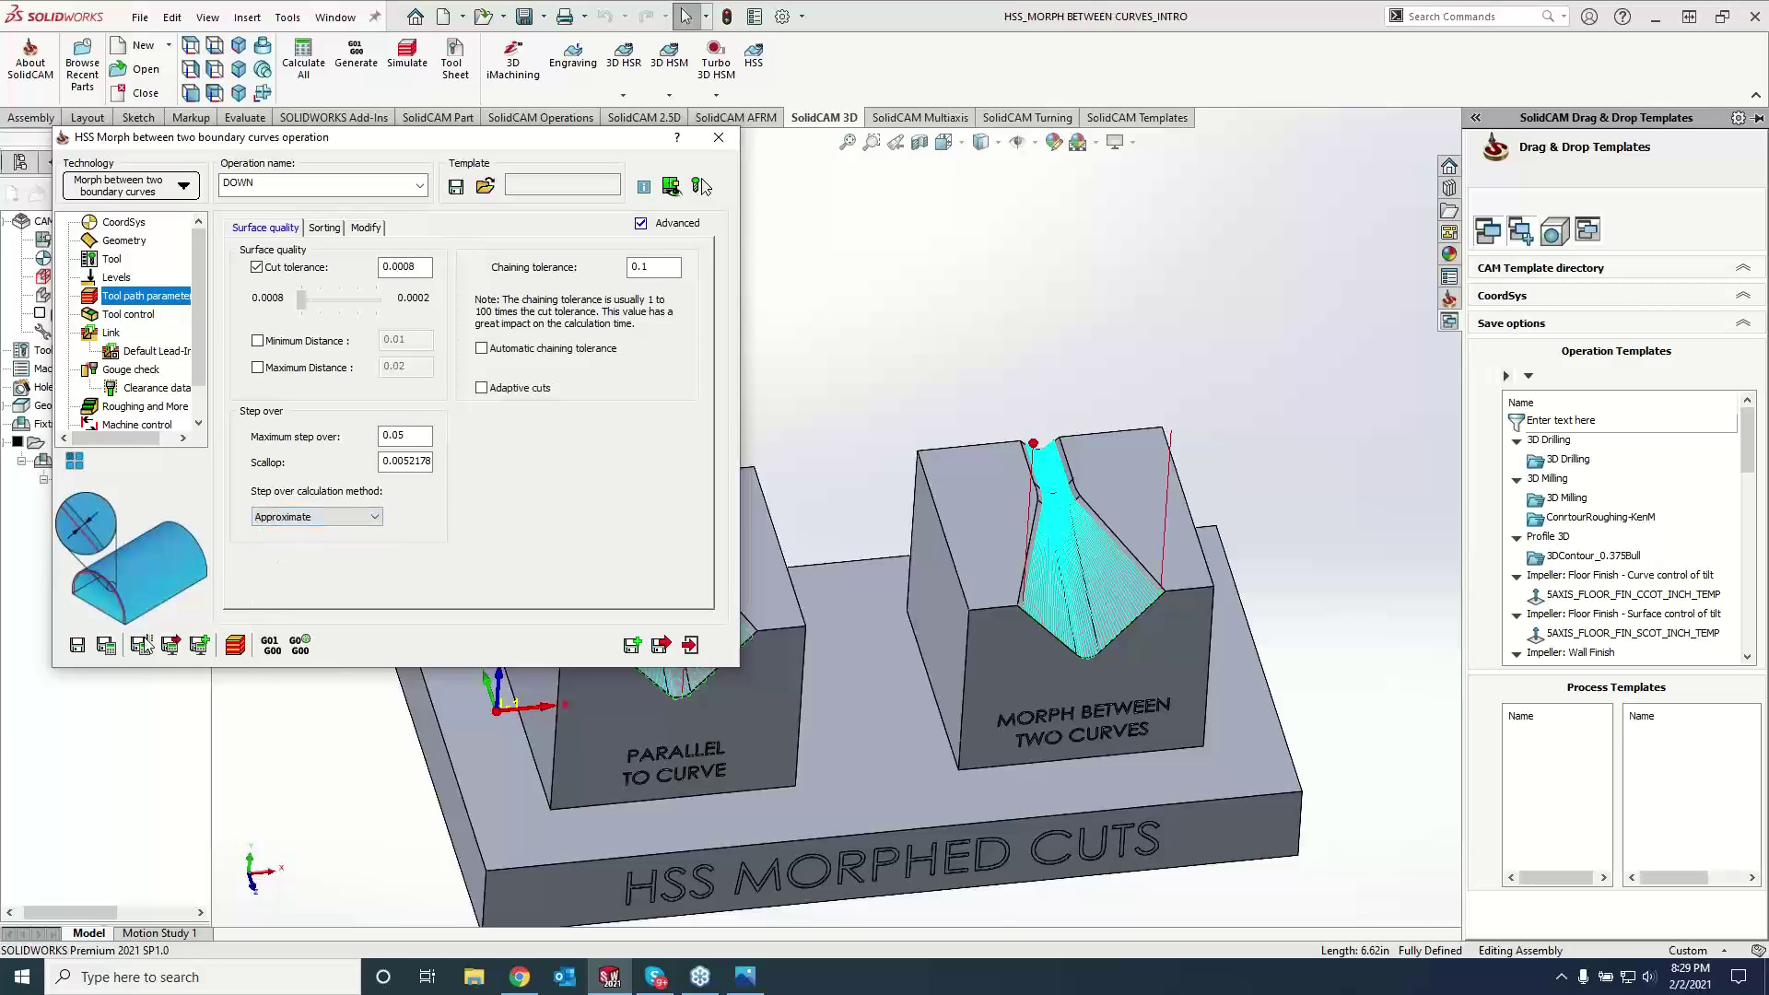
left_click(108, 648)
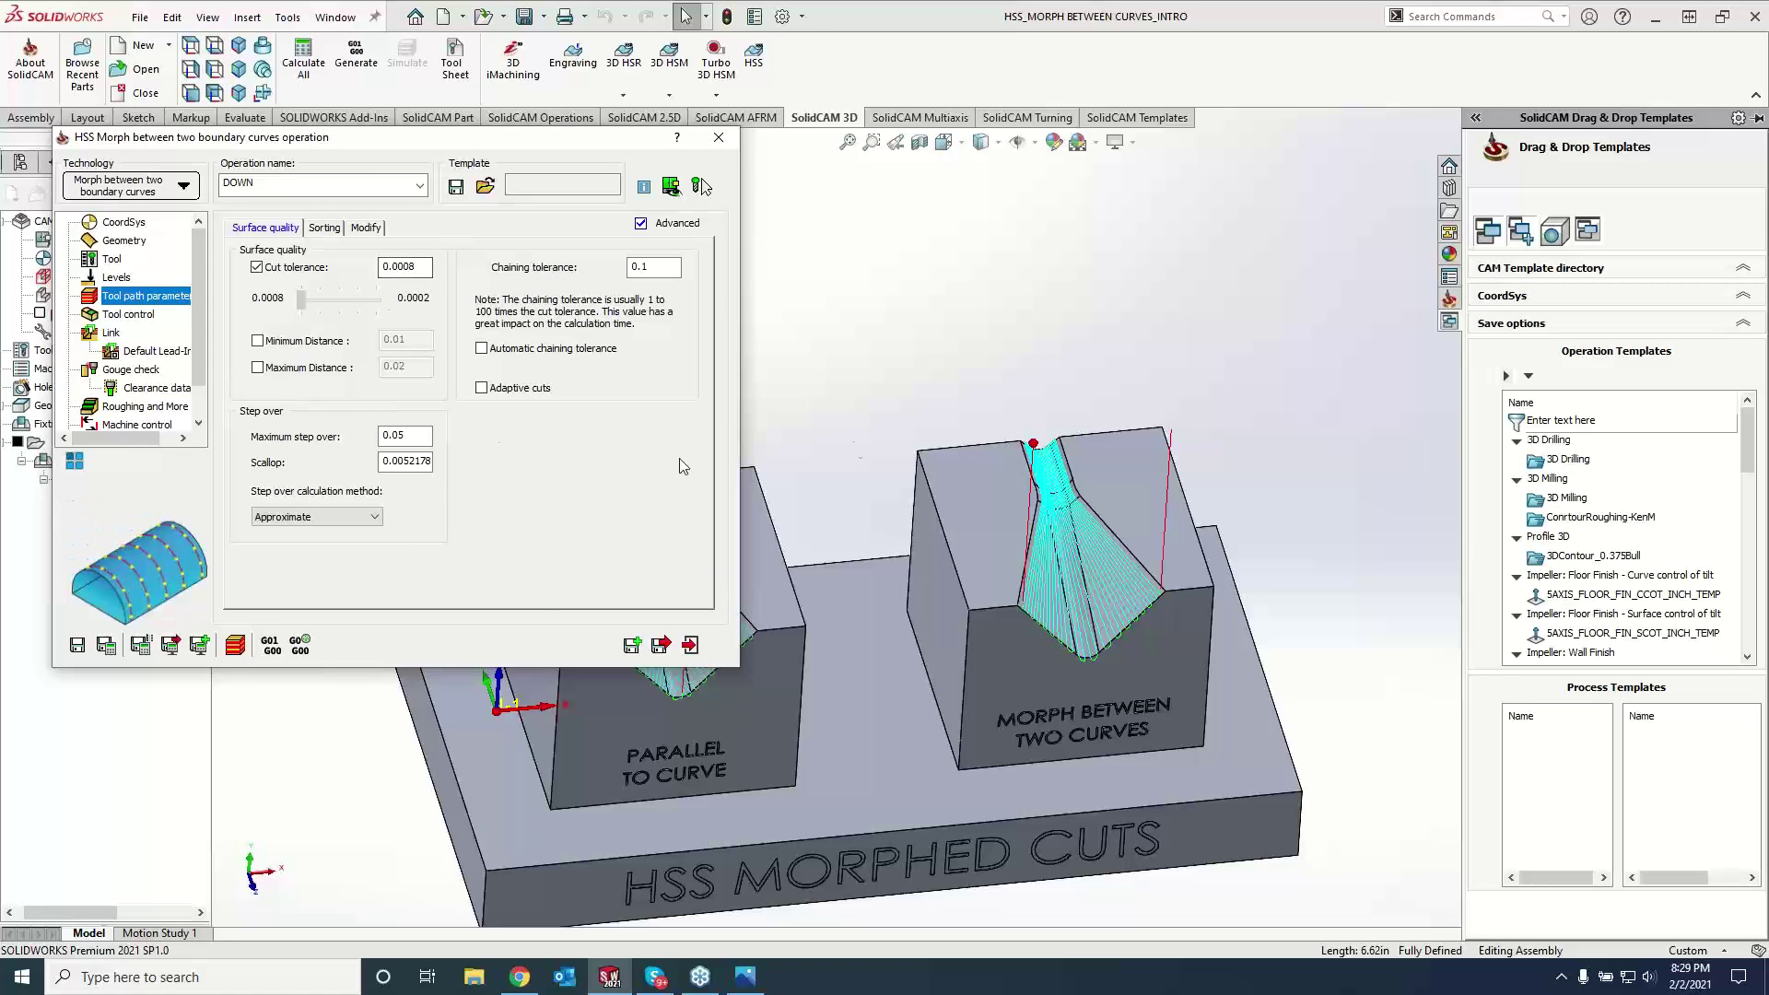
- Copy the DOWN operation, redefine the copy's end edge curve with the chain running in the opposite direction, and calculate its toolpath
left_click(632, 646)
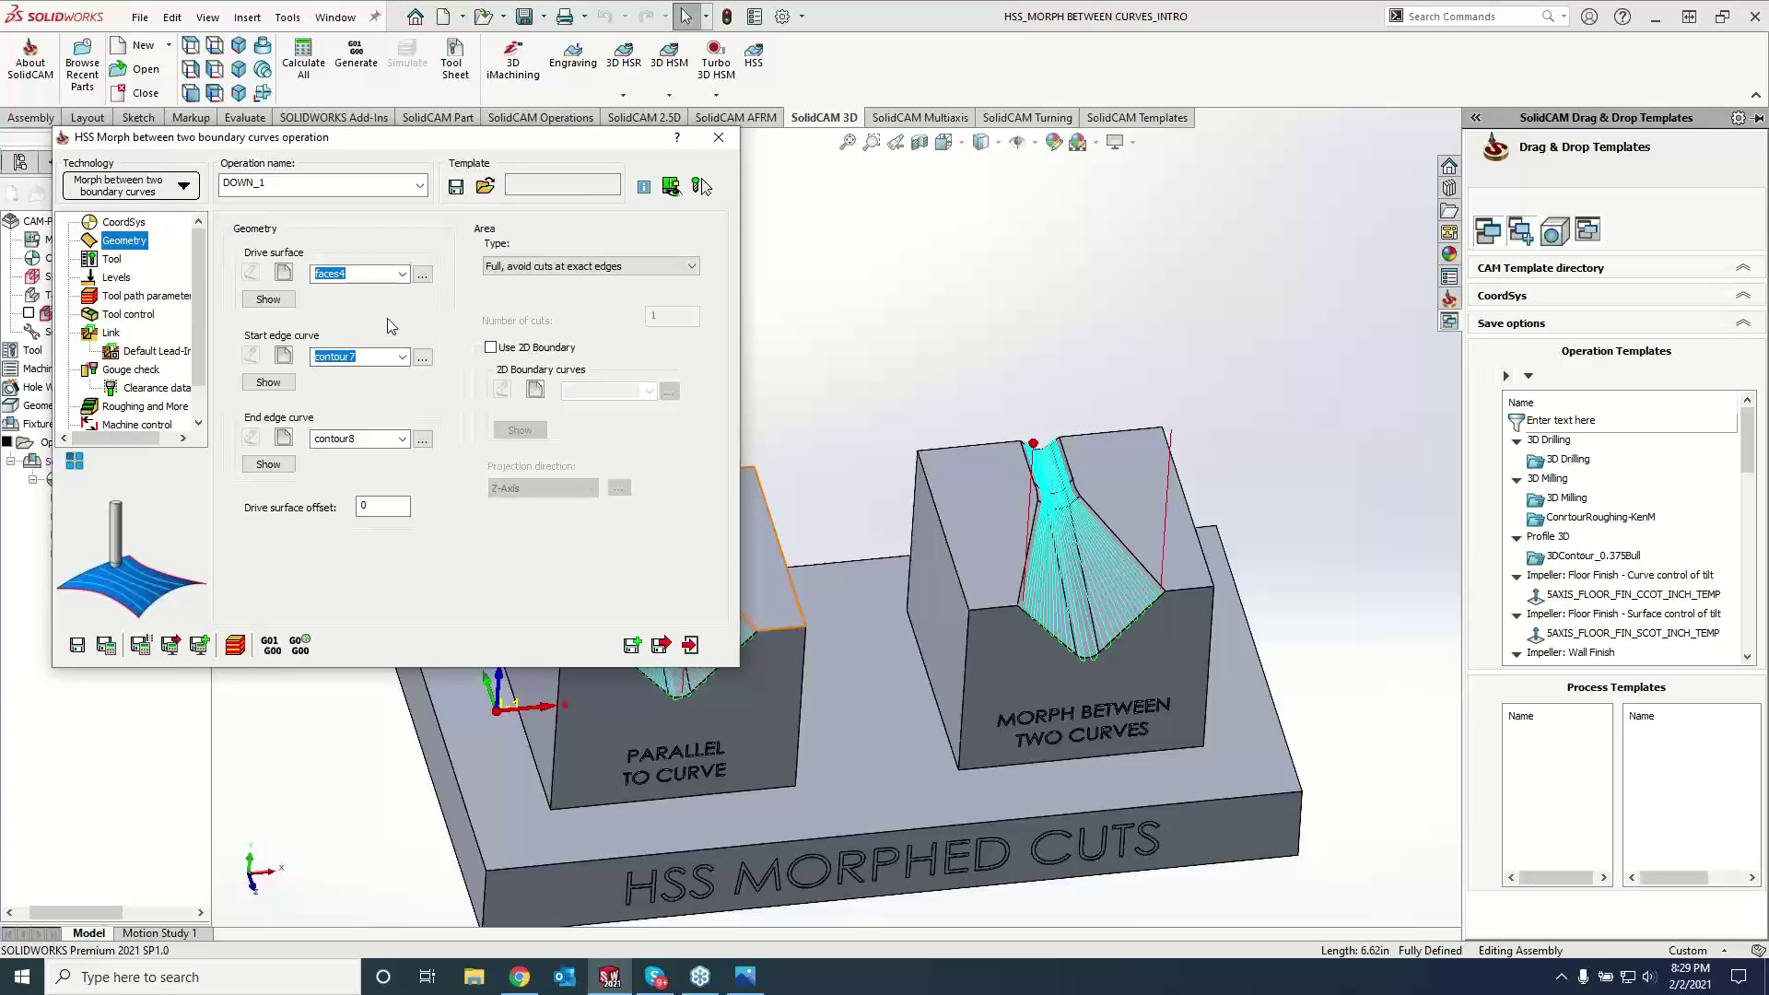
left_click(284, 439)
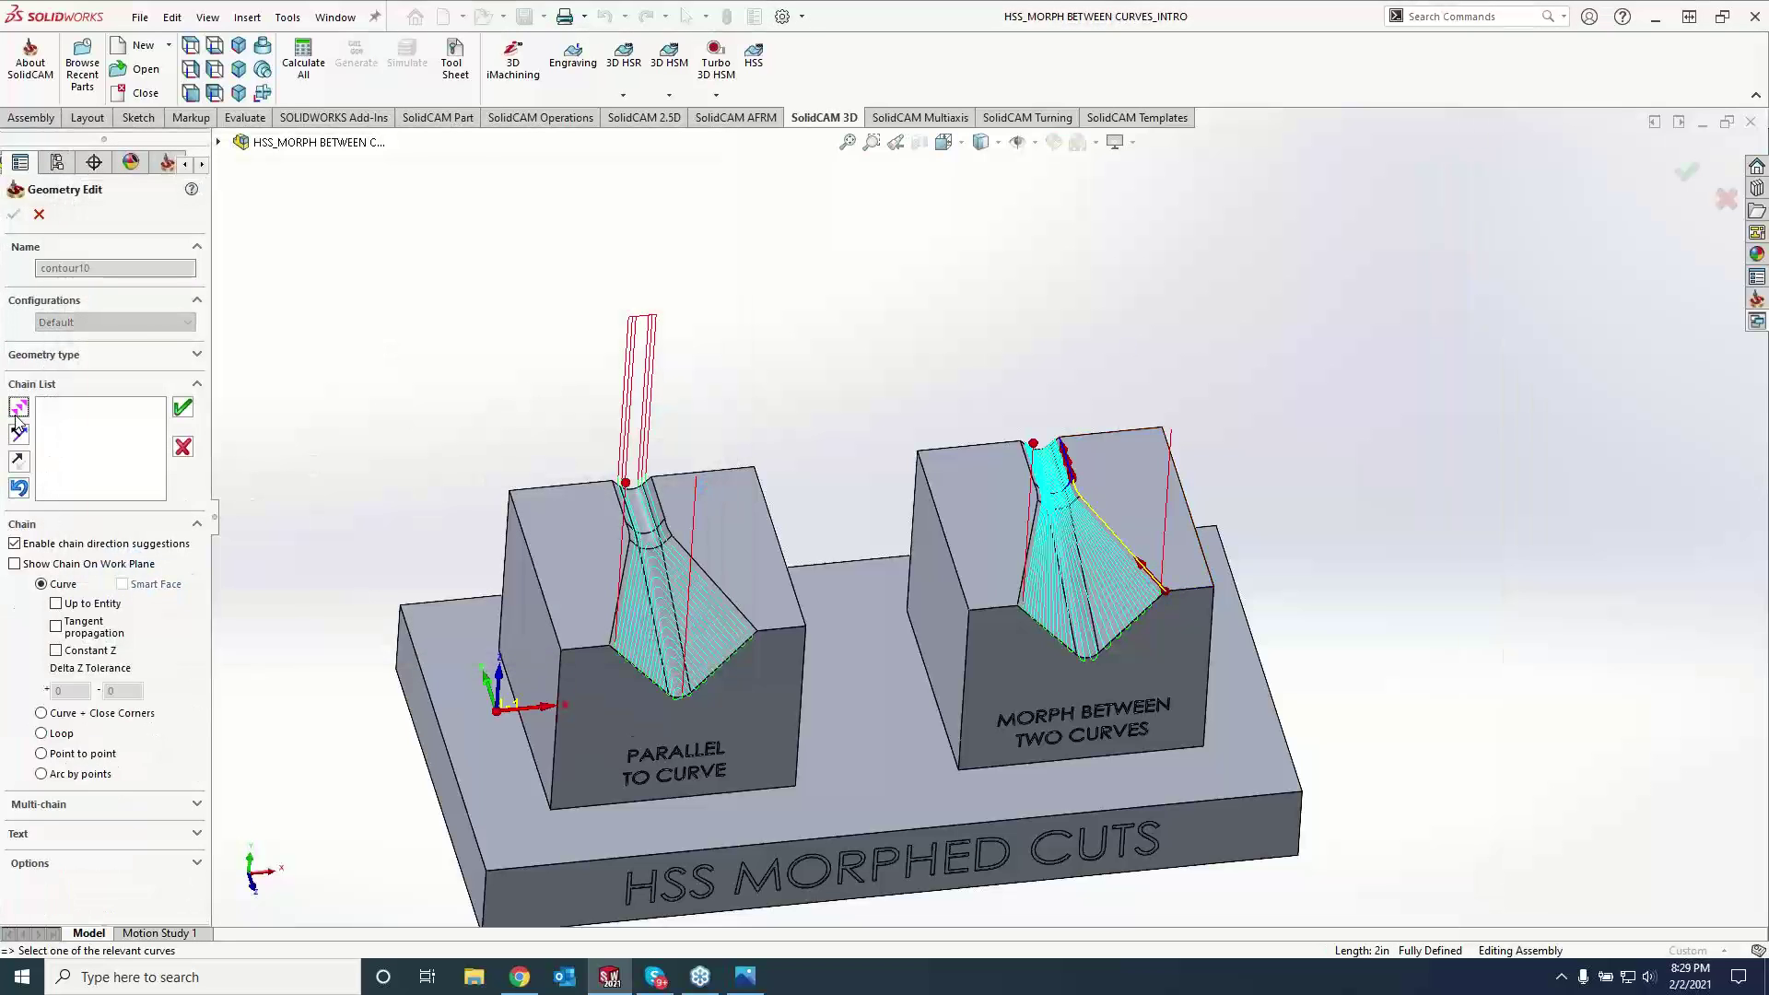
left_click(182, 407)
left_click(14, 214)
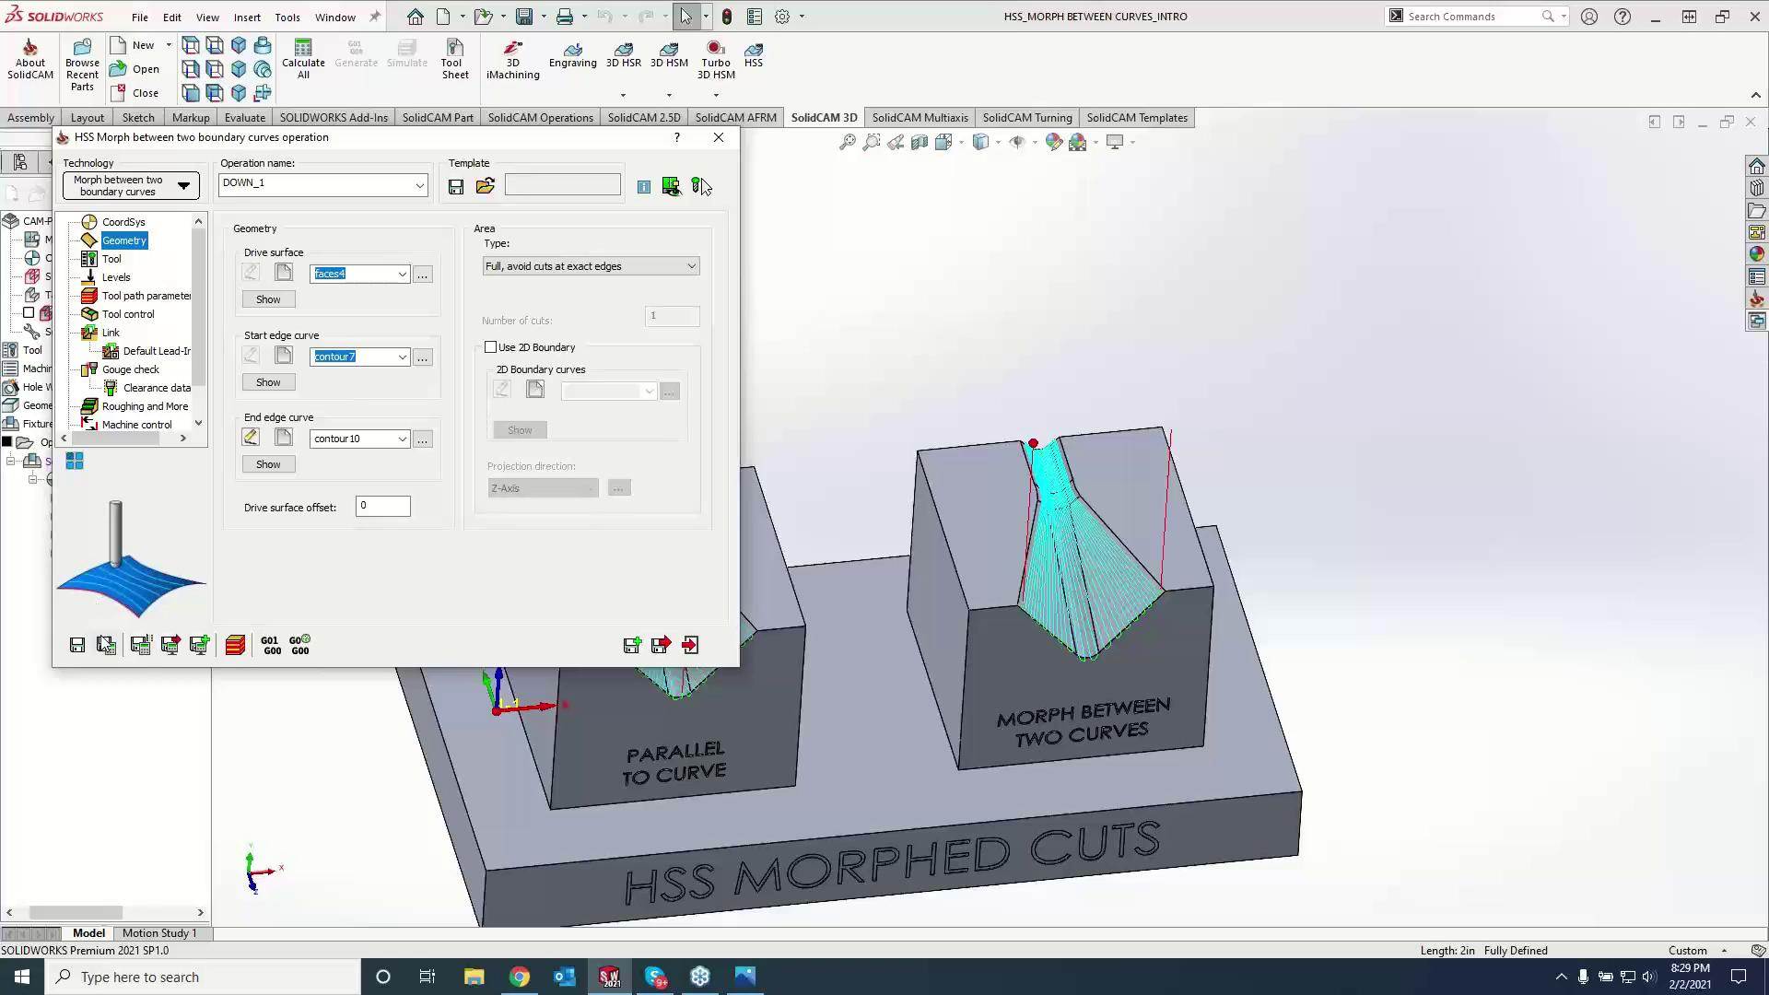
left_click(106, 645)
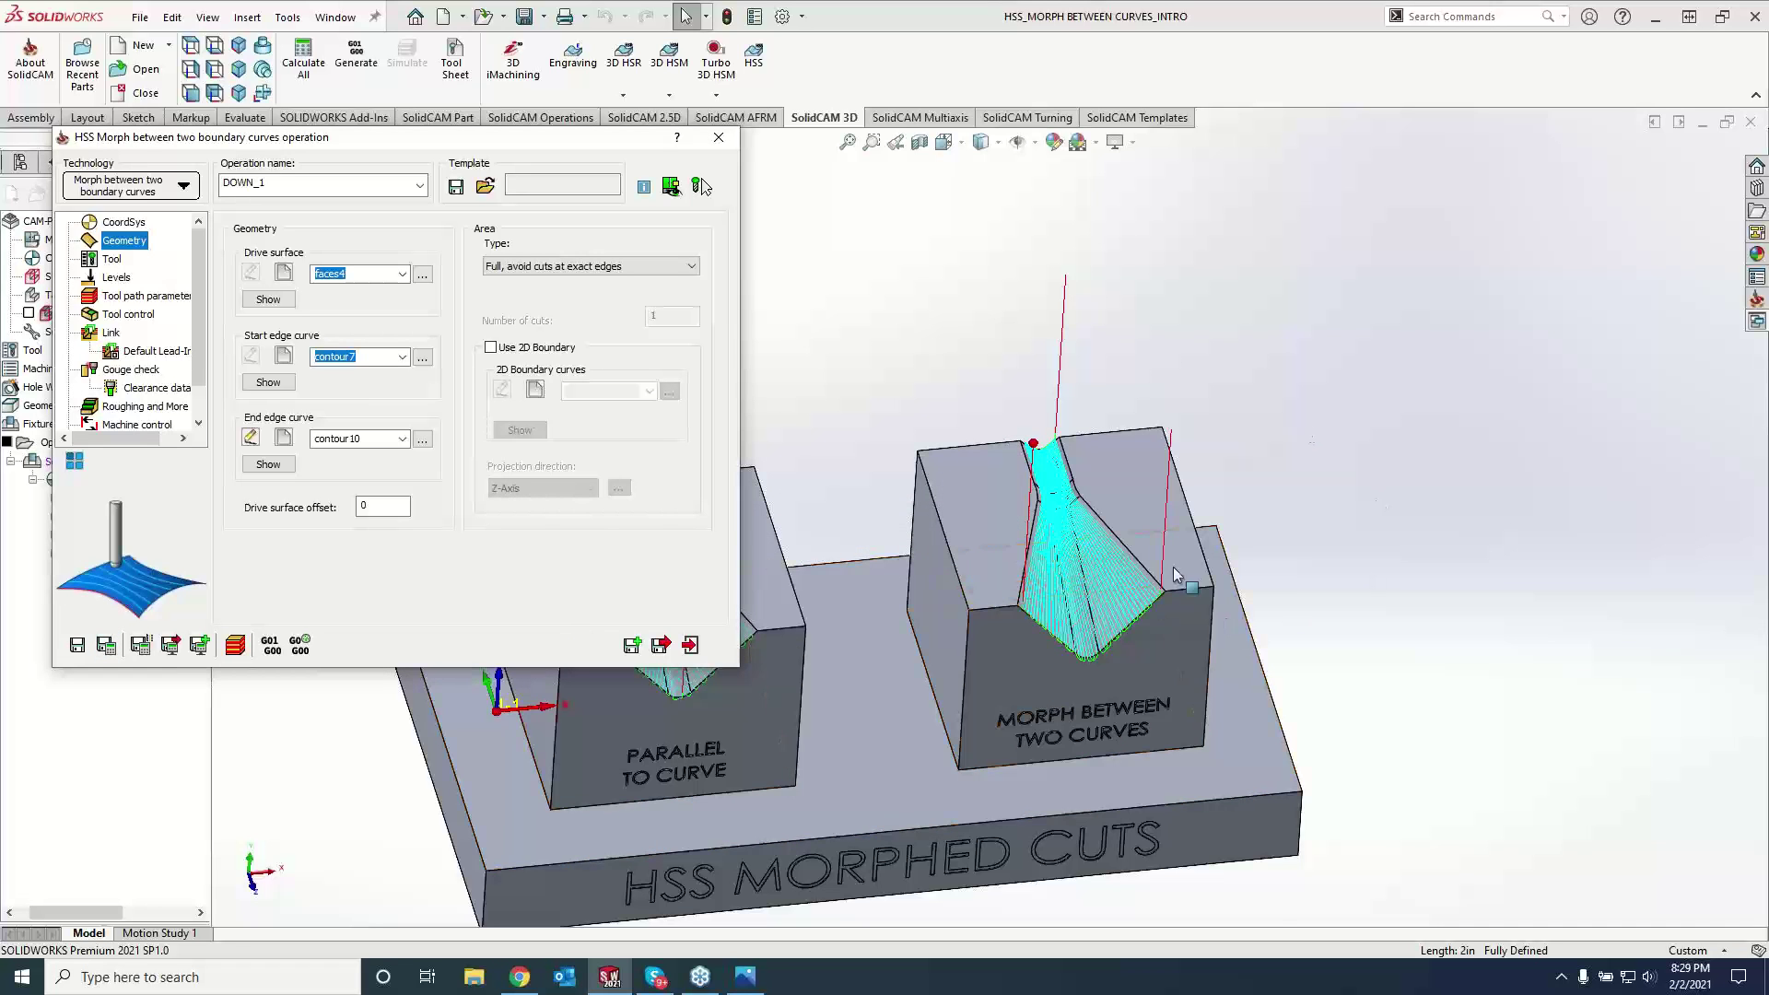
- Inspect the DOWN_1 toolpath on the Morph Between Two Curves block up close and close the operation
scroll(1066, 514, "down", 3)
scroll(817, 446, "up", 3)
scroll(816, 446, "down", 3)
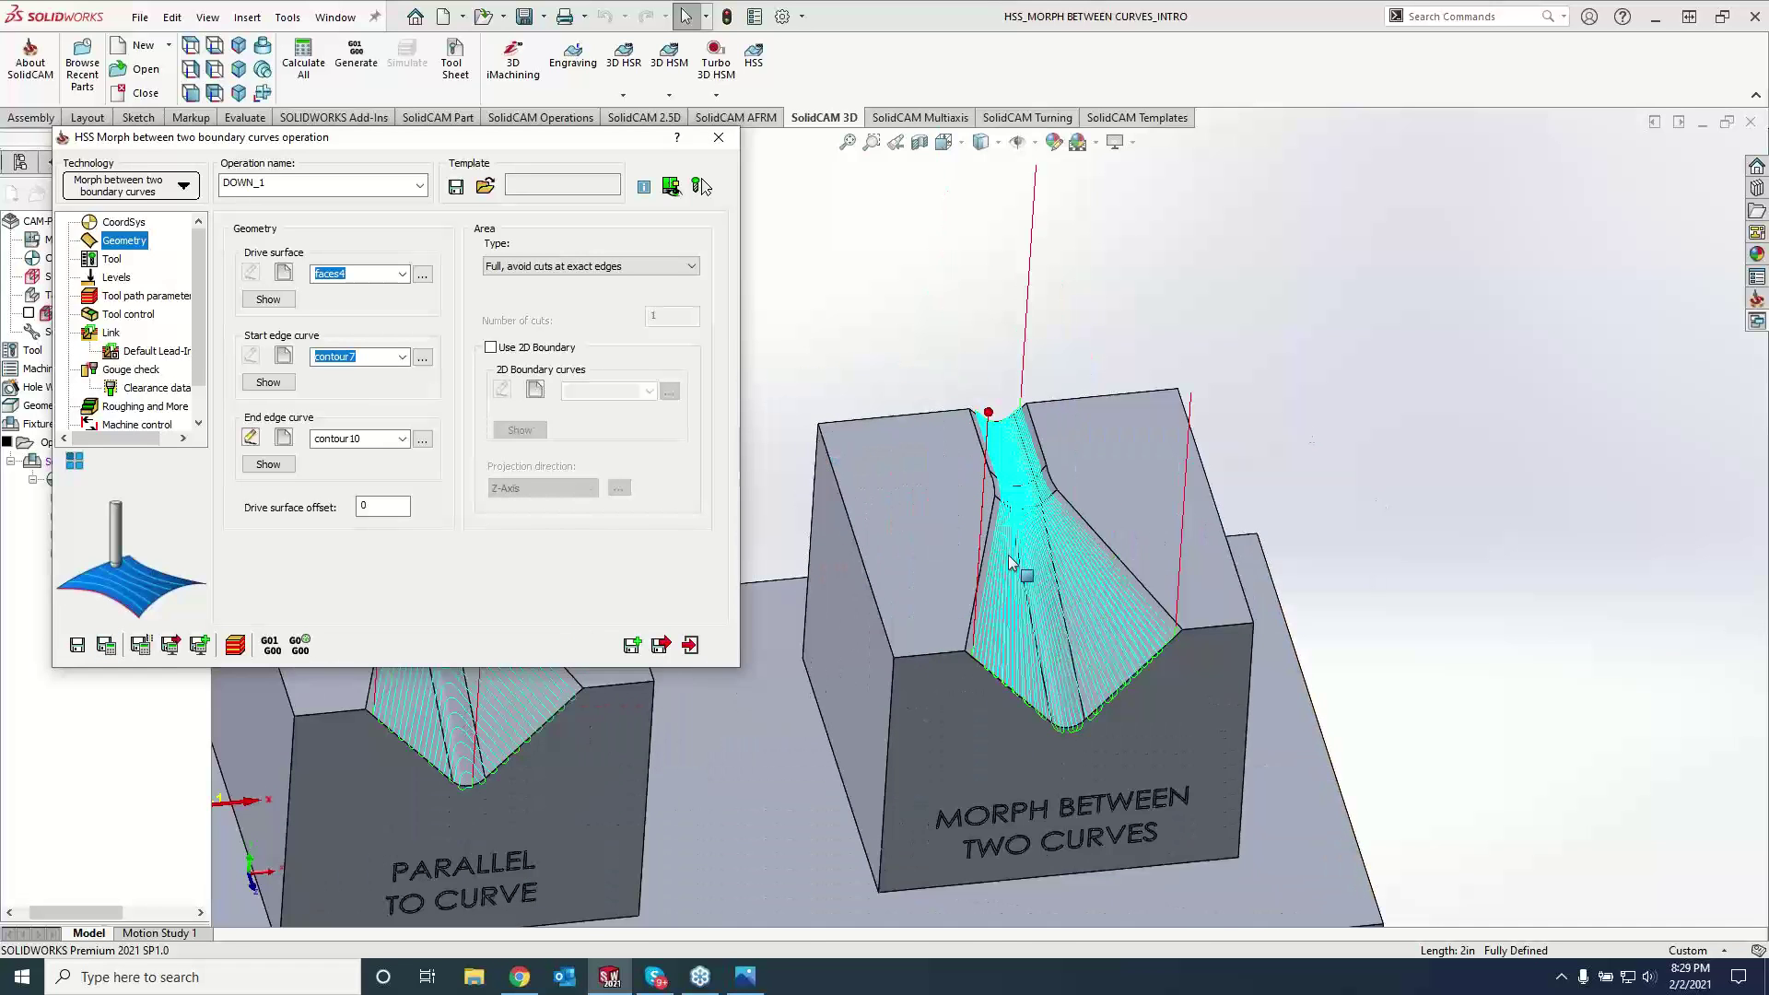
middle_click_drag(1113, 490, 1029, 436)
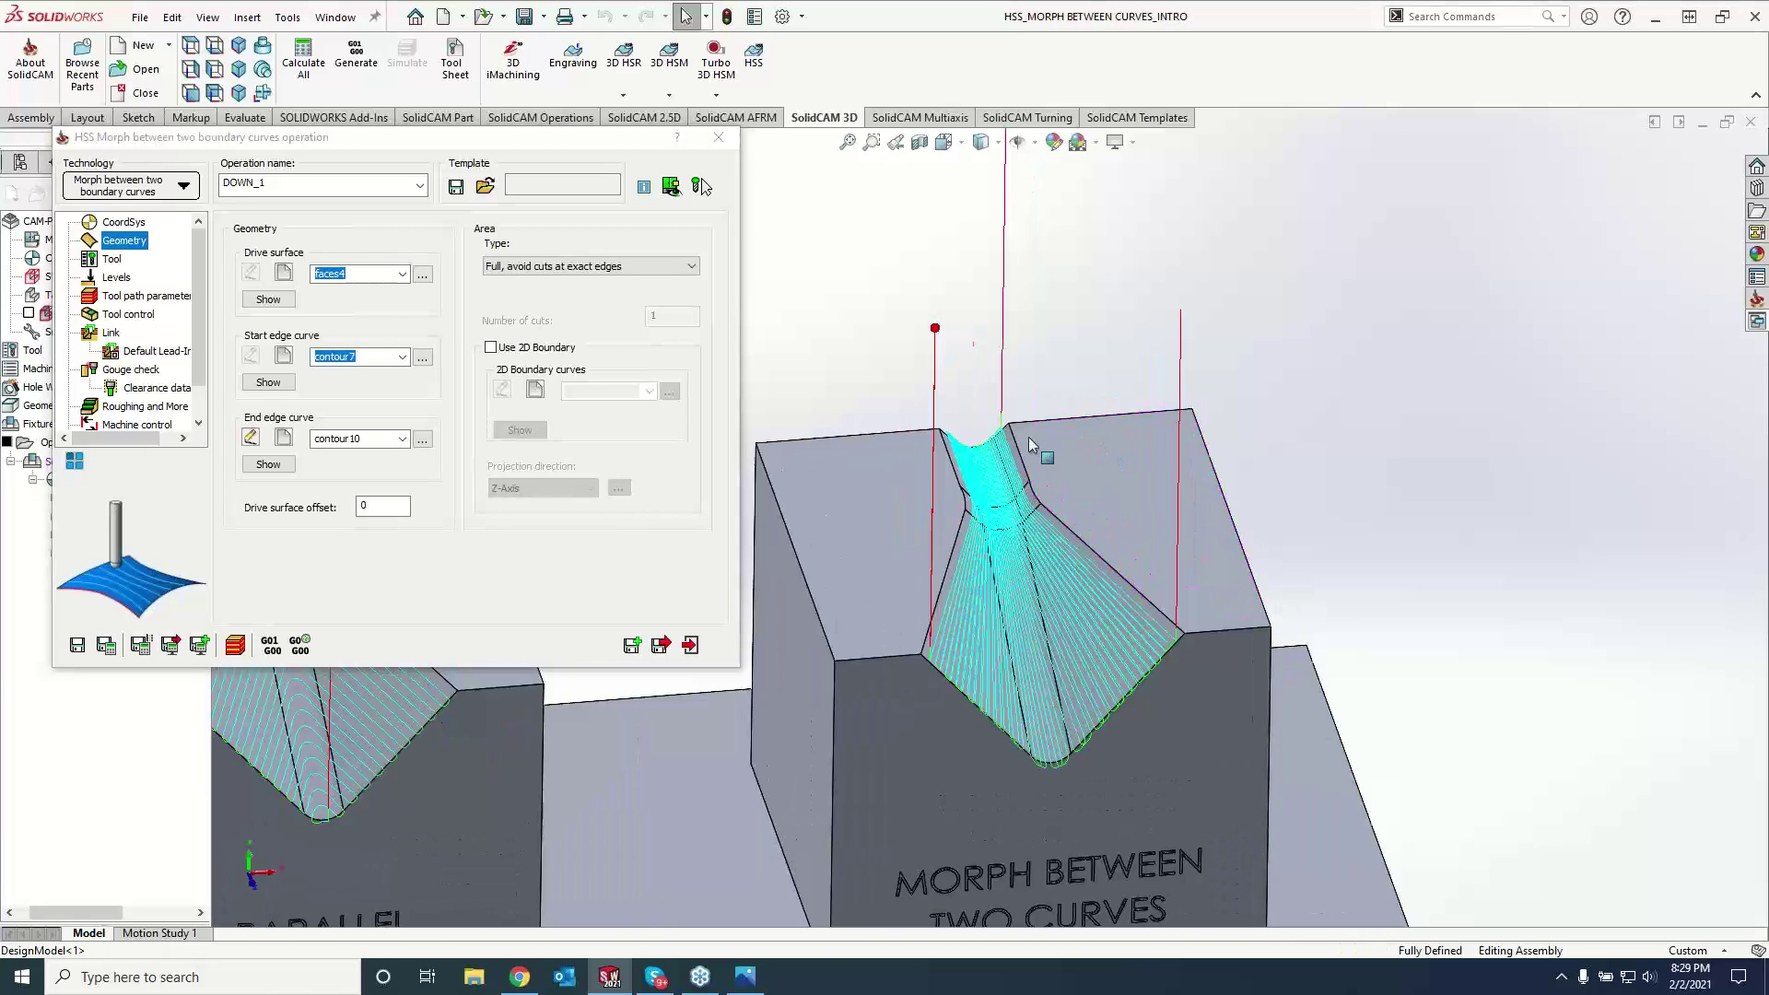
left_click_drag(678, 142, 1020, 648)
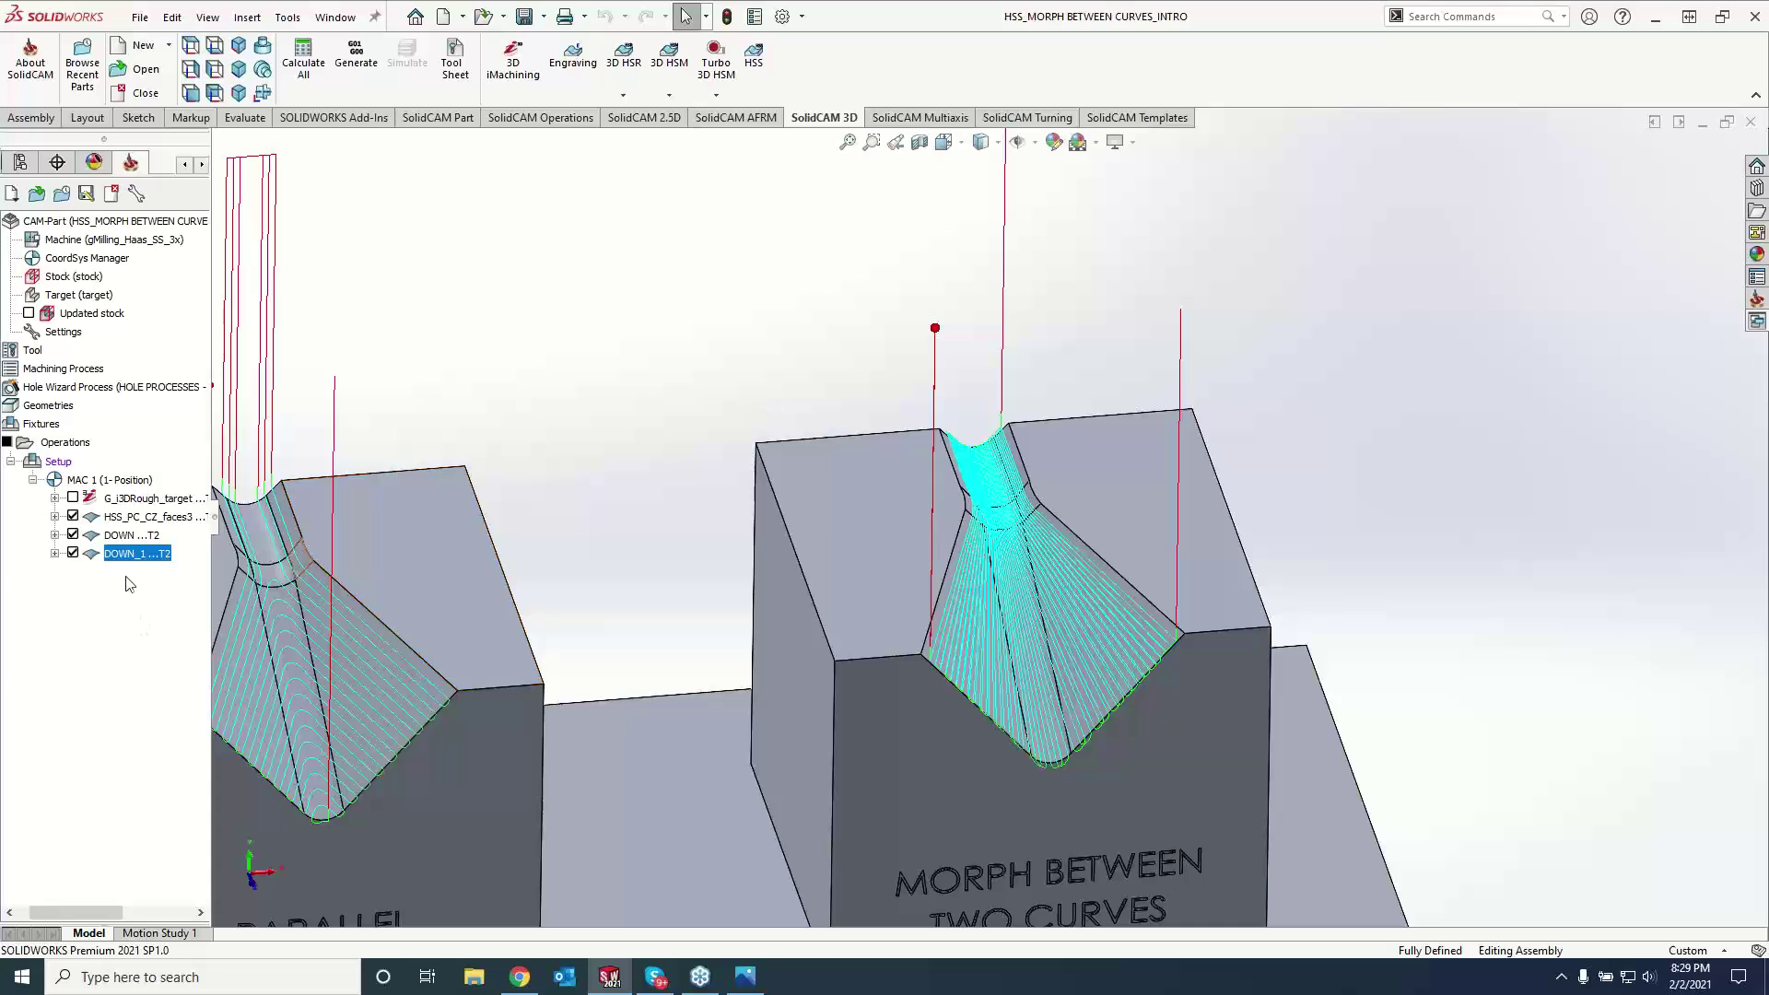
- Hide the HSS_PC_CZ_faces3 toolpath and compare the DOWN_1 and DOWN toolpaths by showing one at a time, ending with both hidden
left_click(128, 562)
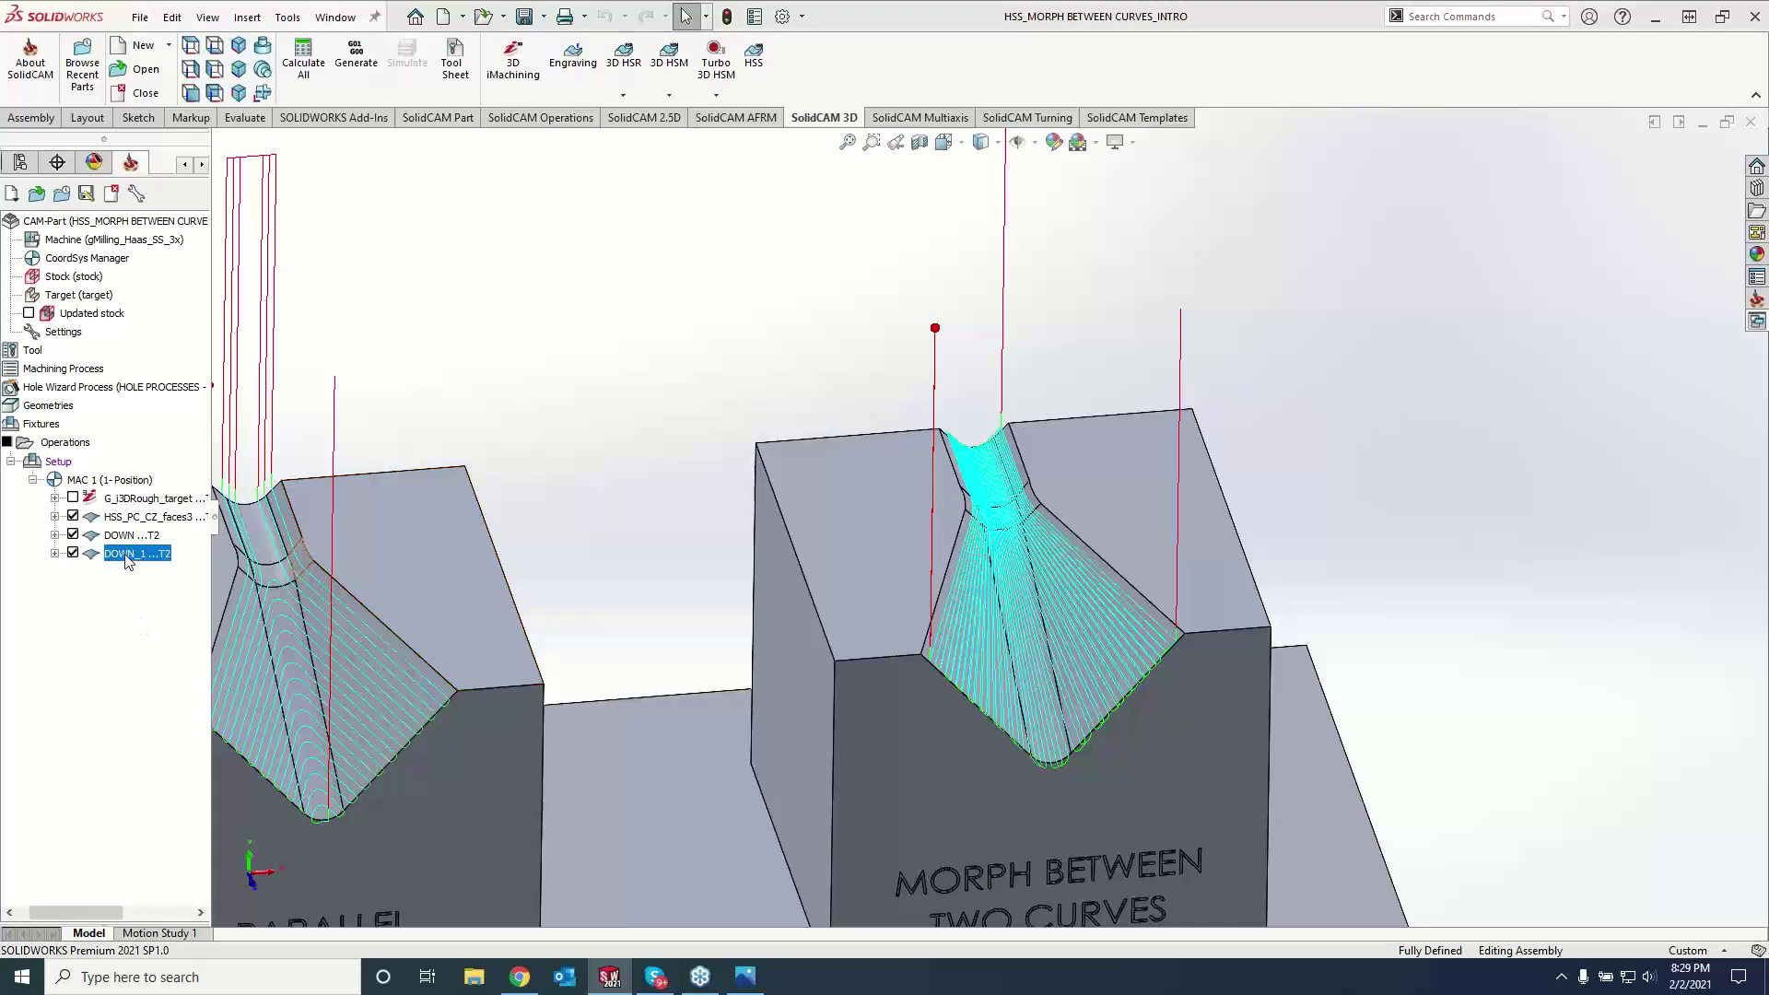
left_click(73, 517)
left_click(73, 535)
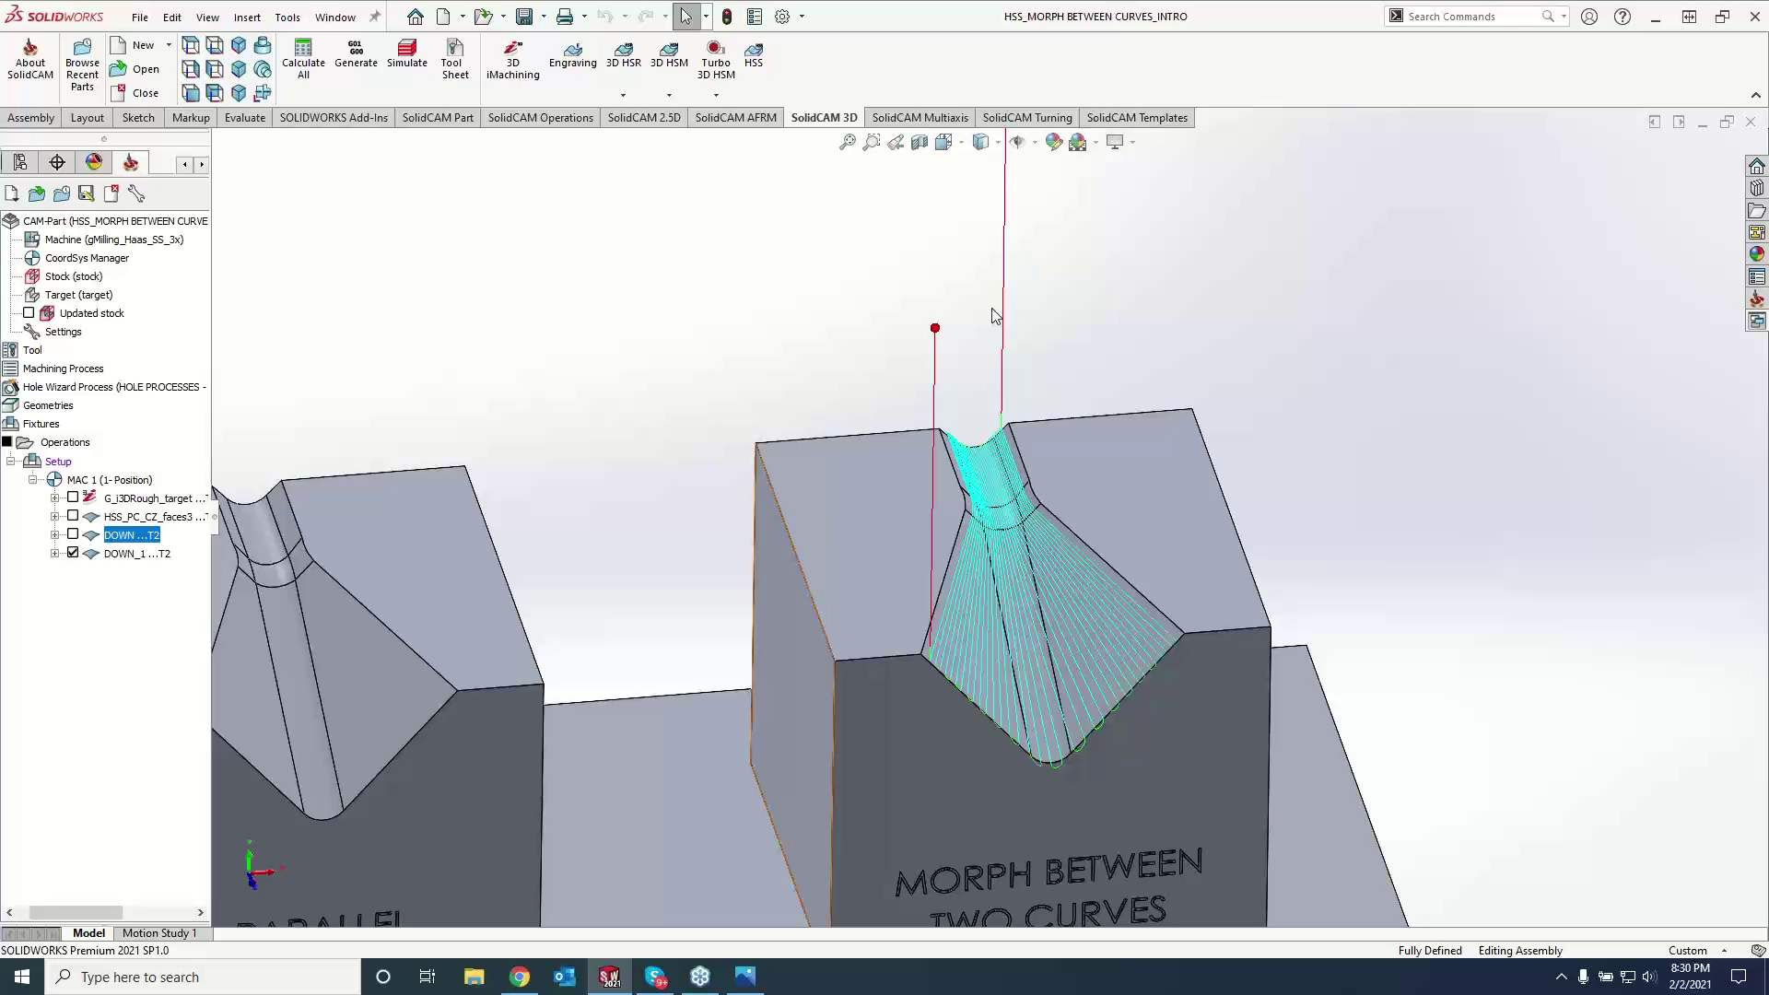
left_click(72, 553)
left_click(73, 535)
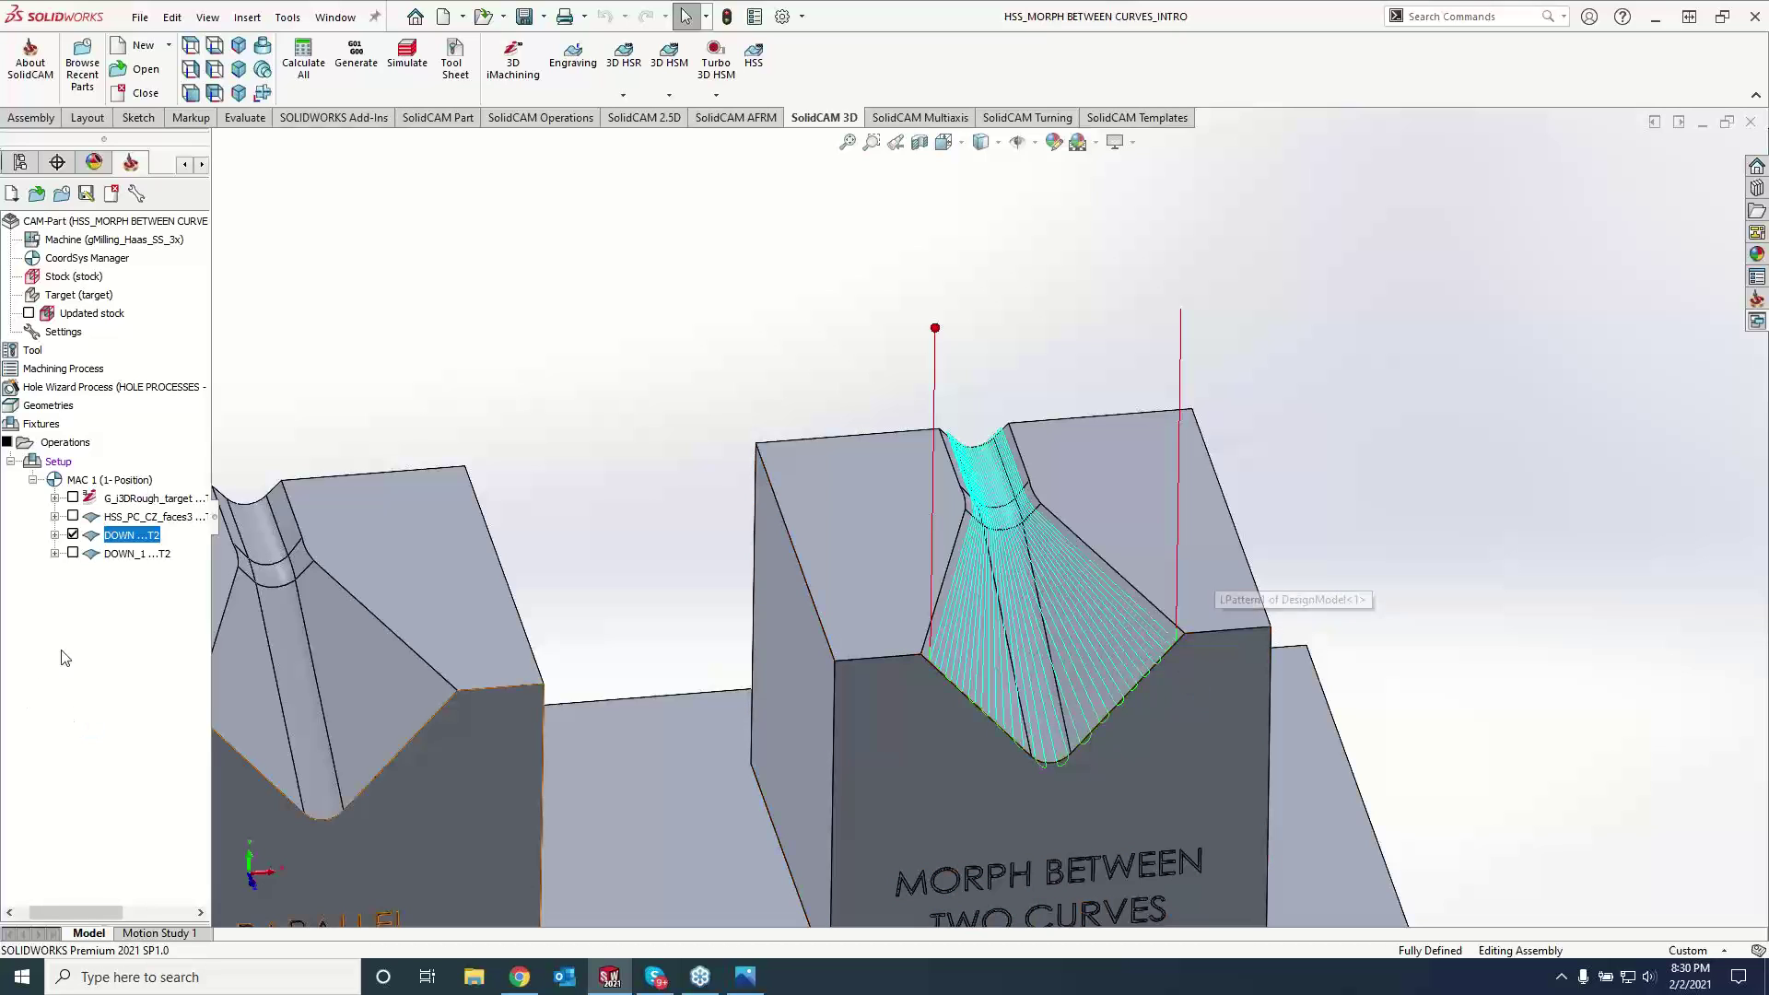
left_click(73, 535)
- Redefine DOWN_1's start edge curve as a chain along the V-channel's left edge, running front to back, and calculate the toolpath
left_click(137, 554)
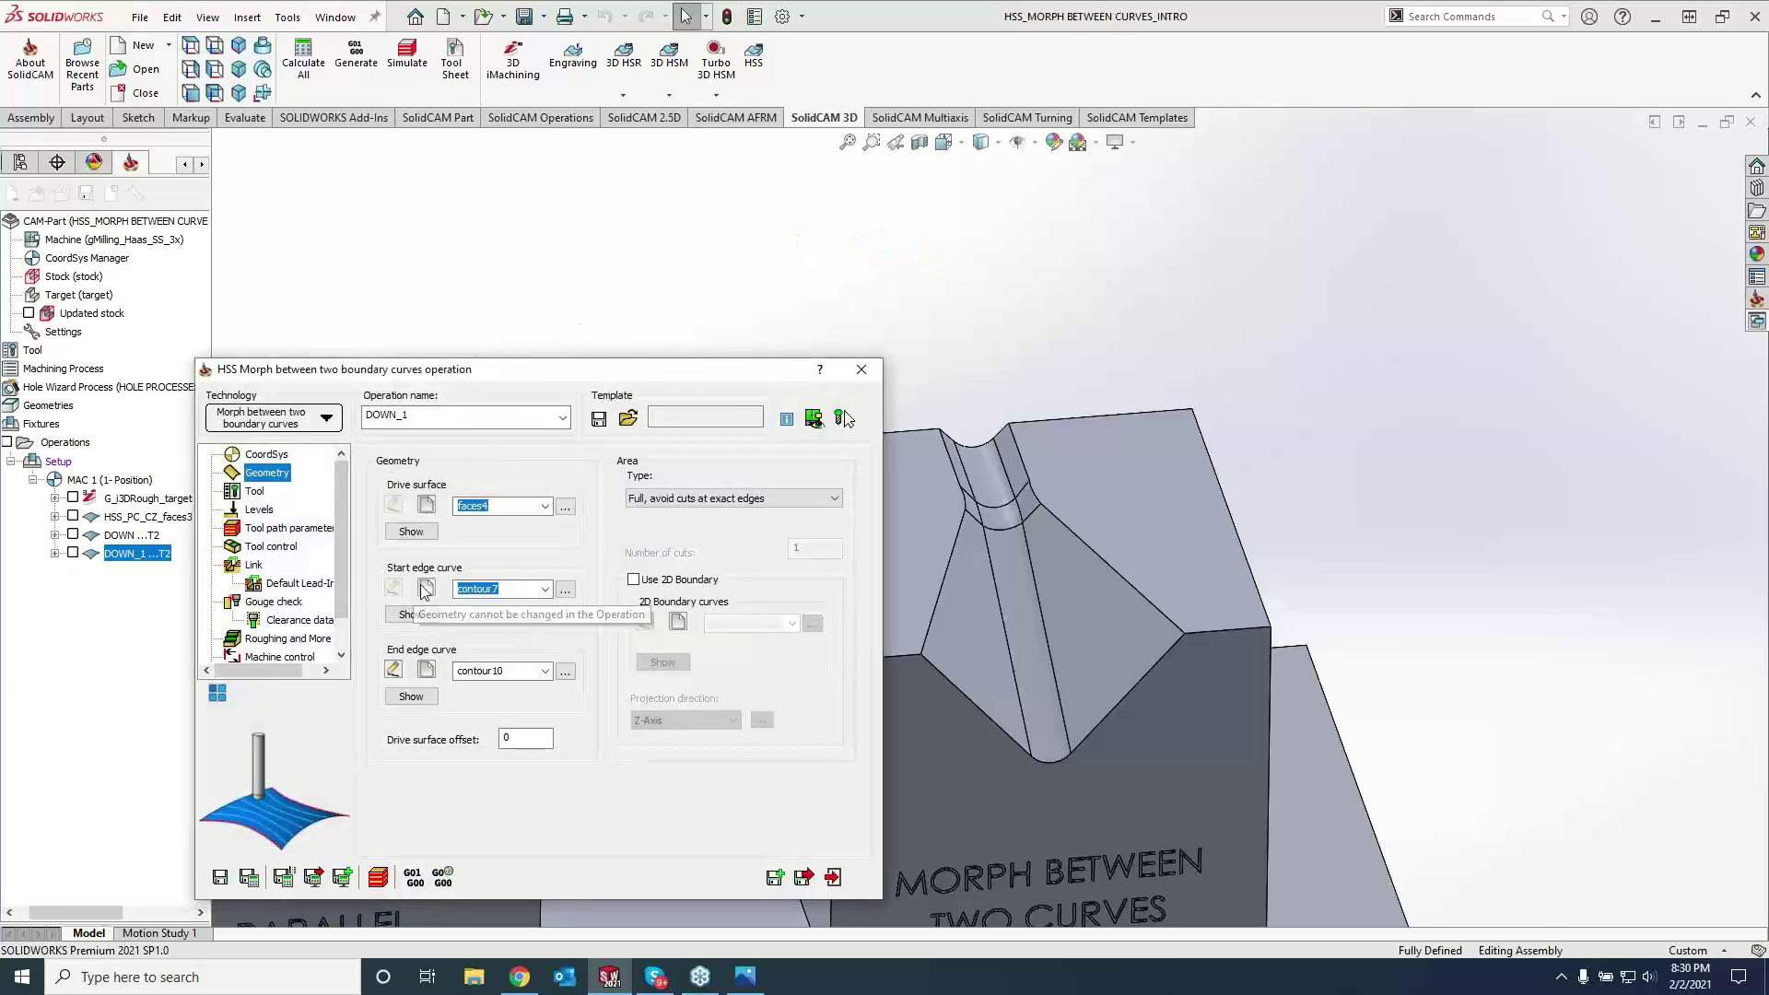
left_click(425, 588)
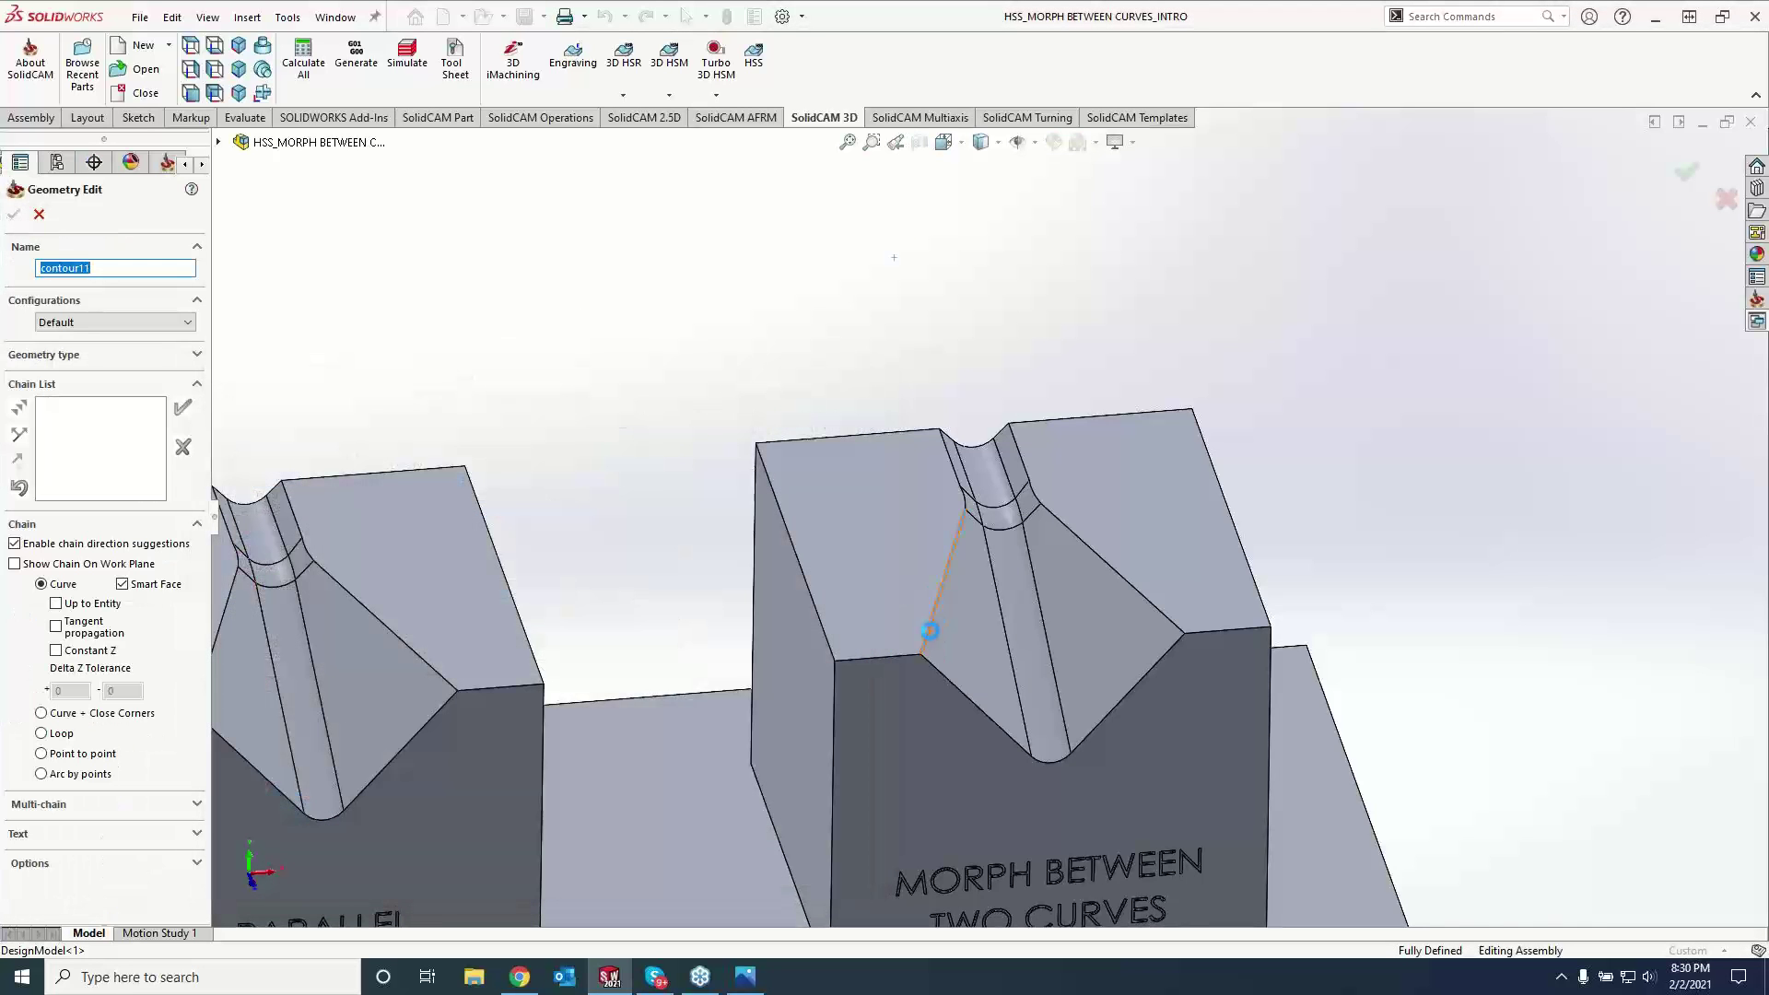
left_click(931, 632)
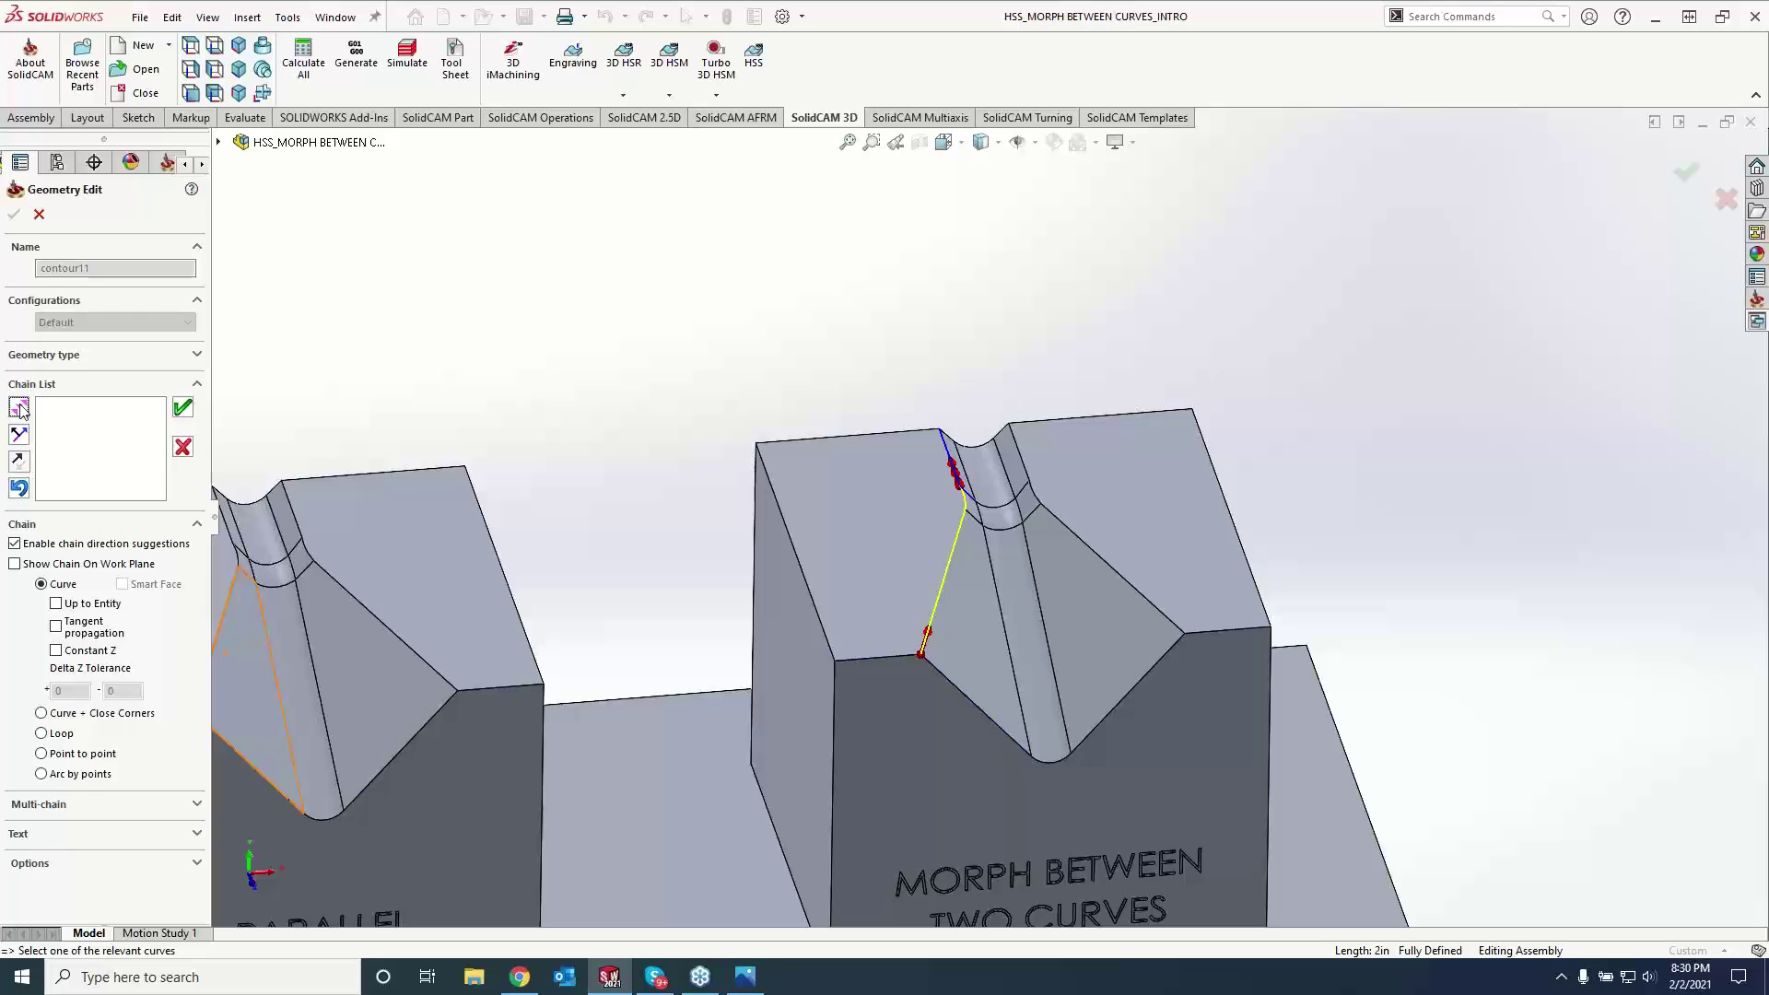
left_click(182, 407)
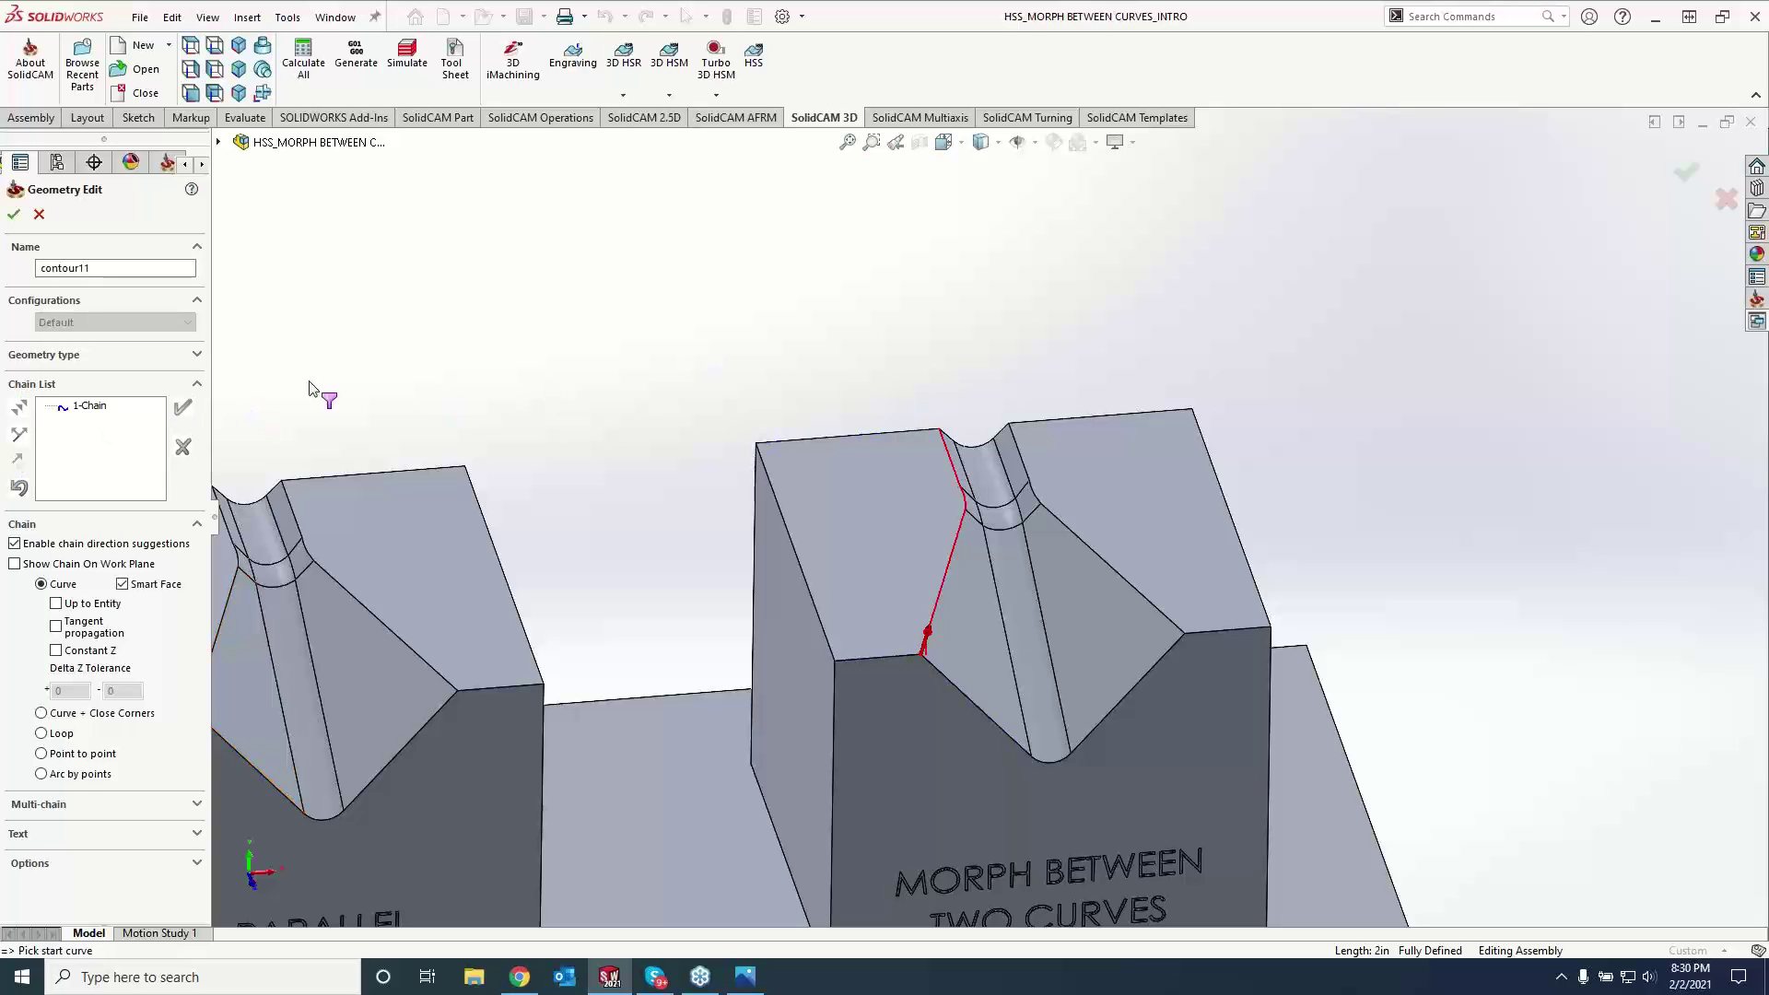
left_click(14, 214)
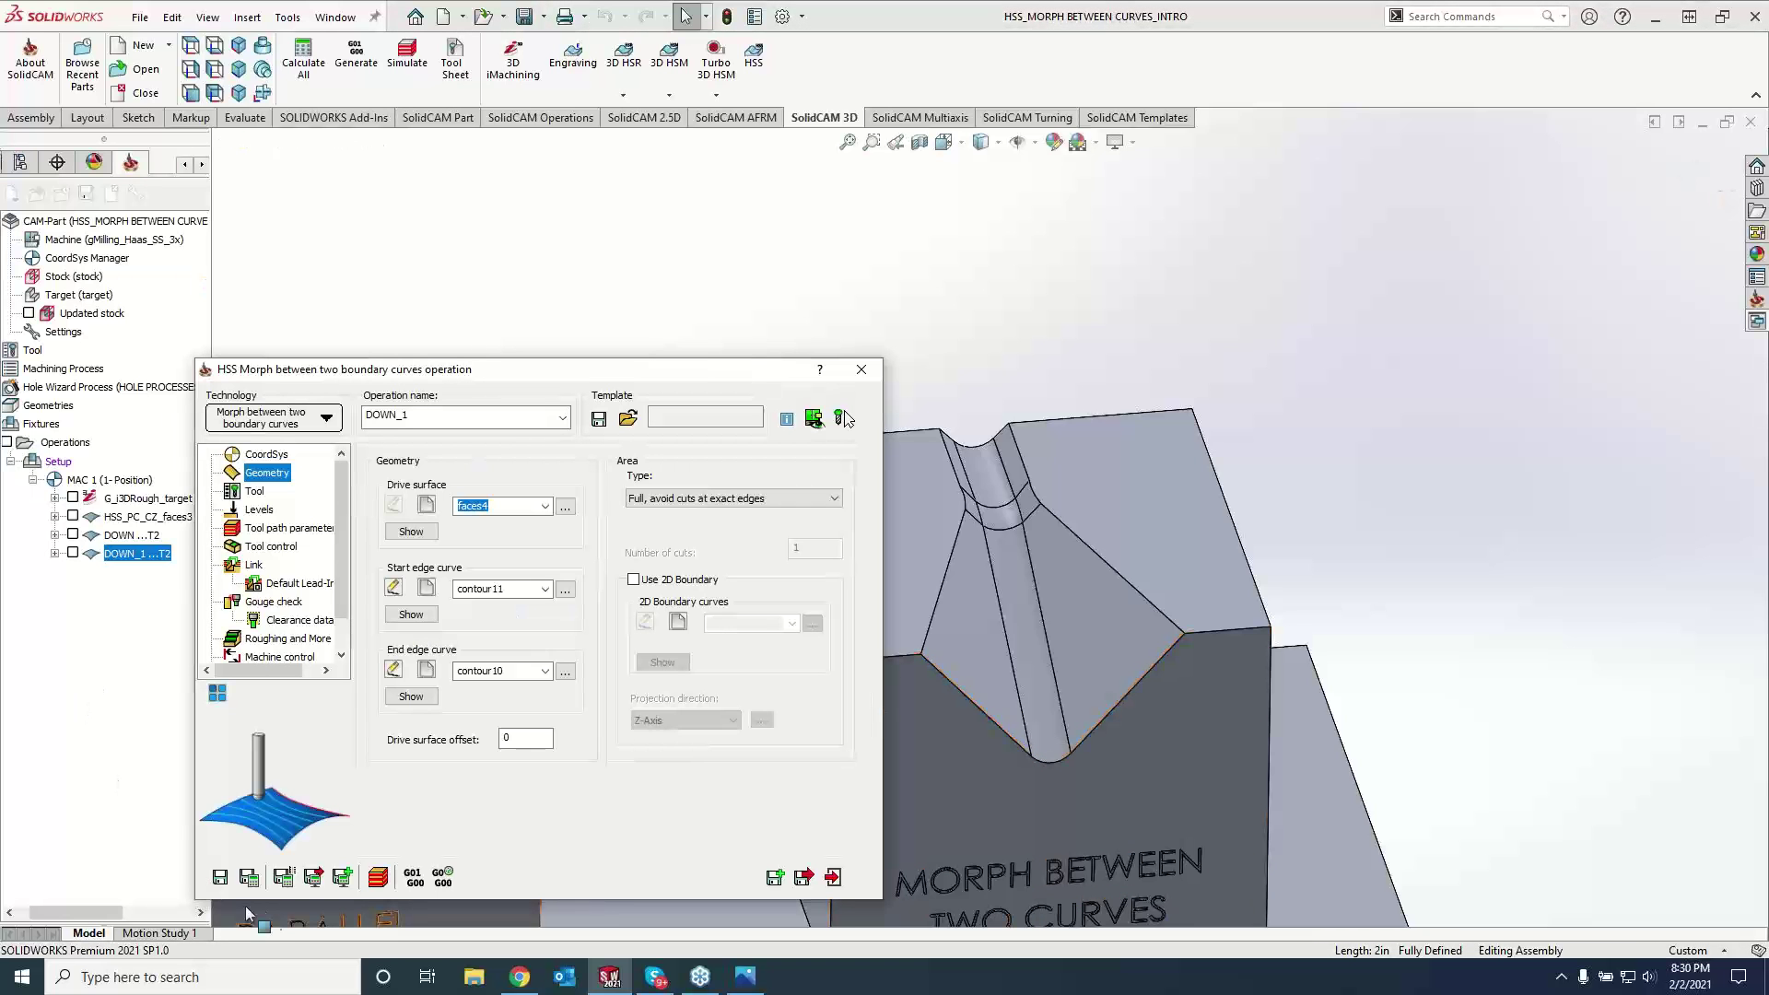
left_click(284, 881)
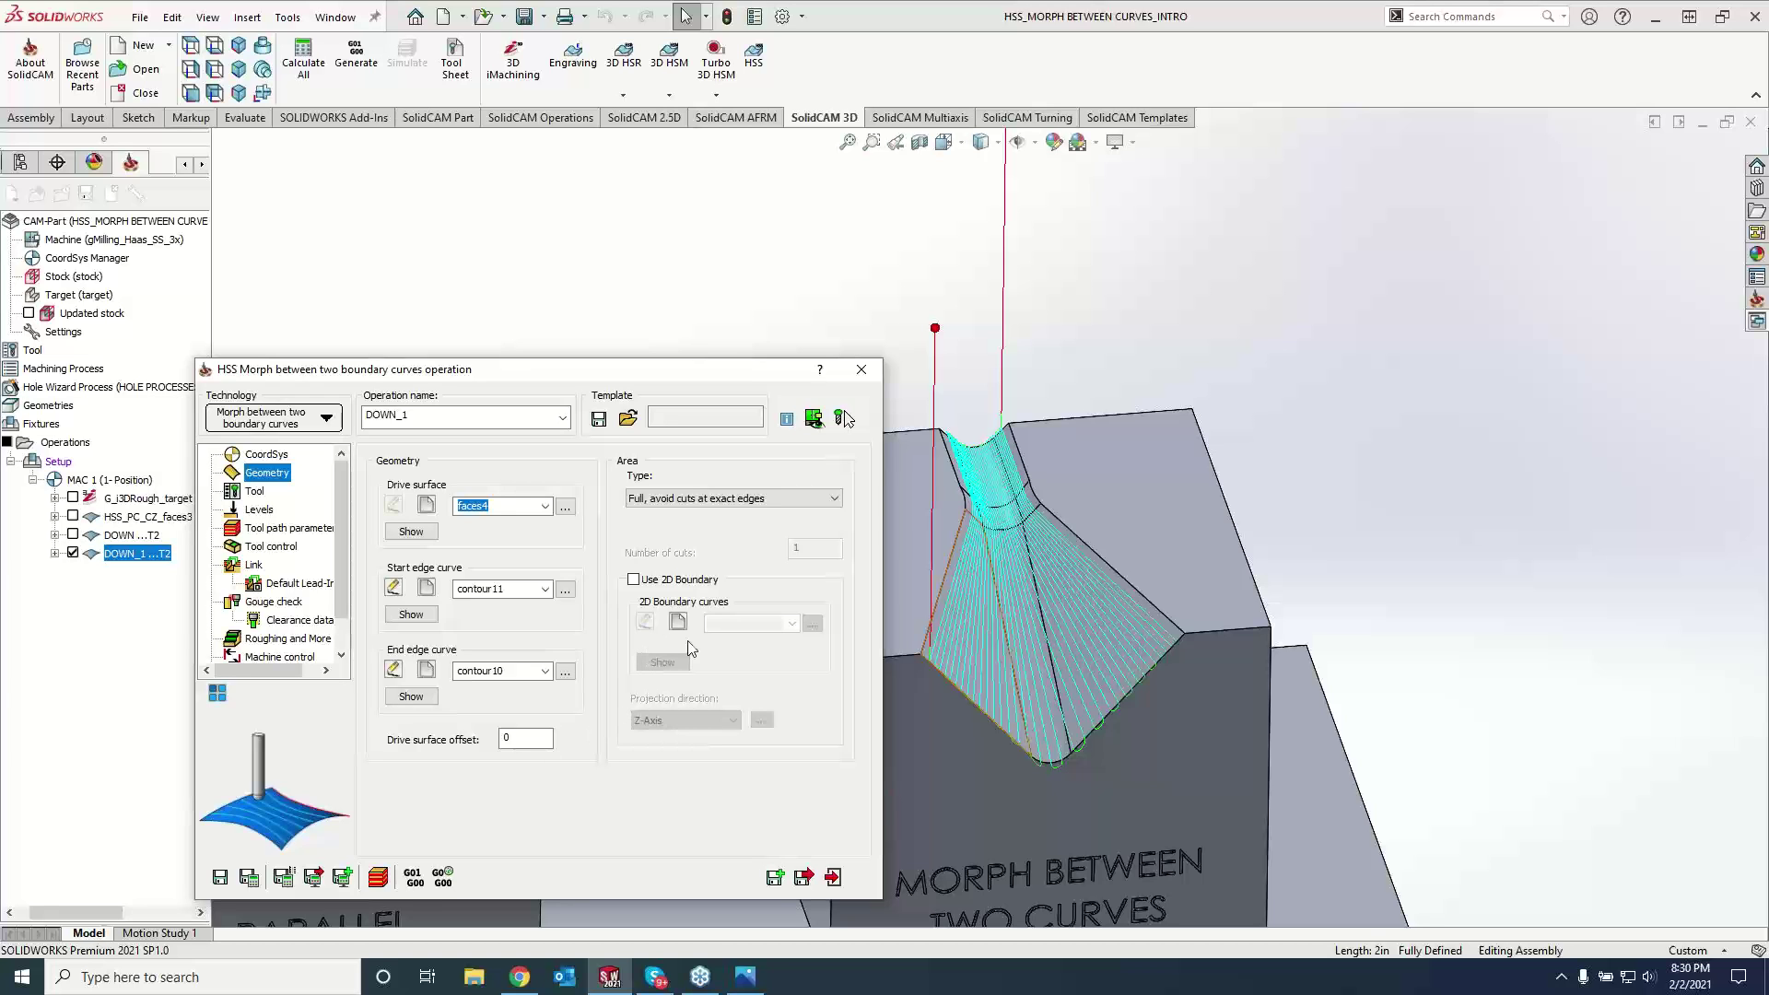
- Check the chain direction of DOWN_1's end edge curve against the recalculated toolpath
left_click(411, 697)
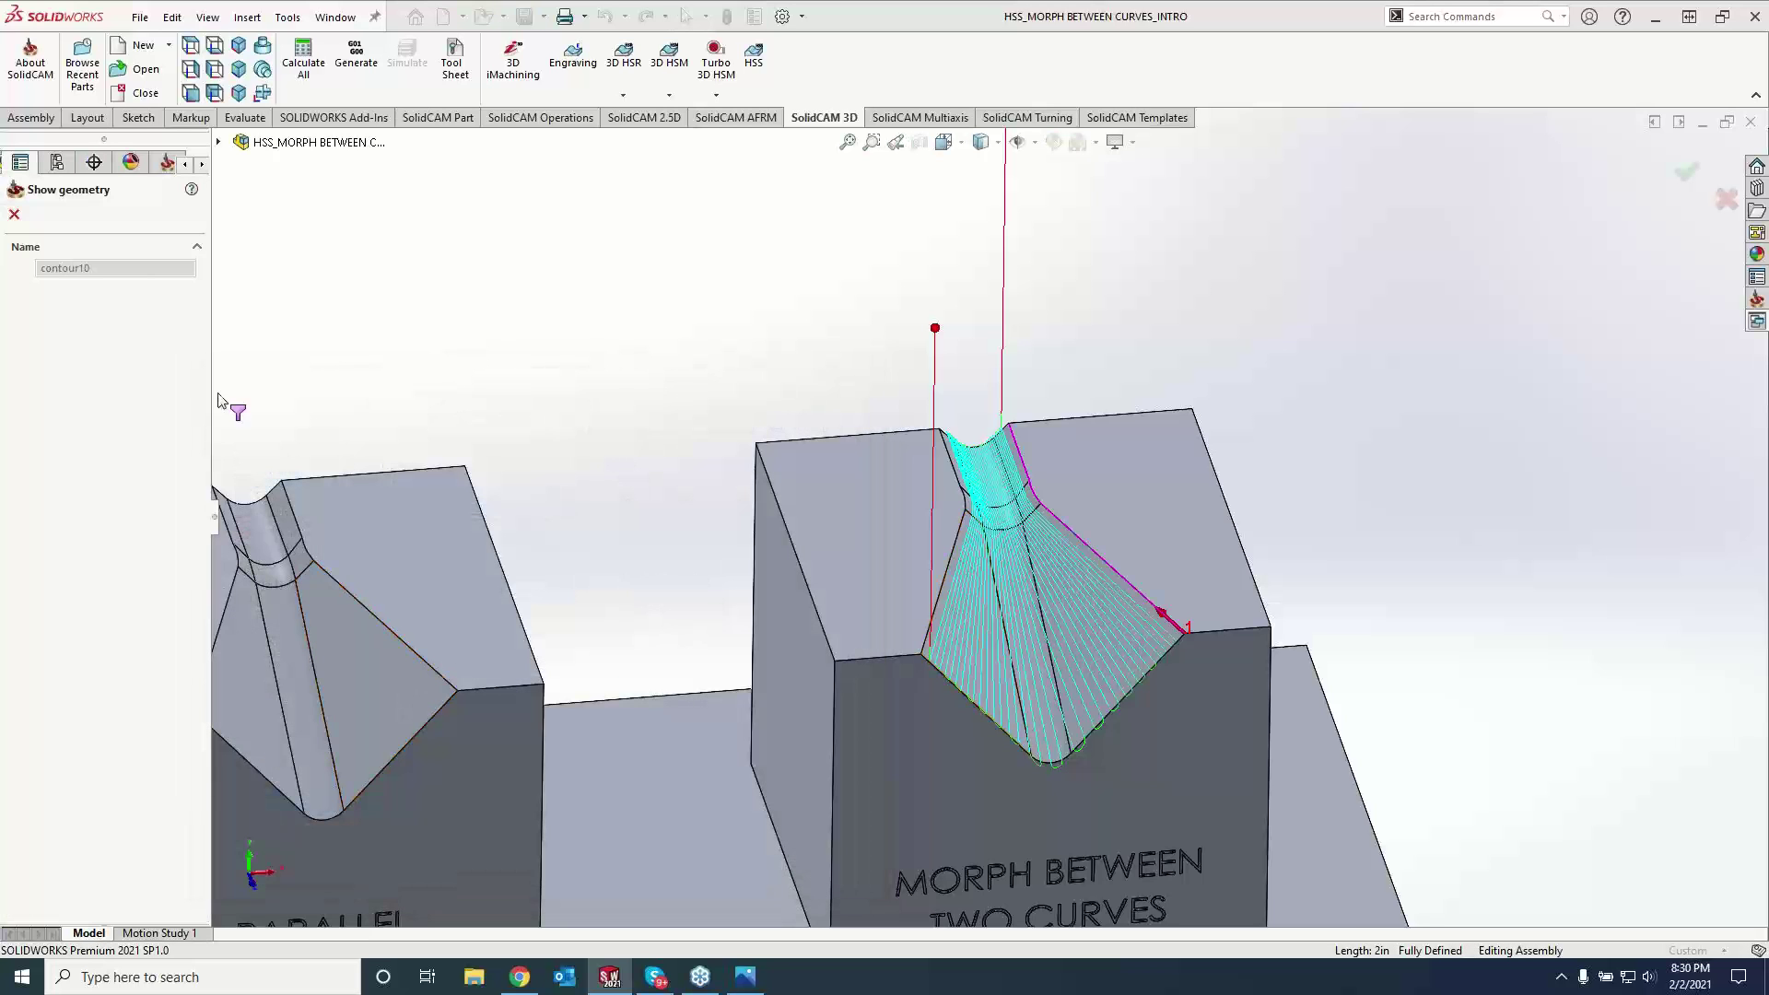
left_click(15, 215)
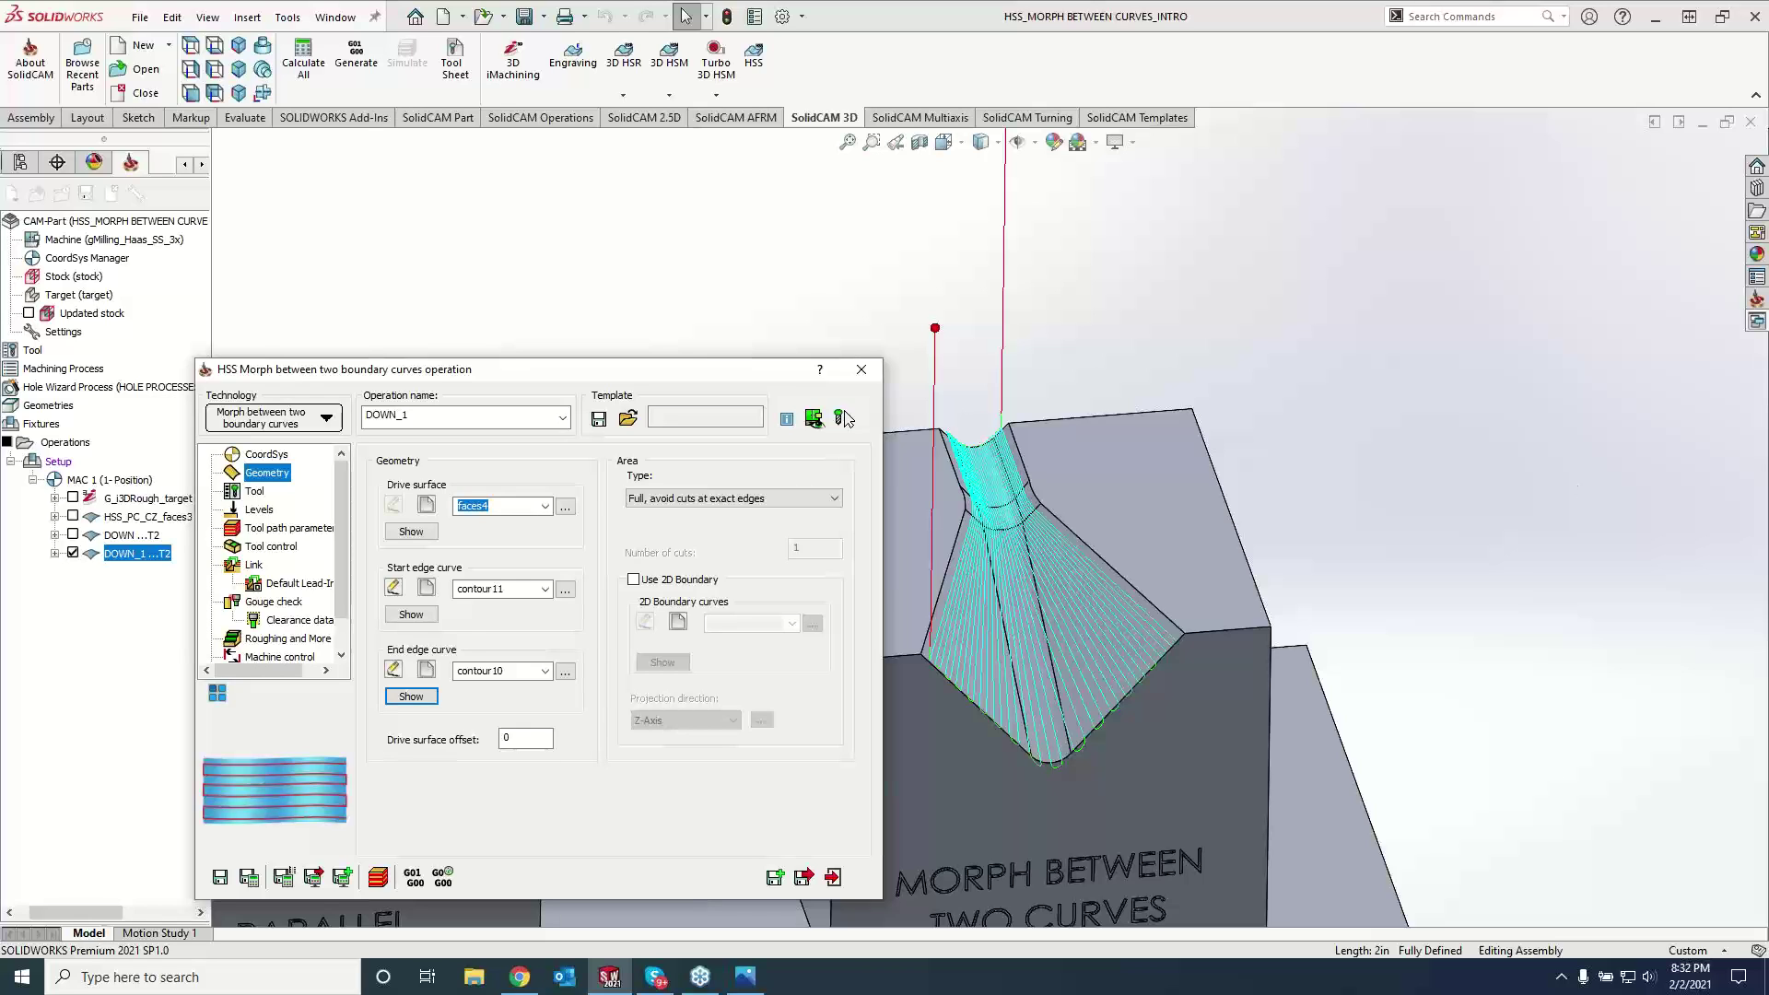
left_click(842, 418)
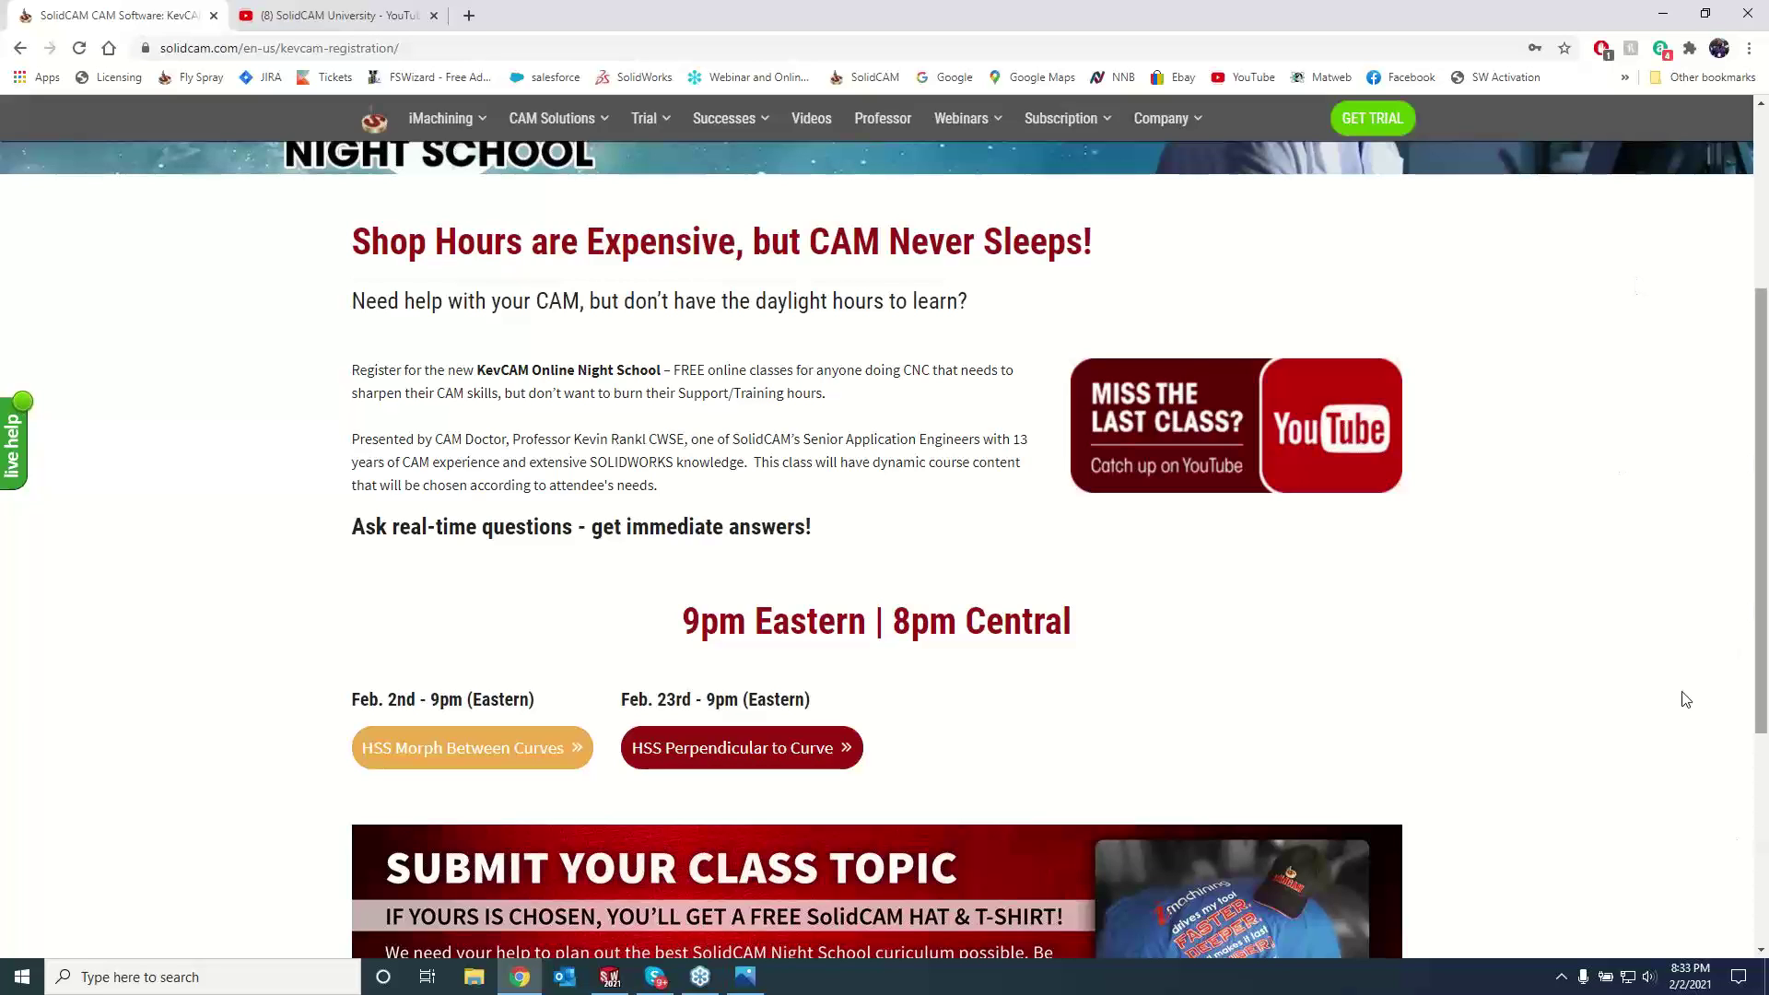
- Open the KevCAM Night School - HSS Parallel to Surface video on the SolidCAM University YouTube channel and highlight the contact e-mail in its description
left_click(304, 17)
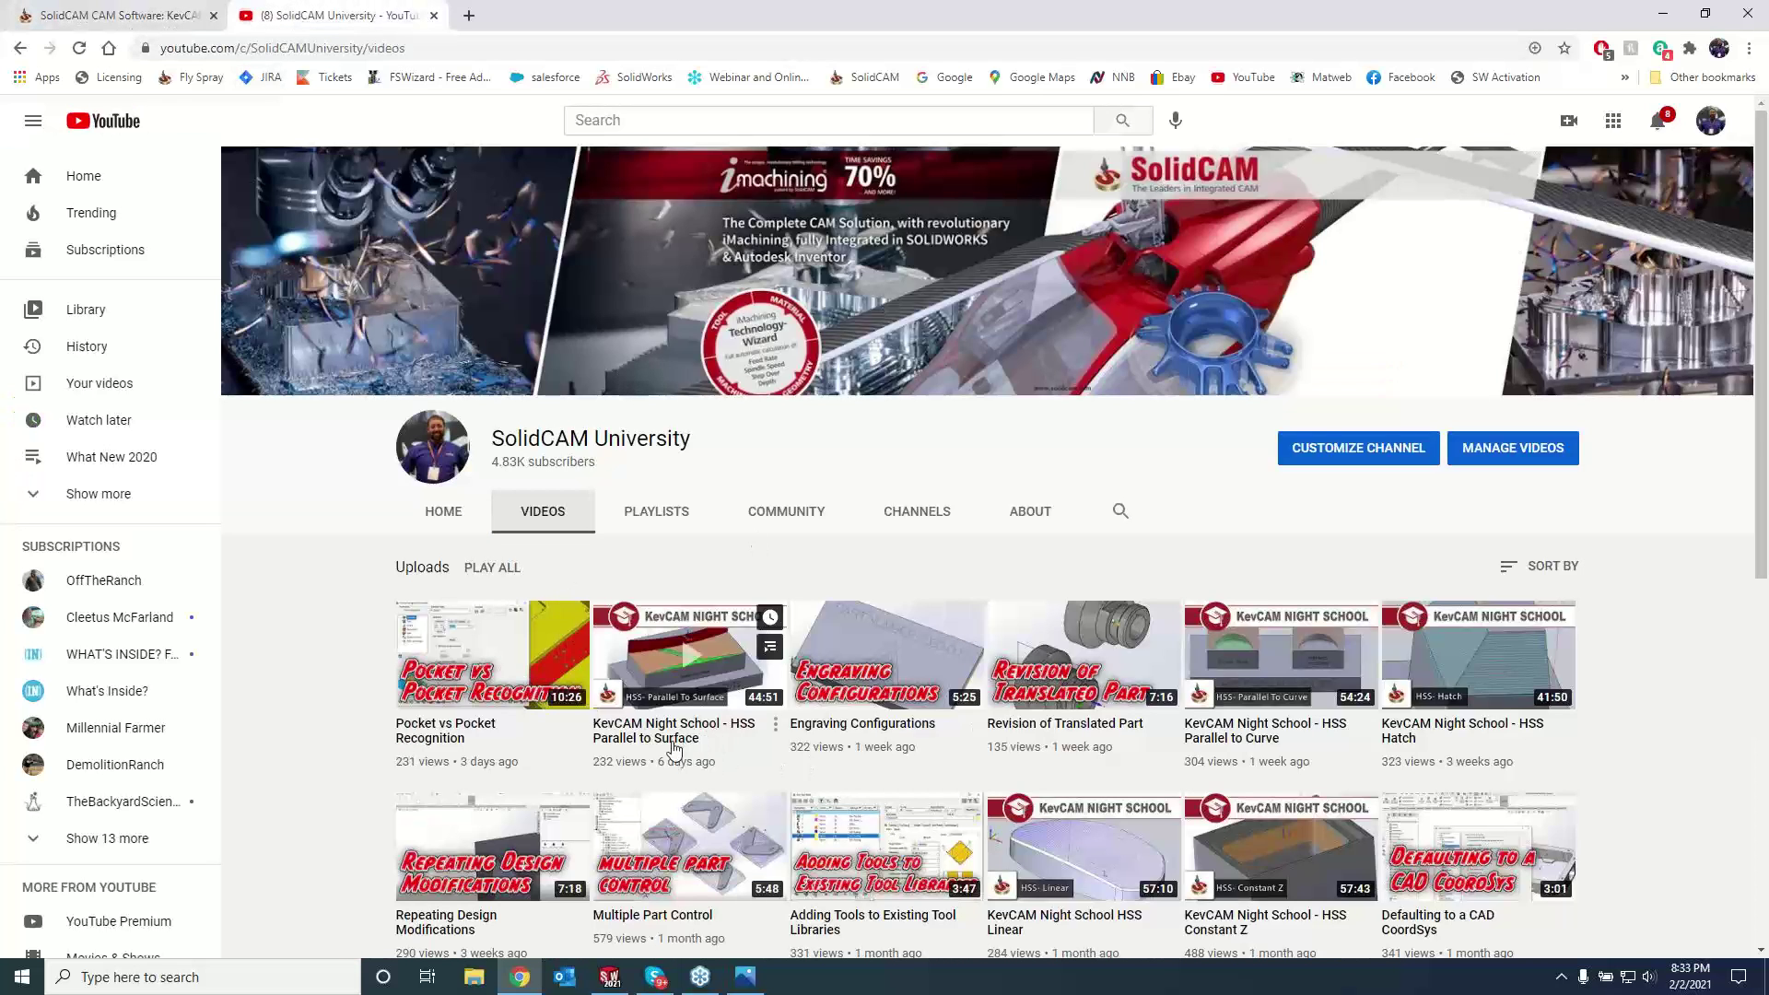
left_click(849, 704)
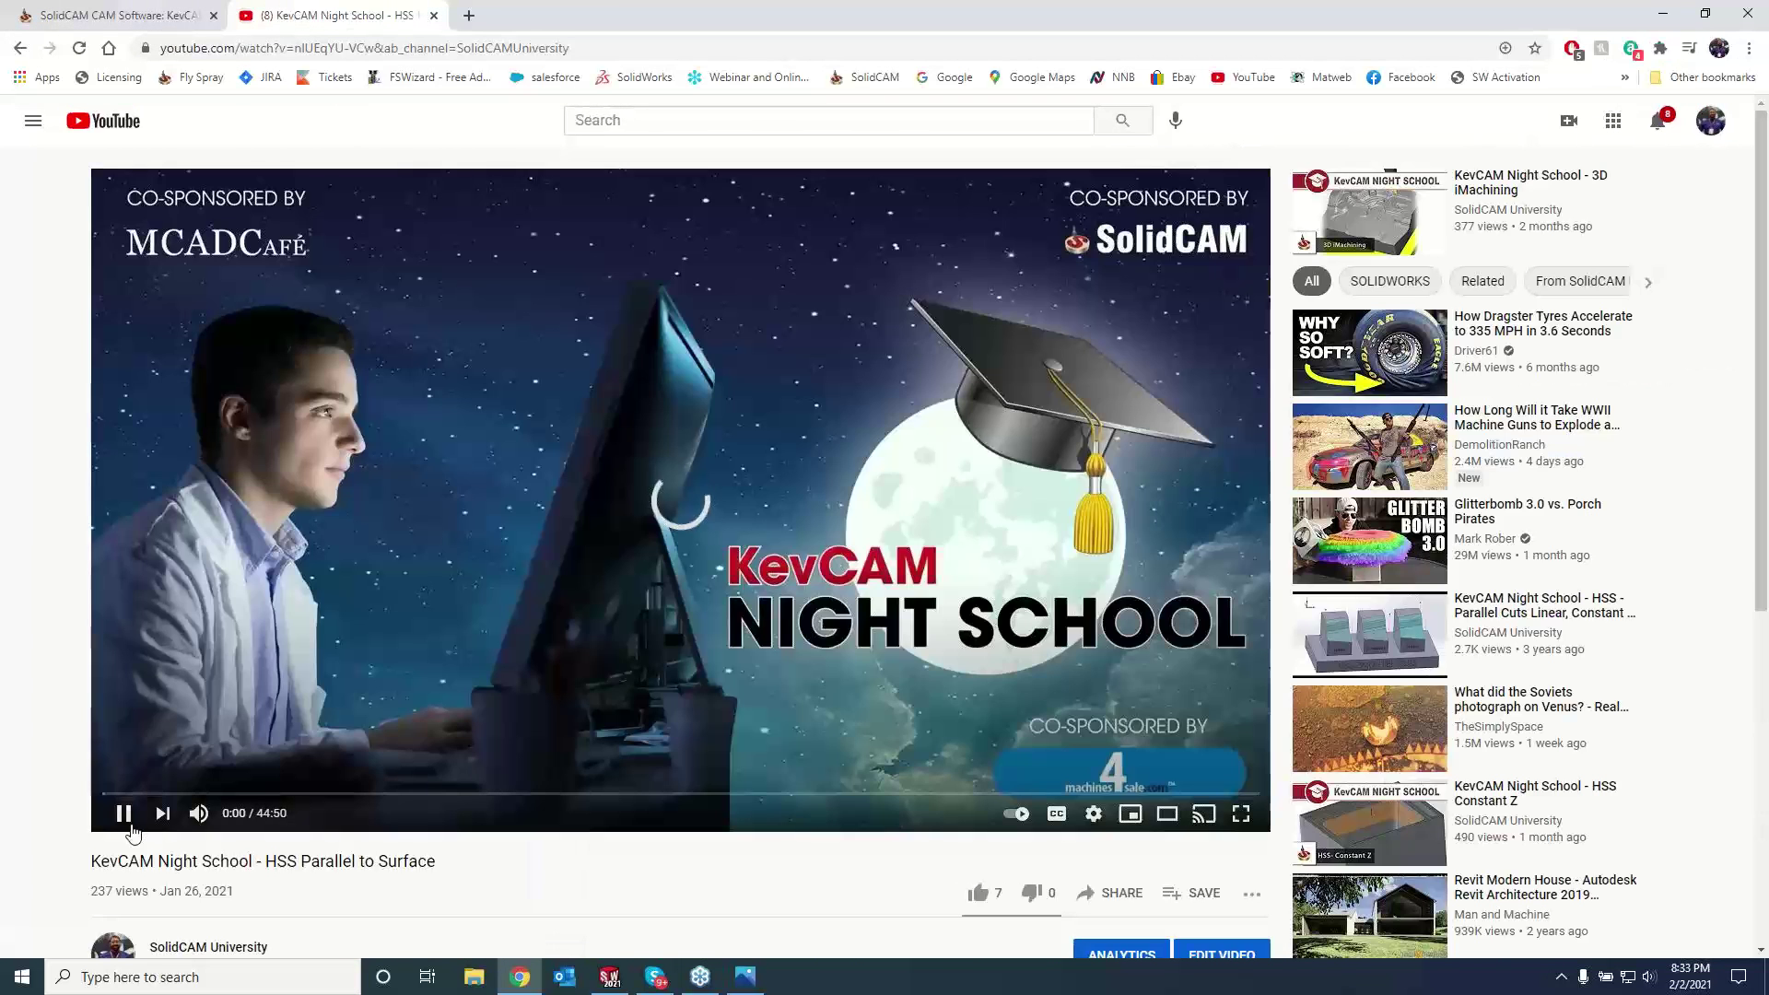
scroll(521, 719, "down", 2)
scroll(521, 728, "down", 1)
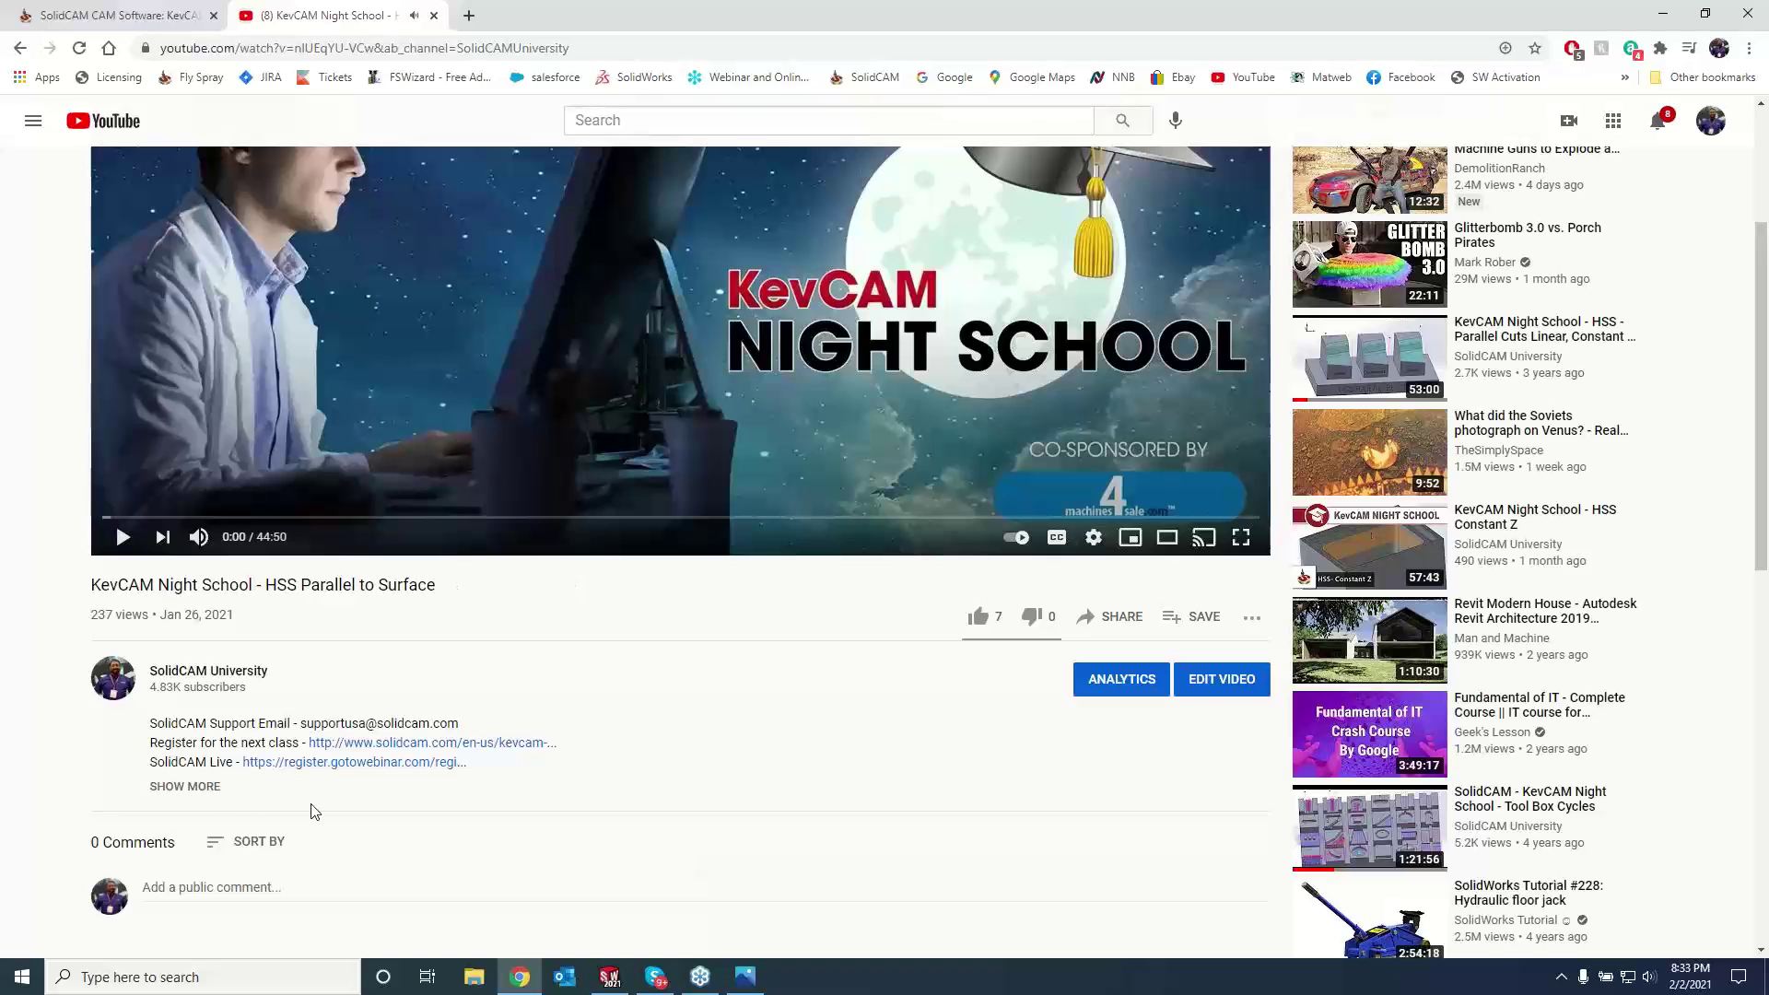
left_click(191, 790)
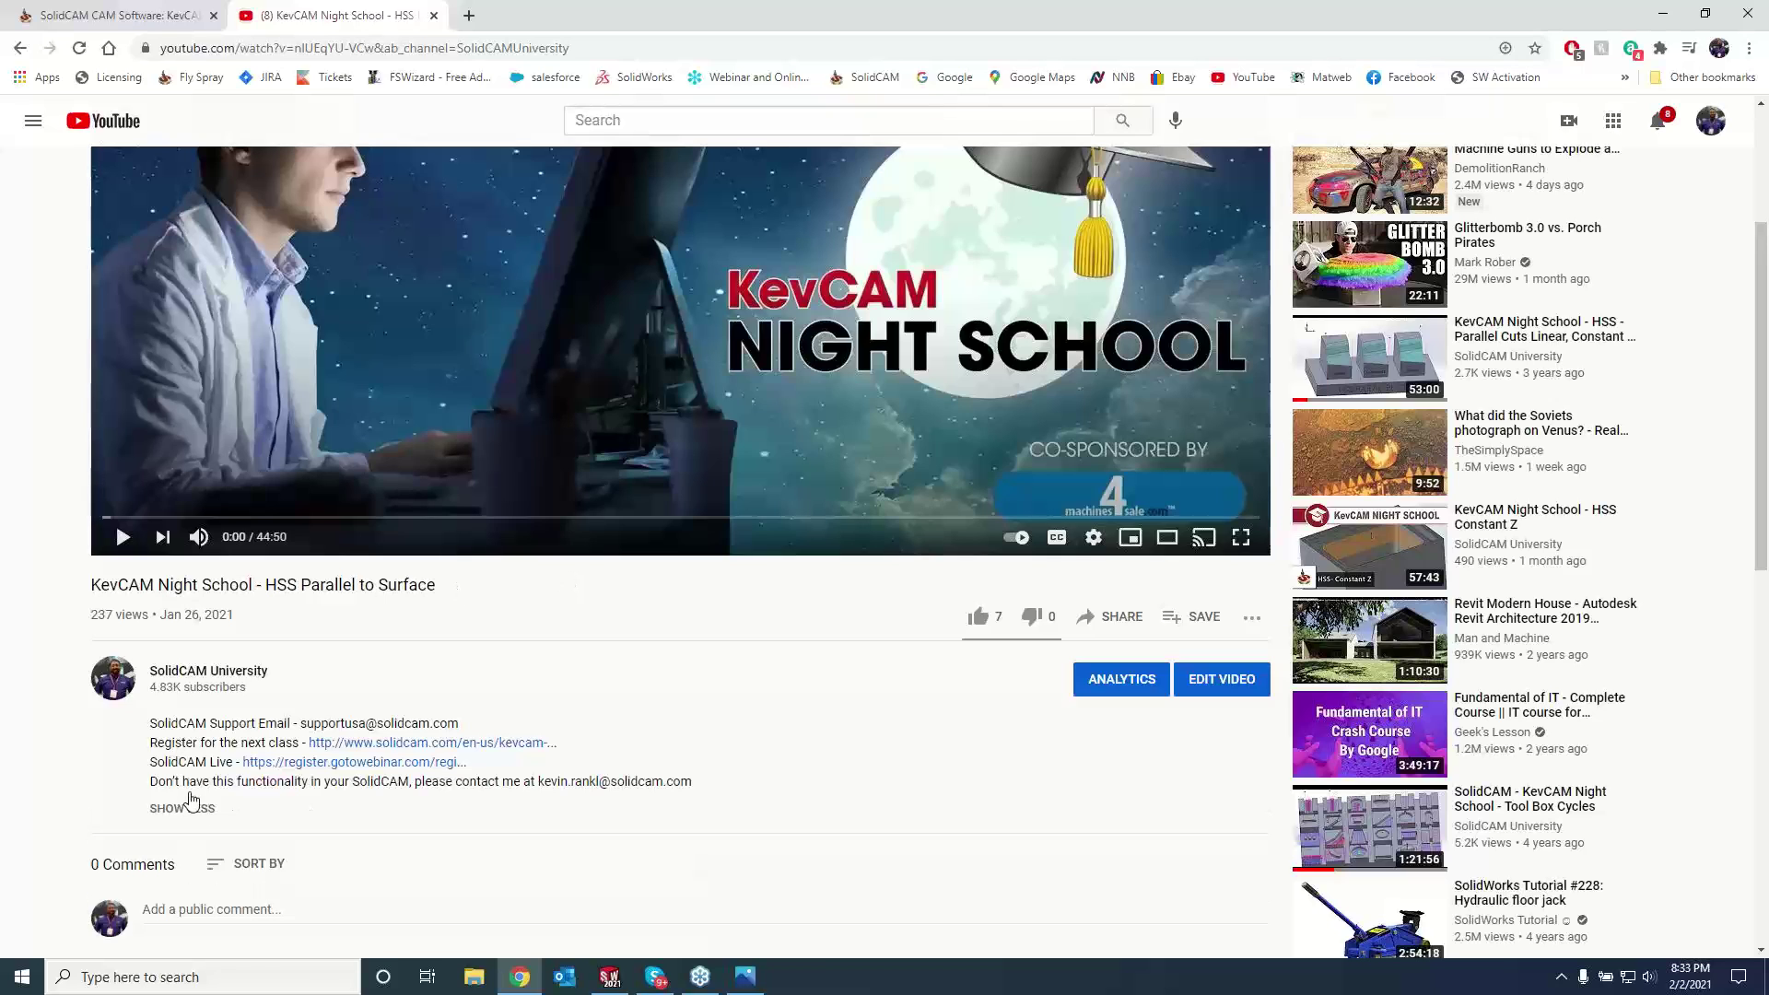
left_click_drag(700, 785, 538, 783)
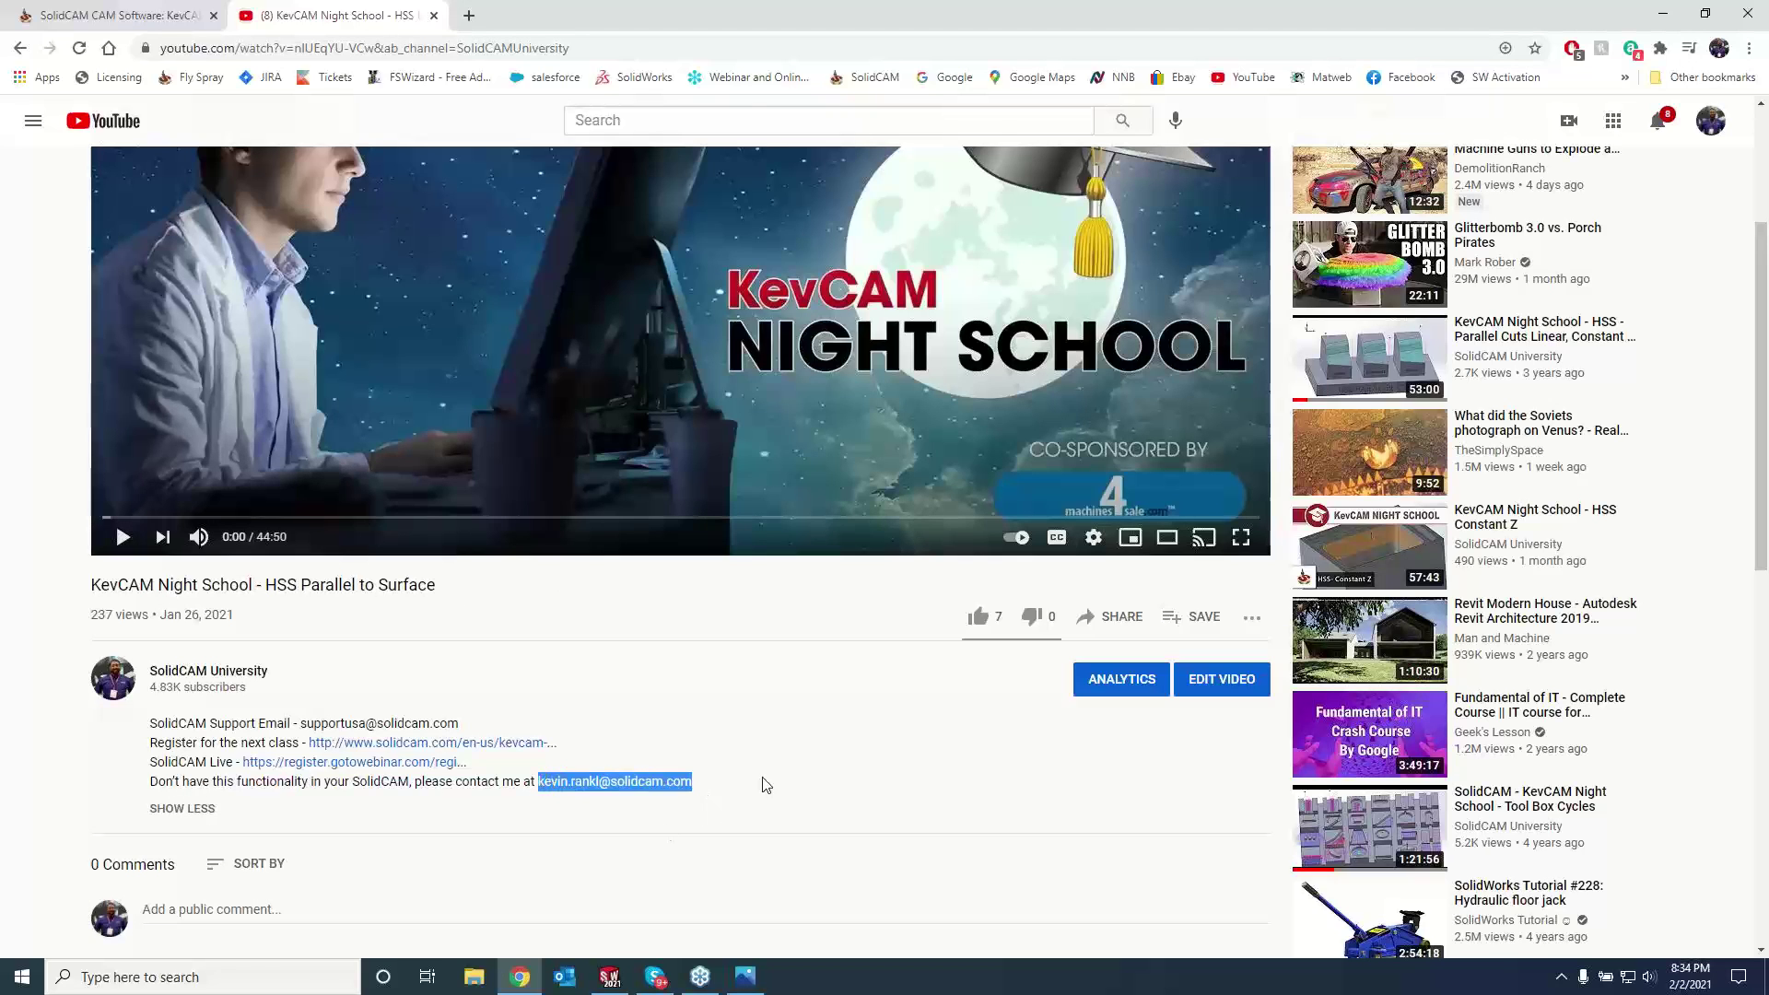